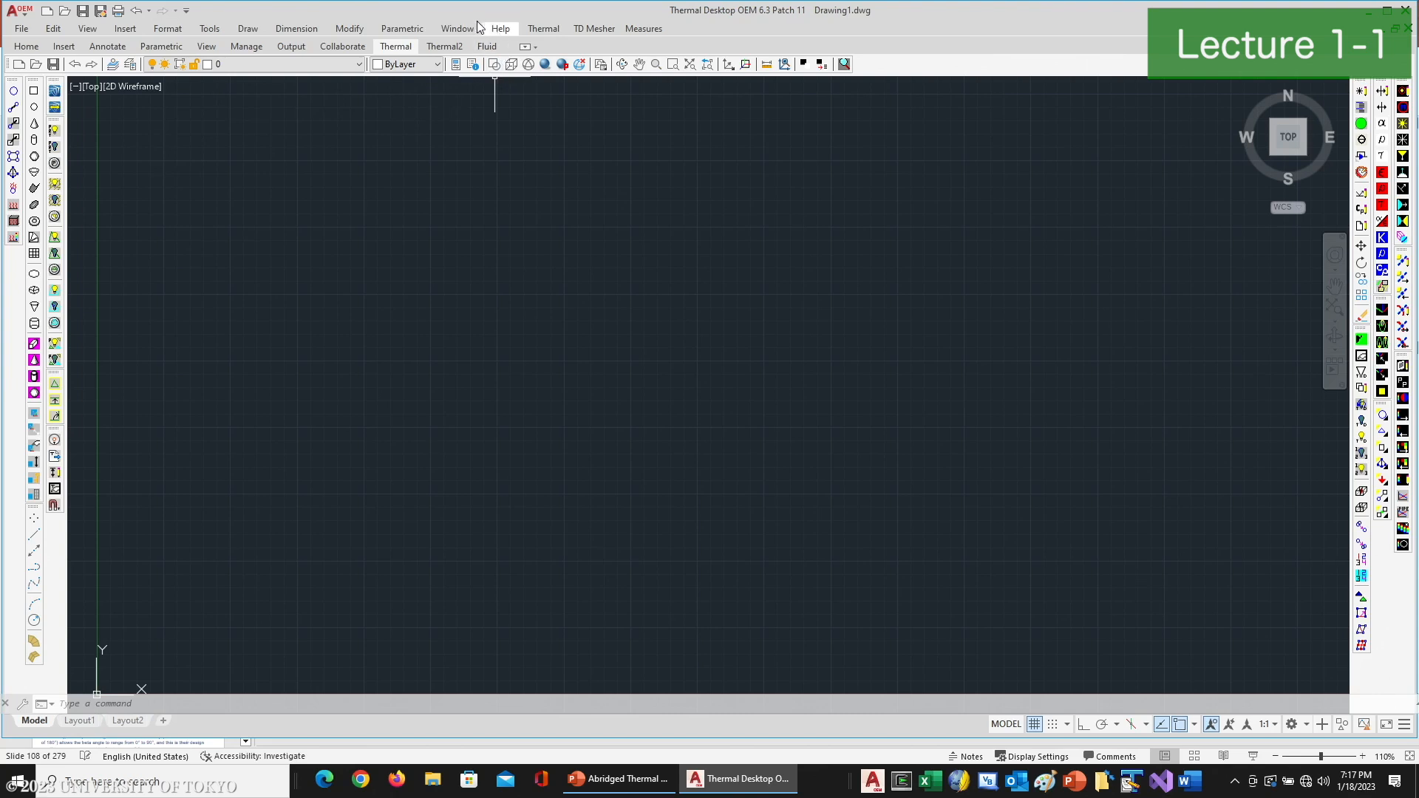
# - Set the model length unit to cm in the user preferences
pyautogui.click(543, 30)
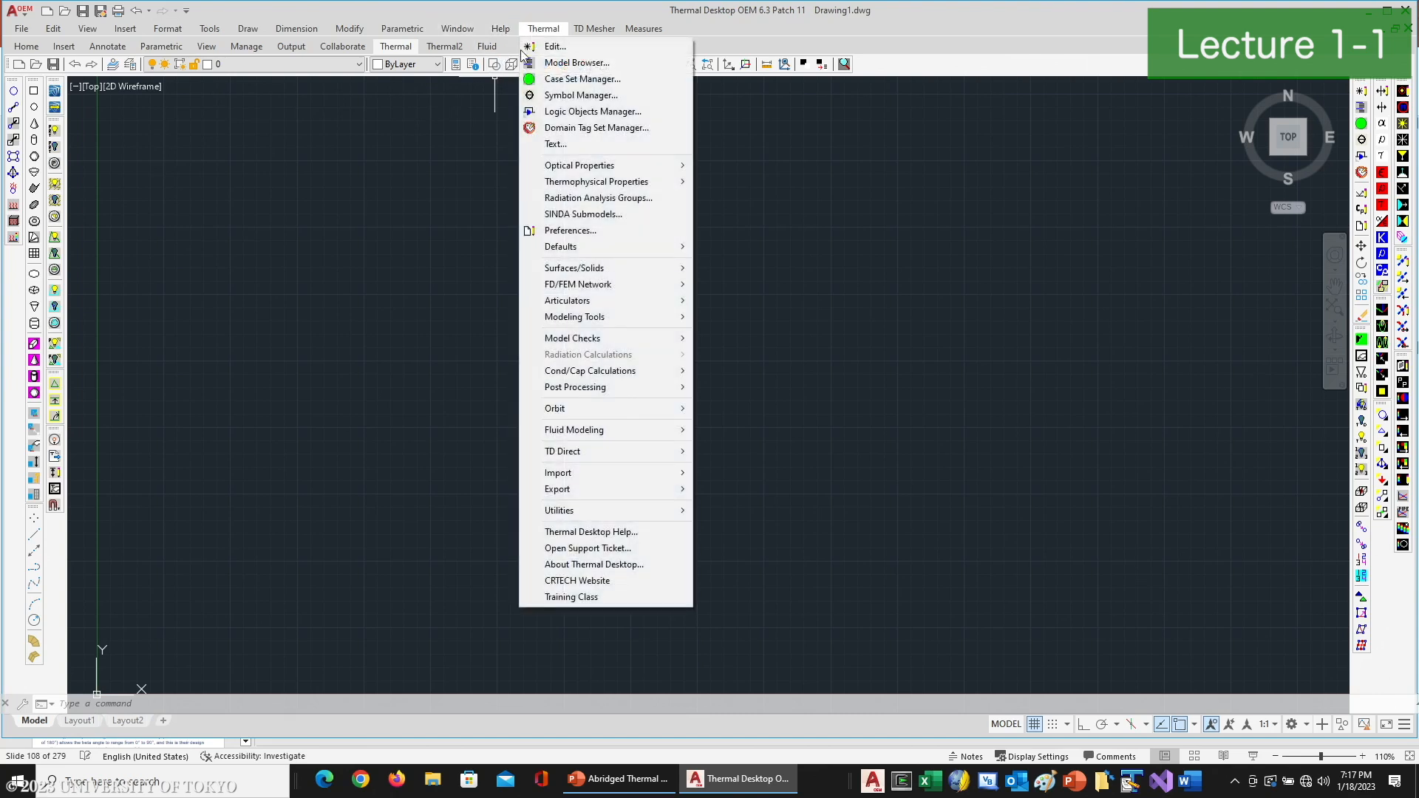
pyautogui.click(569, 231)
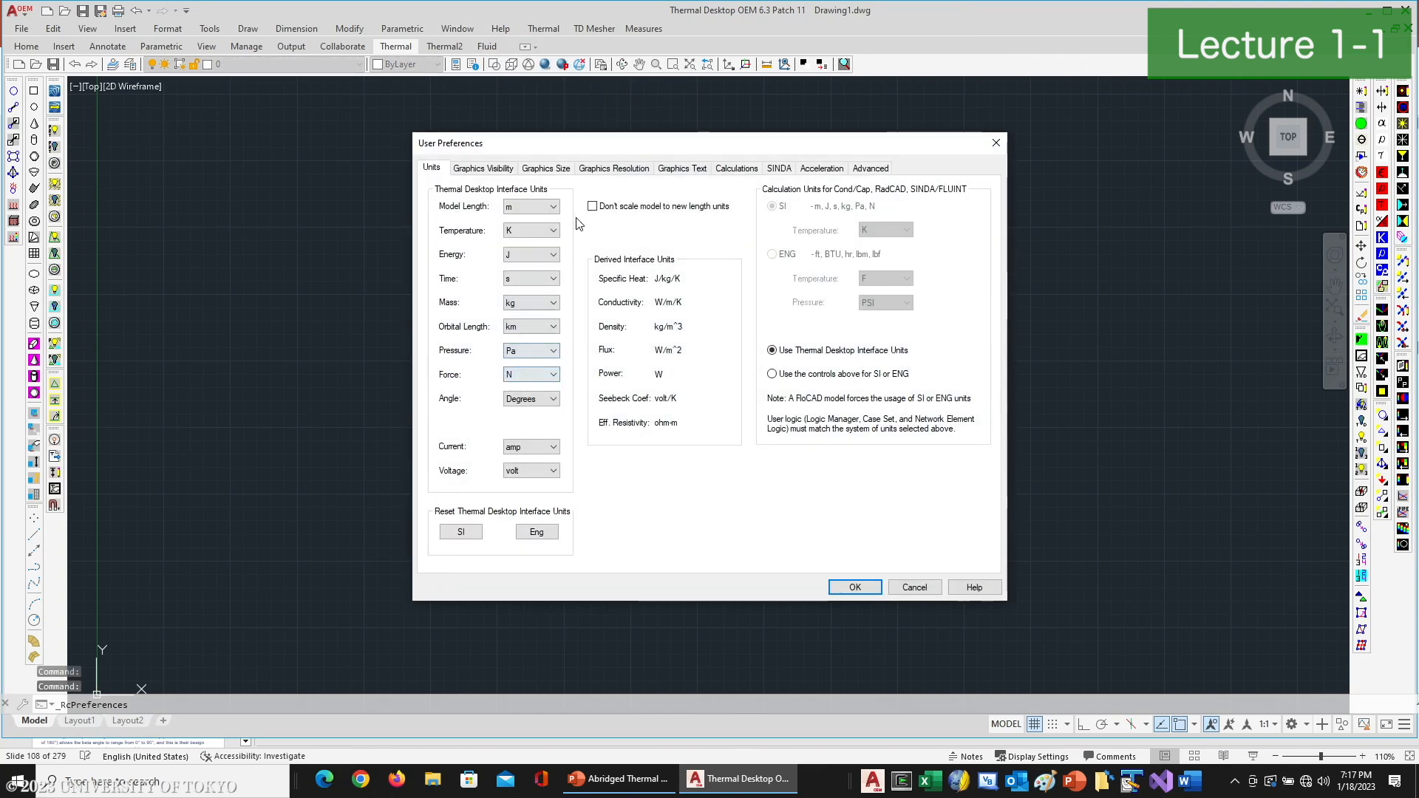
pyautogui.click(555, 209)
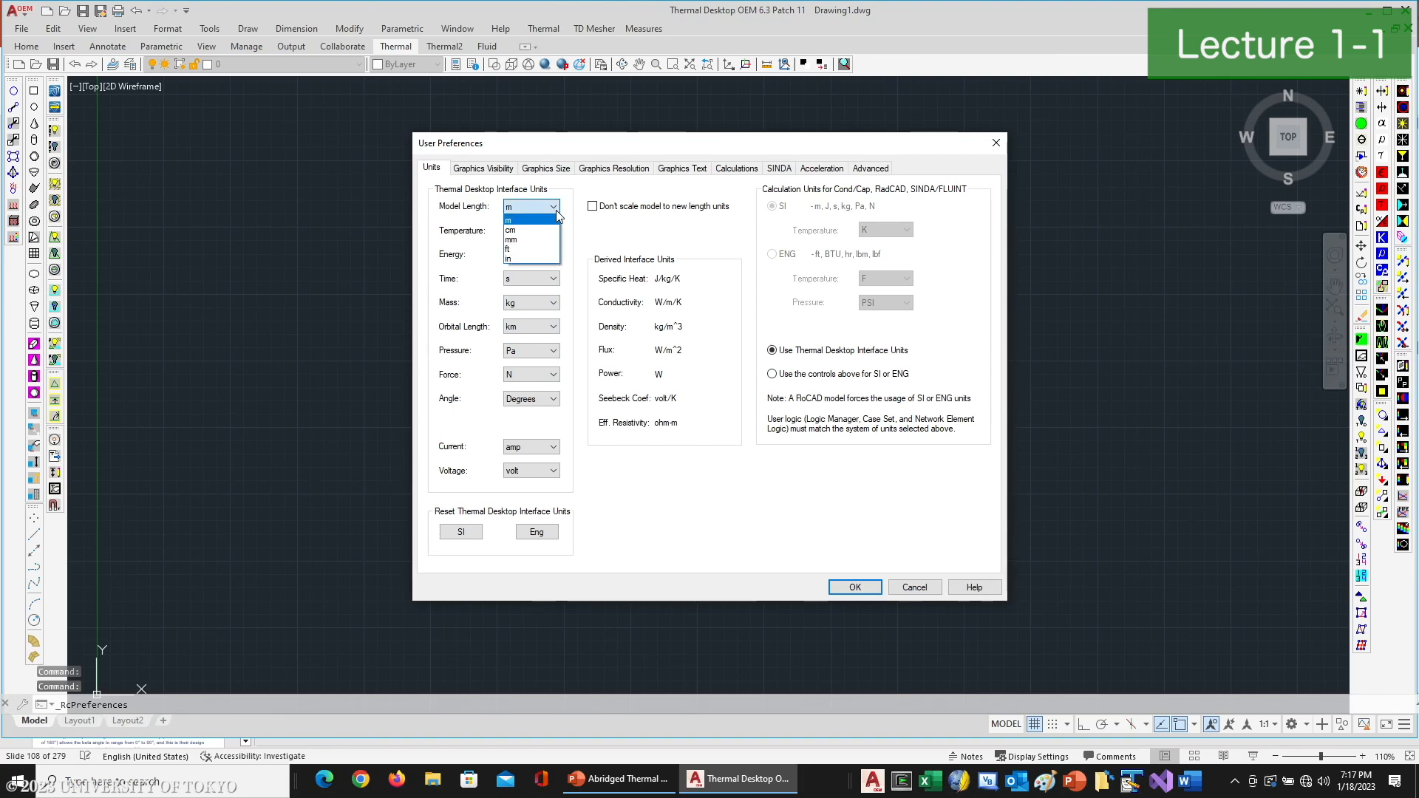
pyautogui.click(547, 229)
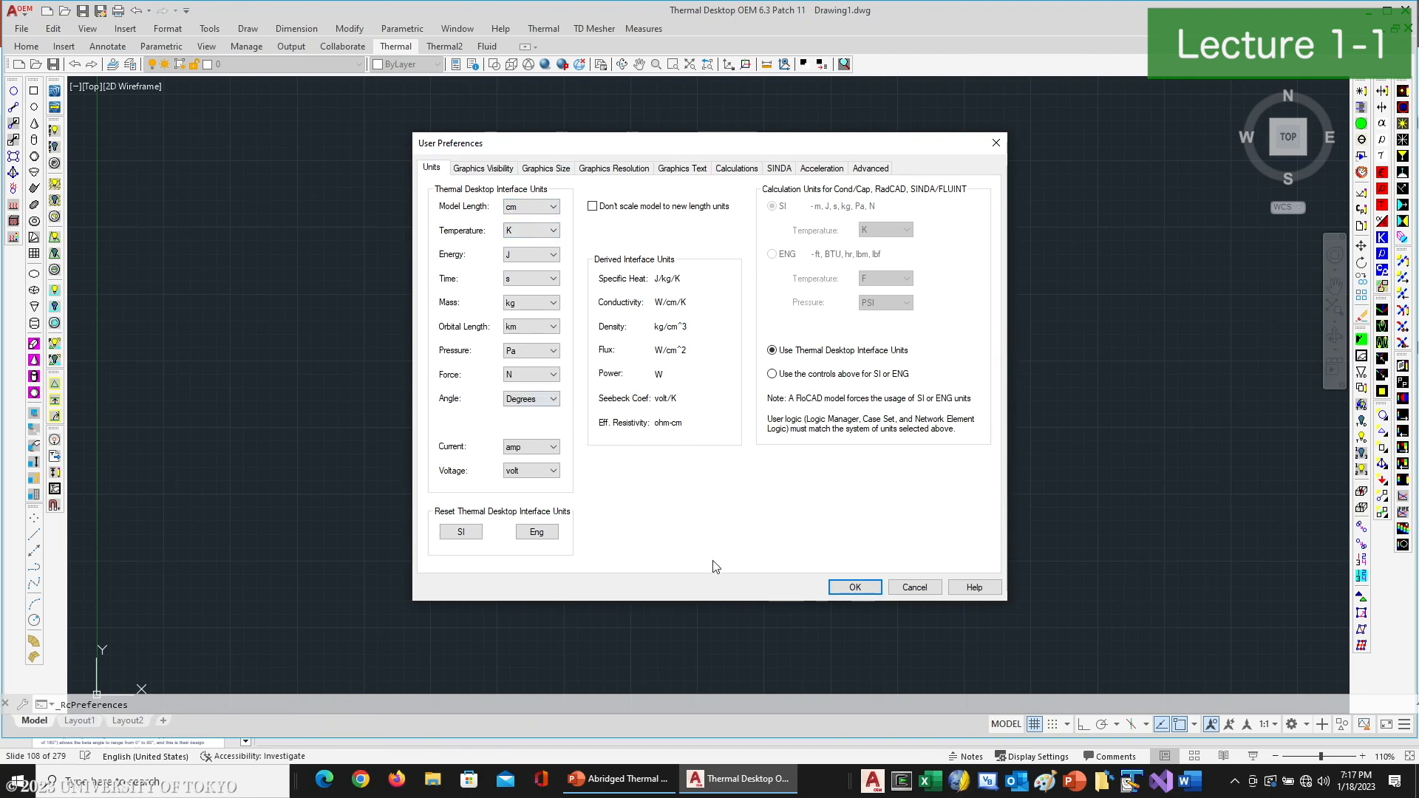
pyautogui.click(846, 589)
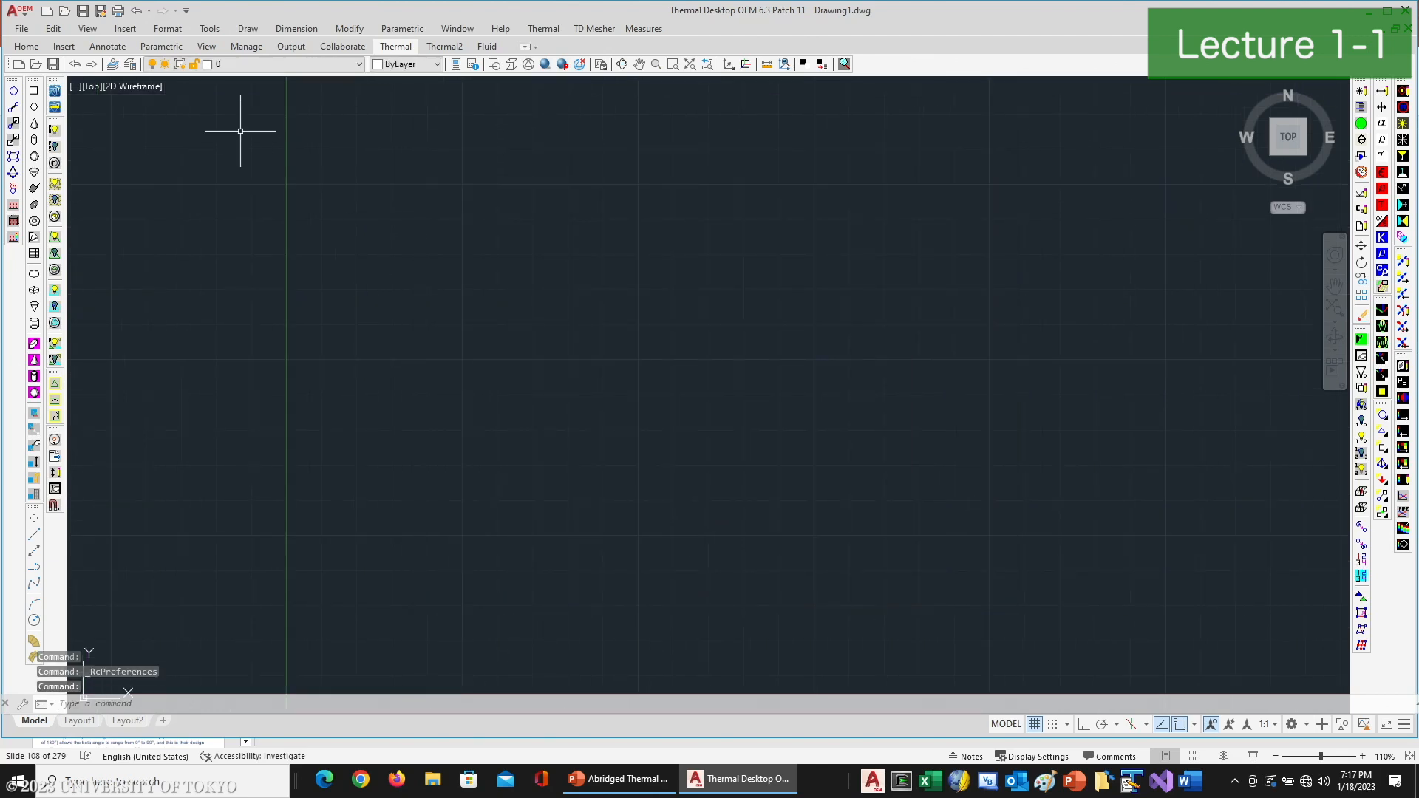
# - Turn off the drawing grid
pyautogui.write('grid')
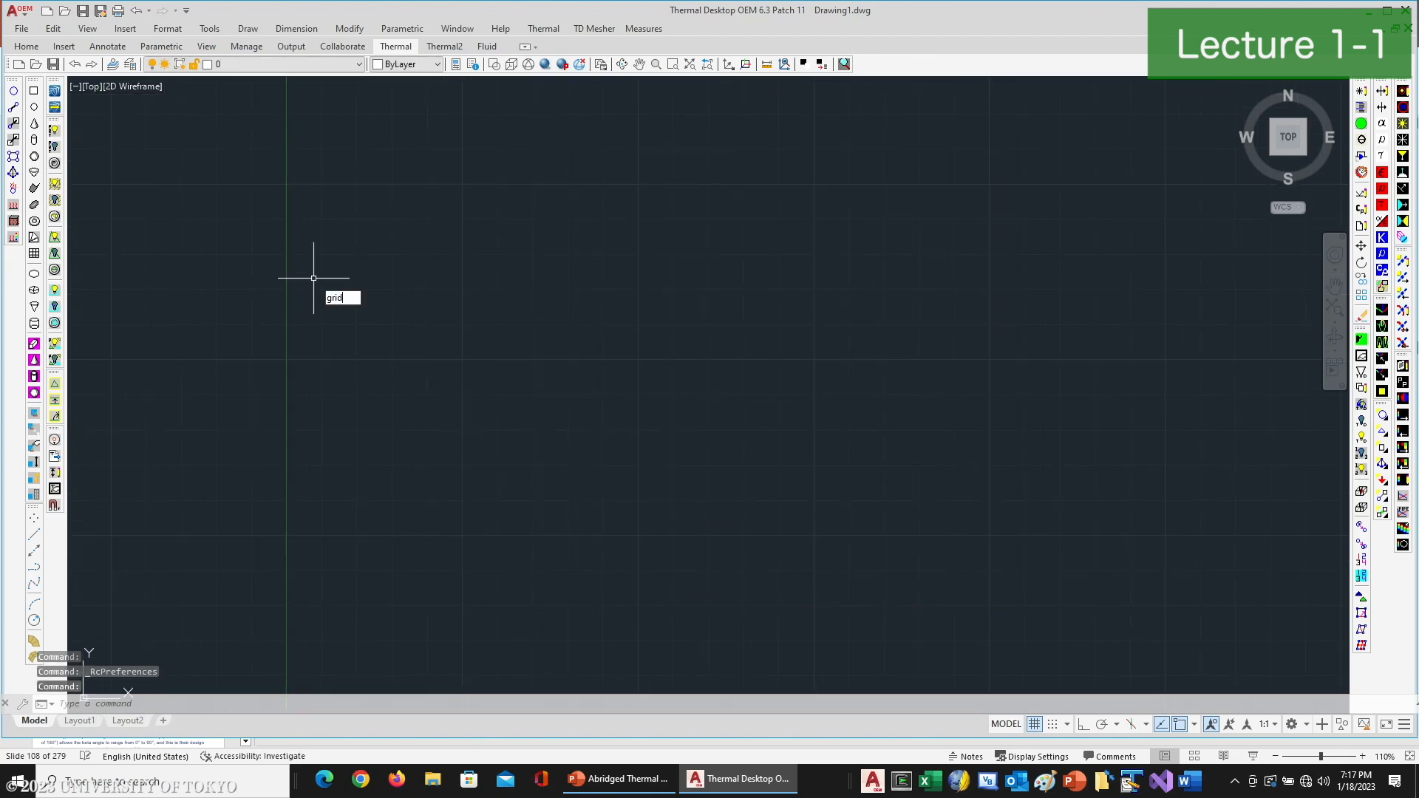
pyautogui.press('Return')
pyautogui.write('off')
pyautogui.press('Return')
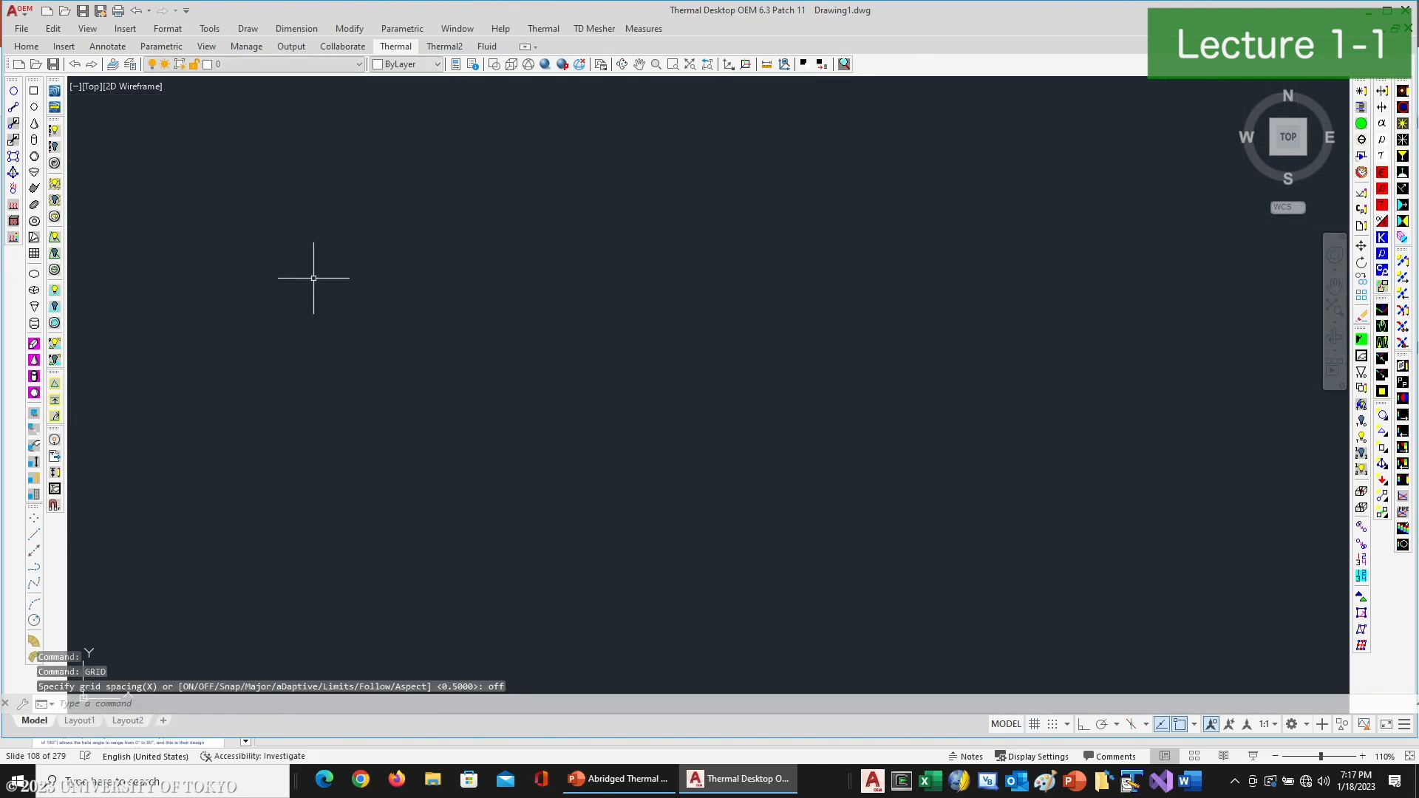
# - Draw a thermal rectangle about 6 by 4.2 cm in the XY plane with Ortho on, subdivided into 4 by 4 edge nodes
pyautogui.click(34, 91)
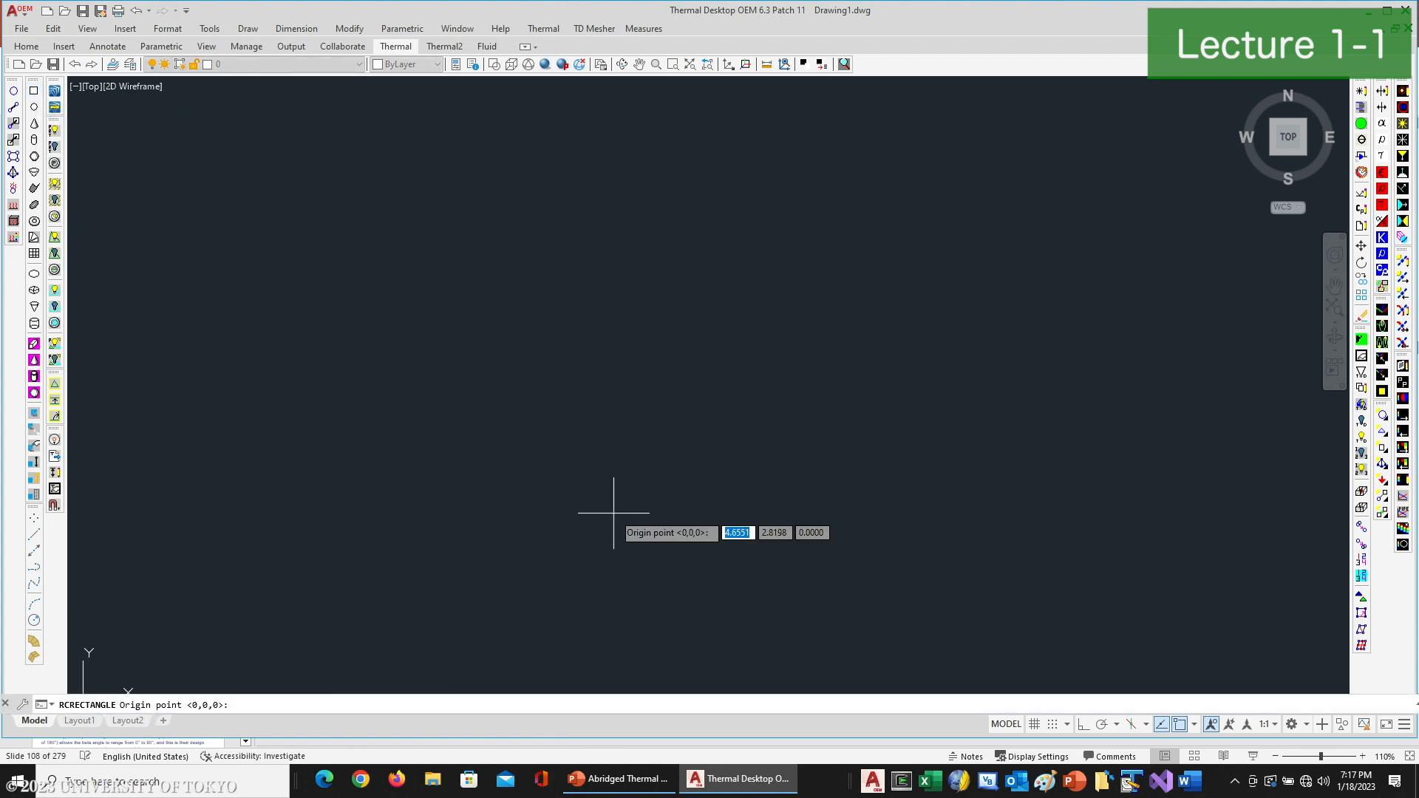
pyautogui.click(495, 499)
pyautogui.press('F8')
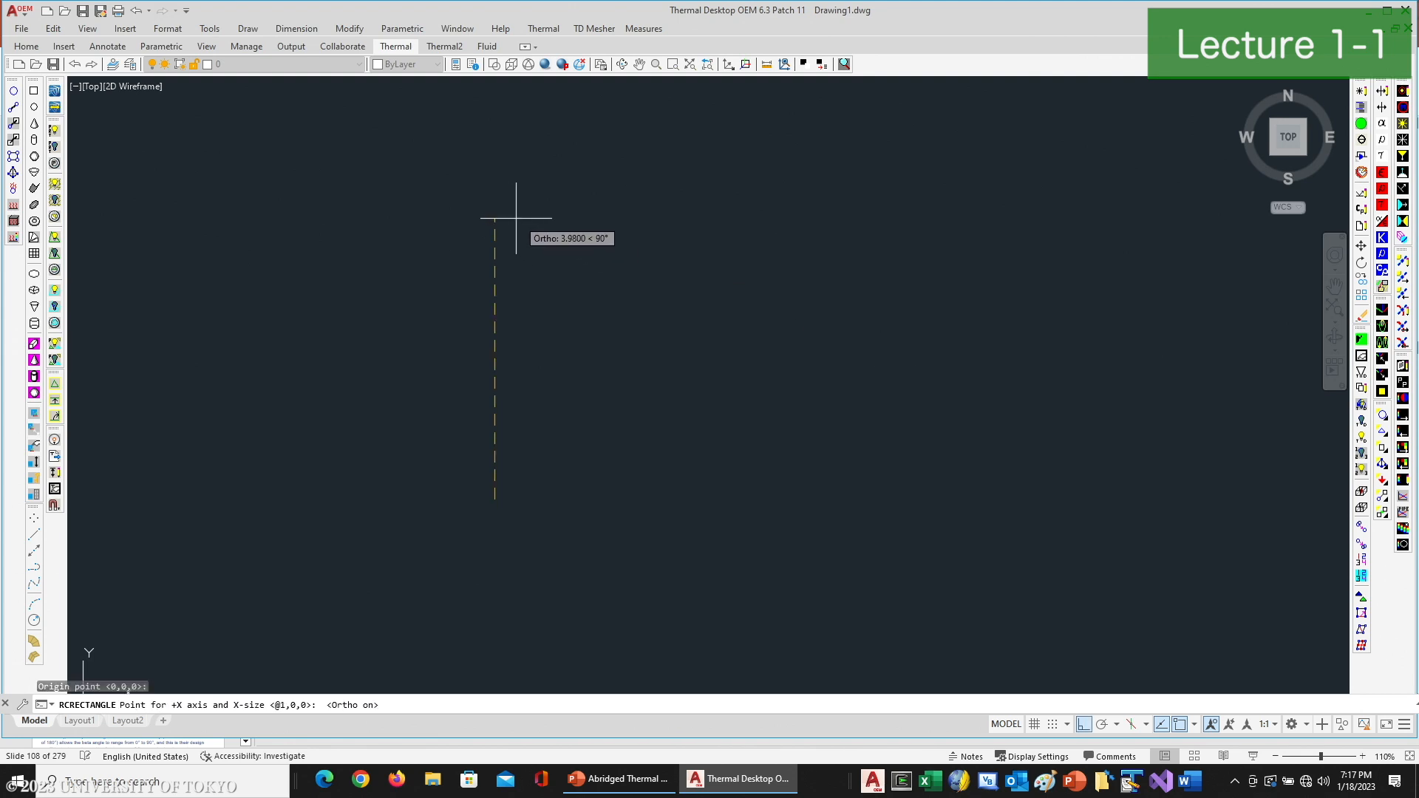
pyautogui.click(913, 475)
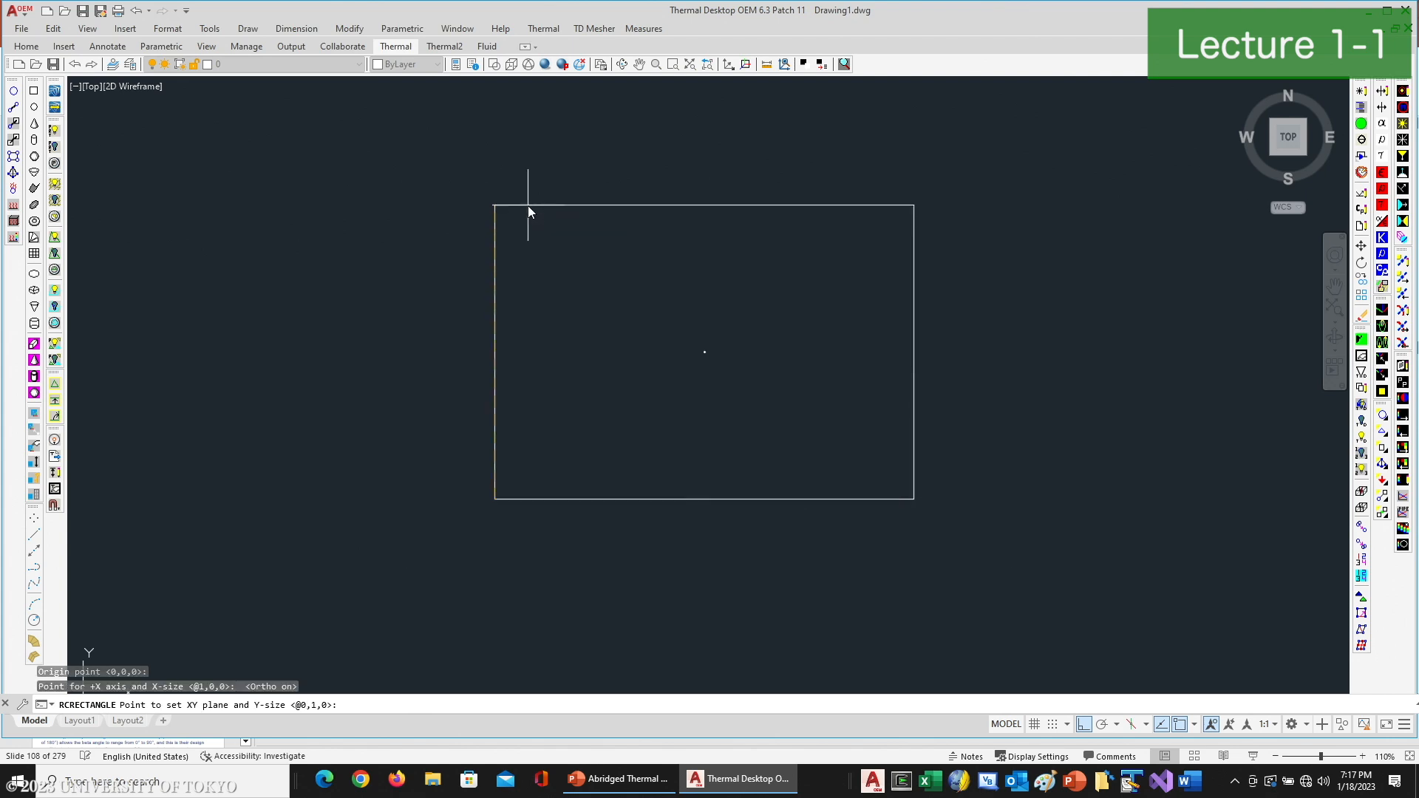
pyautogui.click(527, 208)
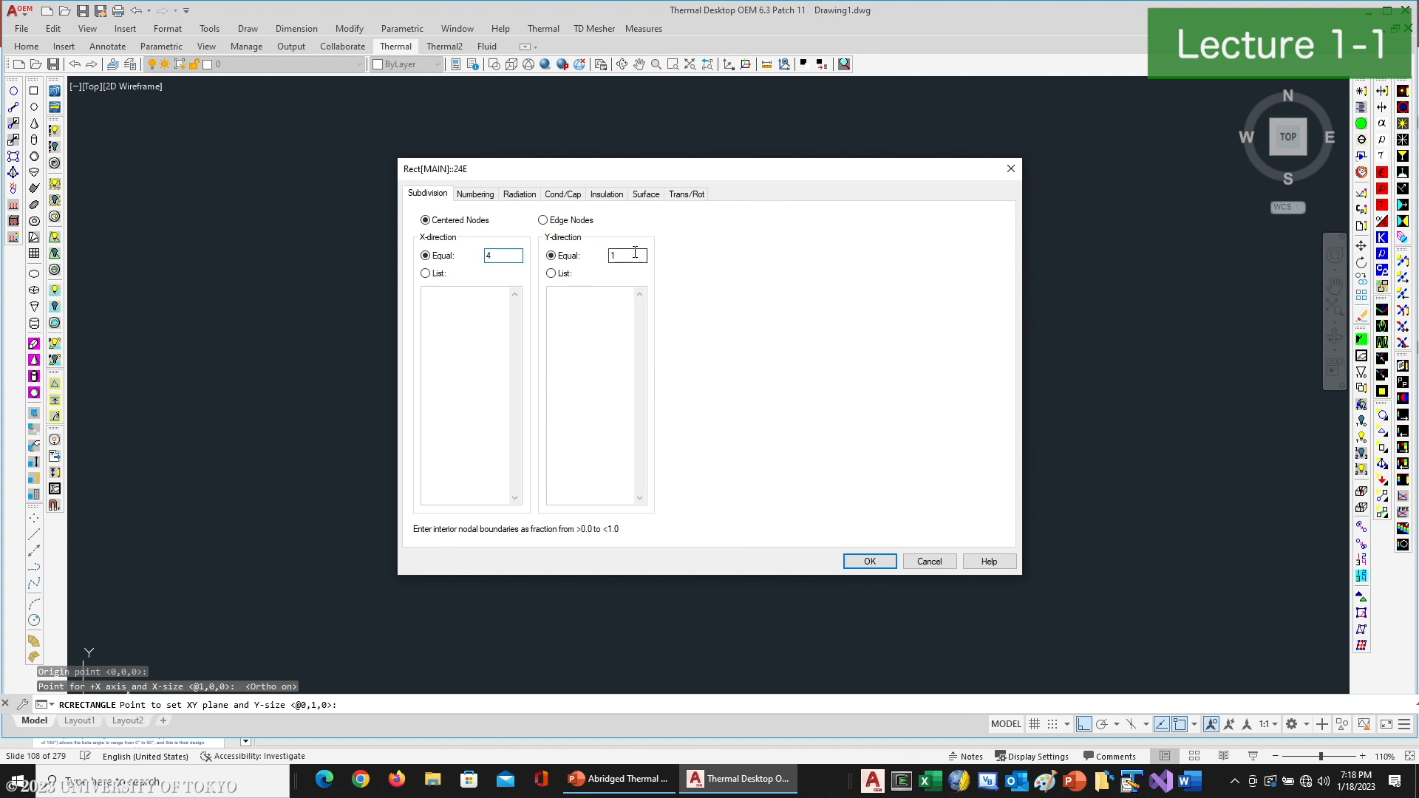
# - Set the rectangle's surface size to X Max 10 cm and Y Max 10 cm
pyautogui.click(644, 193)
pyautogui.press('Tab')
pyautogui.write('10')
pyautogui.doubleClick(534, 245)
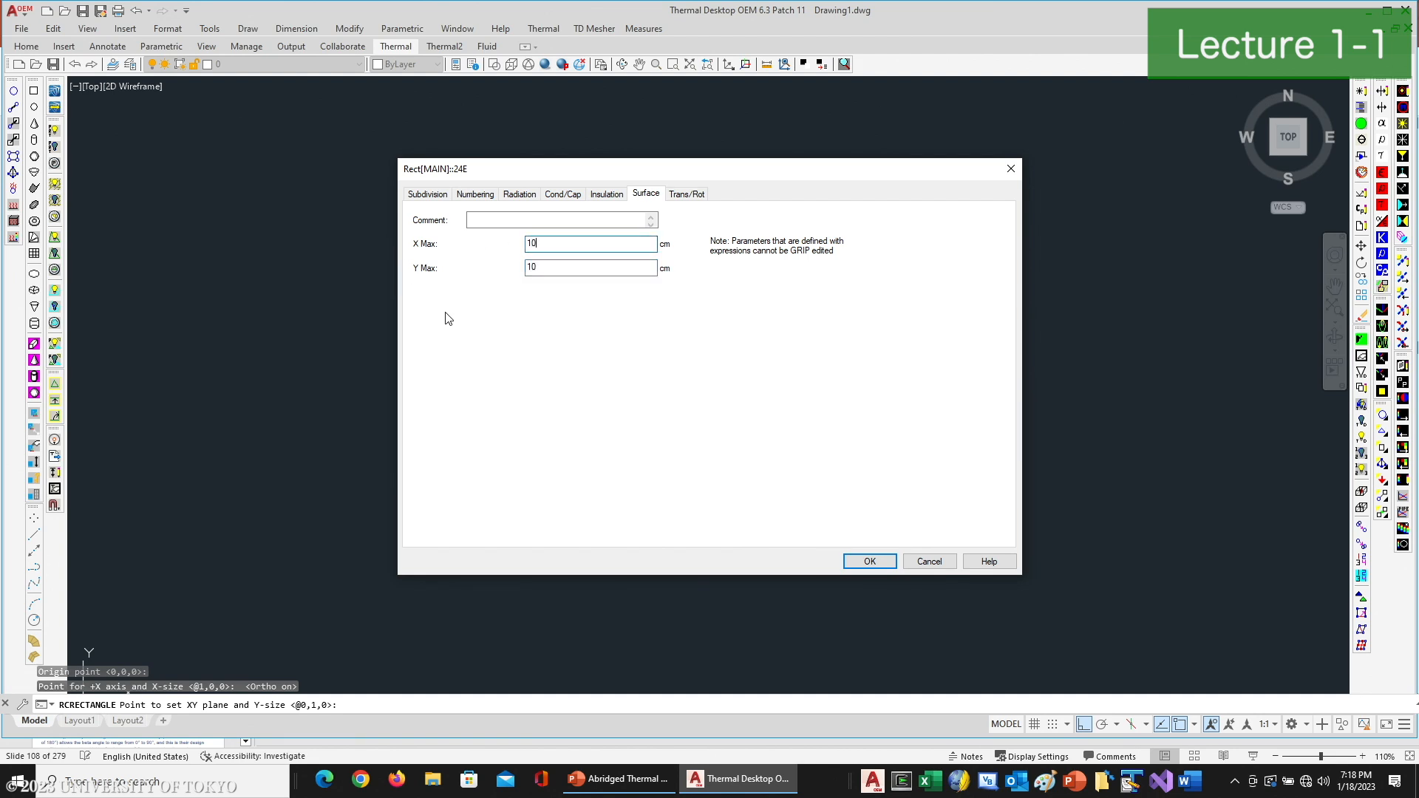
pyautogui.press('Return')
# - Display the square plate shaded in the thermal_pp visual style, seen from an oblique 3D angle
pyautogui.scroll(-2, 745, 440)
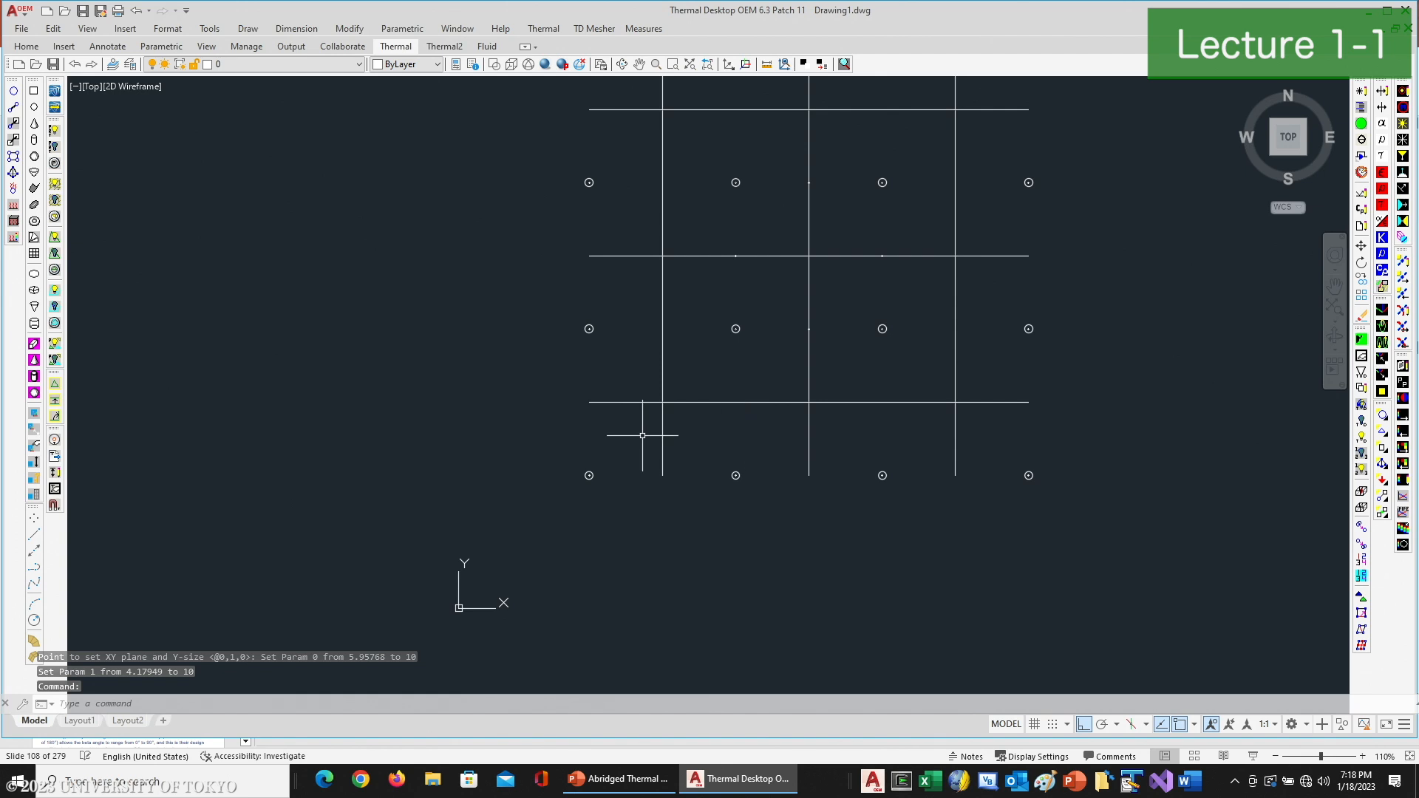
pyautogui.scroll(-4, 642, 435)
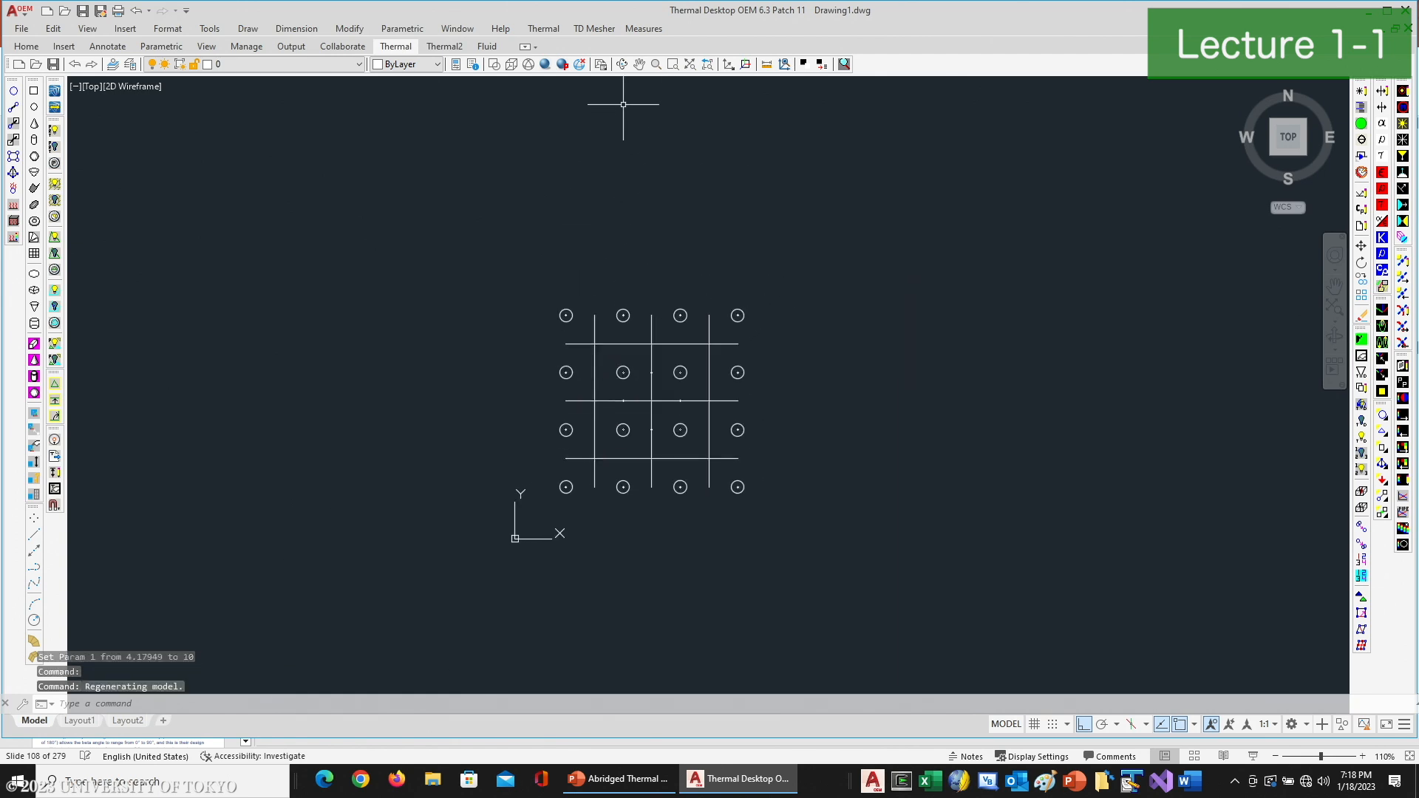
pyautogui.click(622, 65)
pyautogui.moveTo(584, 473); pyautogui.dragTo(544, 215)
pyautogui.rightClick(581, 279)
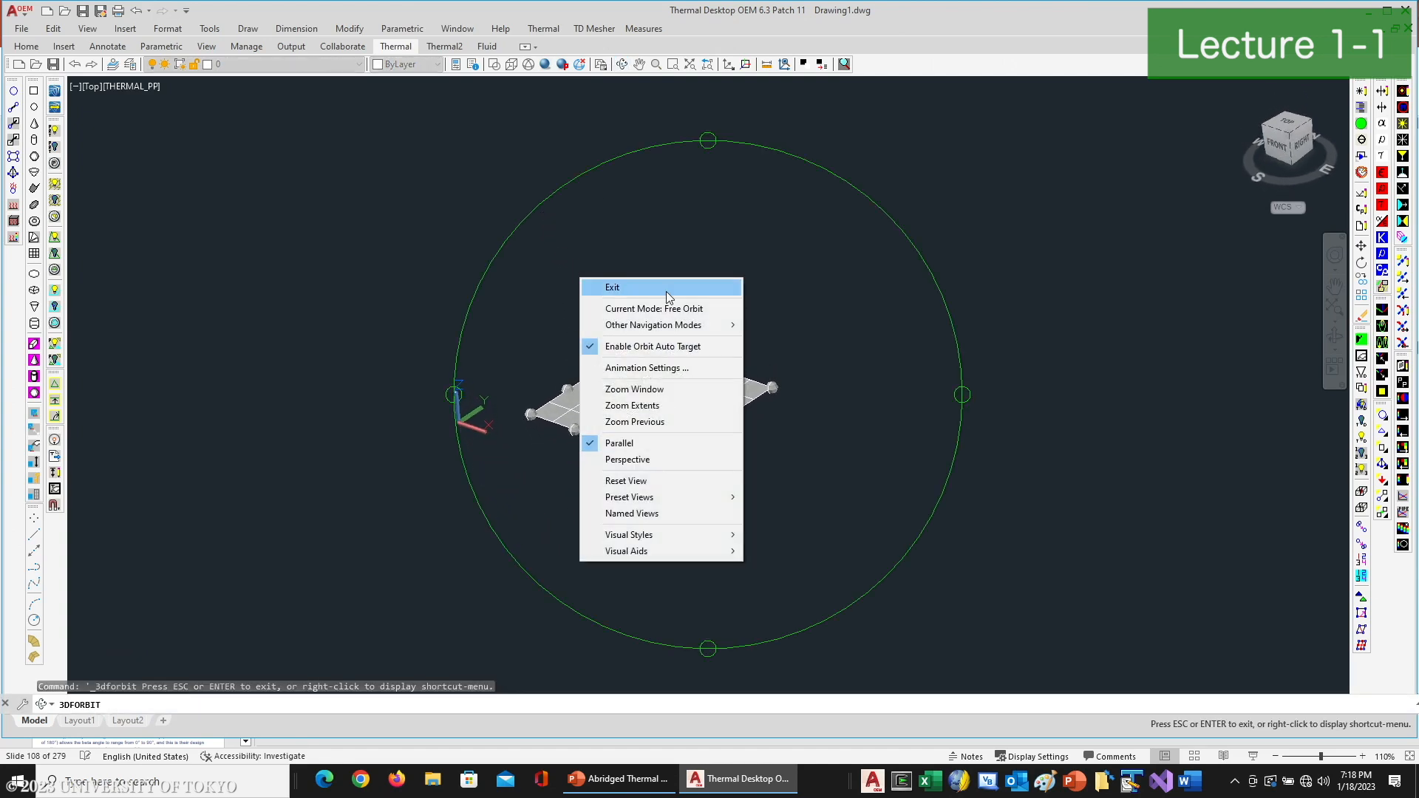
pyautogui.click(666, 288)
# - Draw a second thermal rectangle along the base plate's front edge, rising about 14.8 cm in the +Z direction
pyautogui.click(52, 108)
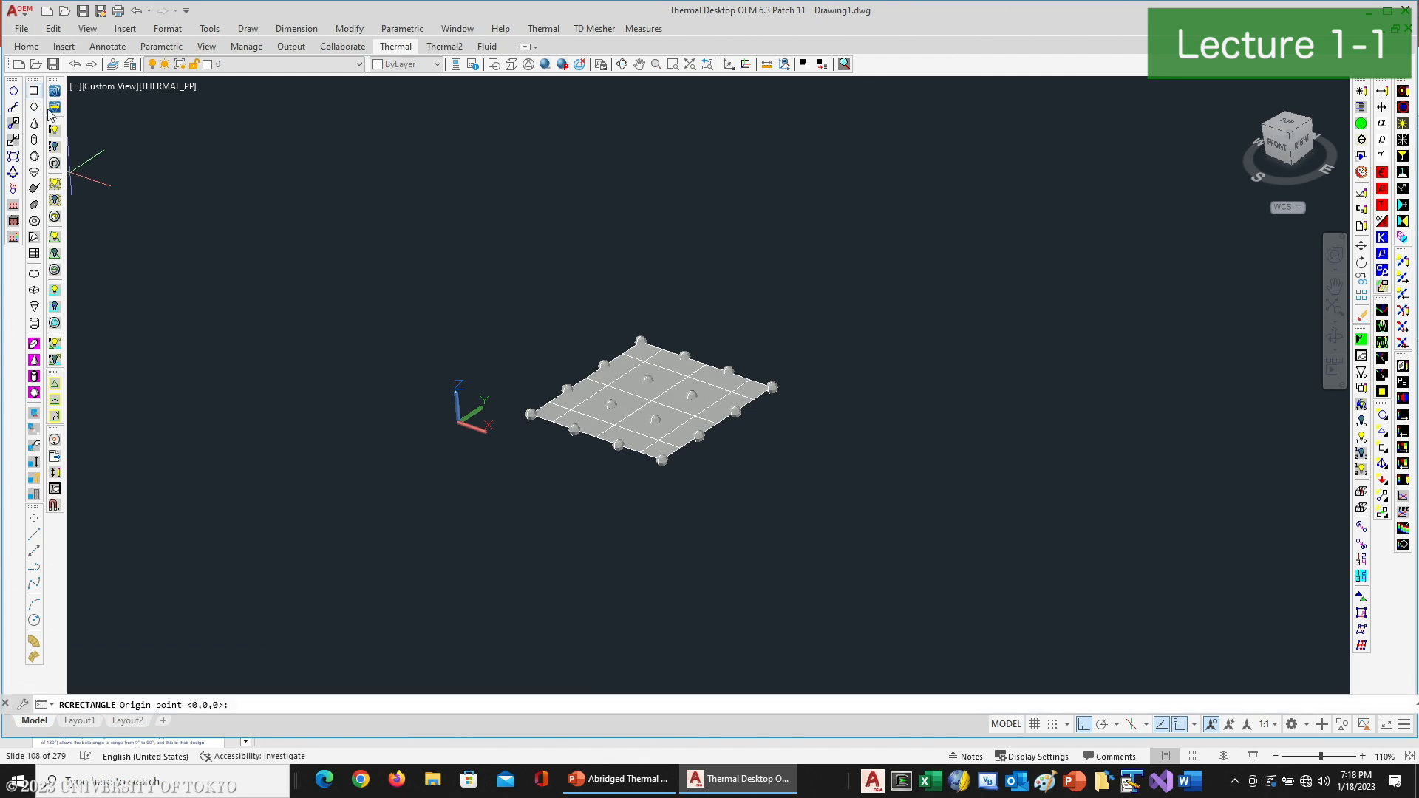
pyautogui.click(648, 446)
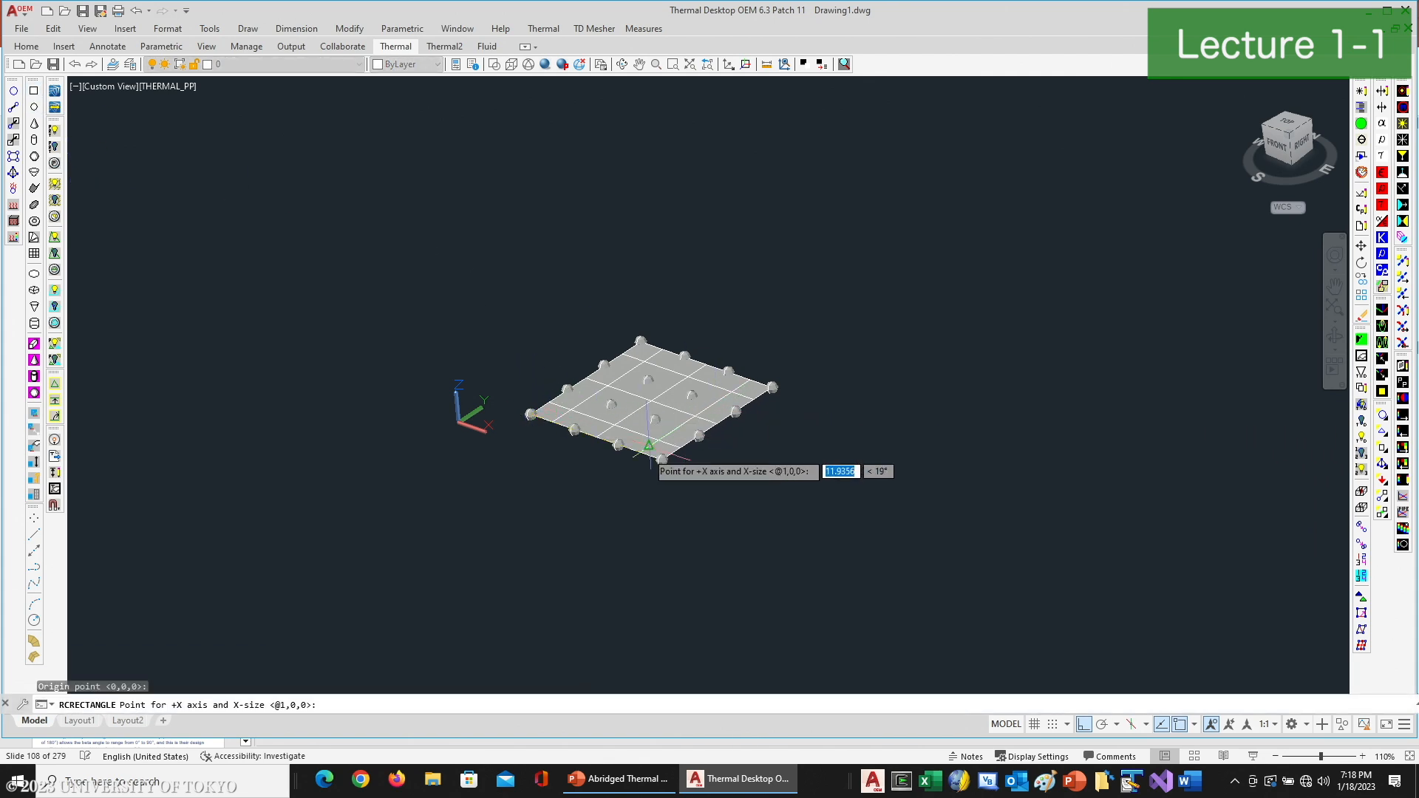
pyautogui.click(661, 459)
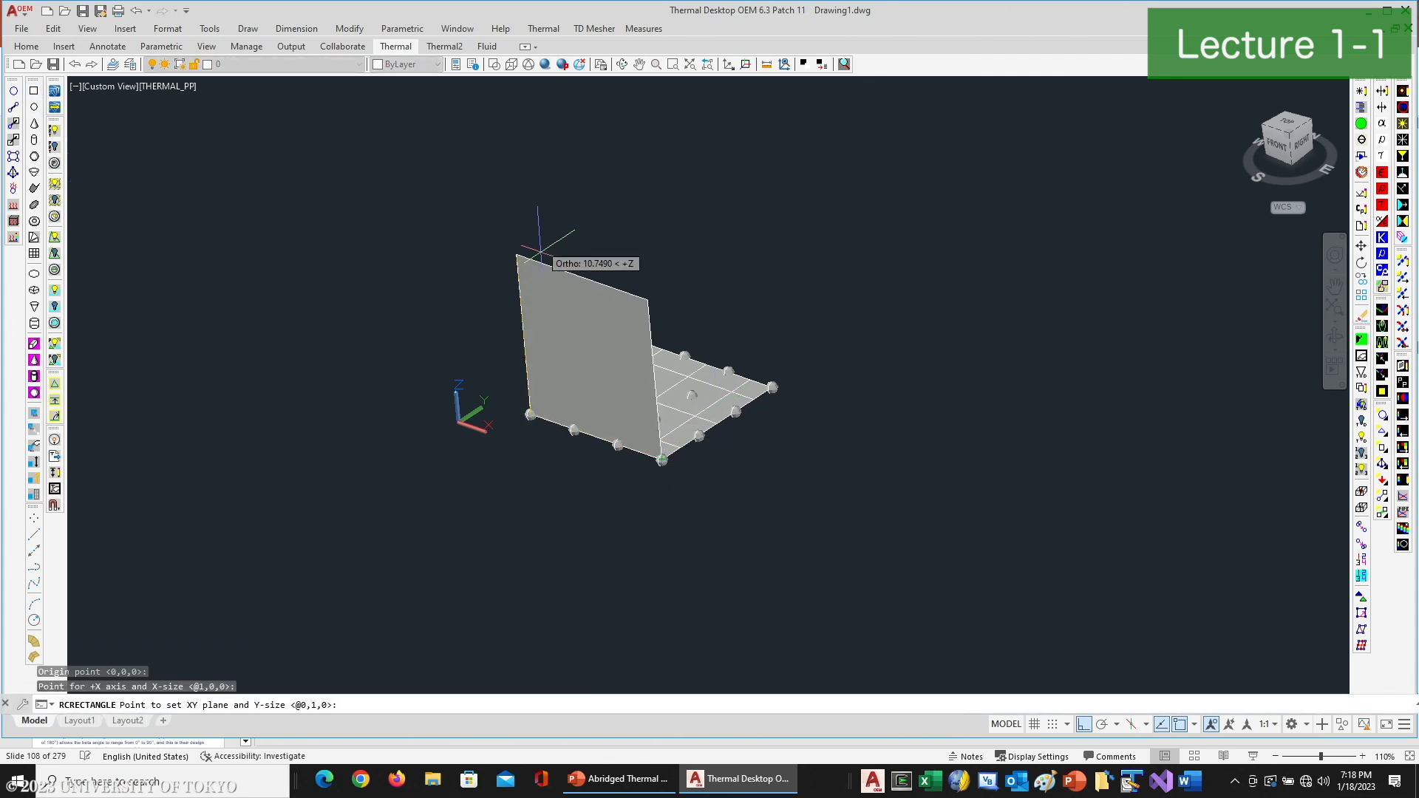
pyautogui.click(547, 199)
# - Set the vertical rectangle's Y Max to 30 cm and its Y-direction subdivision to 10 equal parts
pyautogui.click(566, 267)
pyautogui.moveTo(566, 268); pyautogui.dragTo(415, 247)
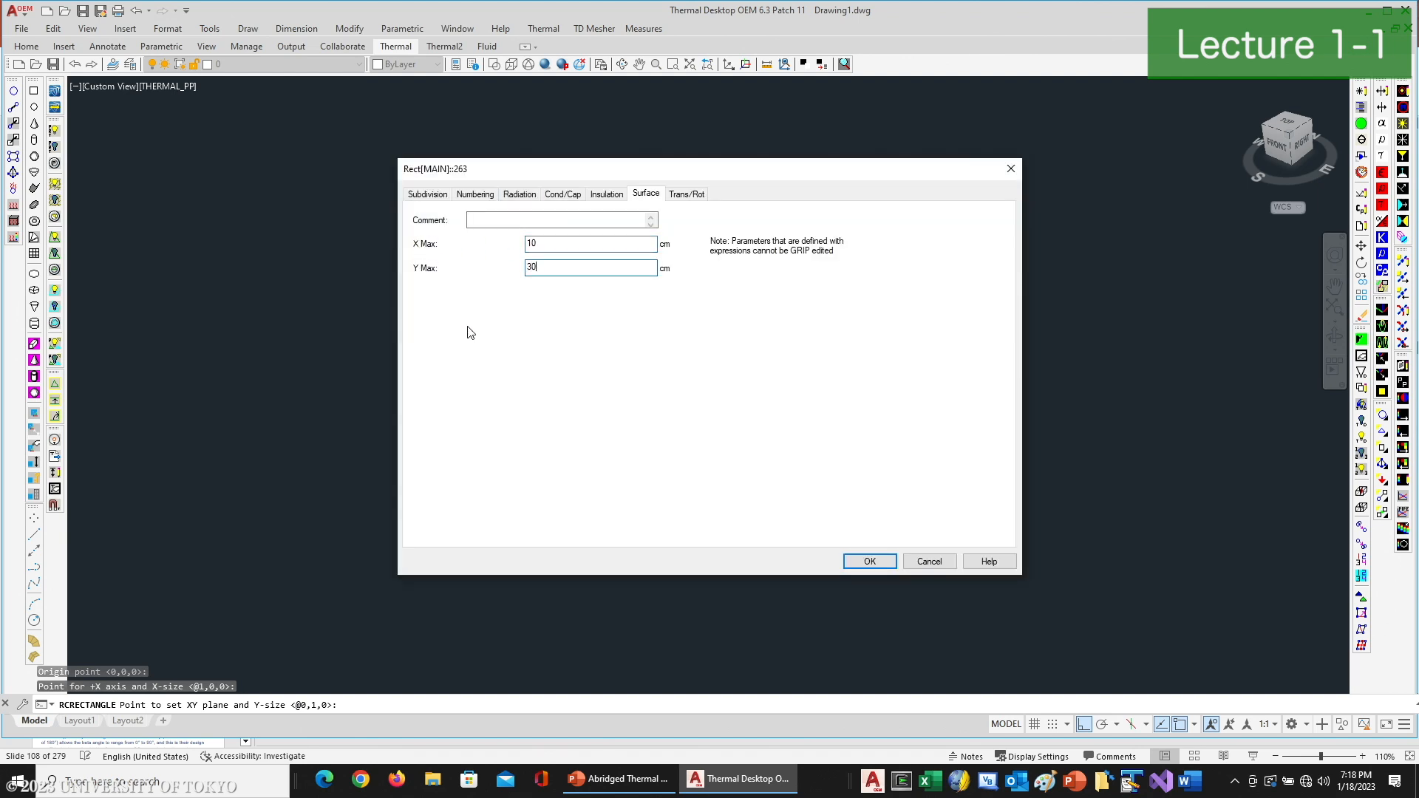
pyautogui.click(435, 195)
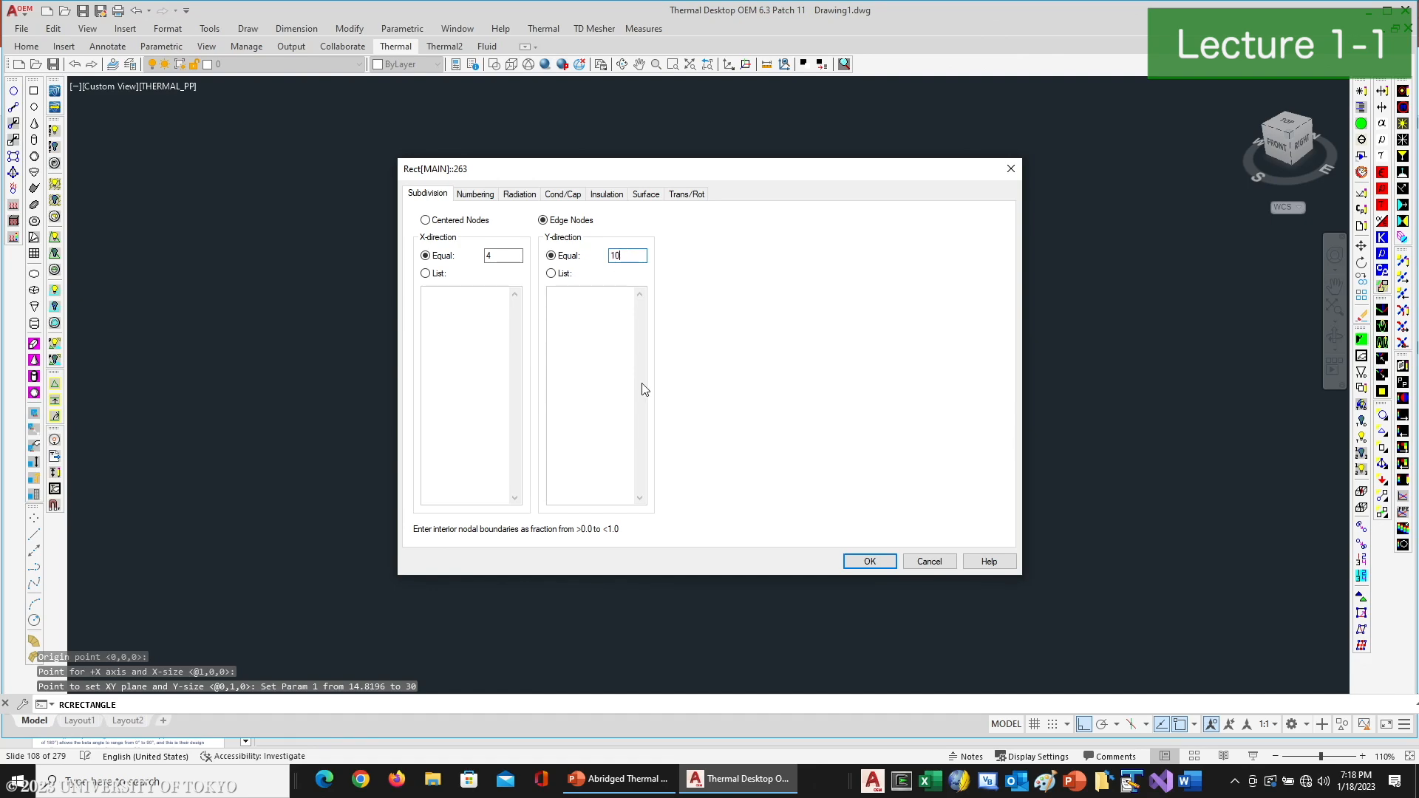
pyautogui.click(869, 562)
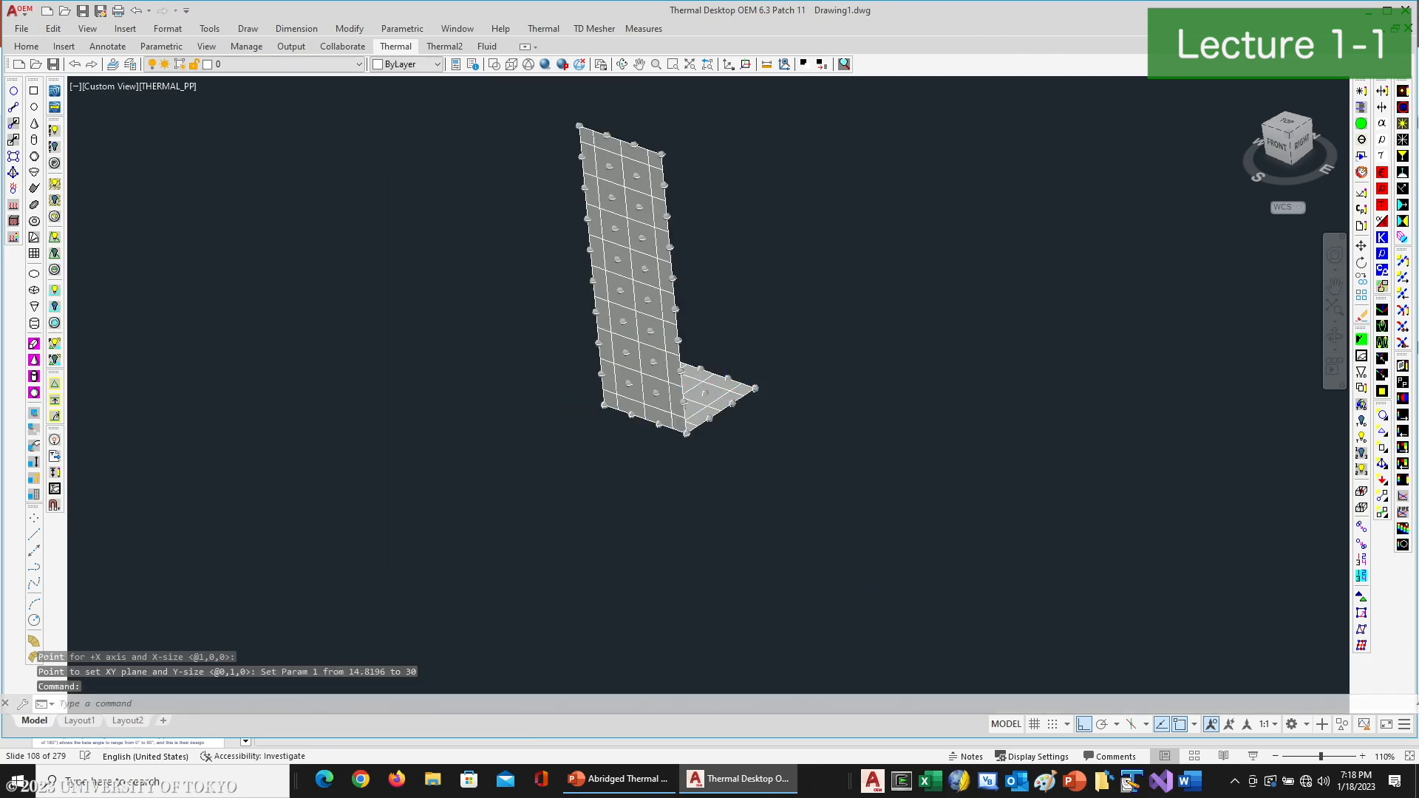
# - Copy the vertical panel along the X axis, from its lower near corner to its opposite lower corner
pyautogui.write('copy')
pyautogui.press('Return')
pyautogui.click(605, 236)
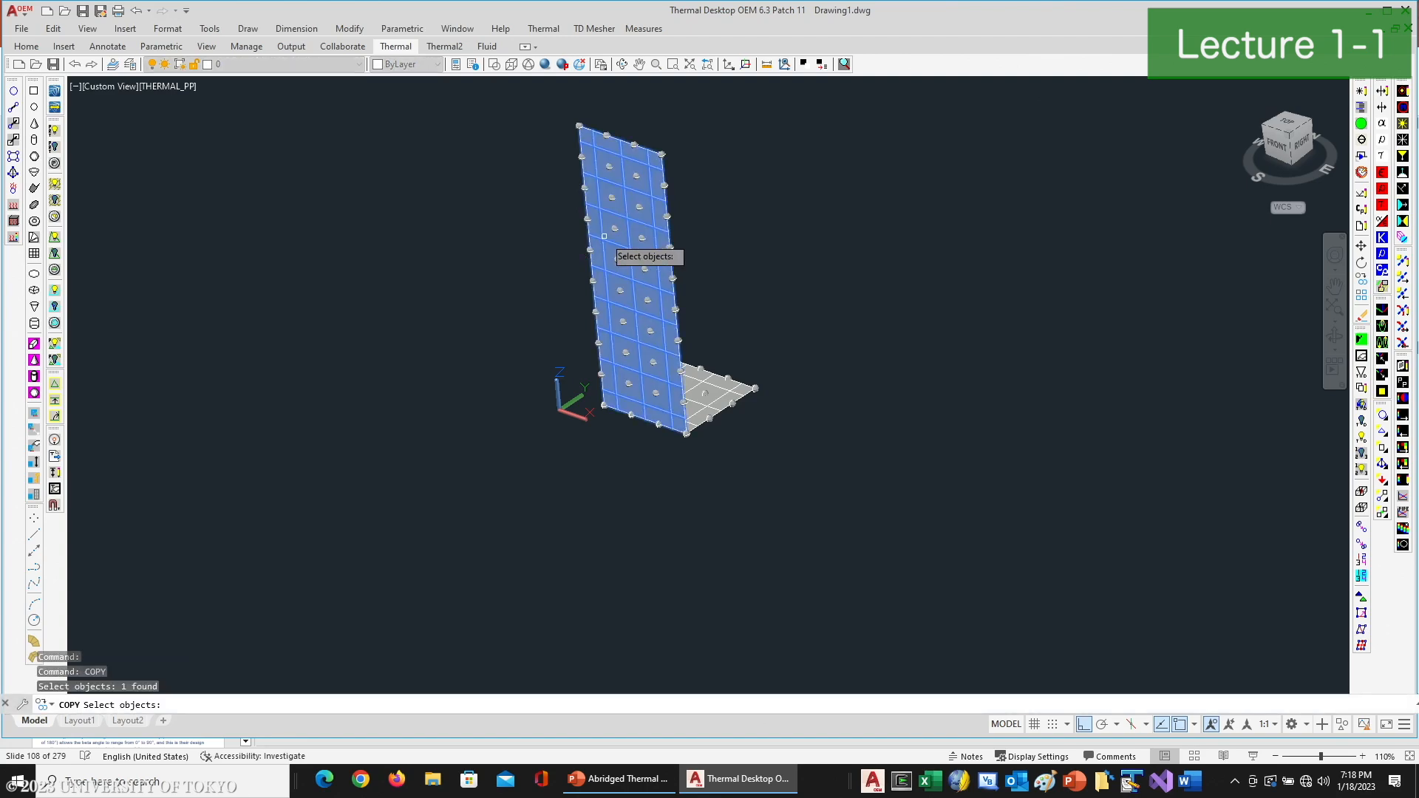
pyautogui.press('Return')
pyautogui.click(605, 406)
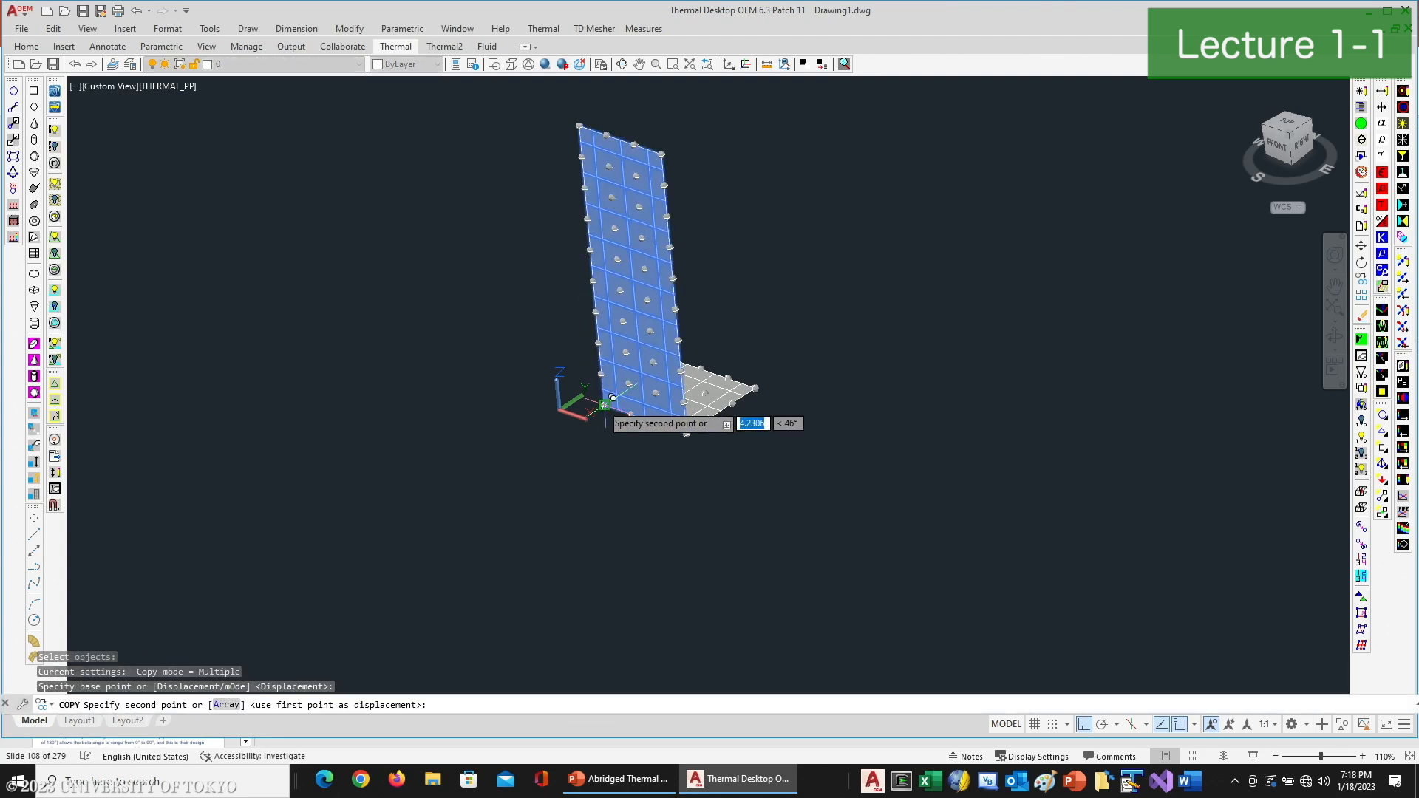
pyautogui.click(685, 433)
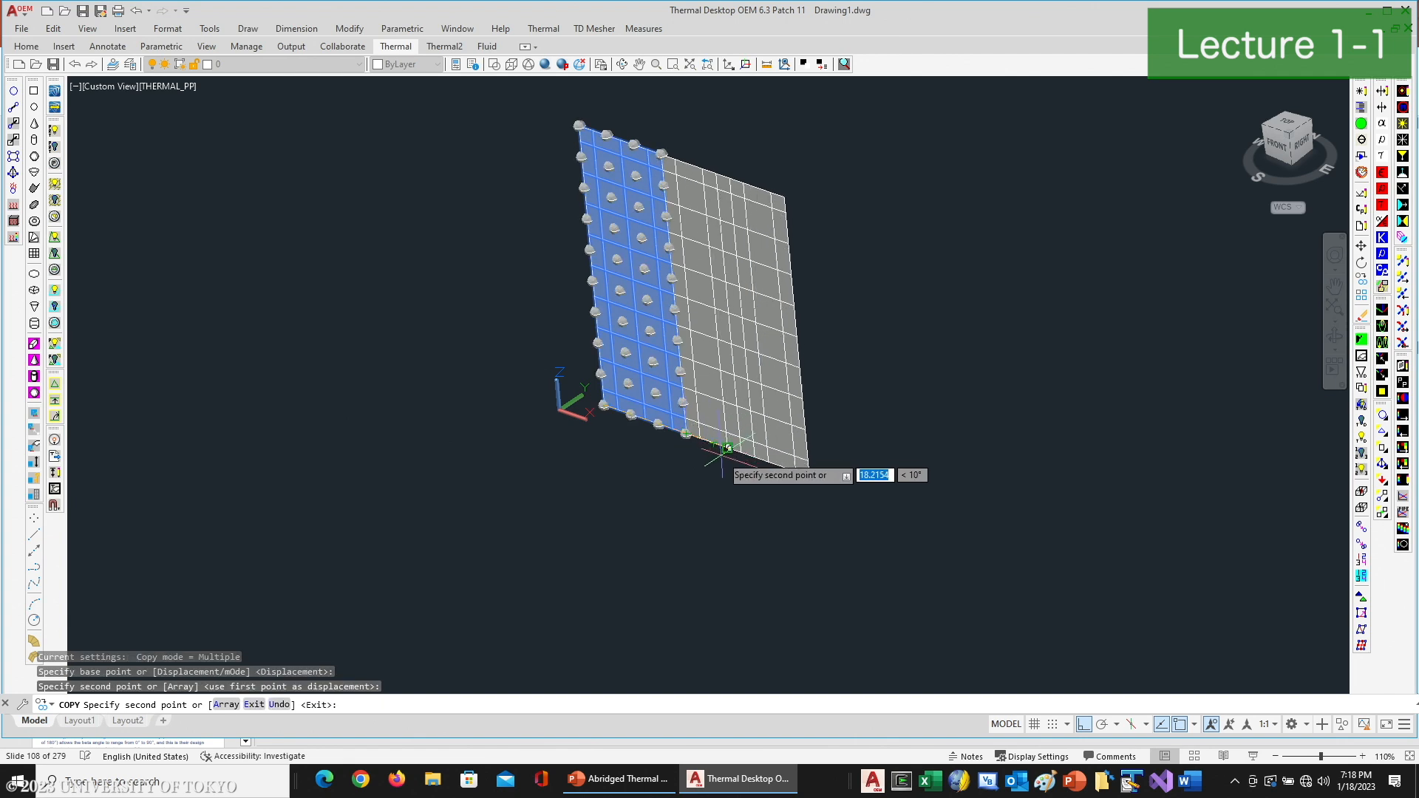
pyautogui.press('Escape')
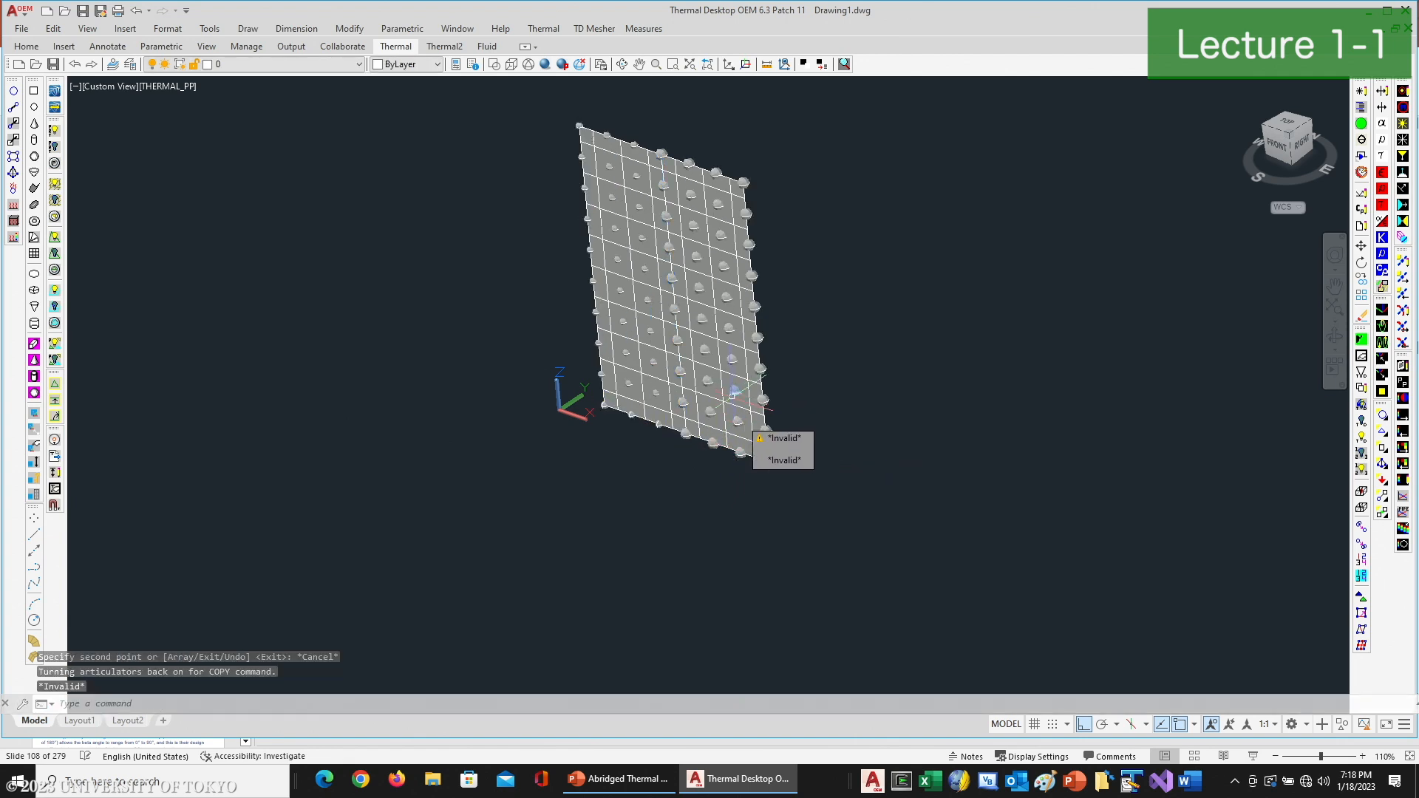
# - Hide the TD/RC nodes and stretch the copied panel's X-axis grip to the base's far corner so it stands on the adjacent edge
pyautogui.click(1383, 416)
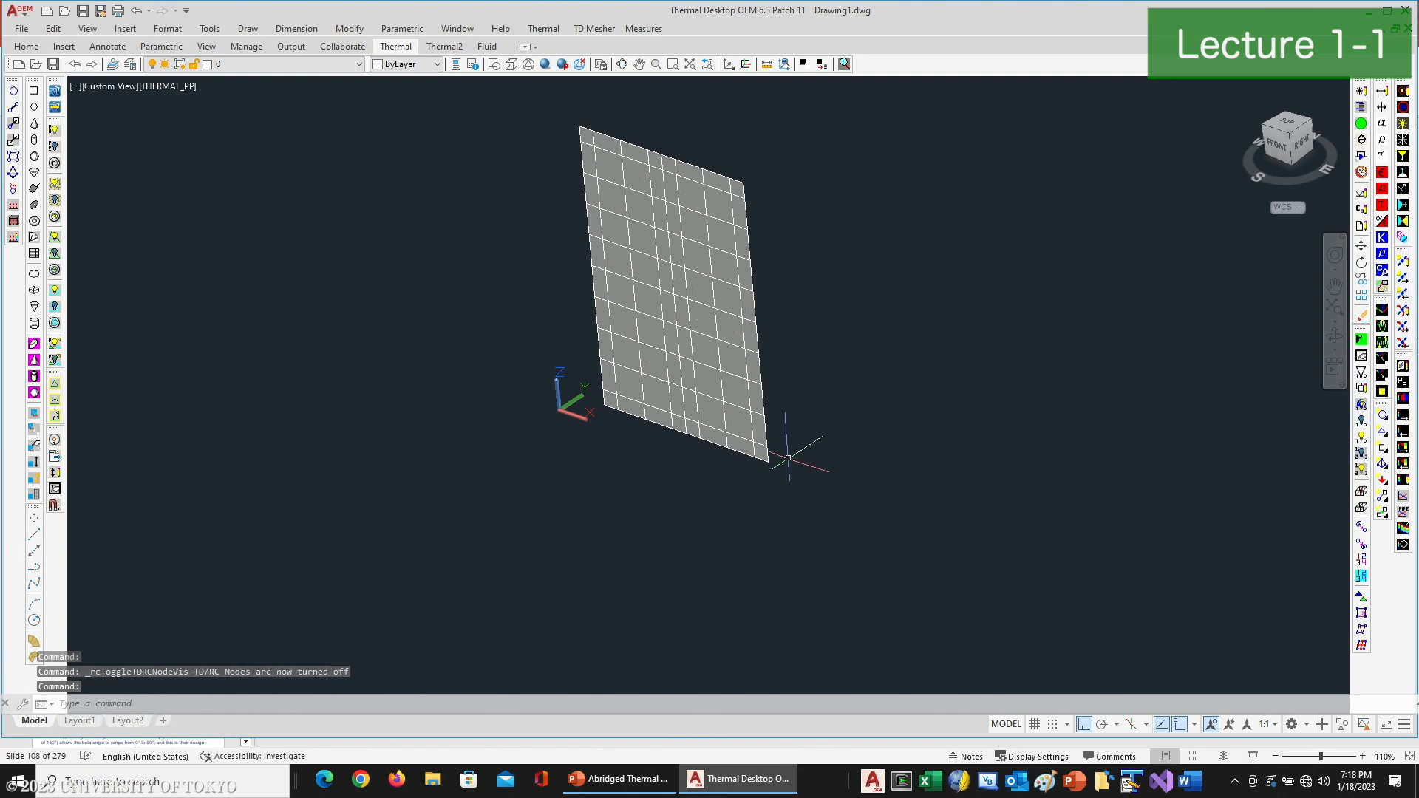
pyautogui.click(624, 65)
pyautogui.moveTo(625, 357); pyautogui.dragTo(575, 364)
pyautogui.rightClick(709, 379)
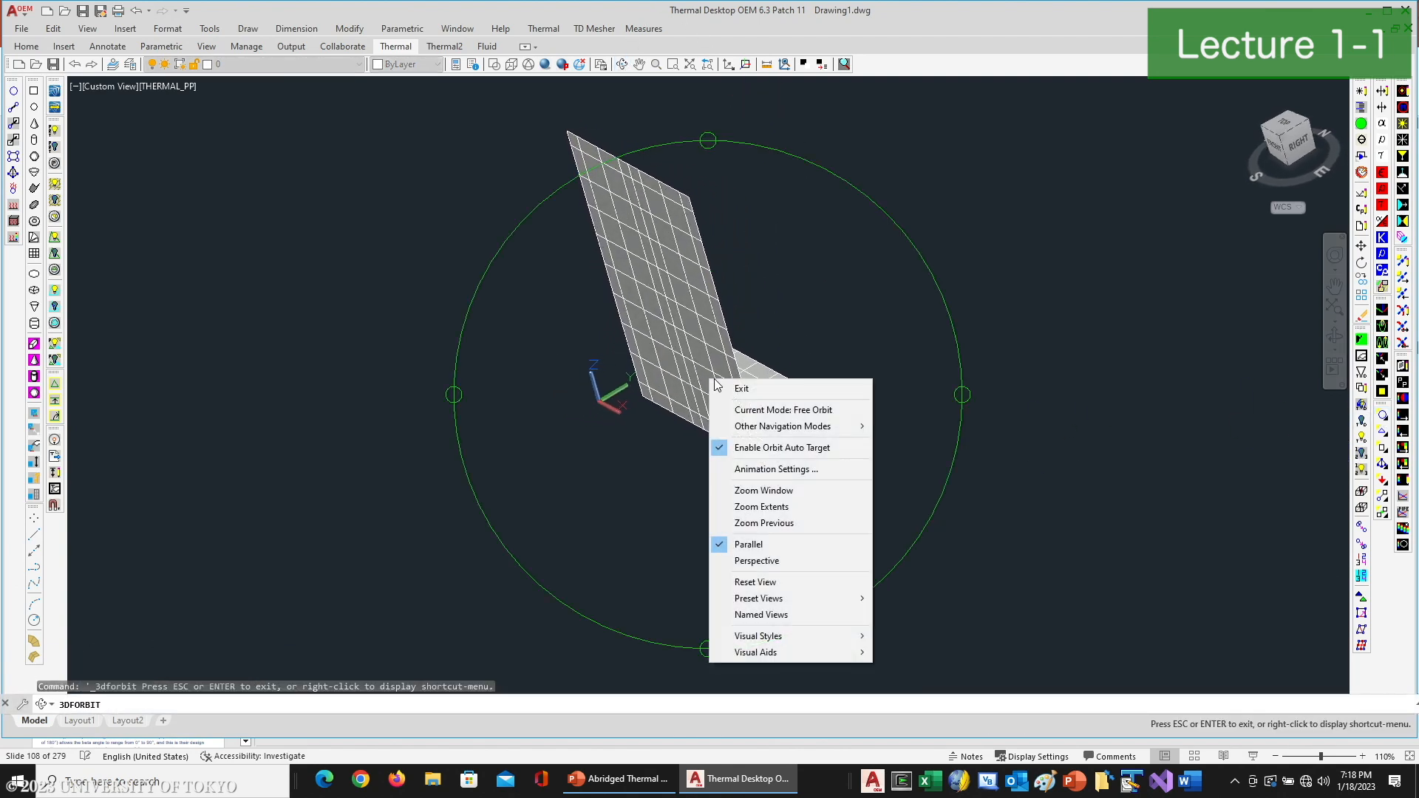
pyautogui.click(717, 387)
pyautogui.click(724, 448)
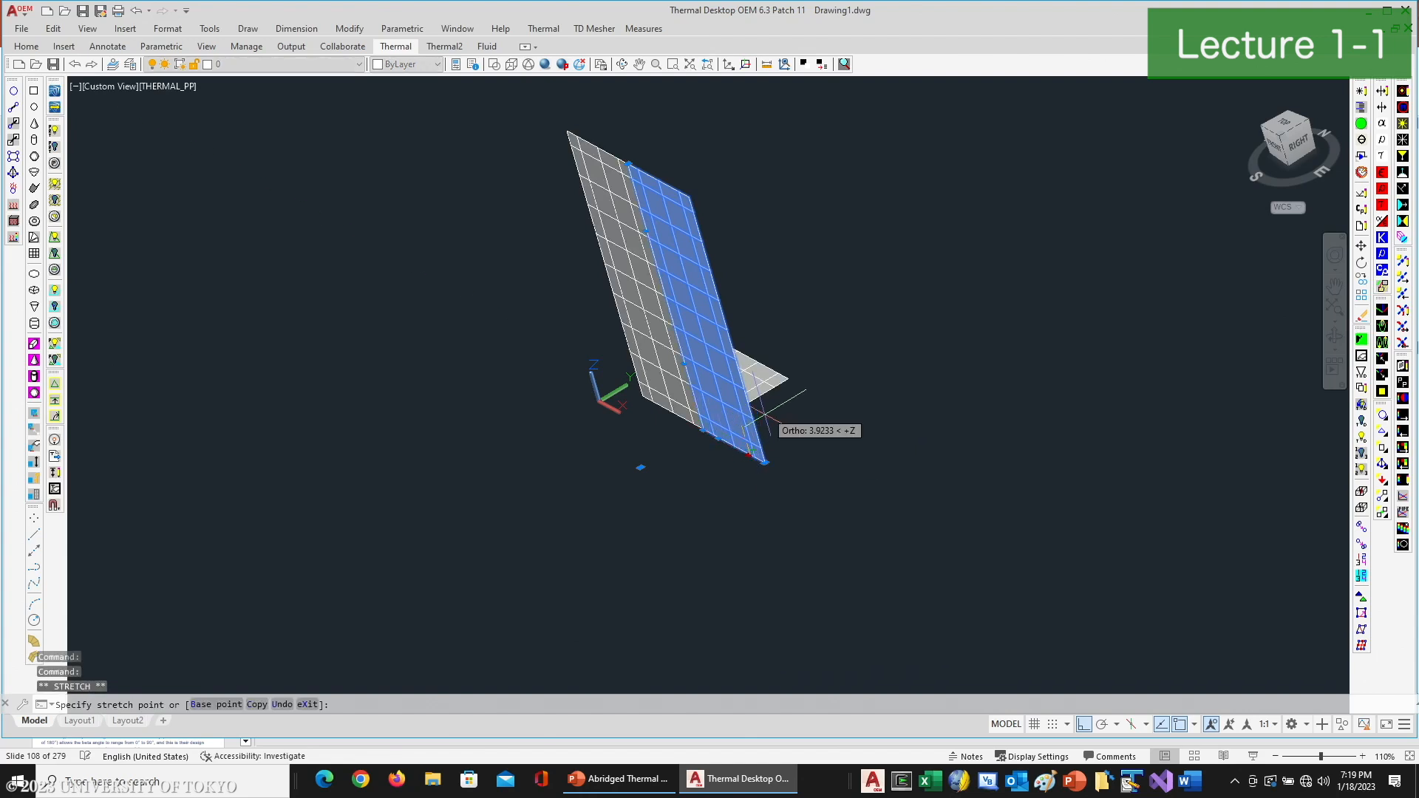
pyautogui.click(750, 454)
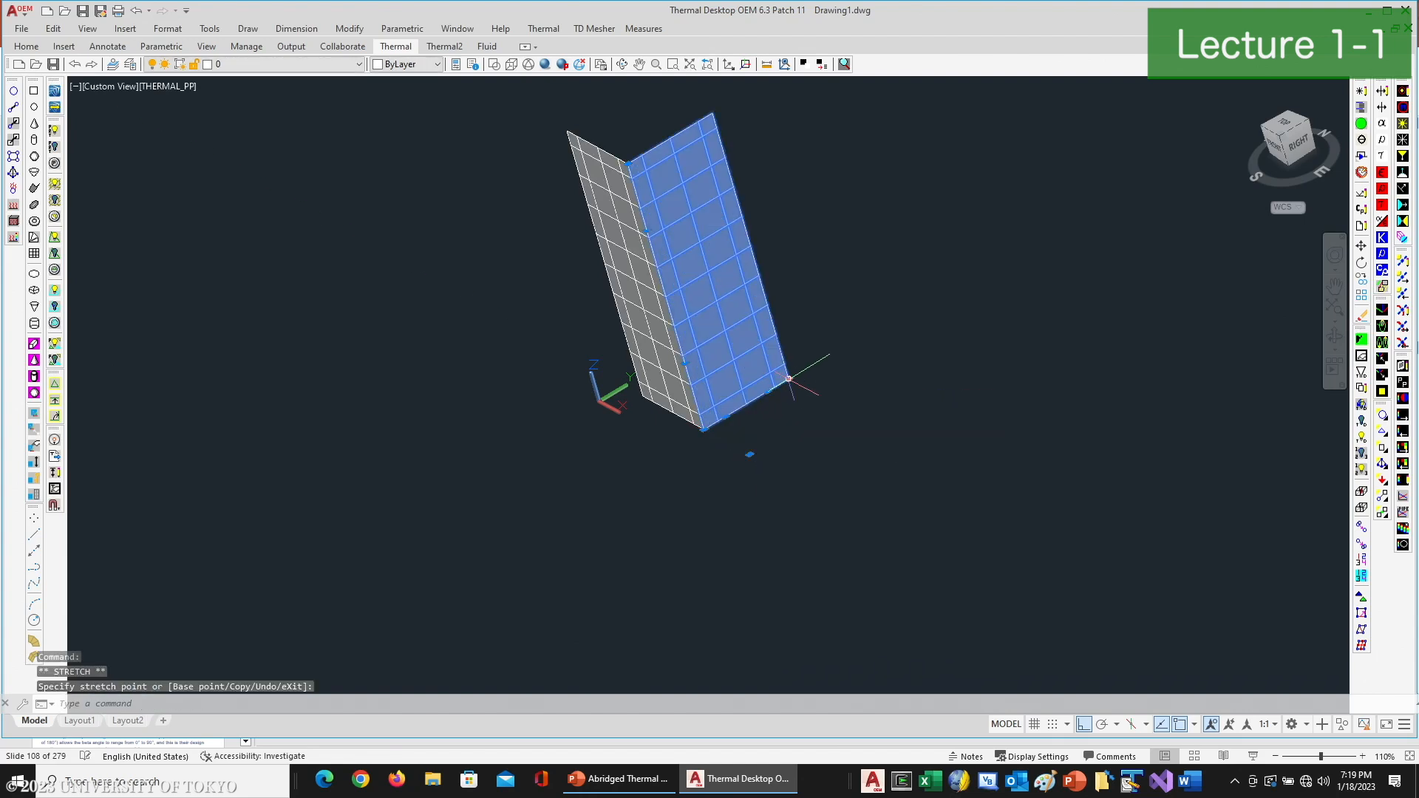
pyautogui.write('co')
pyautogui.press('Return')
pyautogui.click(700, 427)
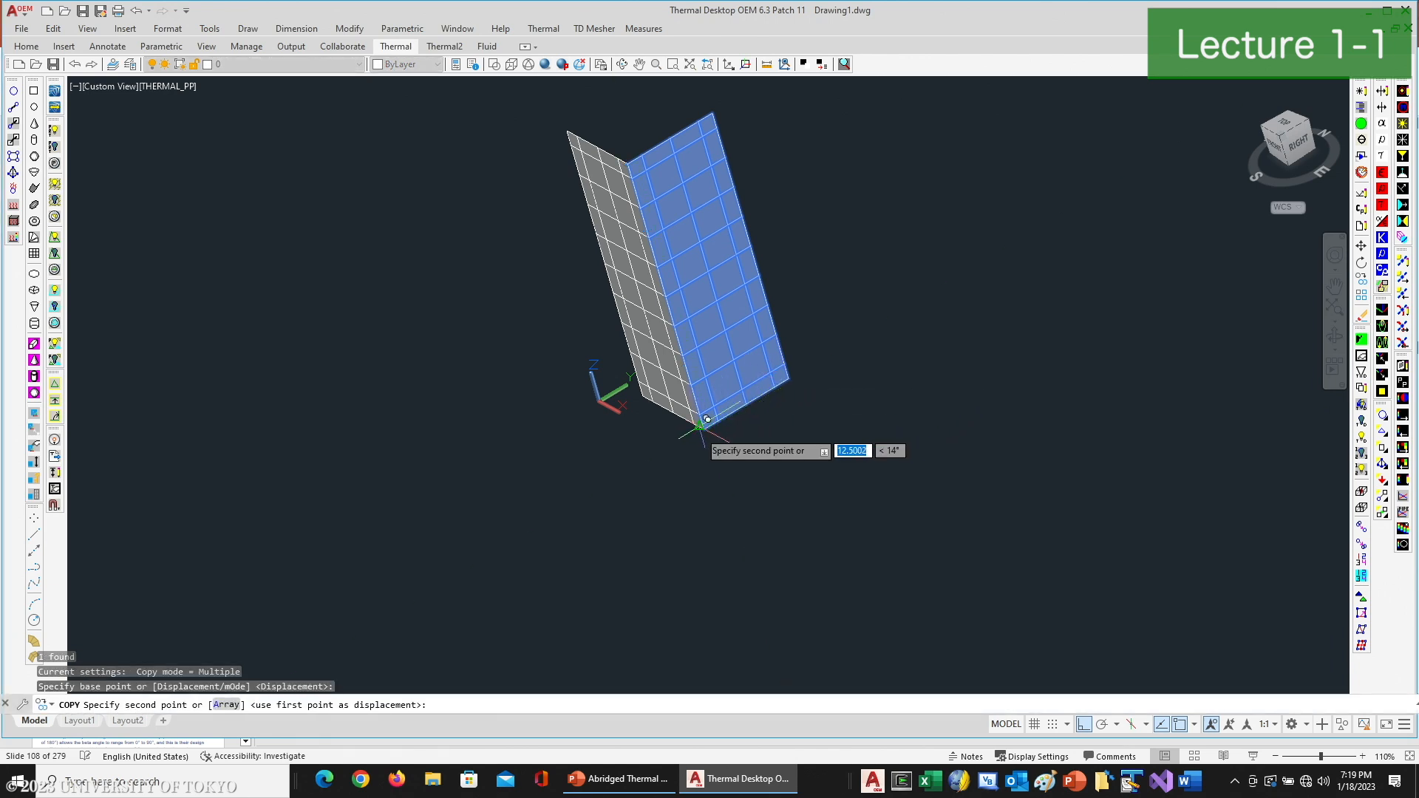
pyautogui.press('Escape')
pyautogui.write('c')
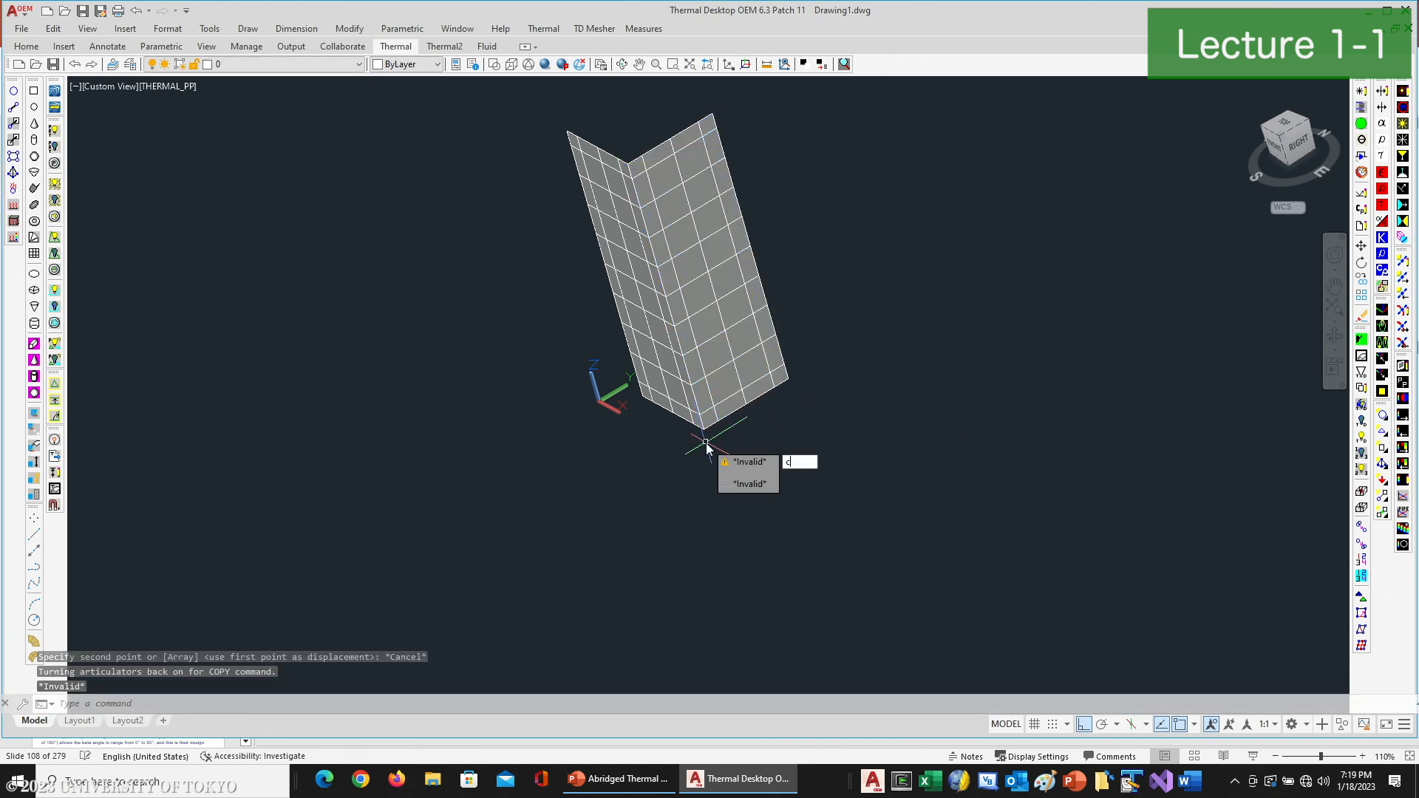
pyautogui.press('Return')
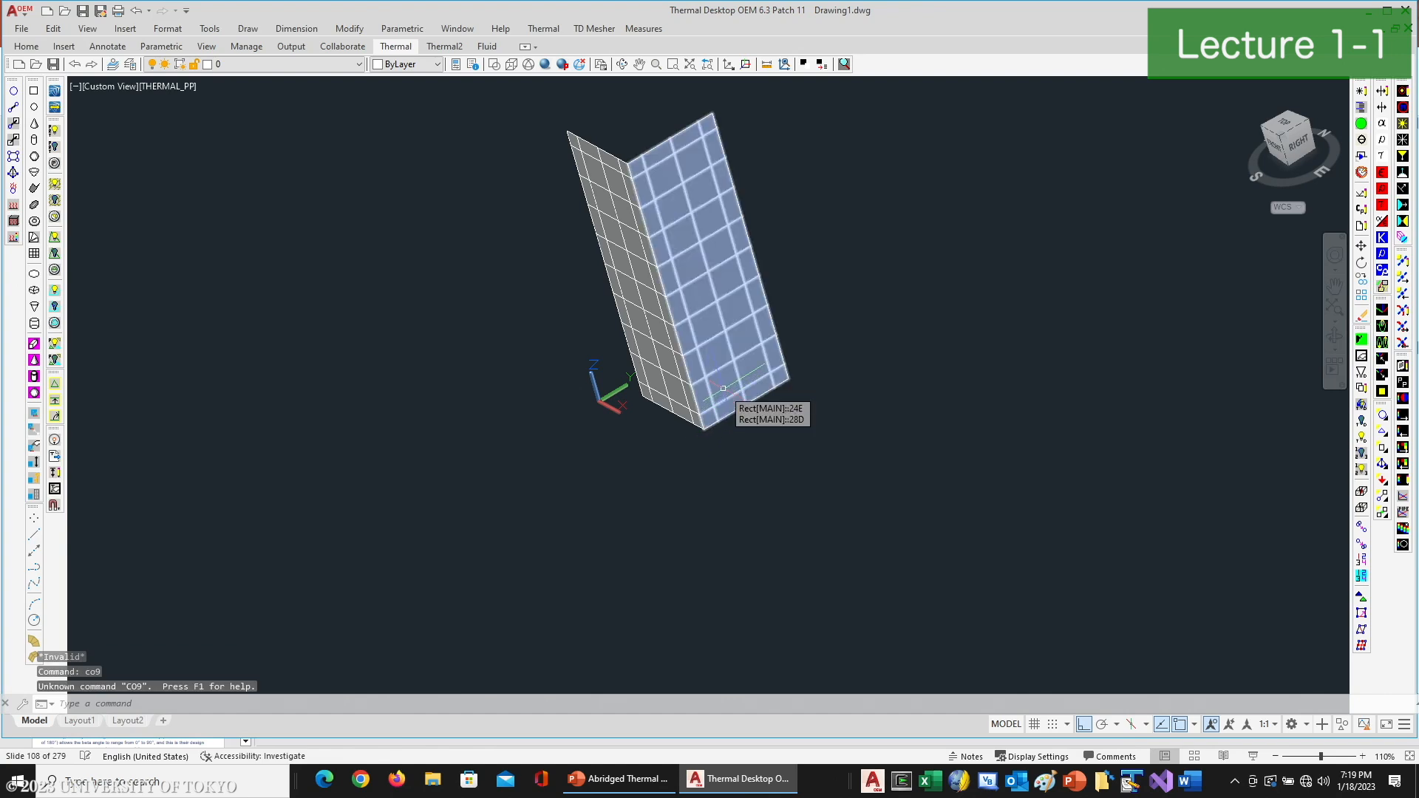
pyautogui.press('Escape')
pyautogui.press('Escape')
# - Copy the perpendicular side panel along the Y axis, from its lower front corner to its lower rear corner
pyautogui.write('co')
pyautogui.press('Return')
pyautogui.click(723, 388)
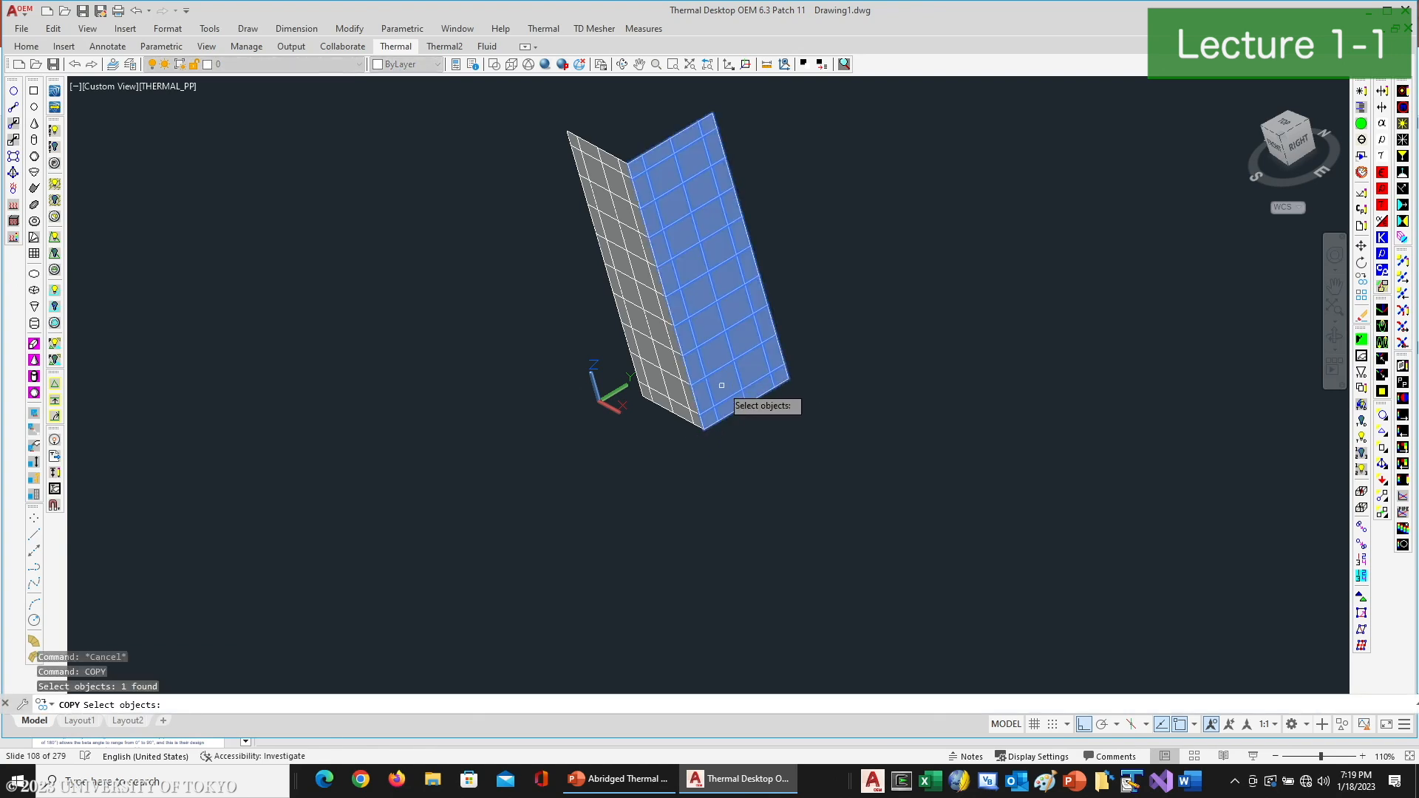
pyautogui.press('Return')
pyautogui.click(703, 429)
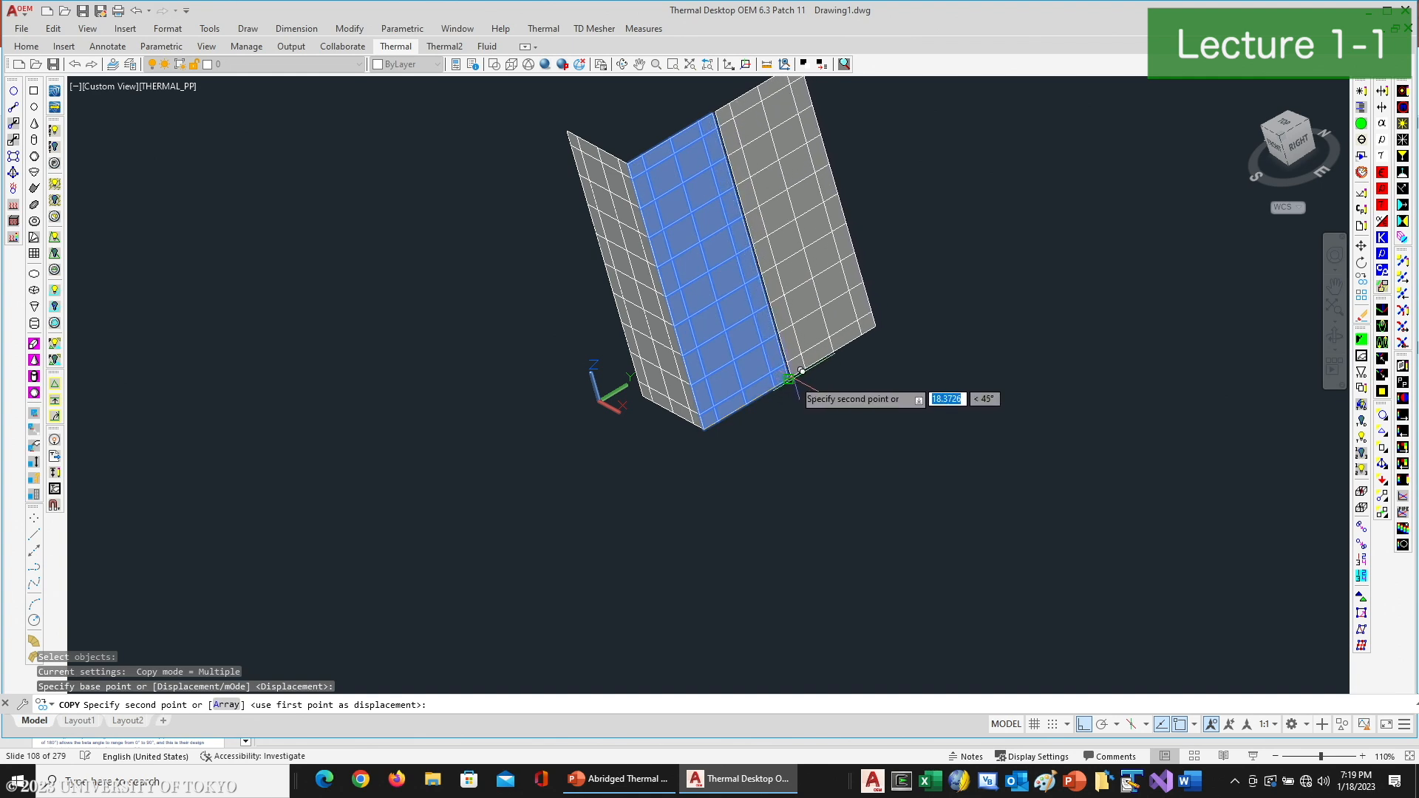
pyautogui.click(797, 379)
pyautogui.scroll(-6, 828, 362)
pyautogui.press('Return')
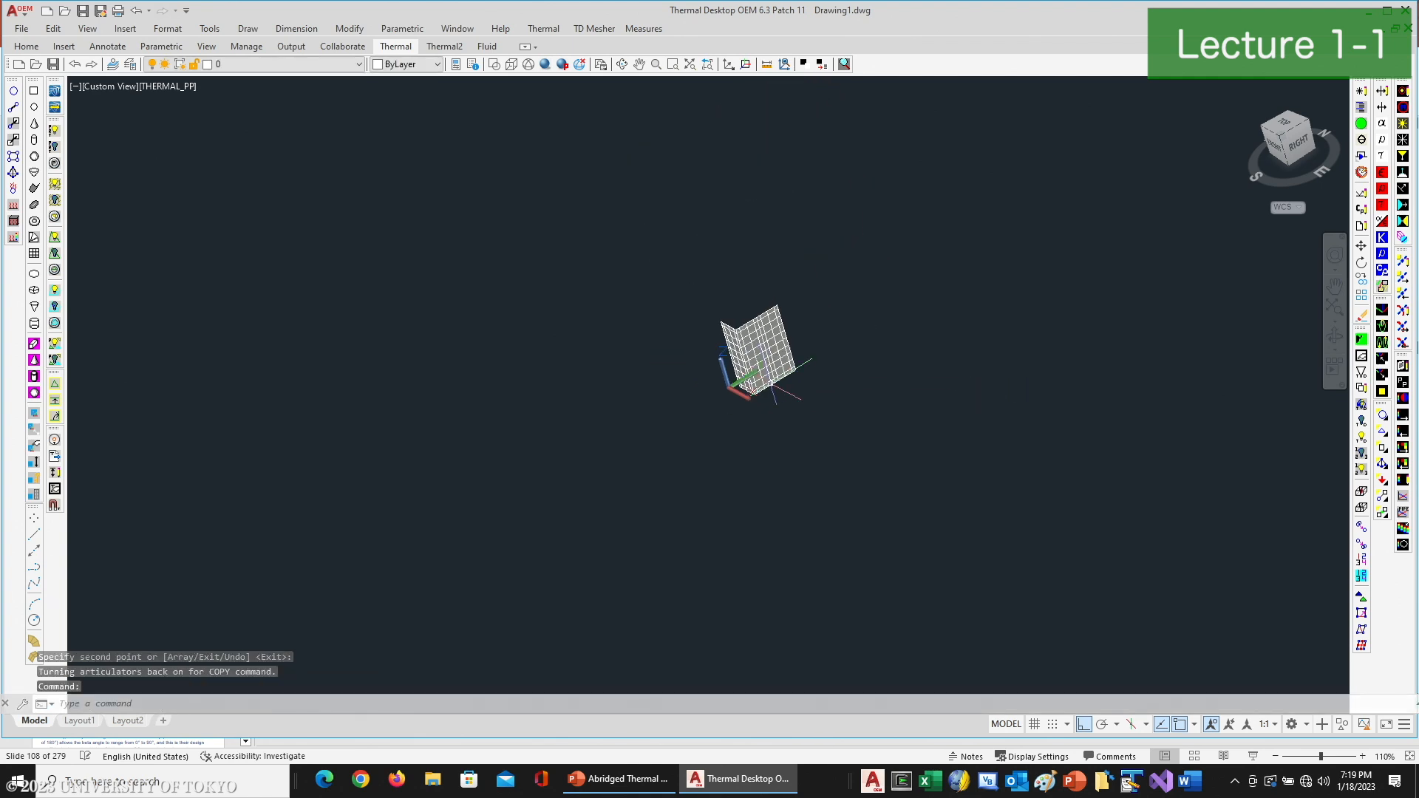
# - Stretch the protruding copied panel's X-axis grip to the base's adjacent lower corner so it closes the back side of the box
pyautogui.click(627, 66)
pyautogui.moveTo(836, 406); pyautogui.dragTo(773, 485)
pyautogui.rightClick(774, 485)
pyautogui.click(803, 455)
pyautogui.scroll(3, 795, 436)
pyautogui.click(770, 418)
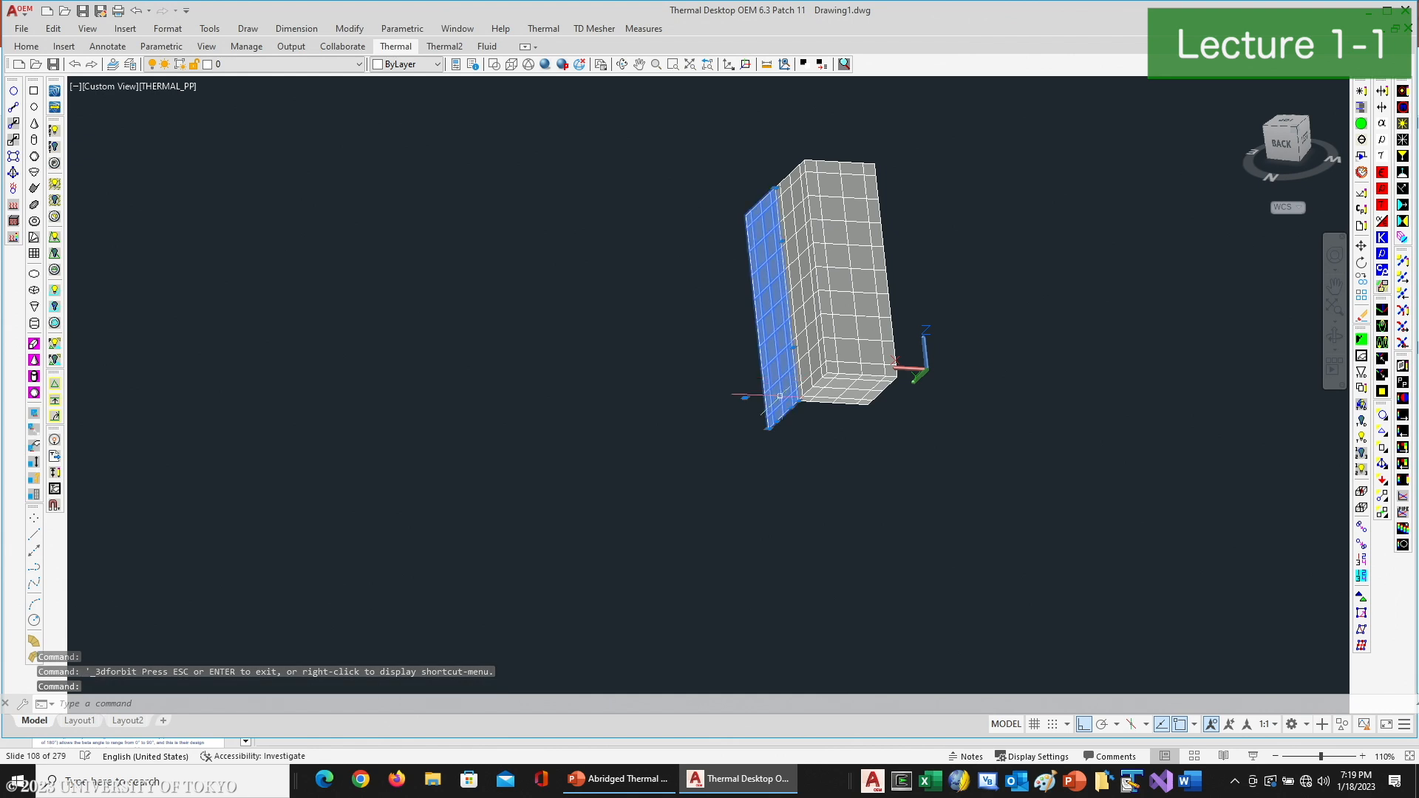
pyautogui.click(780, 417)
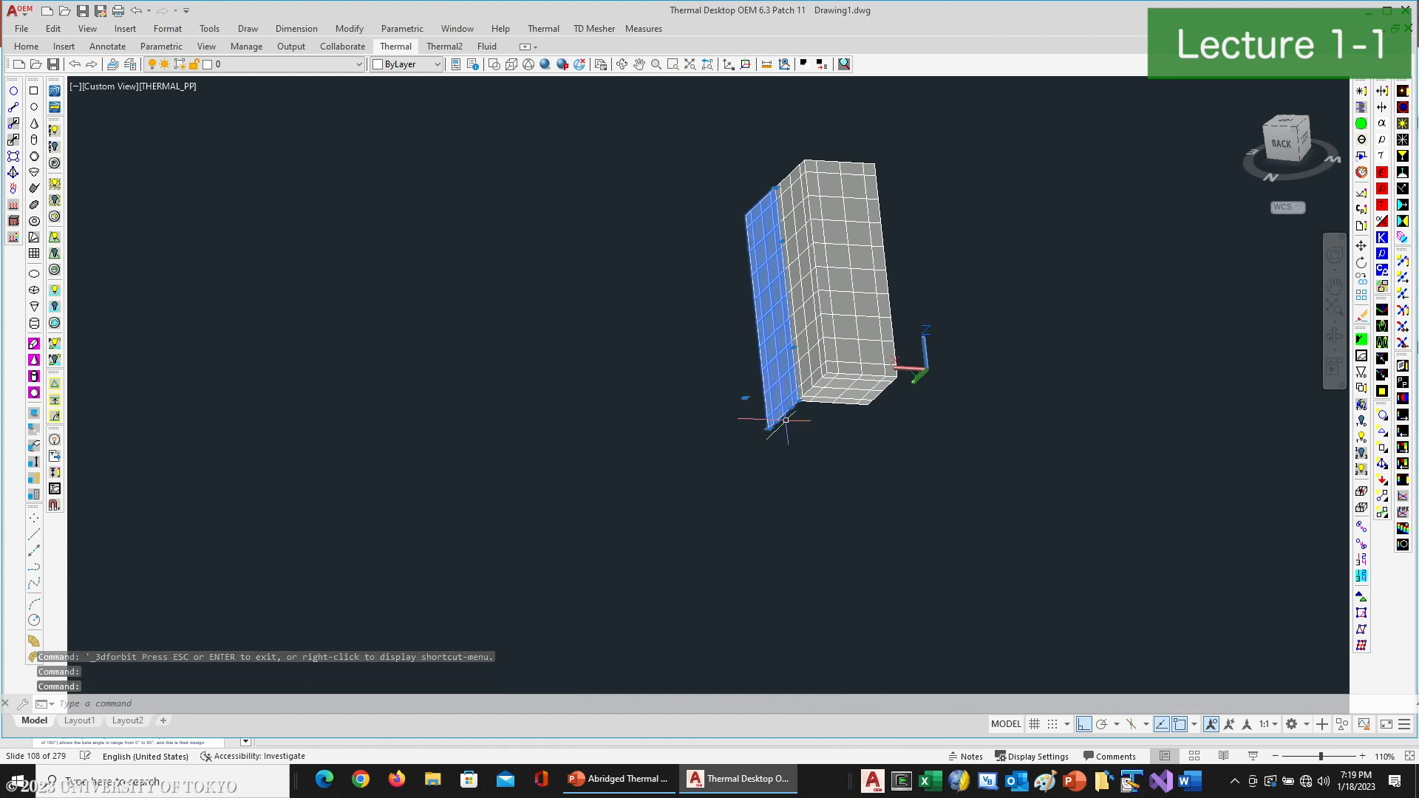
pyautogui.click(779, 421)
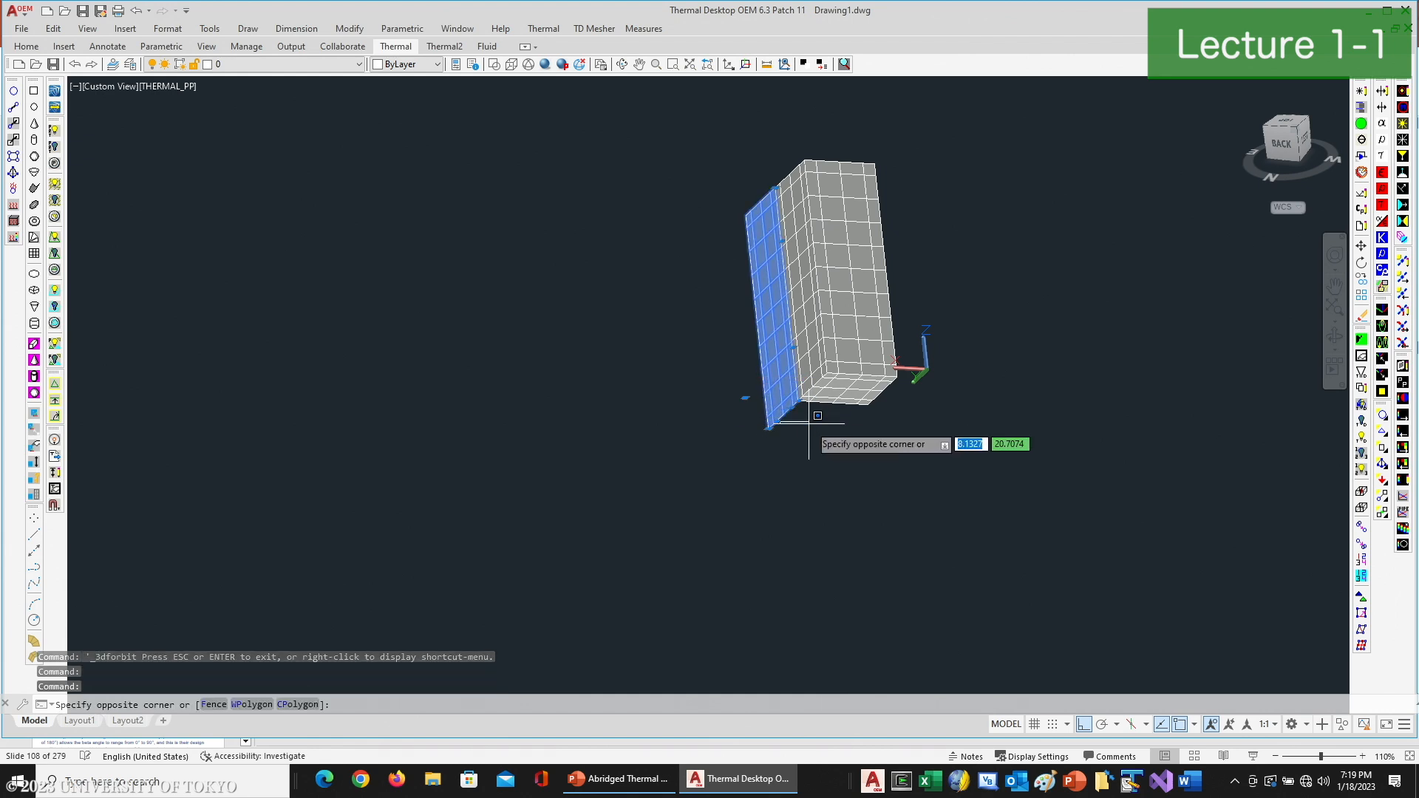
pyautogui.press('Escape')
pyautogui.scroll(2, 791, 416)
pyautogui.scroll(3, 791, 416)
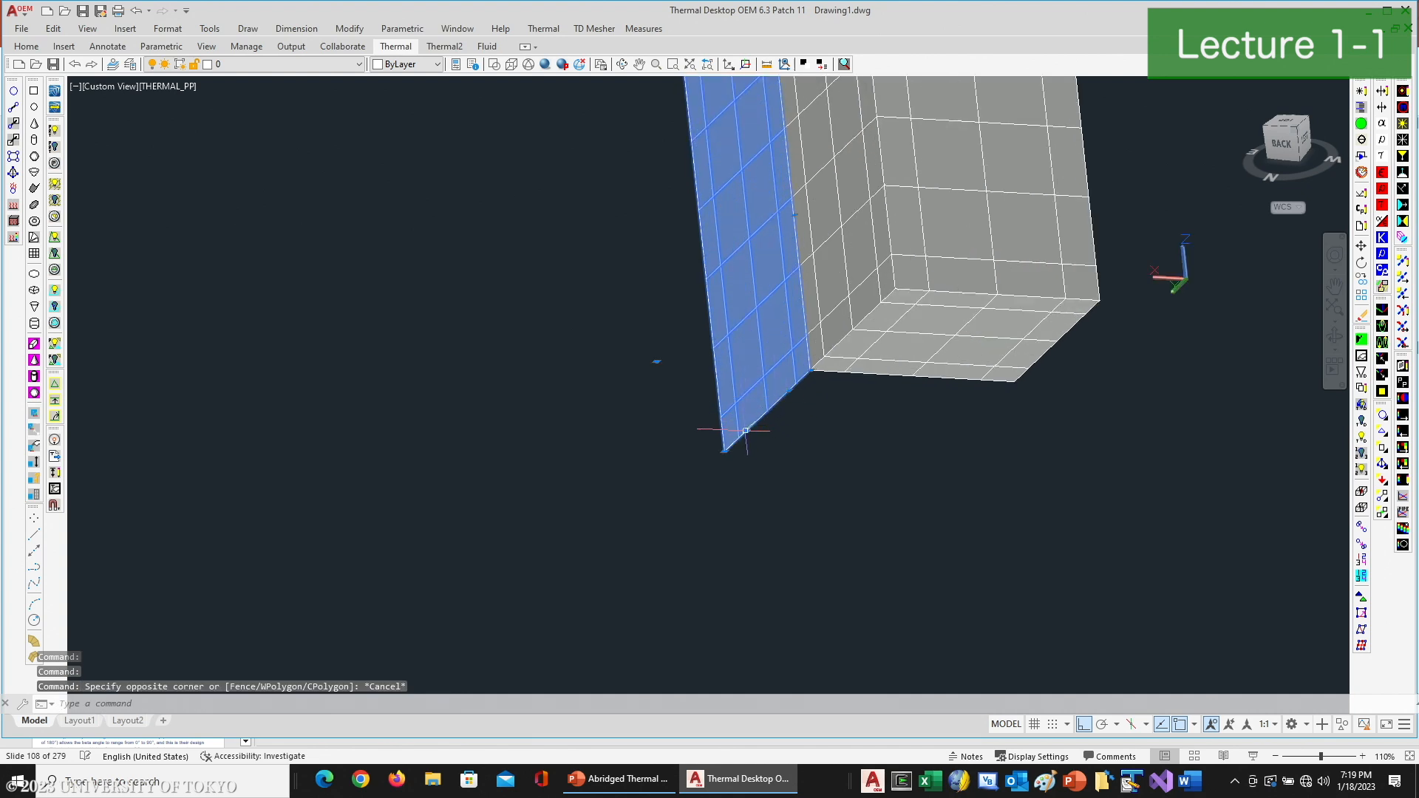
pyautogui.click(746, 430)
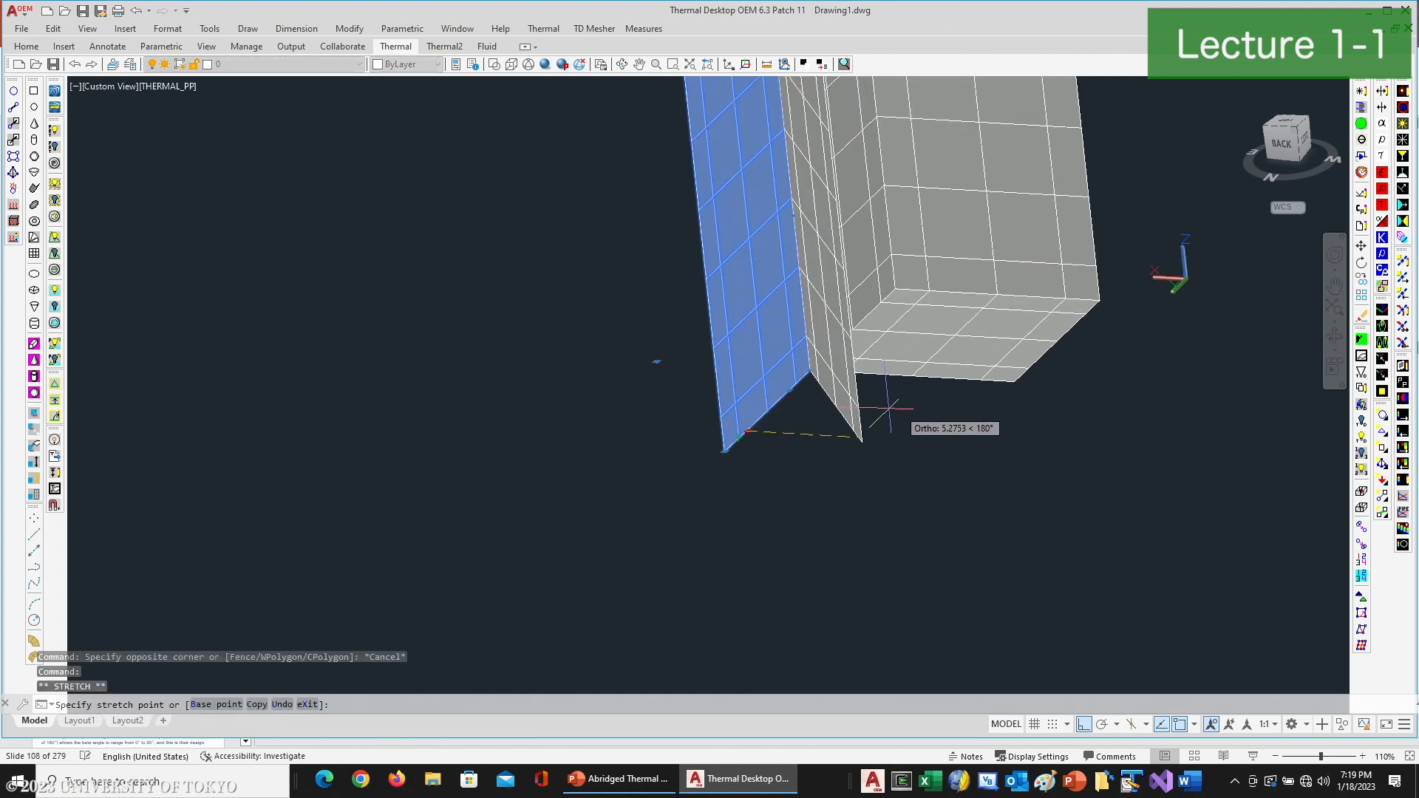
pyautogui.click(1016, 381)
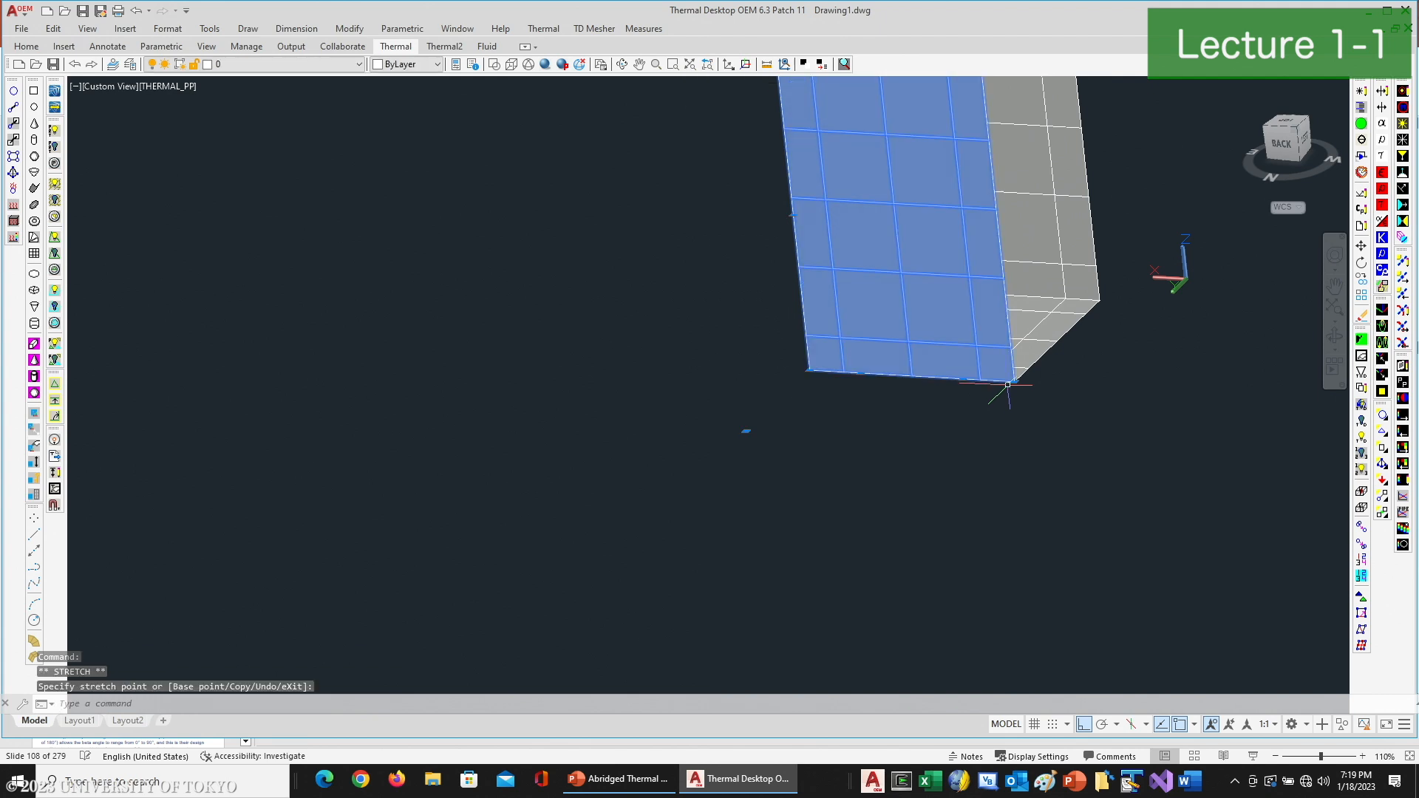
pyautogui.press('Escape')
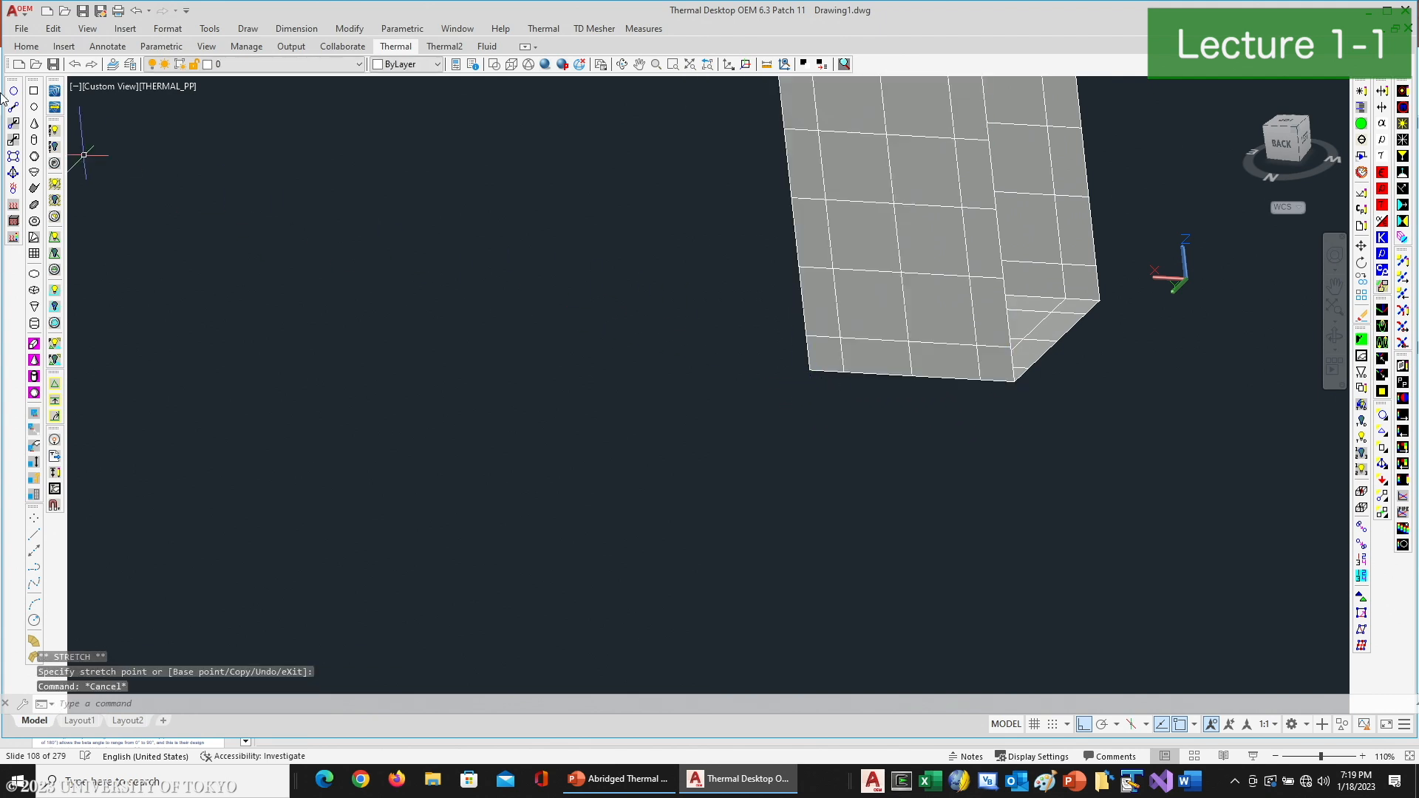
# - Create a vertical thermal rectangle from the lower corner of the remaining open side, with edge nodes and a 4 by 10 equal subdivision
pyautogui.click(33, 91)
pyautogui.moveTo(734, 484); pyautogui.dragTo(415, 591, button='middle')
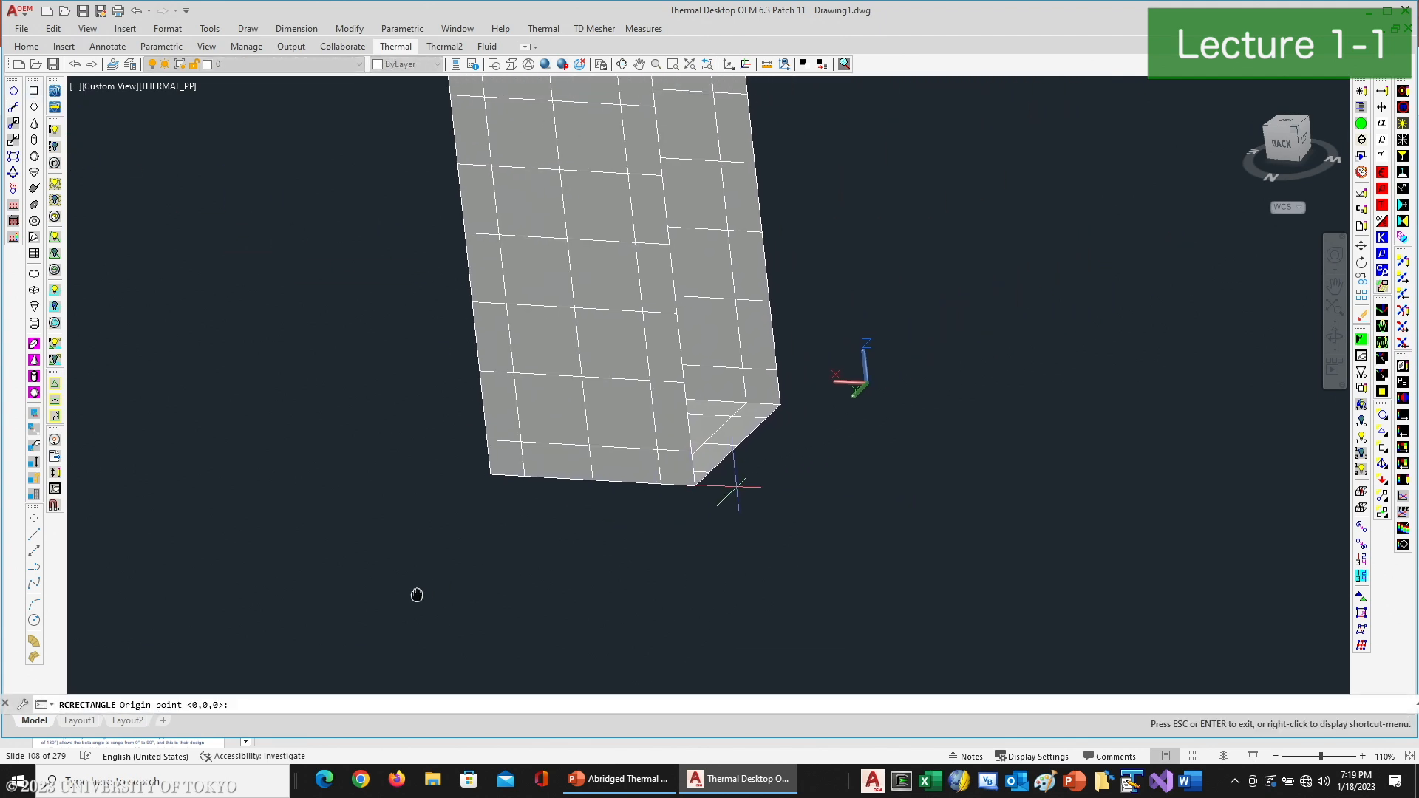
pyautogui.click(695, 485)
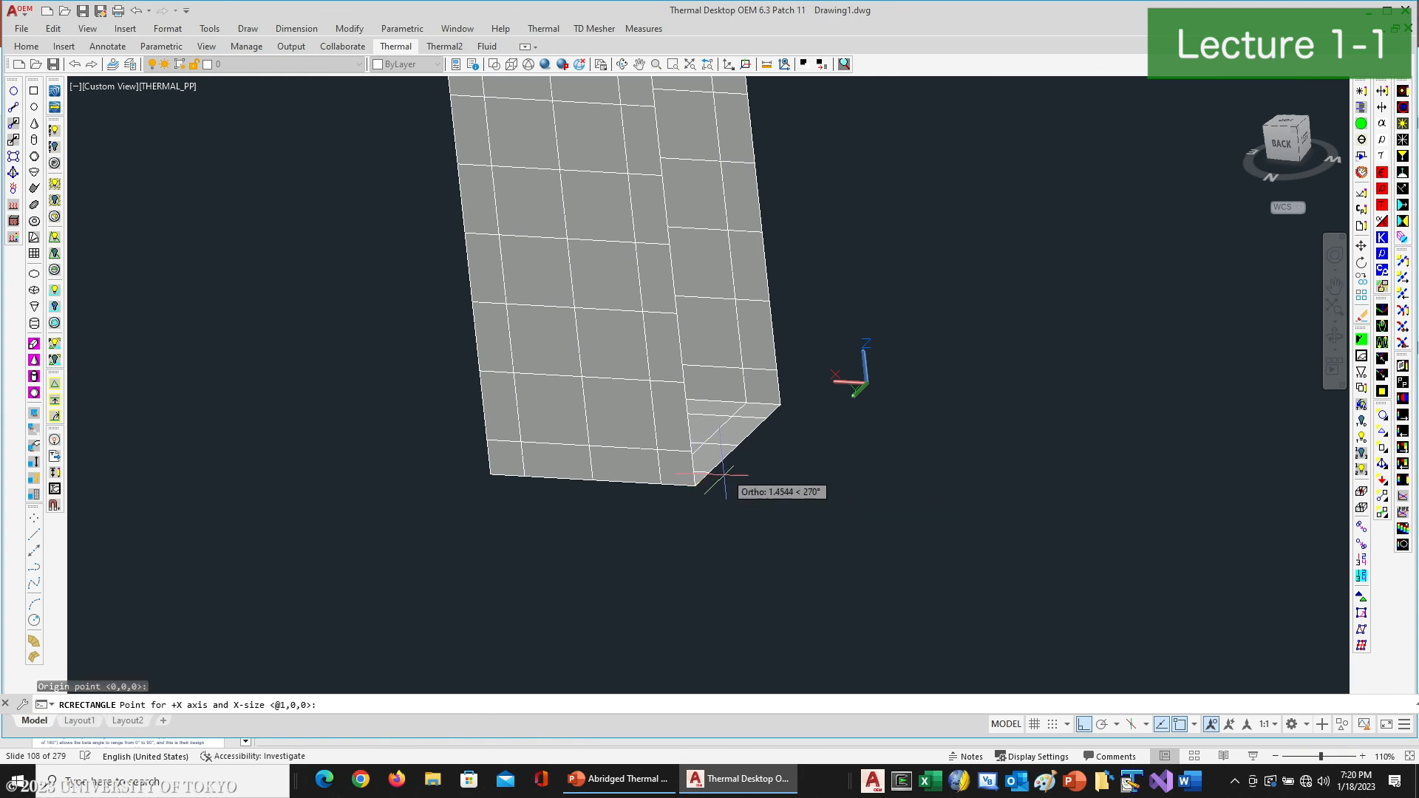
pyautogui.click(738, 446)
pyautogui.click(674, 316)
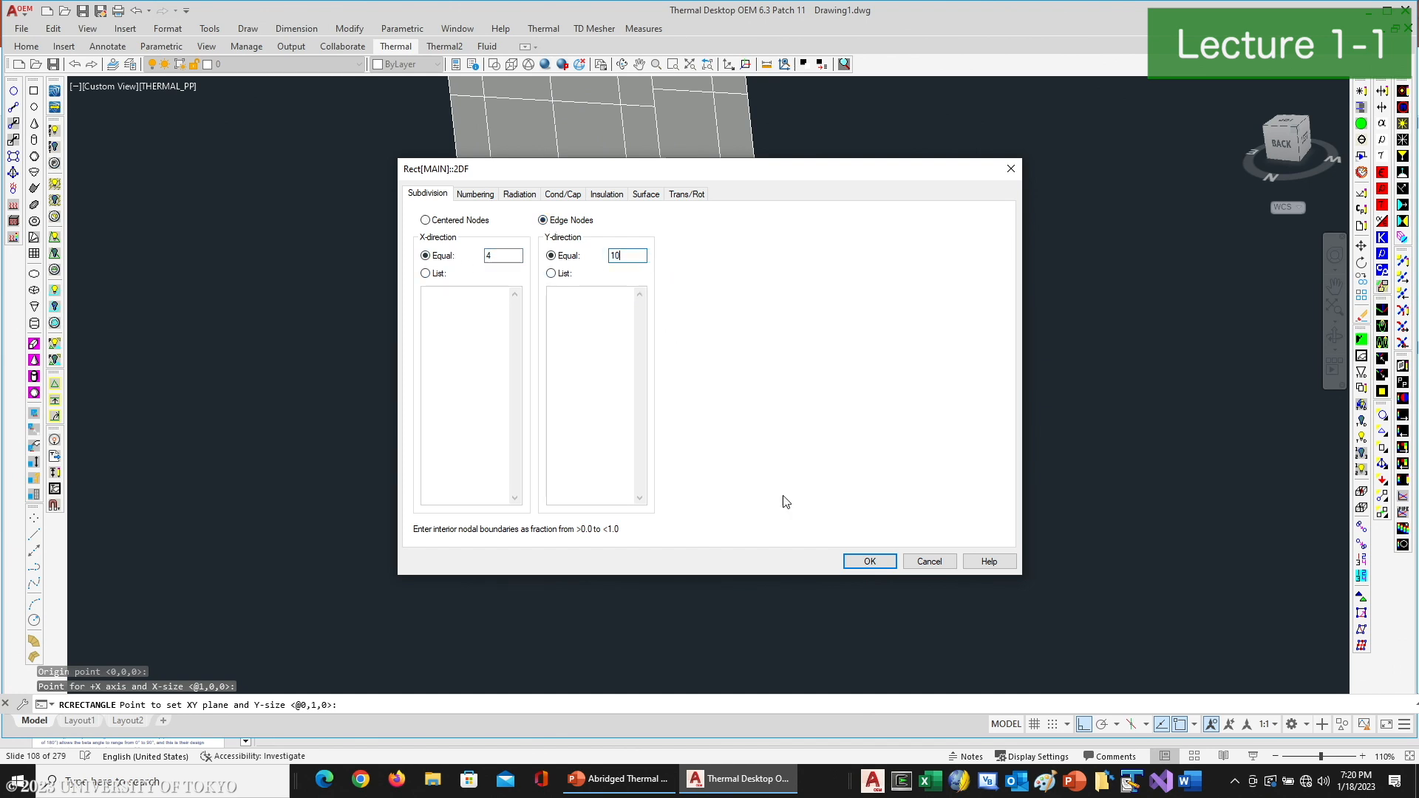
pyautogui.click(859, 564)
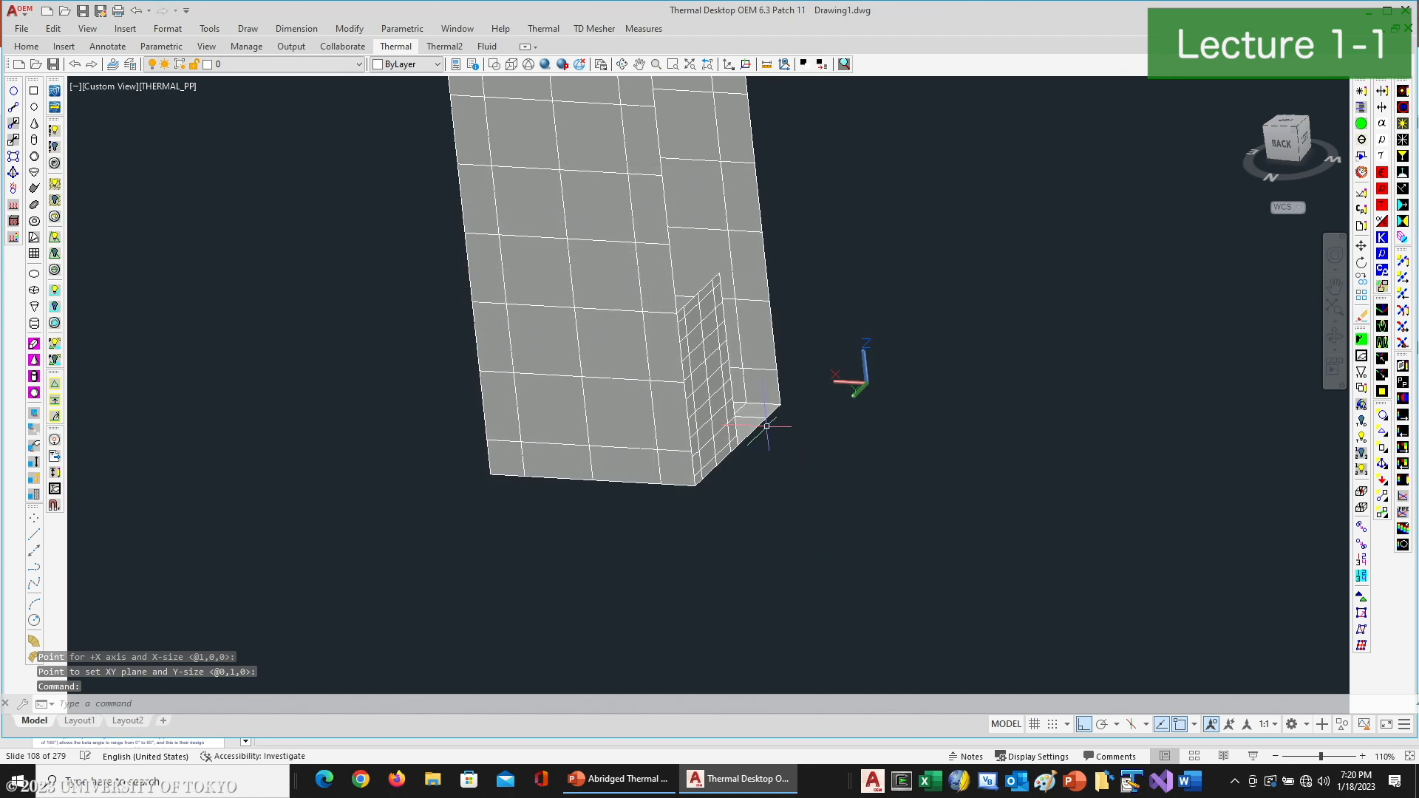
# - Stretch the new rectangle's X length to the base's far corner and its Y length to the box's upper corner
pyautogui.click(710, 368)
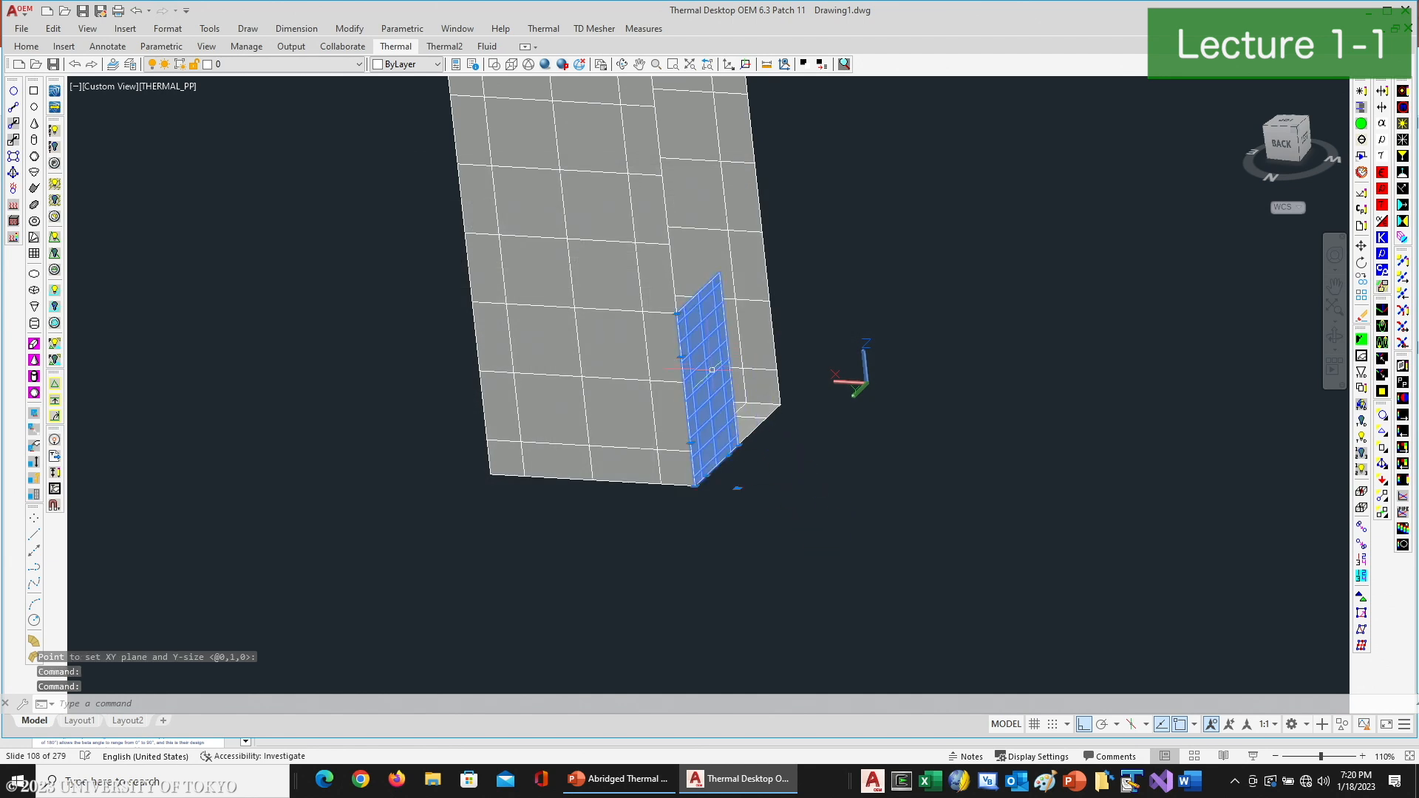
pyautogui.click(737, 446)
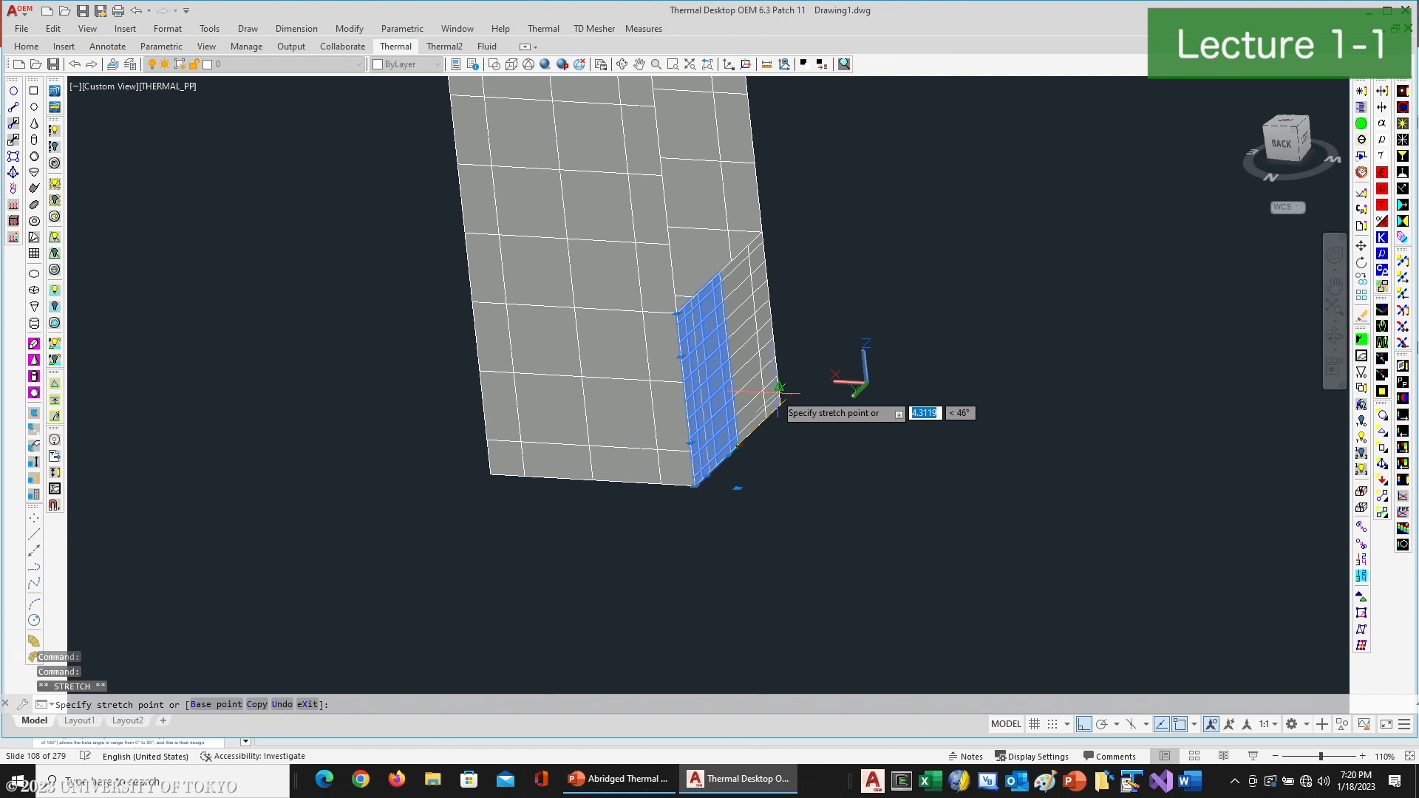
pyautogui.click(781, 404)
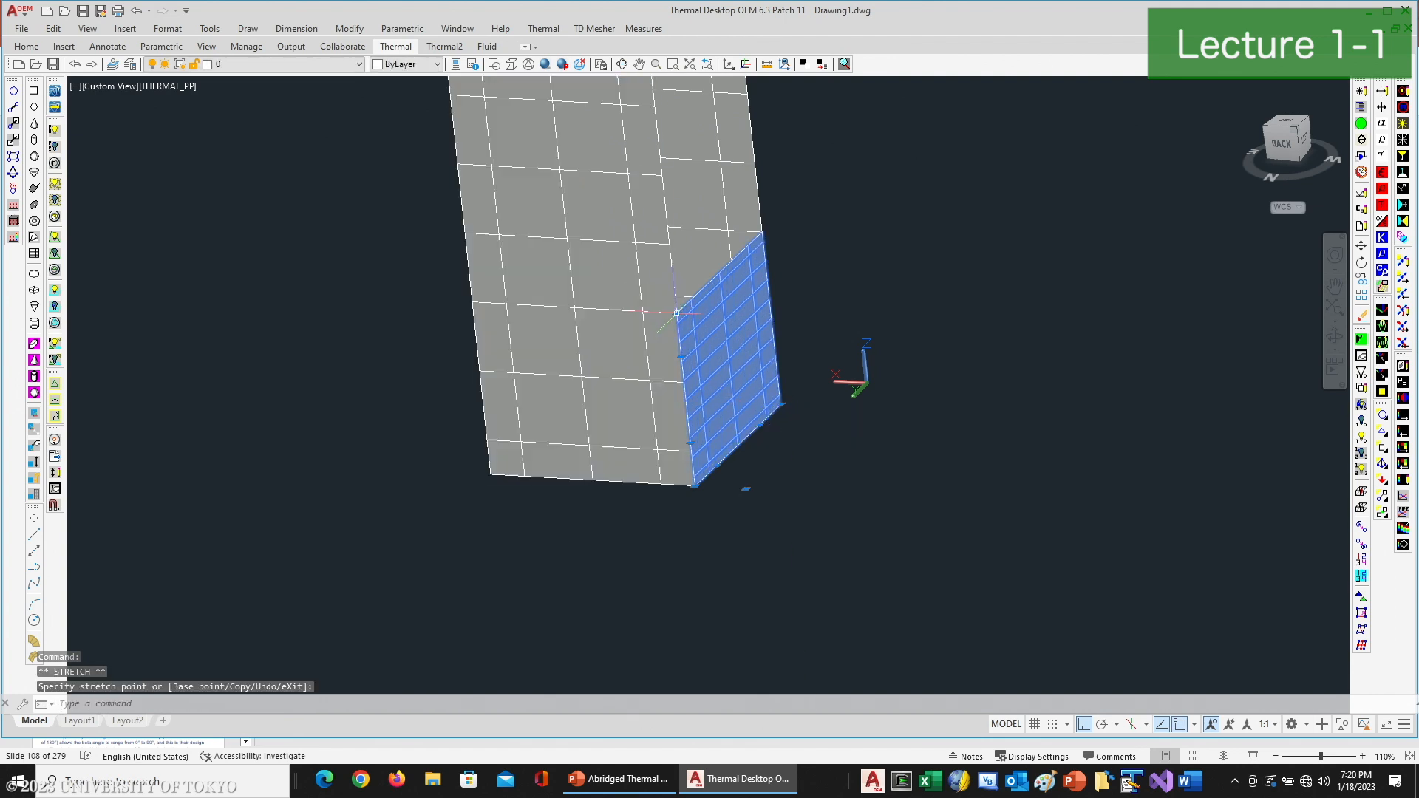
pyautogui.scroll(-5, 676, 309)
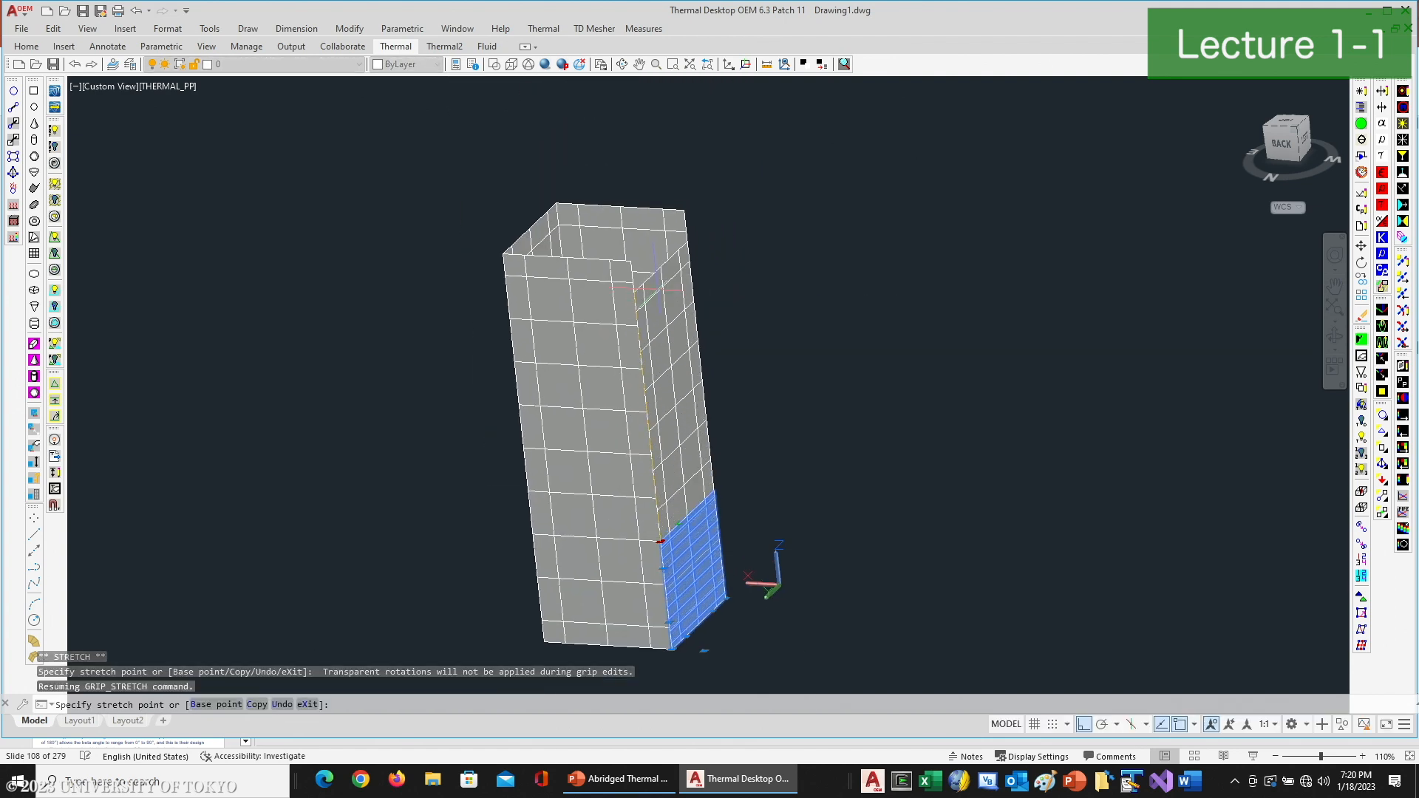
pyautogui.click(632, 262)
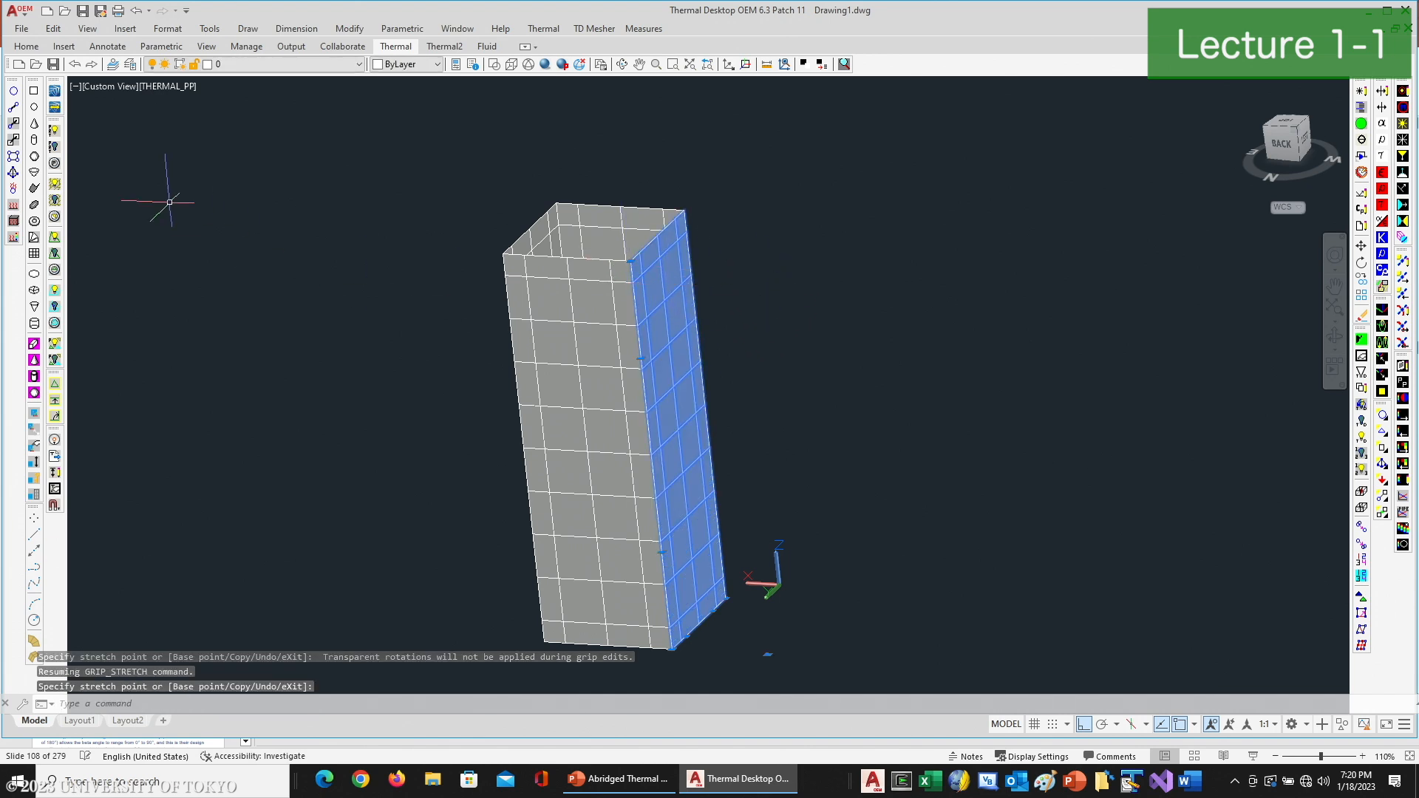
# - Cap the box with a thermal rectangle using edge nodes and a 4 by 4 equal subdivision, and show the TD/RC nodes
pyautogui.click(34, 91)
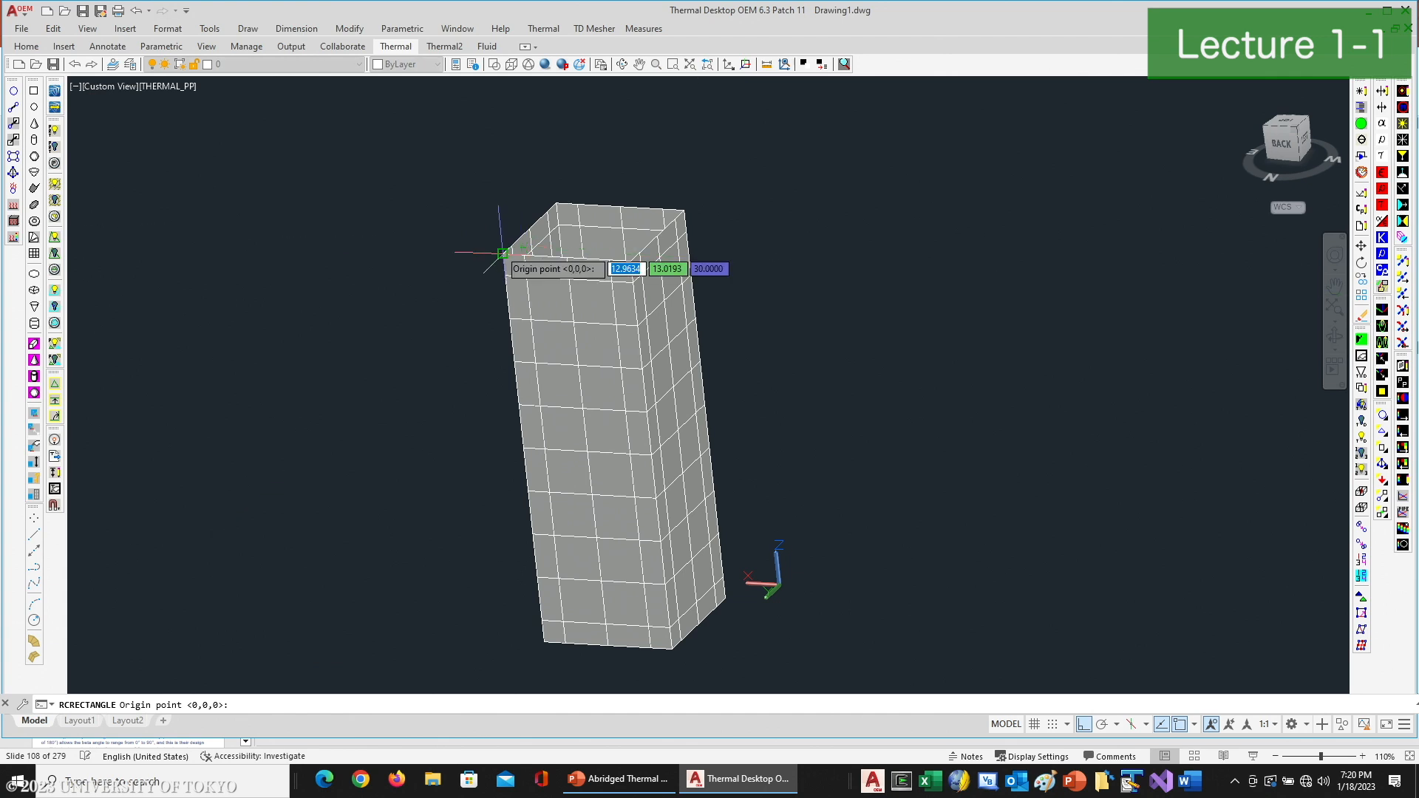
pyautogui.click(502, 253)
pyautogui.click(631, 261)
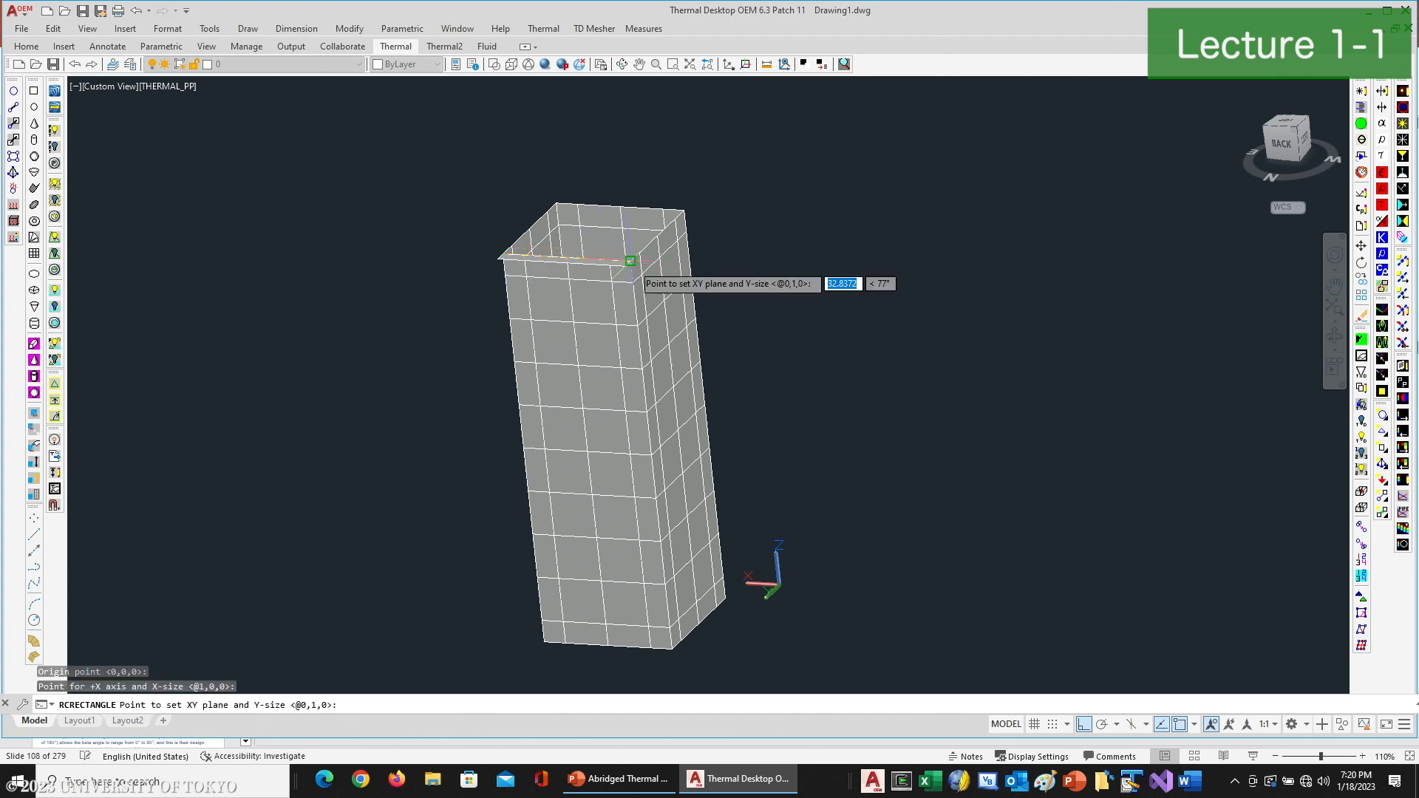
pyautogui.click(562, 184)
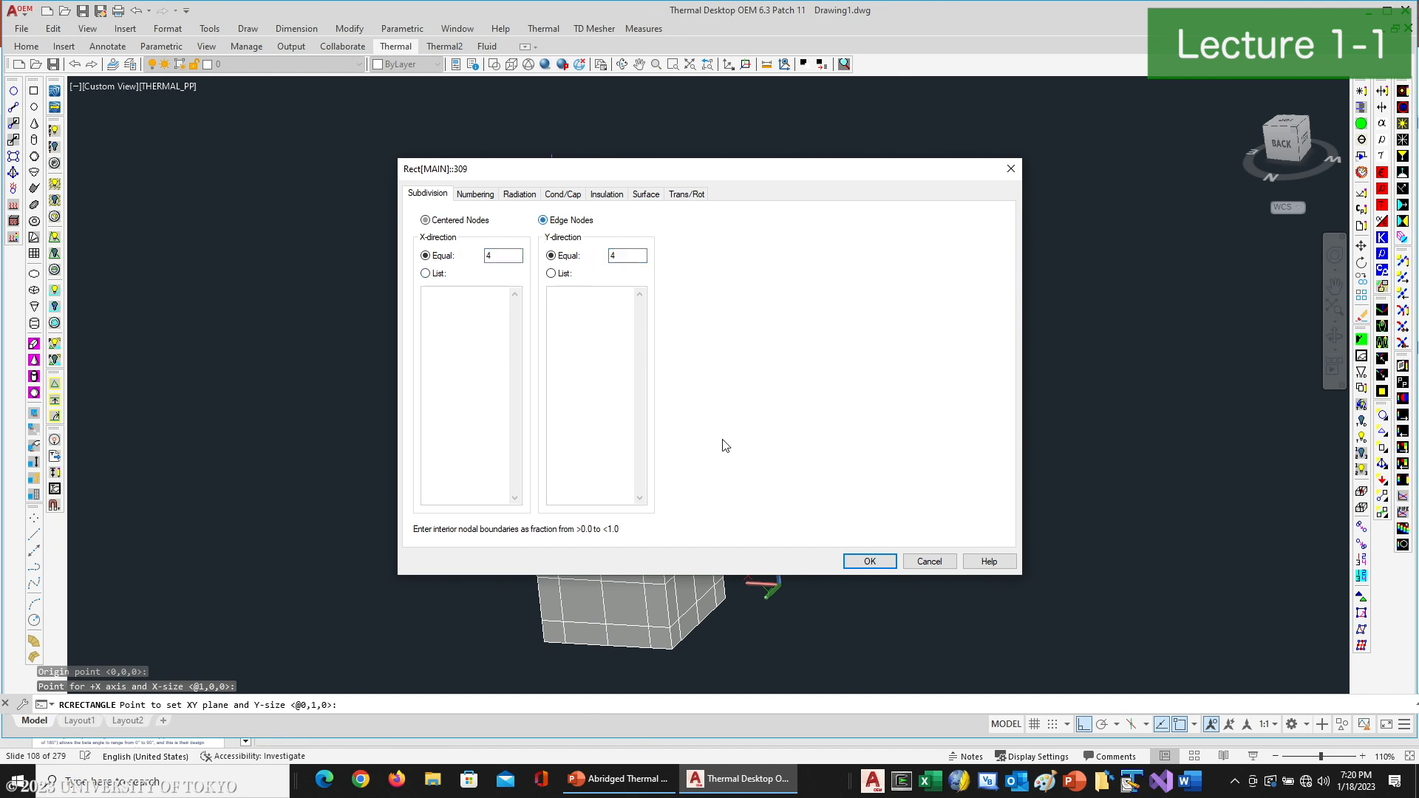
pyautogui.click(871, 561)
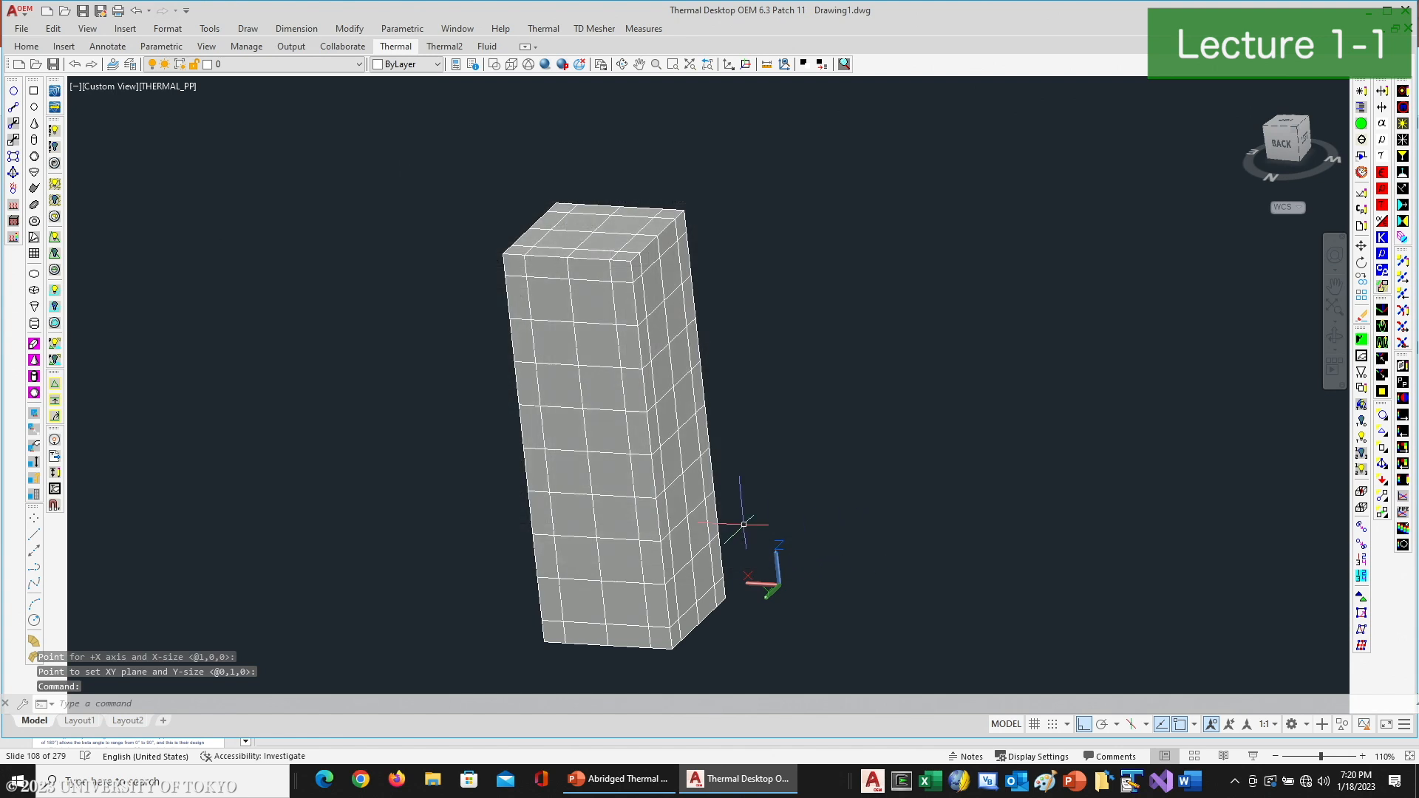
pyautogui.click(1383, 416)
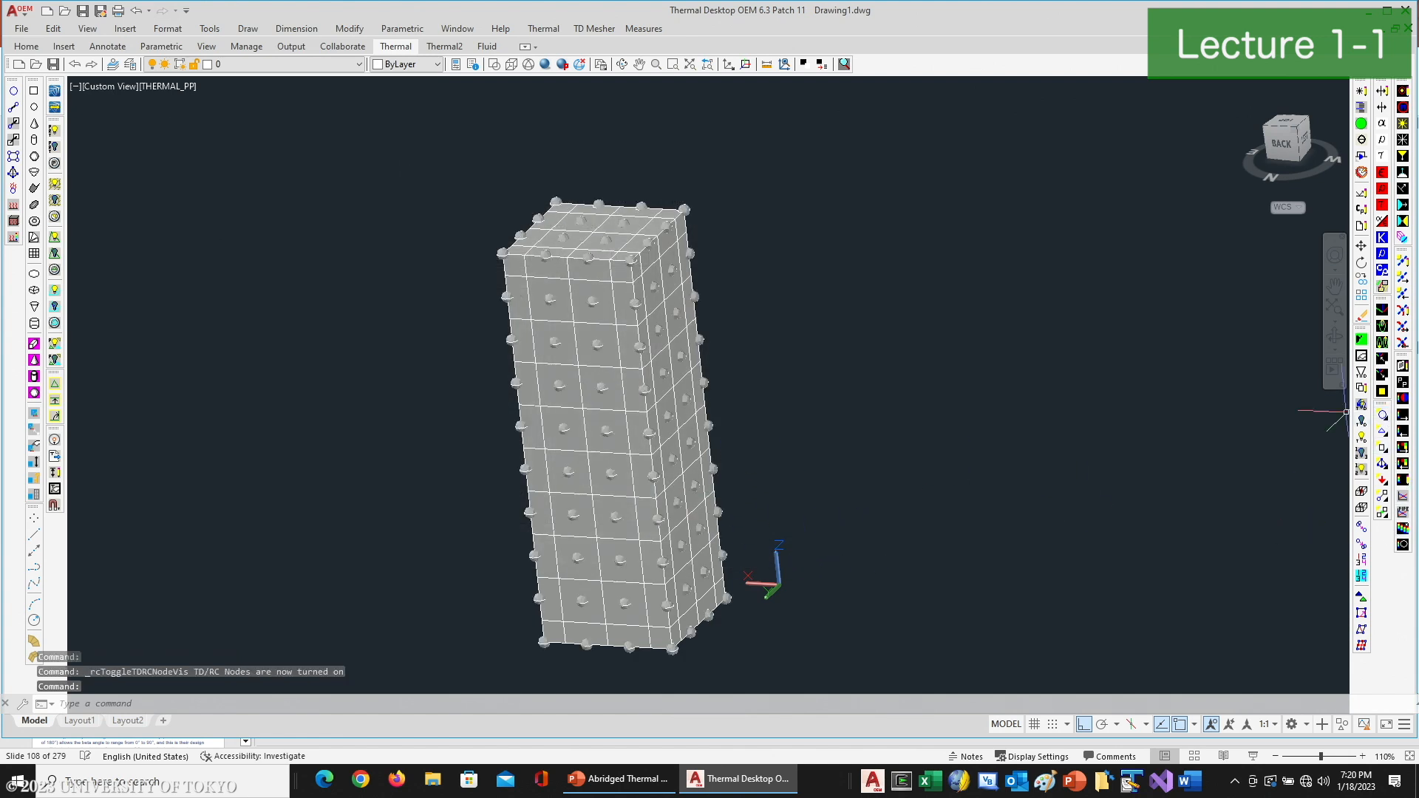
# - Switch the back panel's subdivision to centered nodes for comparison, and return it to edge nodes
pyautogui.click(628, 277)
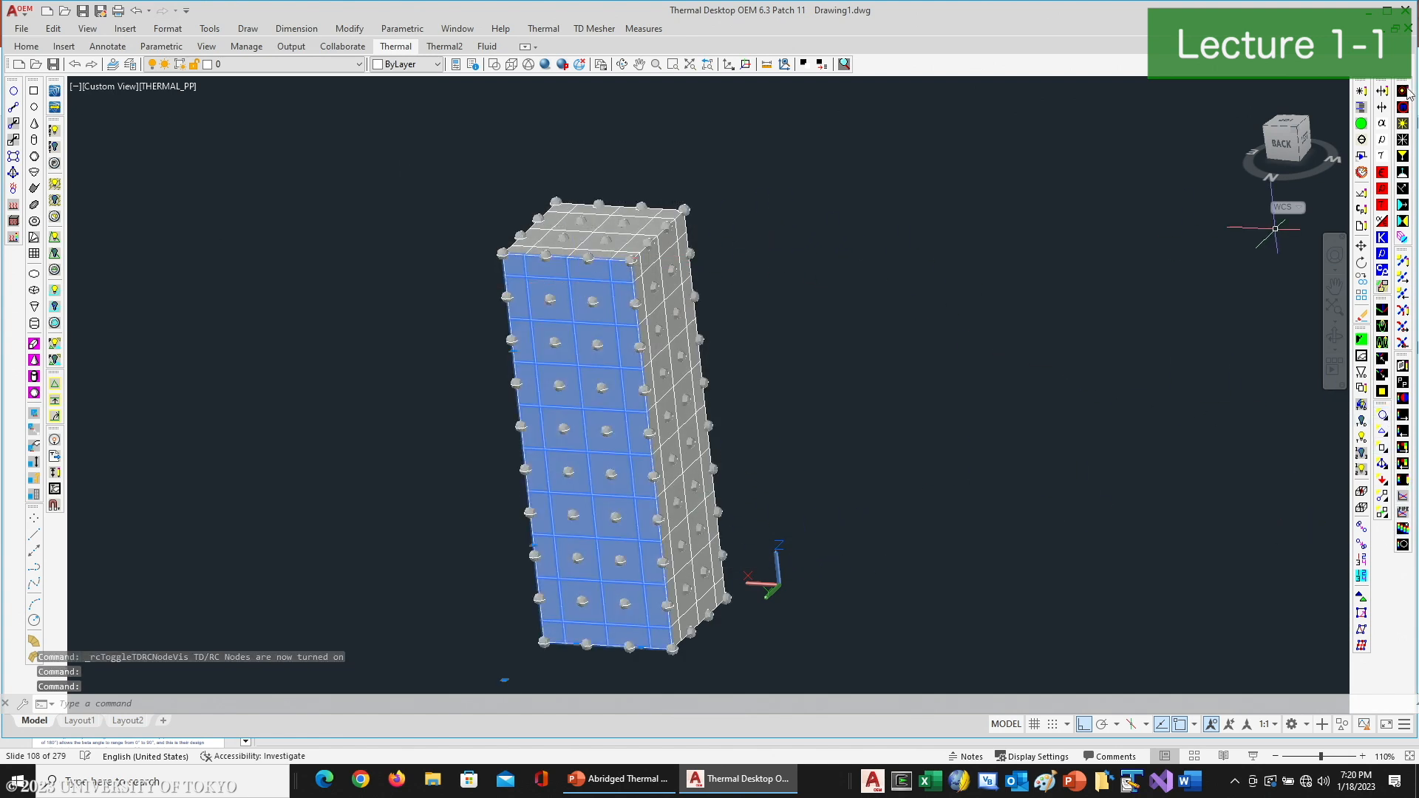
pyautogui.click(1362, 93)
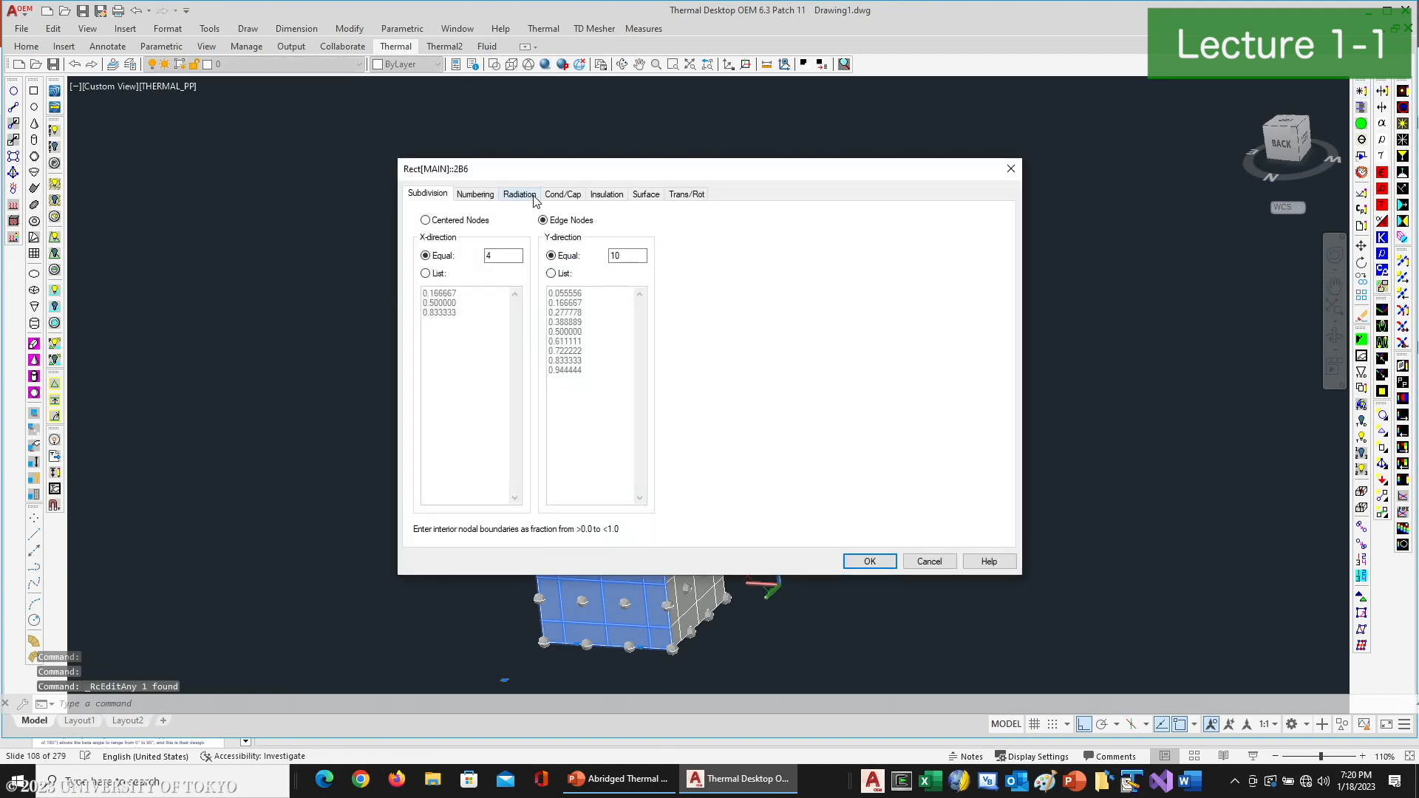
pyautogui.click(861, 560)
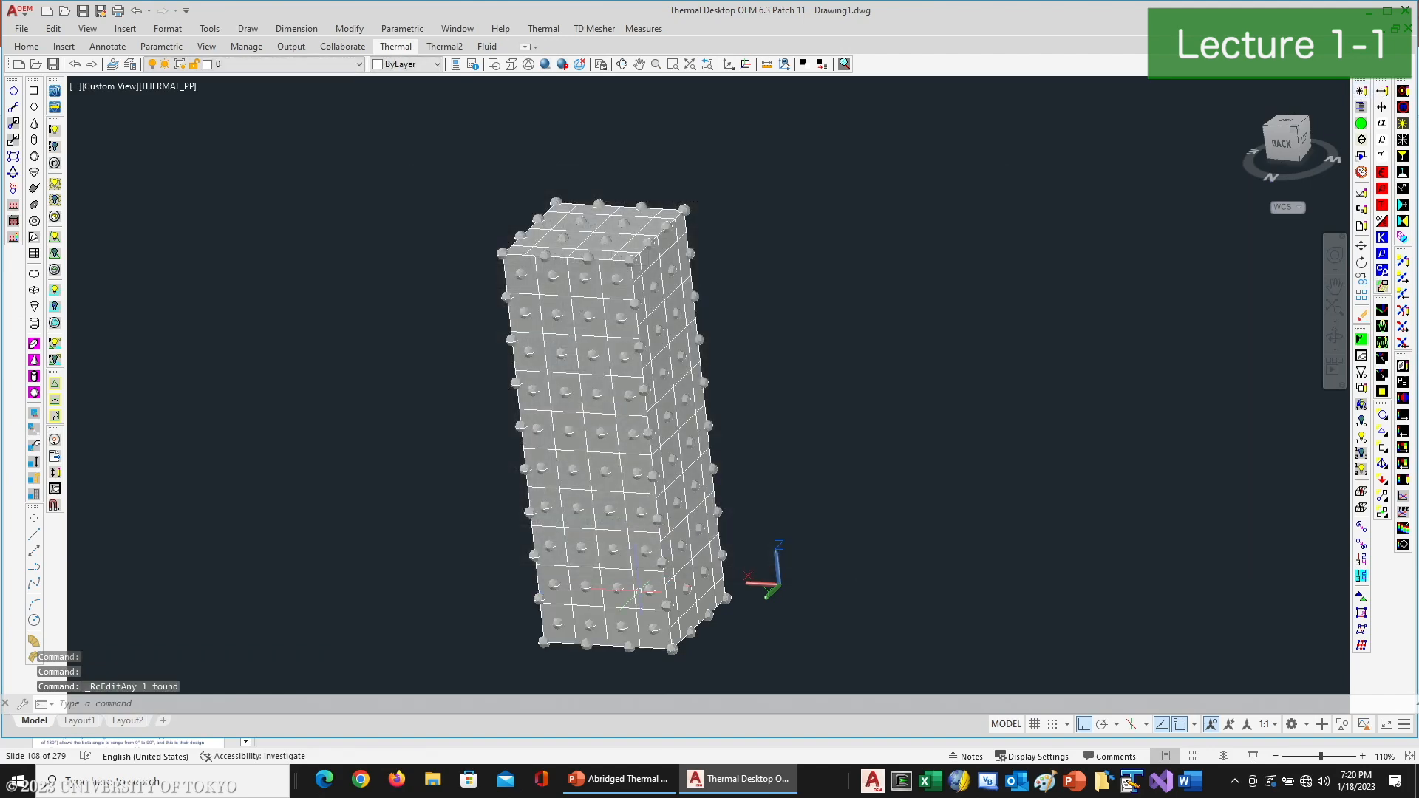
pyautogui.click(550, 556)
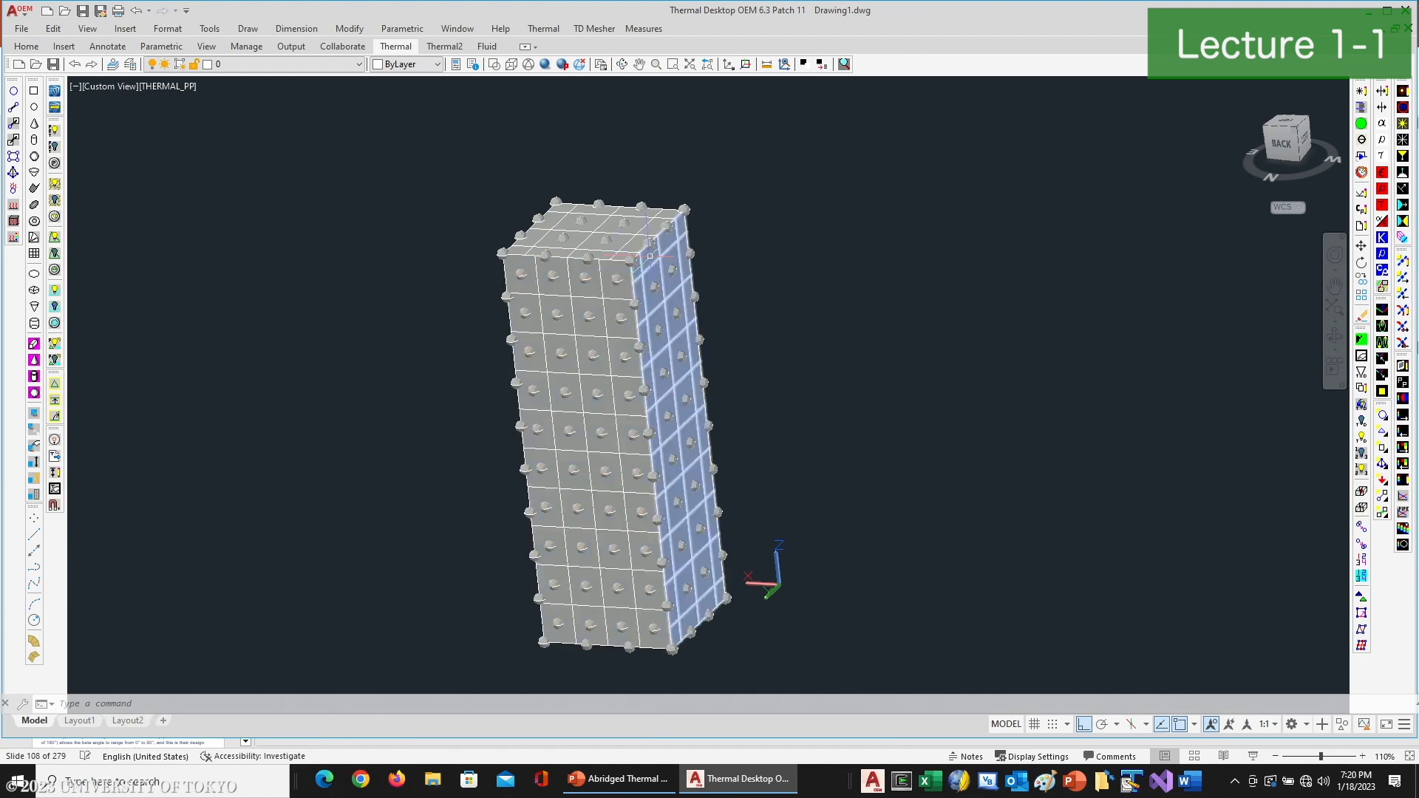
pyautogui.click(613, 288)
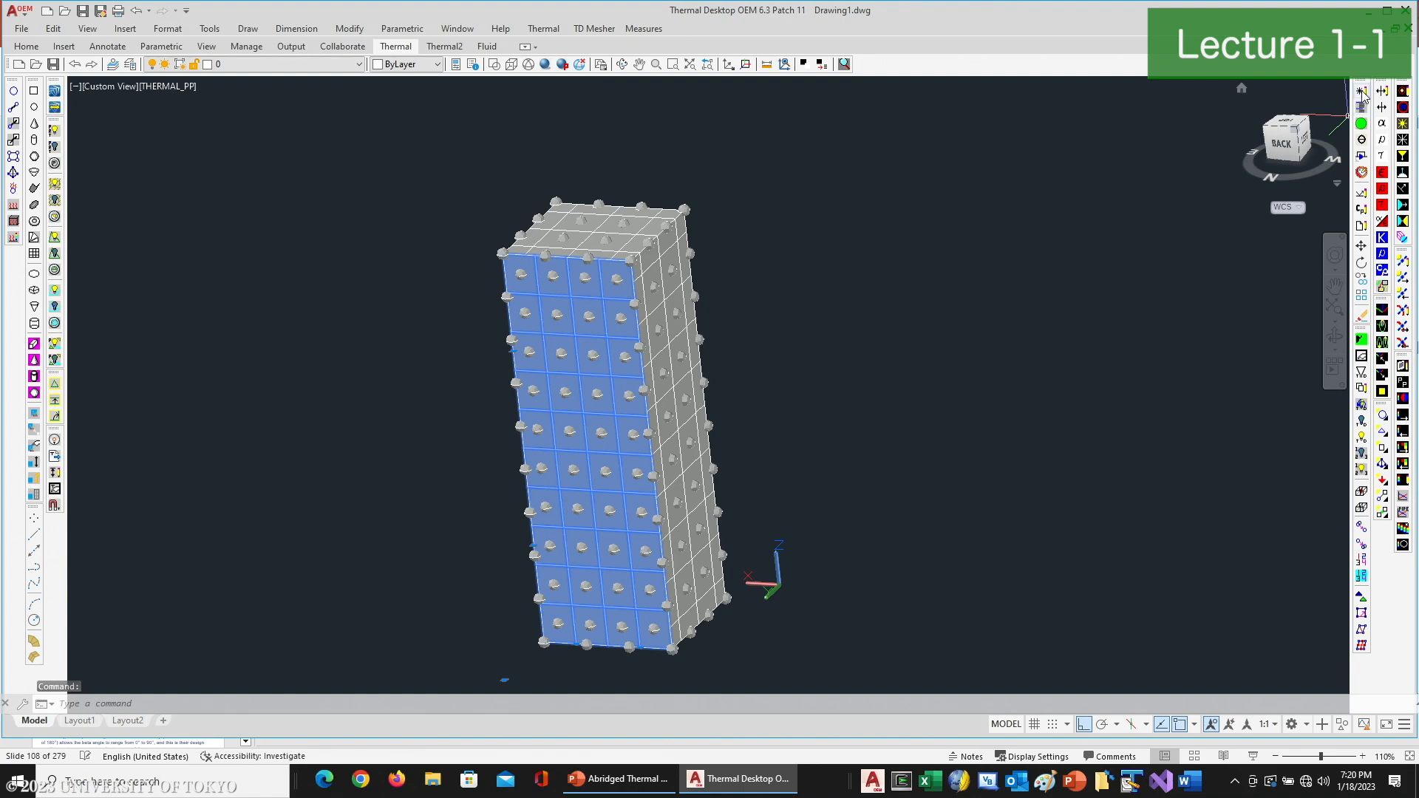
pyautogui.click(692, 379)
pyautogui.click(1363, 91)
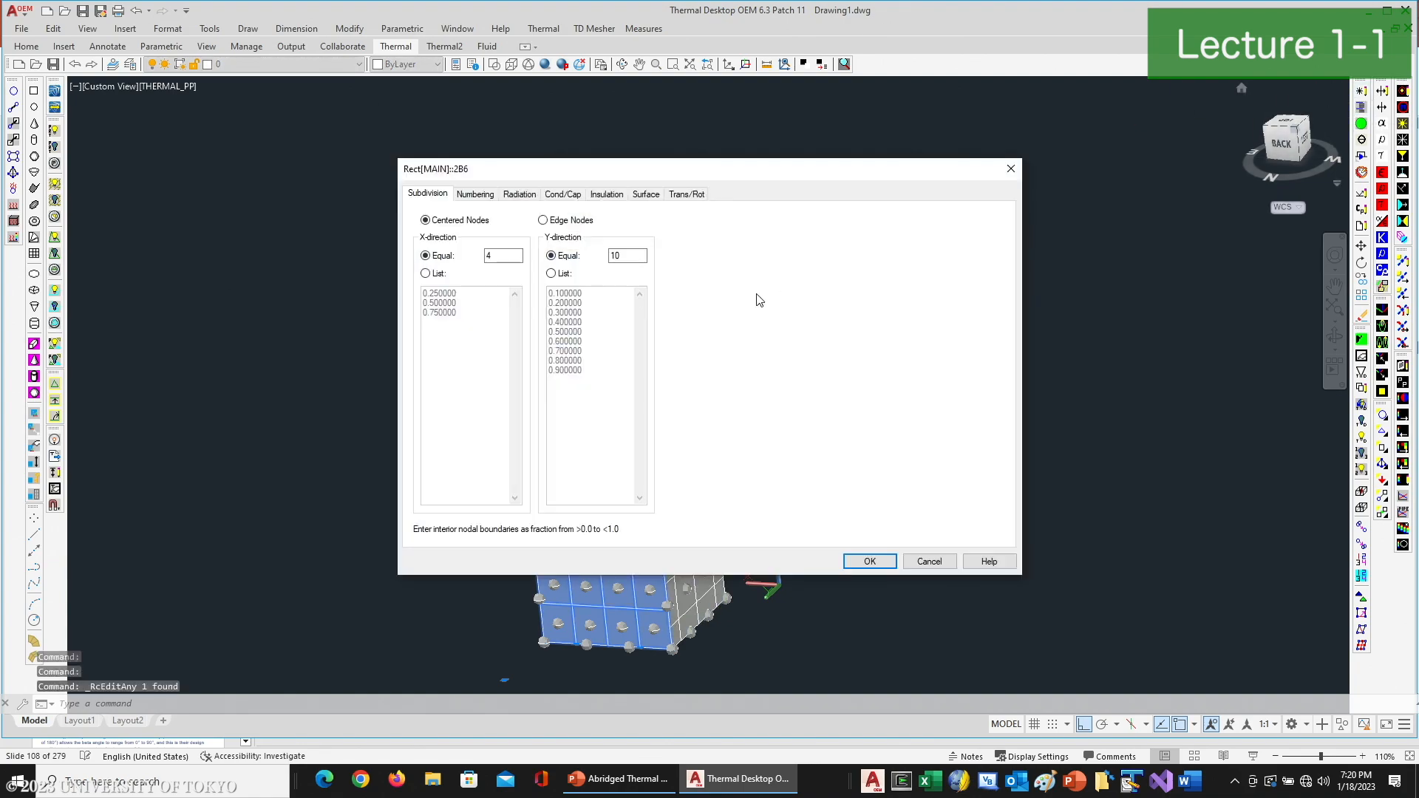
pyautogui.click(871, 561)
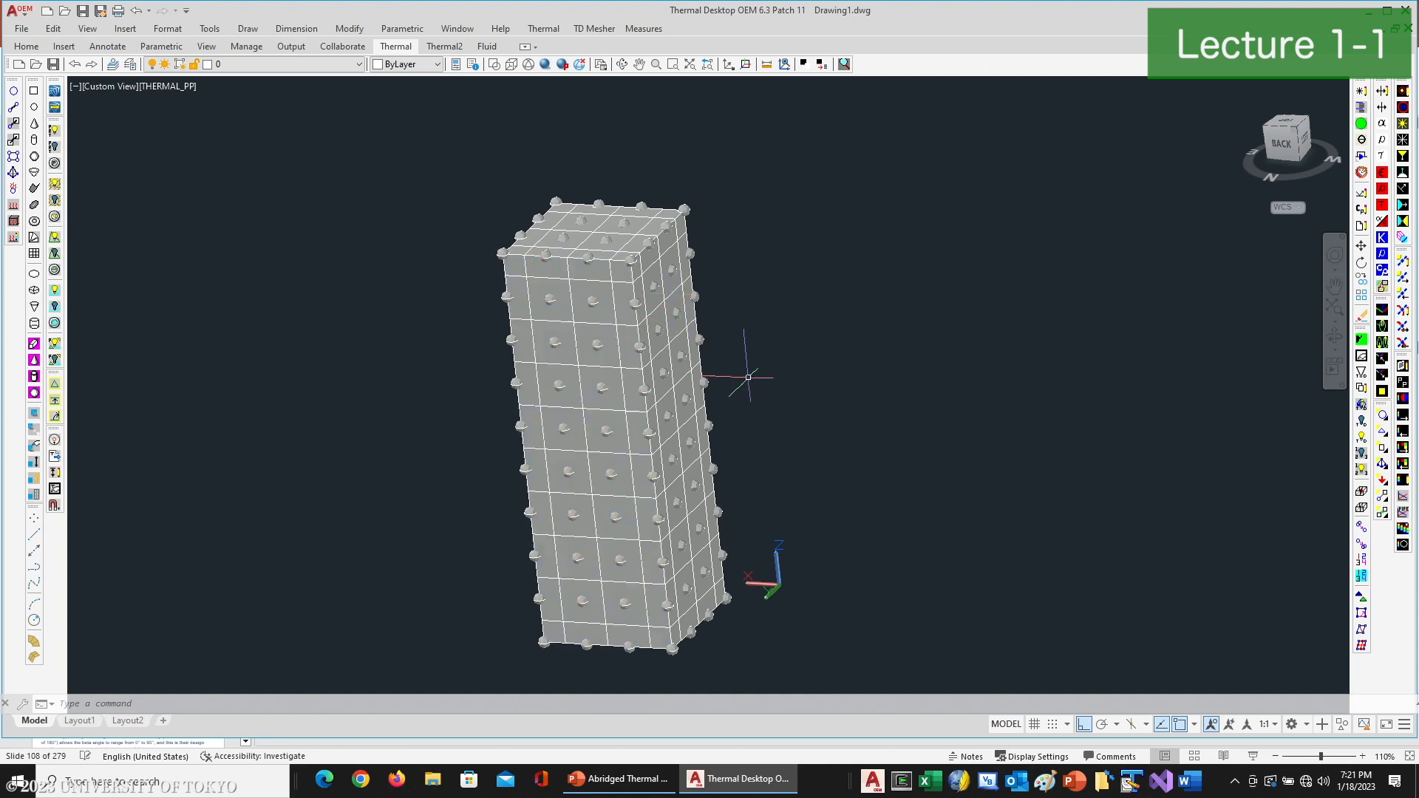
# - Merge the coincident nodes of the whole box with a 0.01 cm tolerance, keeping the first selected node
pyautogui.click(1362, 527)
pyautogui.click(431, 161)
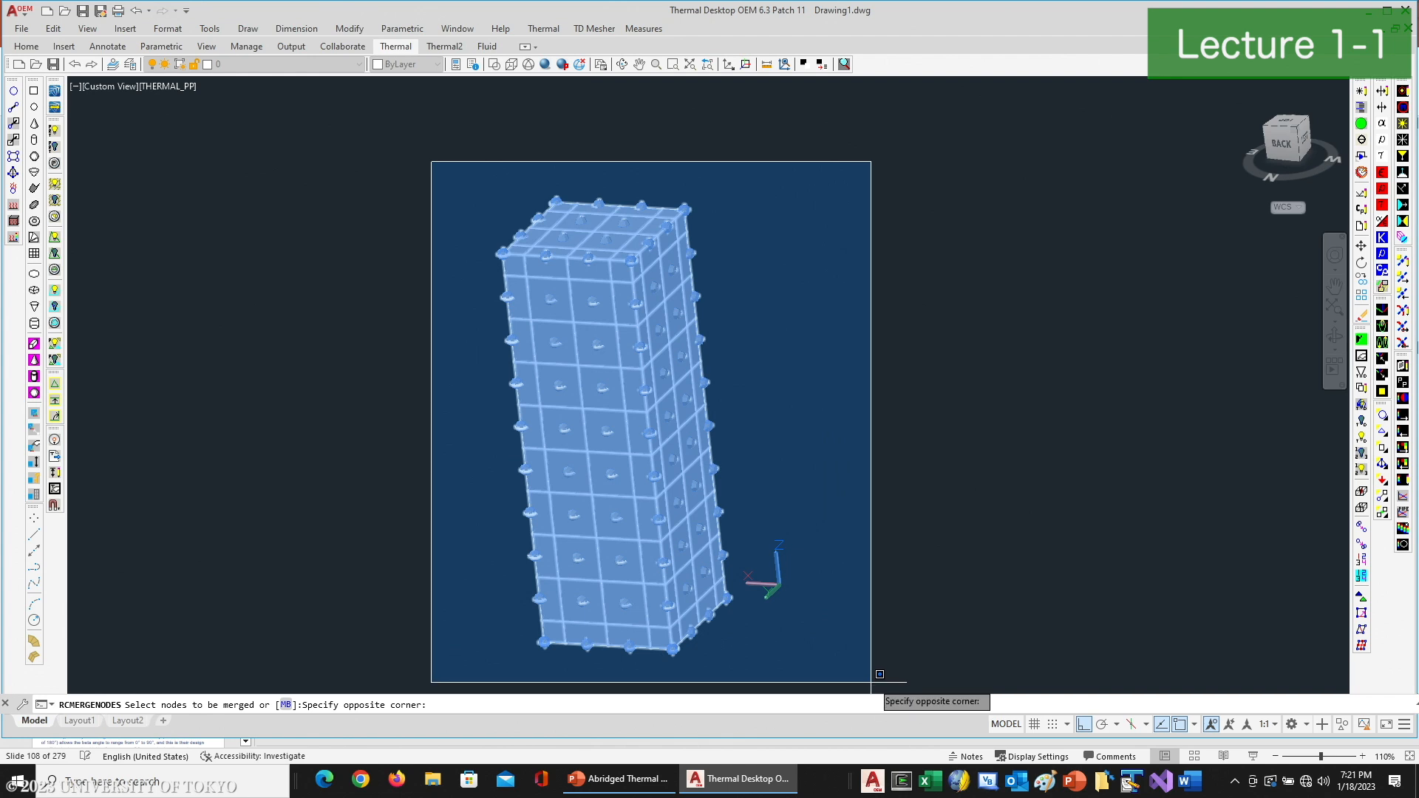
pyautogui.click(880, 677)
pyautogui.press('Return')
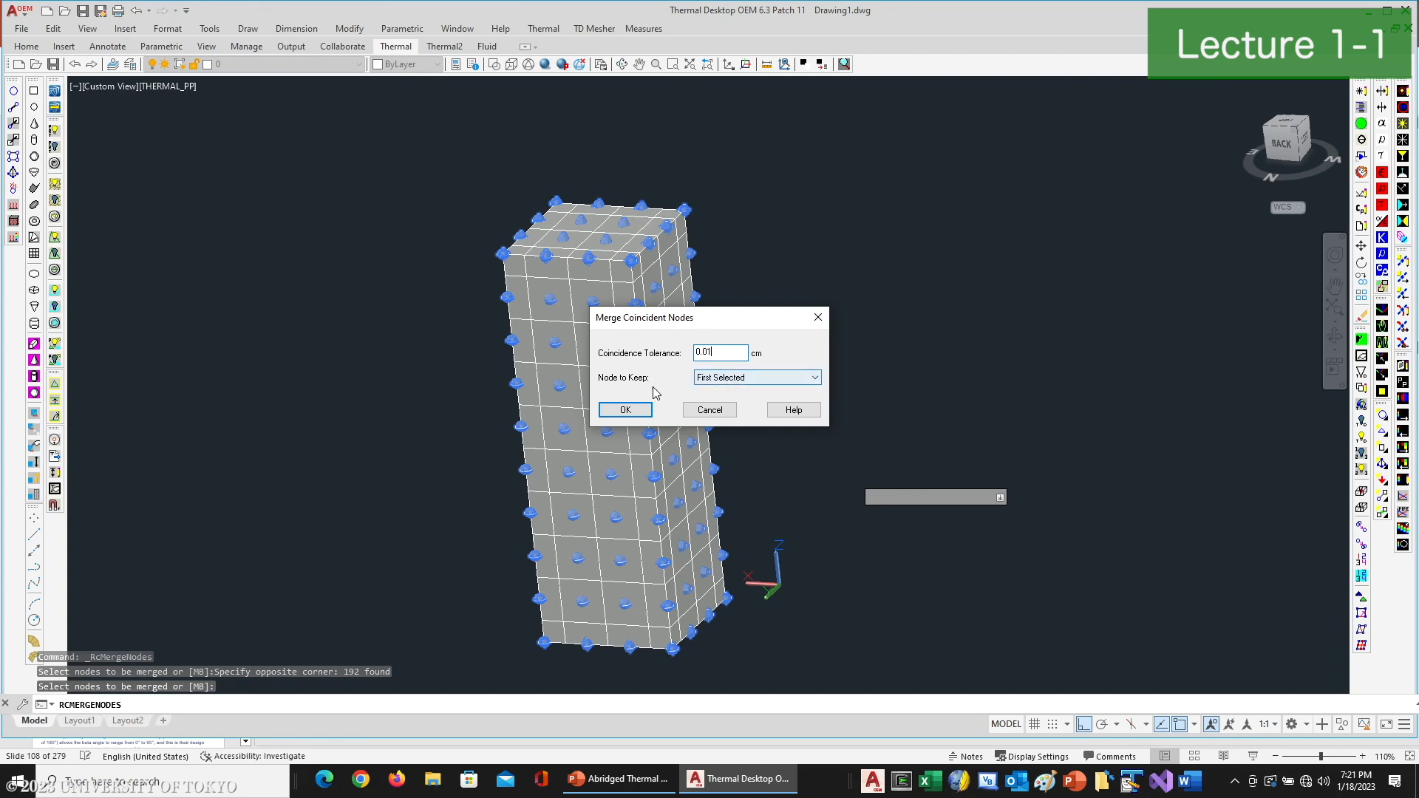
pyautogui.click(626, 409)
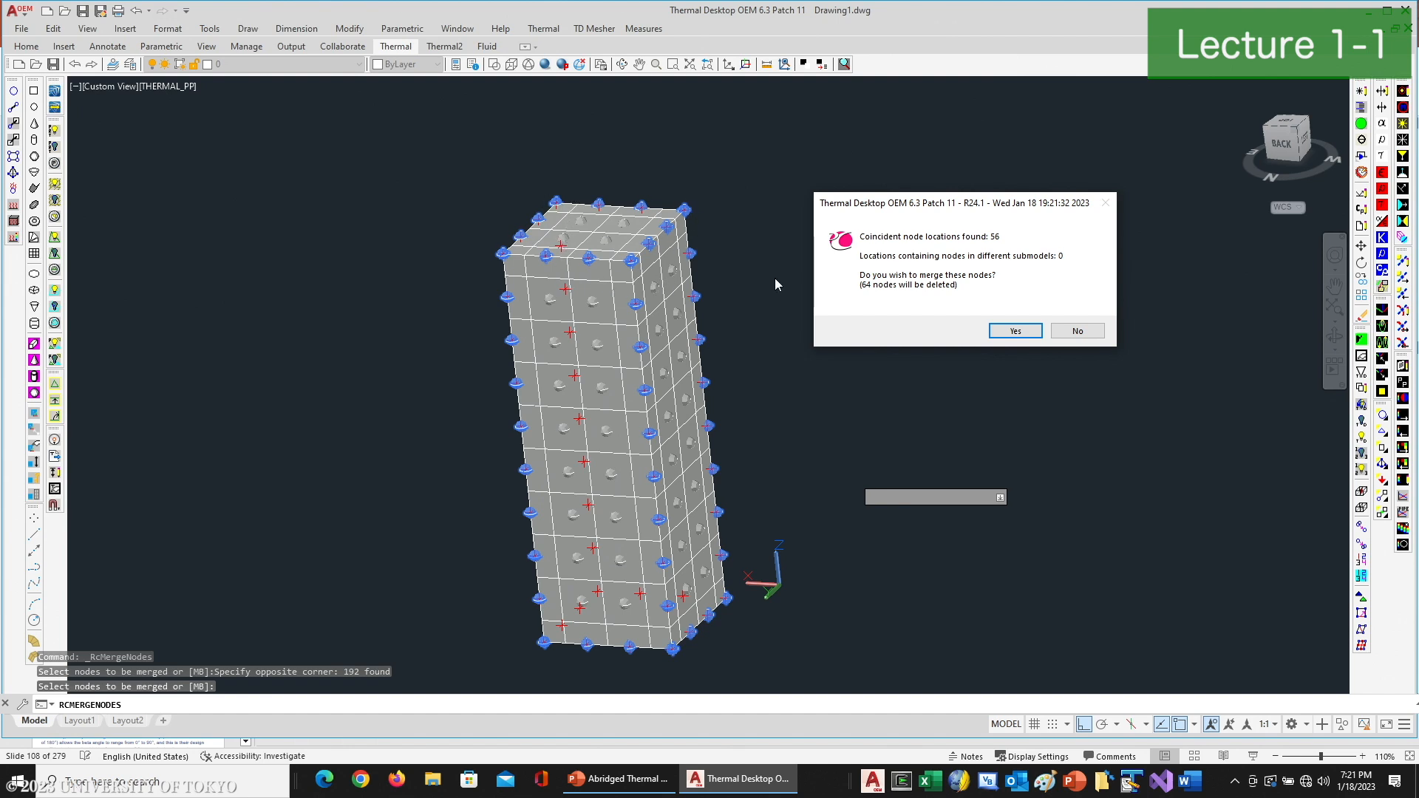
pyautogui.click(995, 330)
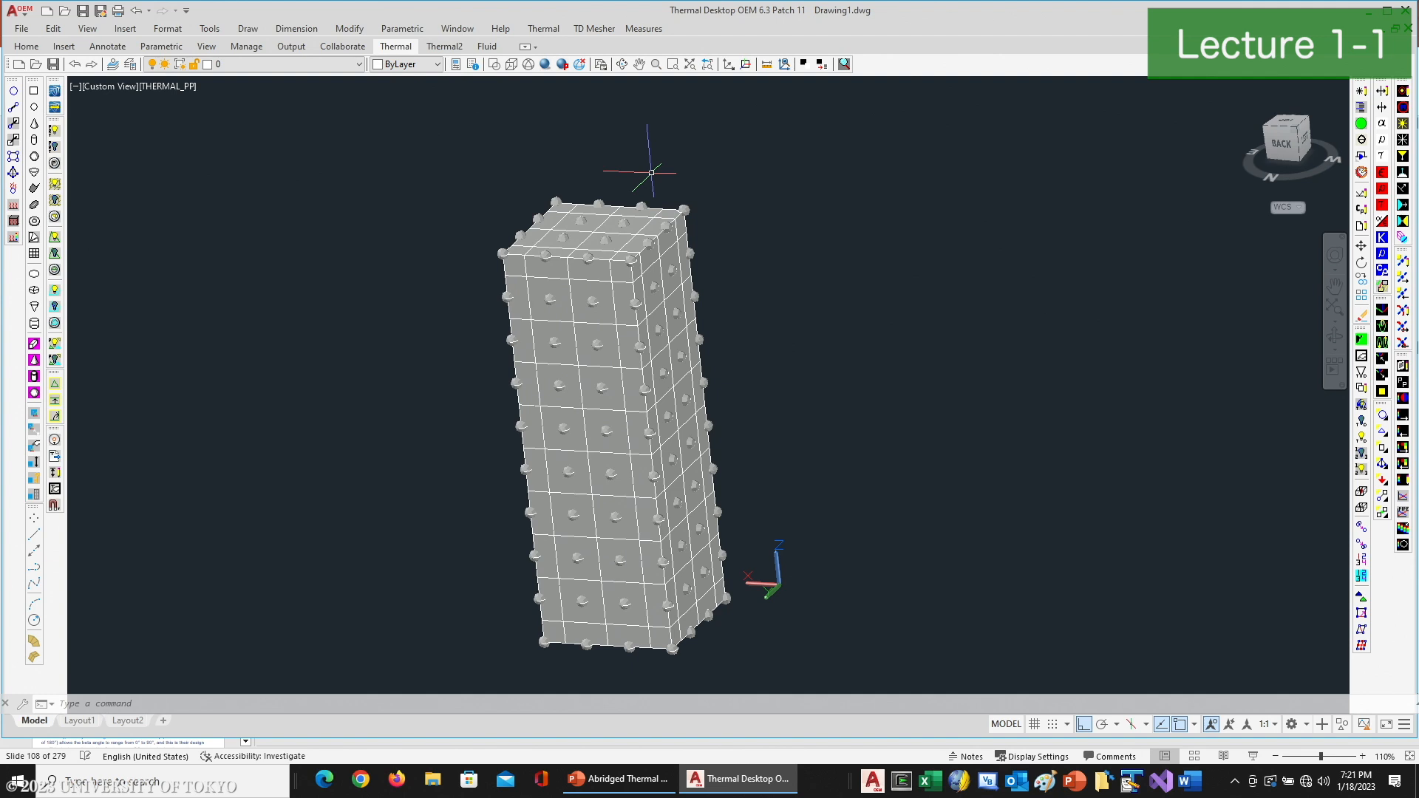
# - Create an optical property database named Demo_Cubesat.rco, using a path relative to the drawing's directory
pyautogui.click(544, 28)
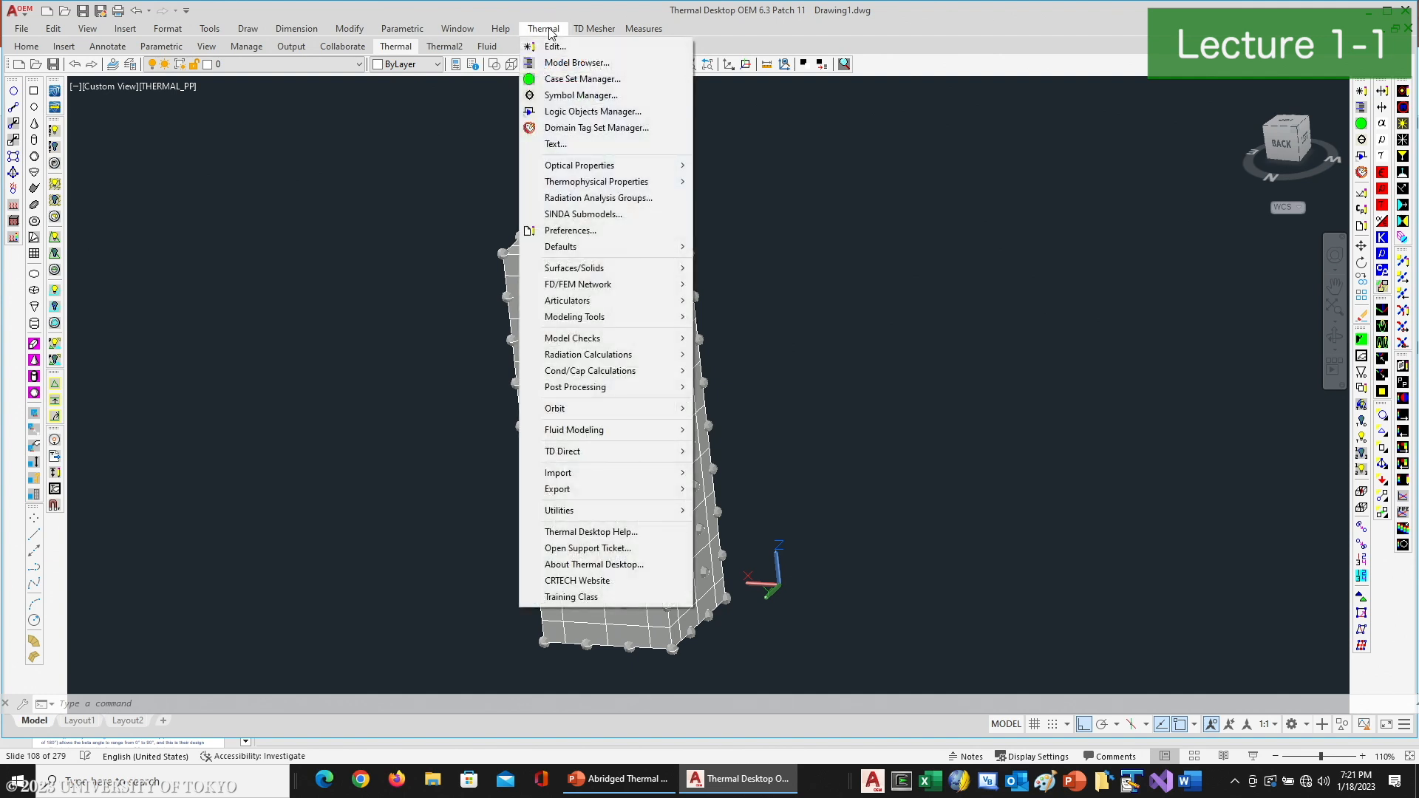
pyautogui.moveTo(605, 166)
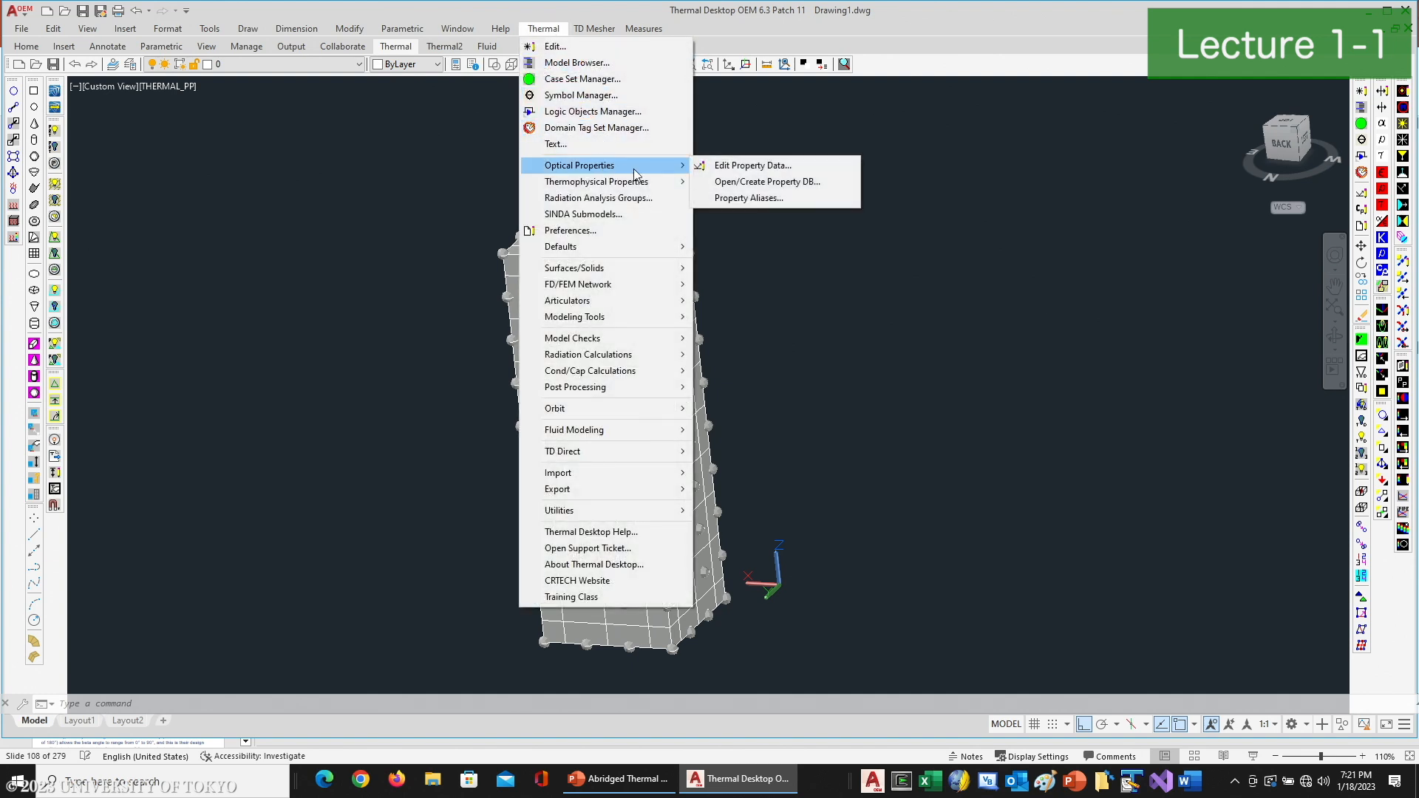
pyautogui.click(767, 181)
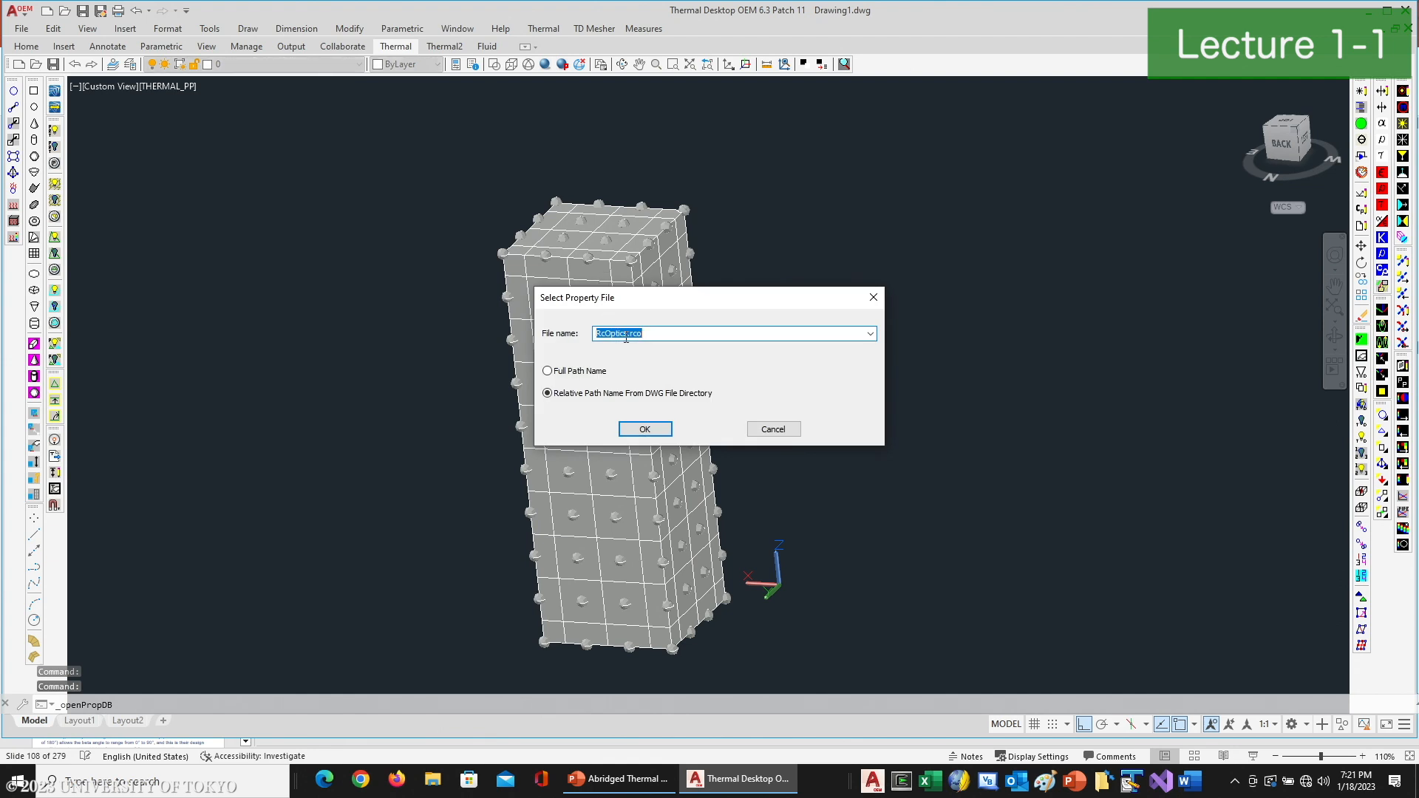
pyautogui.write('Demo_Cubesat')
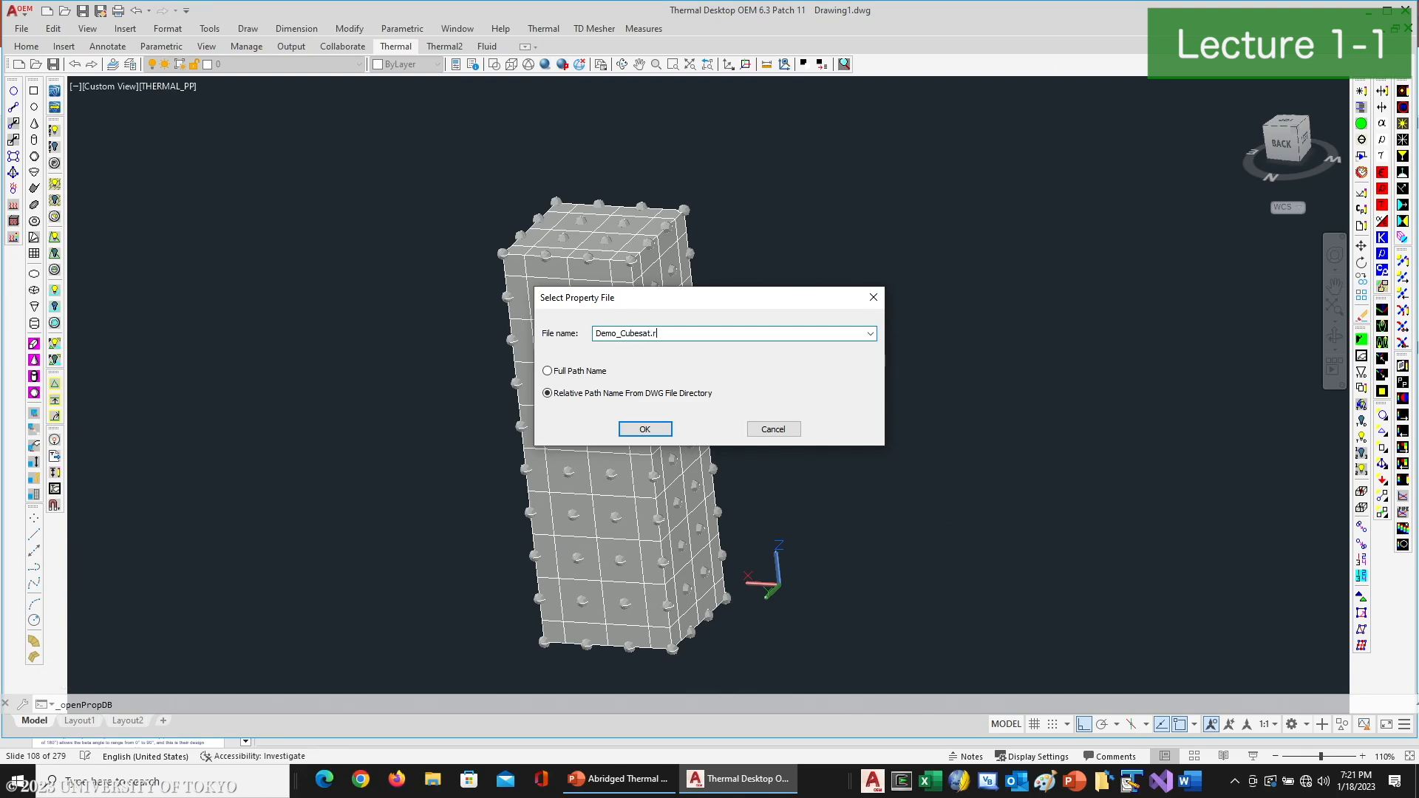
pyautogui.click(644, 429)
# - Create a thermophysical property database named Demo_CubeSat.tdp, using a path relative to the drawing's directory
pyautogui.click(544, 28)
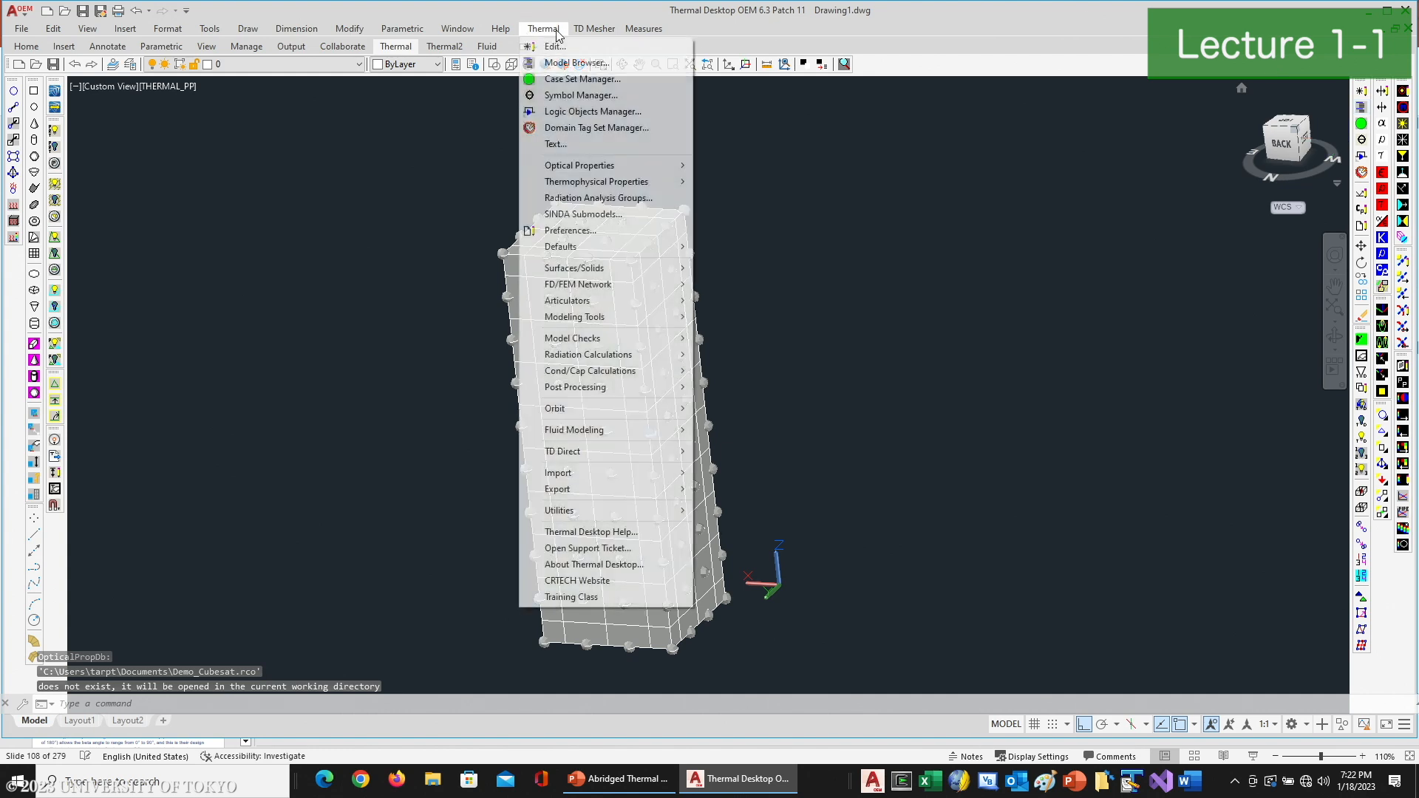
pyautogui.moveTo(624, 182)
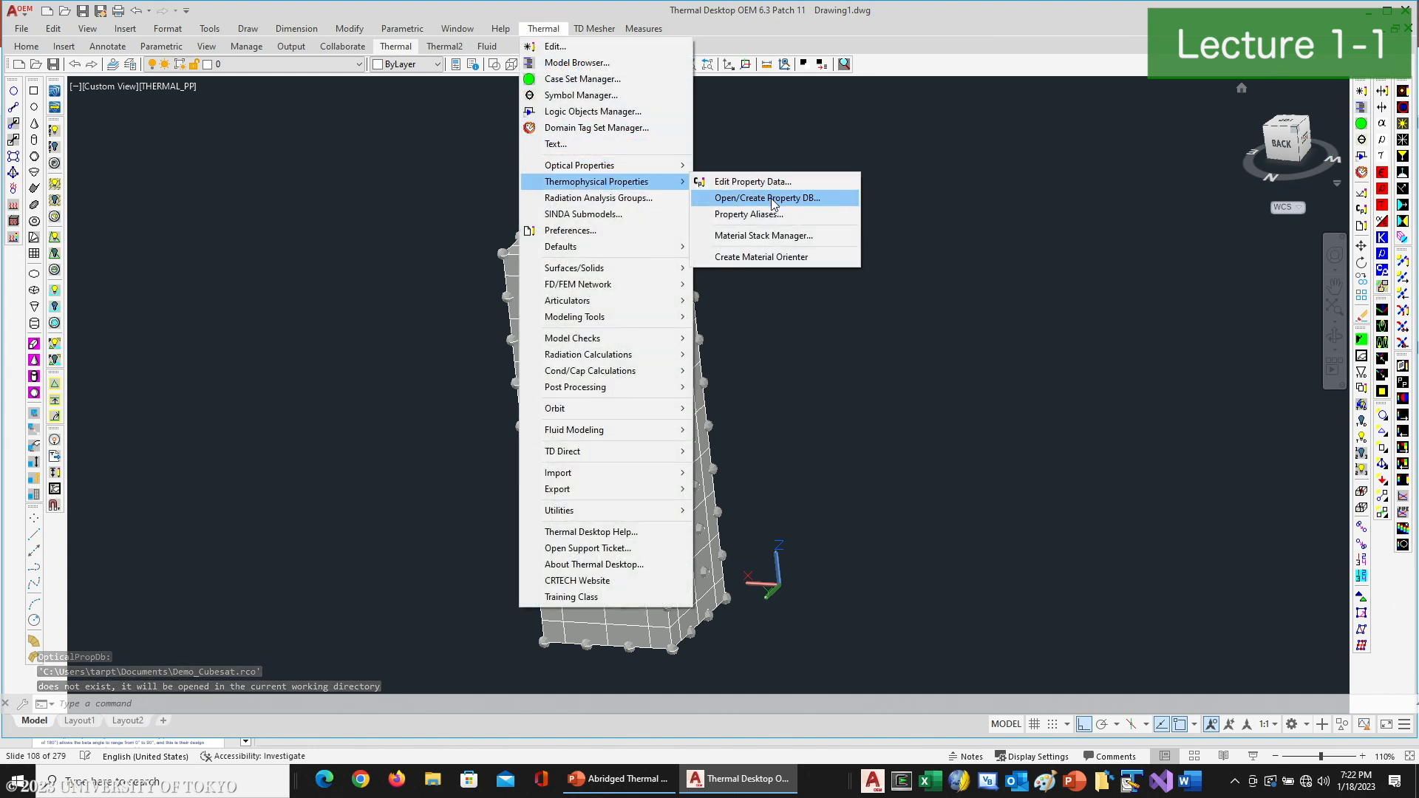
pyautogui.click(769, 198)
pyautogui.write('Demo_Cube')
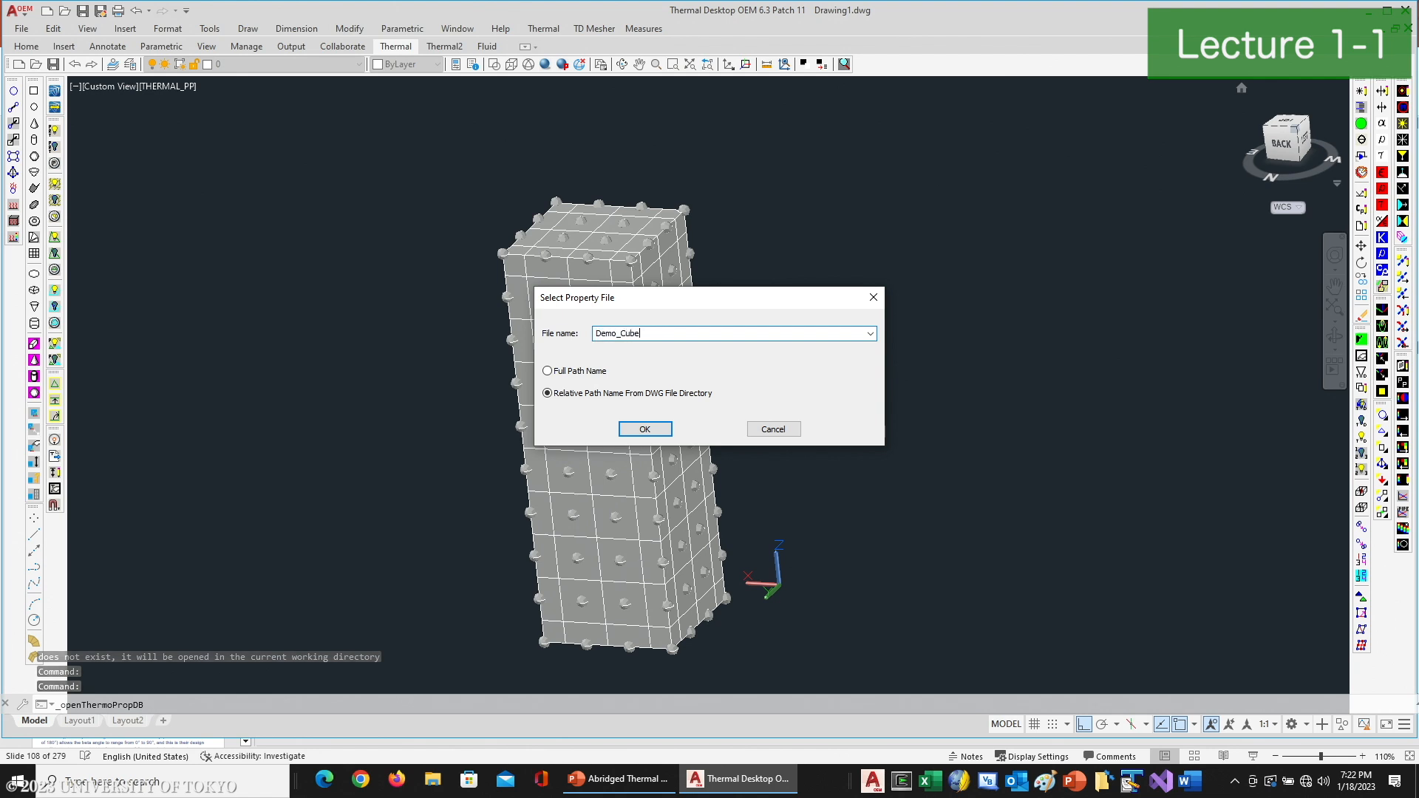
pyautogui.write('Sate.tdp')
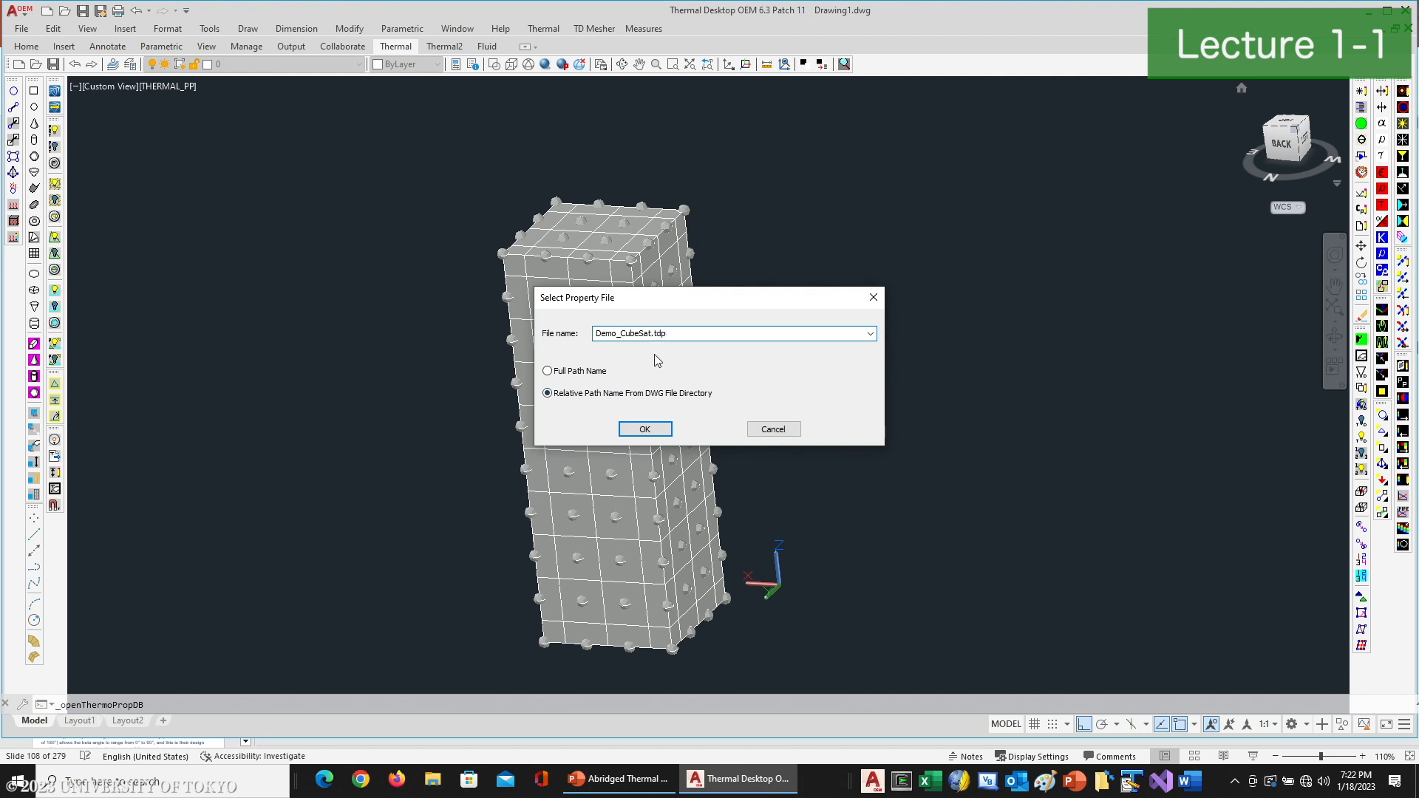
pyautogui.click(644, 428)
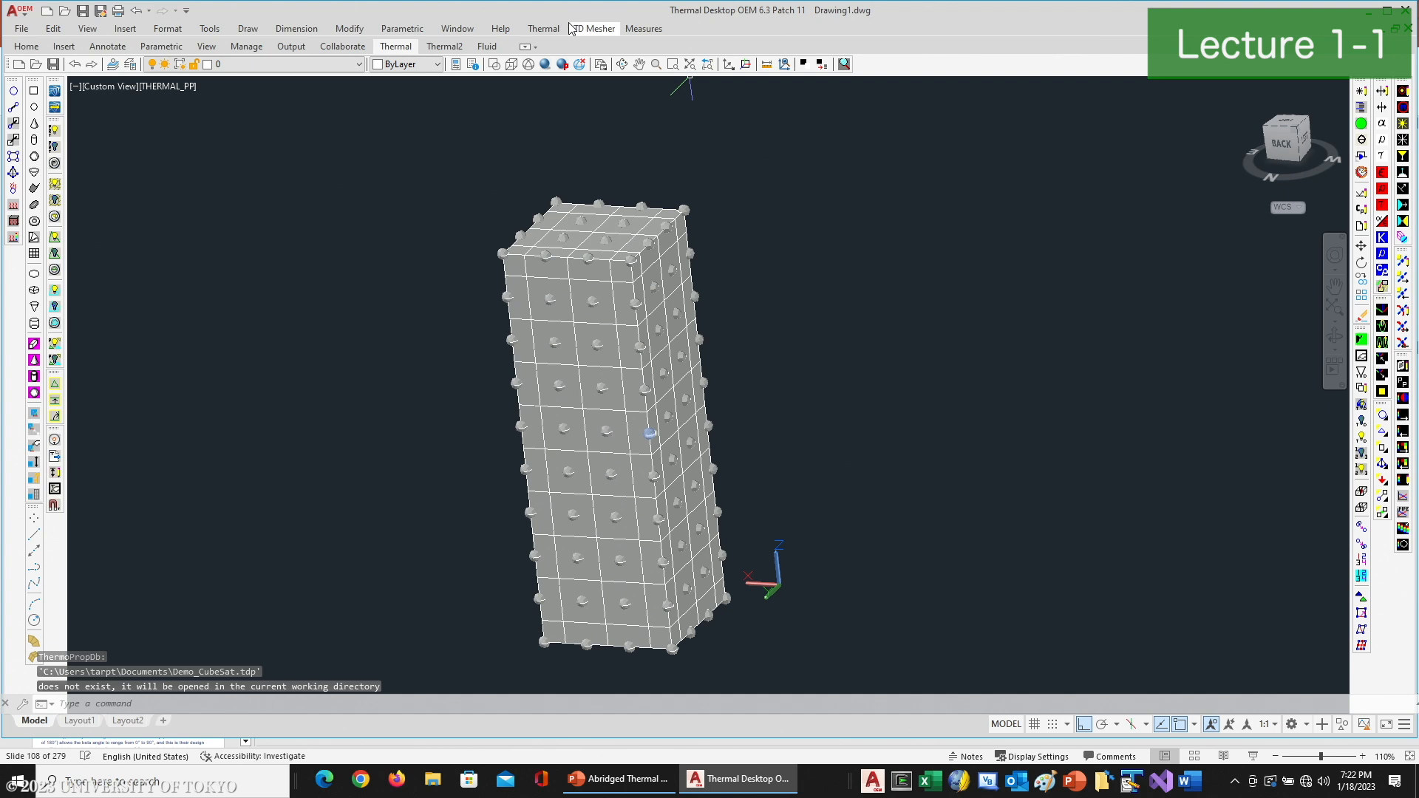
# - Open Sample_Model_Final.rco from the GSFC ThermalWorkshop Sample_Files folder as the import source for the optical properties
pyautogui.click(543, 28)
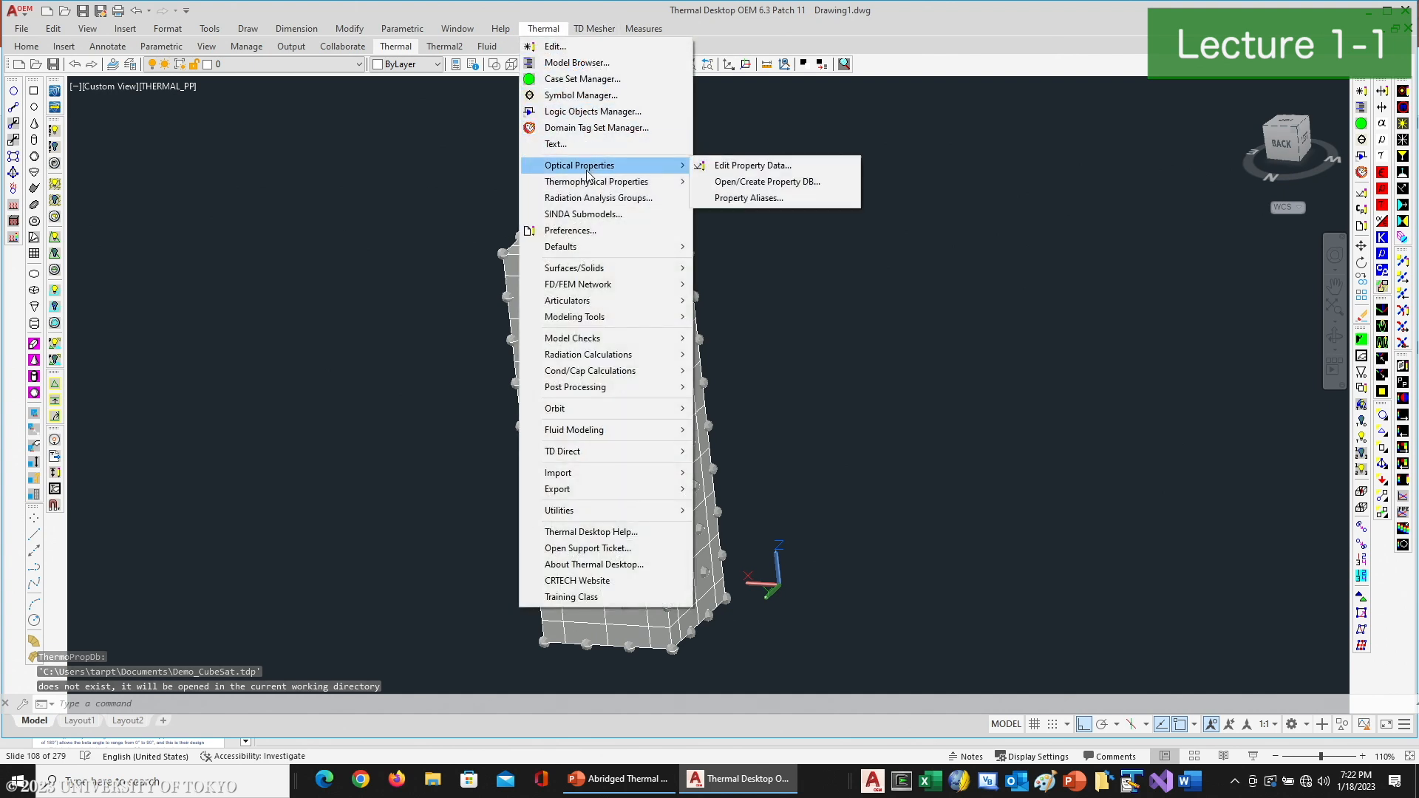
pyautogui.click(750, 166)
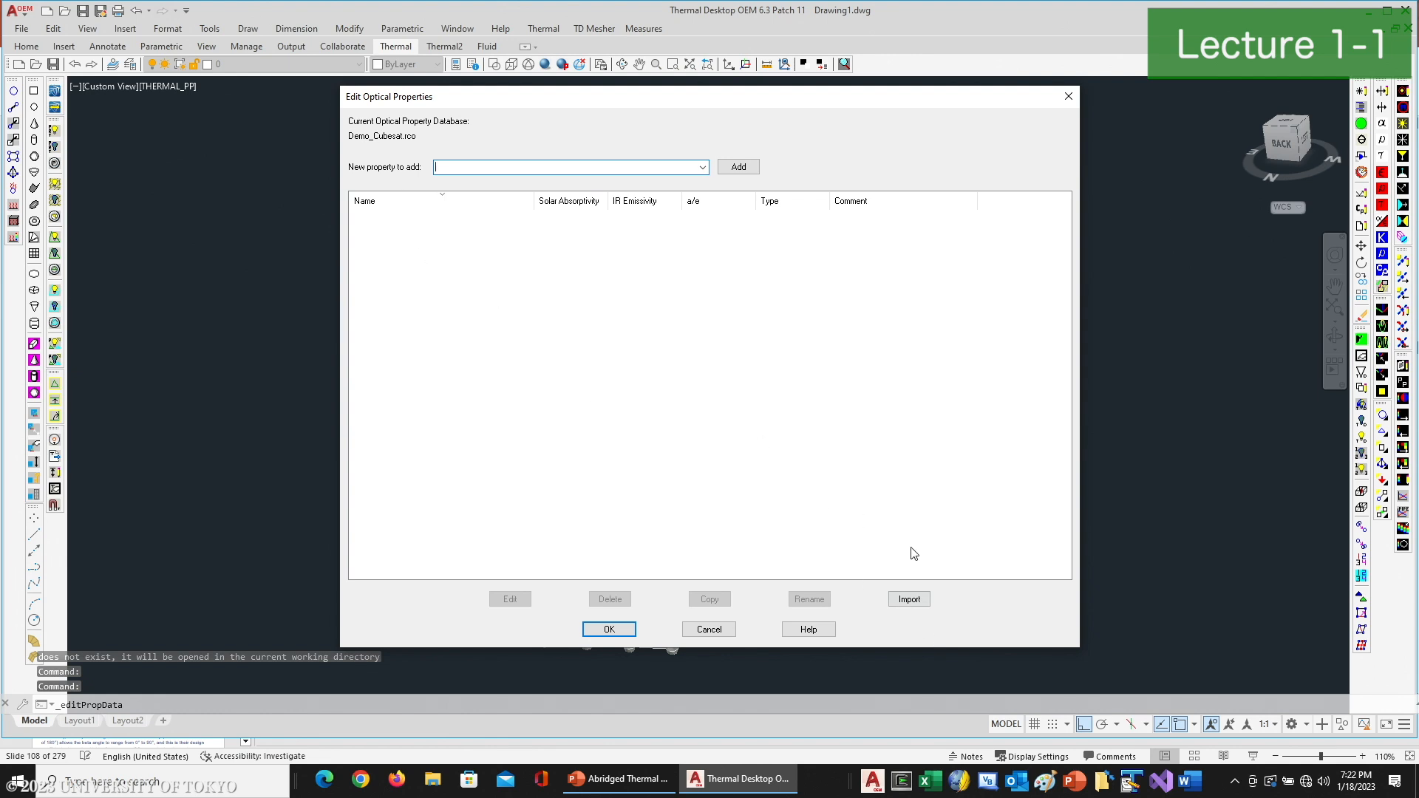
pyautogui.click(909, 598)
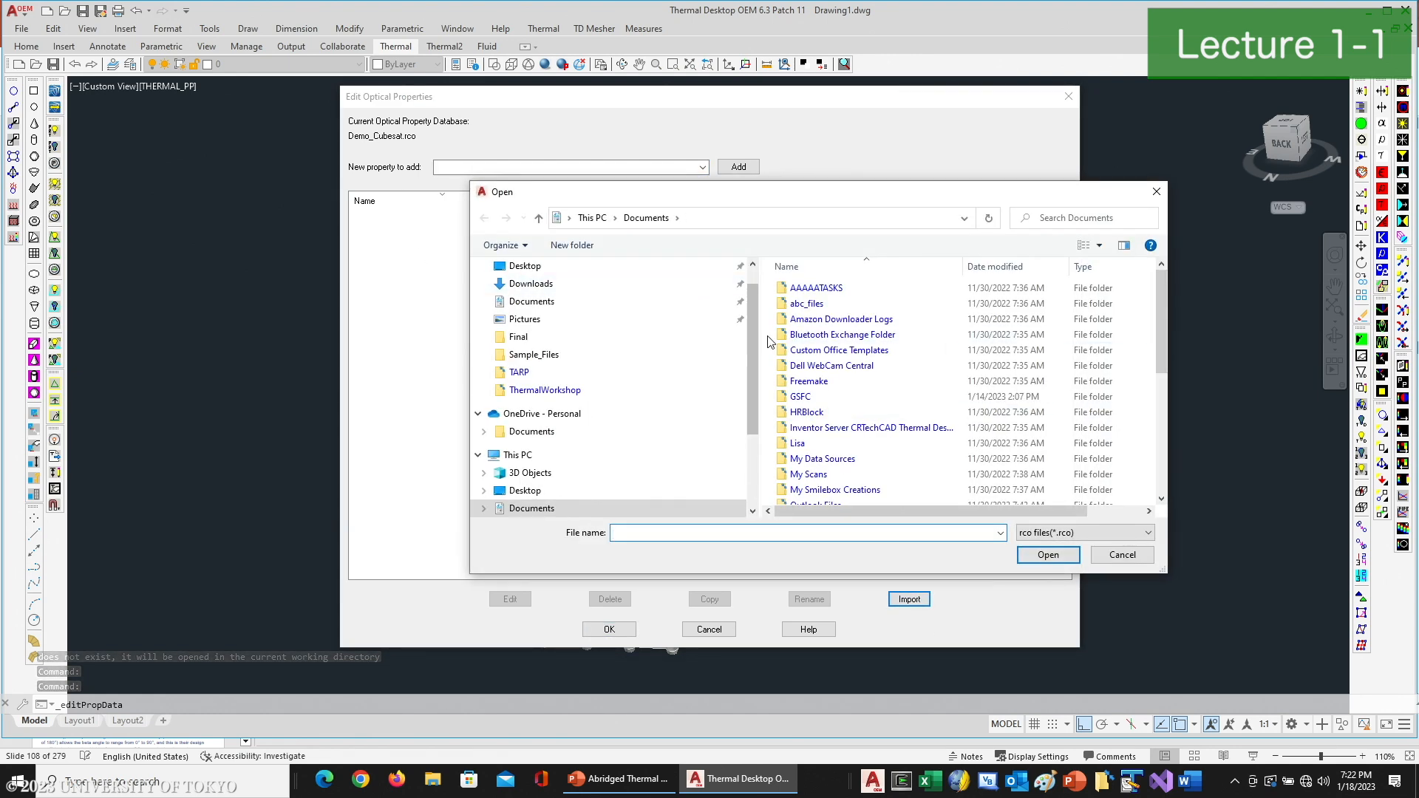
pyautogui.doubleClick(801, 397)
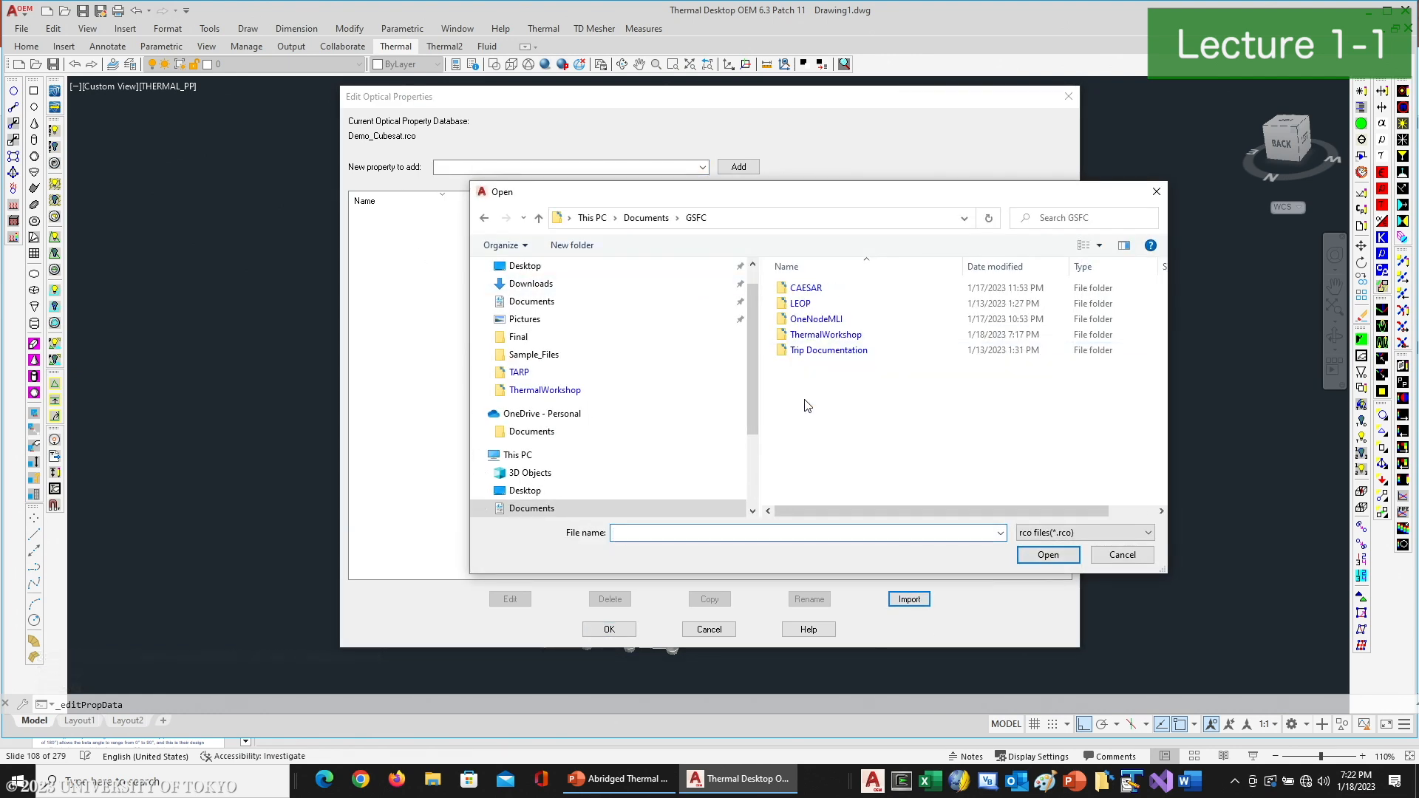
pyautogui.doubleClick(804, 335)
pyautogui.doubleClick(808, 352)
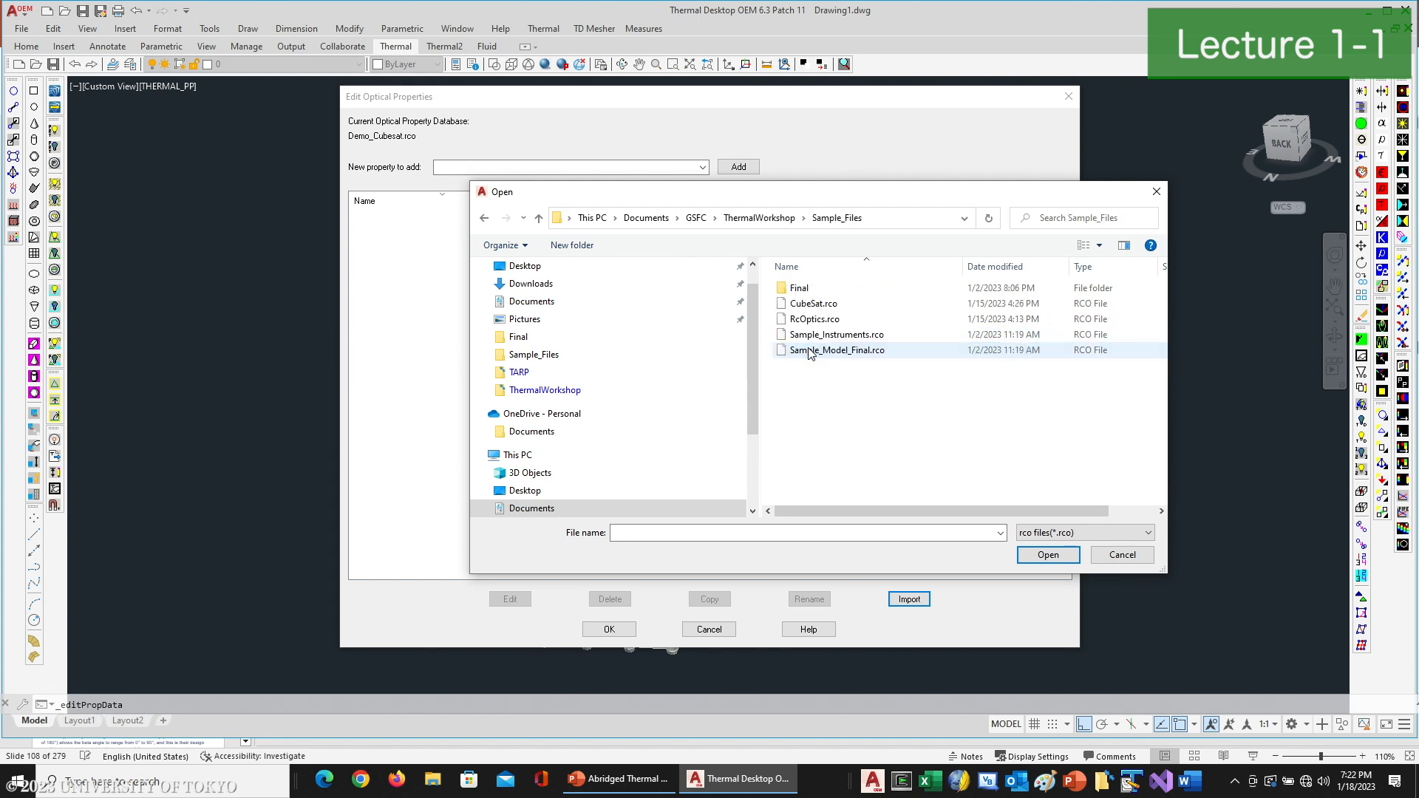
pyautogui.doubleClick(837, 352)
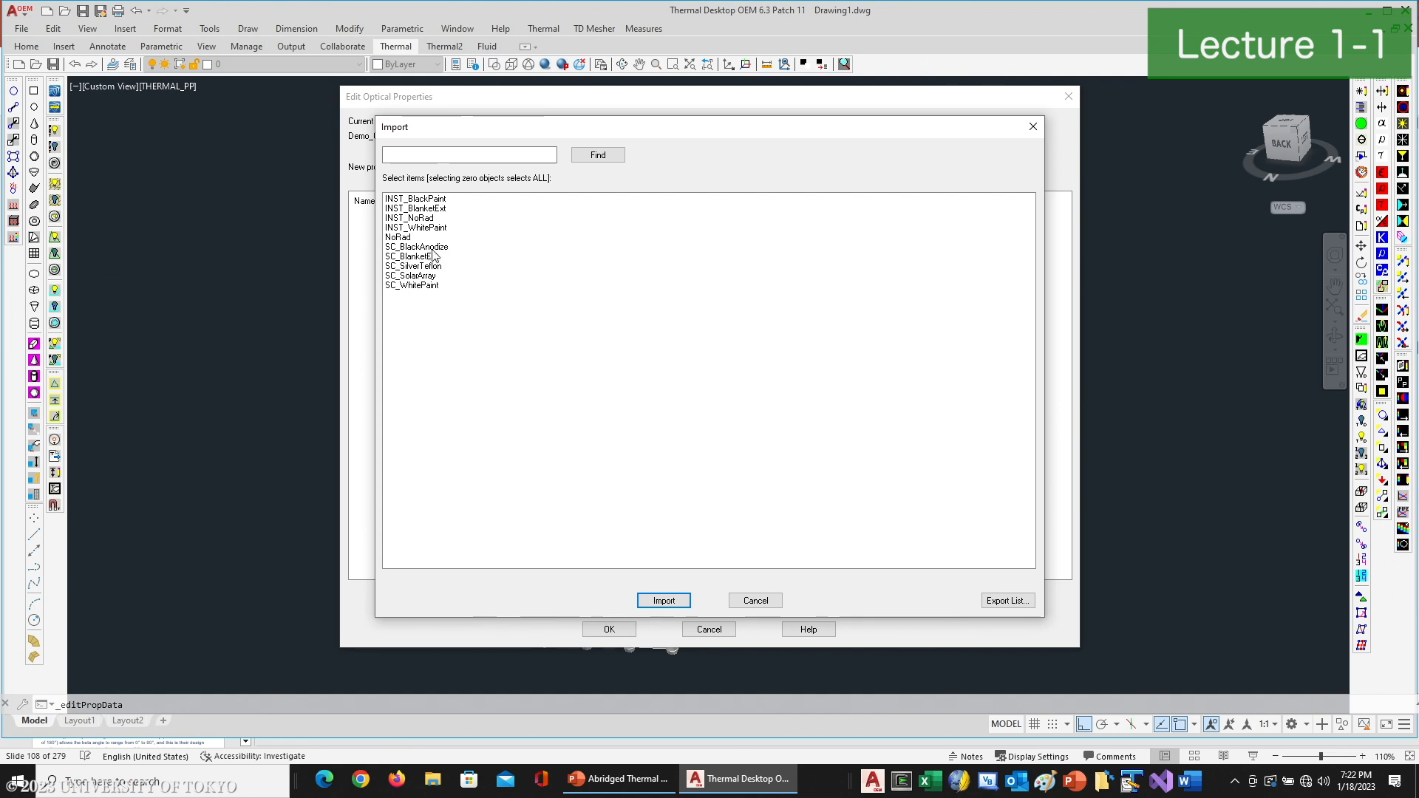
# - Import NoRad, SC_BlackAnodize, SC_SolarArray and SC_WhitePaint into the optical property database and accept the edits
pyautogui.click(432, 247)
pyautogui.keyDown('ctrl'); pyautogui.click(442, 285); pyautogui.keyUp('ctrl')
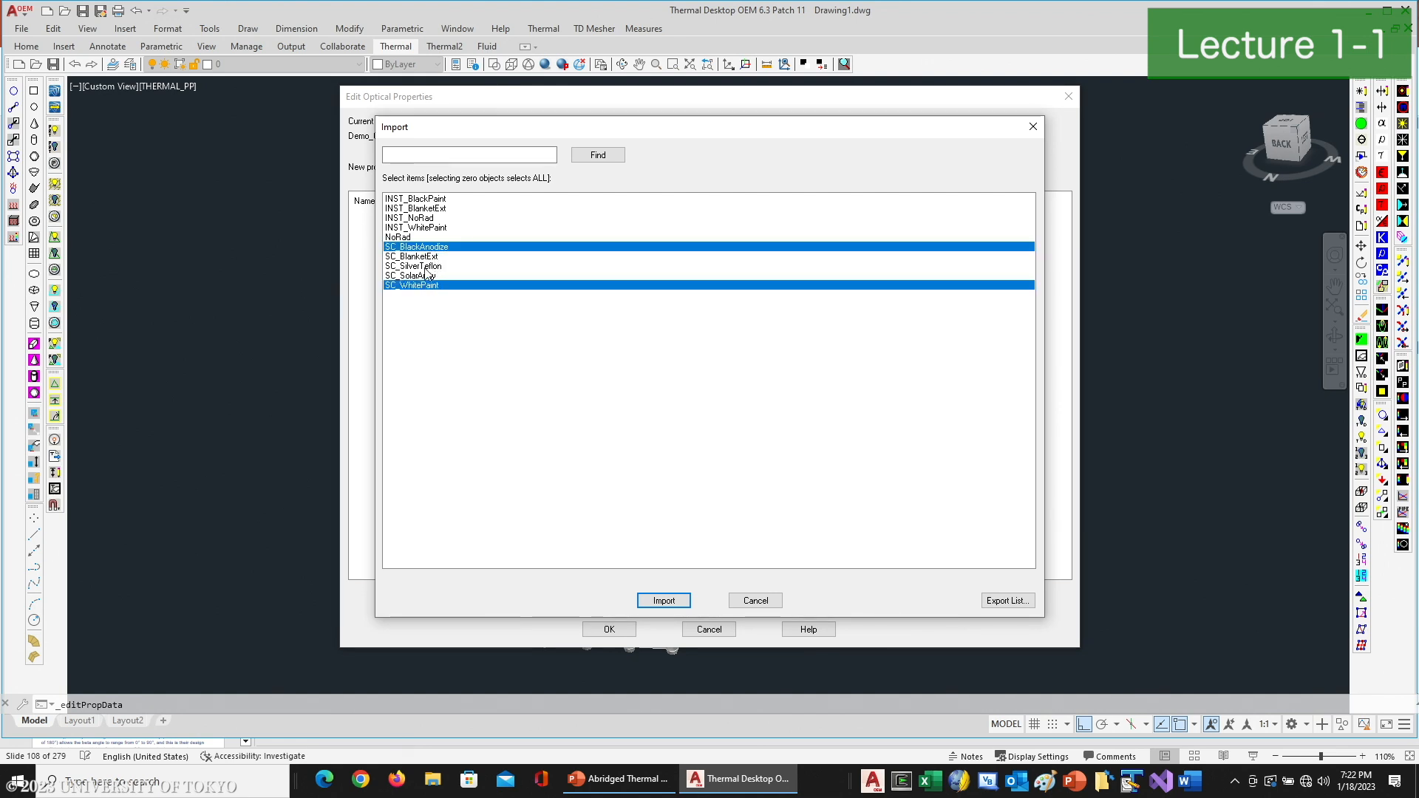
pyautogui.keyDown('ctrl'); pyautogui.click(431, 275); pyautogui.keyUp('ctrl')
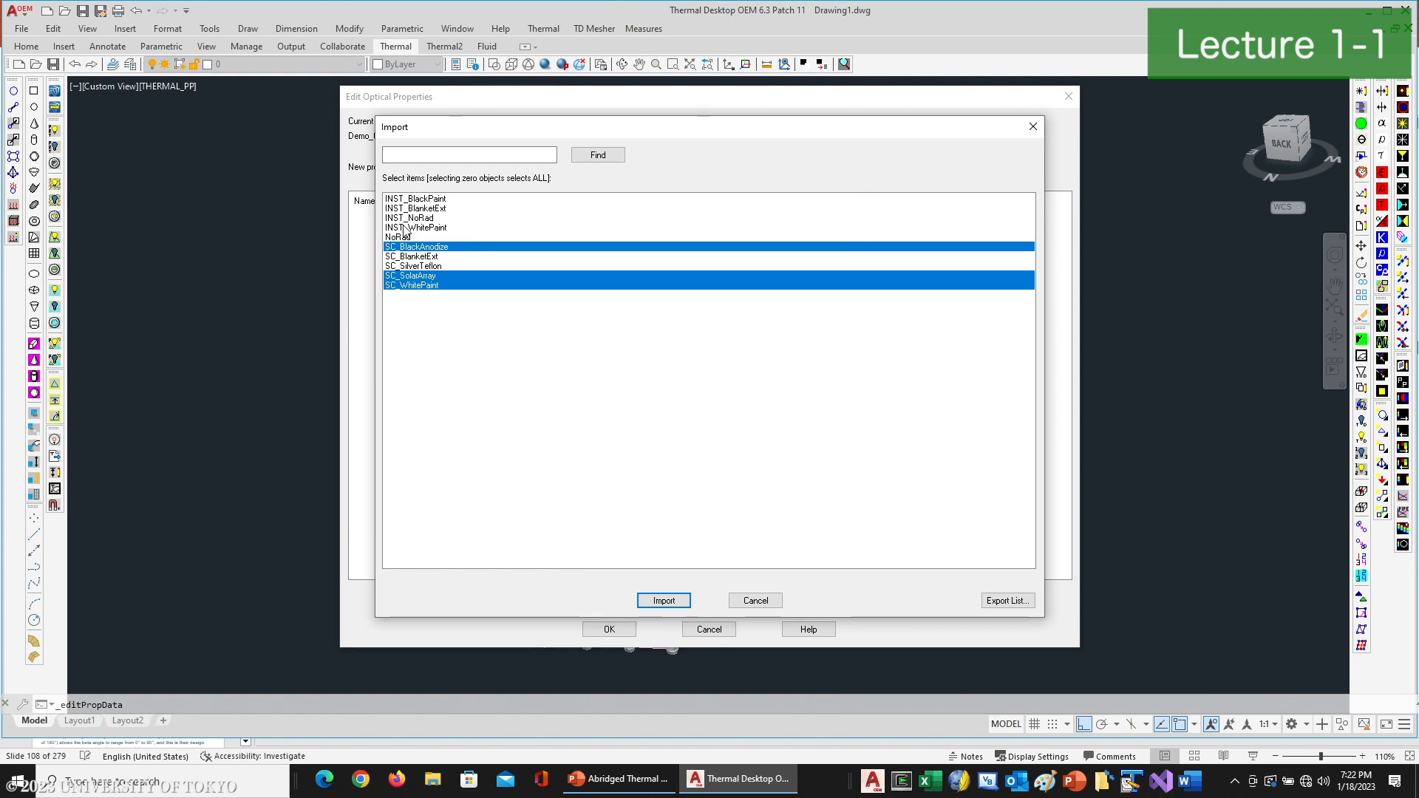
pyautogui.click(664, 600)
pyautogui.click(628, 633)
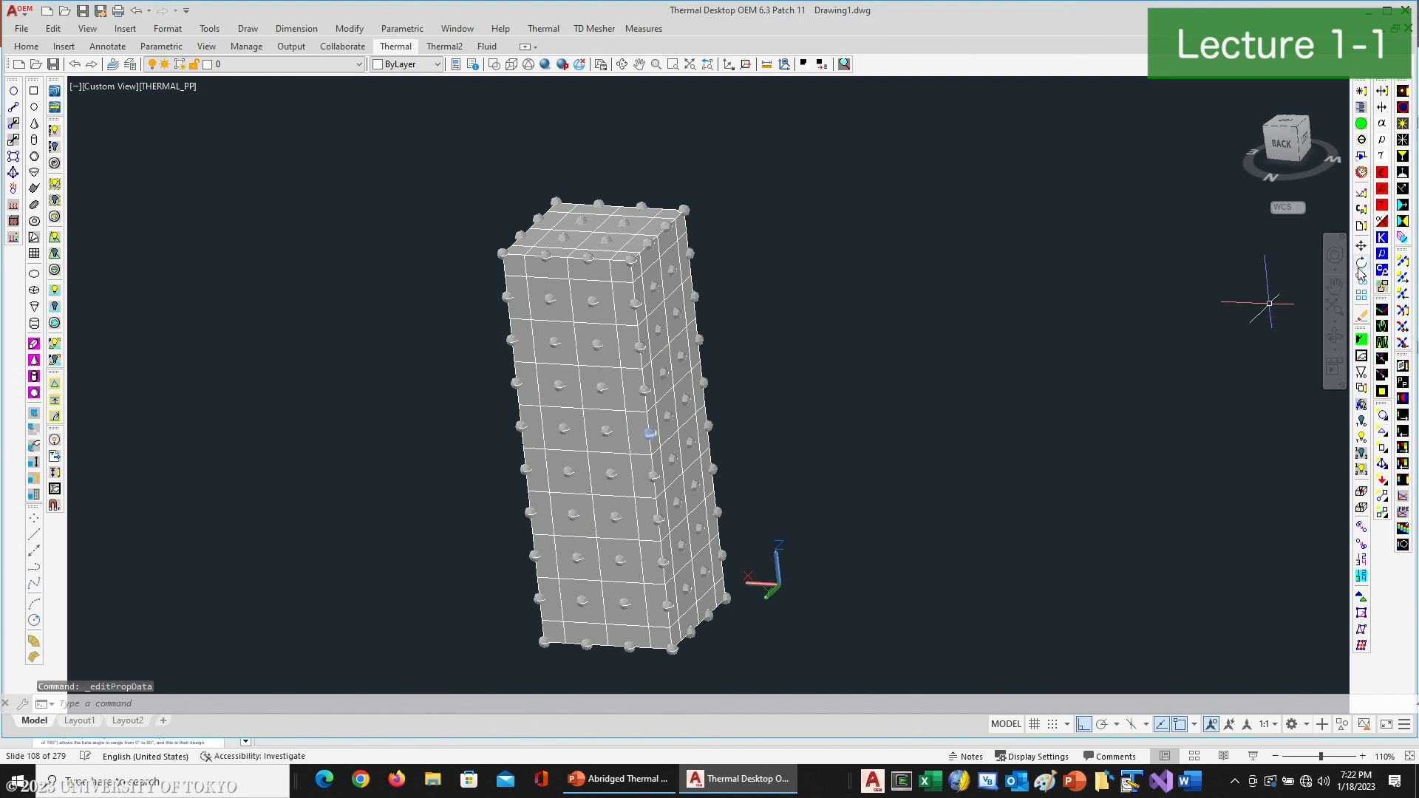
# - Import the SC_Aluminum material from the sample model into the thermophysical property database and accept the edits
pyautogui.click(1362, 210)
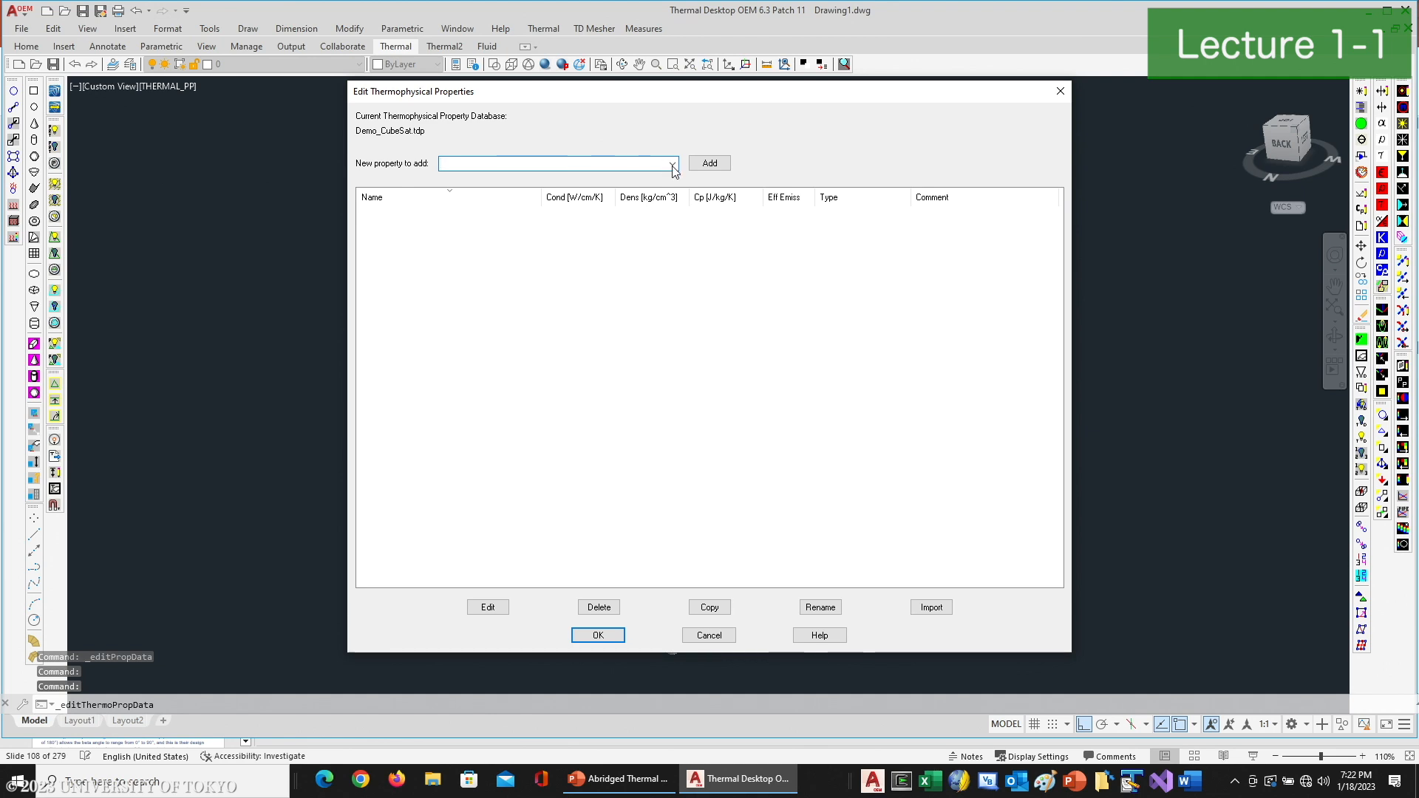
pyautogui.click(931, 607)
pyautogui.click(832, 339)
pyautogui.doubleClick(832, 337)
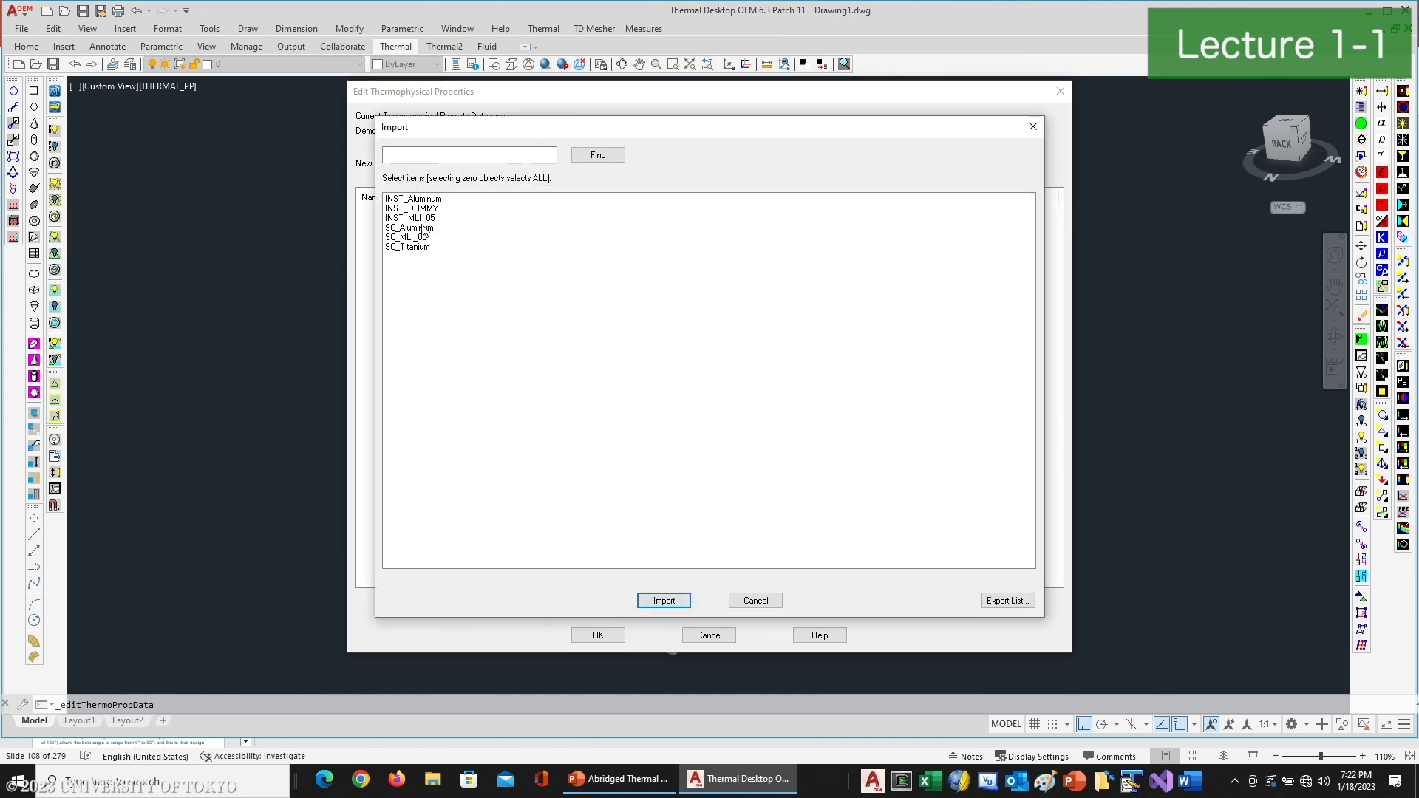
pyautogui.click(423, 228)
pyautogui.click(664, 600)
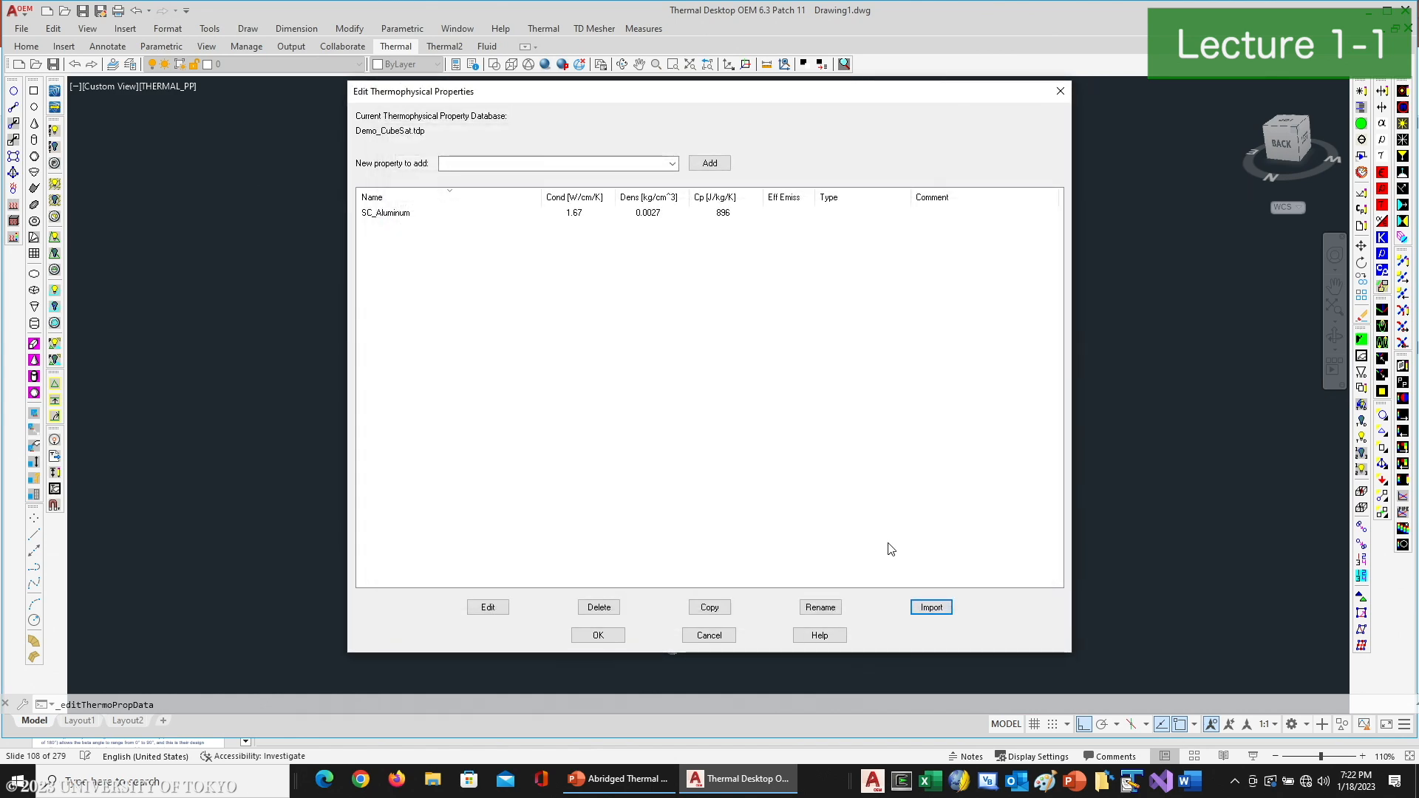
pyautogui.click(584, 635)
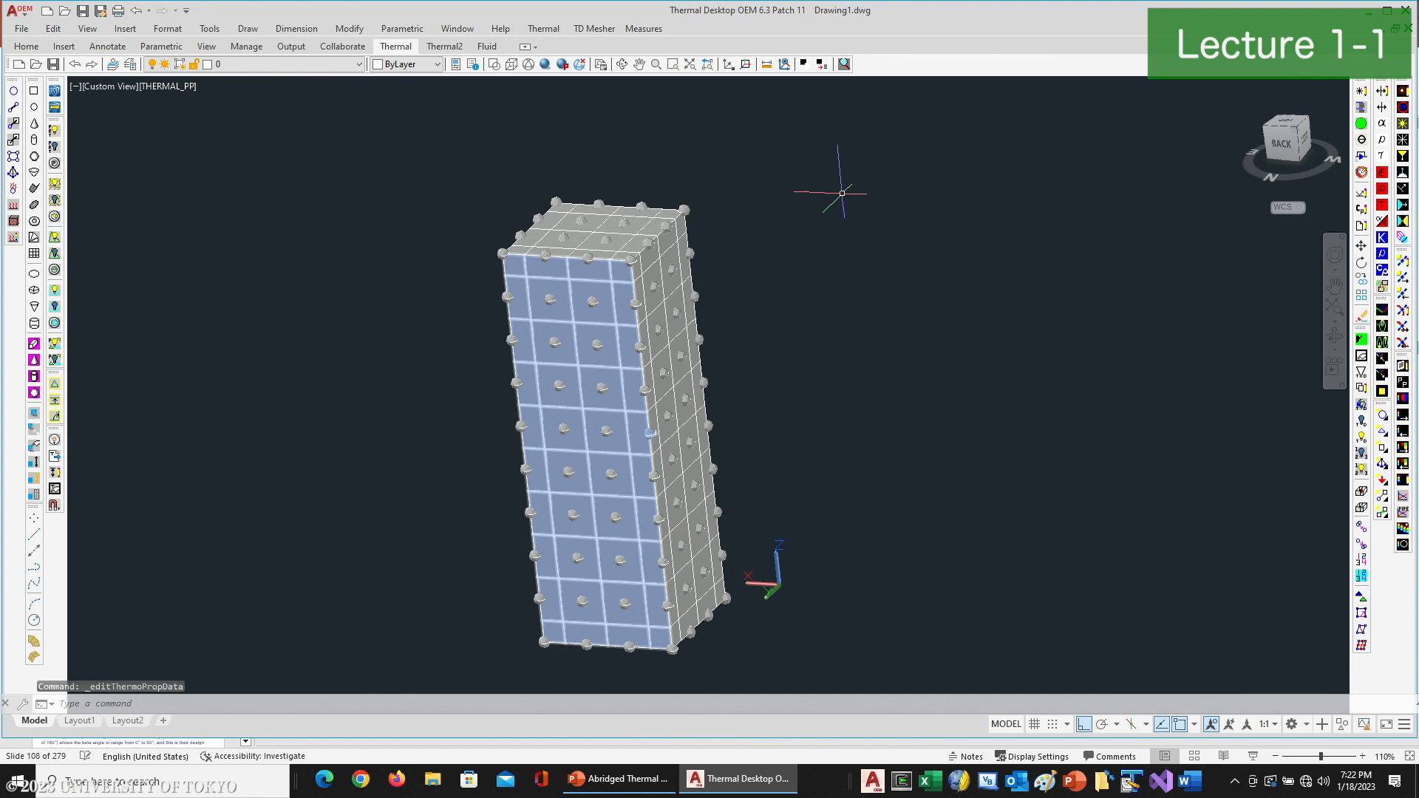
# - Display the surfaces colored by top and bottom side, and inspect the box's base from below
pyautogui.click(839, 154)
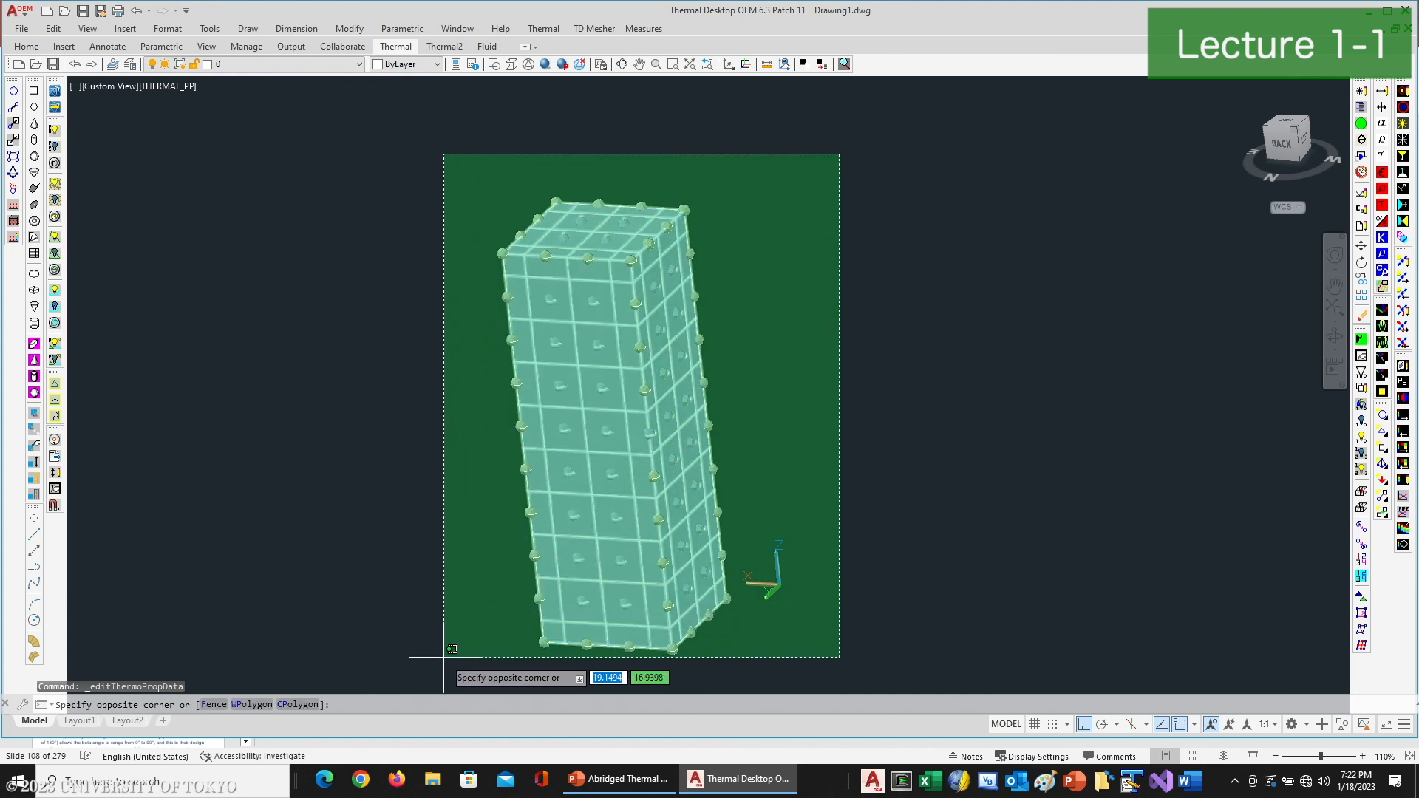
pyautogui.click(924, 281)
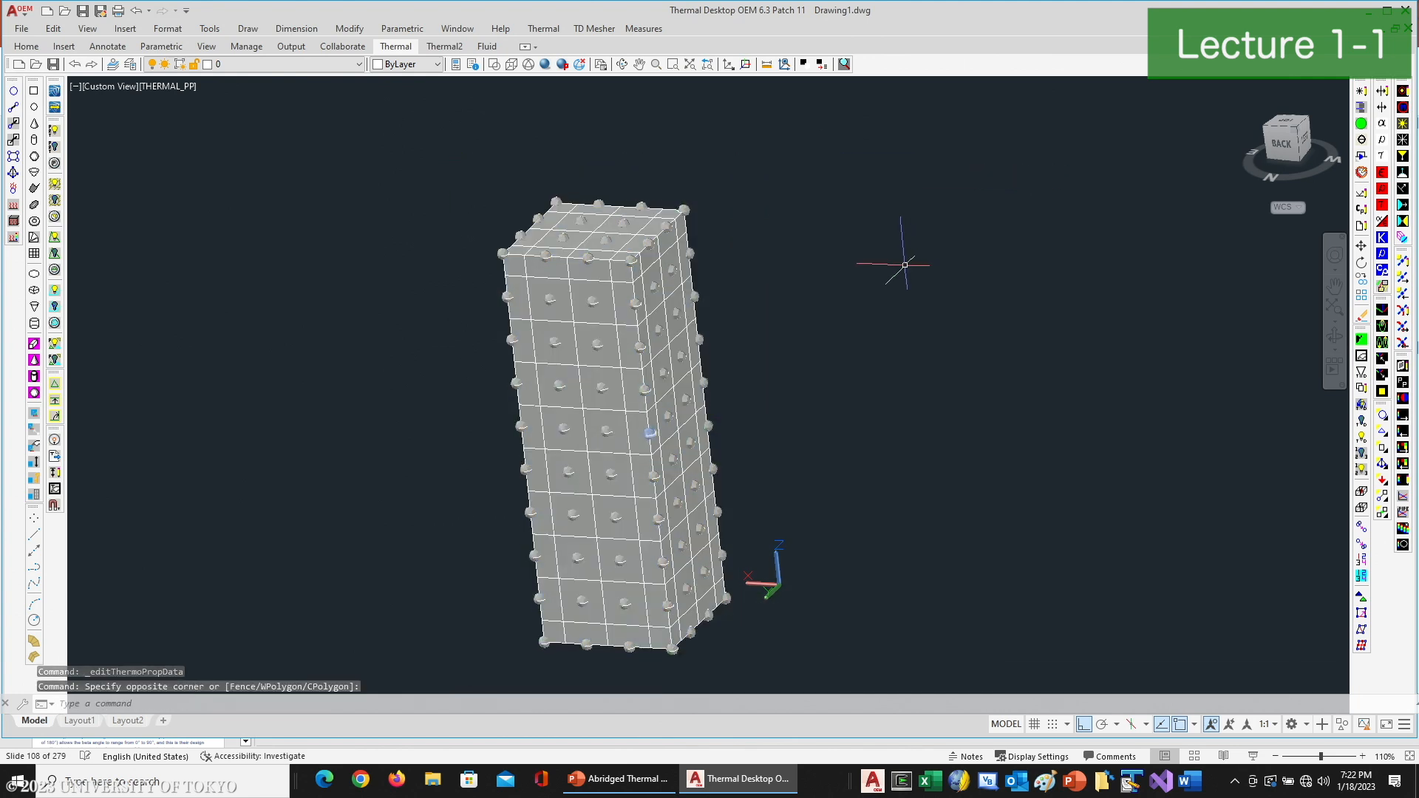
pyautogui.click(1376, 94)
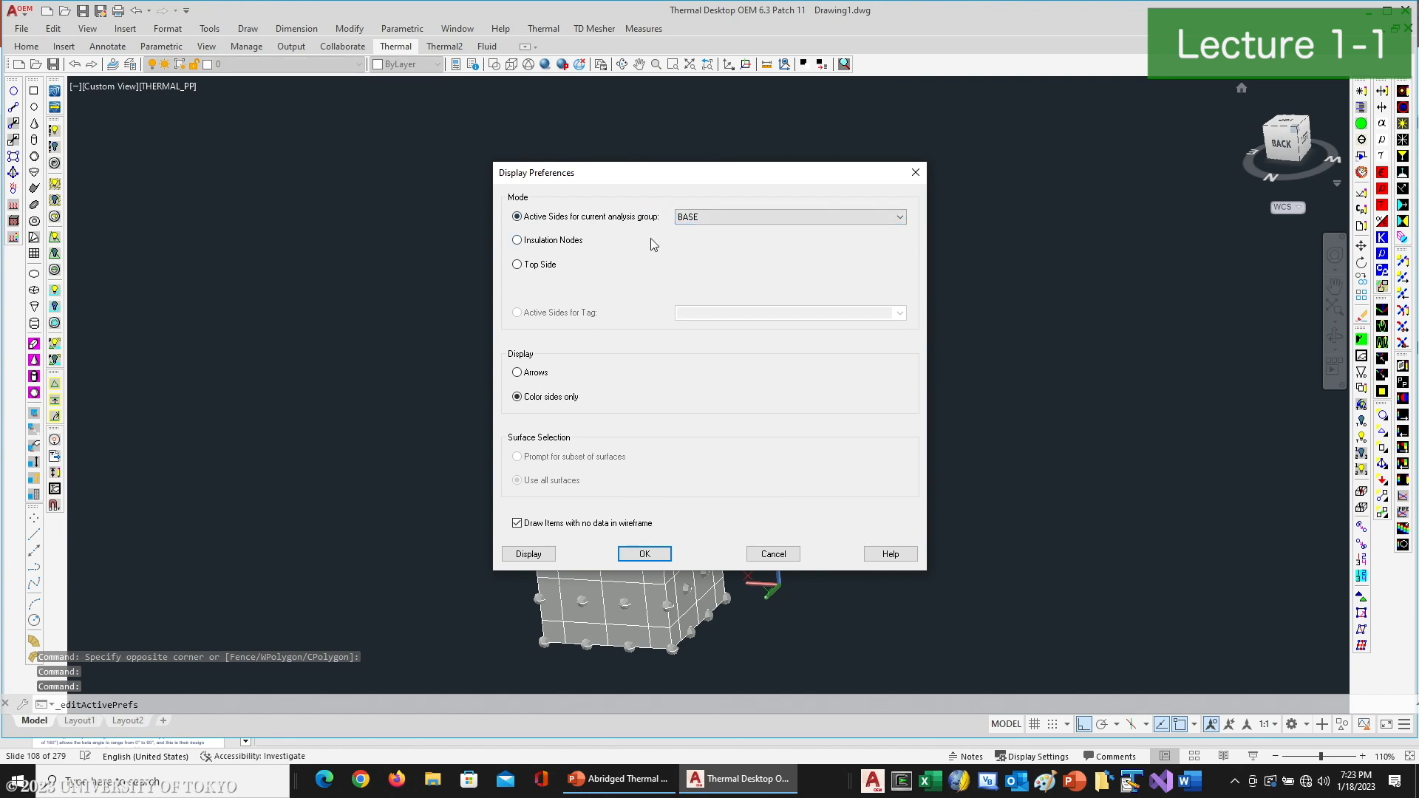
pyautogui.click(517, 264)
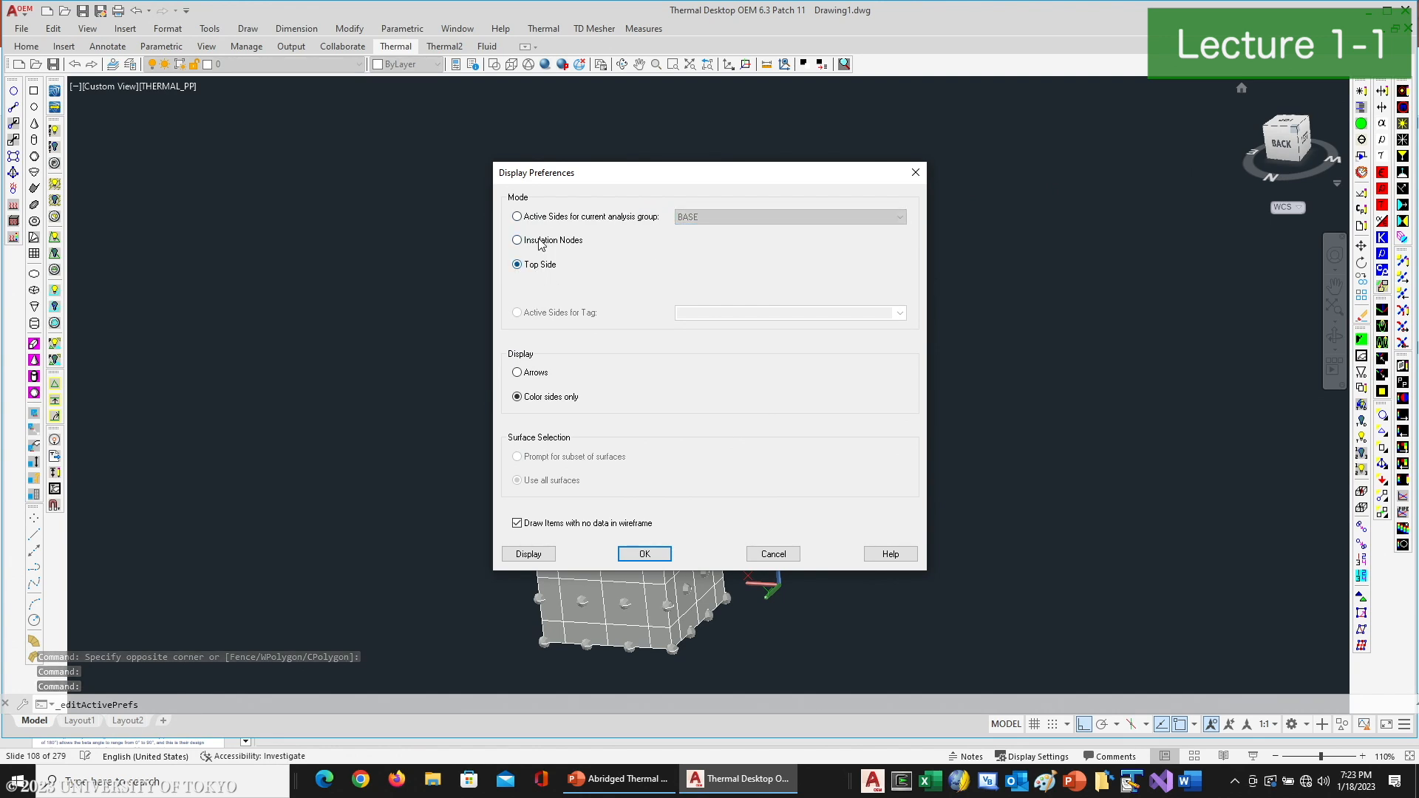
pyautogui.click(528, 554)
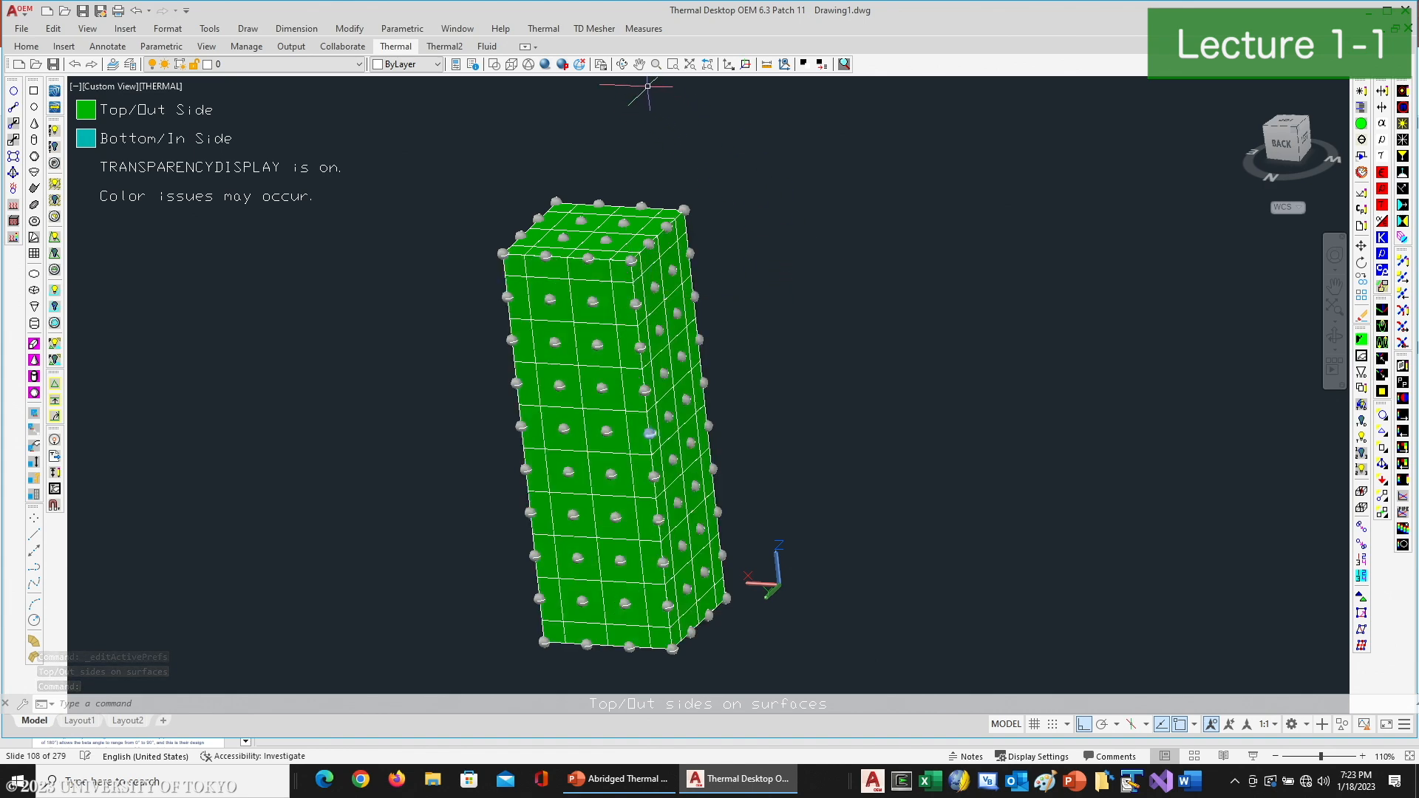
pyautogui.click(623, 65)
pyautogui.moveTo(631, 251); pyautogui.dragTo(674, 190)
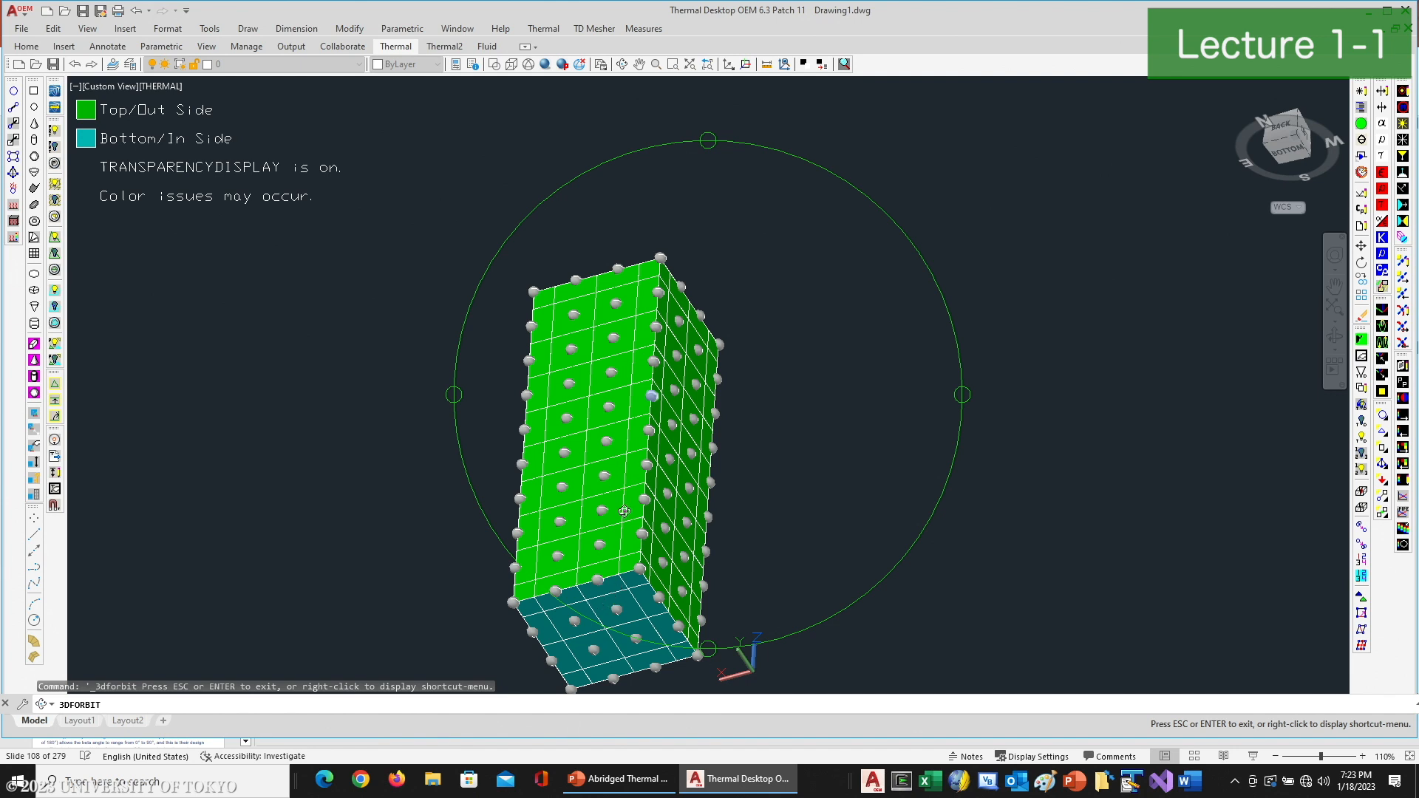
pyautogui.rightClick(796, 437)
pyautogui.click(813, 441)
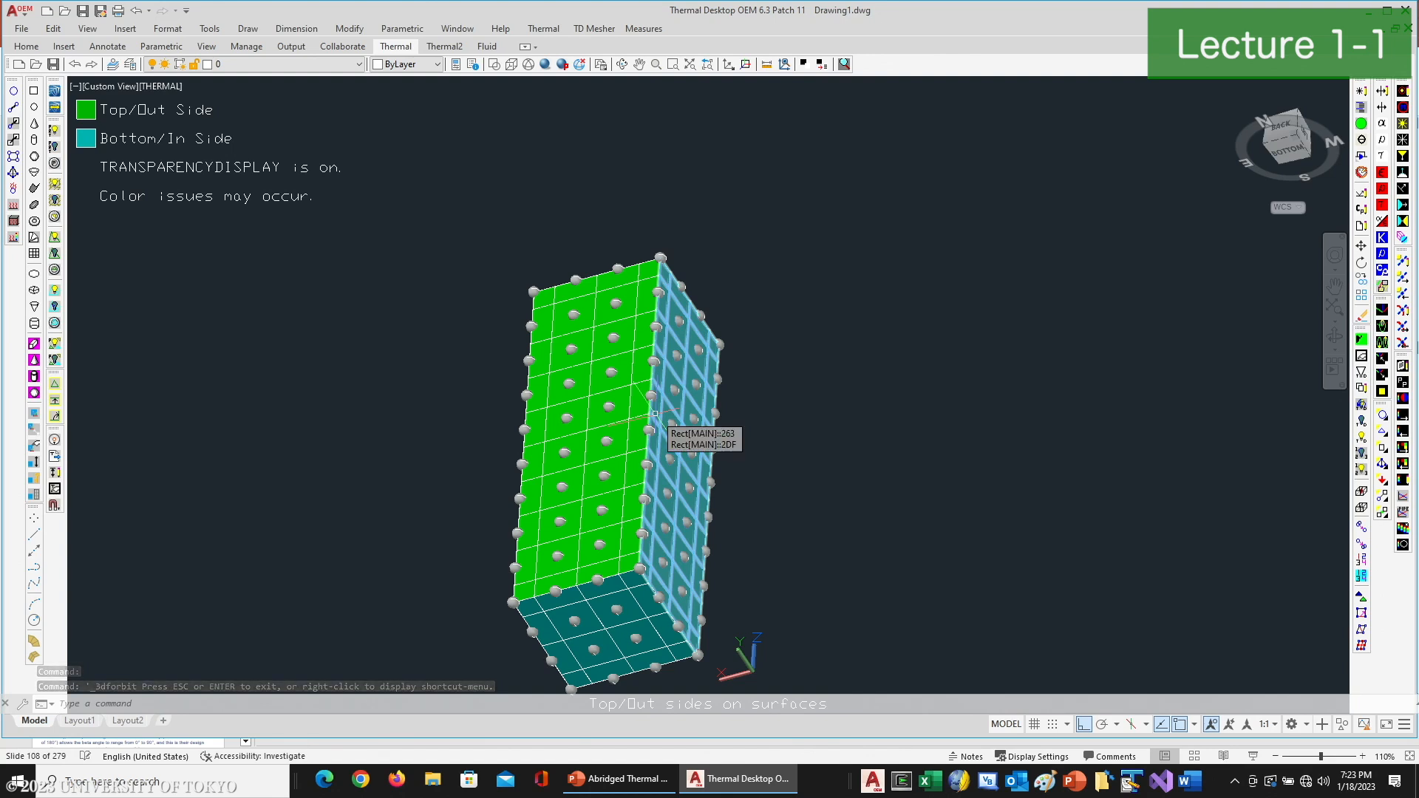
# - Mirror the box's base surface with MIRROR3D about the XY plane through its own corner, deleting the source object
pyautogui.write('mi')
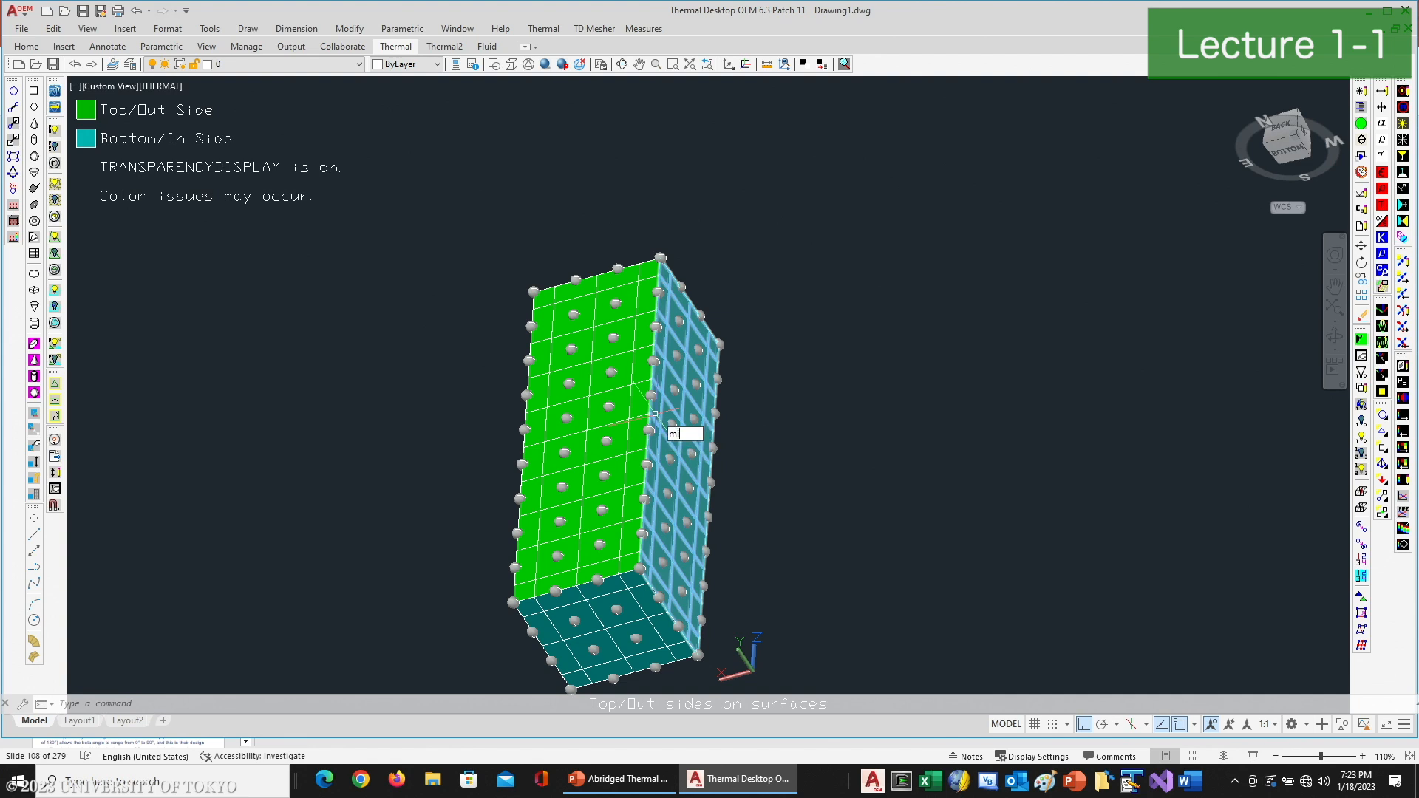
pyautogui.write('rro')
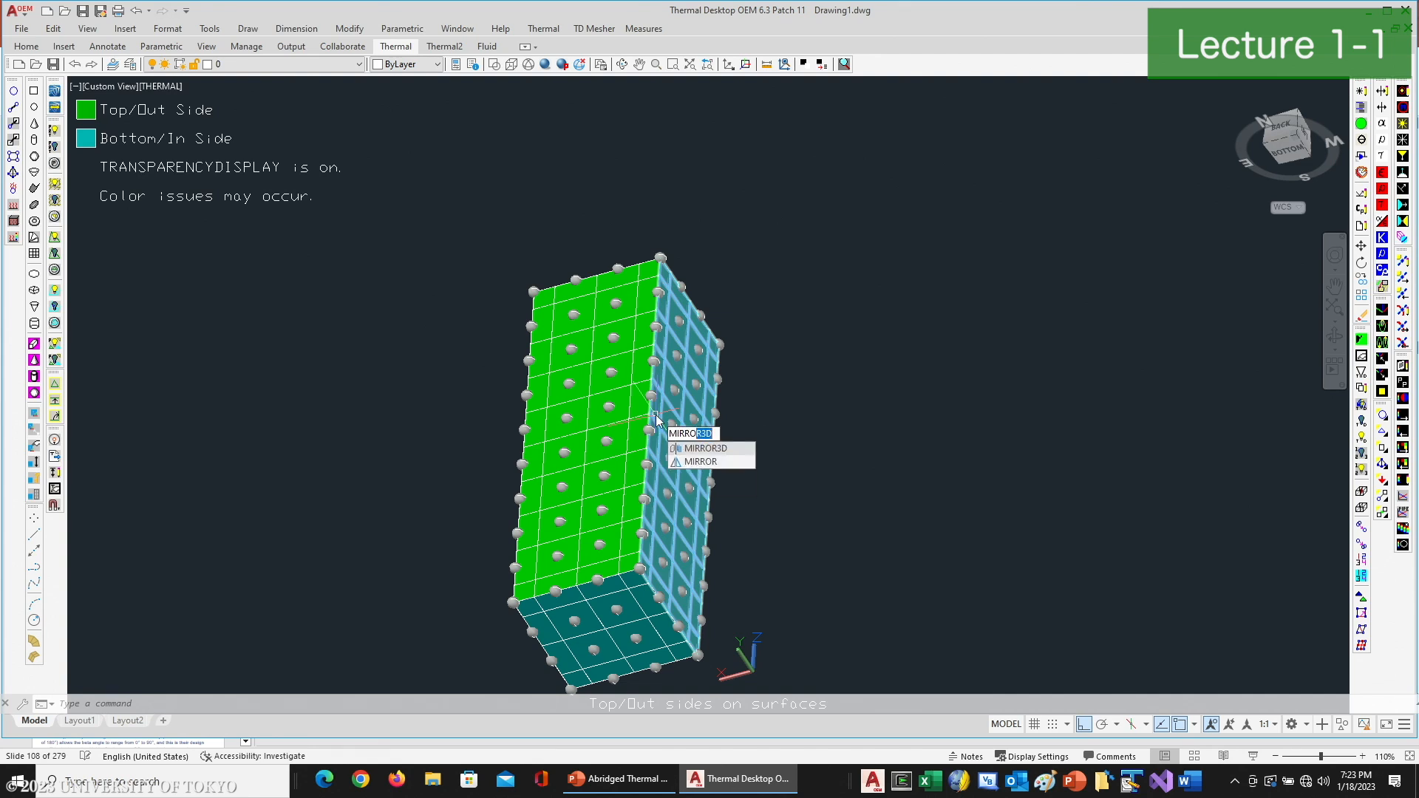
pyautogui.write('r3d')
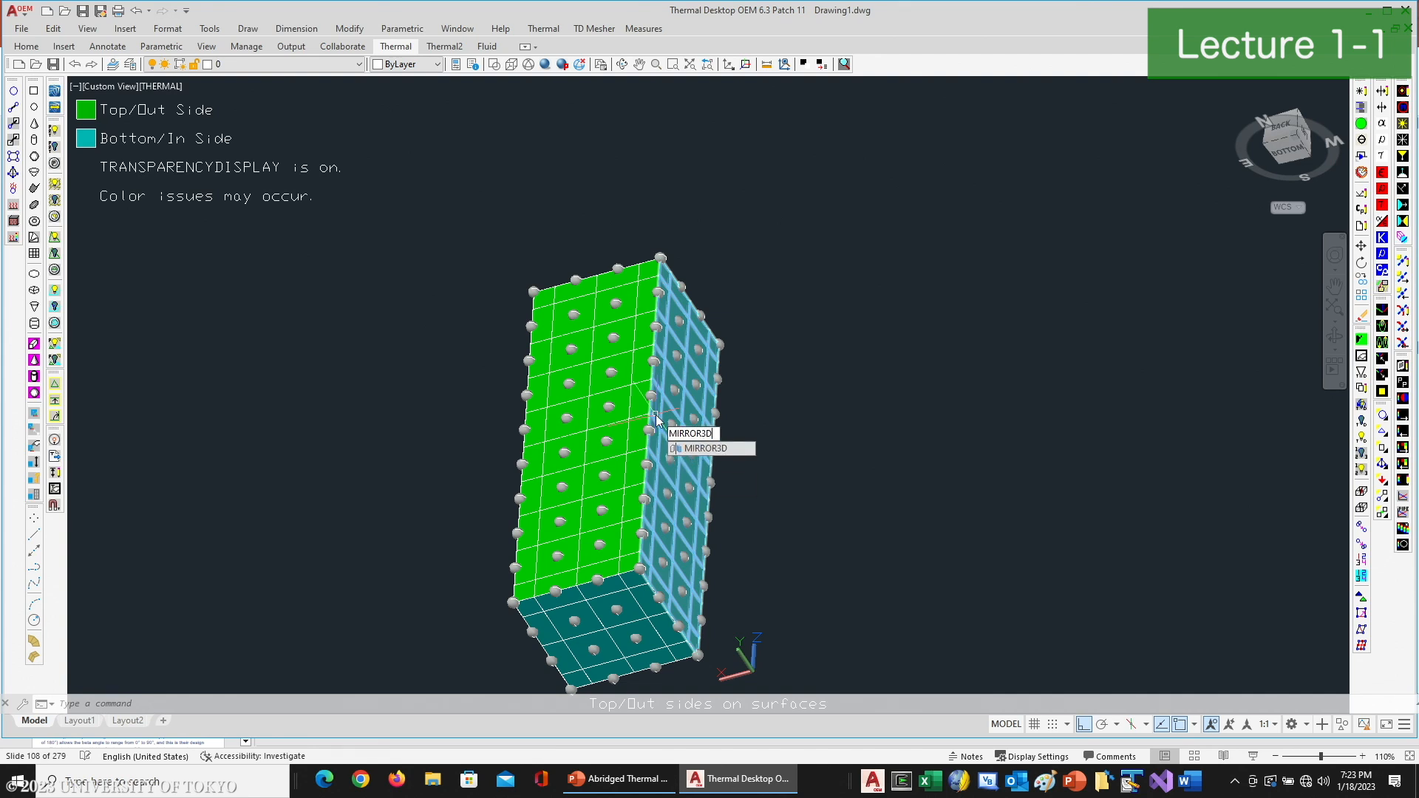
pyautogui.press('Return')
pyautogui.click(622, 596)
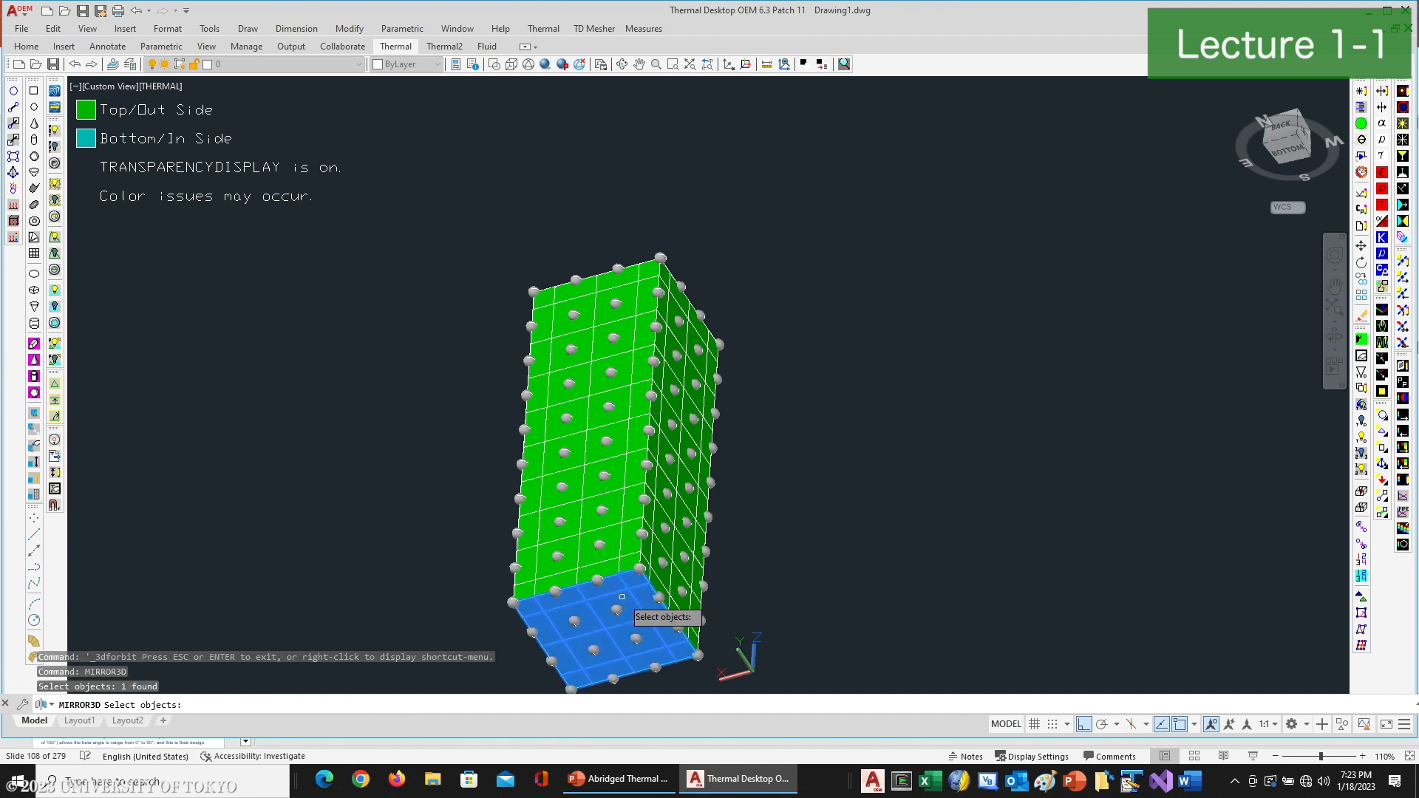
pyautogui.press('Return')
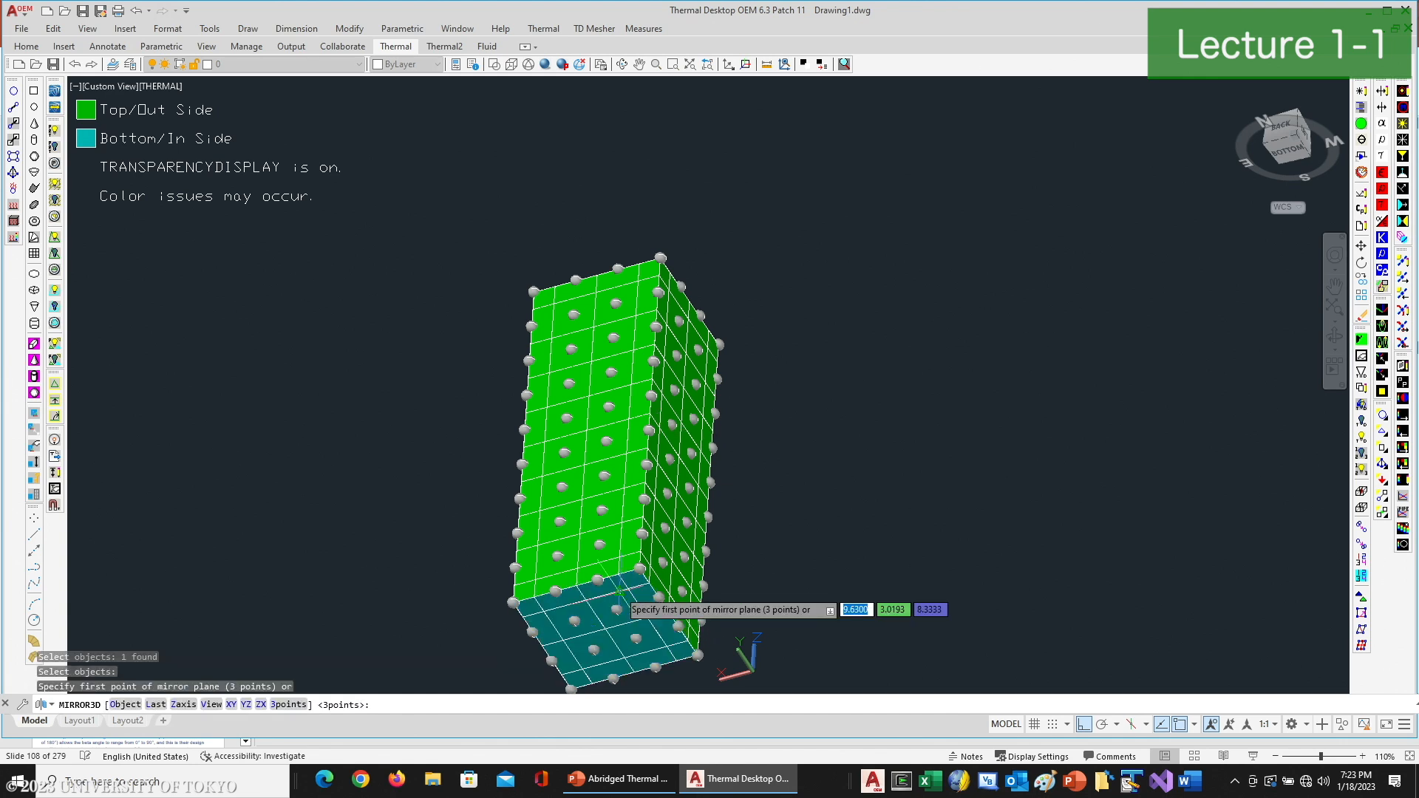
pyautogui.write('xy')
pyautogui.press('Return')
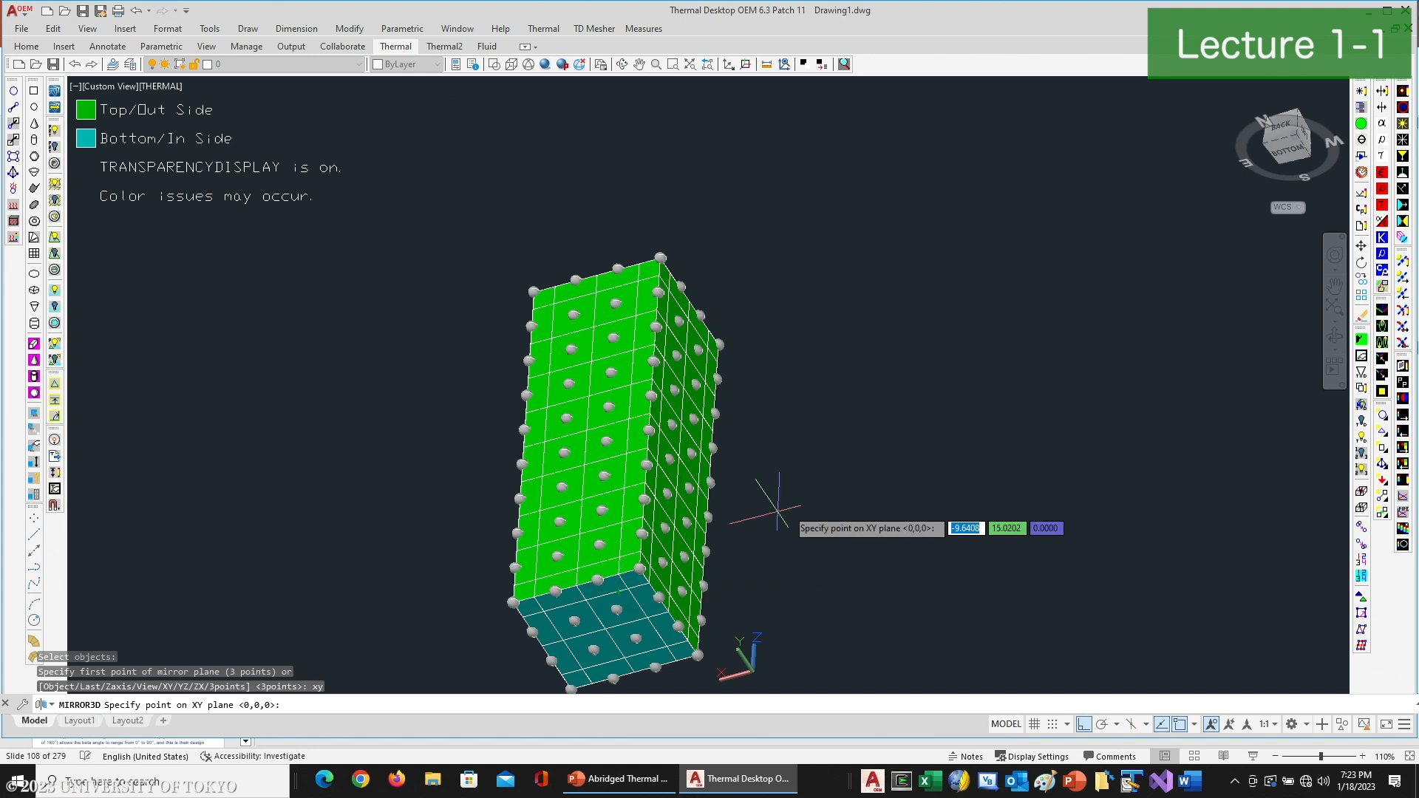
pyautogui.click(513, 602)
pyautogui.write('y')
pyautogui.press('Return')
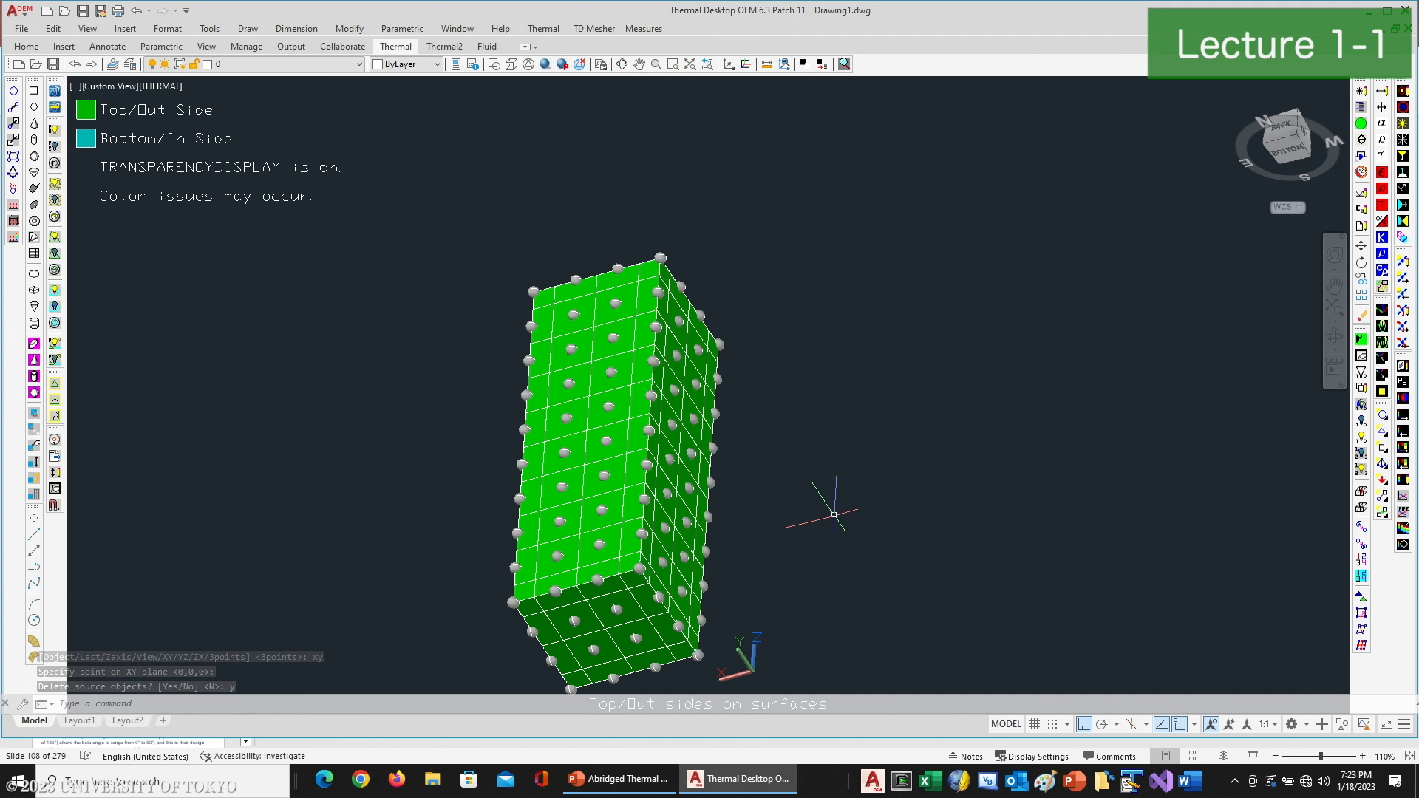
# - Run Merge Coincident Nodes on all of the box's nodes, using the 0.01 cm tolerance and keeping the first selected node
pyautogui.scroll(-2, 830, 498)
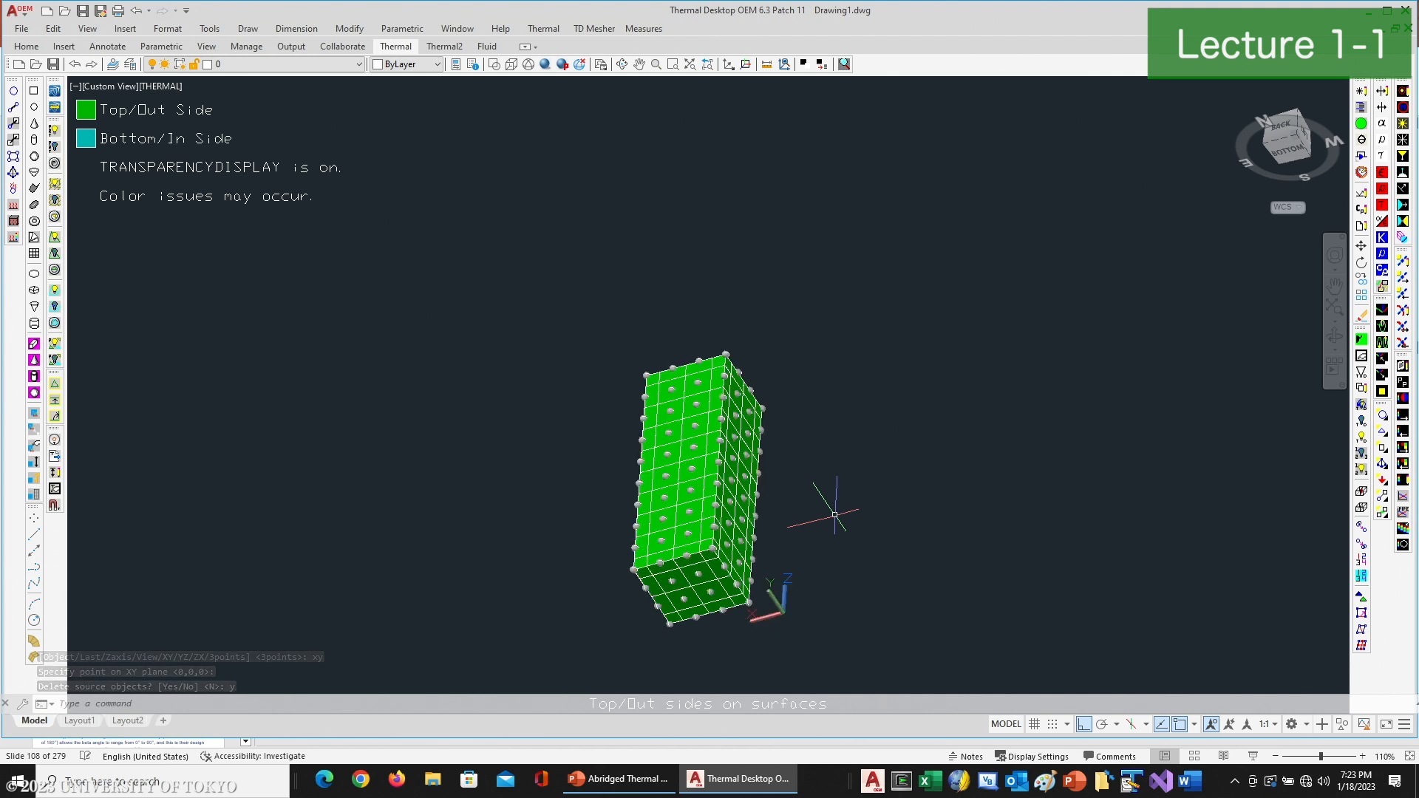
pyautogui.click(1362, 527)
pyautogui.click(563, 309)
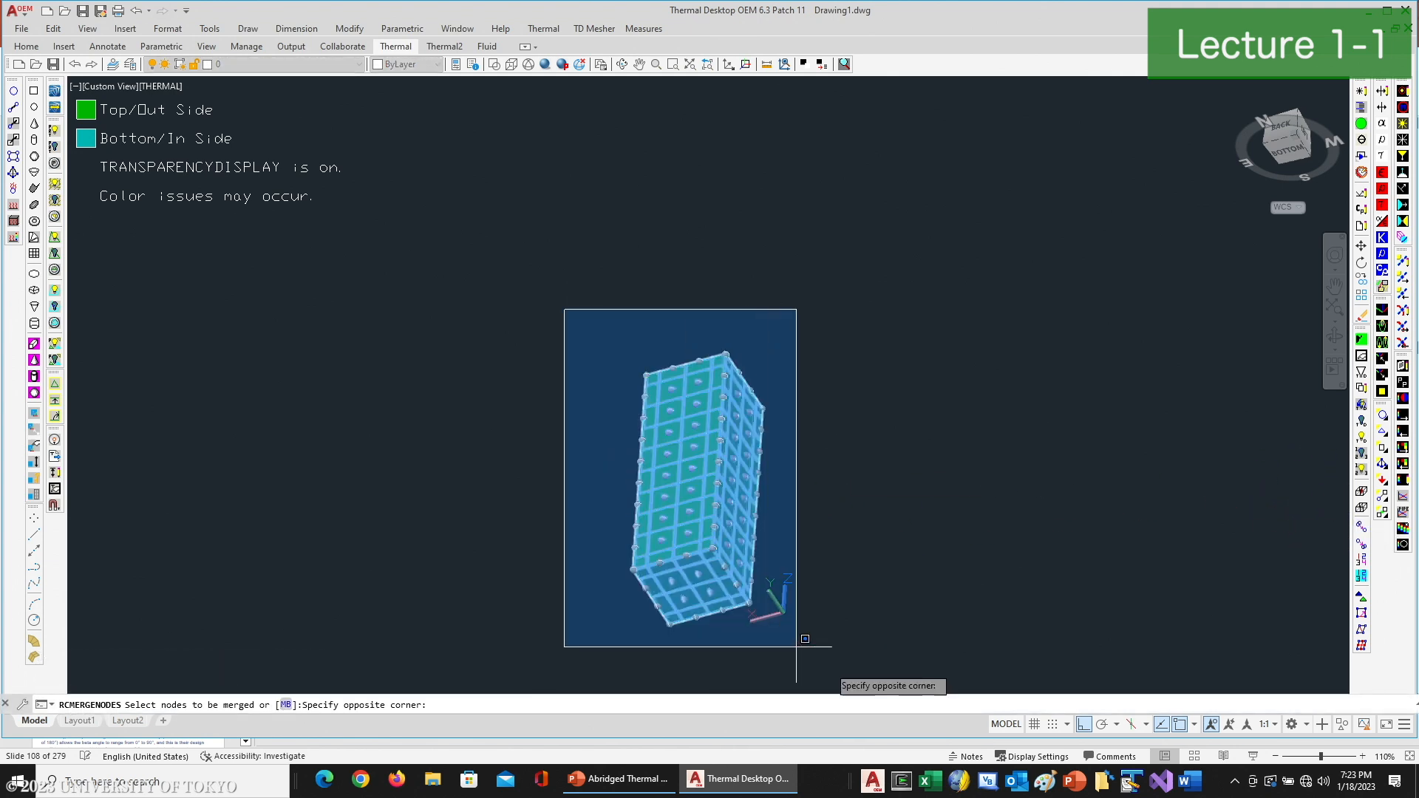
pyautogui.click(851, 665)
pyautogui.press('Return')
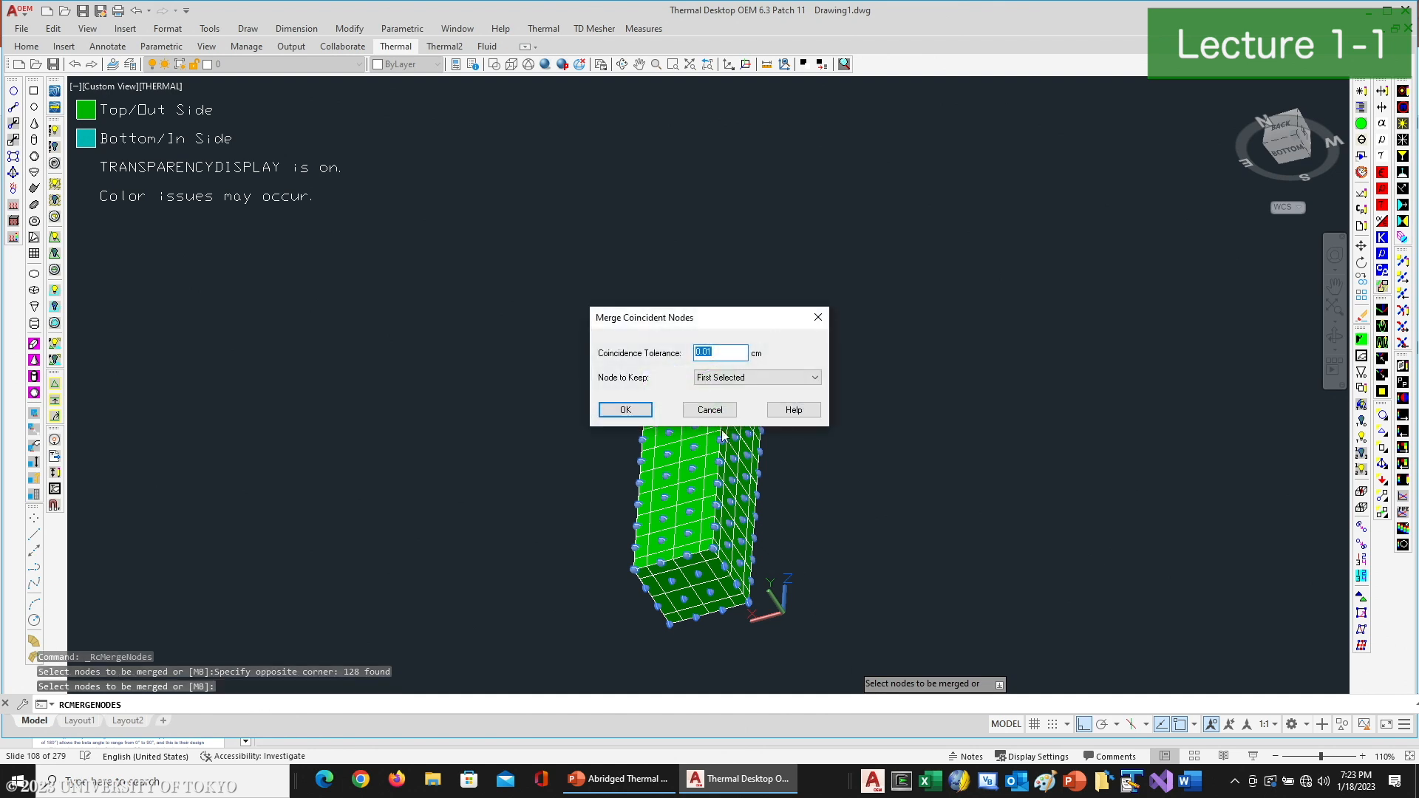
pyautogui.click(605, 410)
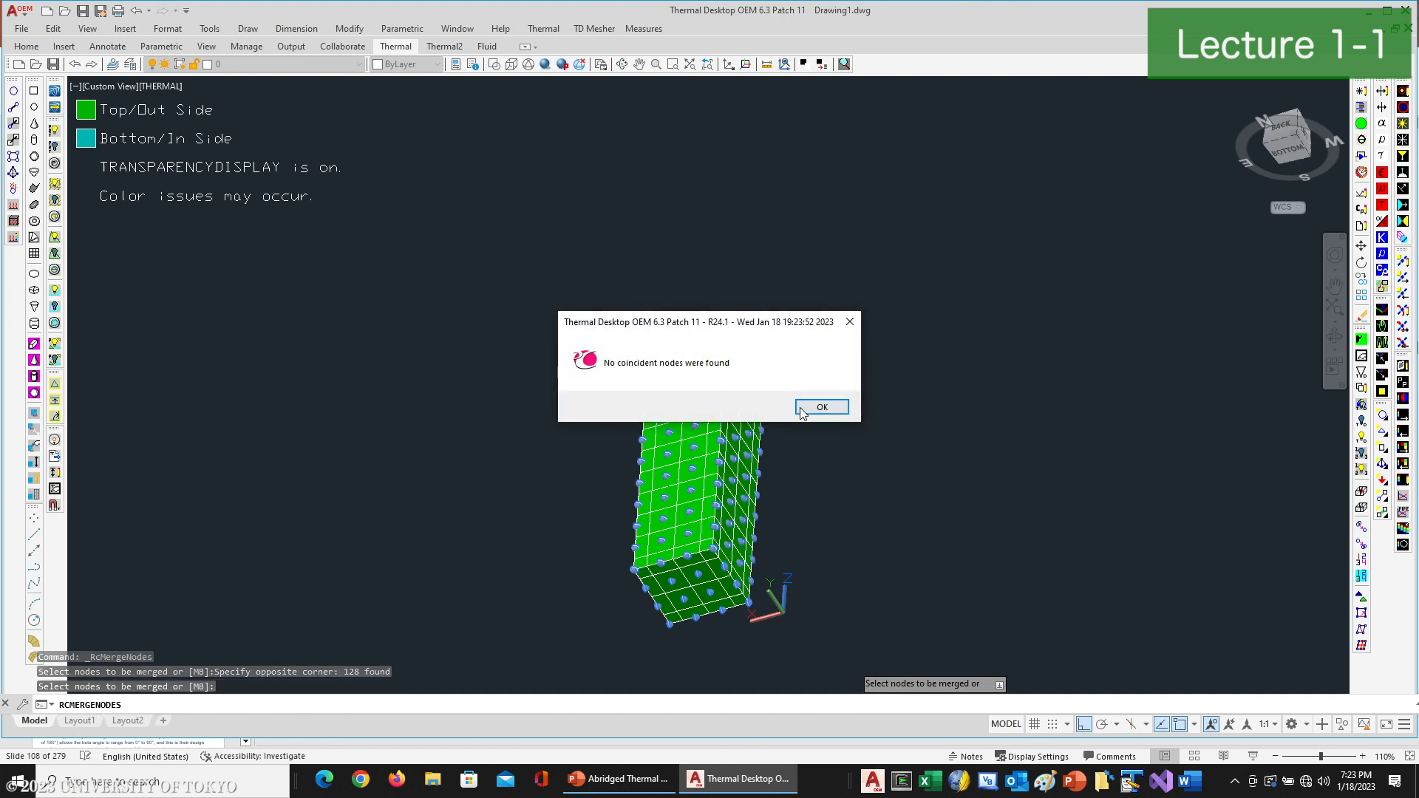
pyautogui.click(822, 407)
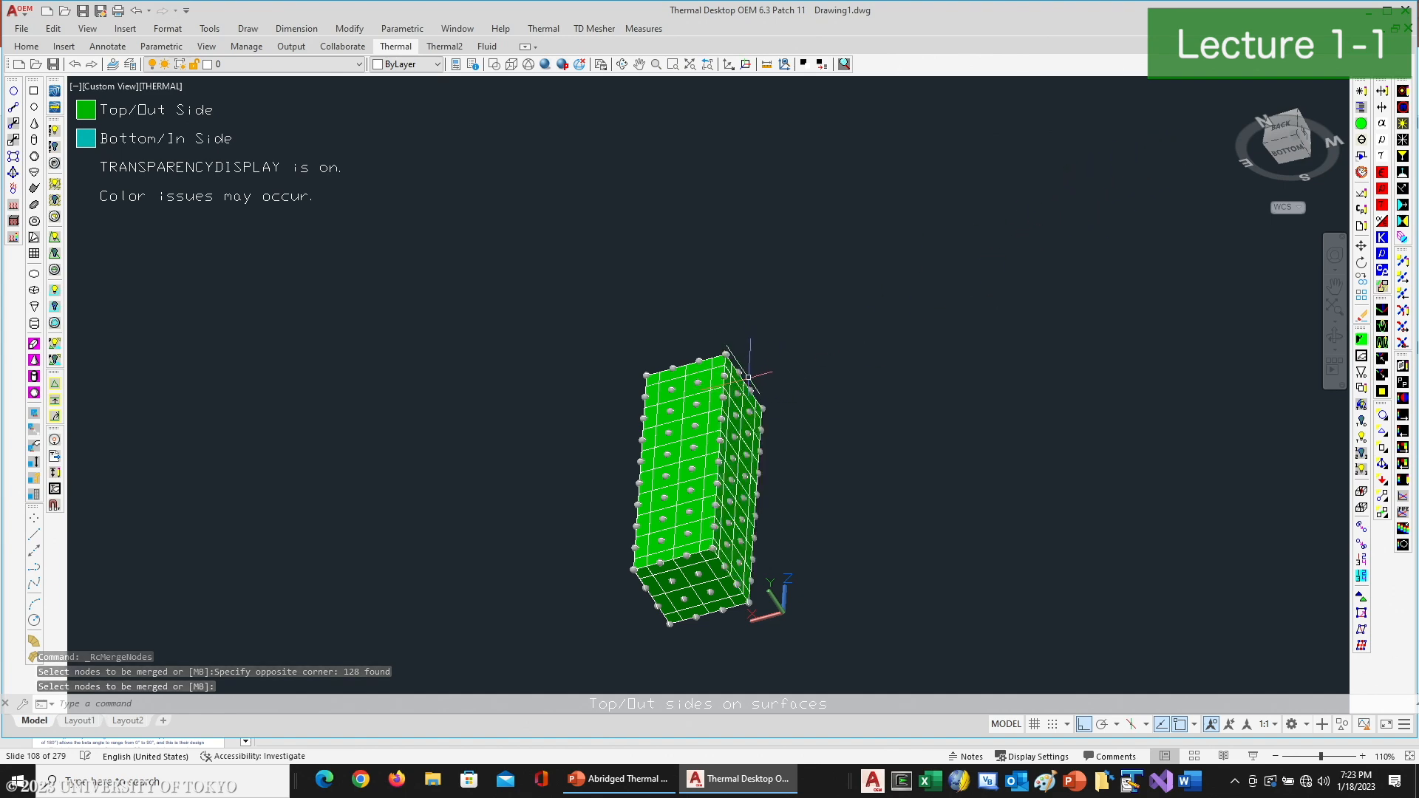
# - Copy the box's front surface twice: once sharing its far vertical edge, and once clear of the box on the opposite side
pyautogui.click(621, 64)
pyautogui.moveTo(665, 370); pyautogui.dragTo(536, 314)
pyautogui.rightClick(620, 301)
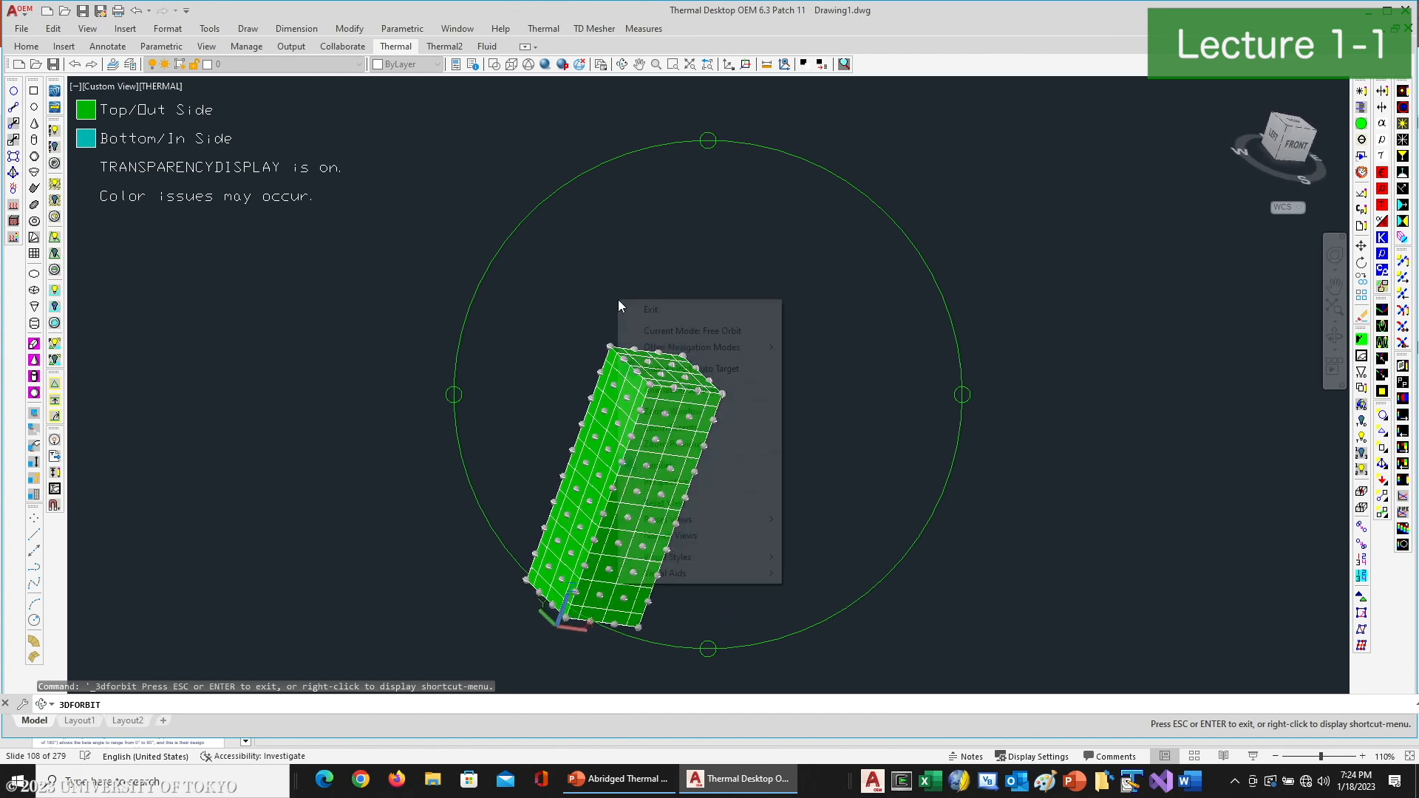
pyautogui.click(650, 310)
pyautogui.write('co')
pyautogui.press('Return')
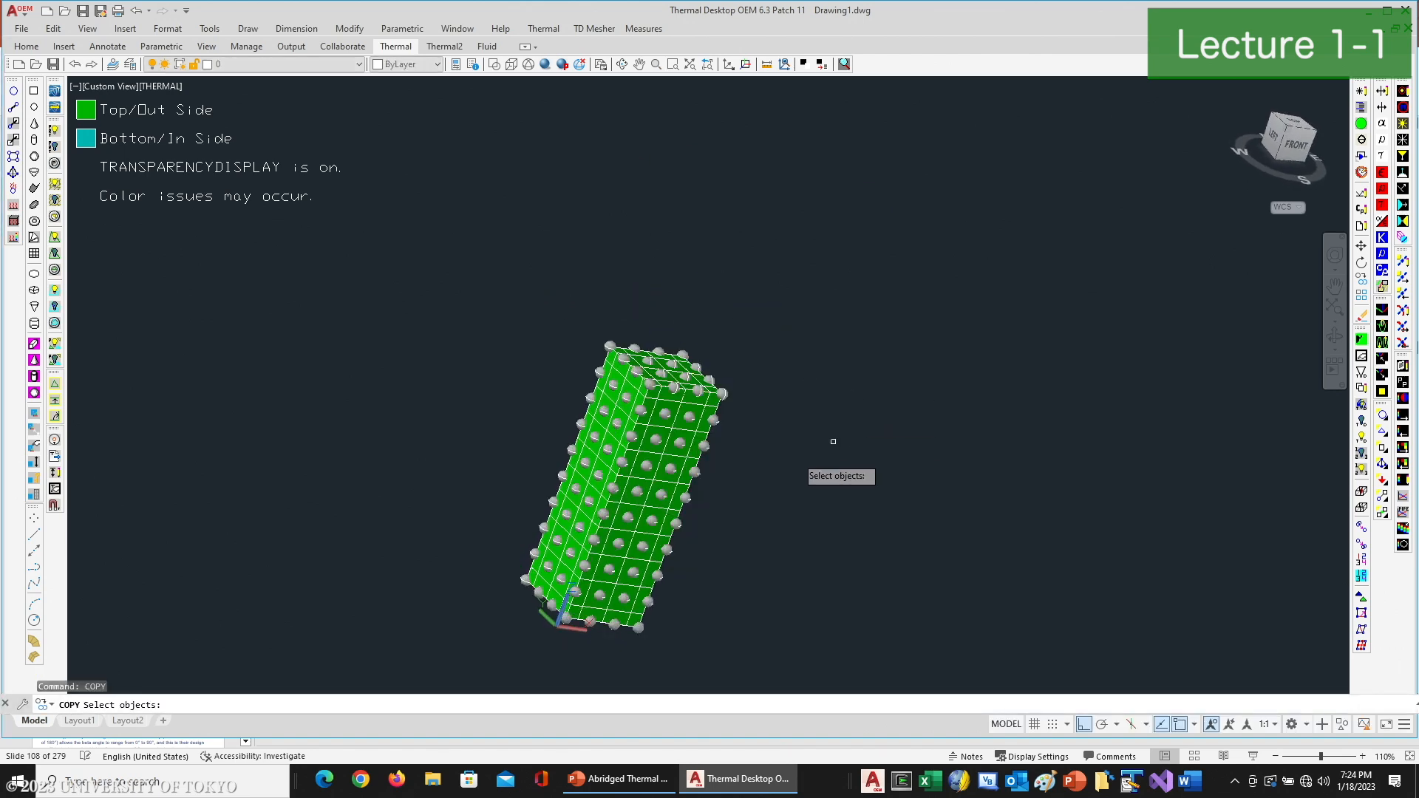
pyautogui.press('Return')
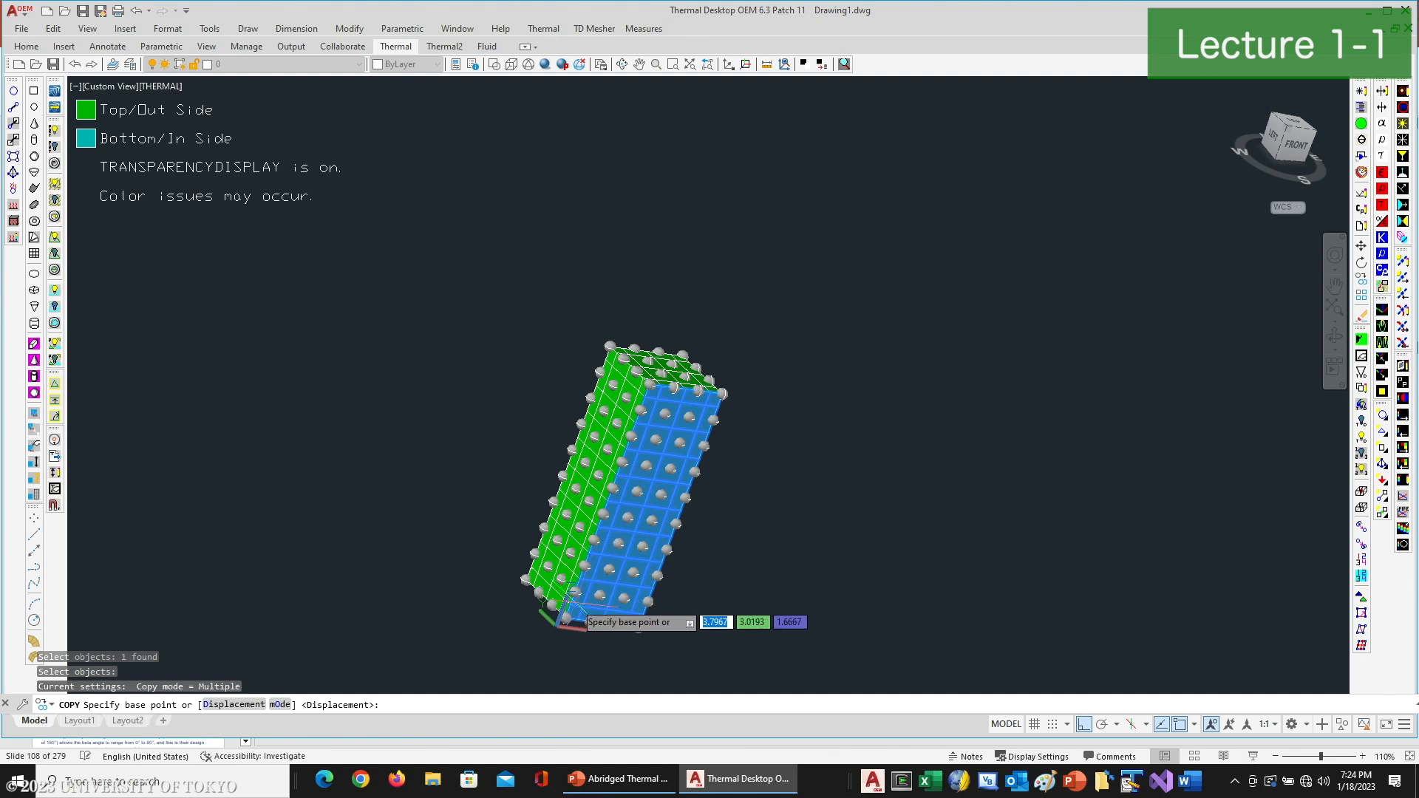
pyautogui.click(563, 621)
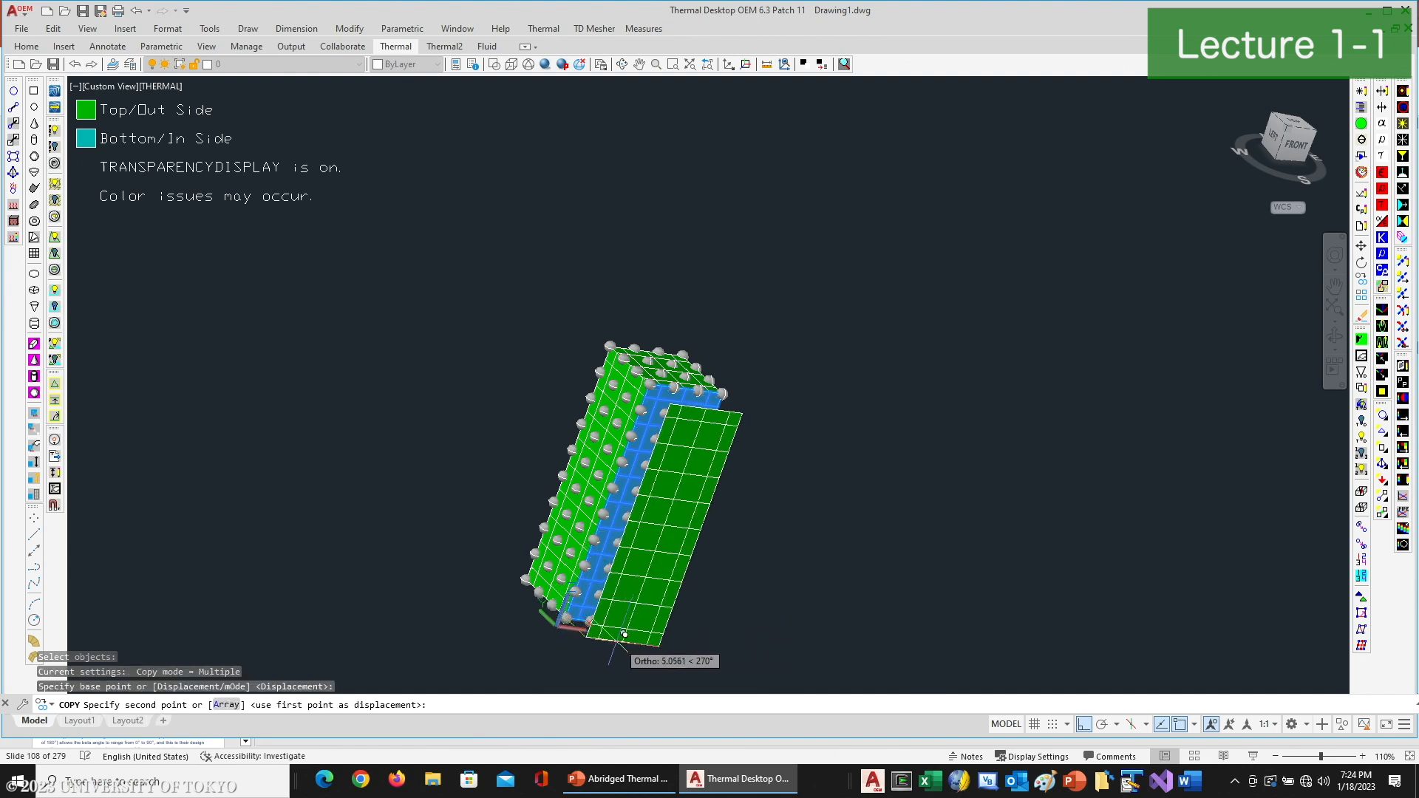
pyautogui.click(646, 623)
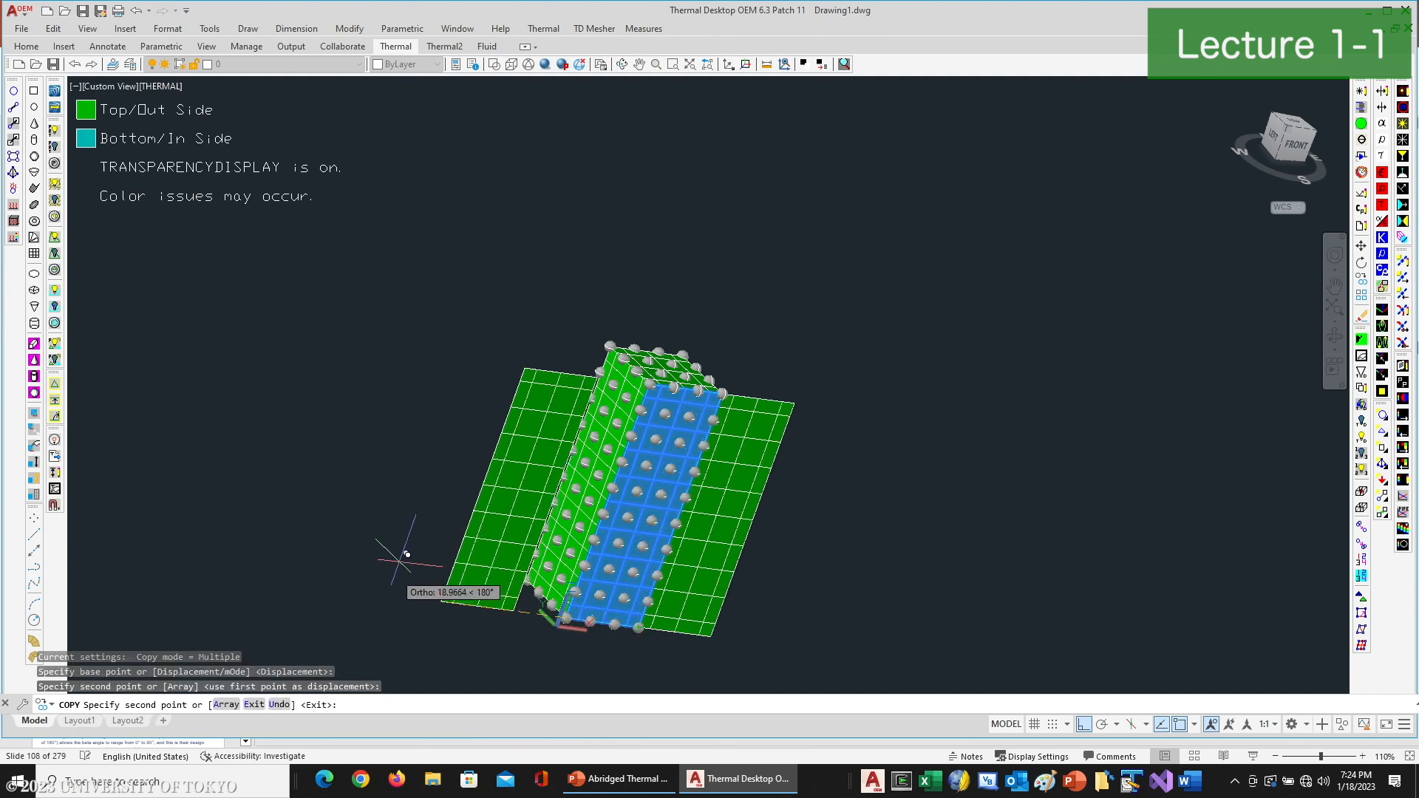
pyautogui.click(278, 548)
pyautogui.press('Return')
# - Move the detached panel by its upper inner corner onto the box's upper front corner so it extends outward as a wing
pyautogui.write('move')
pyautogui.press('Return')
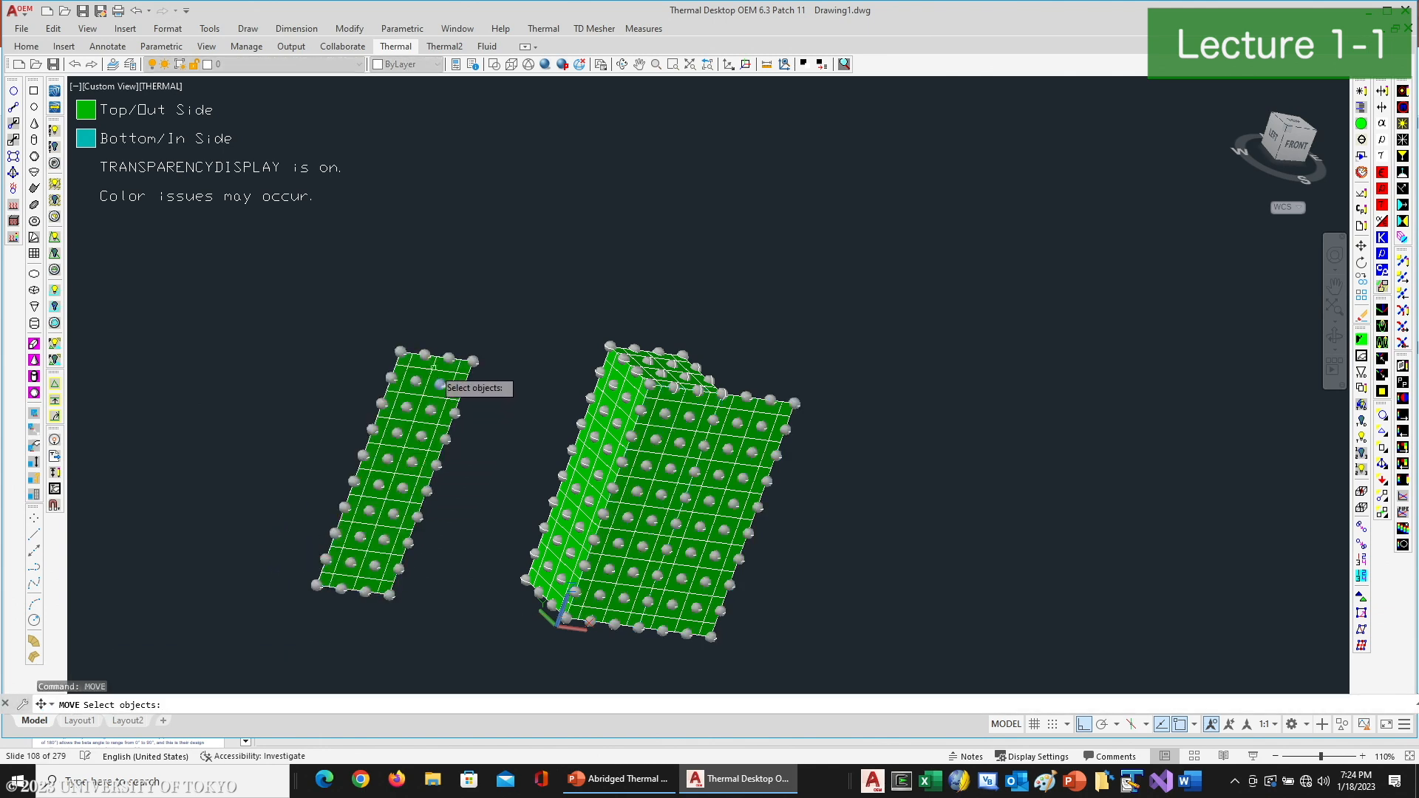
pyautogui.click(428, 386)
pyautogui.press('Return')
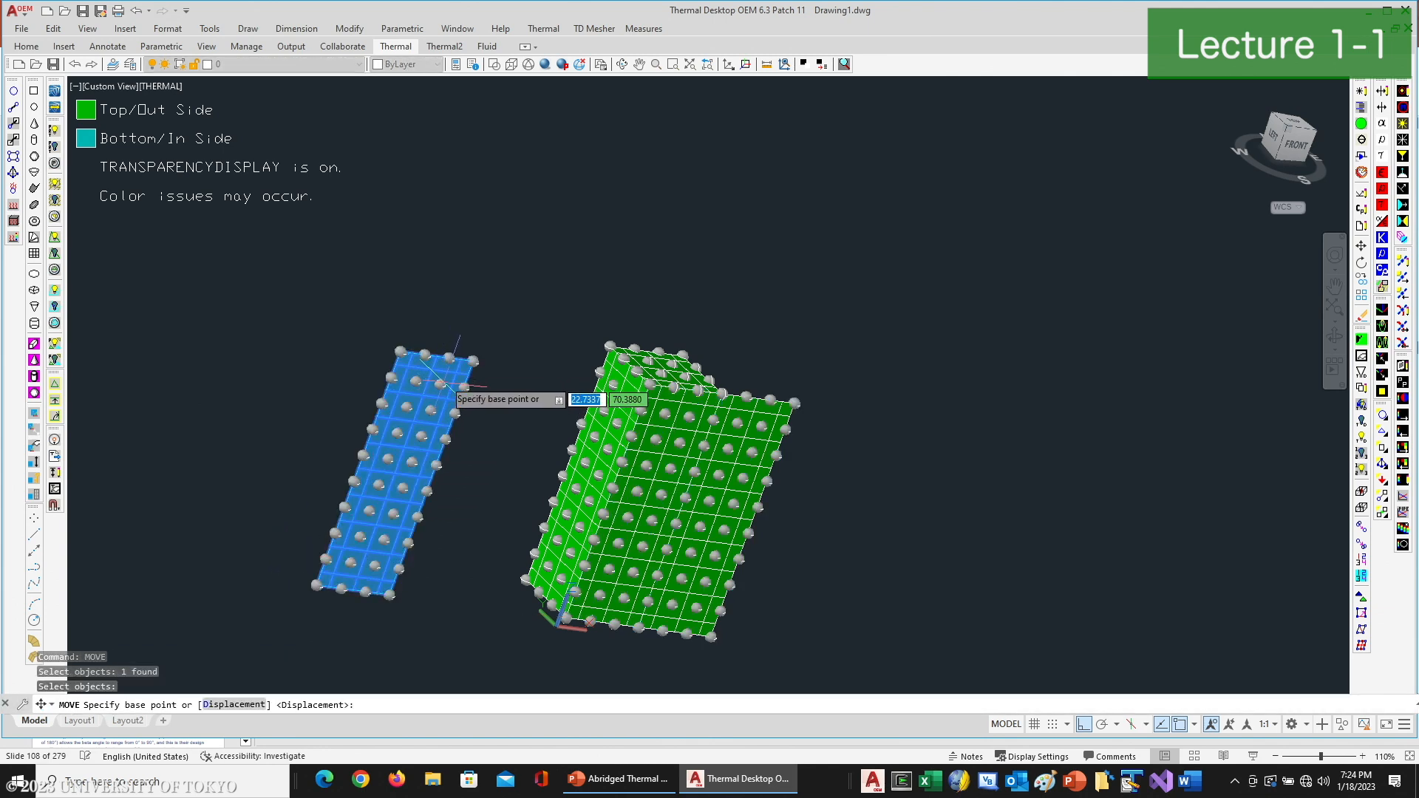
pyautogui.click(473, 362)
pyautogui.scroll(3, 590, 350)
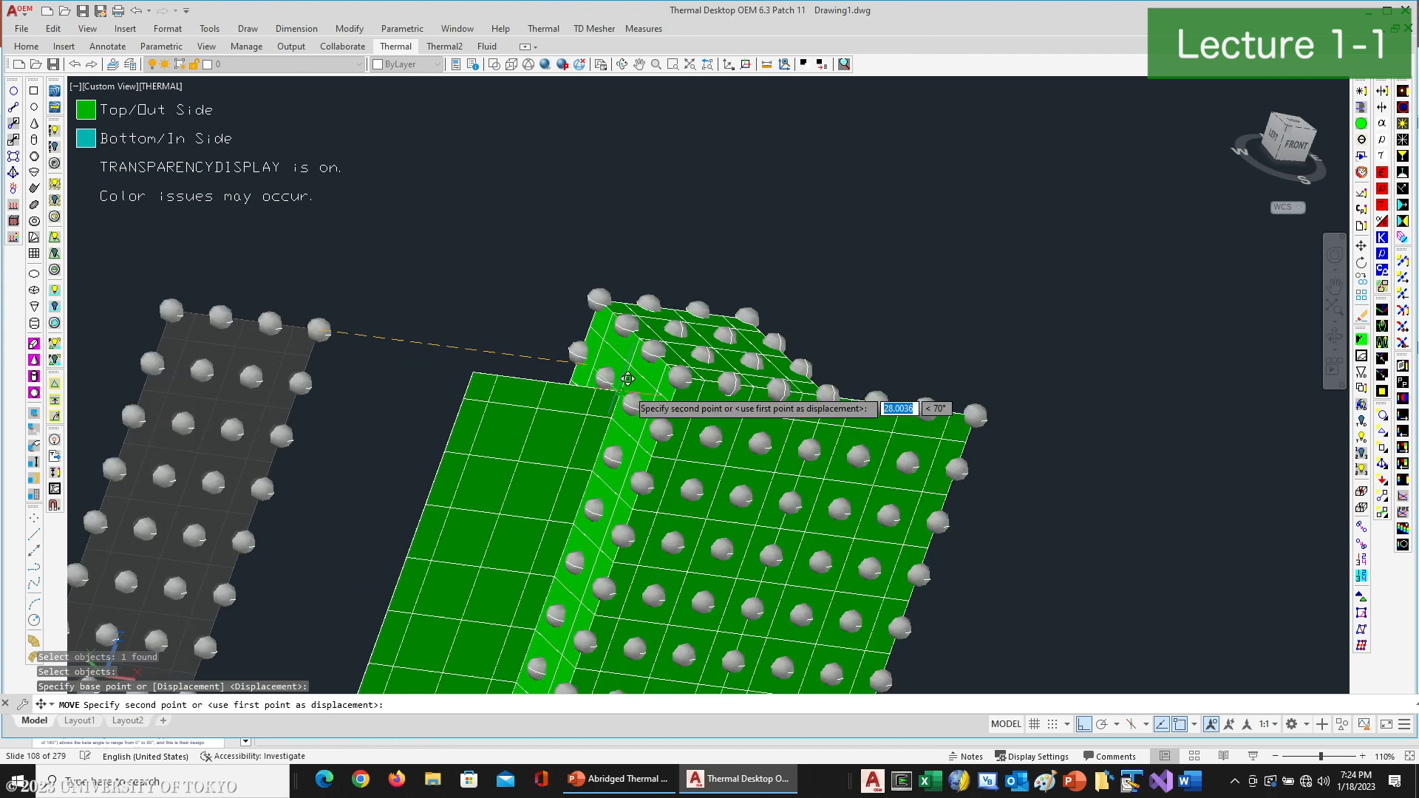
pyautogui.click(680, 377)
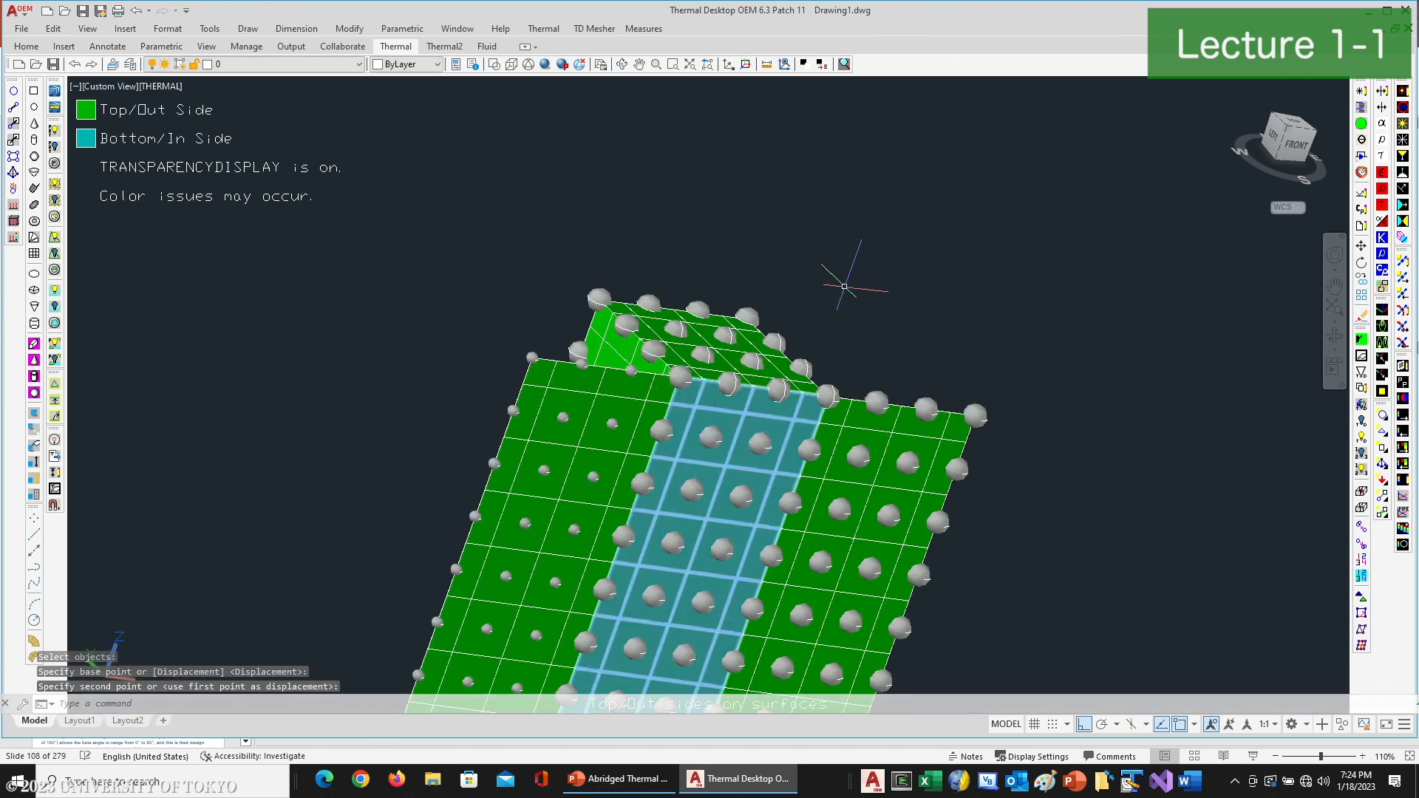
pyautogui.scroll(-2, 901, 326)
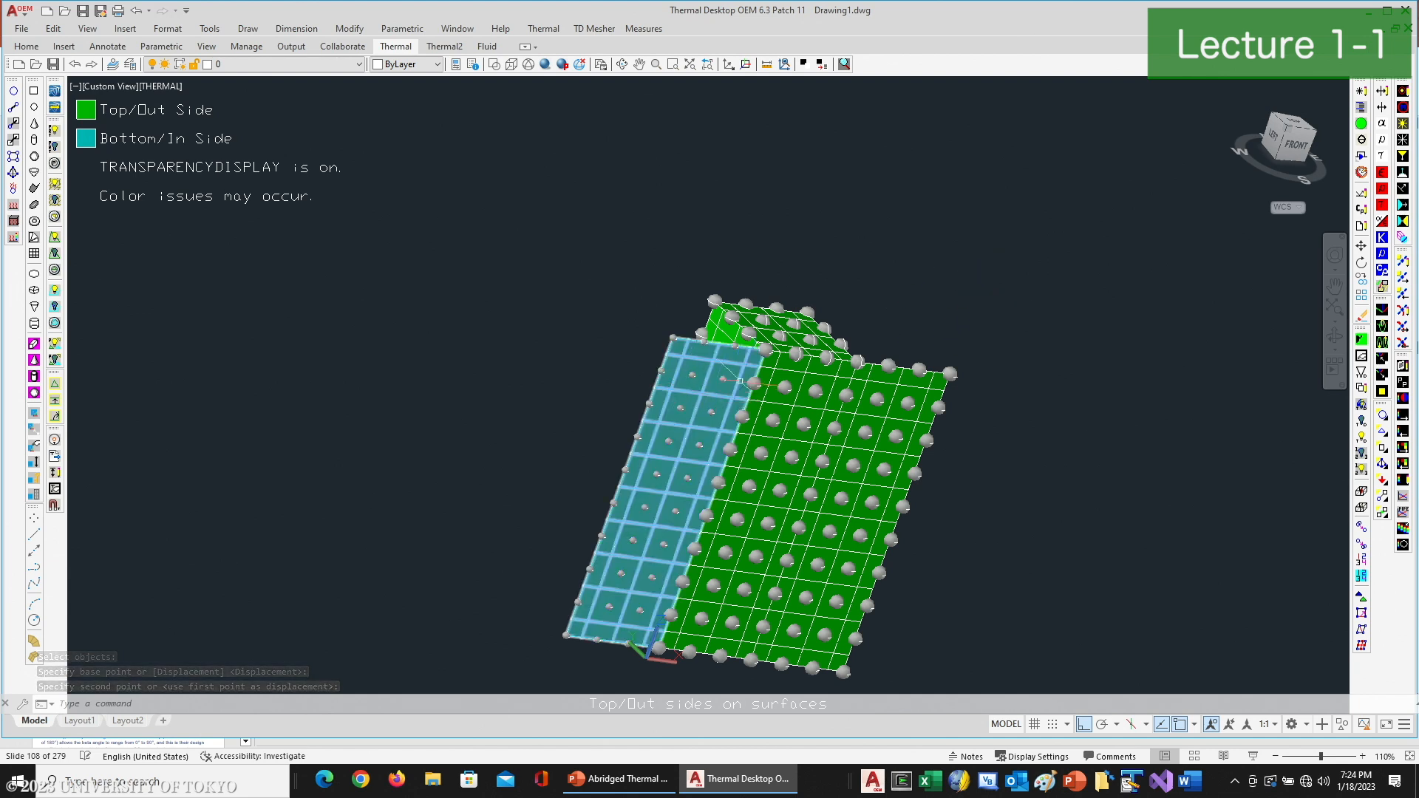
# - Edit the two wing panels together and set their node submodel to ARRAYS for both sides
pyautogui.click(718, 354)
pyautogui.click(912, 380)
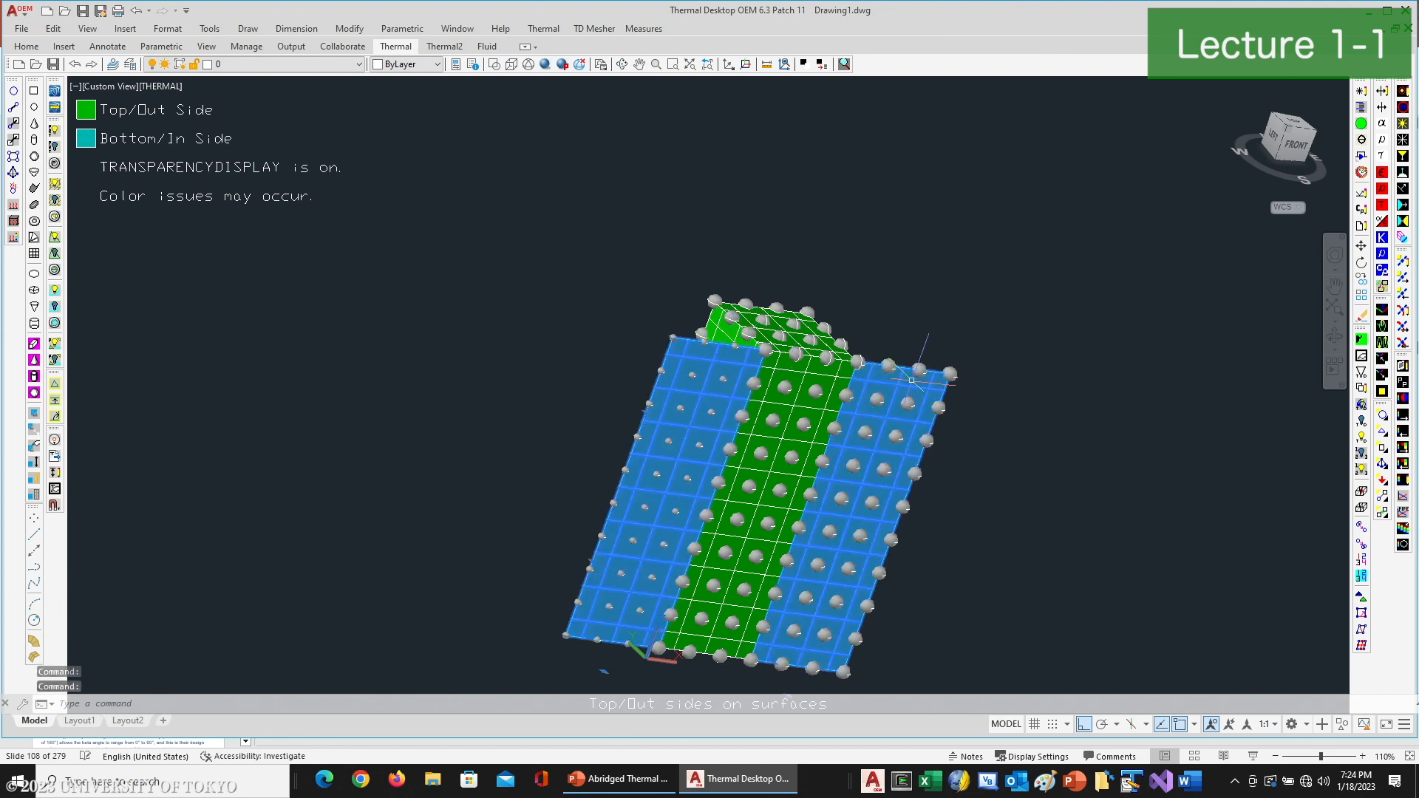
pyautogui.press('Escape')
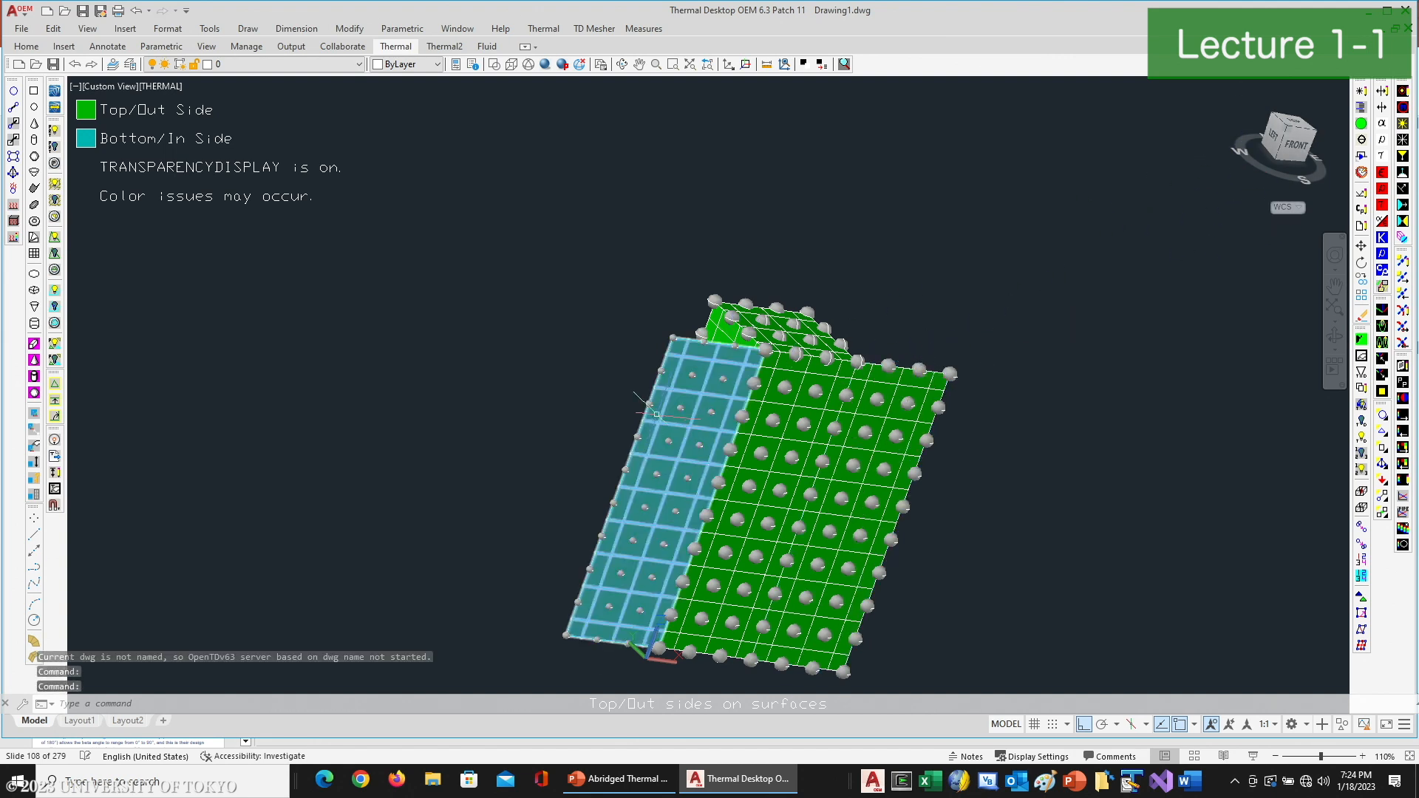
pyautogui.click(694, 355)
pyautogui.click(927, 383)
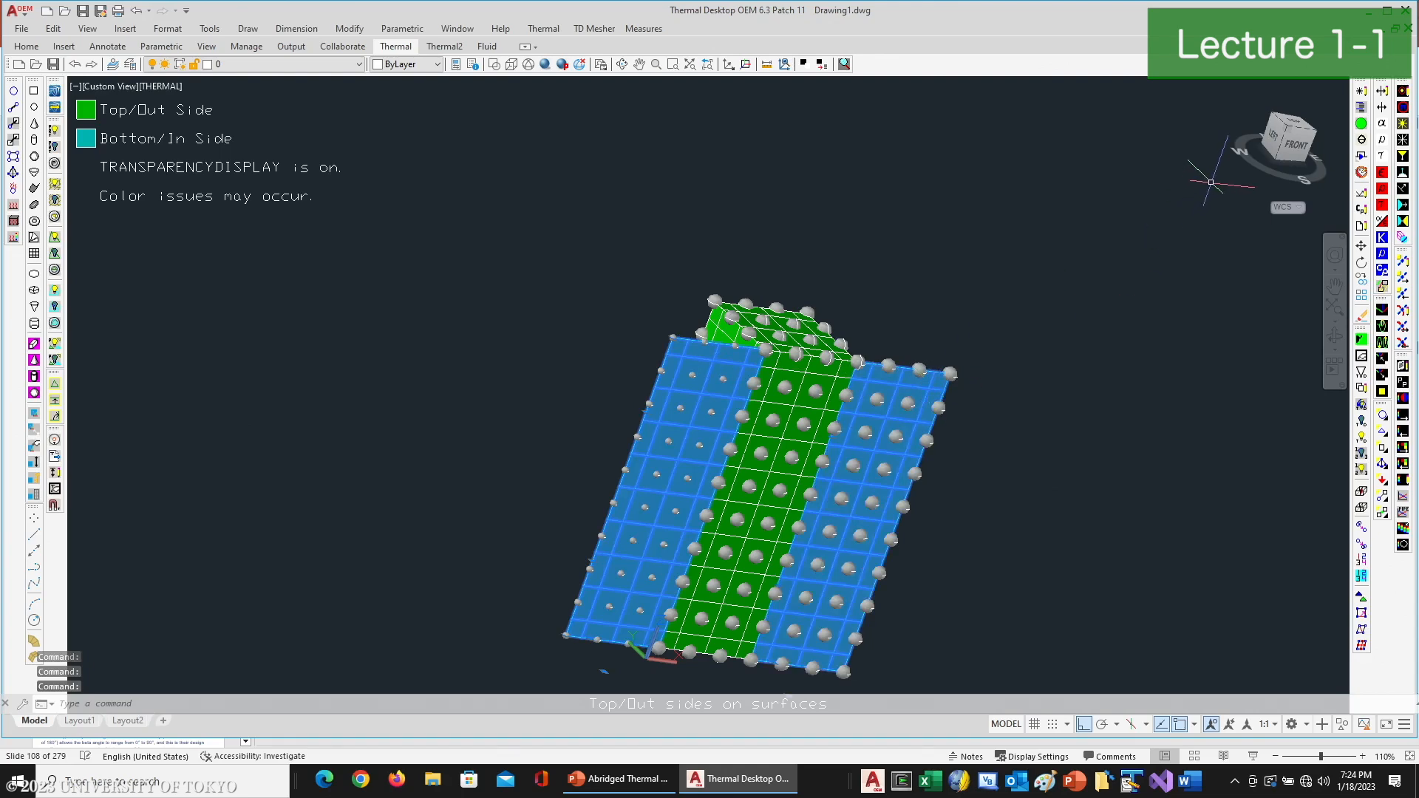
pyautogui.click(1353, 92)
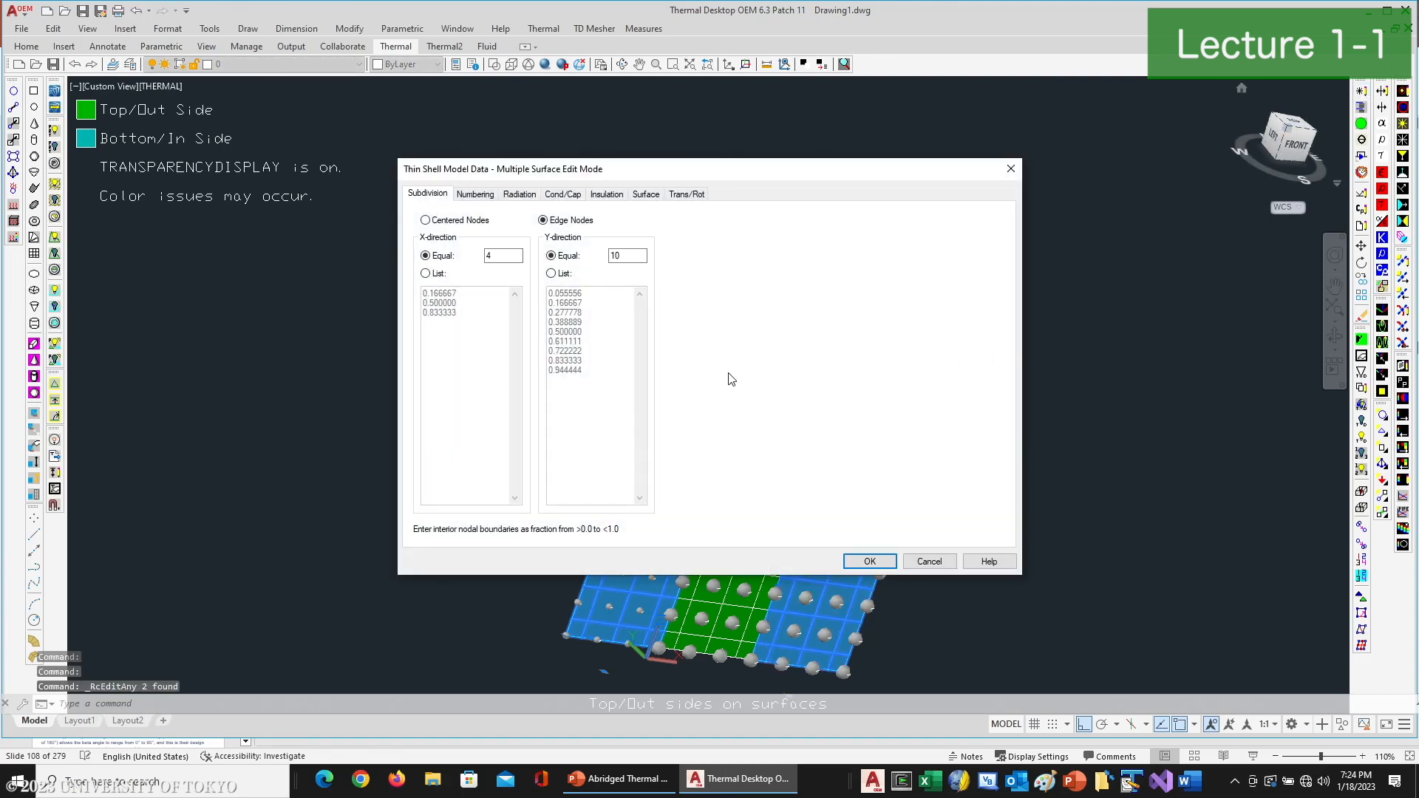
pyautogui.click(488, 195)
pyautogui.doubleClick(537, 286)
pyautogui.write('ARRAYS')
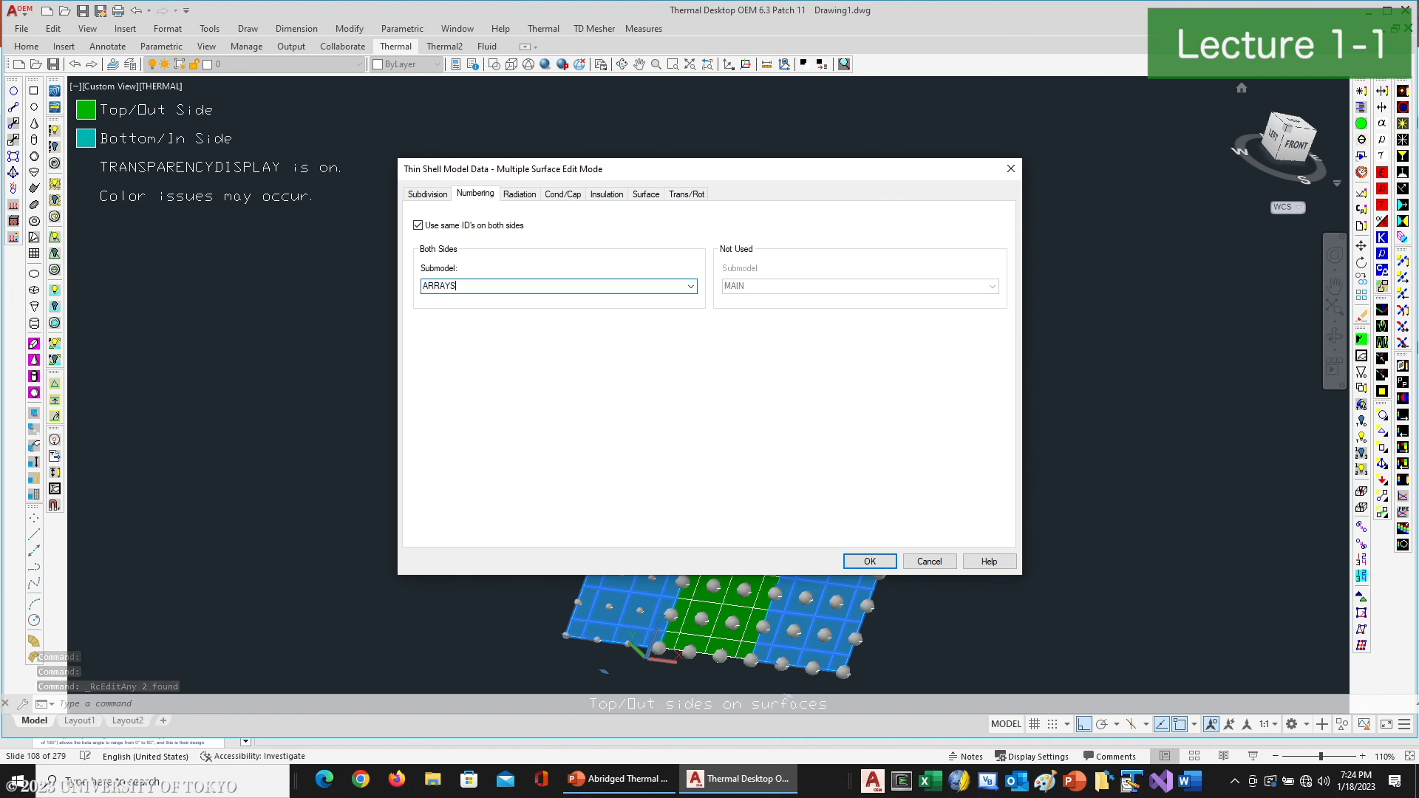
# - Set the panels' optical properties to SC_SolarArray on the top/out side and SC_WhitePaint on the bottom/in side
pyautogui.click(533, 196)
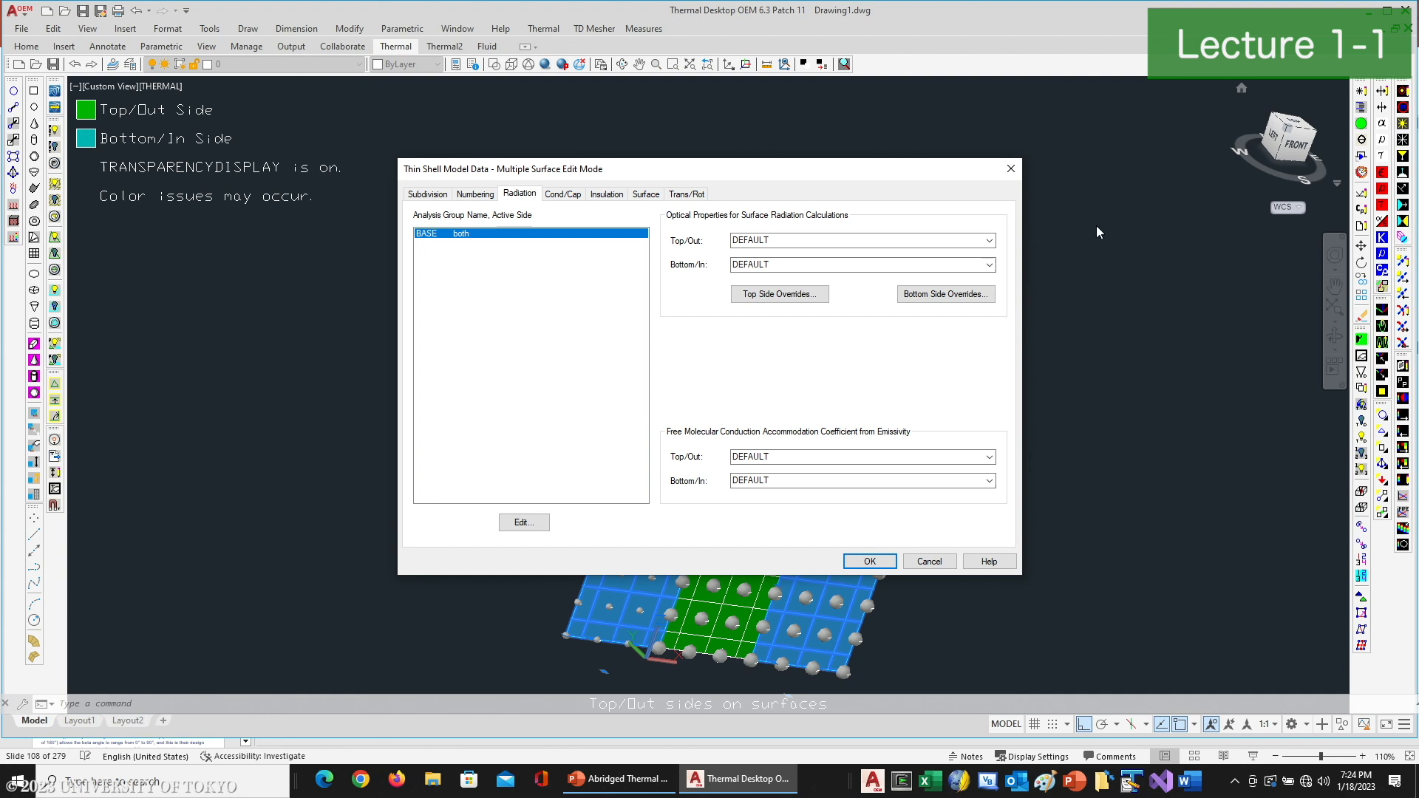
pyautogui.click(990, 241)
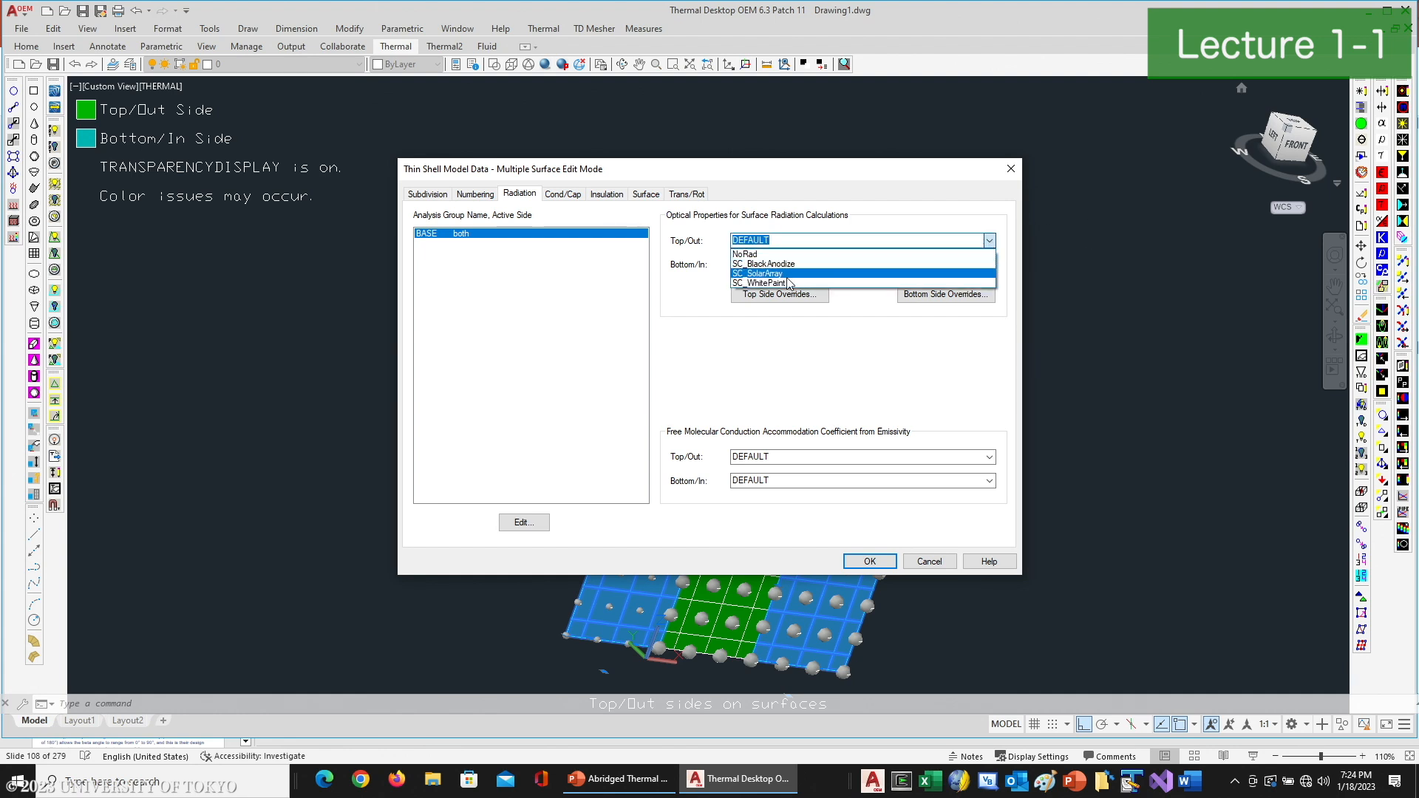
pyautogui.click(786, 275)
pyautogui.click(975, 265)
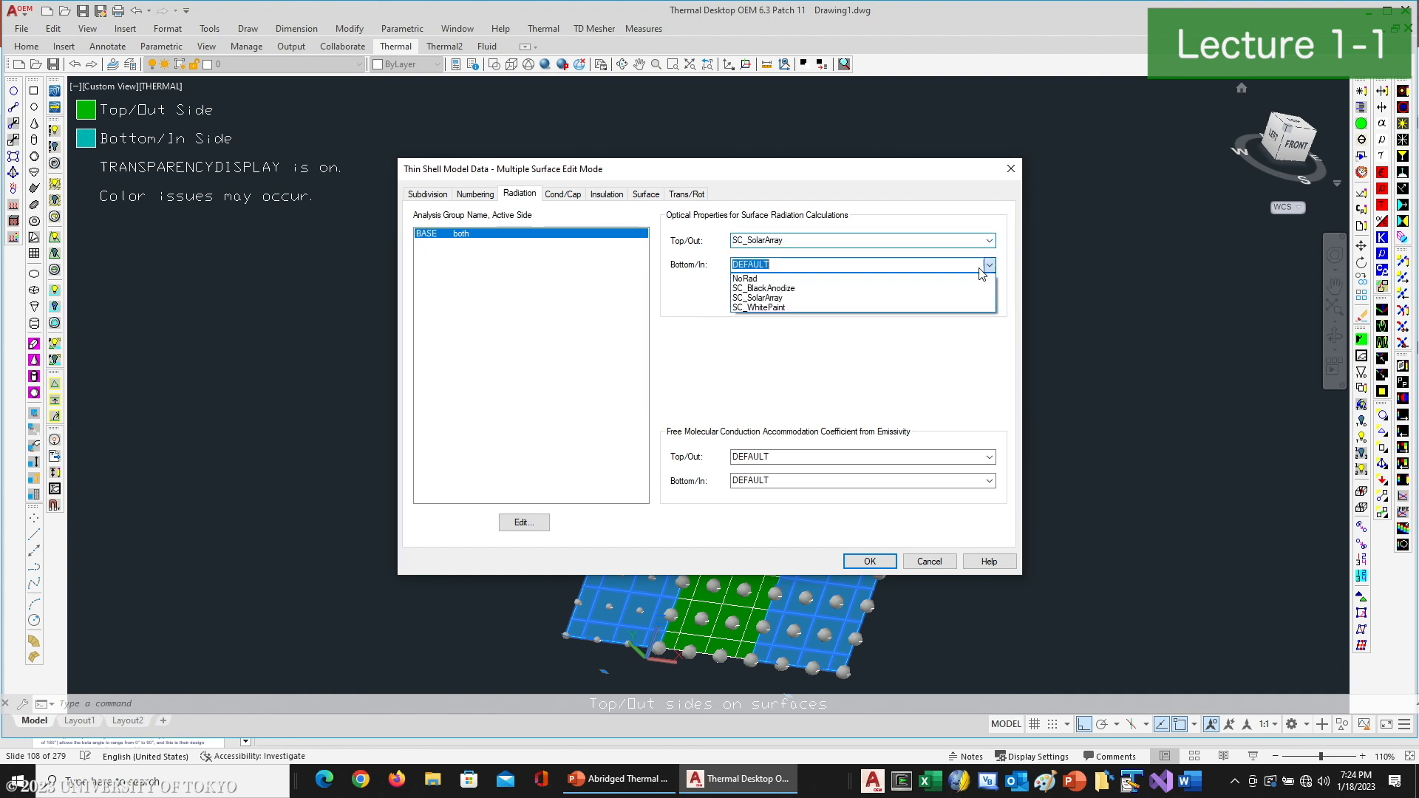
pyautogui.click(813, 306)
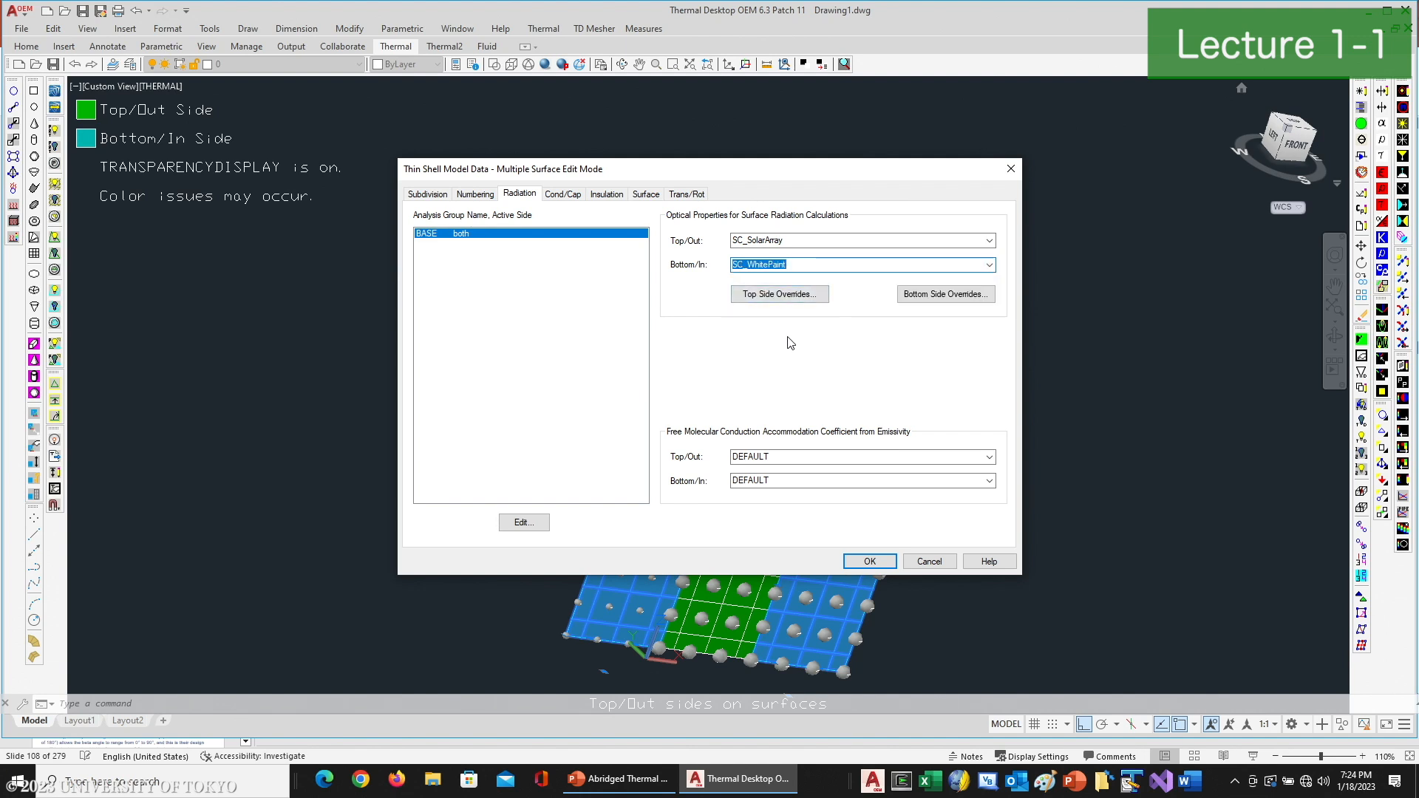
# - Set the wing panels' conduction submodel to ARRAYS and their material to SC_Aluminum
pyautogui.click(566, 194)
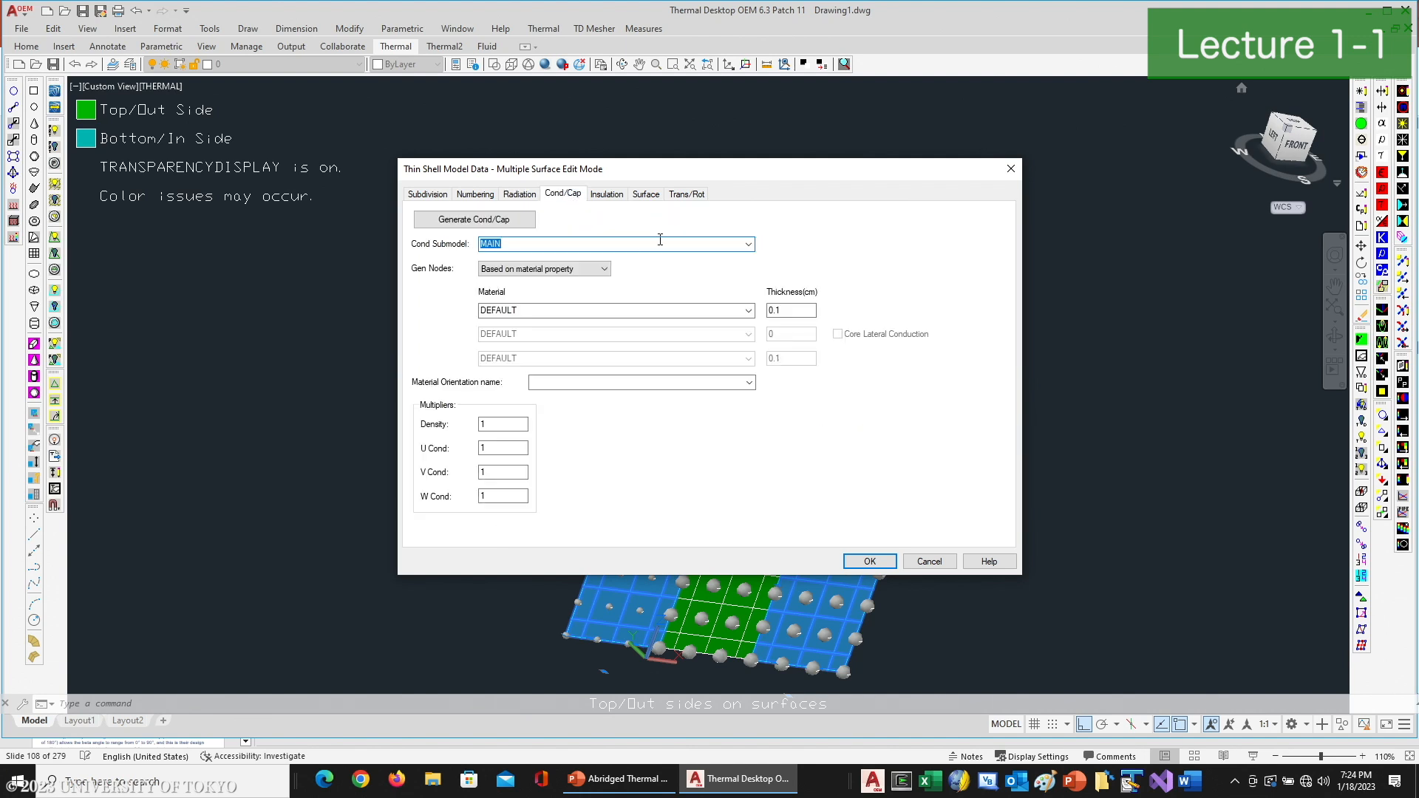
pyautogui.click(749, 244)
pyautogui.click(554, 257)
pyautogui.click(749, 311)
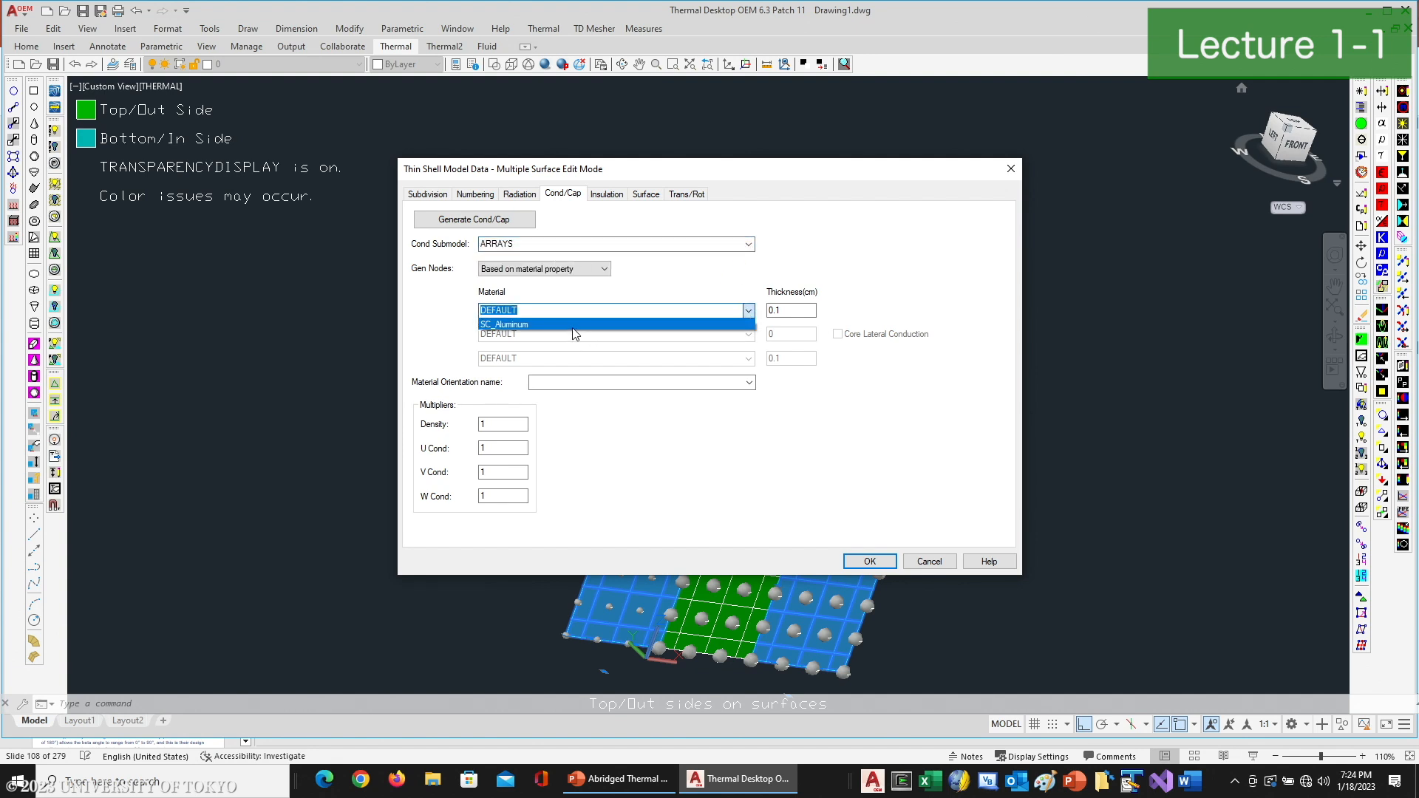
pyautogui.click(572, 326)
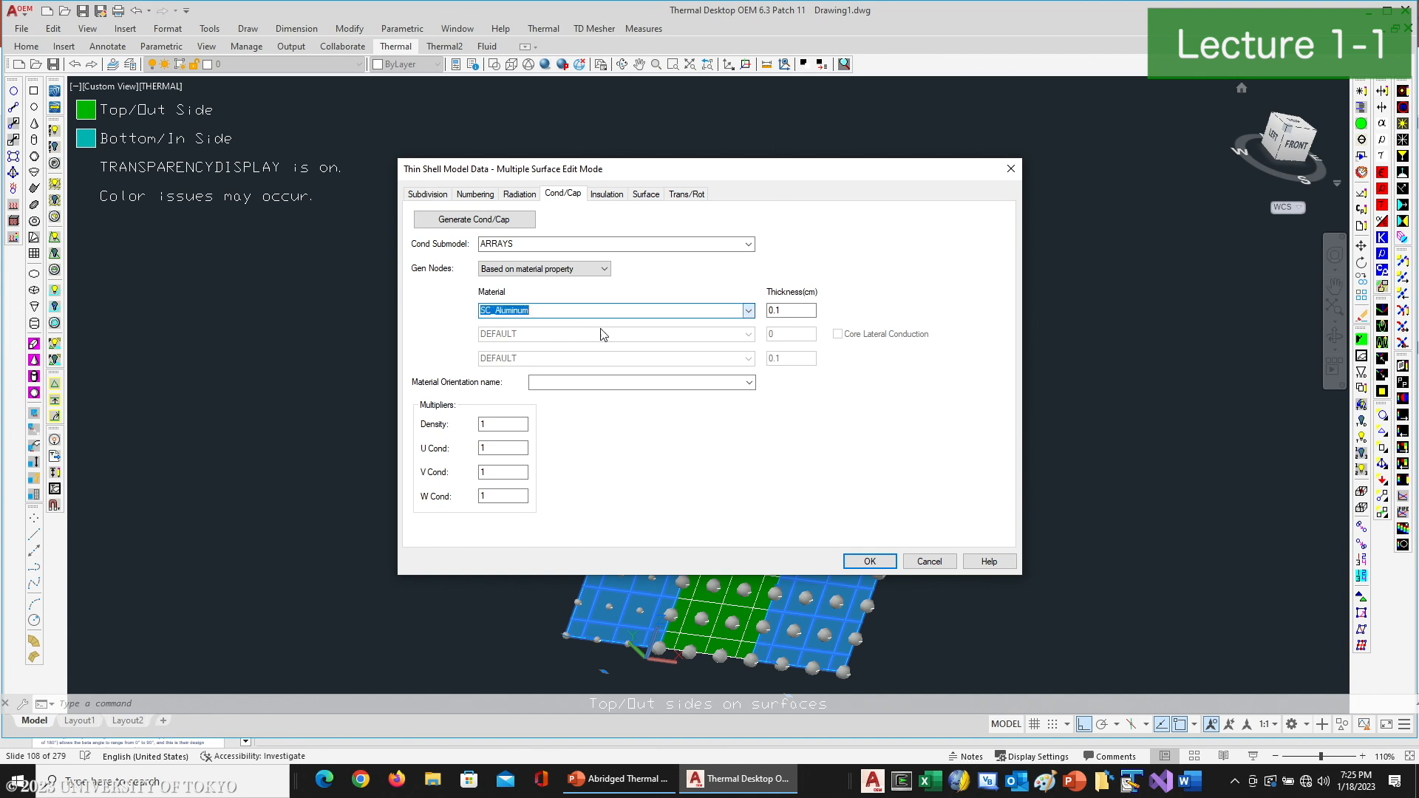
# - Try a directly entered thickness of .11 cm for the wing panels
pyautogui.doubleClick(802, 310)
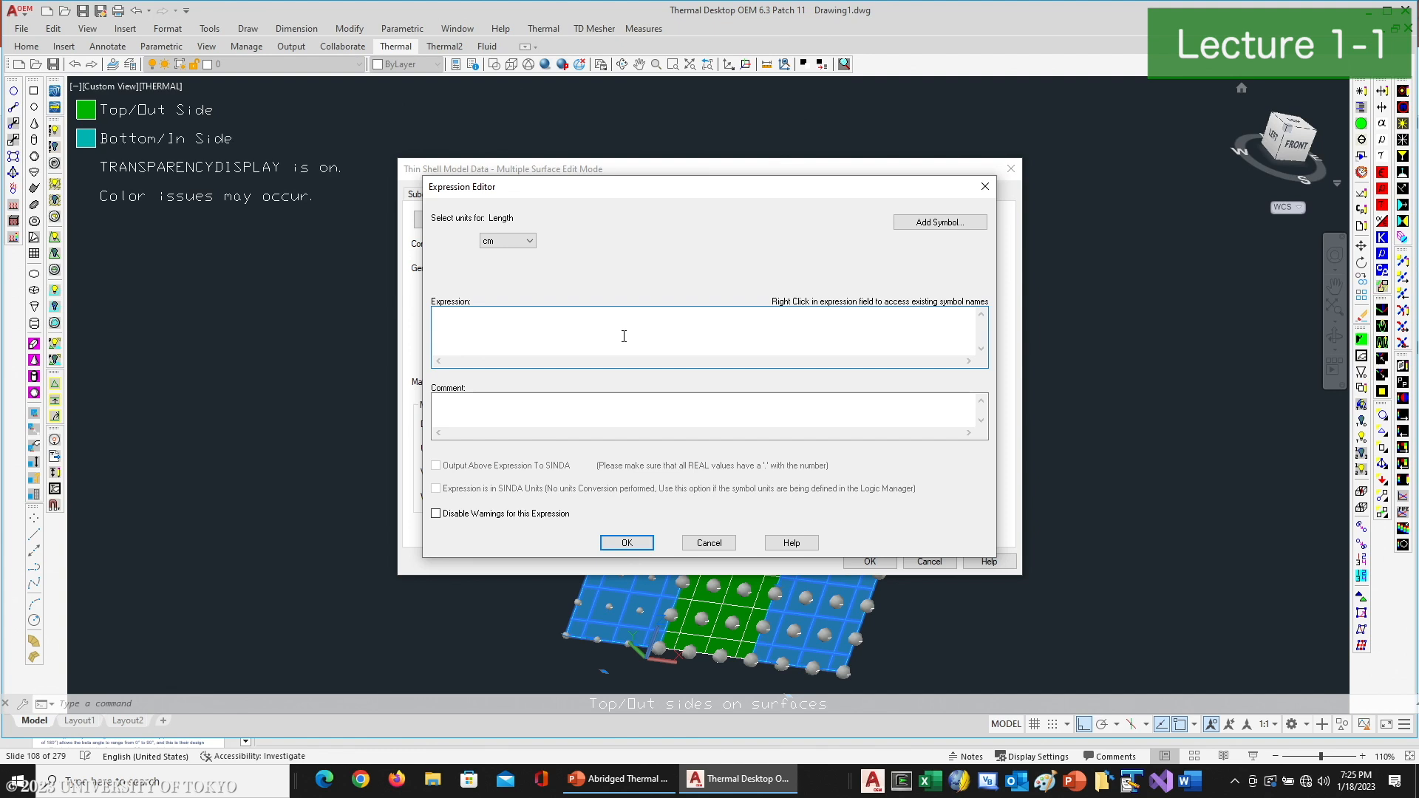
pyautogui.click(714, 541)
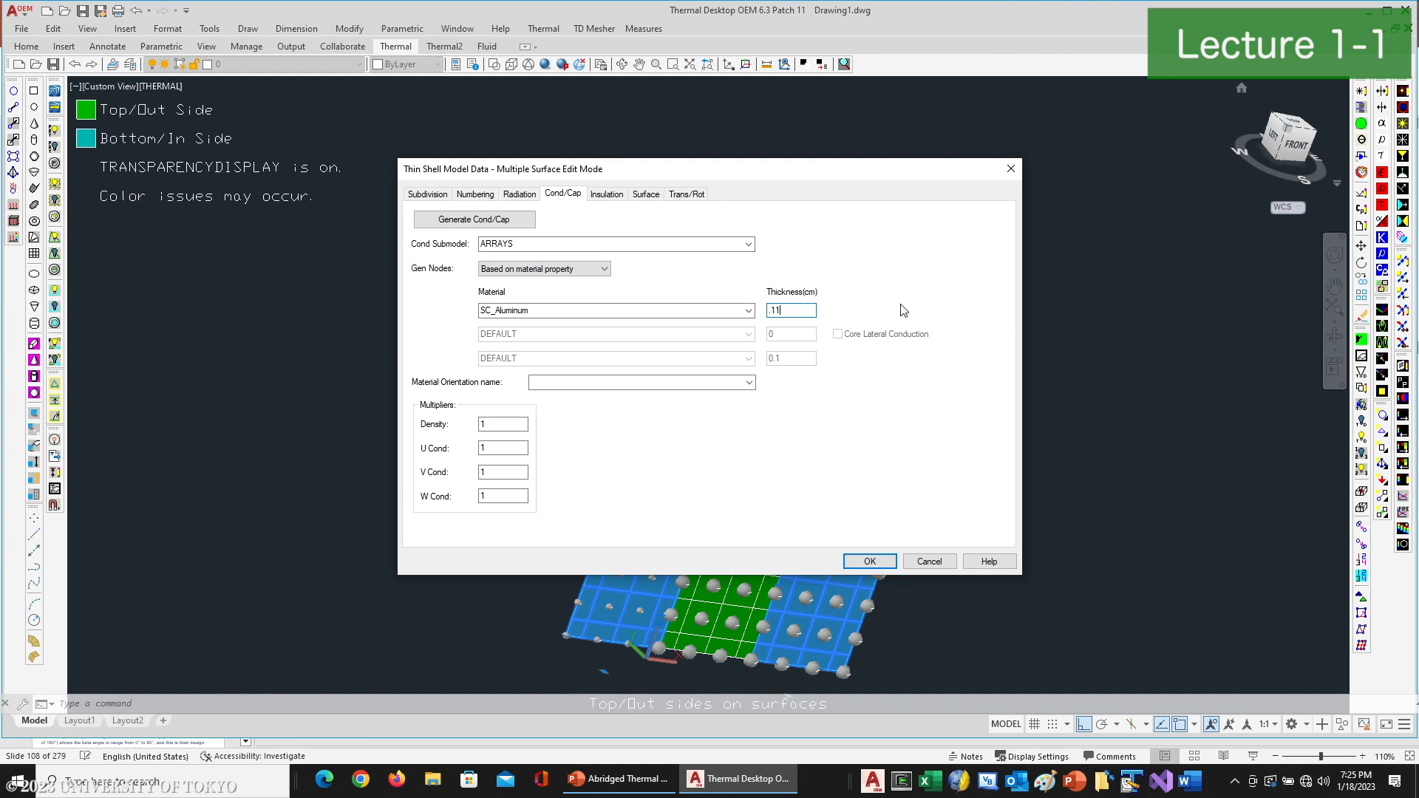
pyautogui.click(811, 316)
pyautogui.write('.11')
# - Define the wing panels' thickness with the expression 1 in mm and apply the changes to both panels
pyautogui.doubleClick(811, 316)
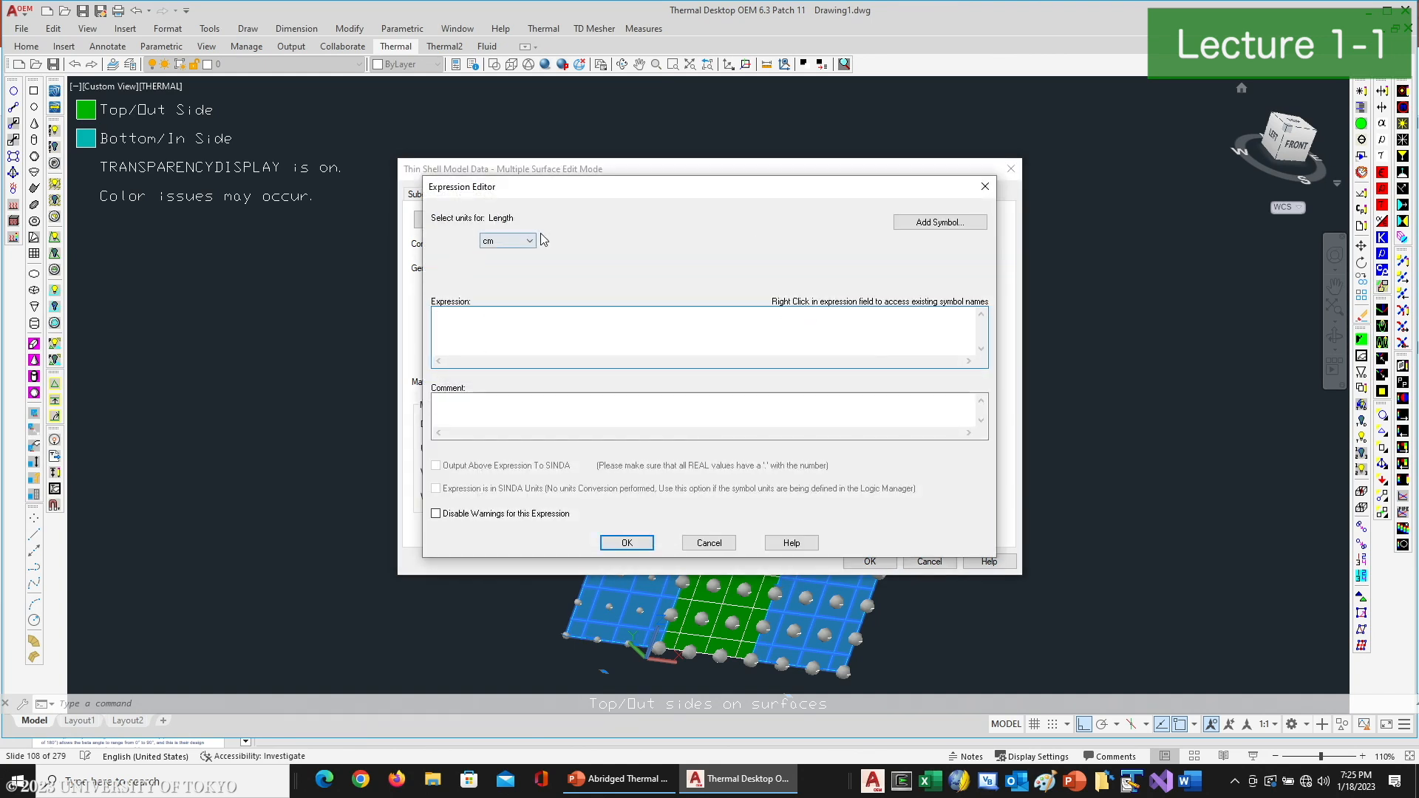
pyautogui.click(467, 326)
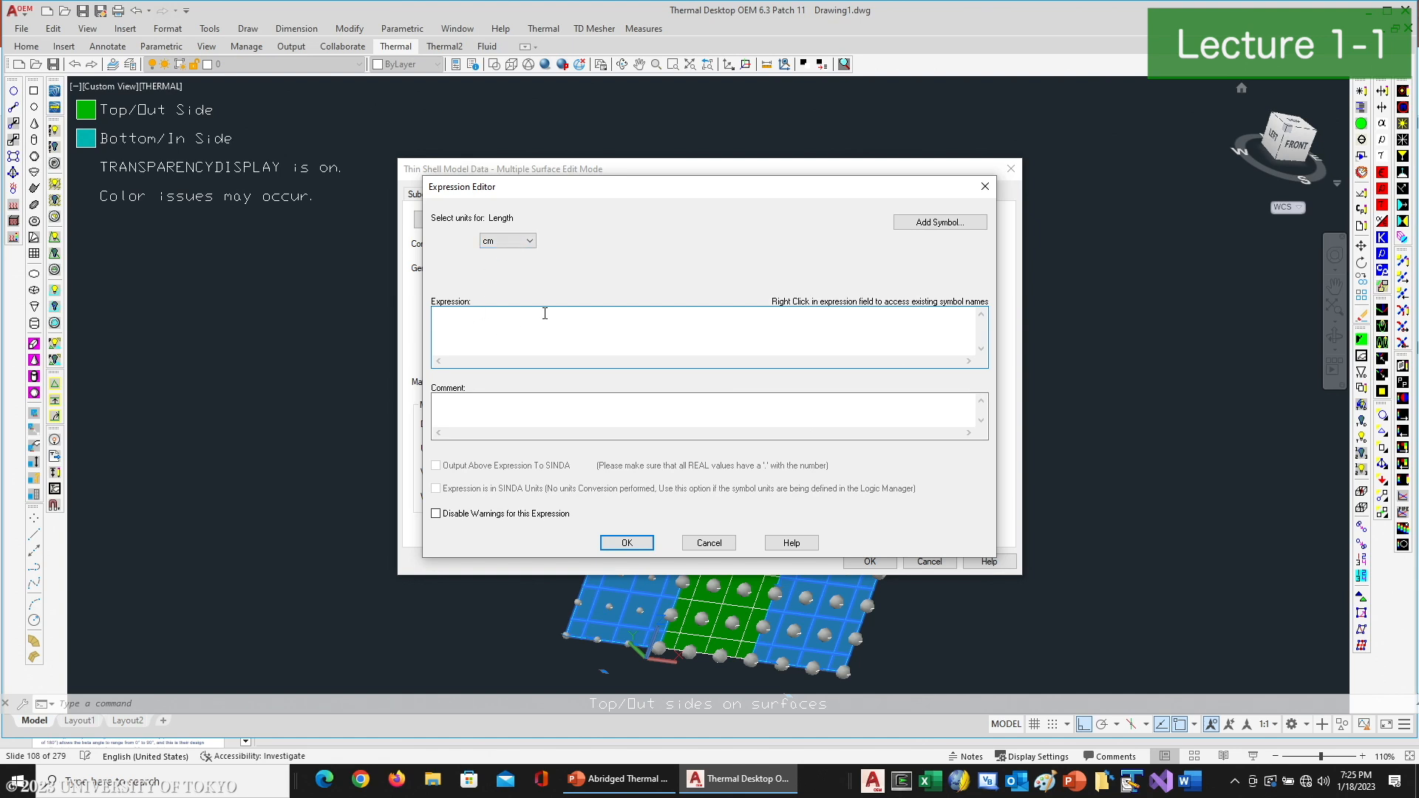
pyautogui.click(529, 241)
pyautogui.click(494, 284)
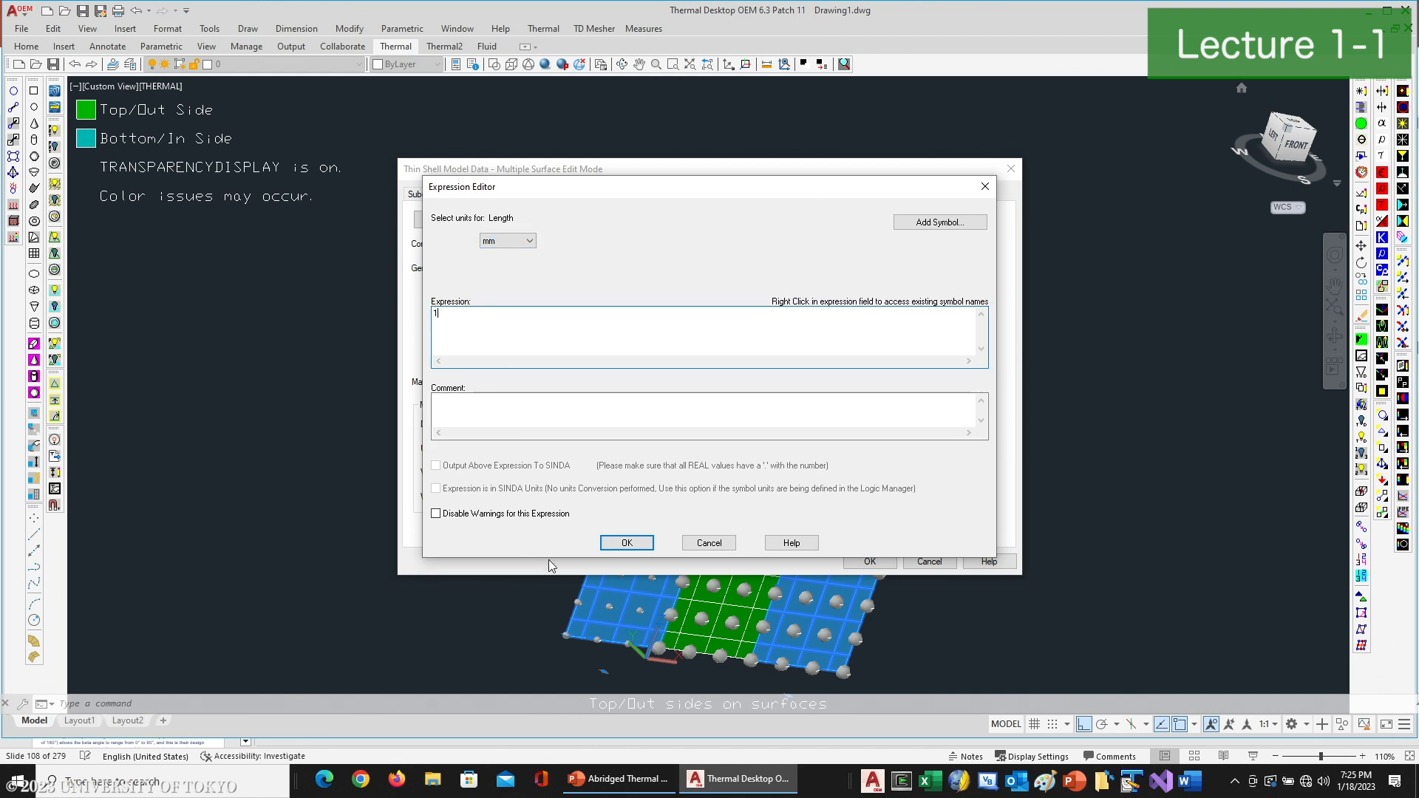
pyautogui.click(624, 543)
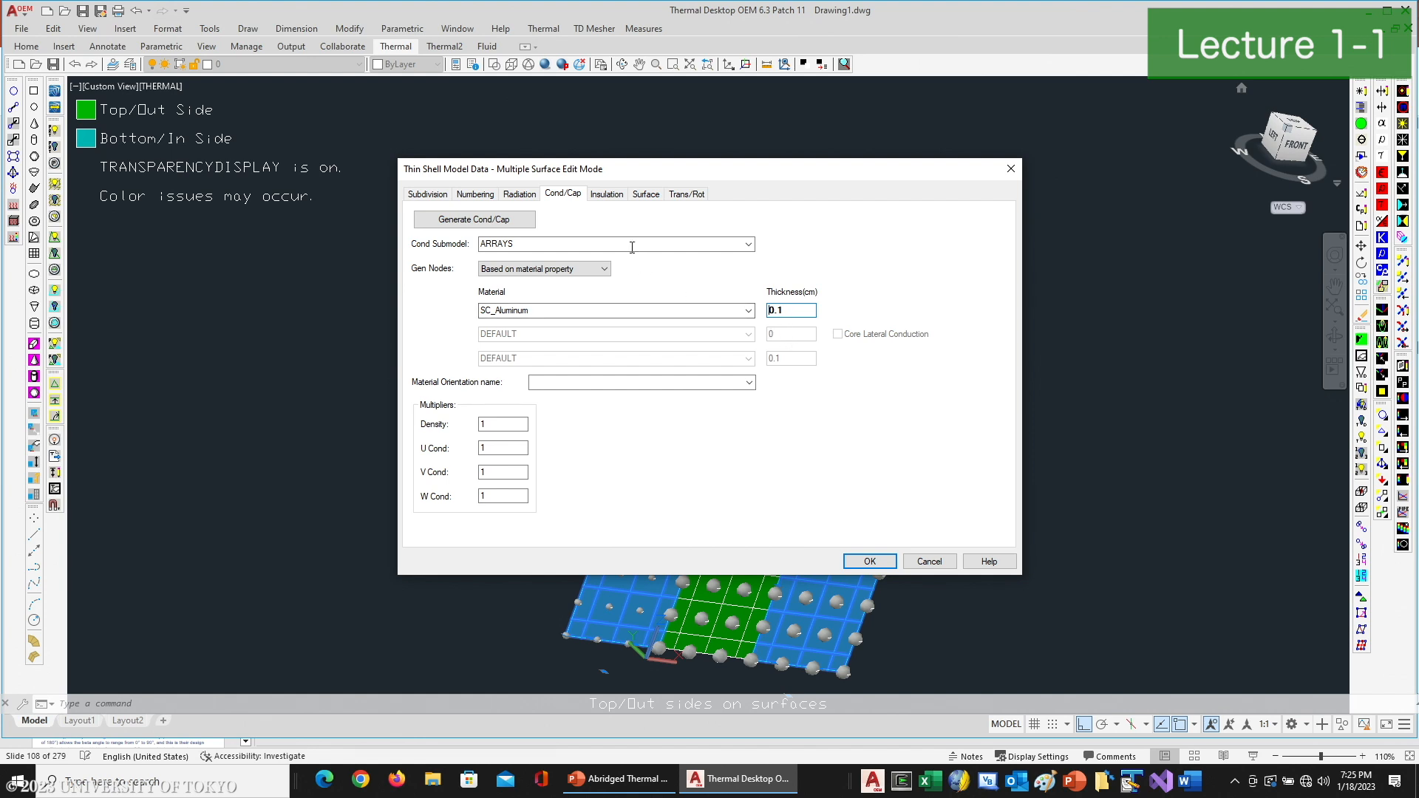
pyautogui.click(871, 562)
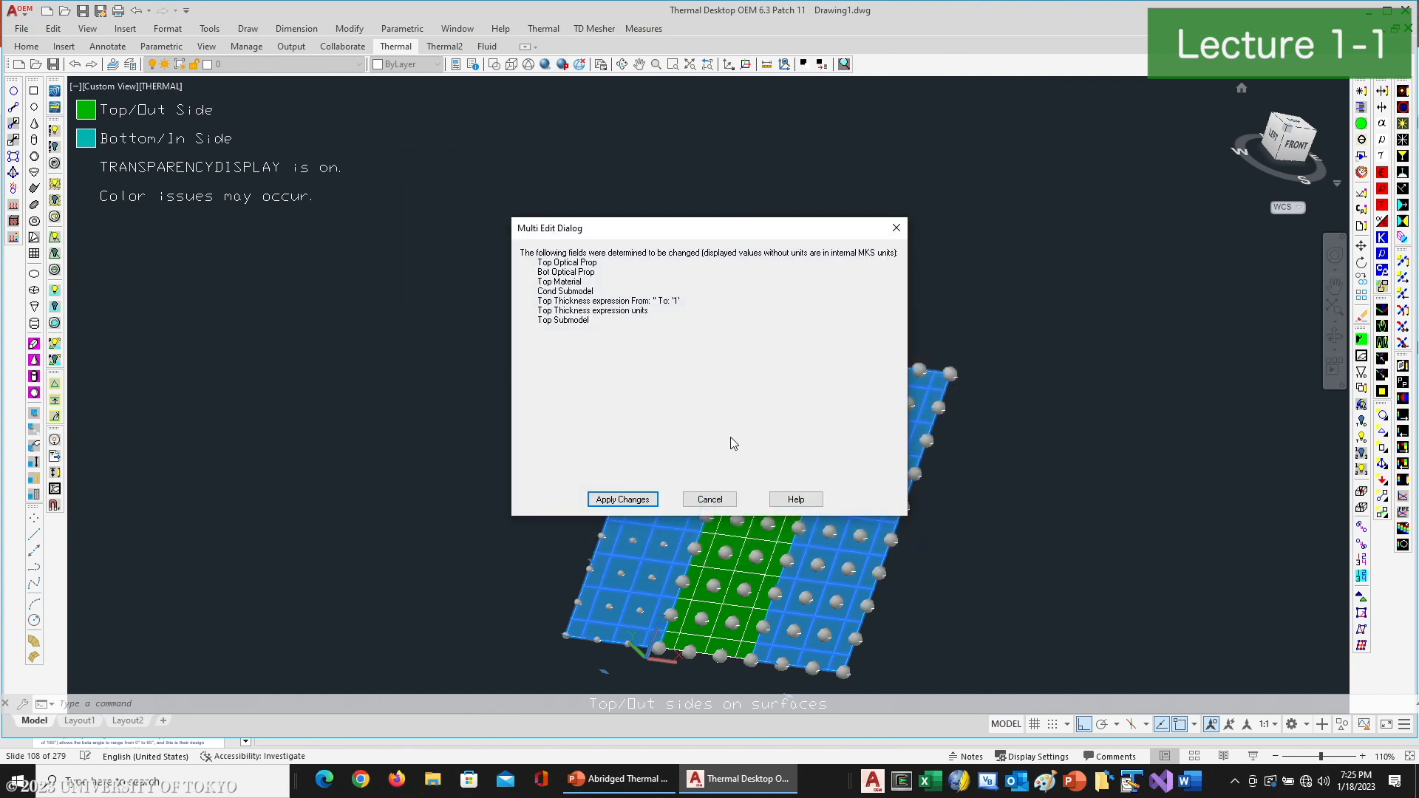
pyautogui.click(647, 497)
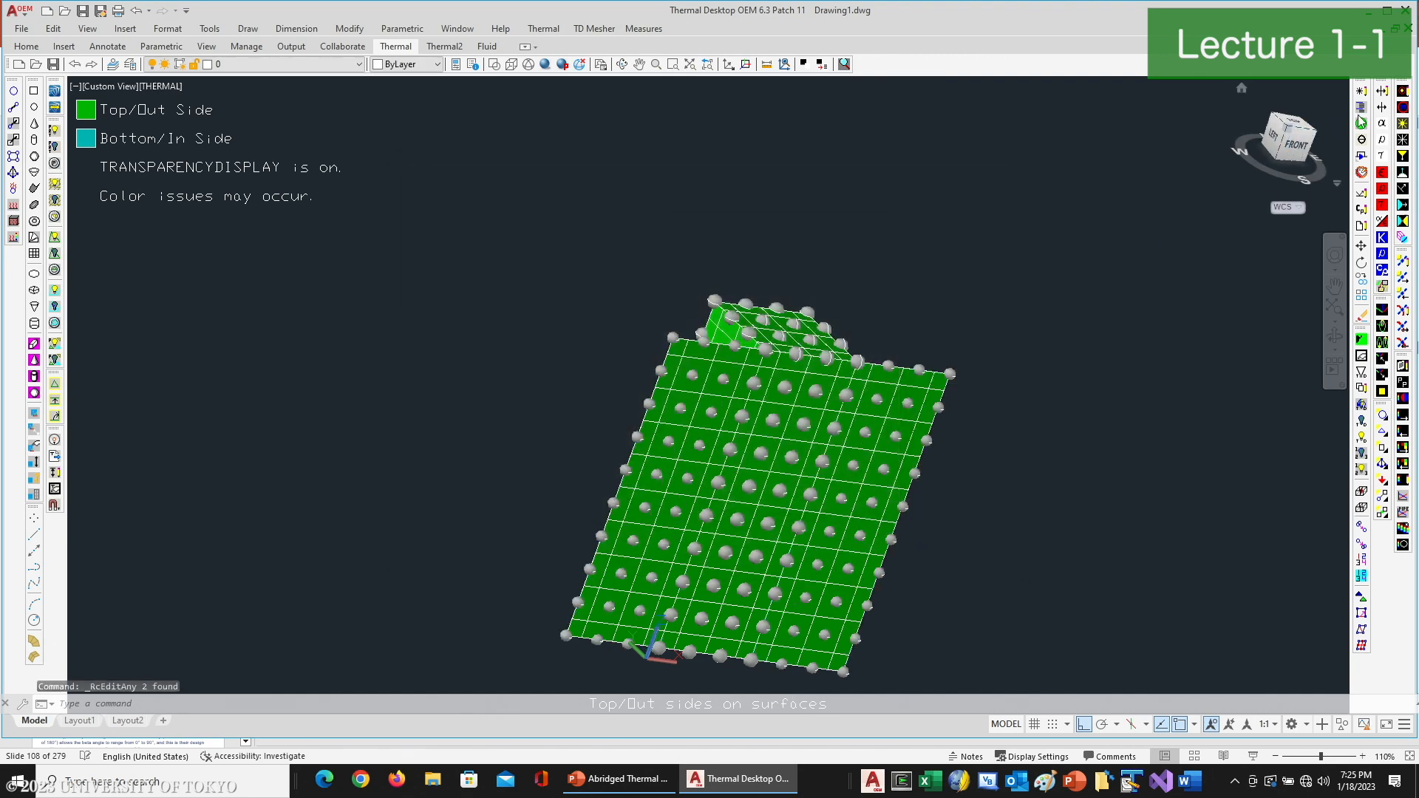
# - Edit all surfaces of the MAIN submodel together from the Model Browser and set their node submodel to CHASSIS
pyautogui.click(1361, 108)
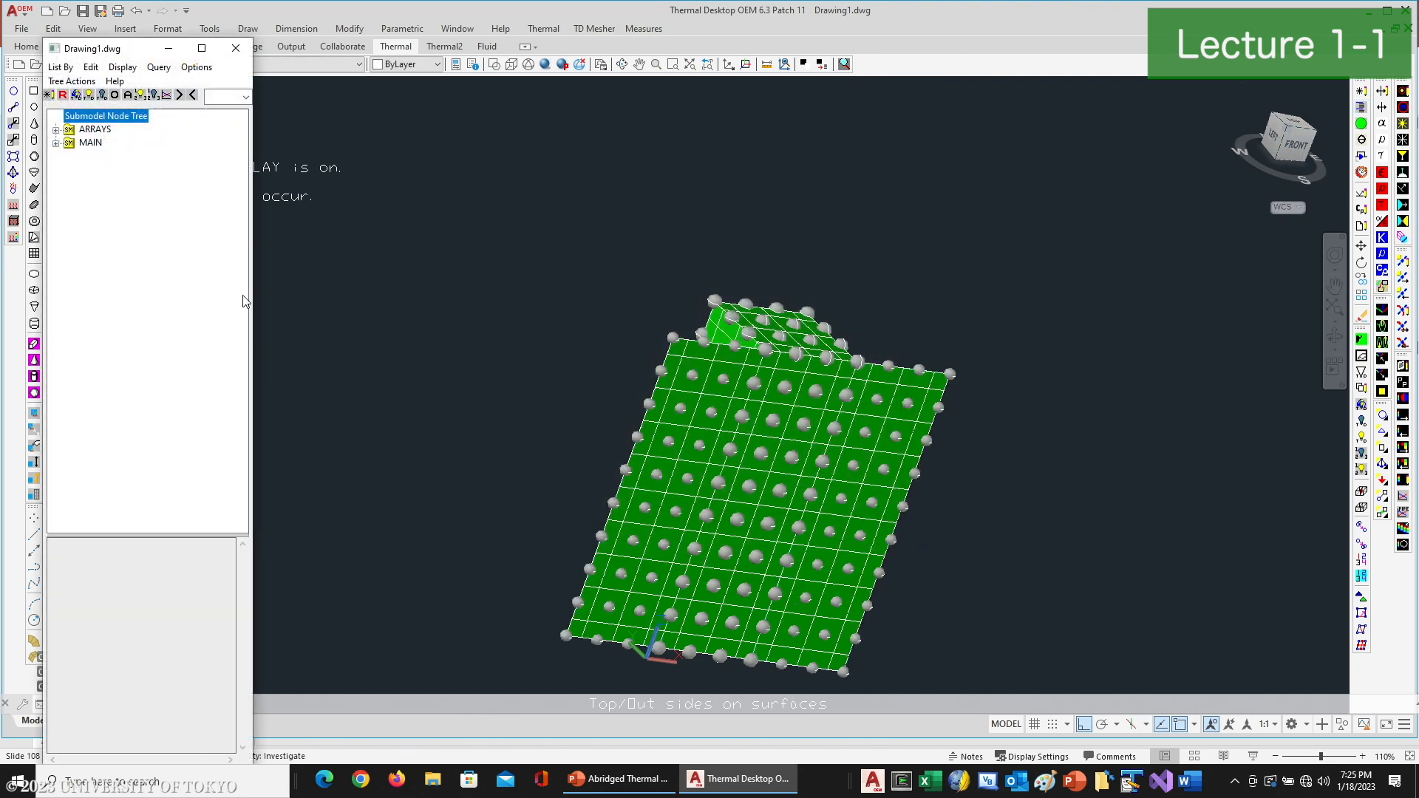
pyautogui.click(91, 143)
pyautogui.click(91, 66)
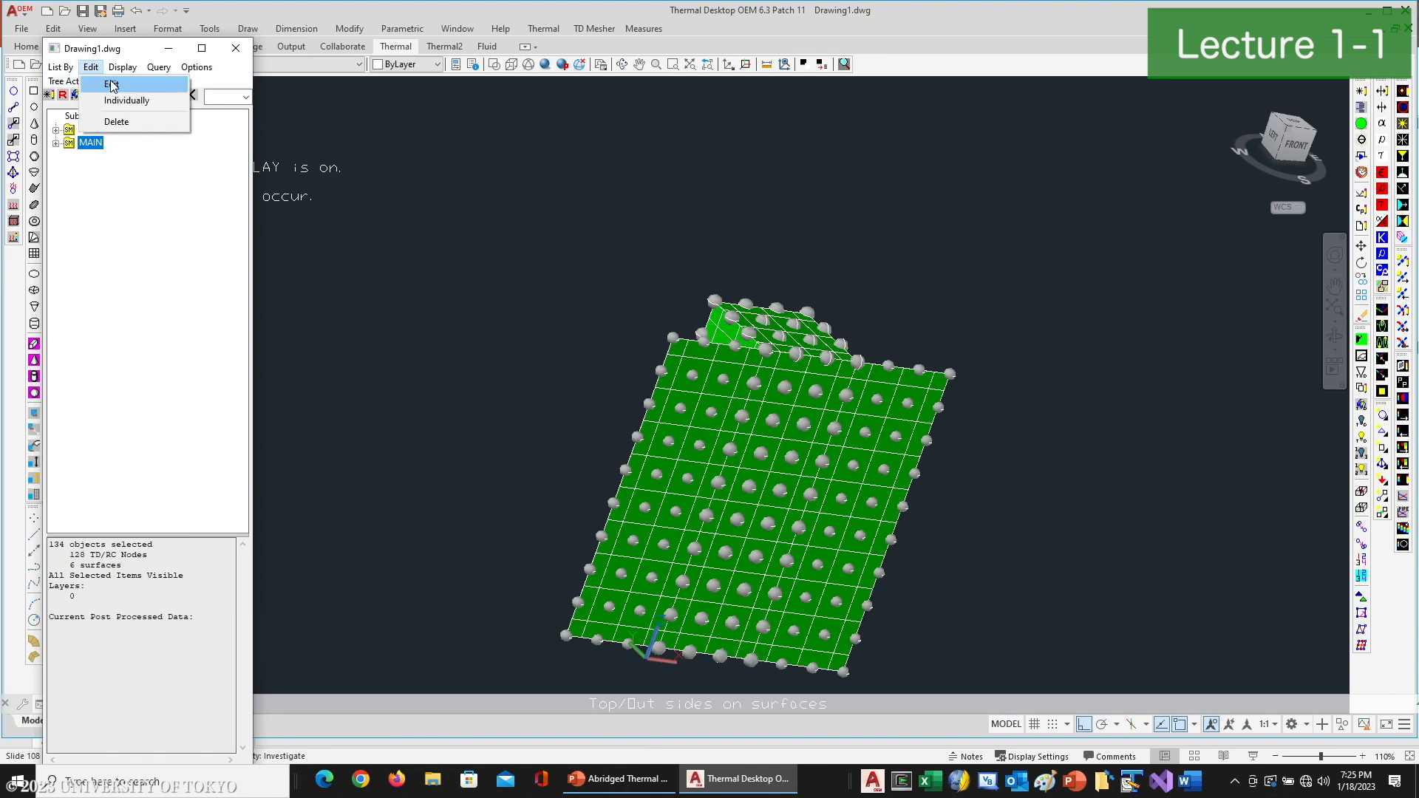
pyautogui.click(111, 85)
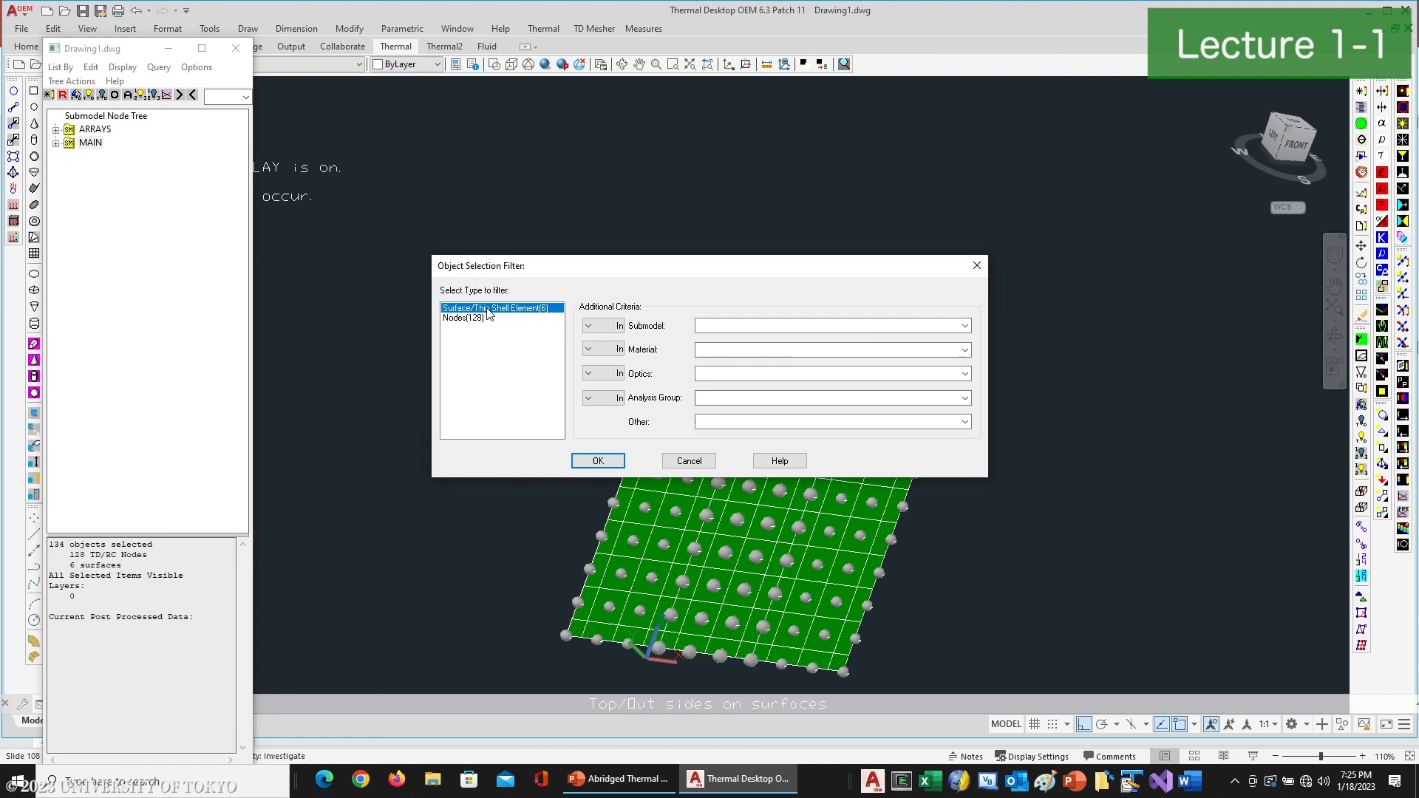
pyautogui.doubleClick(488, 308)
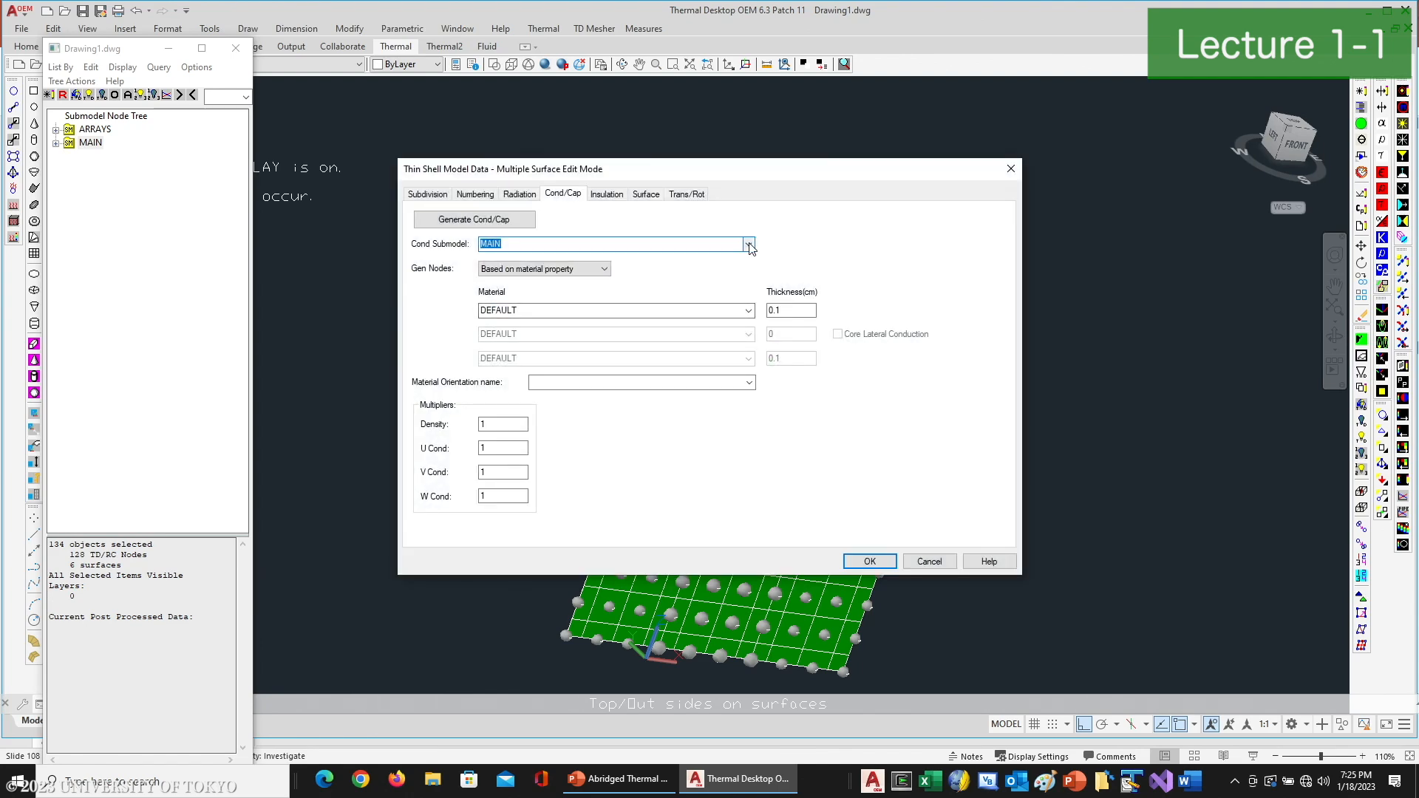
pyautogui.click(441, 194)
pyautogui.click(482, 193)
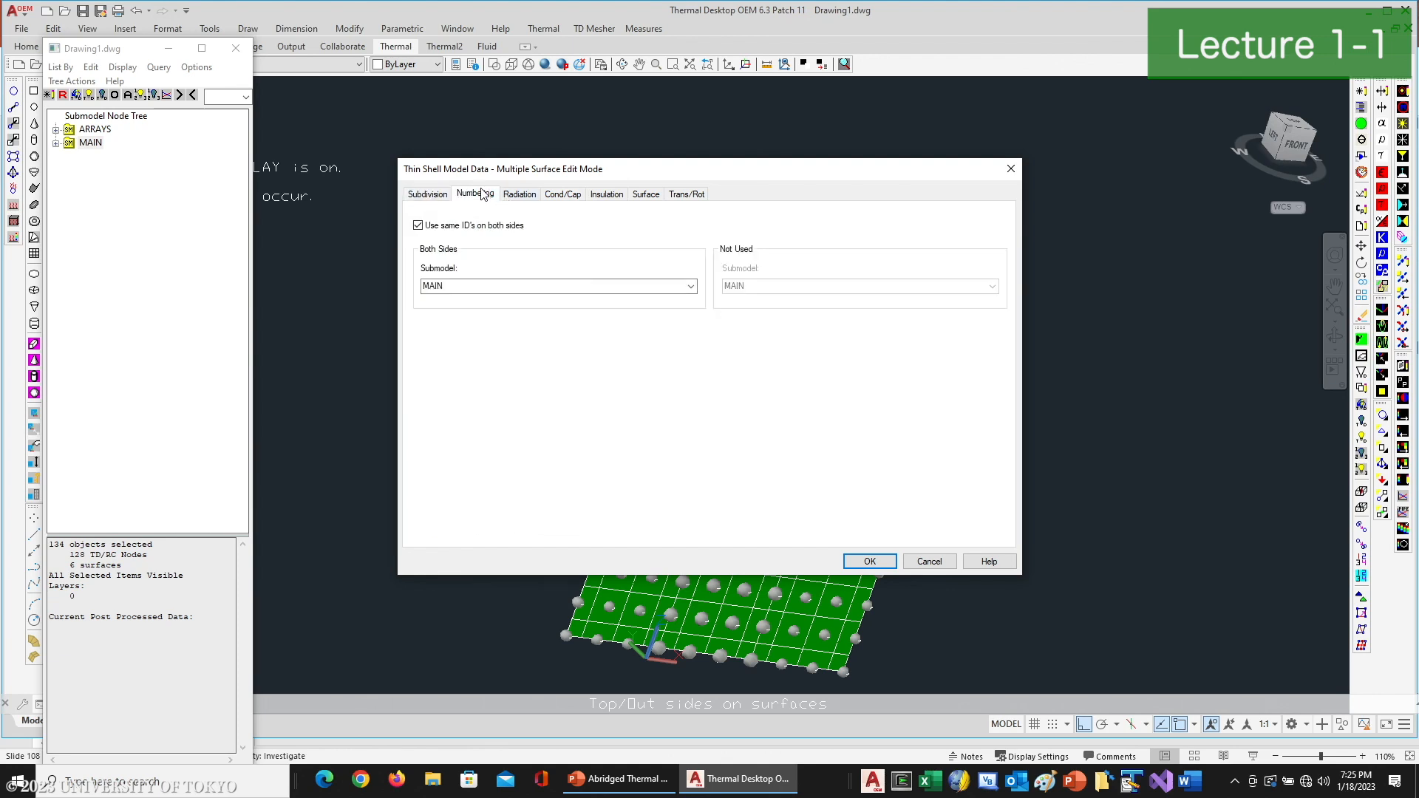
pyautogui.click(470, 285)
pyautogui.write('CHASSIS')
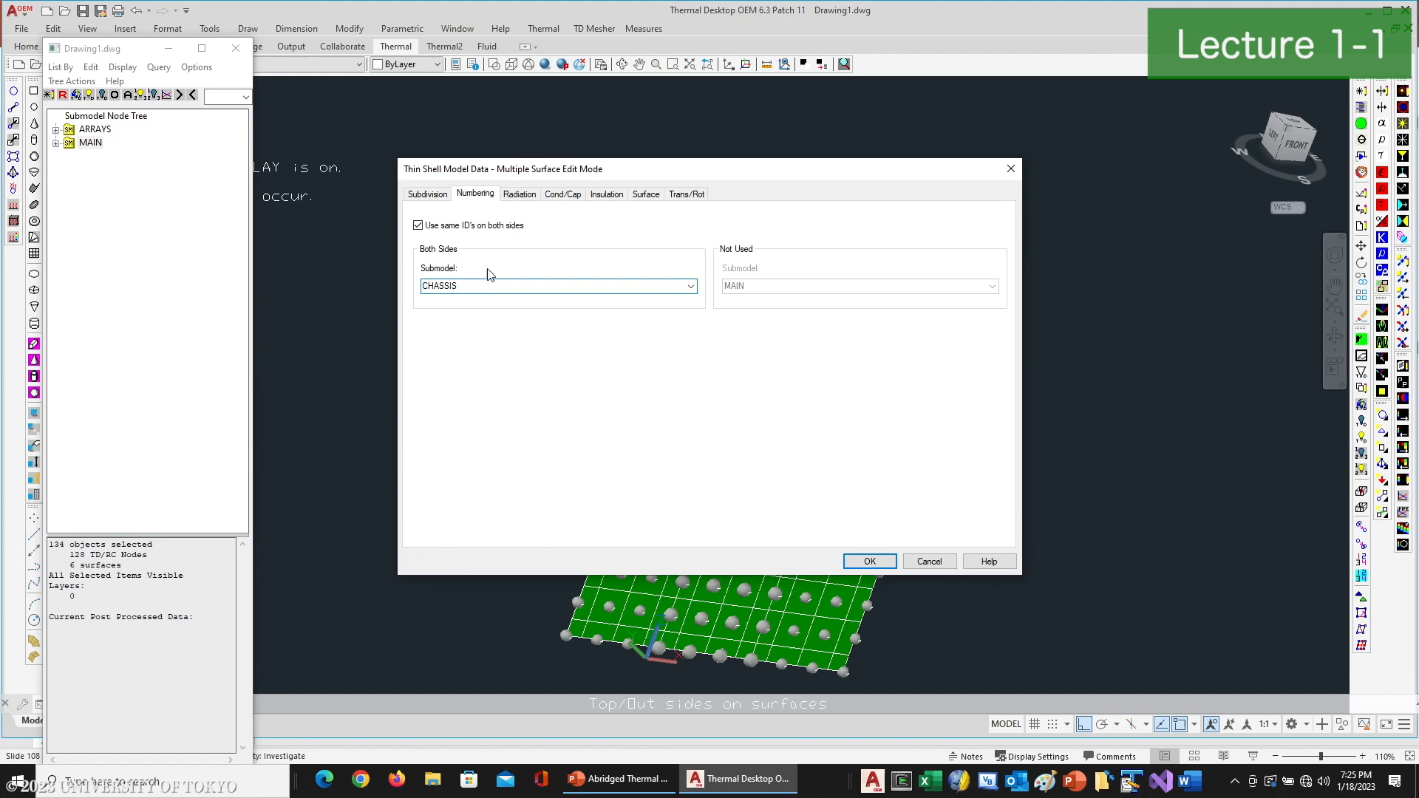
# - Make only the top/out side of the box surfaces active in the BASE analysis group
pyautogui.click(521, 195)
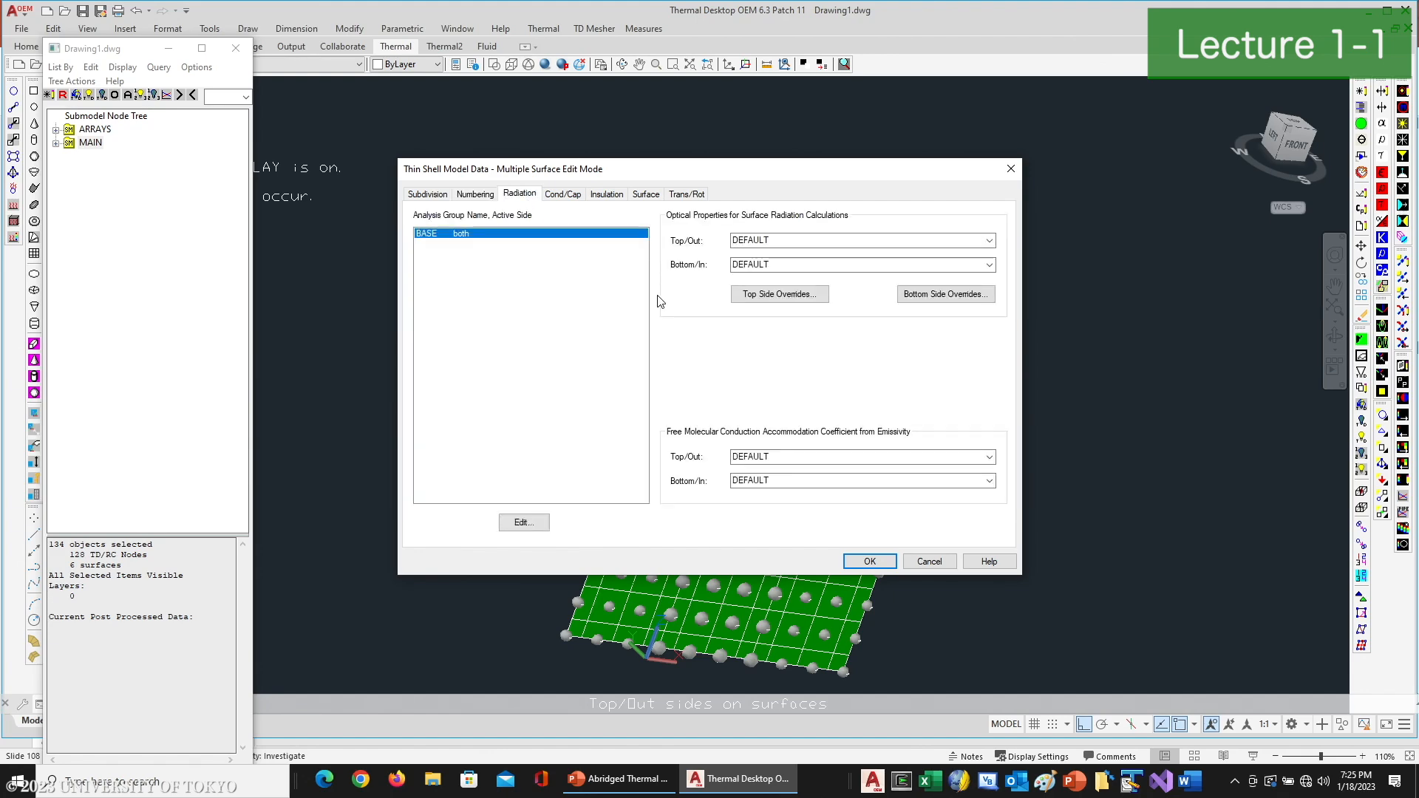
pyautogui.doubleClick(593, 235)
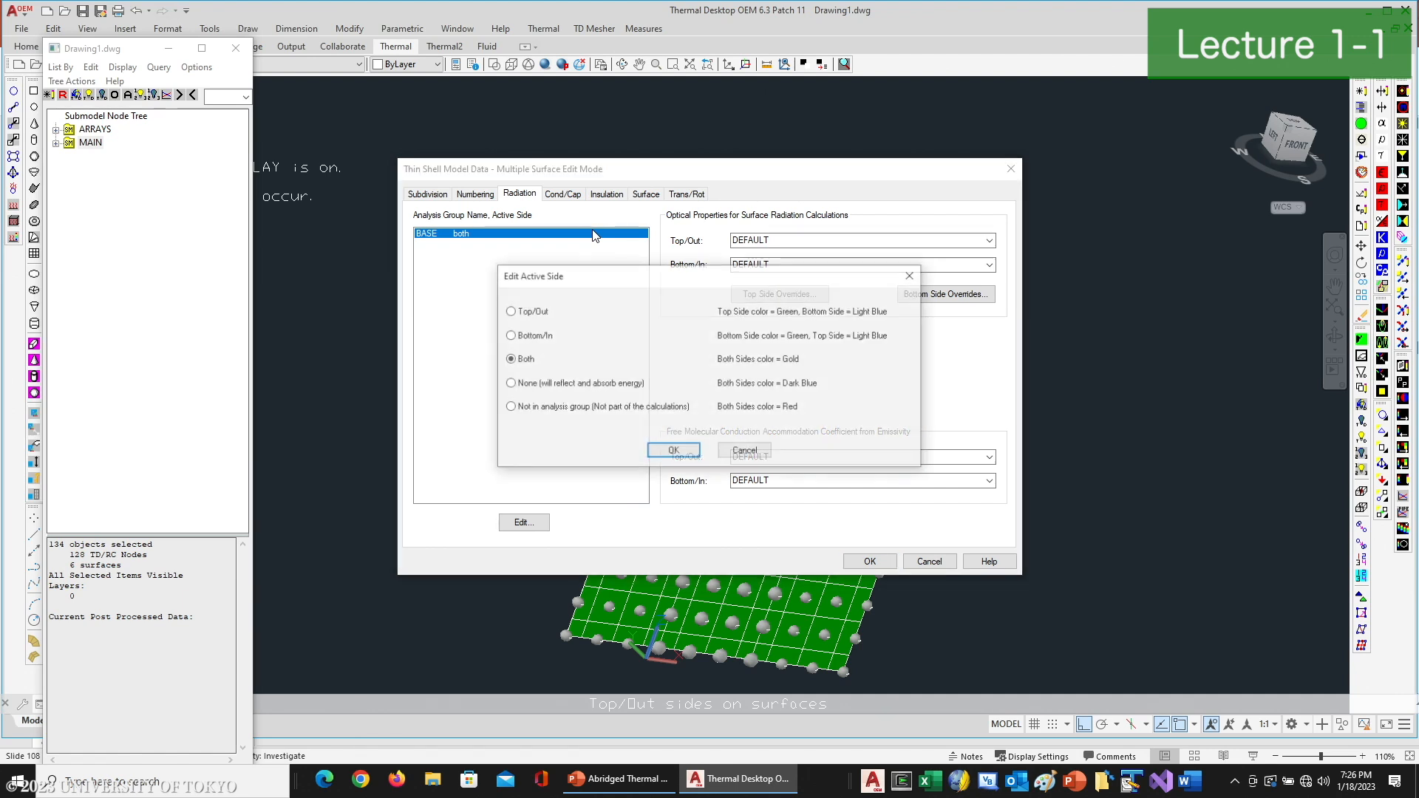
pyautogui.click(531, 311)
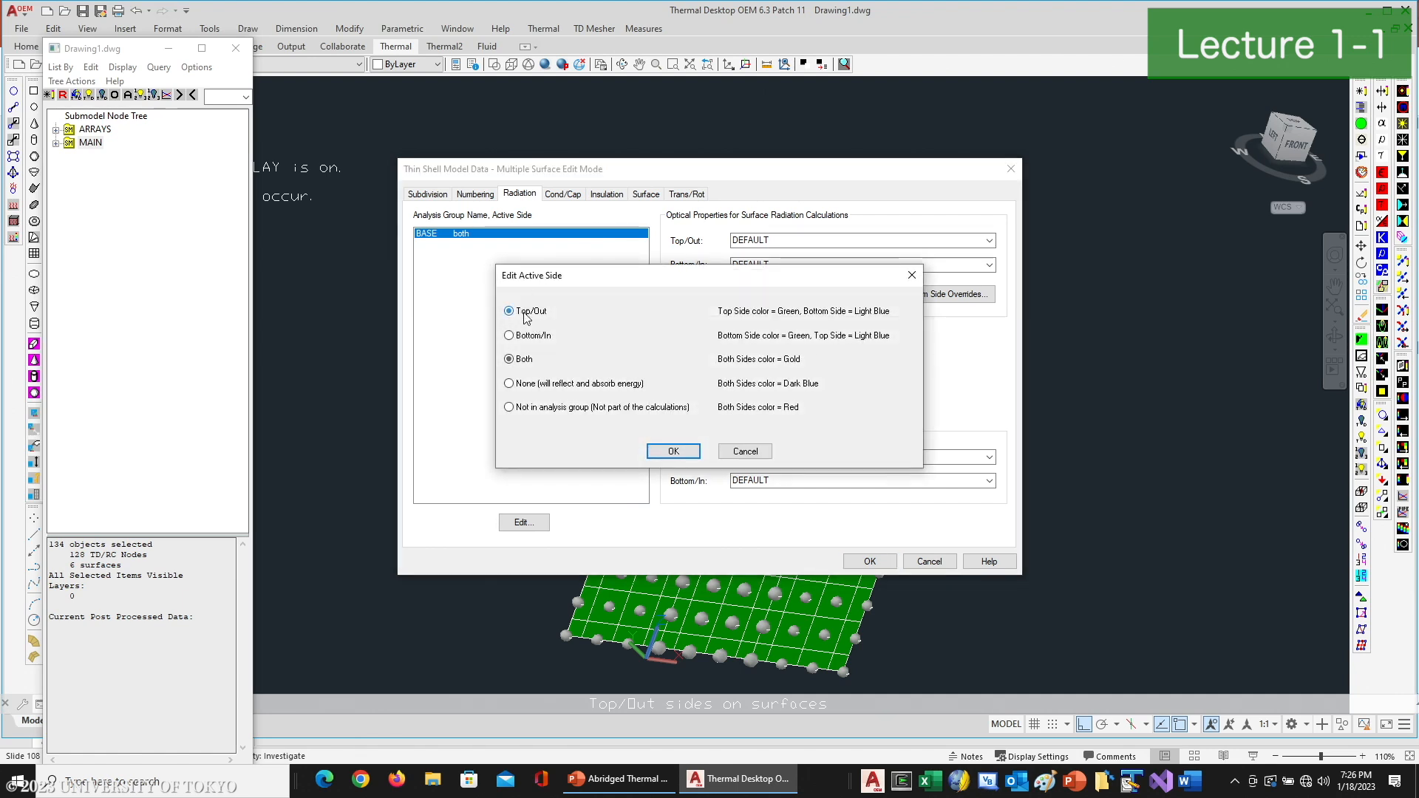
pyautogui.click(672, 451)
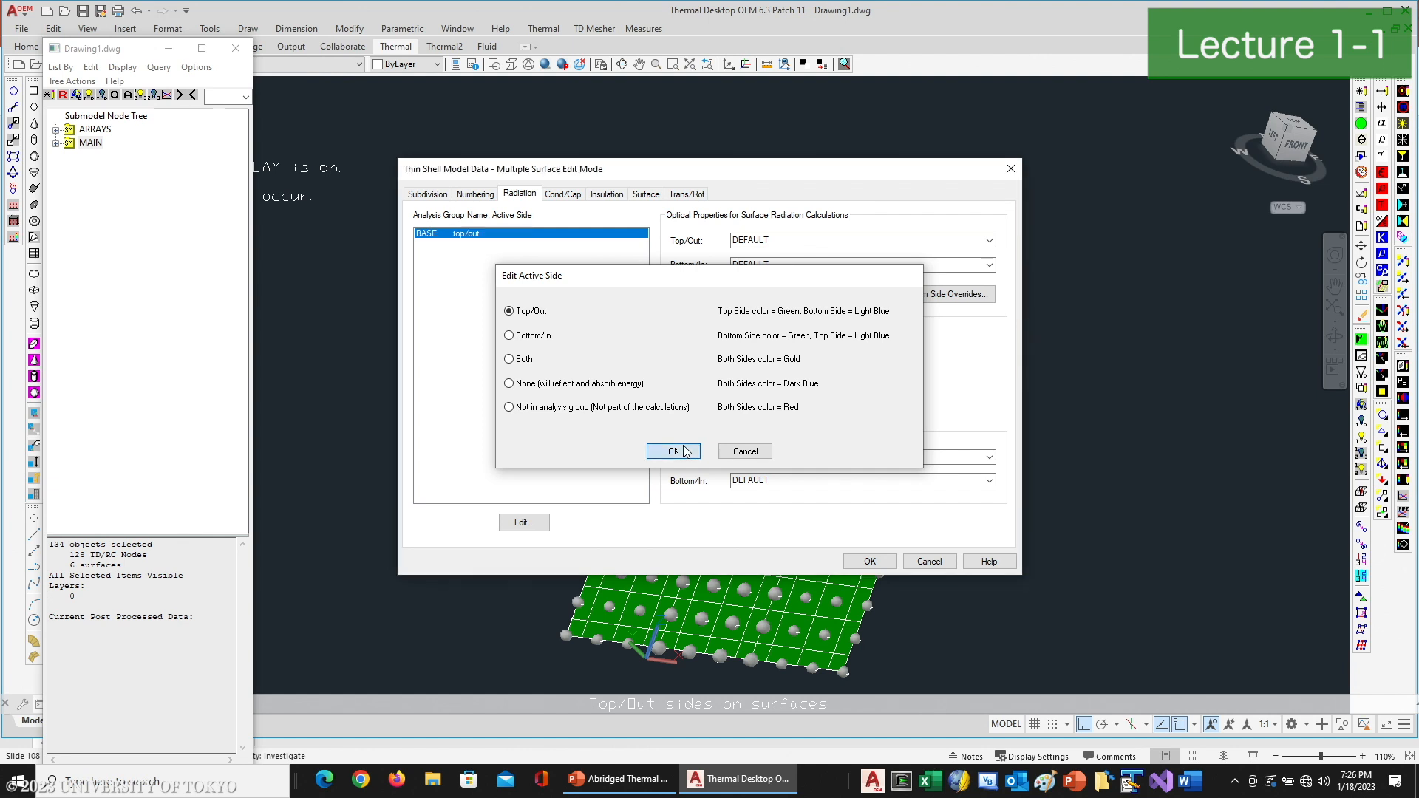
# - Set the box surfaces' optical properties to SC_WhitePaint on the top/out side and NoRad on the bottom/in side
pyautogui.click(989, 241)
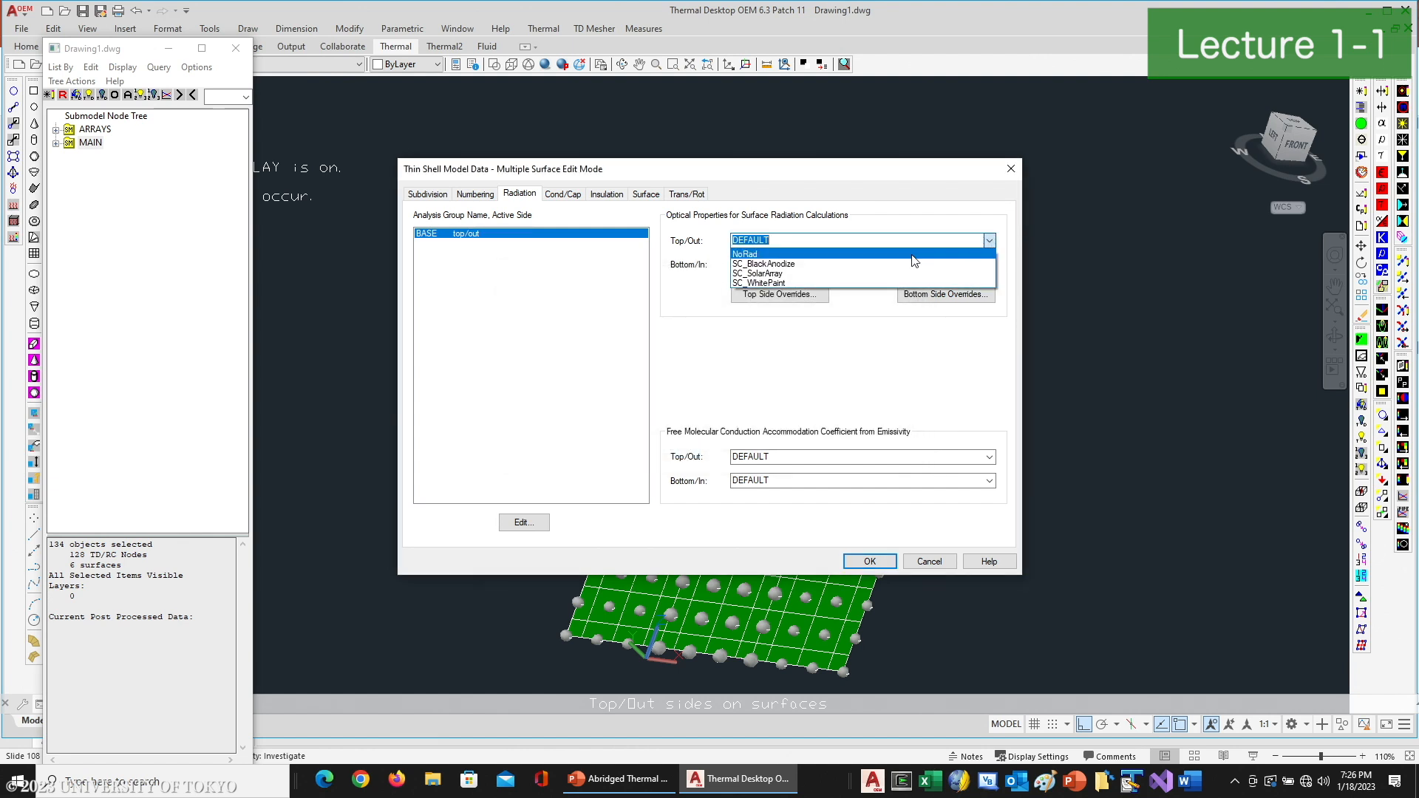
pyautogui.click(772, 283)
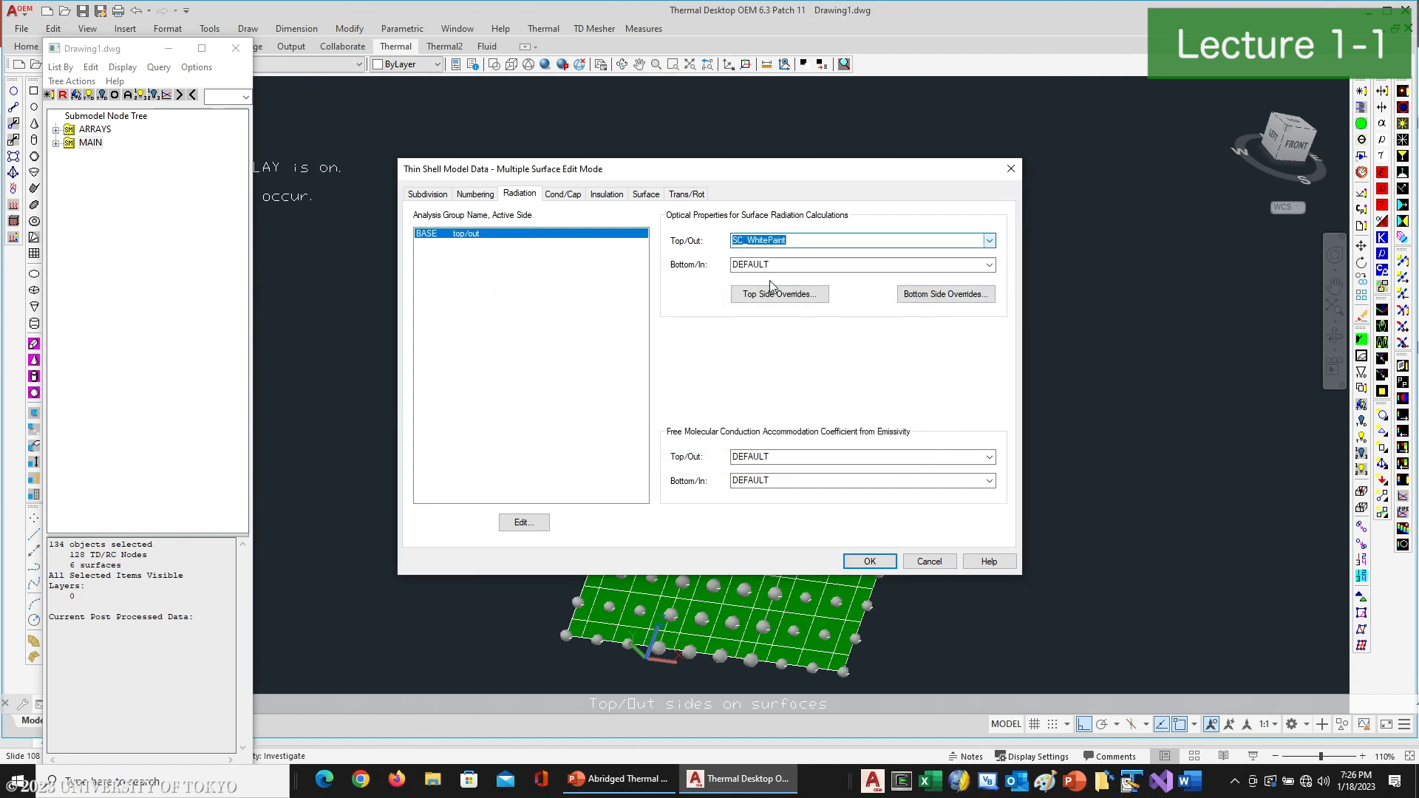
pyautogui.click(989, 265)
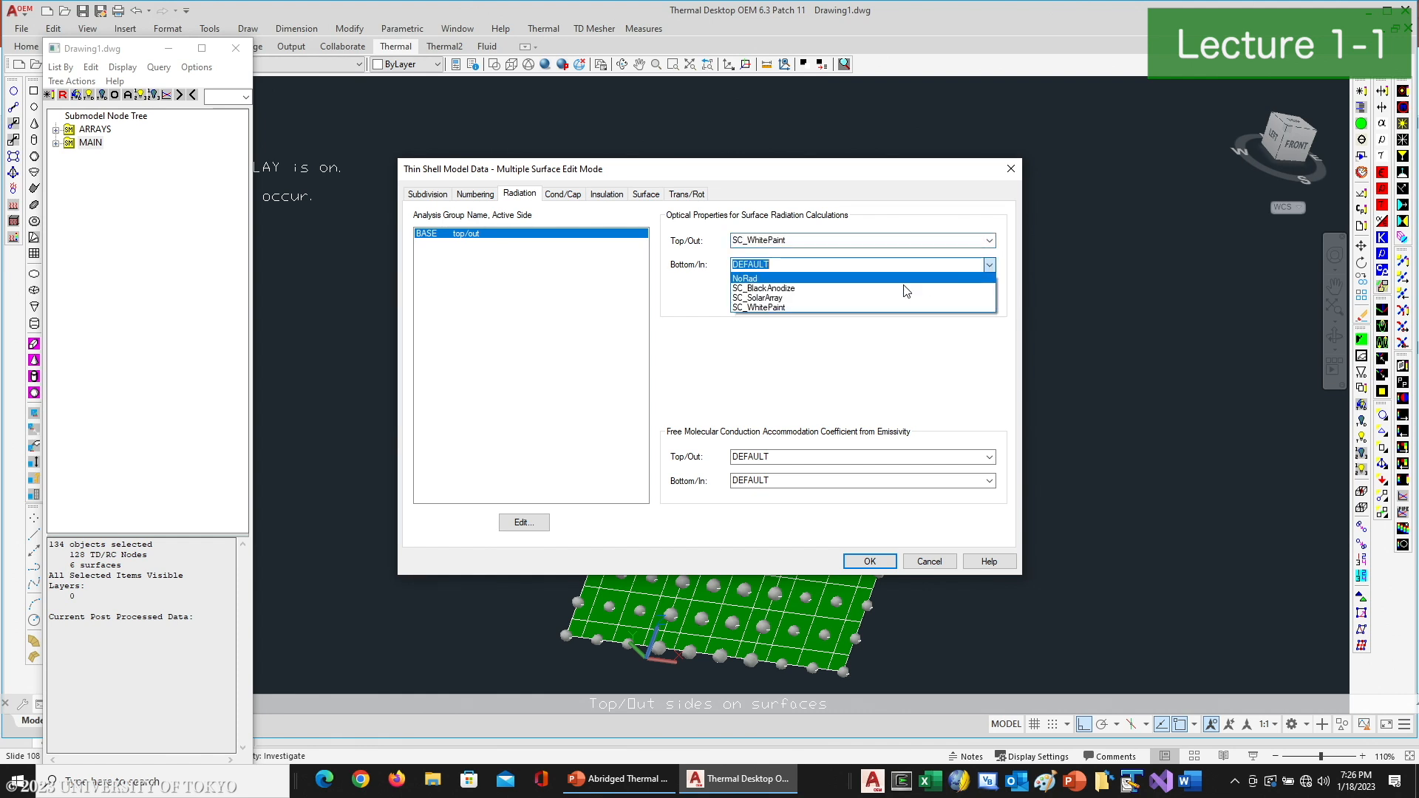
pyautogui.click(804, 277)
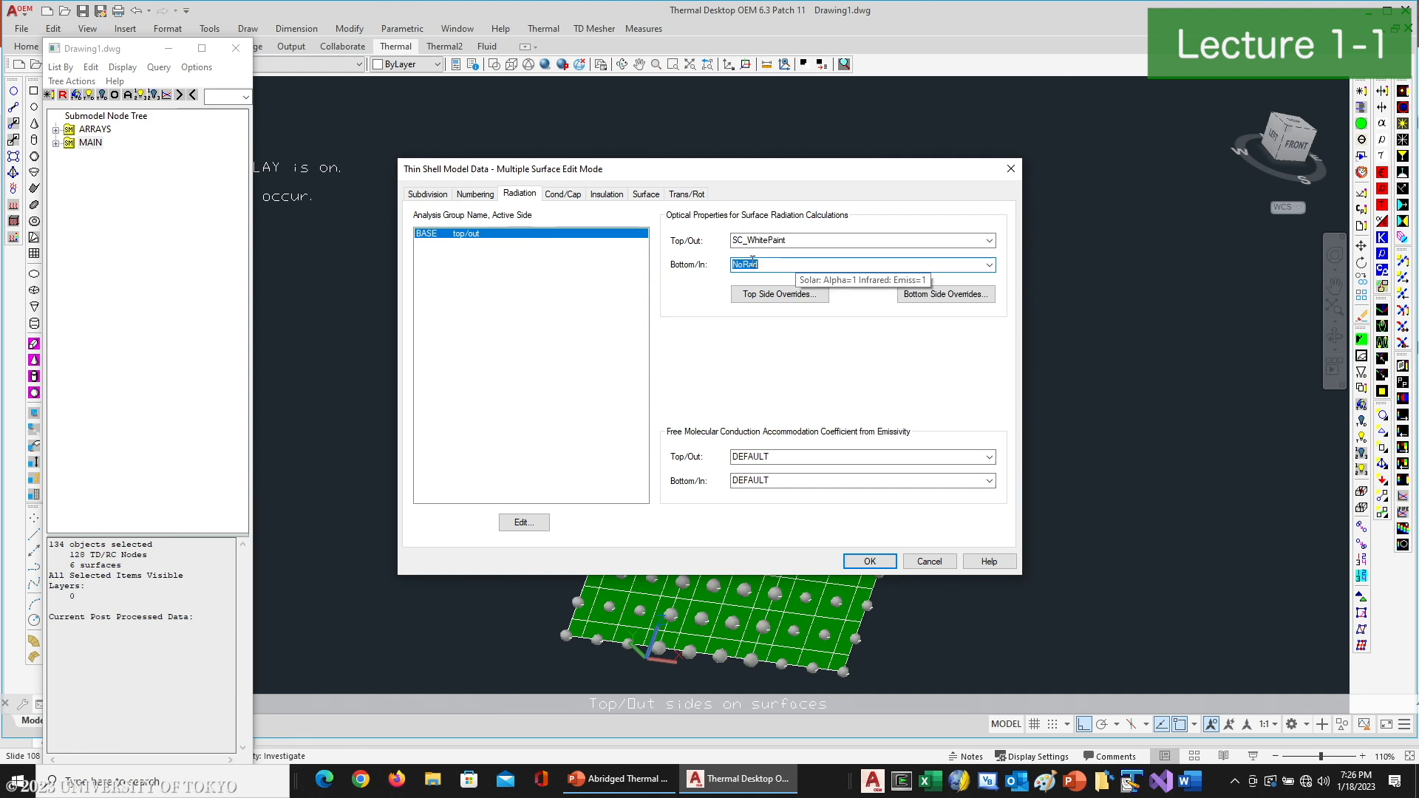
# - Set the box surfaces' conduction submodel to CHASSIS and their material to SC_Aluminum
pyautogui.click(563, 193)
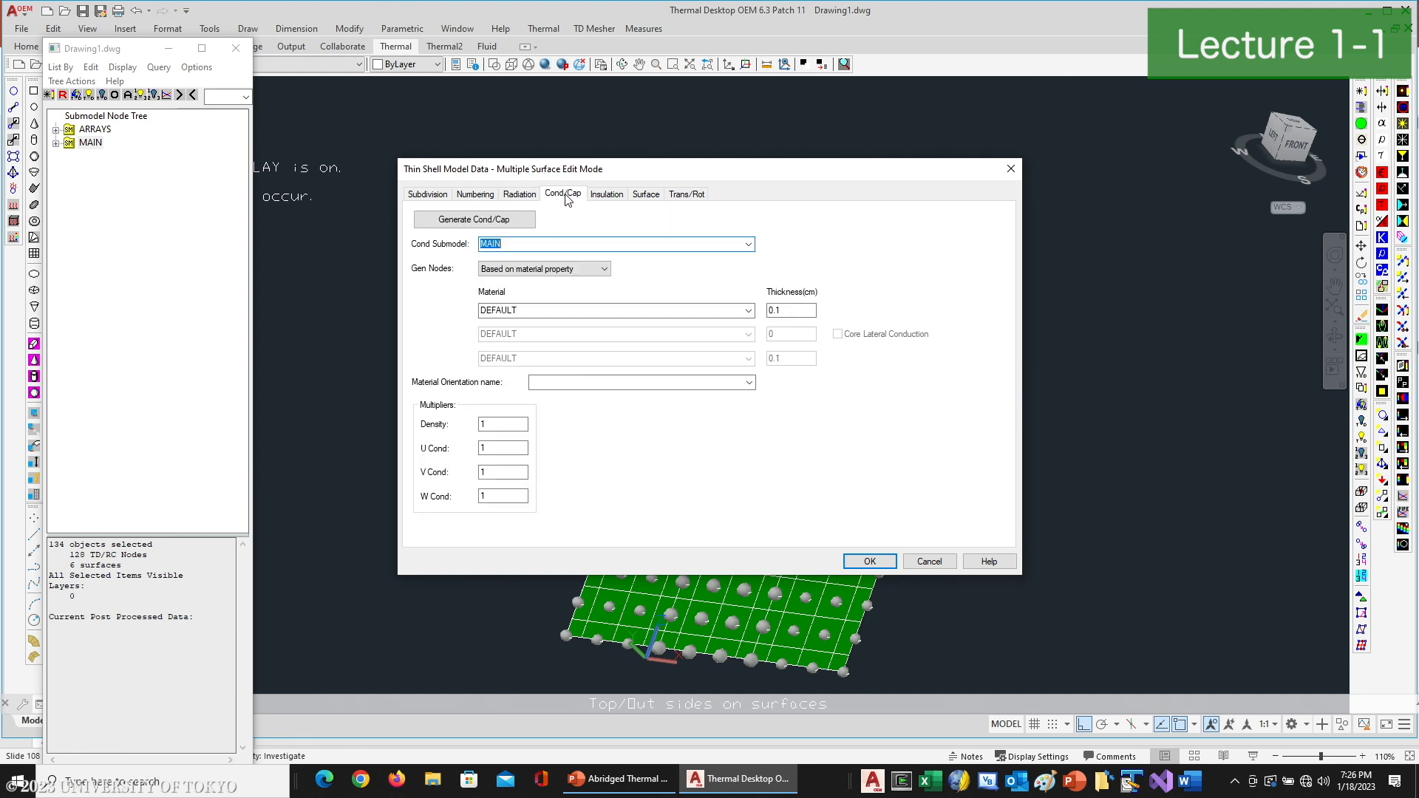
pyautogui.click(748, 244)
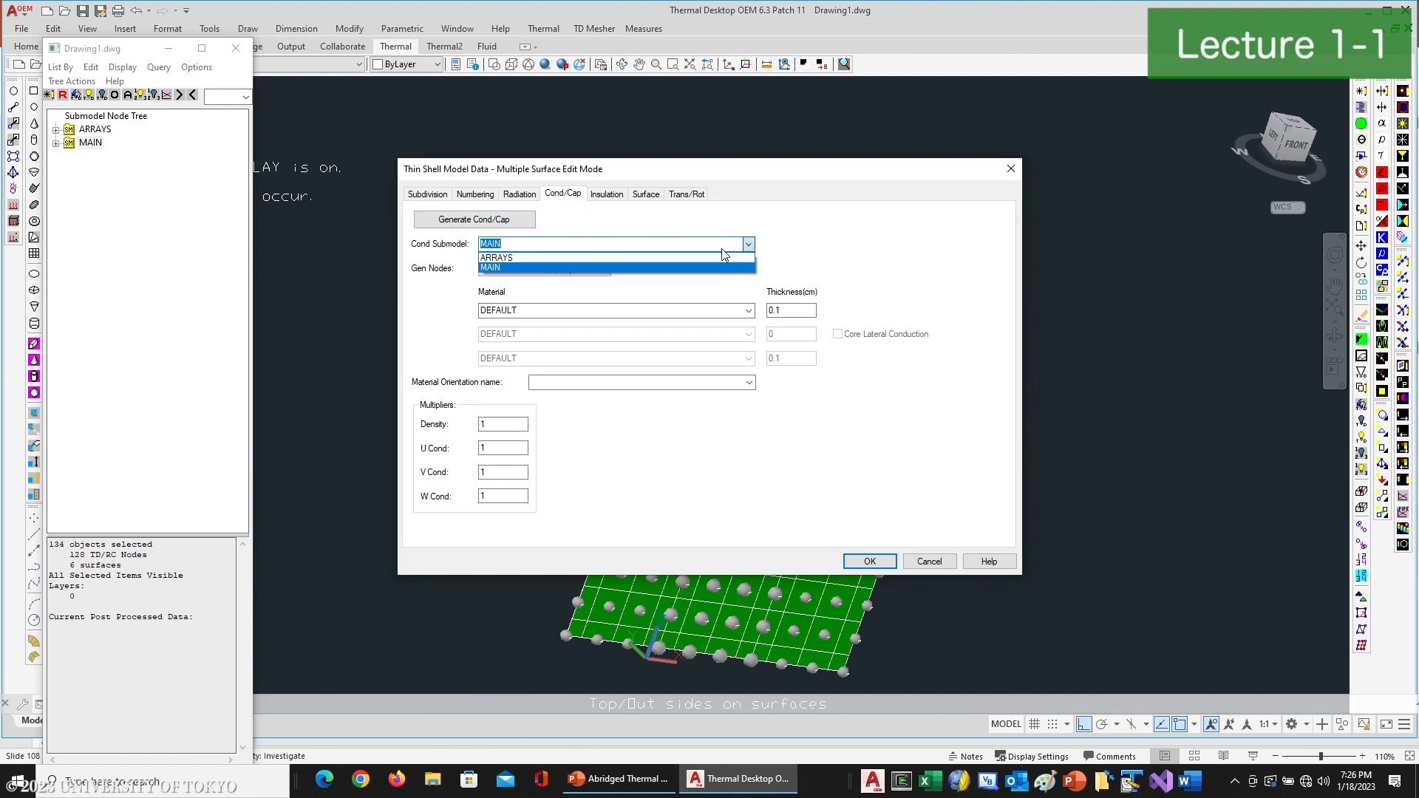
pyautogui.click(524, 243)
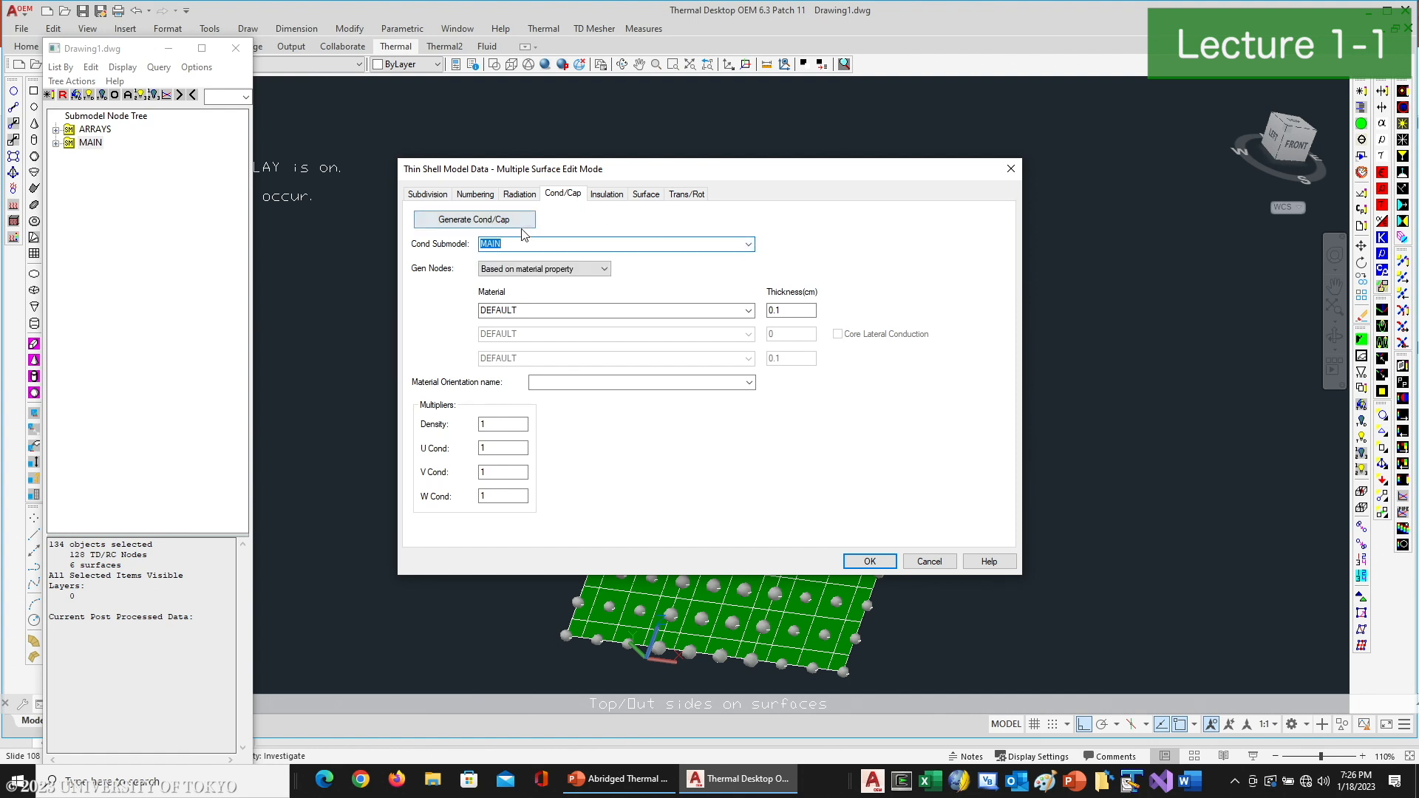
pyautogui.write('CHA')
pyautogui.click(748, 311)
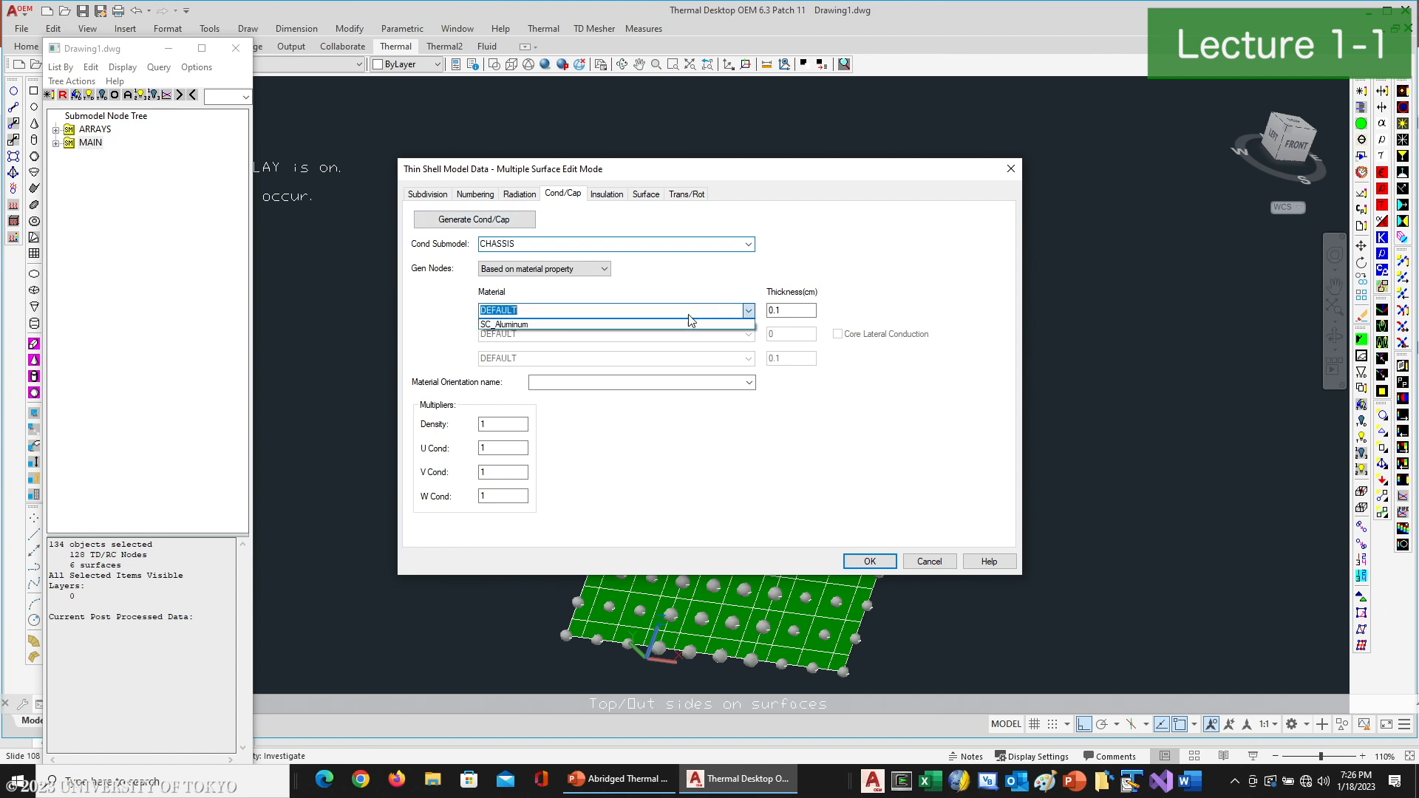
pyautogui.click(544, 324)
# - Define the box surfaces' thickness with the expression 1.5 in mm
pyautogui.doubleClick(791, 310)
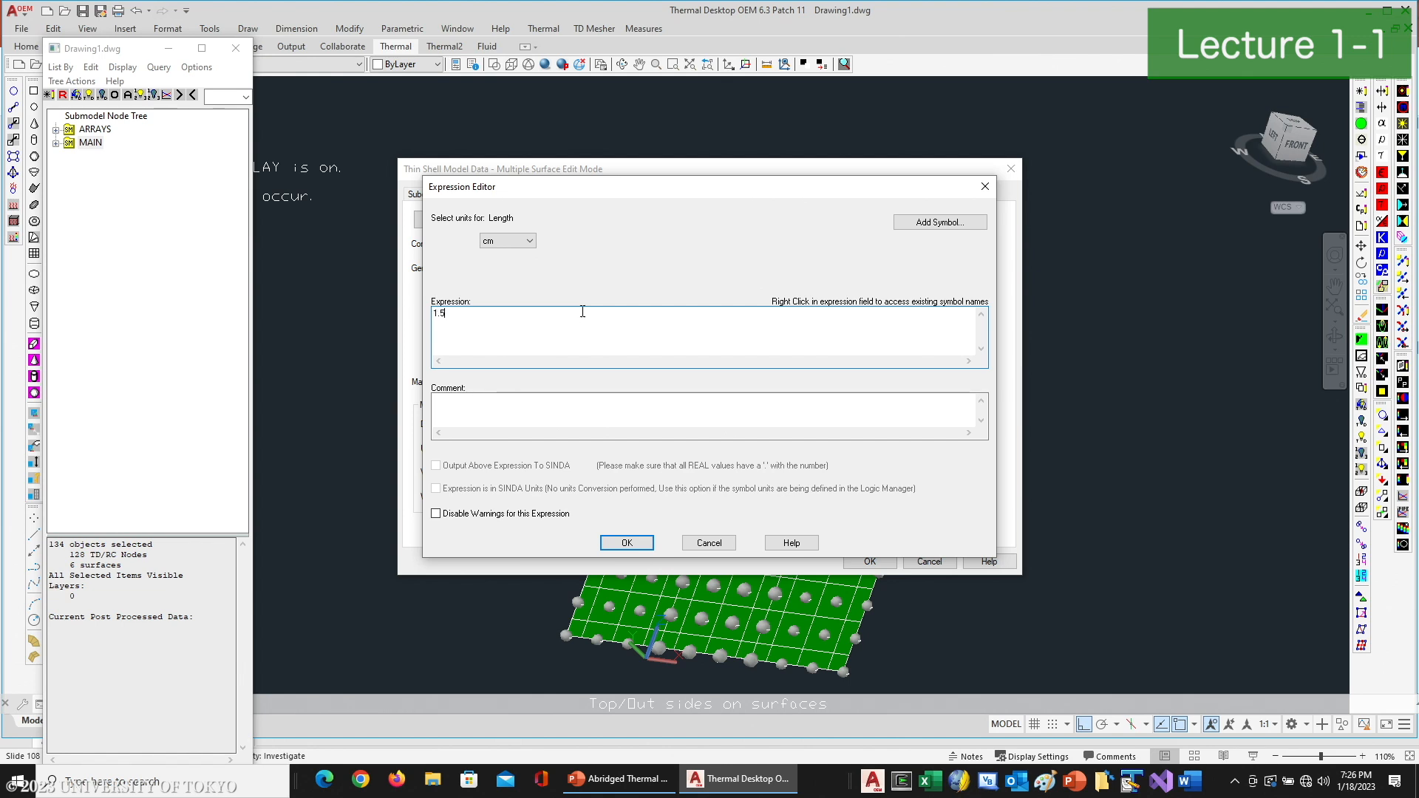
pyautogui.click(508, 241)
pyautogui.click(506, 284)
pyautogui.click(620, 540)
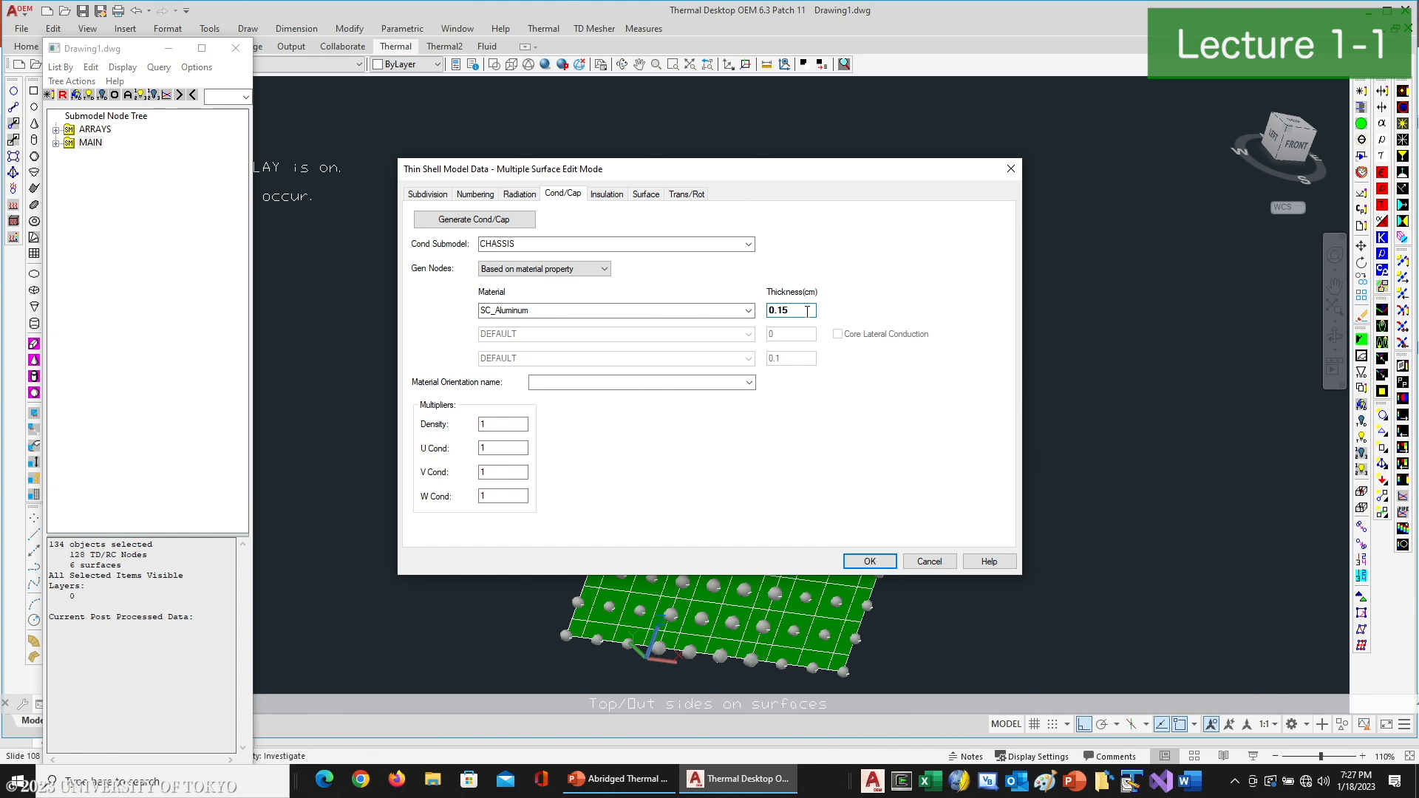
# - Add the comment "1.5 mm thick" to the thickness expression and apply the changes to all box surfaces
pyautogui.doubleClick(807, 312)
pyautogui.click(528, 406)
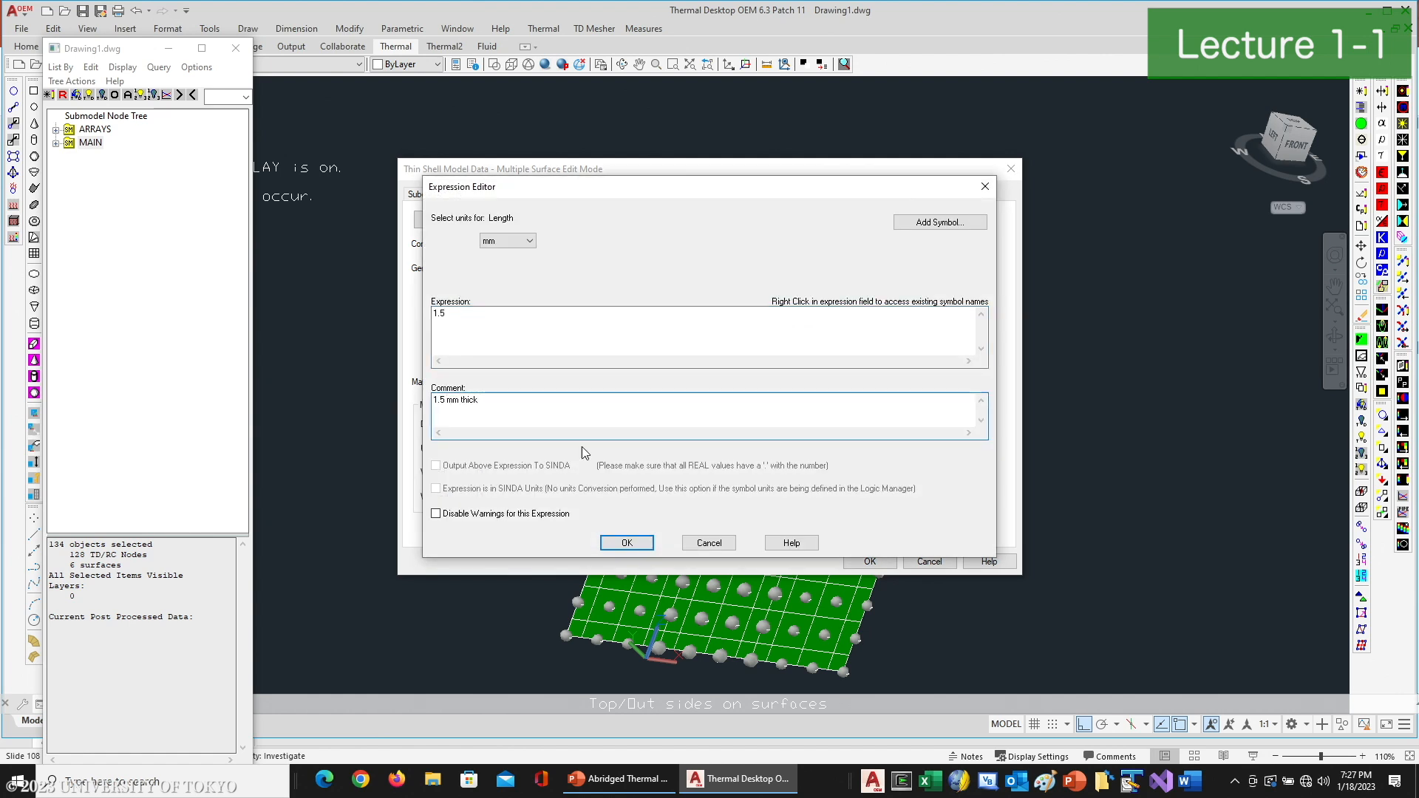
pyautogui.click(626, 543)
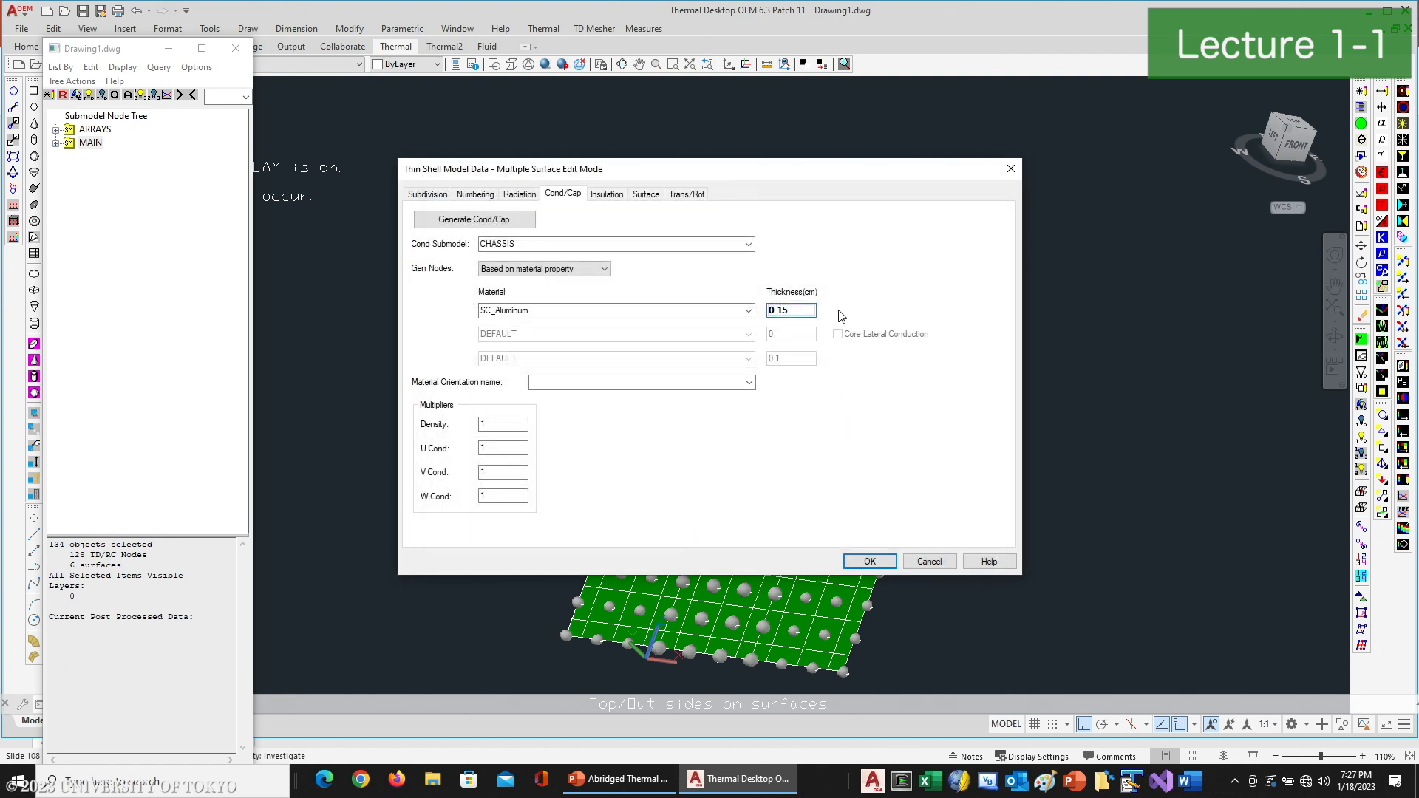
pyautogui.click(578, 244)
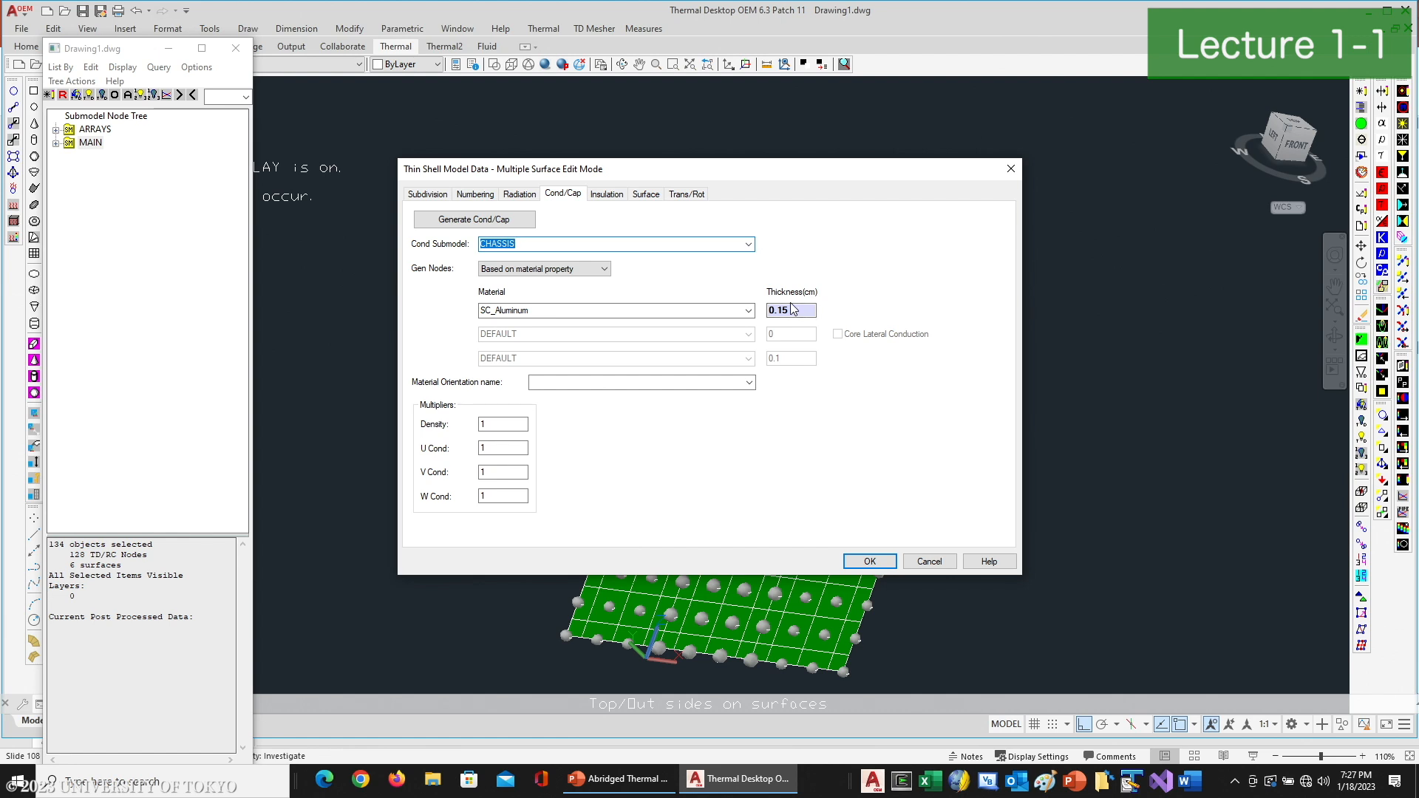
pyautogui.click(792, 312)
pyautogui.click(869, 561)
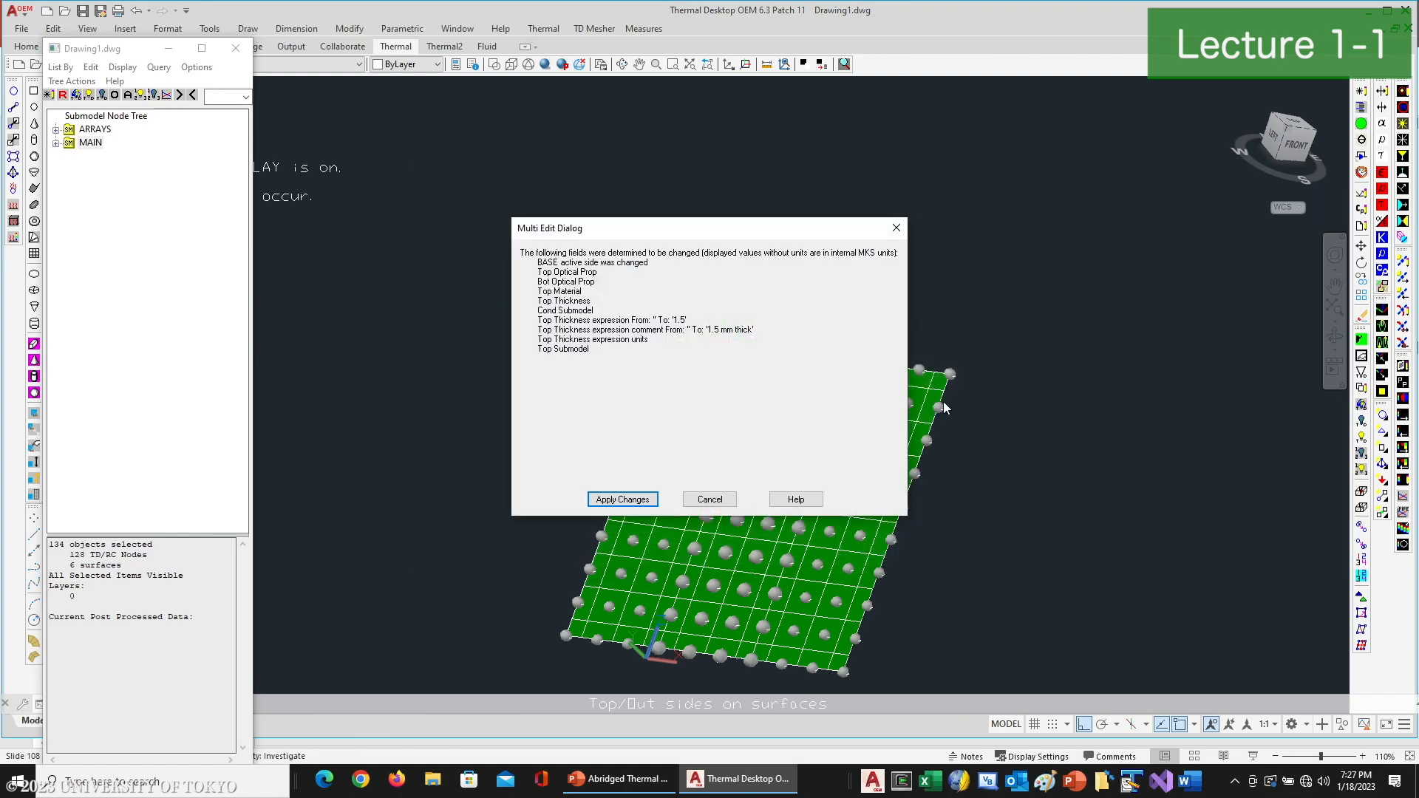
pyautogui.click(631, 495)
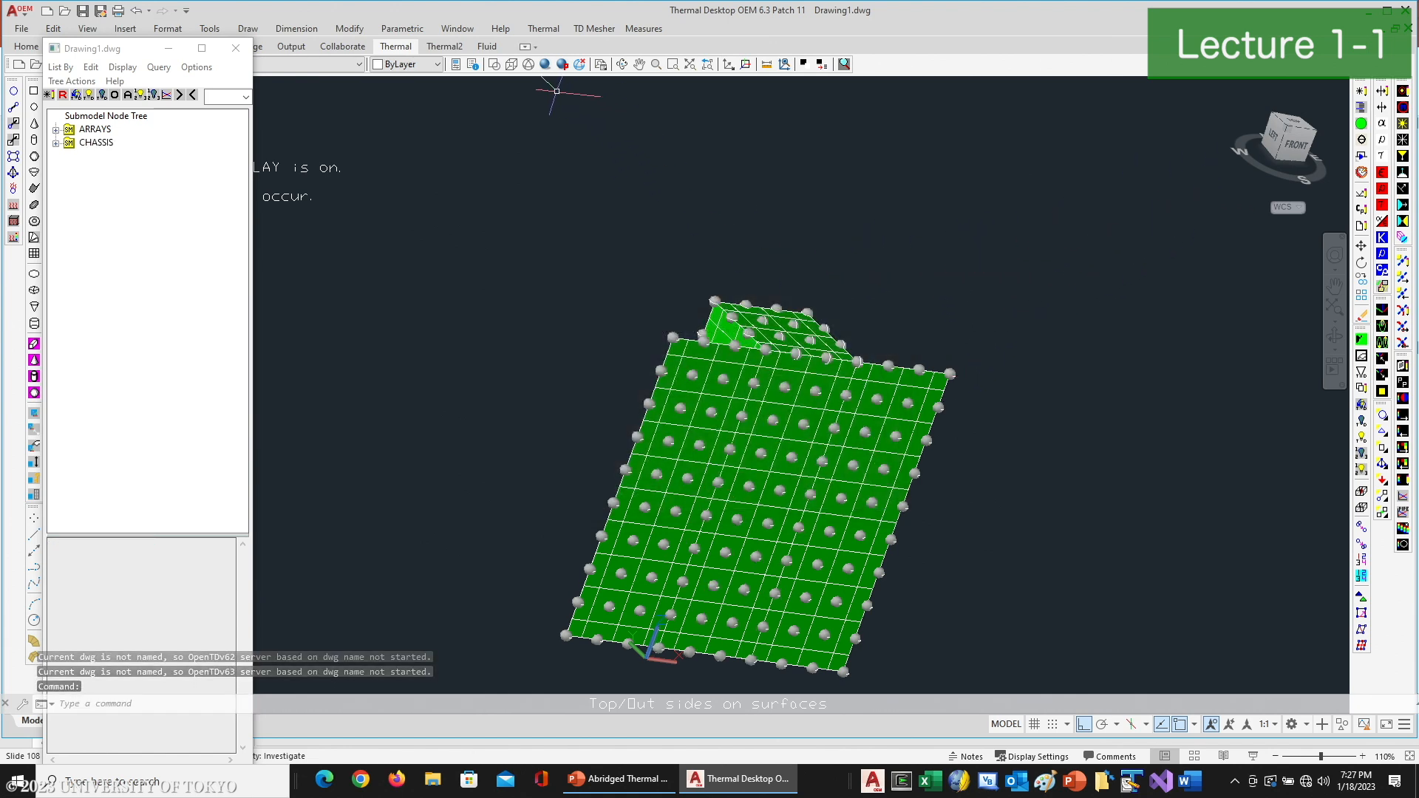
# - Display only the CHASSIS submodel and create a symbol named Dissipation1 with the value 5
pyautogui.click(96, 142)
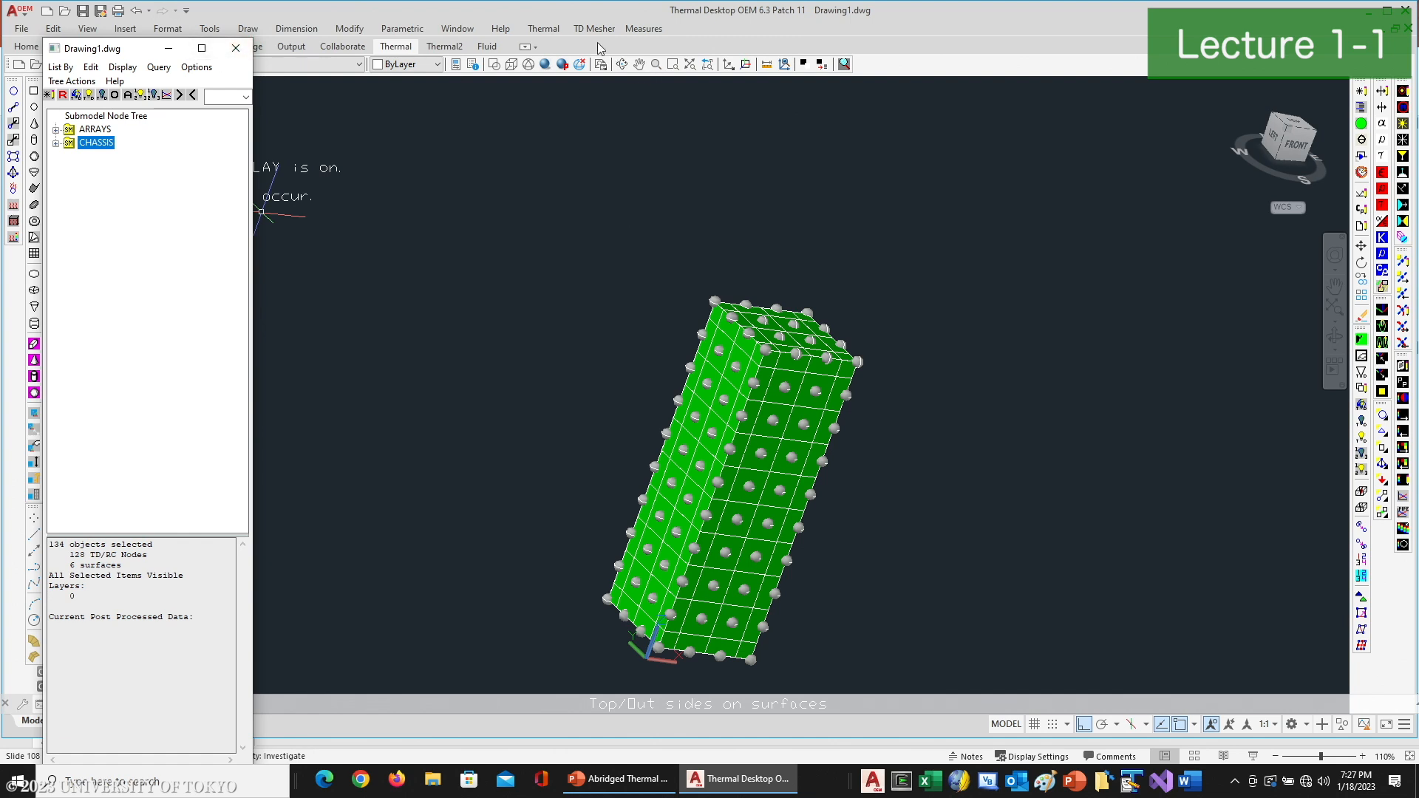
pyautogui.click(551, 29)
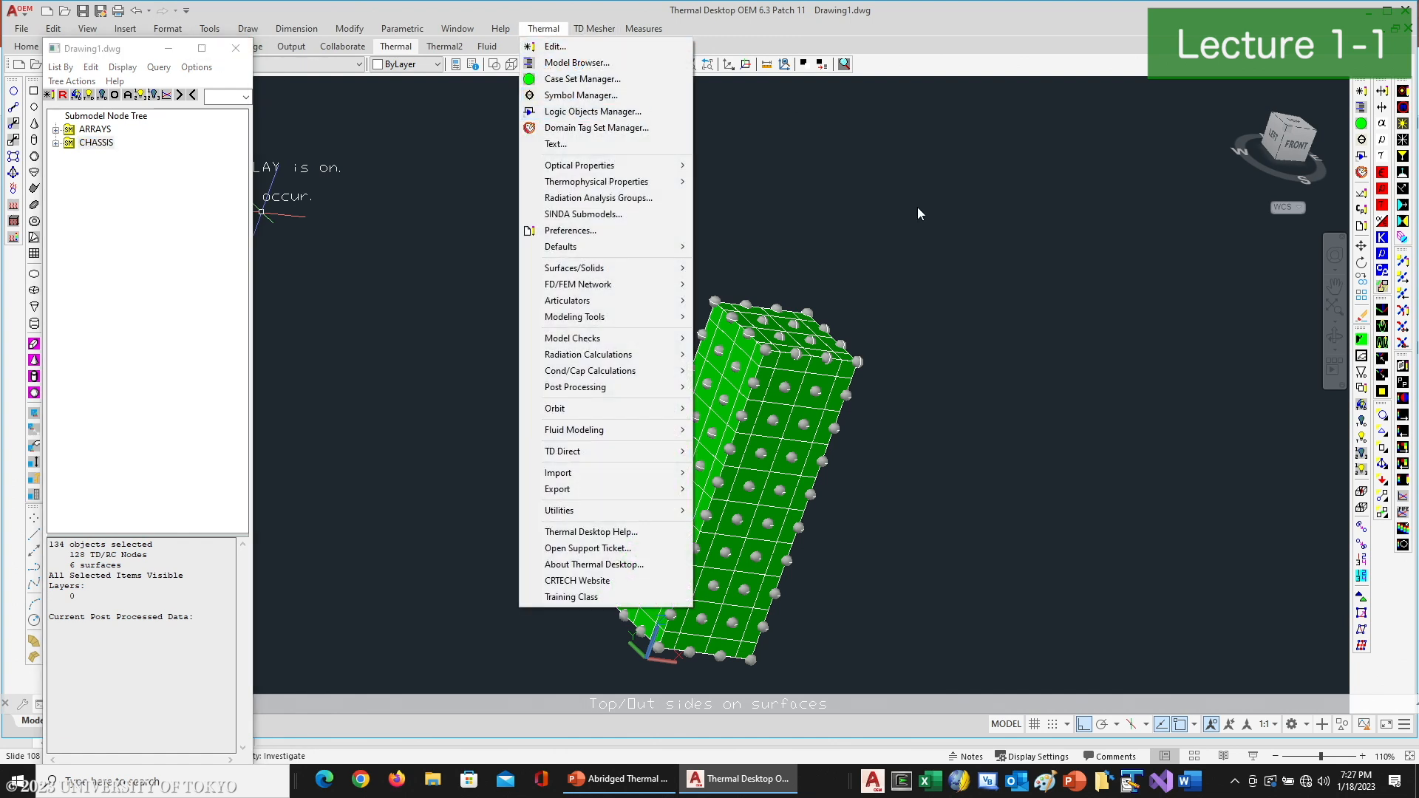
pyautogui.click(1362, 139)
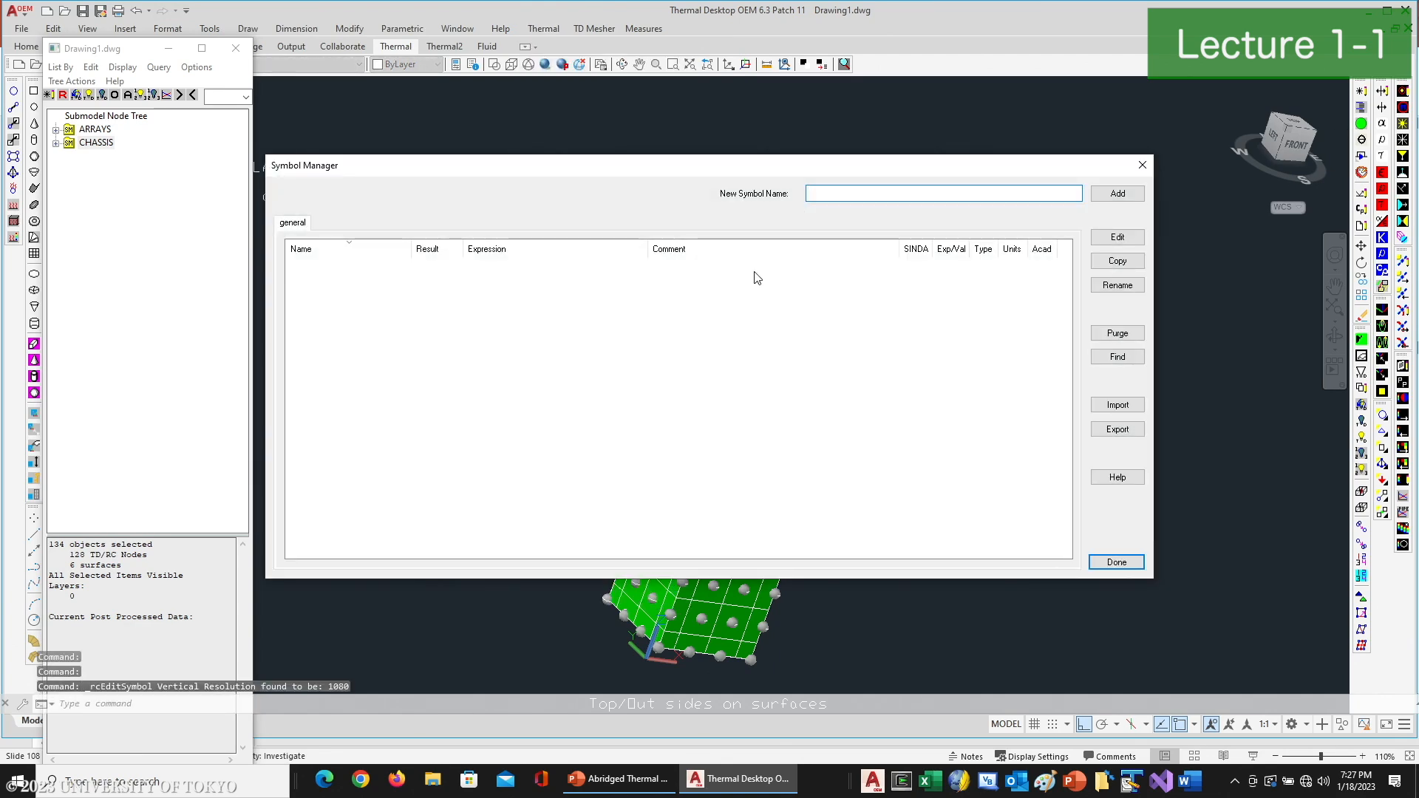
pyautogui.write('Dissipation1')
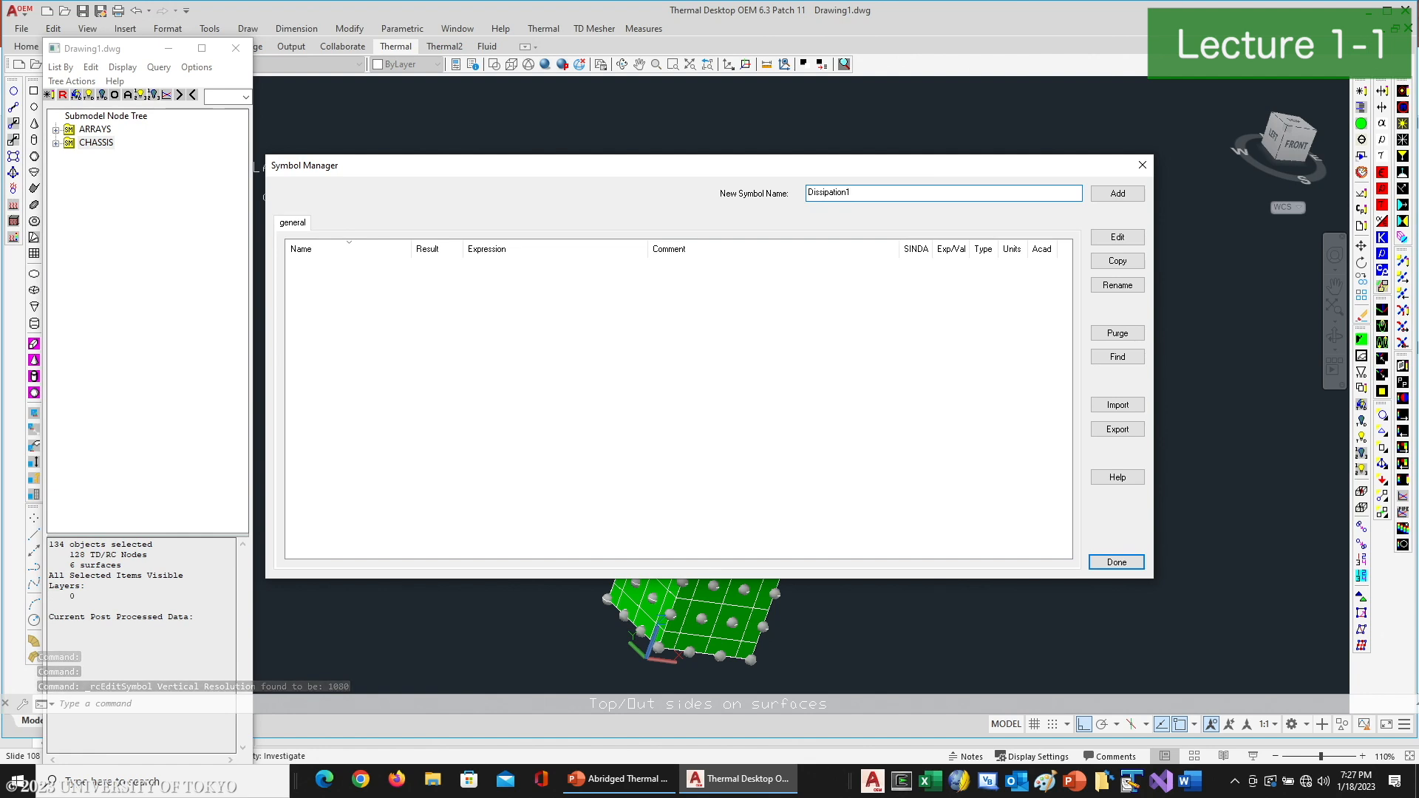
pyautogui.click(1116, 193)
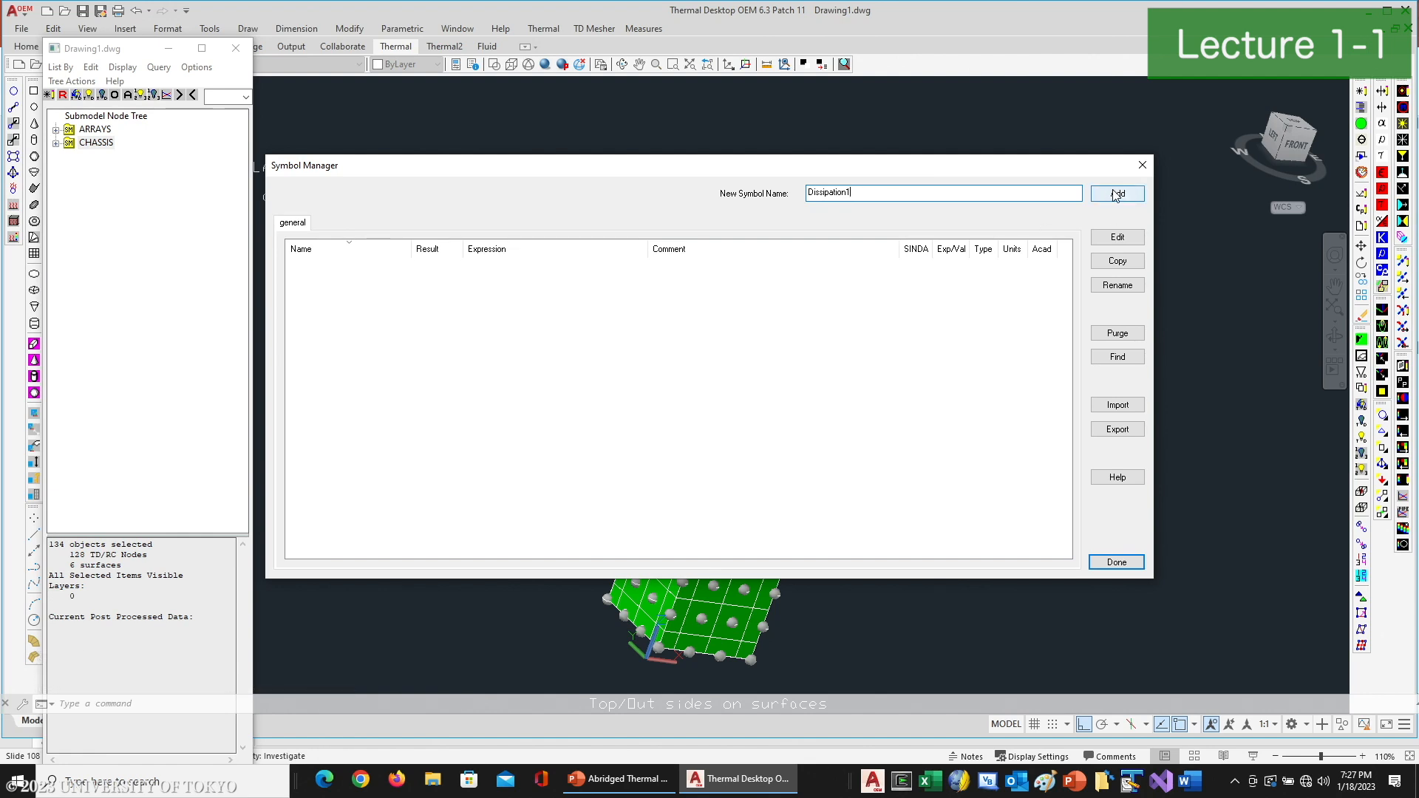
pyautogui.write('5')
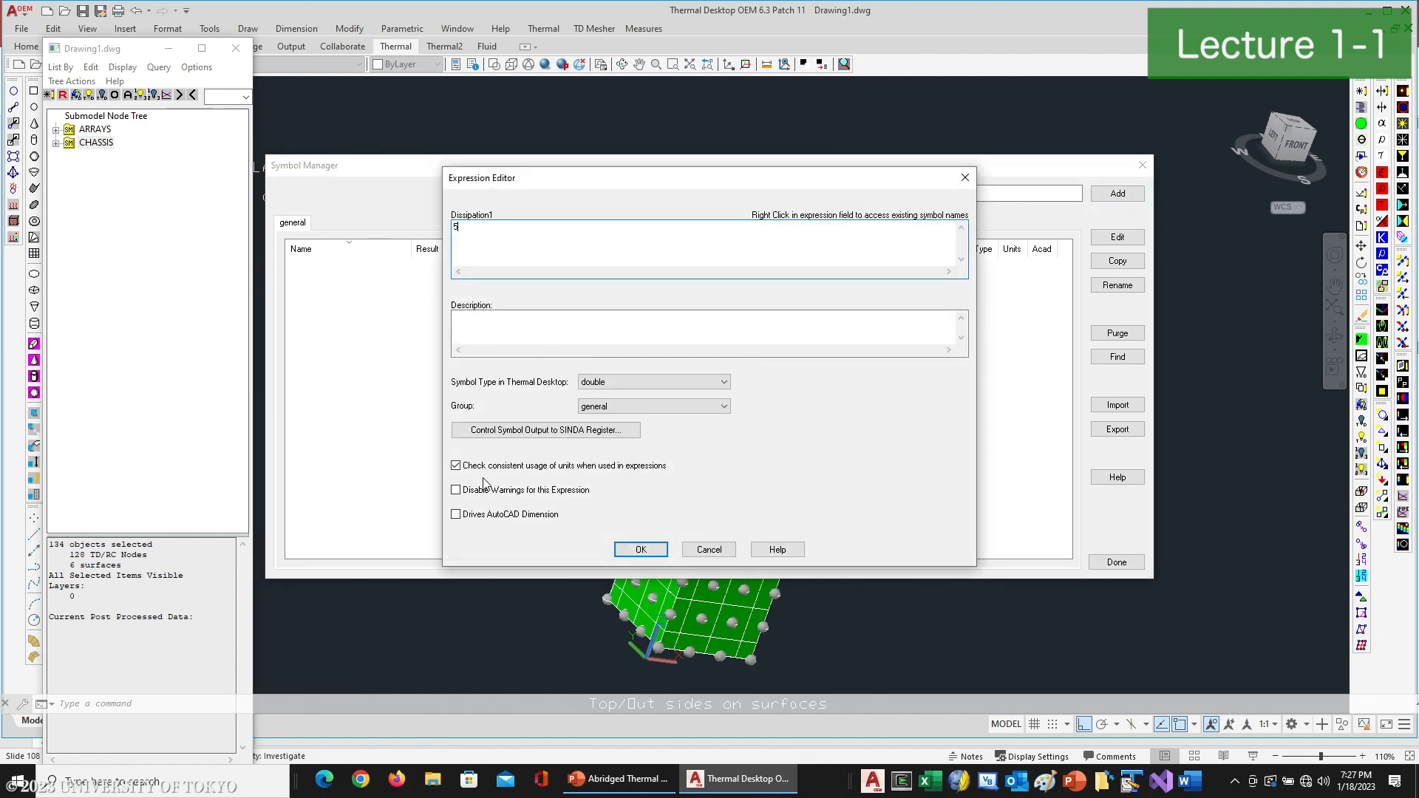
pyautogui.click(640, 550)
# - Create a second symbol named Dissipation2 with the value 3
pyautogui.click(903, 191)
pyautogui.press('BackSpace')
pyautogui.write('2')
pyautogui.press('Return')
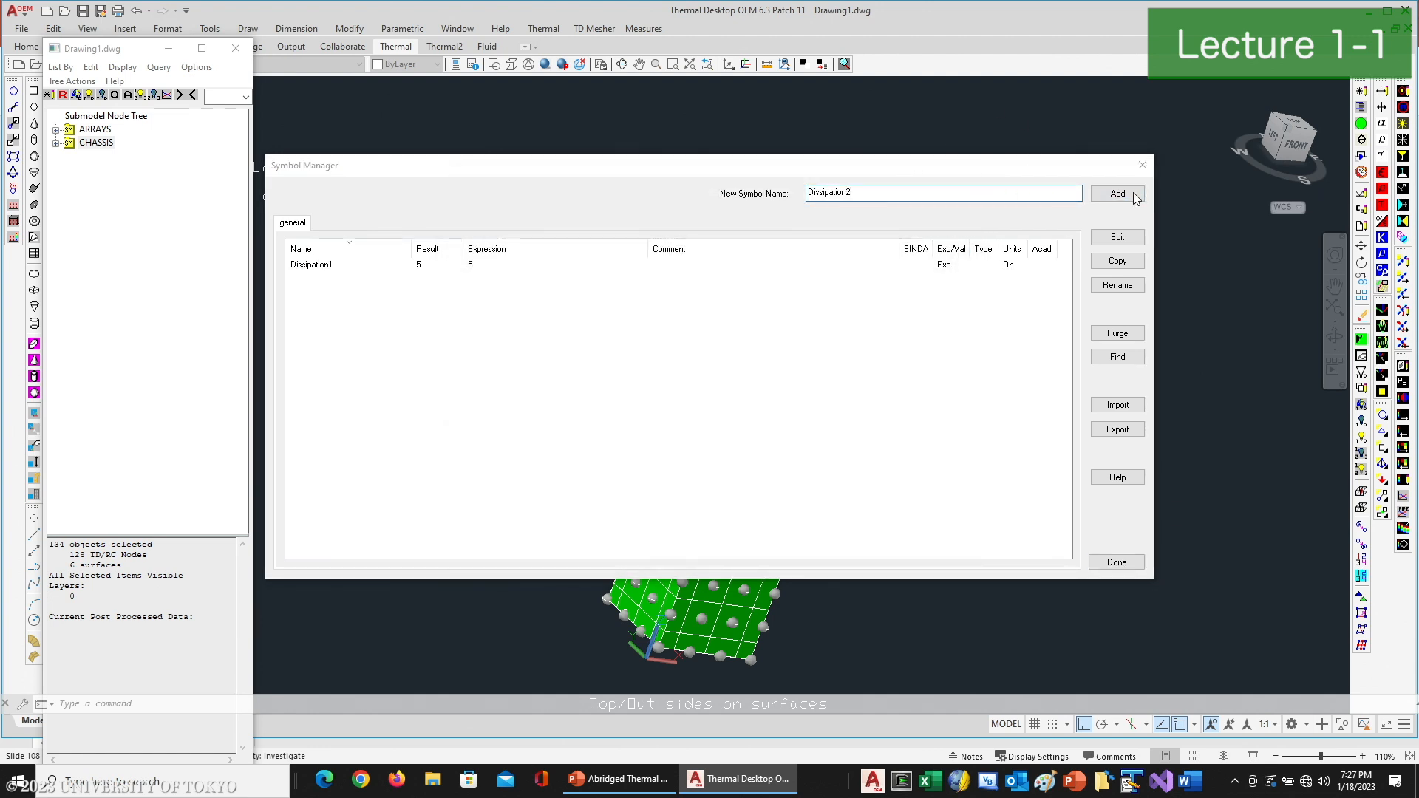
pyautogui.write('3')
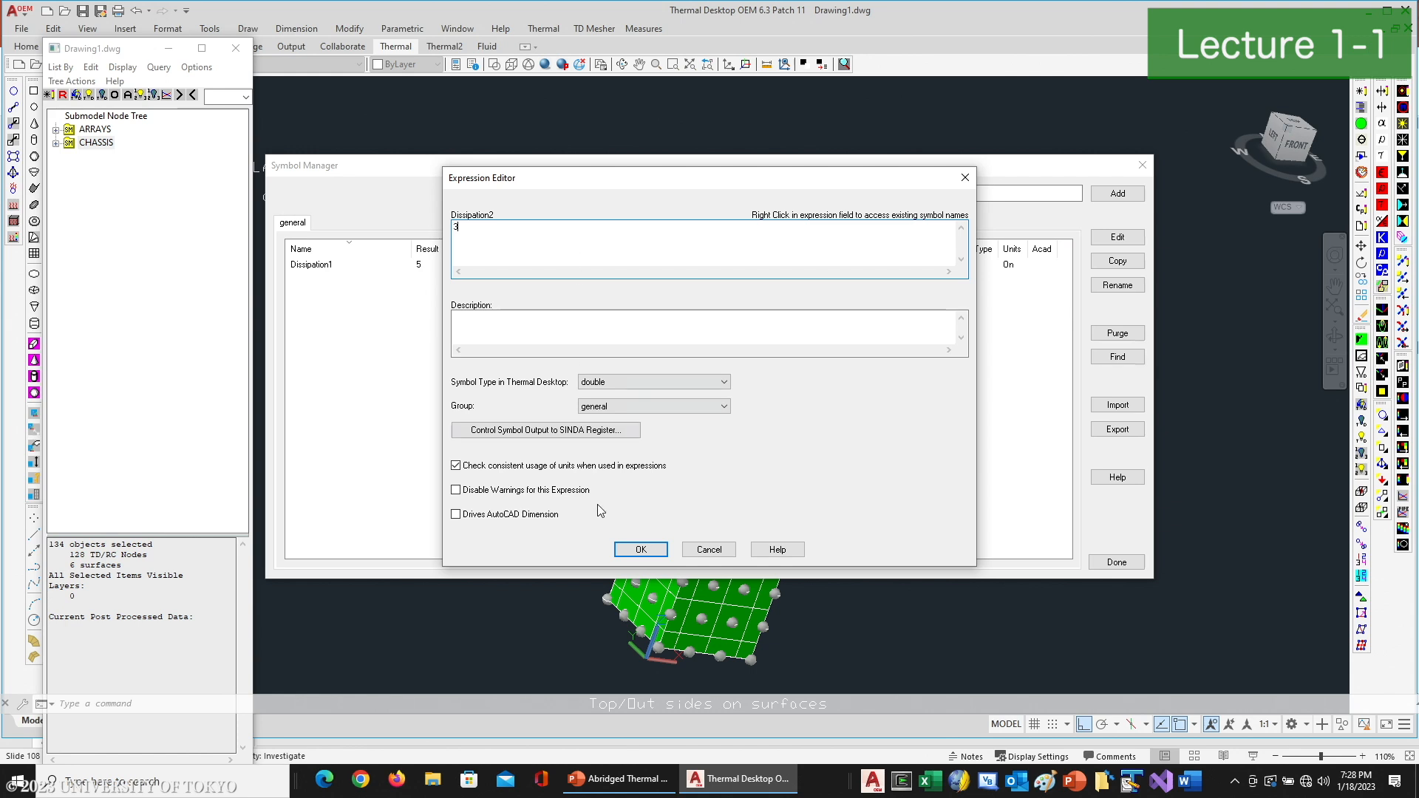
pyautogui.click(640, 550)
# - Create a third symbol named Dissipation3 with the value 2 and finish managing symbols
pyautogui.click(895, 191)
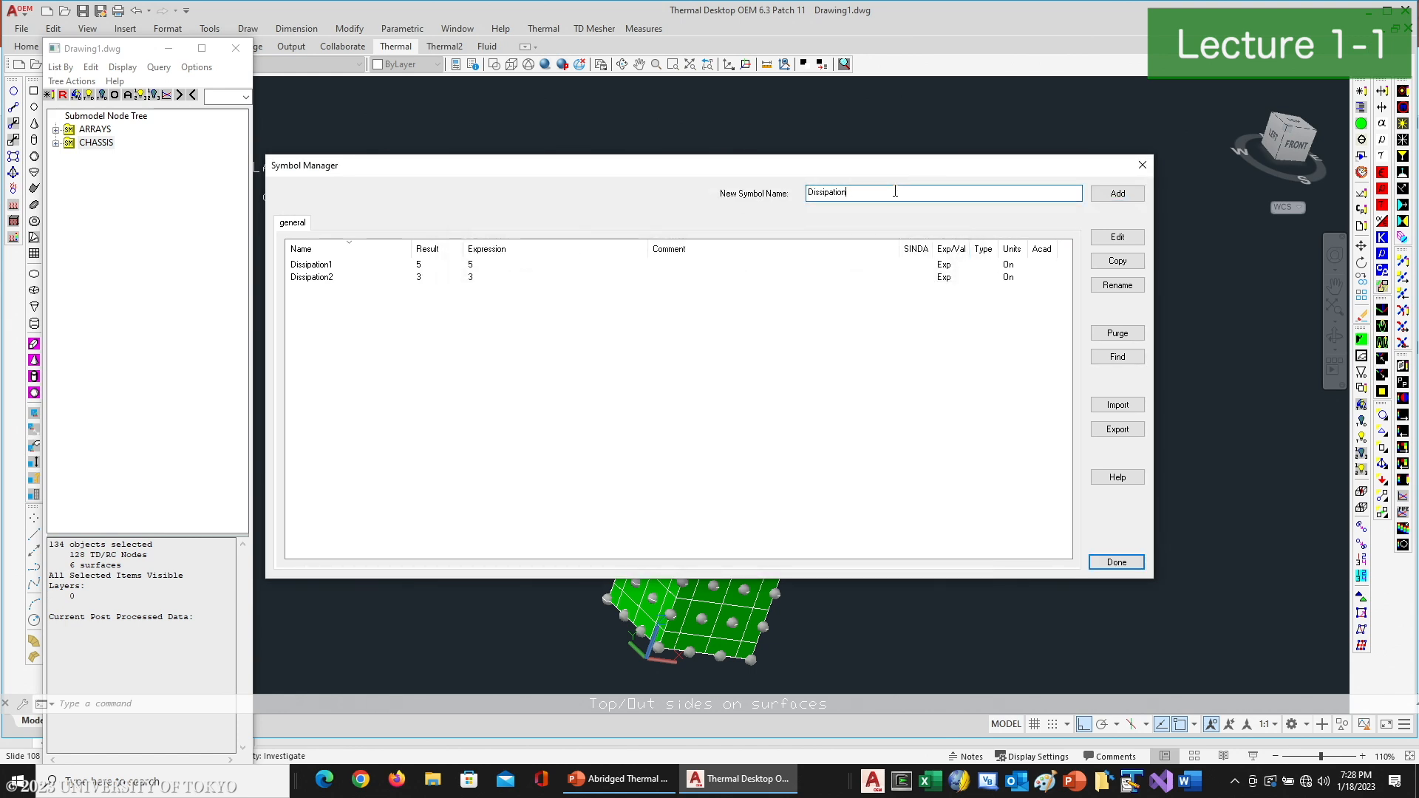
pyautogui.click(1122, 196)
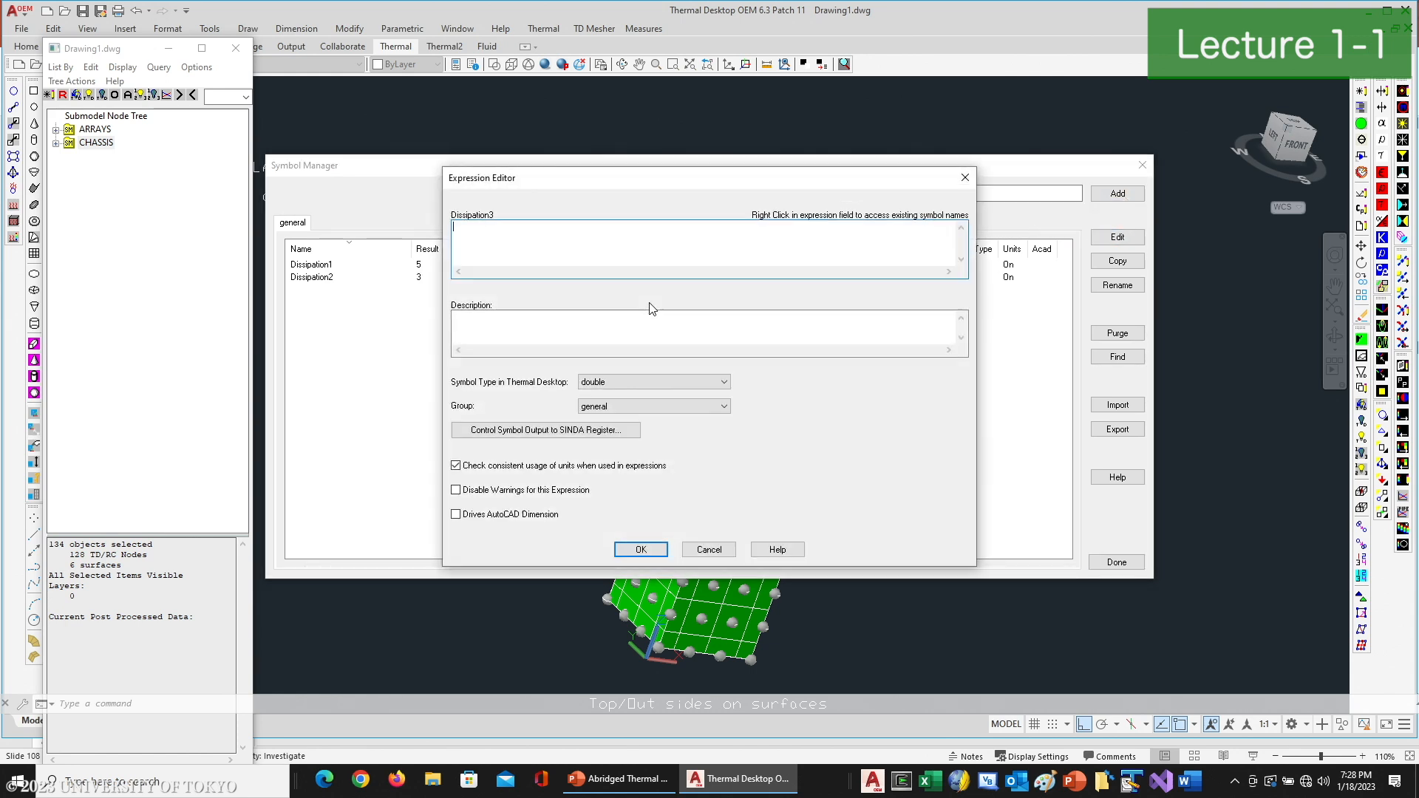
pyautogui.click(632, 549)
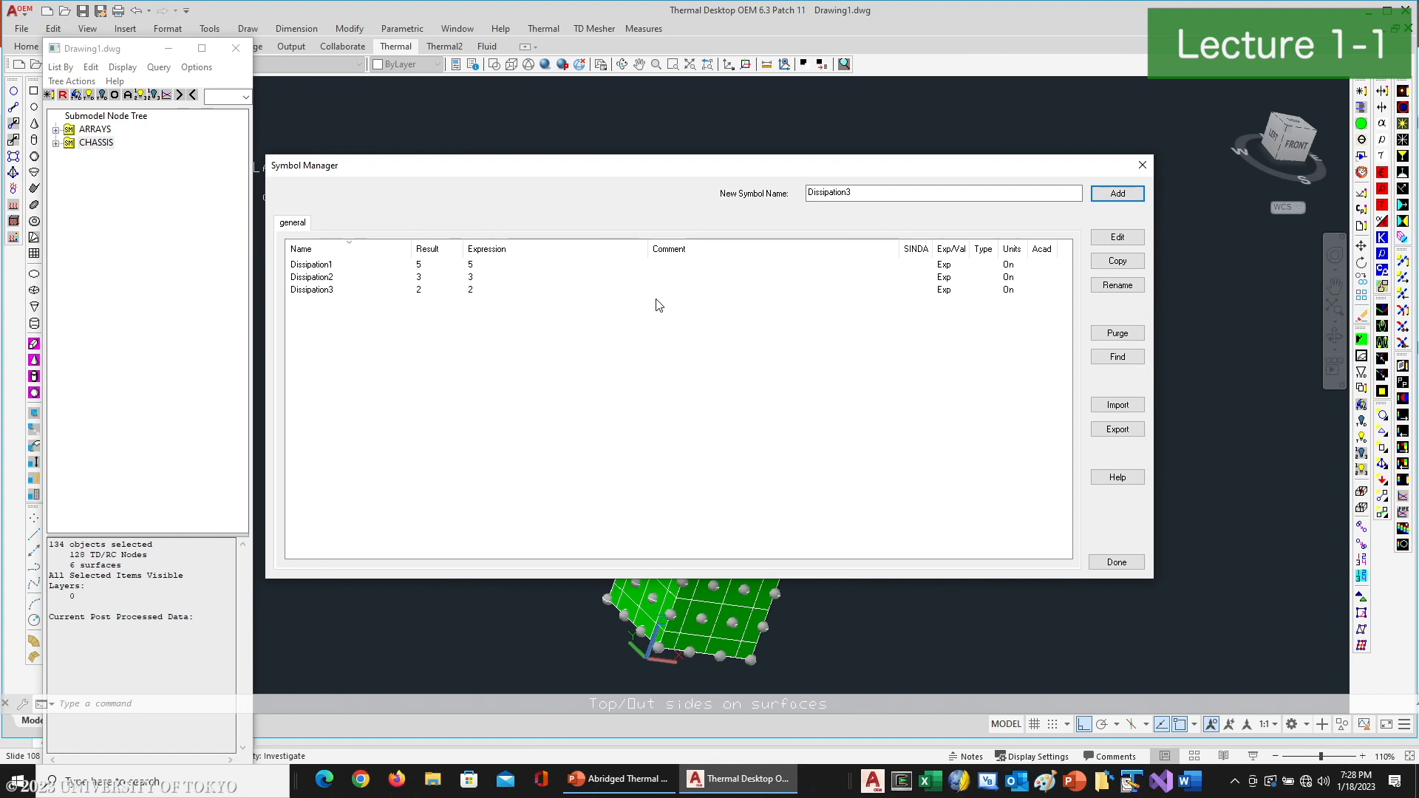
pyautogui.click(1116, 563)
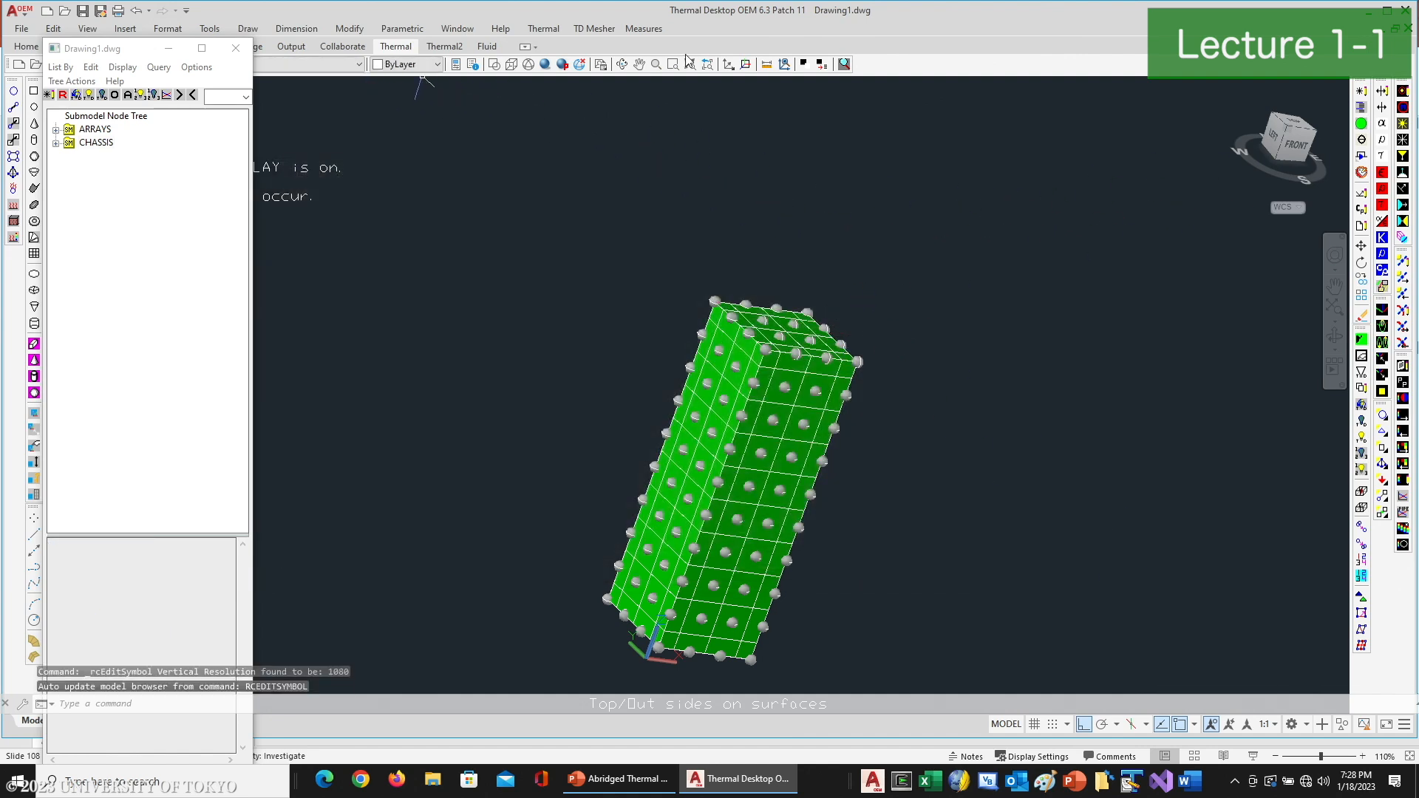
# - Close the model browser and start a node heat load on the second and third node rows from the box's base
pyautogui.click(622, 64)
pyautogui.moveTo(735, 376); pyautogui.dragTo(589, 298)
pyautogui.rightClick(874, 342)
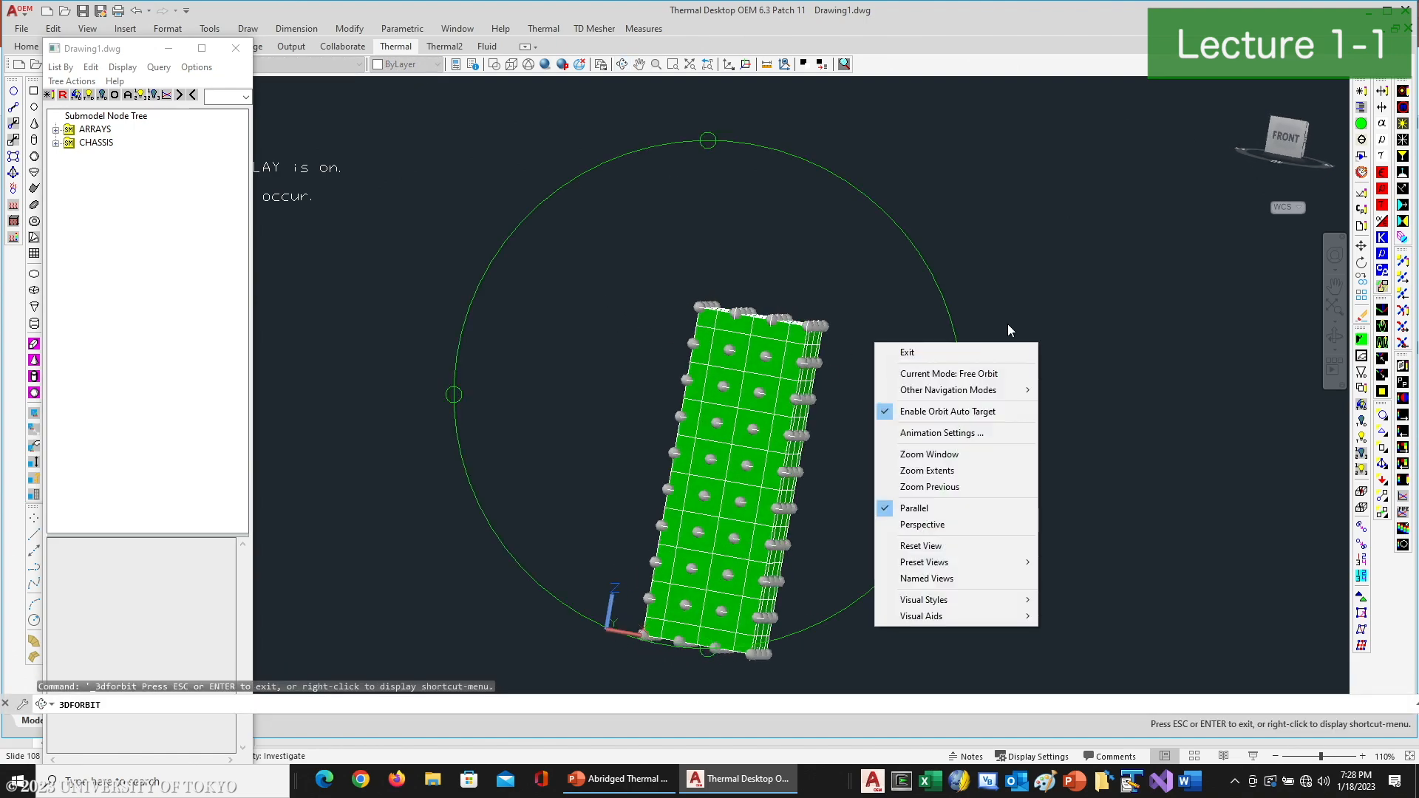
pyautogui.moveTo(1075, 334); pyautogui.dragTo(1105, 227)
pyautogui.rightClick(1105, 227)
pyautogui.click(1131, 235)
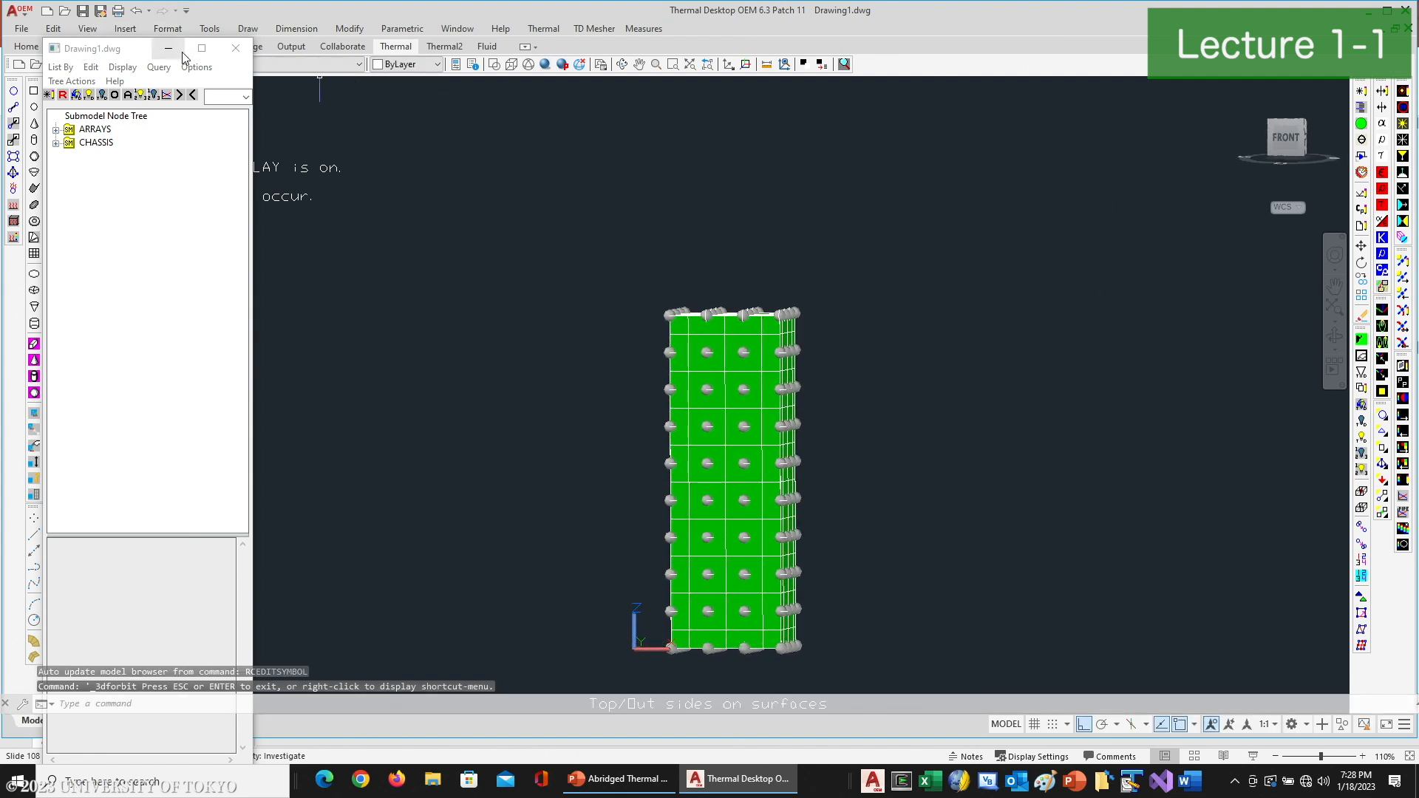
pyautogui.click(233, 50)
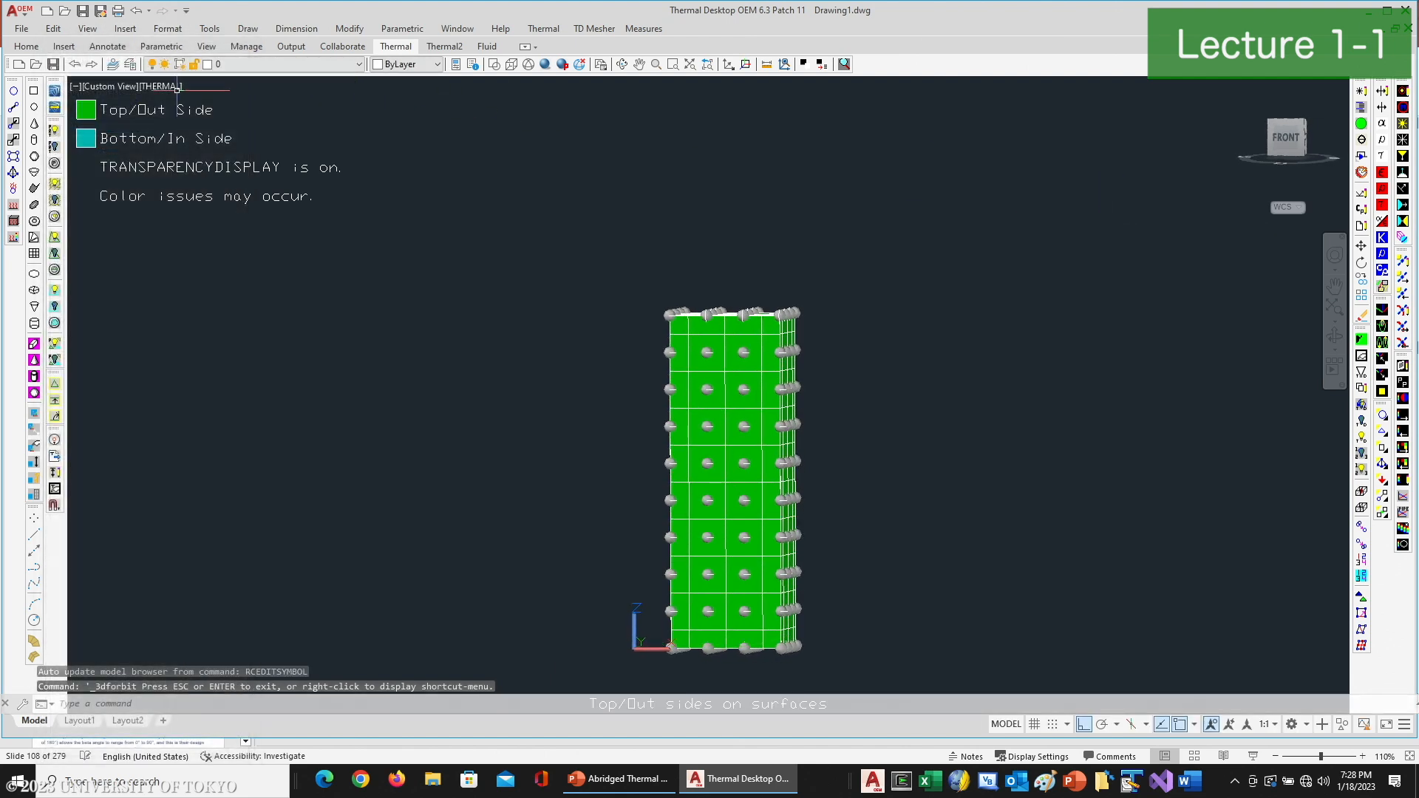
pyautogui.click(14, 189)
pyautogui.click(624, 548)
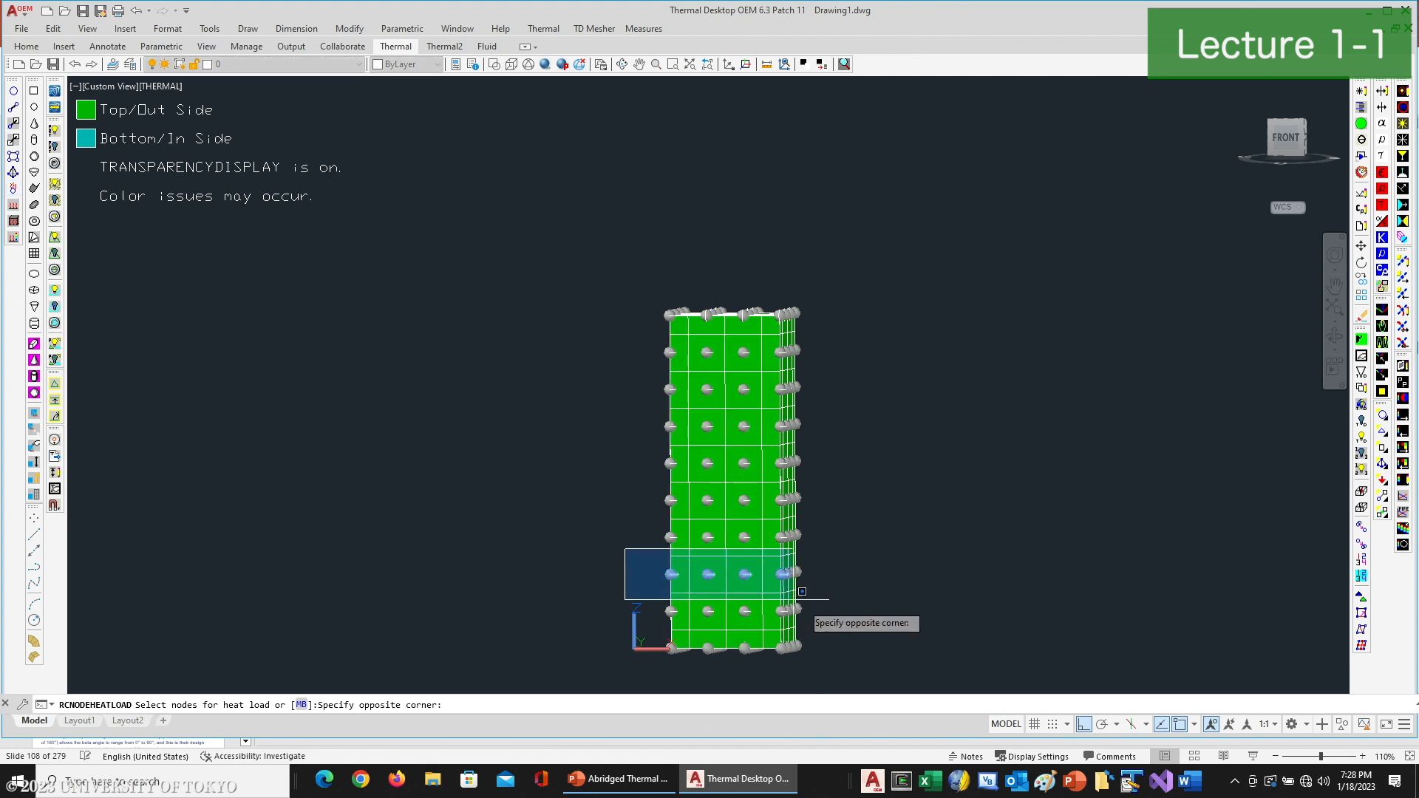
pyautogui.click(828, 628)
pyautogui.press('Return')
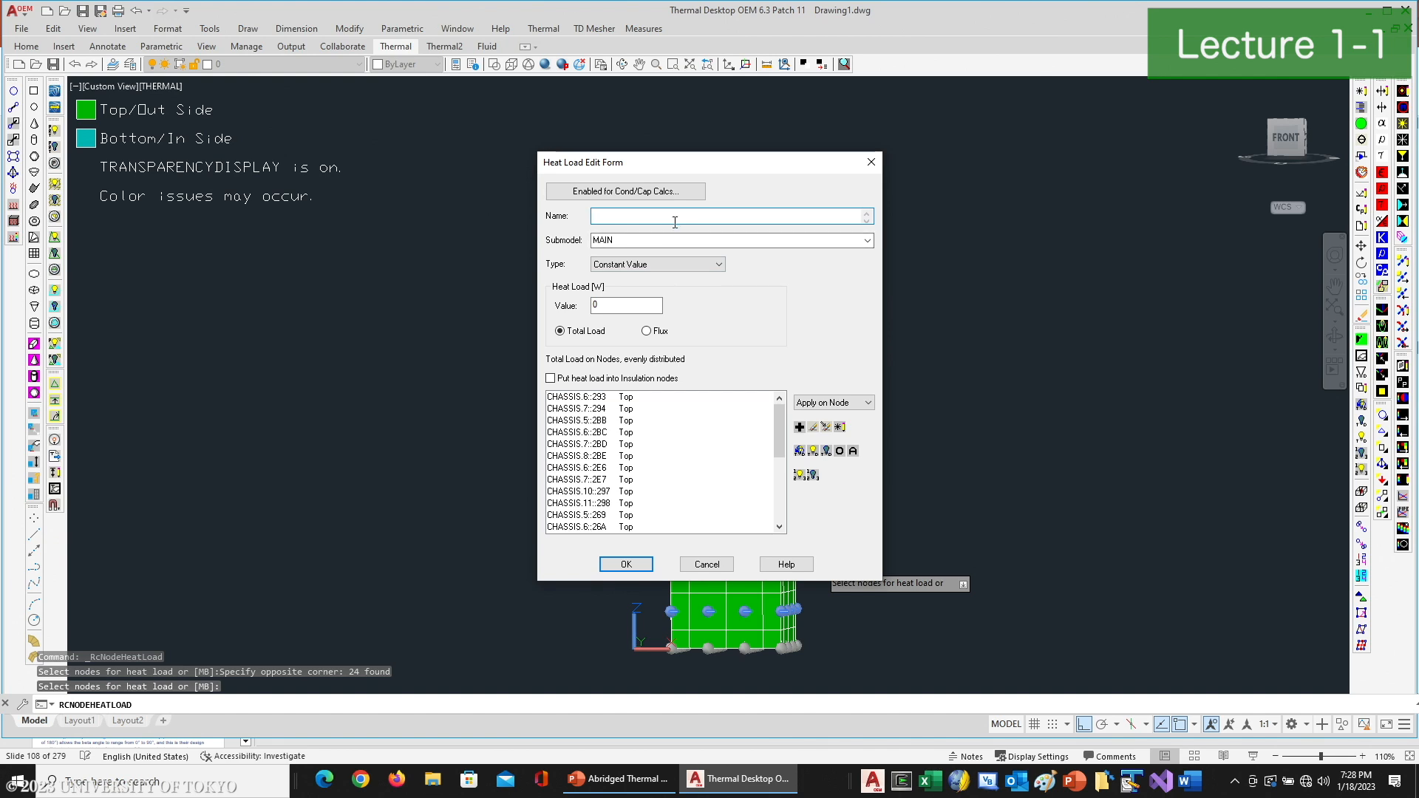
# - Name the heat load "Dissipation 1" and assign it to the CHASSIS submodel
pyautogui.write('Dissiaption')
pyautogui.press('BackSpace')
pyautogui.press('BackSpace')
pyautogui.press('BackSpace')
pyautogui.press('BackSpace')
pyautogui.press('BackSpace')
pyautogui.press('BackSpace')
pyautogui.write('pation `1')
pyautogui.click(853, 243)
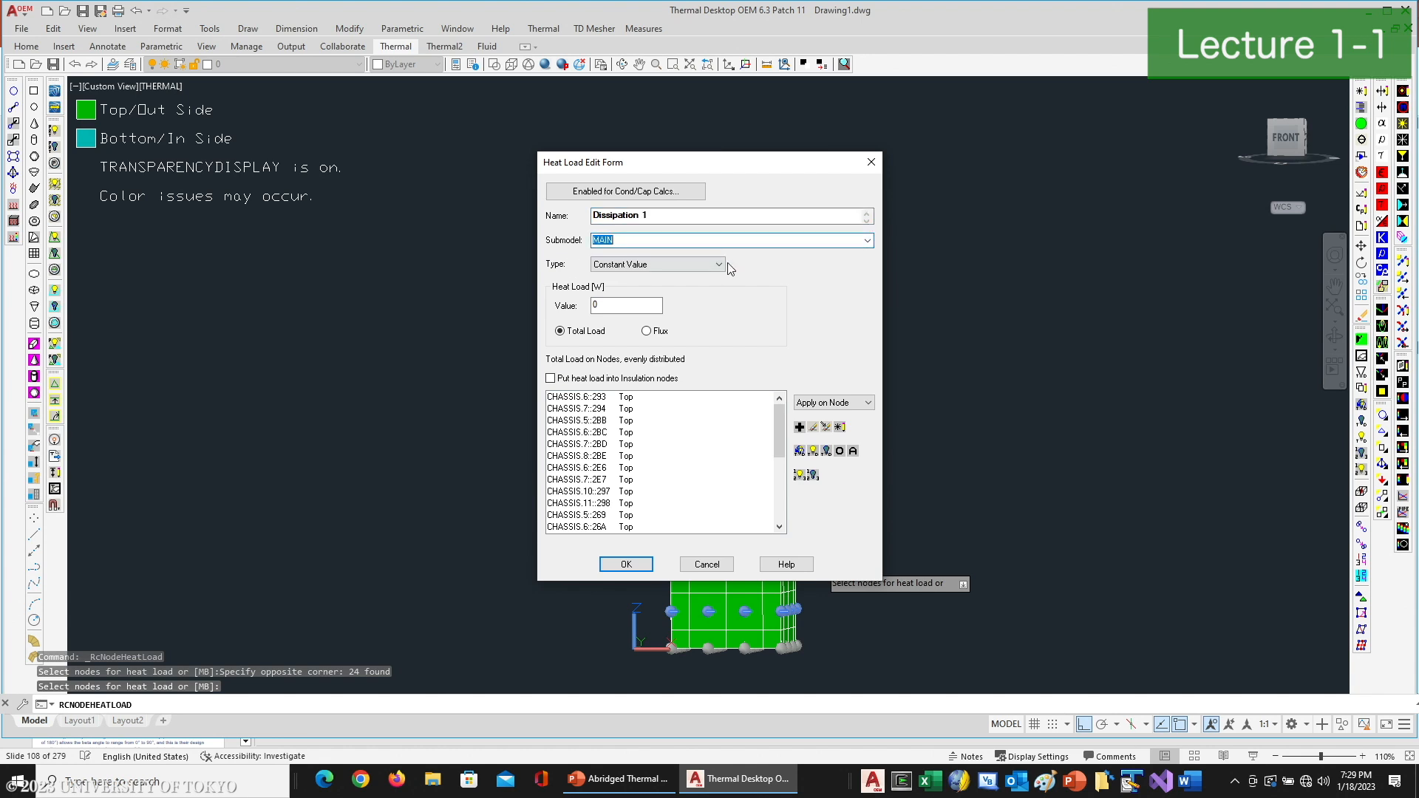
pyautogui.click(866, 240)
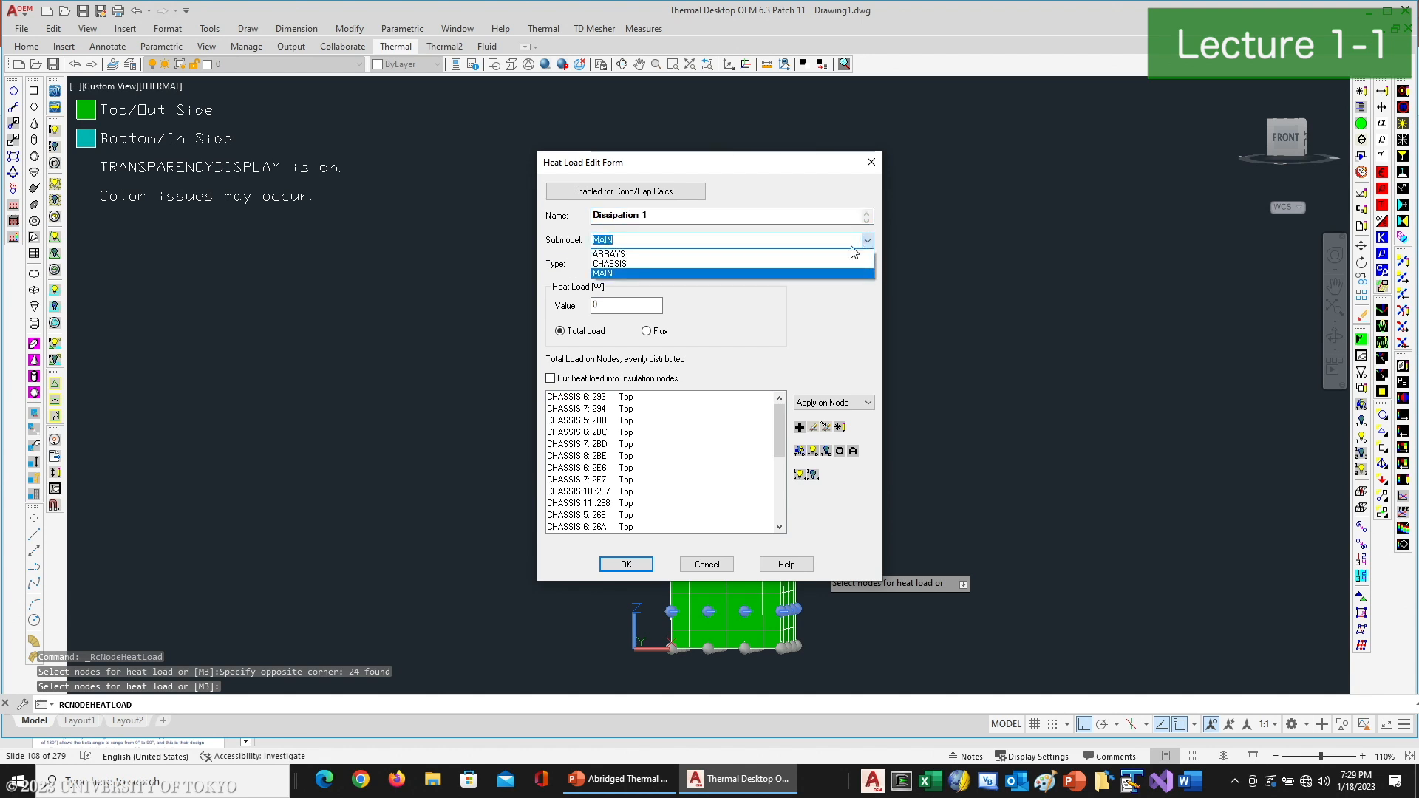
pyautogui.click(628, 269)
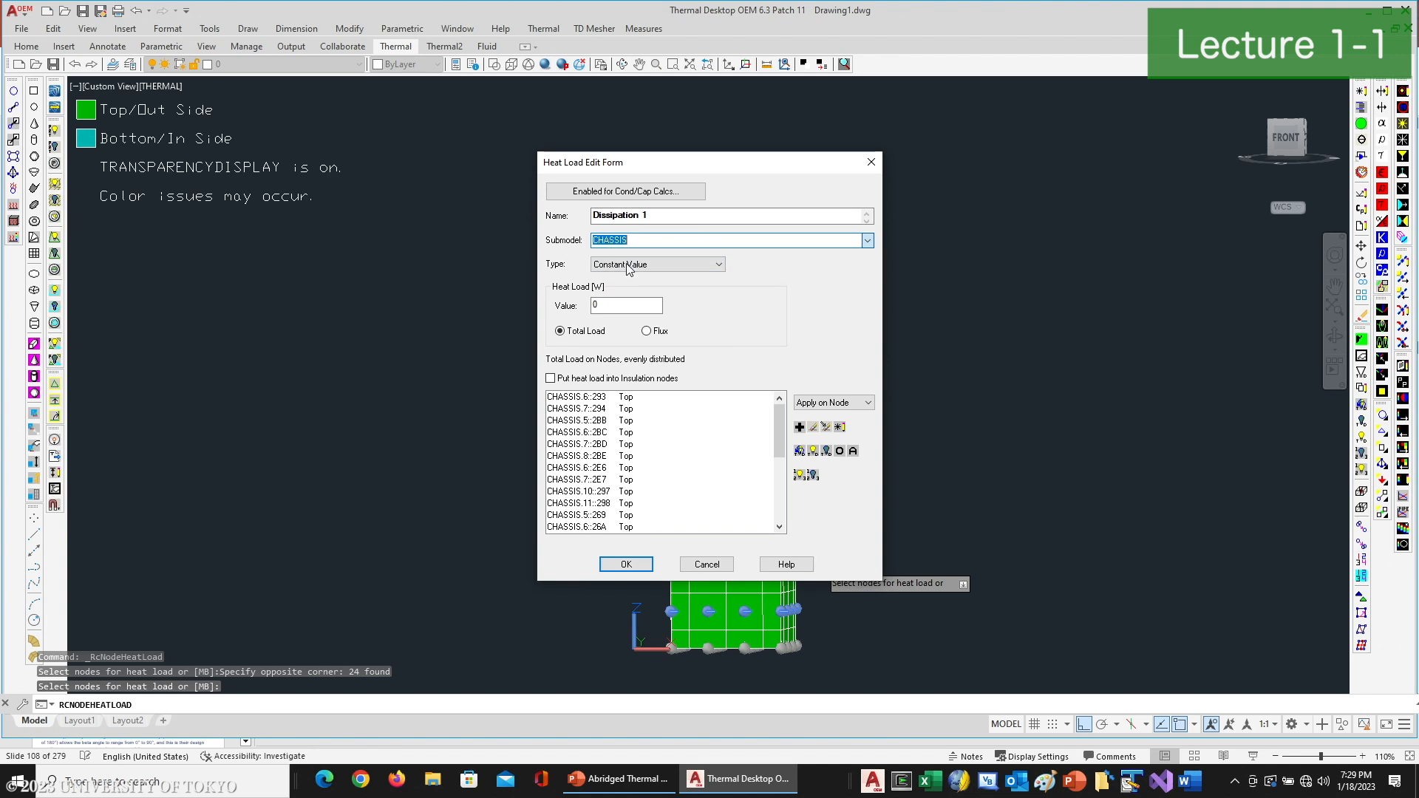
# - Set the heat load value to the symbol Dissipation1, output the expression to SINDA, and apply the load
pyautogui.doubleClick(628, 305)
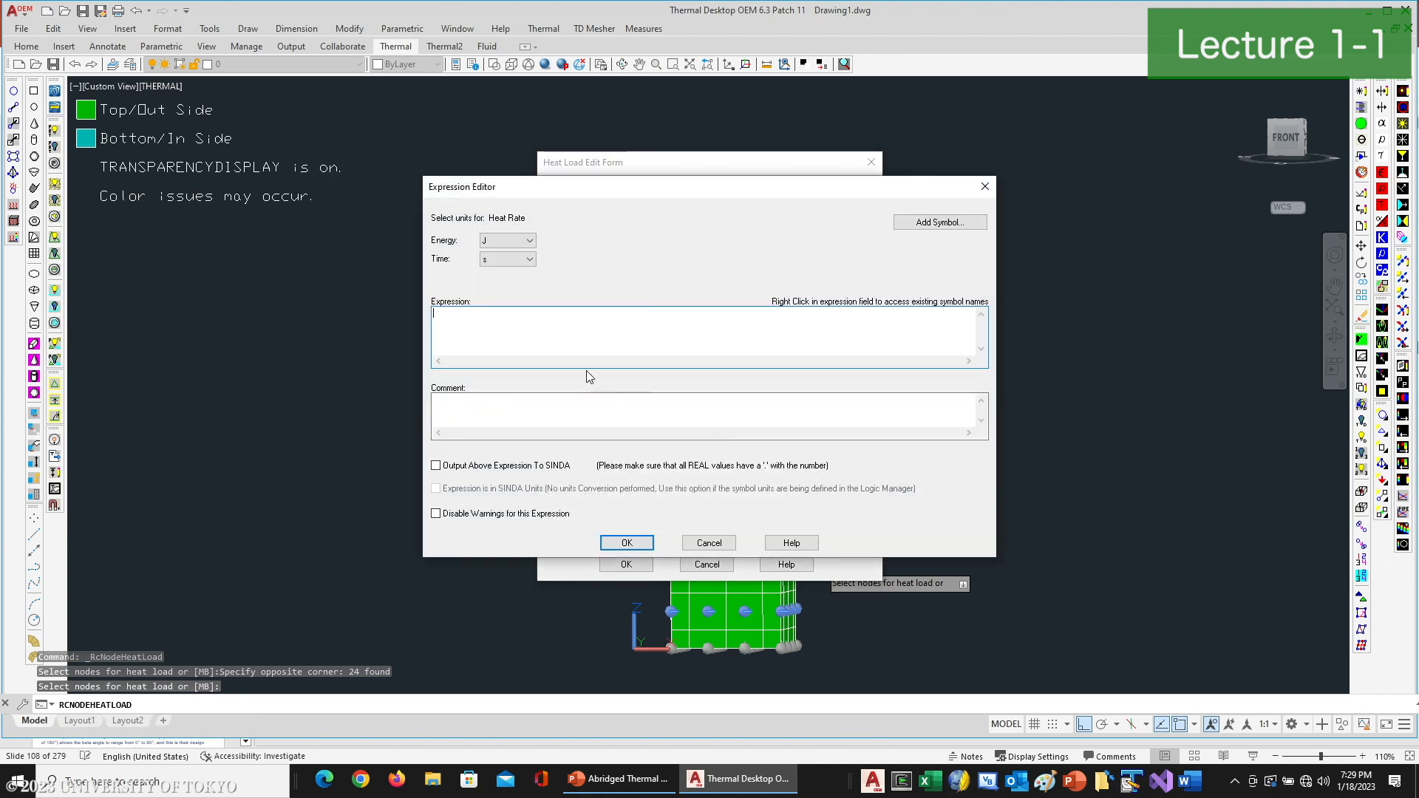
pyautogui.rightClick(549, 329)
pyautogui.moveTo(636, 371)
pyautogui.click(696, 371)
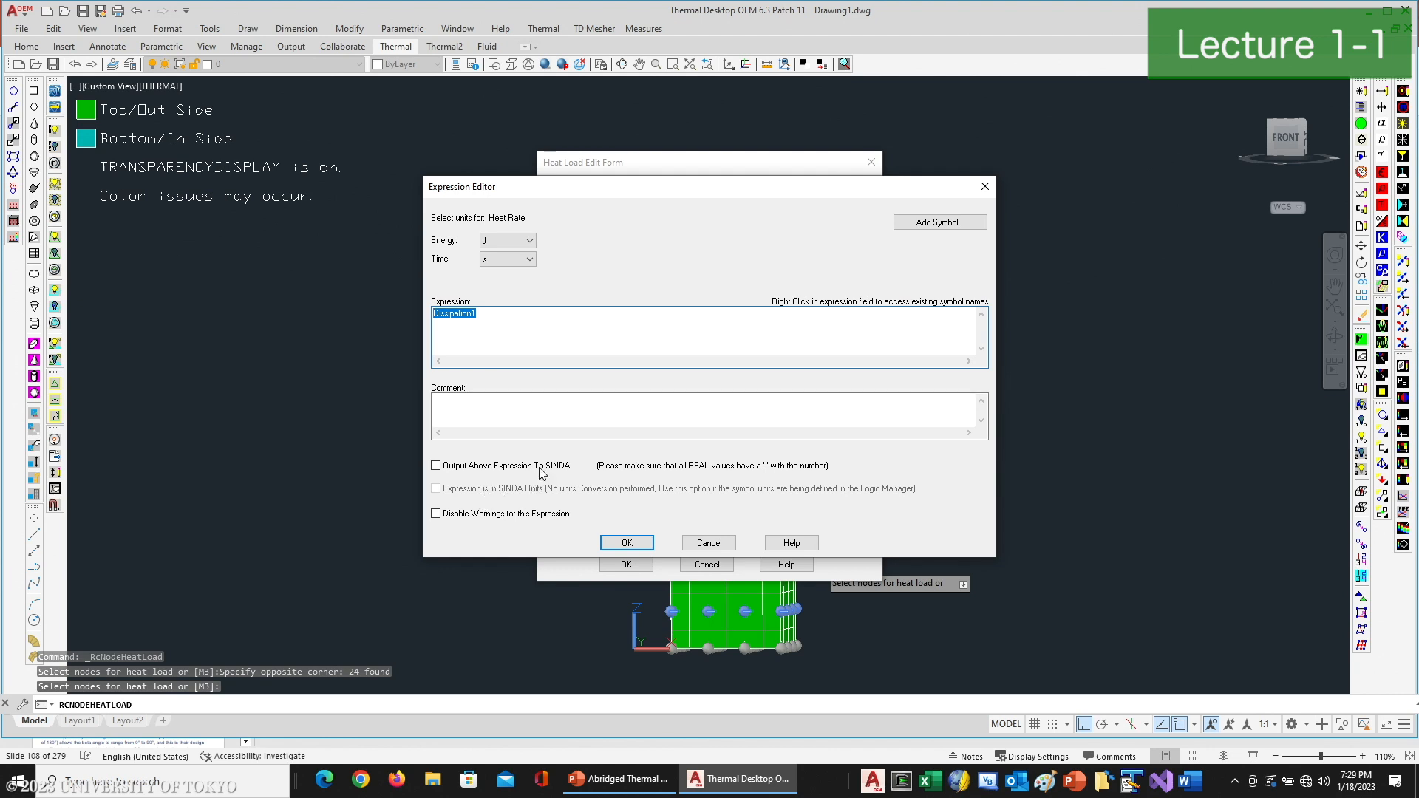
pyautogui.click(436, 466)
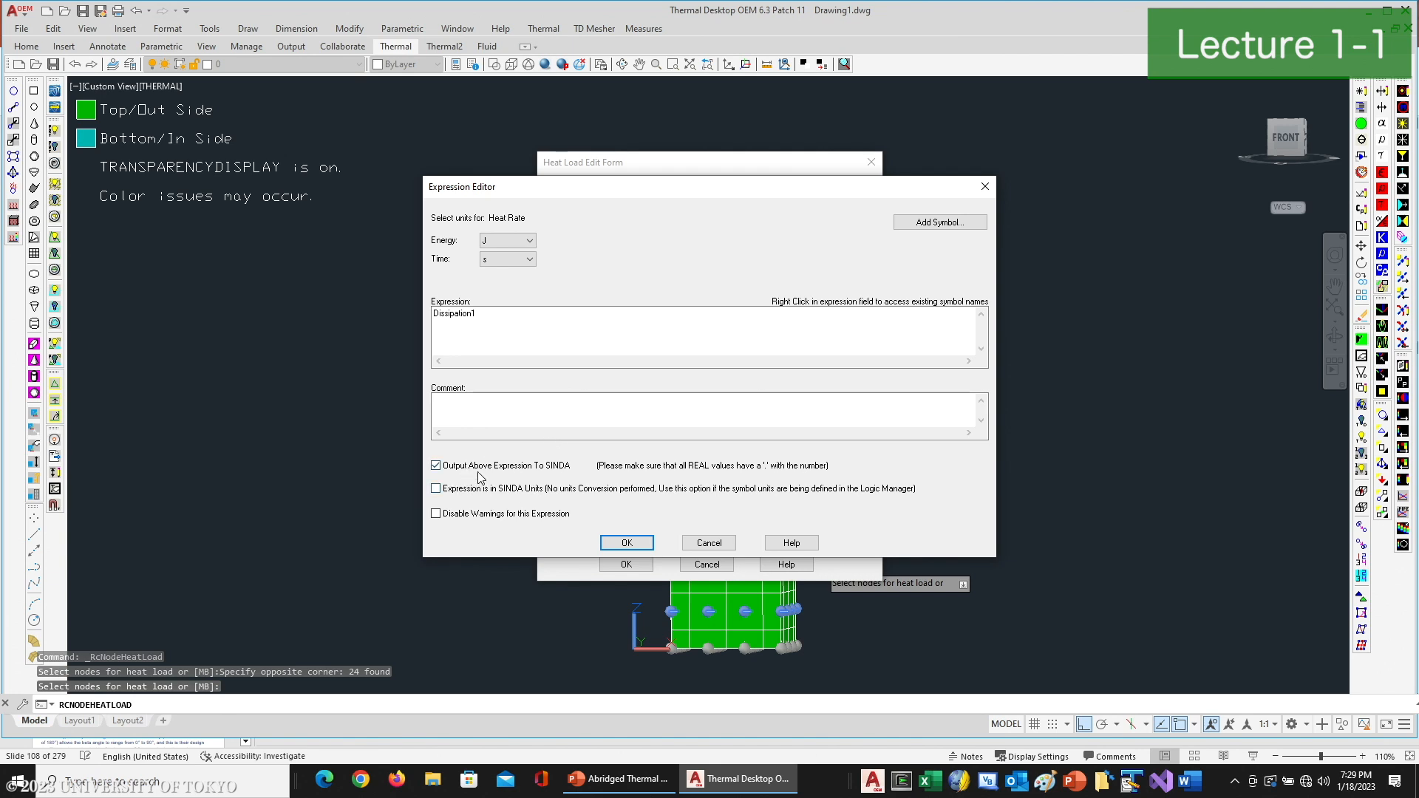
pyautogui.click(619, 544)
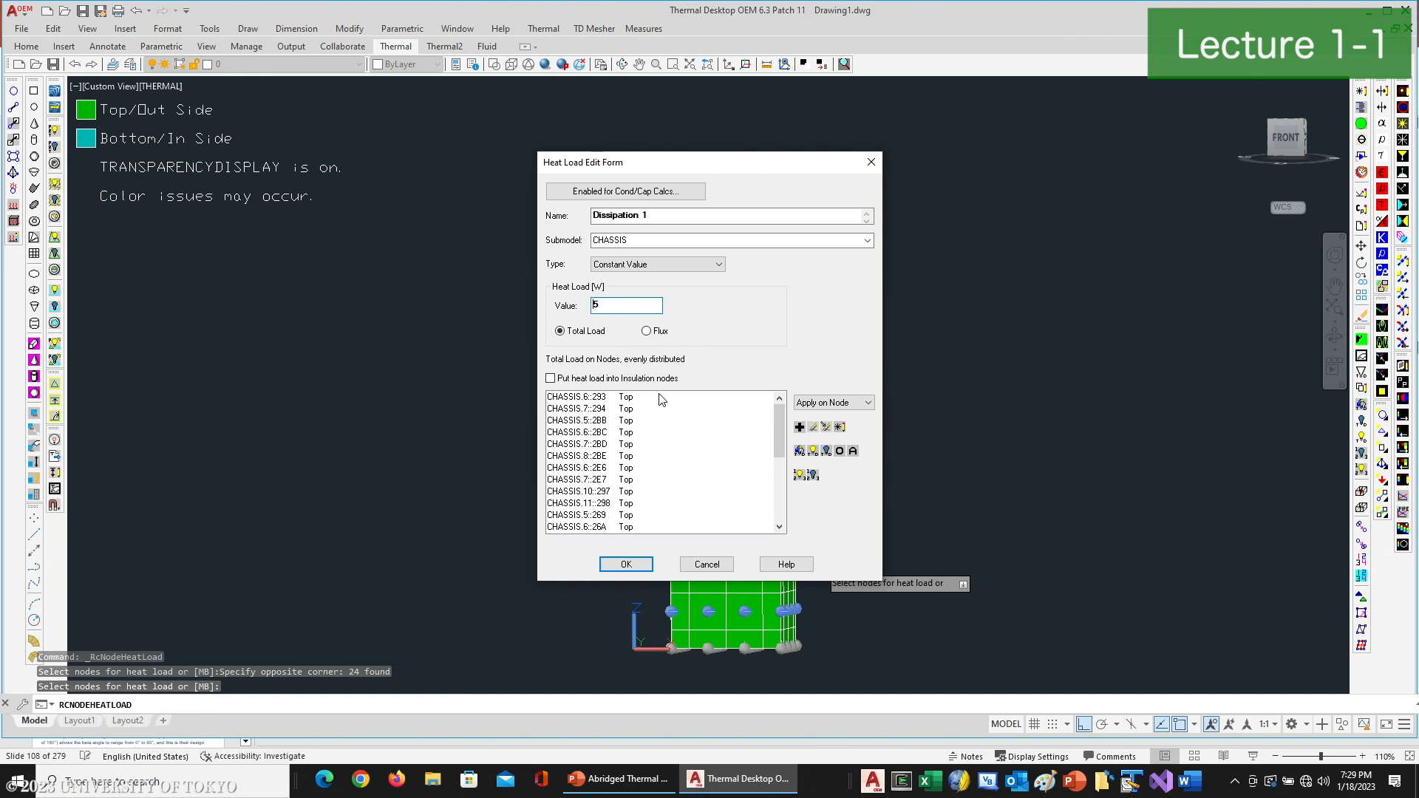
pyautogui.click(626, 564)
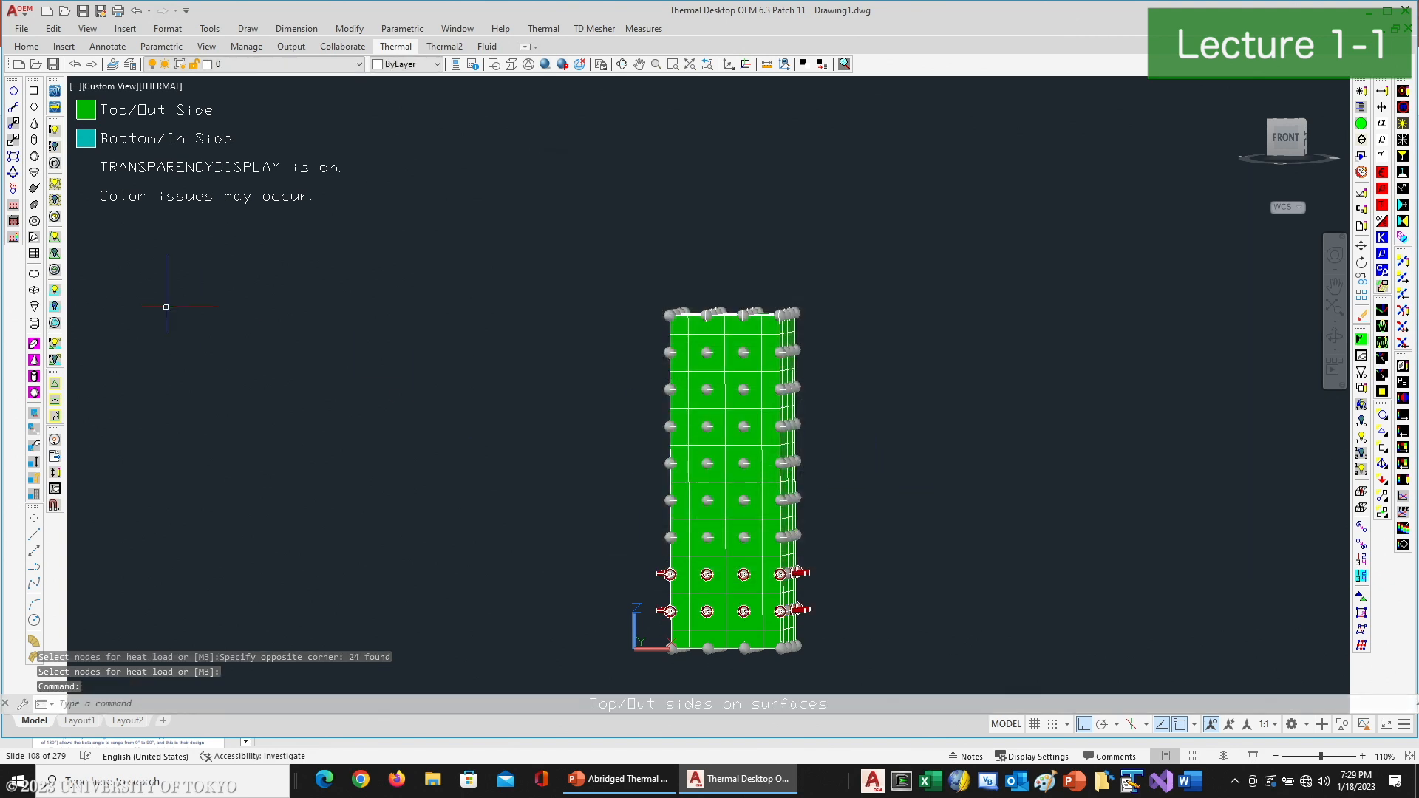
# - Start a heat load on the sixth node row from the box's base, named "Dissipation 2" in the CHASSIS submodel
pyautogui.press('Return')
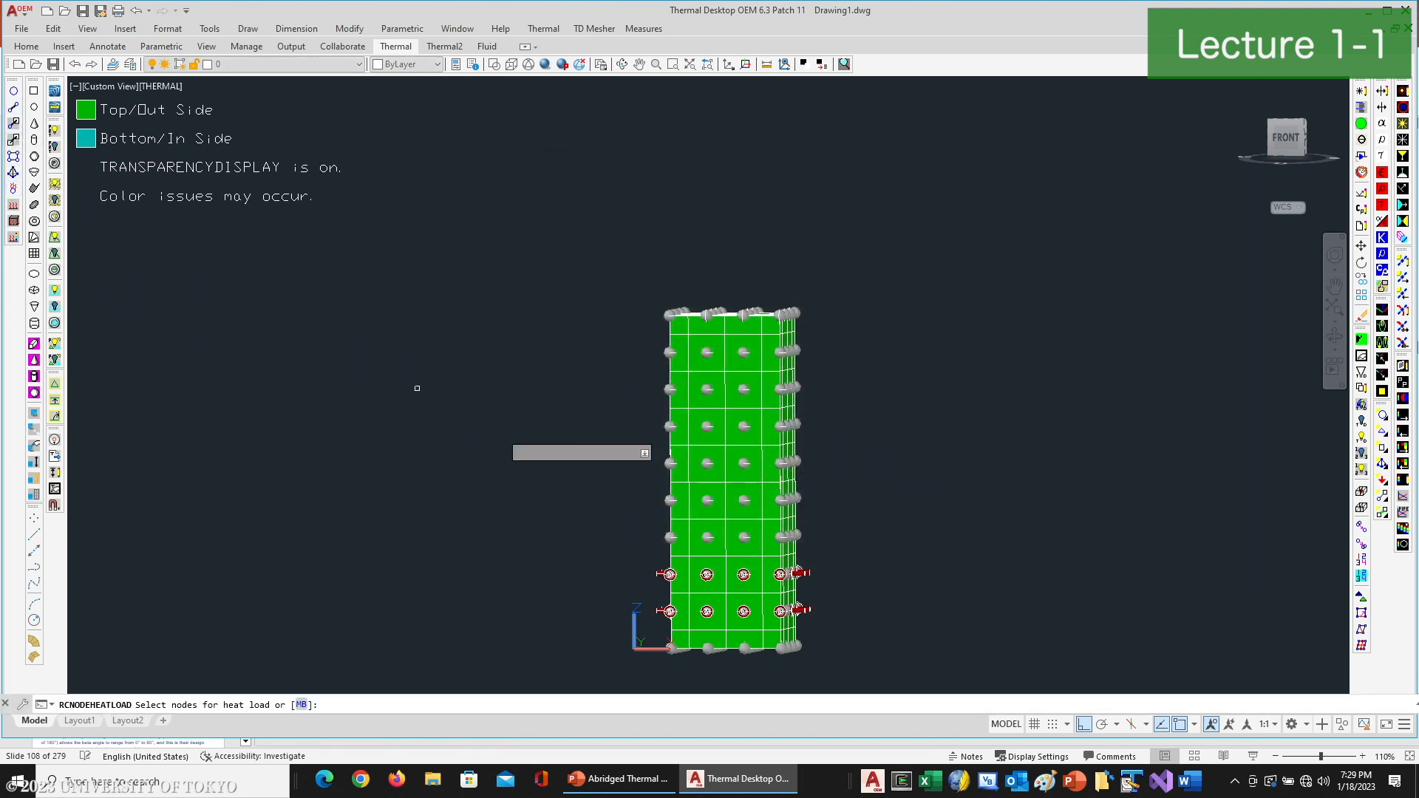
pyautogui.click(625, 449)
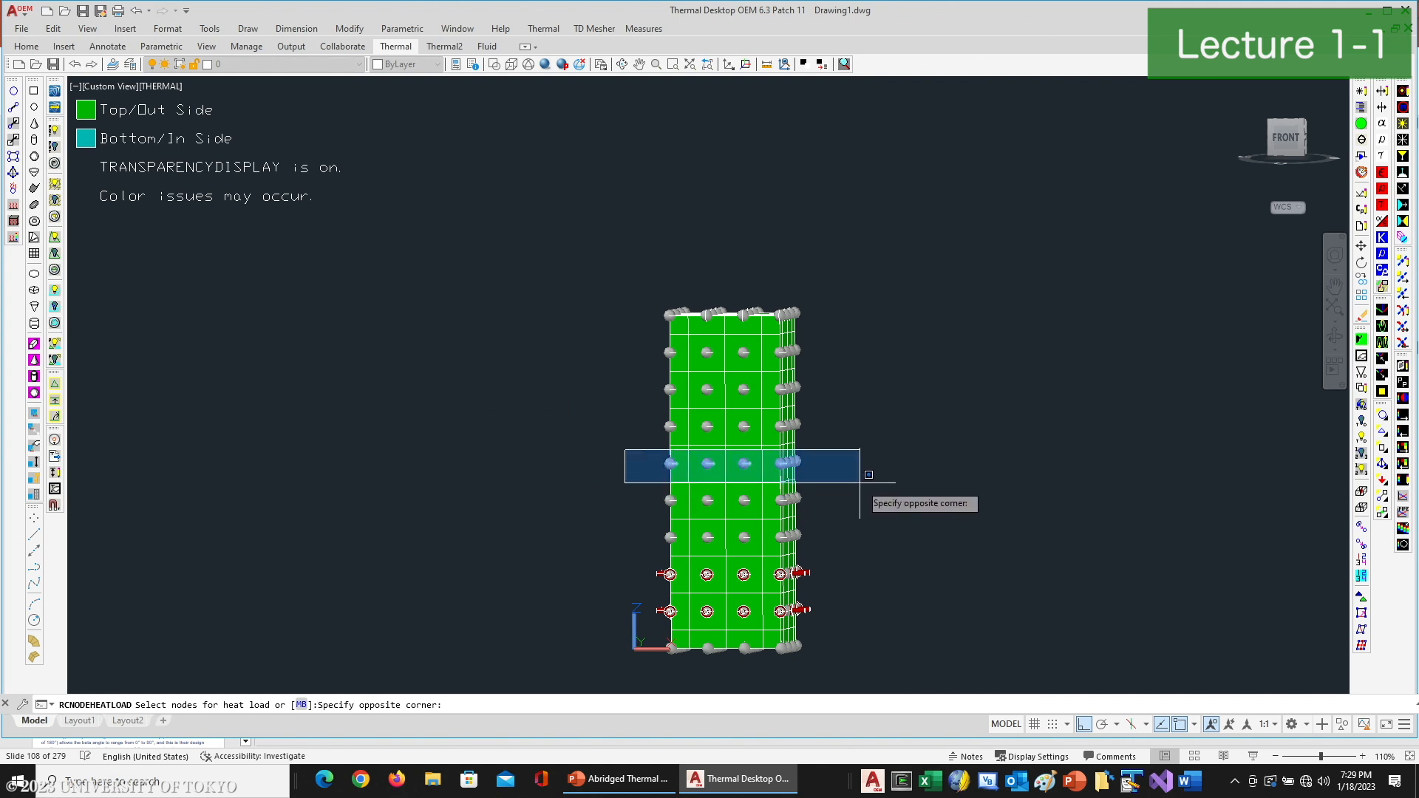
pyautogui.click(859, 483)
pyautogui.press('Return')
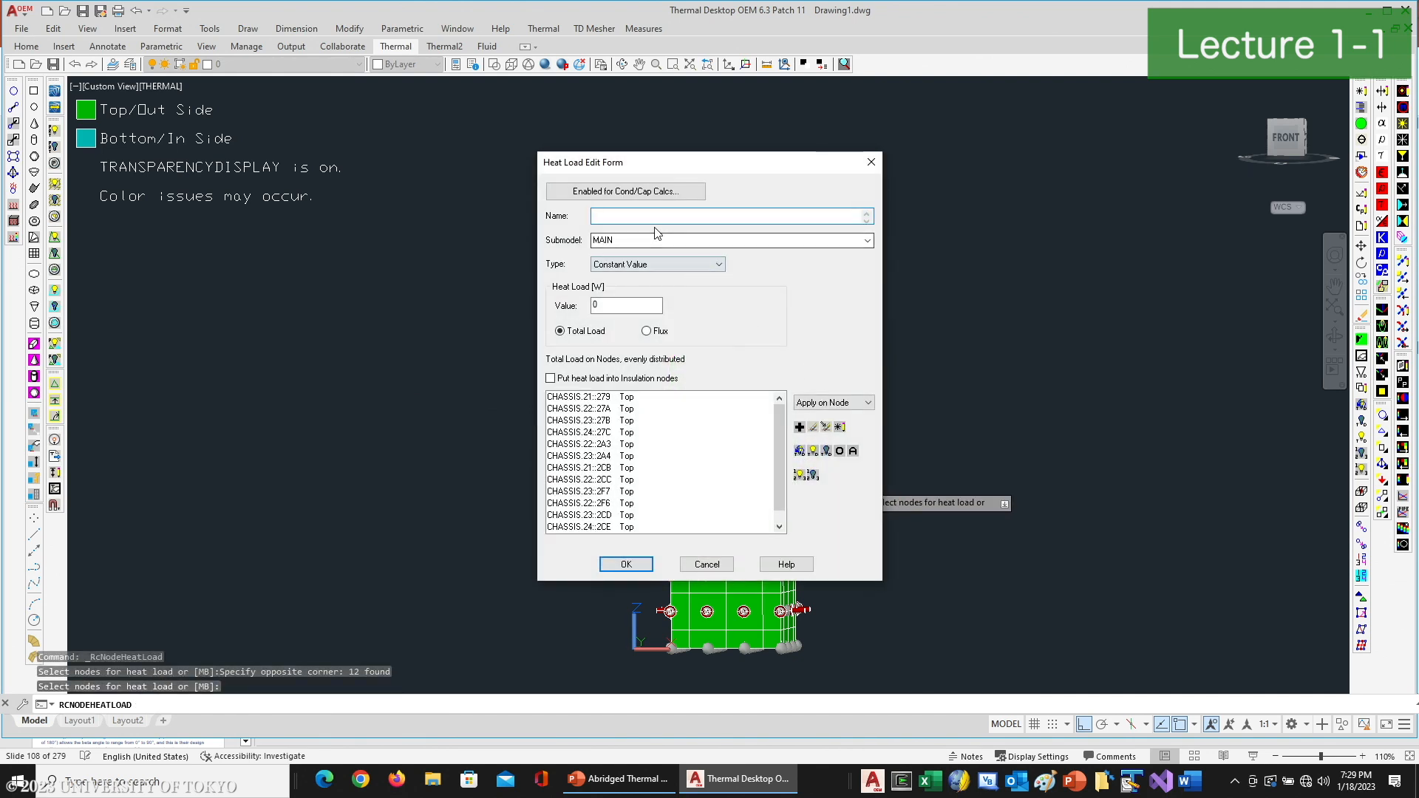
pyautogui.write('Dissipation')
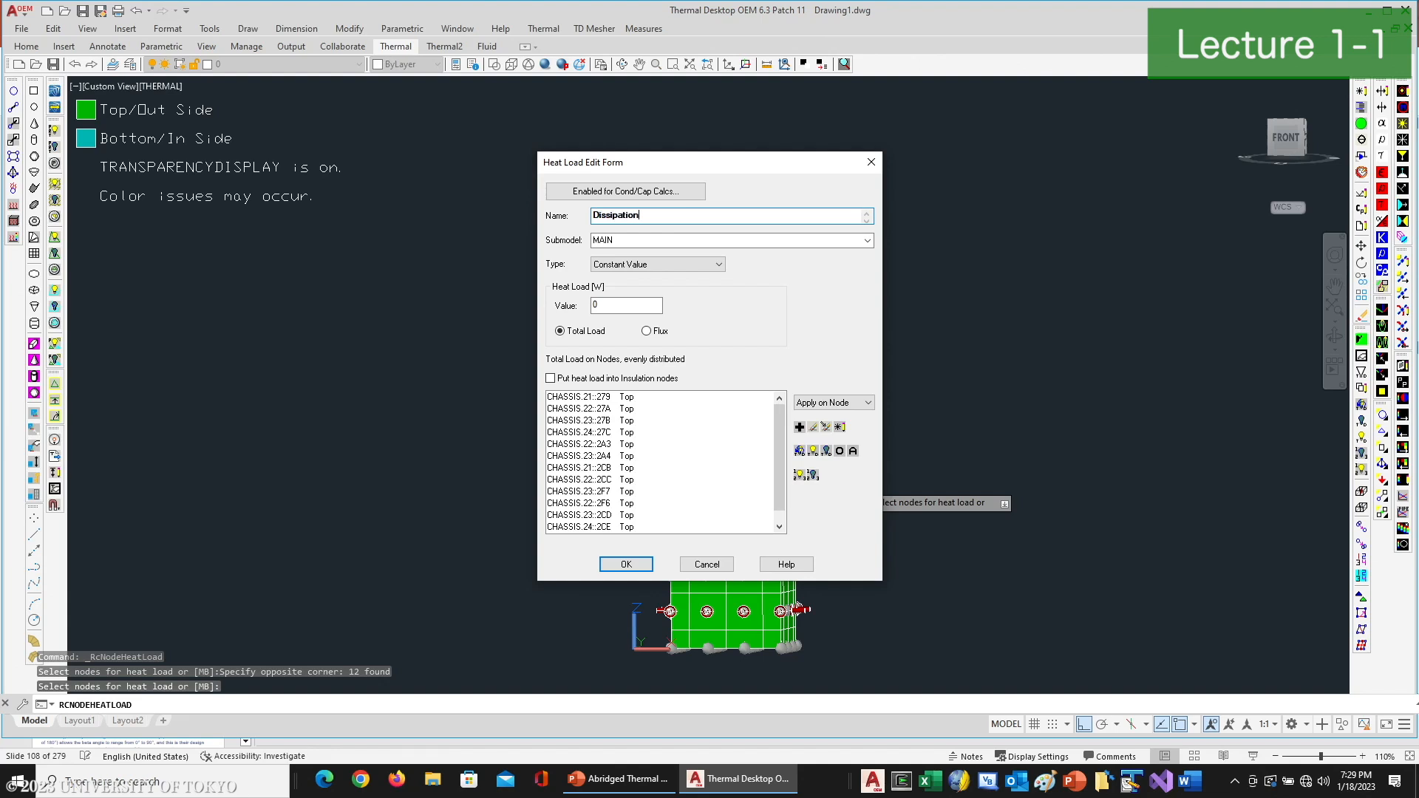
pyautogui.click(867, 240)
pyautogui.click(607, 270)
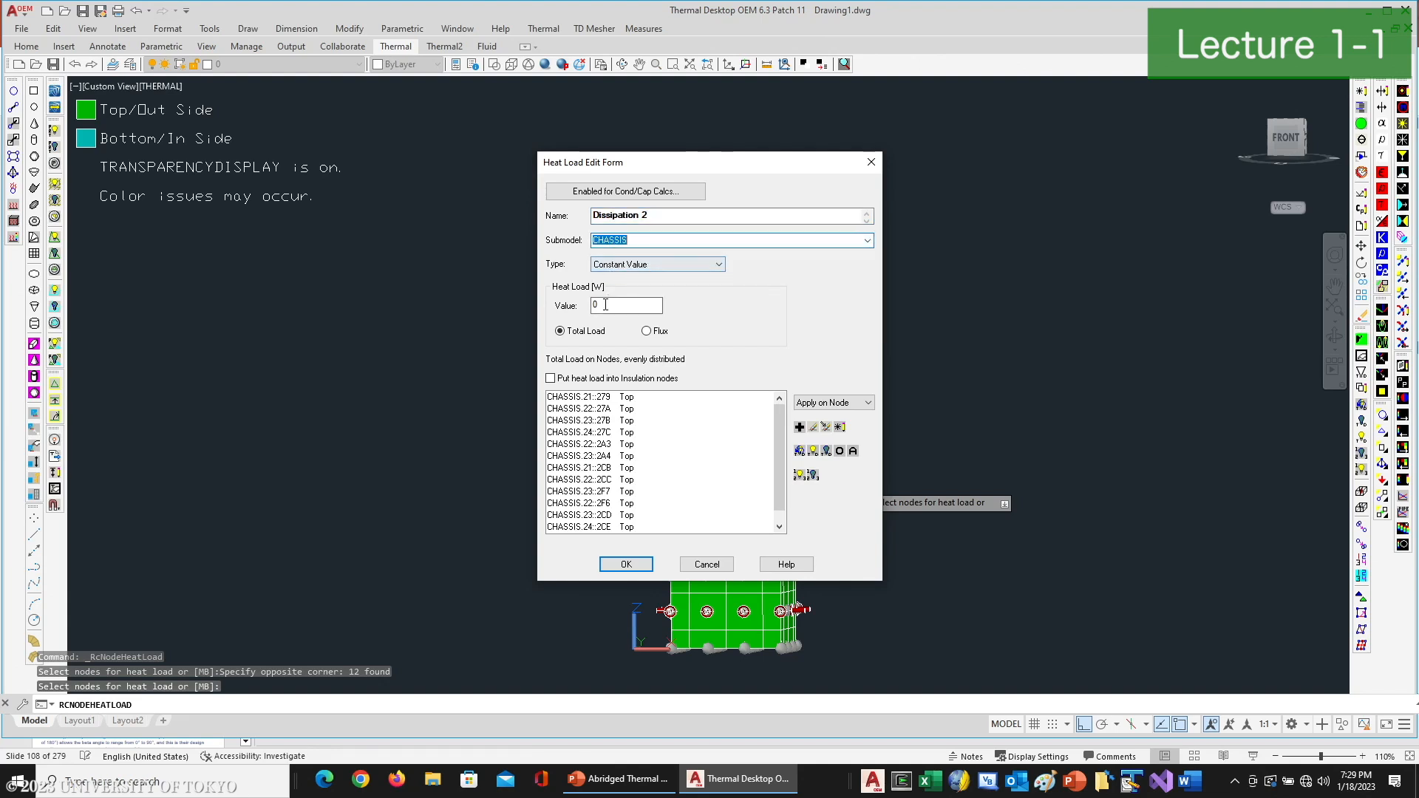
# - Set this heat load's value to the symbol Dissipation2, output the expression to SINDA, and apply the load
pyautogui.doubleClick(627, 306)
pyautogui.rightClick(601, 335)
pyautogui.moveTo(654, 379)
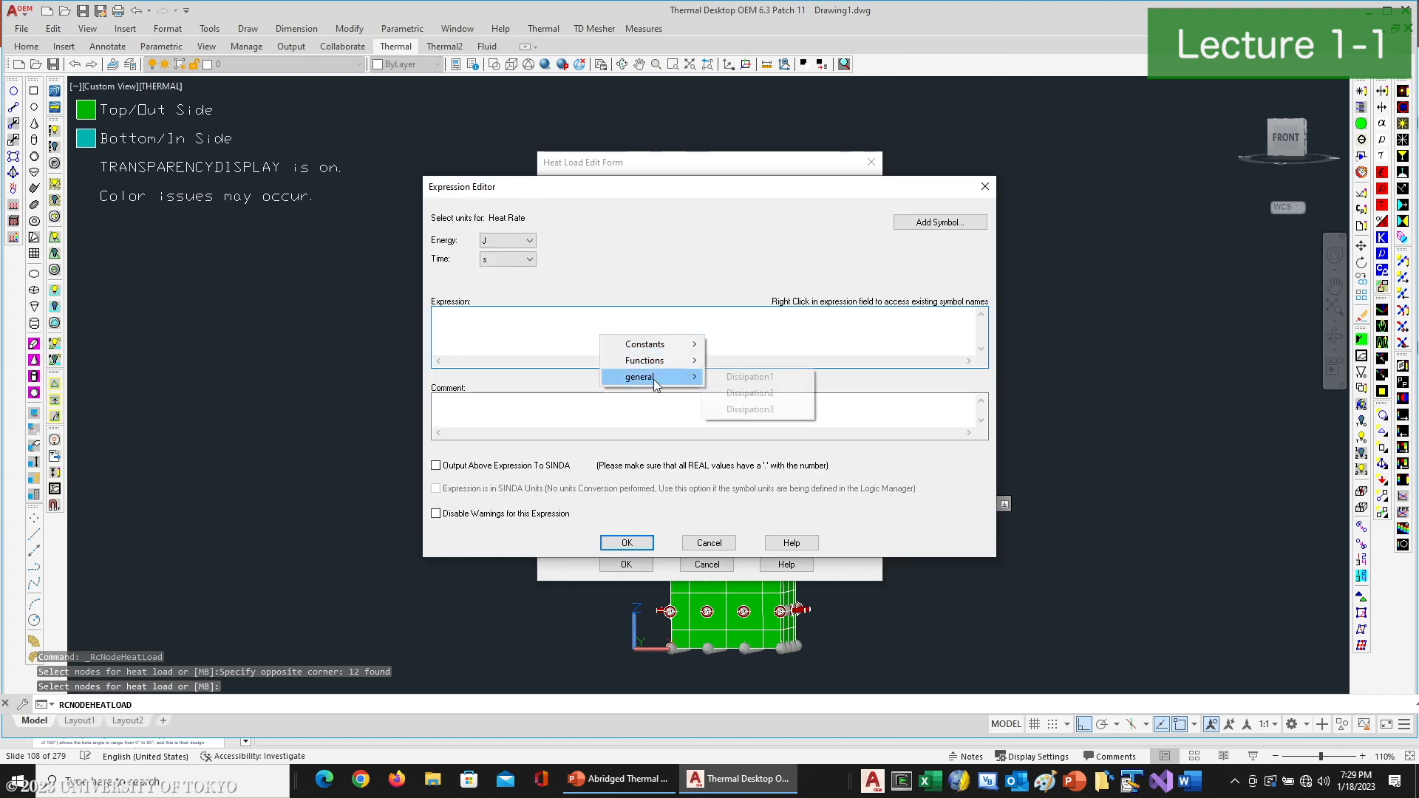
pyautogui.click(760, 396)
pyautogui.click(519, 469)
pyautogui.click(627, 544)
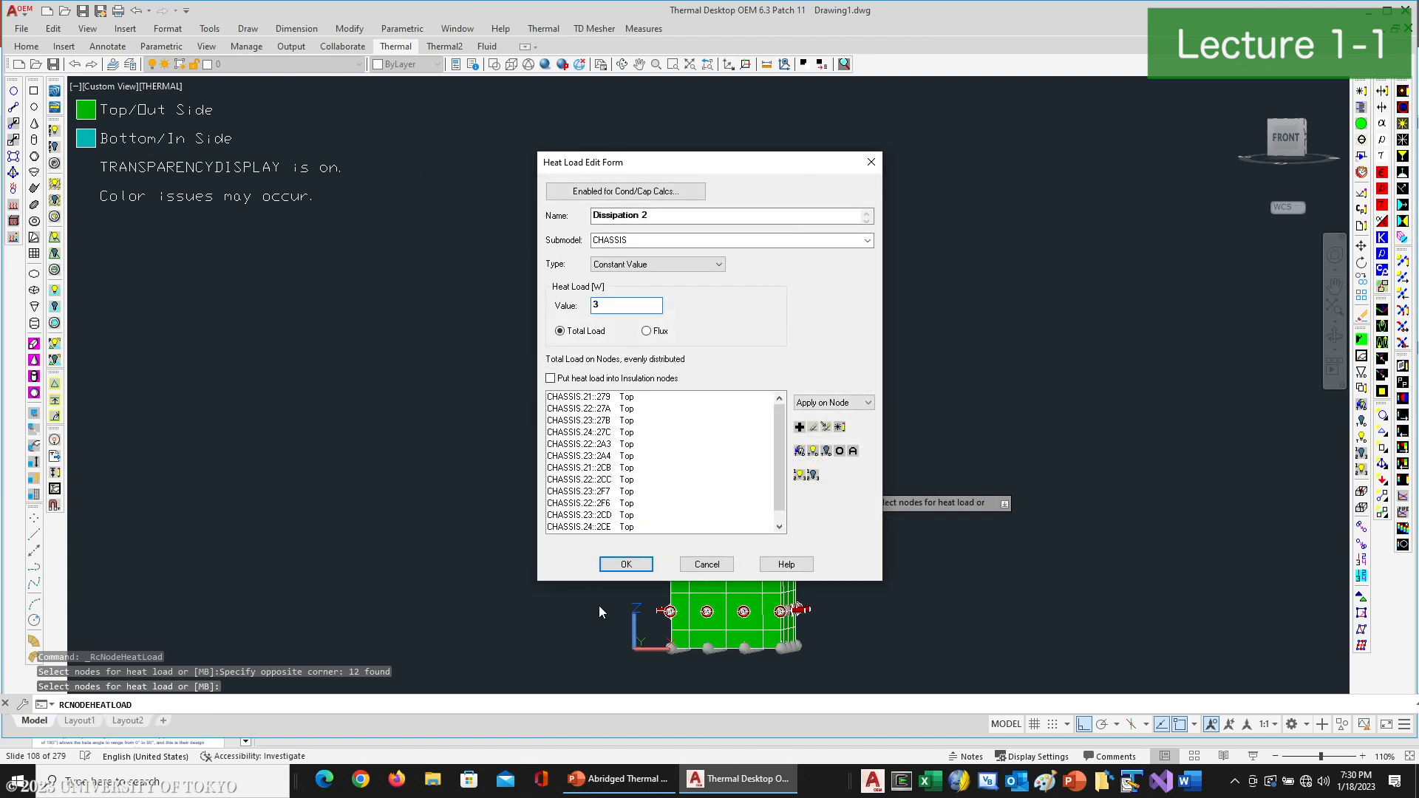
pyautogui.click(626, 572)
# - Start a third Dissipation heat load on the node row second from the box's top, assigned to the CHASSIS submodel
pyautogui.press('Return')
pyautogui.click(637, 331)
pyautogui.click(837, 374)
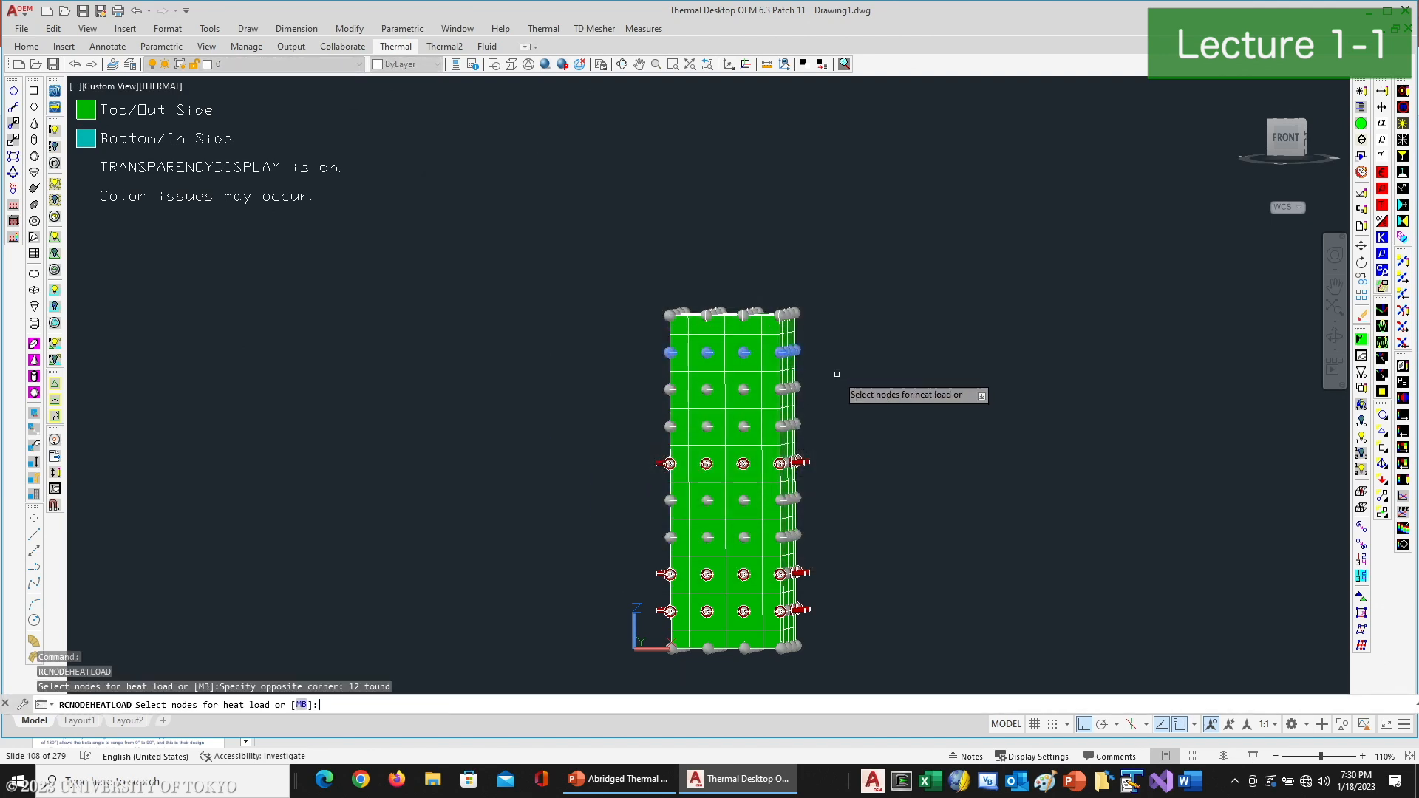
pyautogui.press('Return')
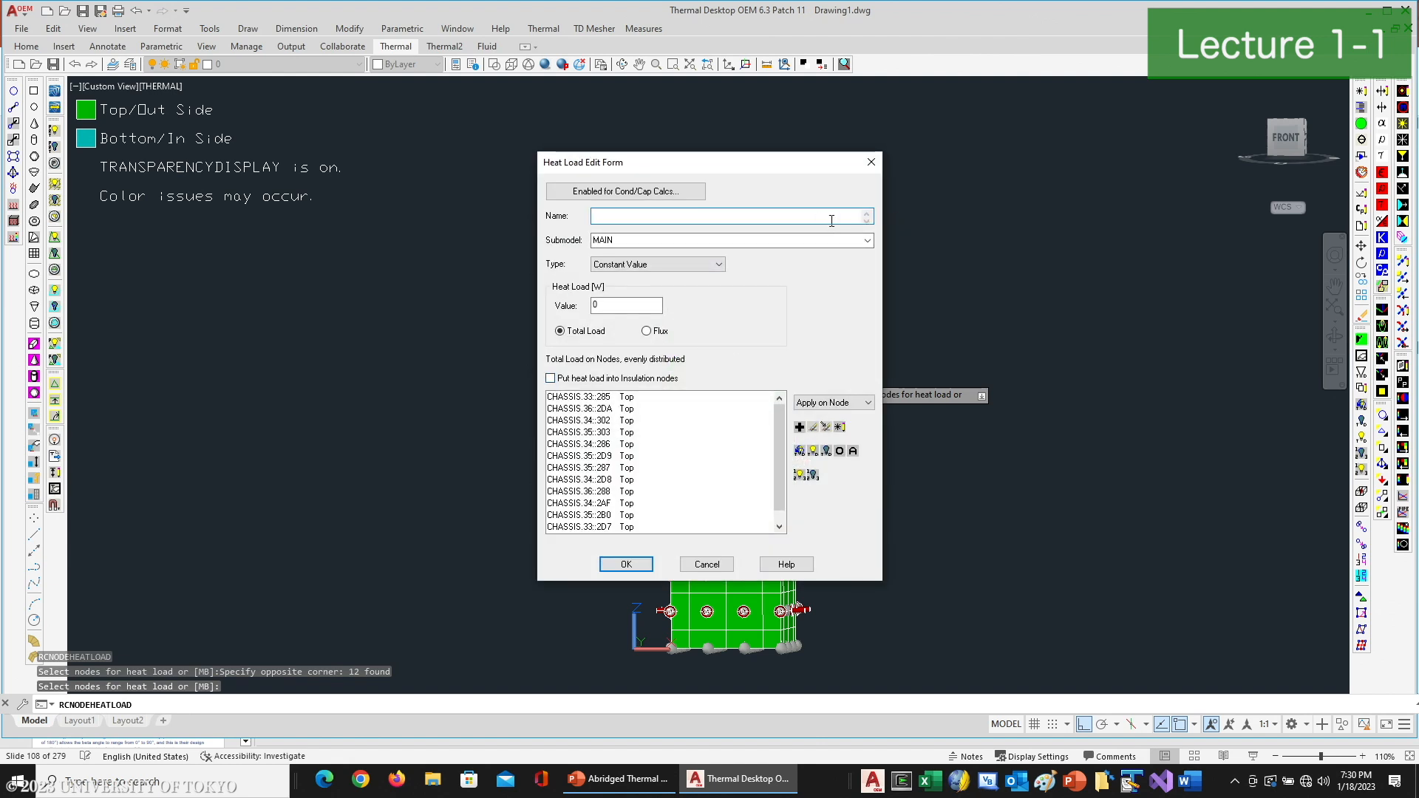
pyautogui.write('Dissipation 3')
pyautogui.click(867, 240)
pyautogui.click(603, 265)
# - Name the heat load "Dissipation 3", set its value to the symbol Dissipation3, and apply the load
pyautogui.doubleClick(626, 305)
pyautogui.rightClick(551, 337)
pyautogui.moveTo(628, 377)
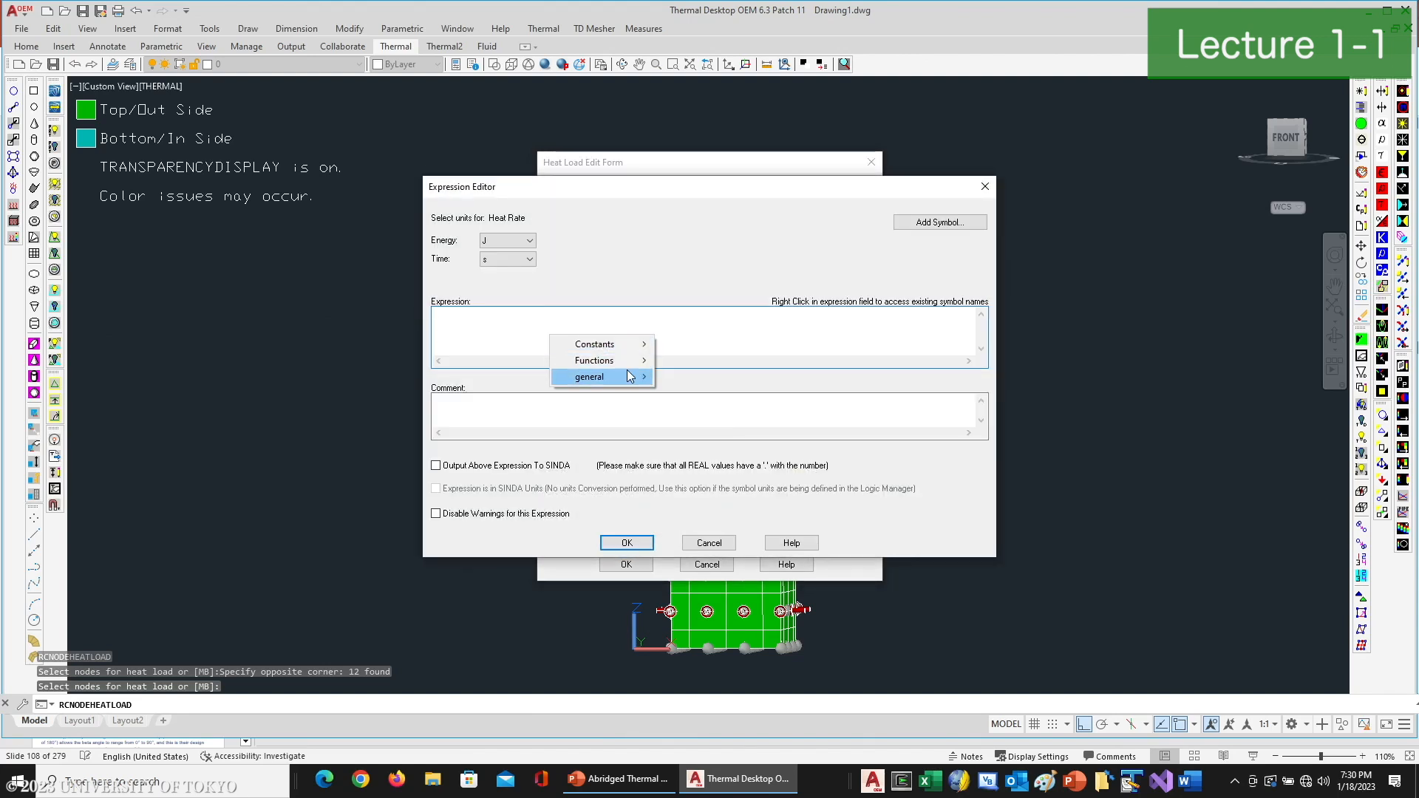
pyautogui.click(683, 411)
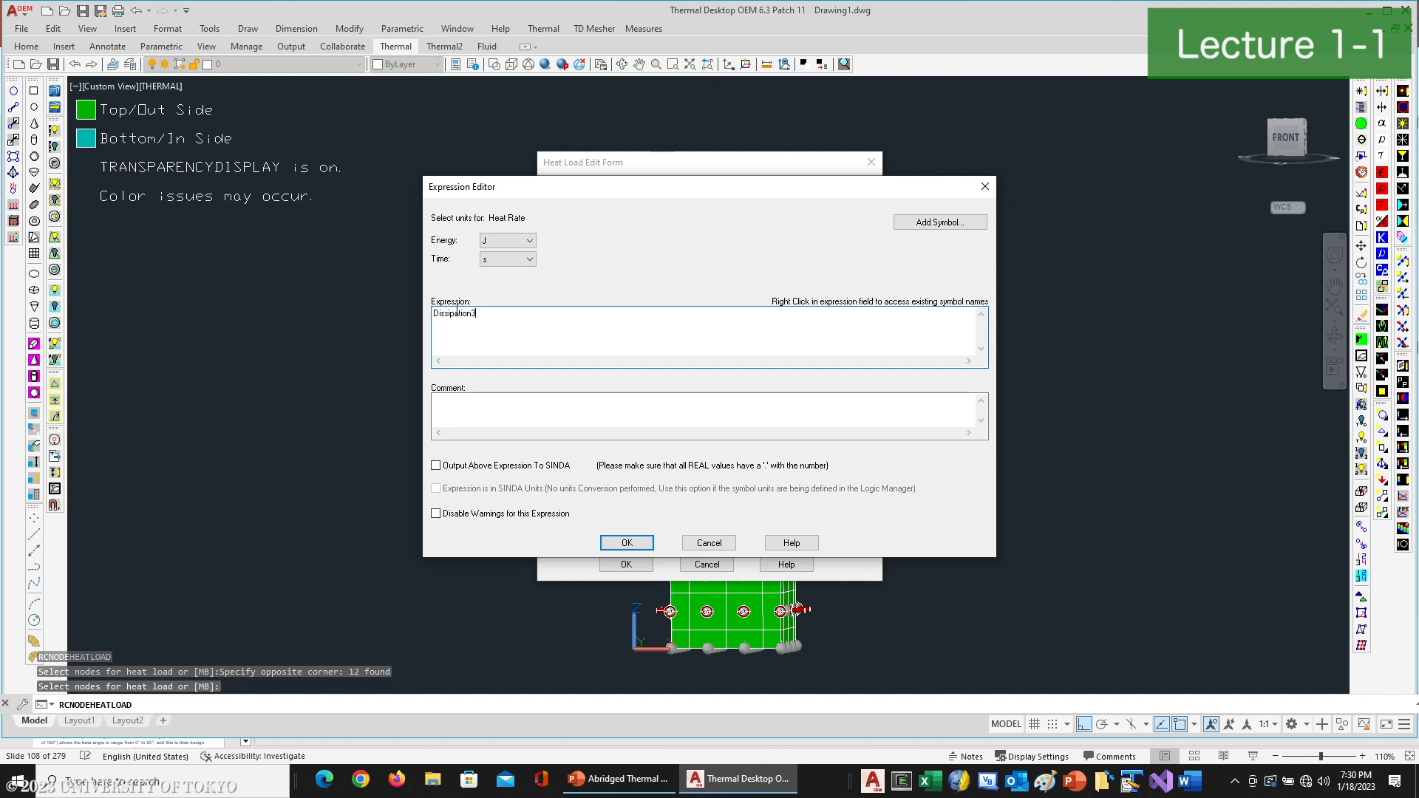
pyautogui.click(626, 542)
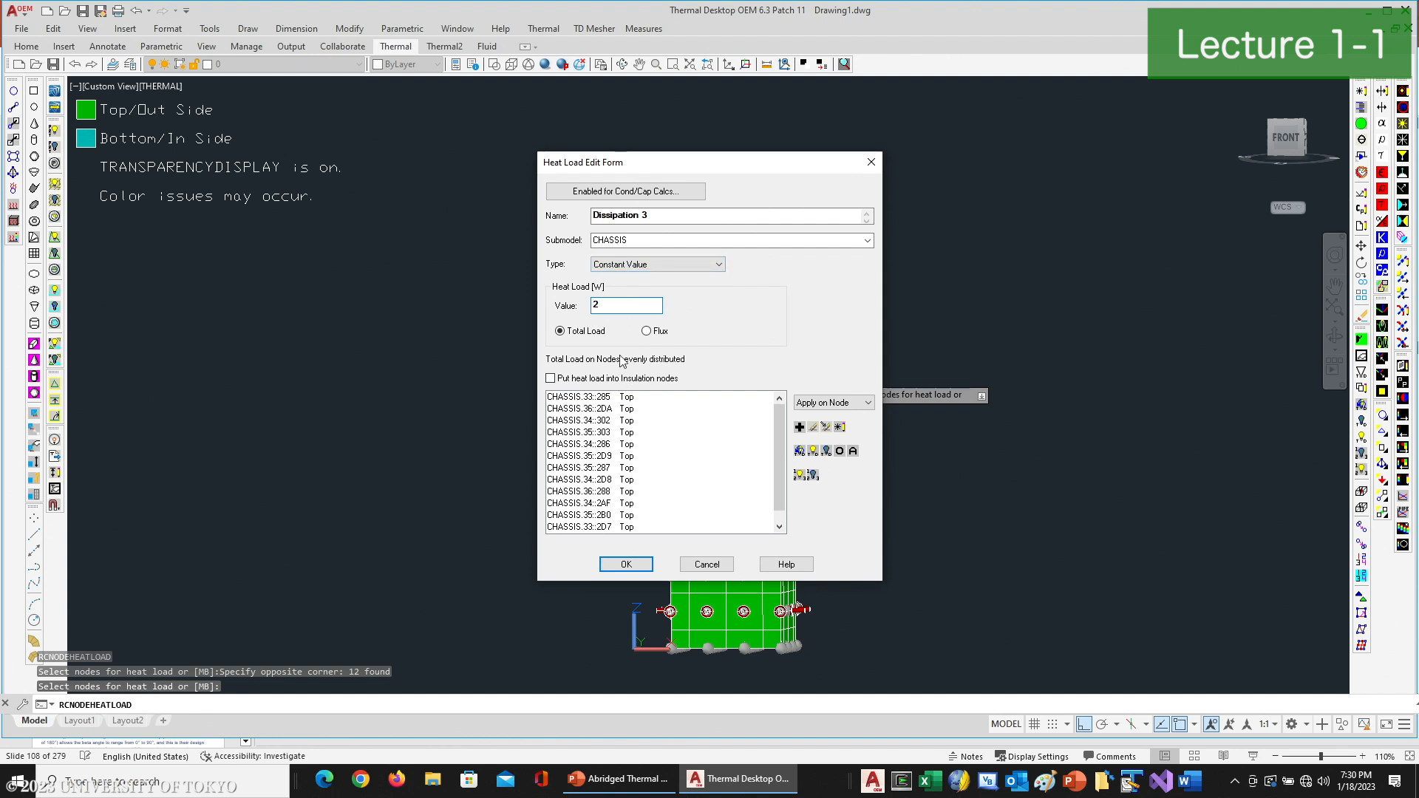
pyautogui.click(626, 564)
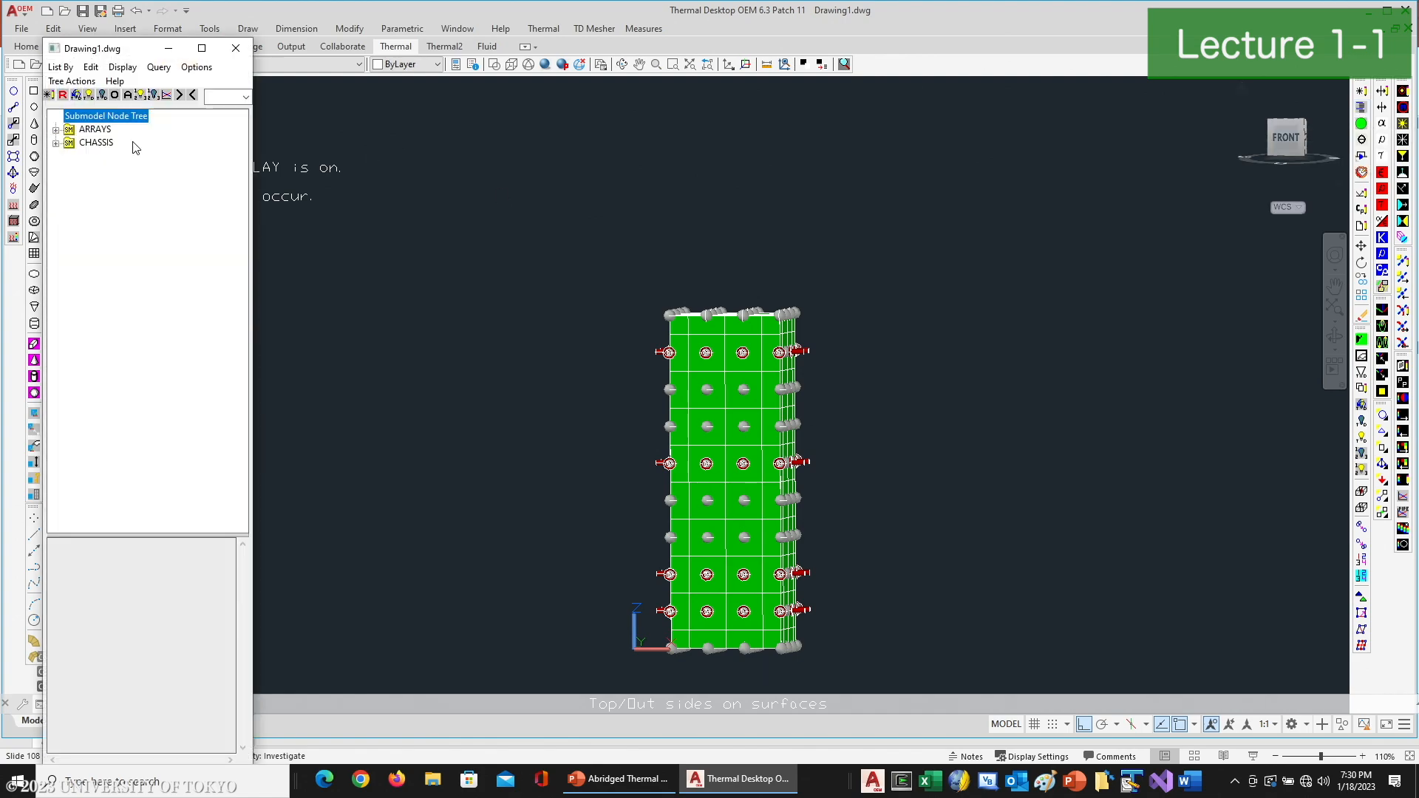
# - Turn on the visibility of the ARRAYS submodel and close the model browser
pyautogui.click(95, 130)
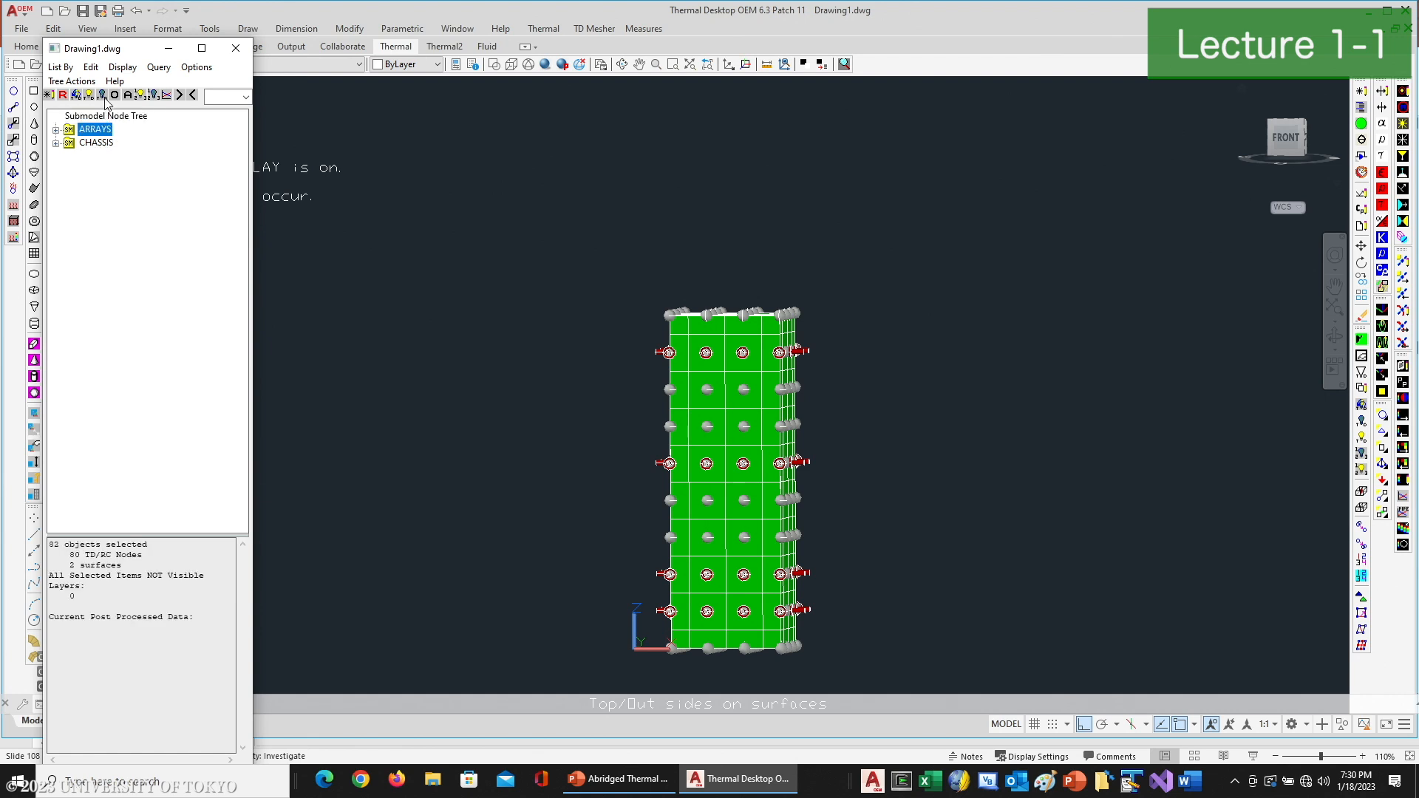
pyautogui.click(89, 96)
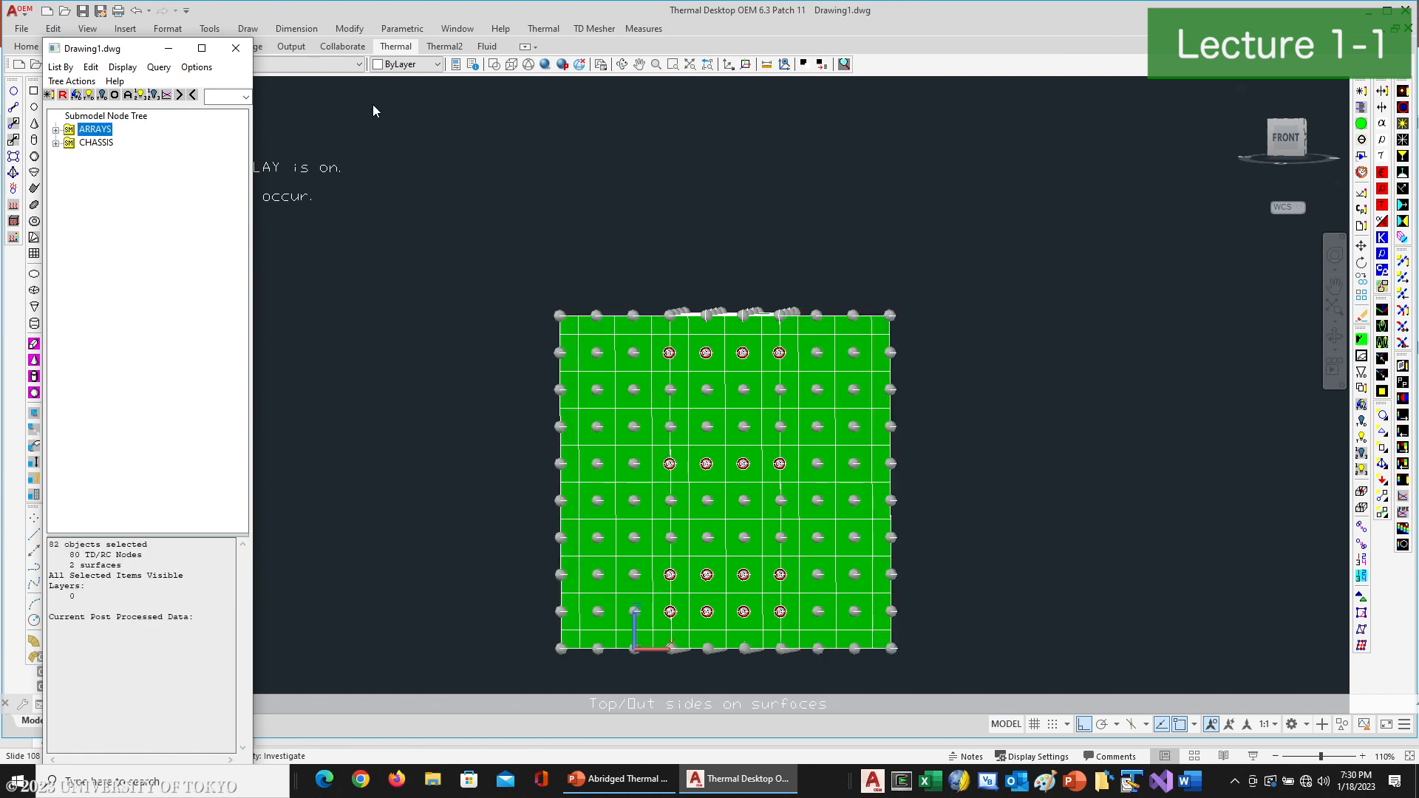
pyautogui.click(236, 49)
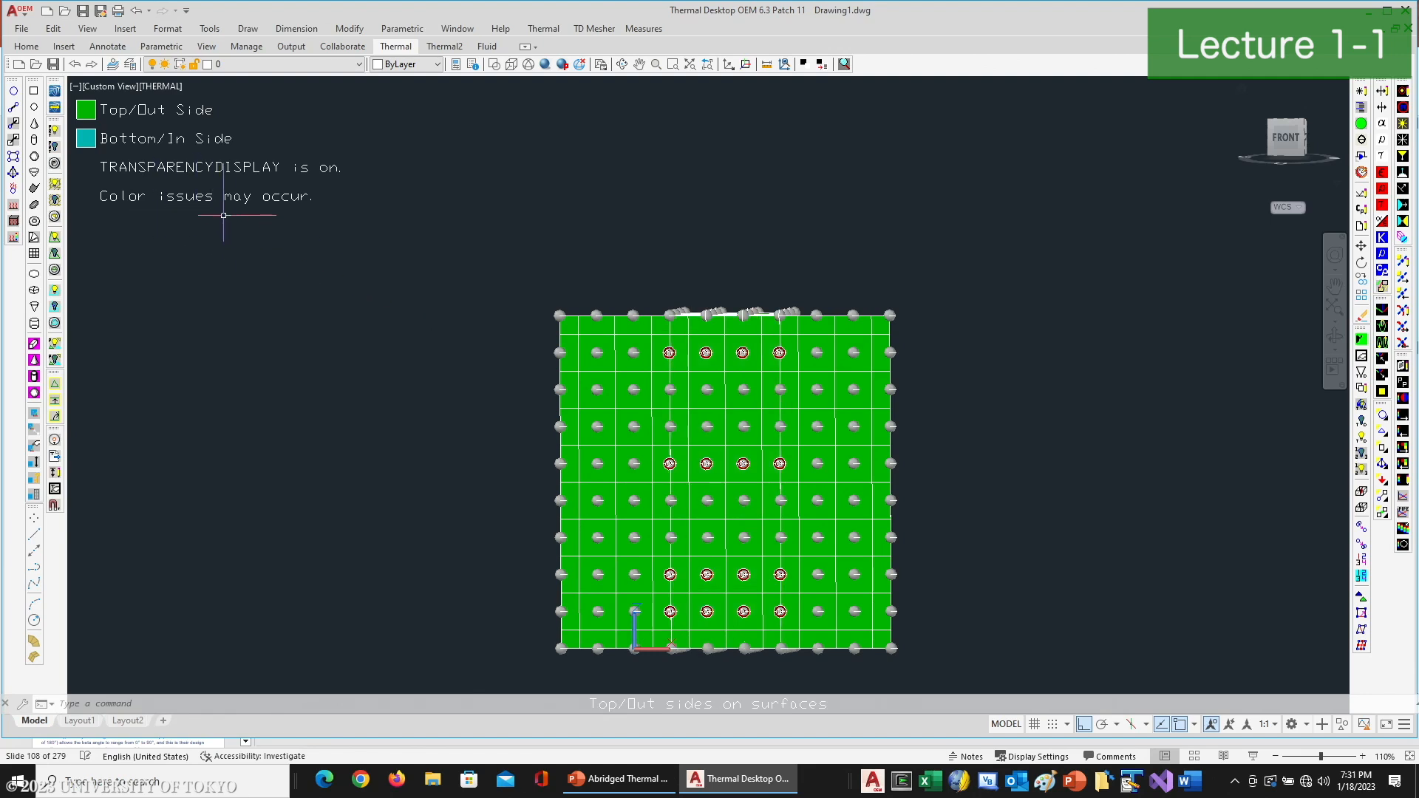
# - Start a contactor from the two solar array wing faces to the chassis face between them
pyautogui.click(14, 140)
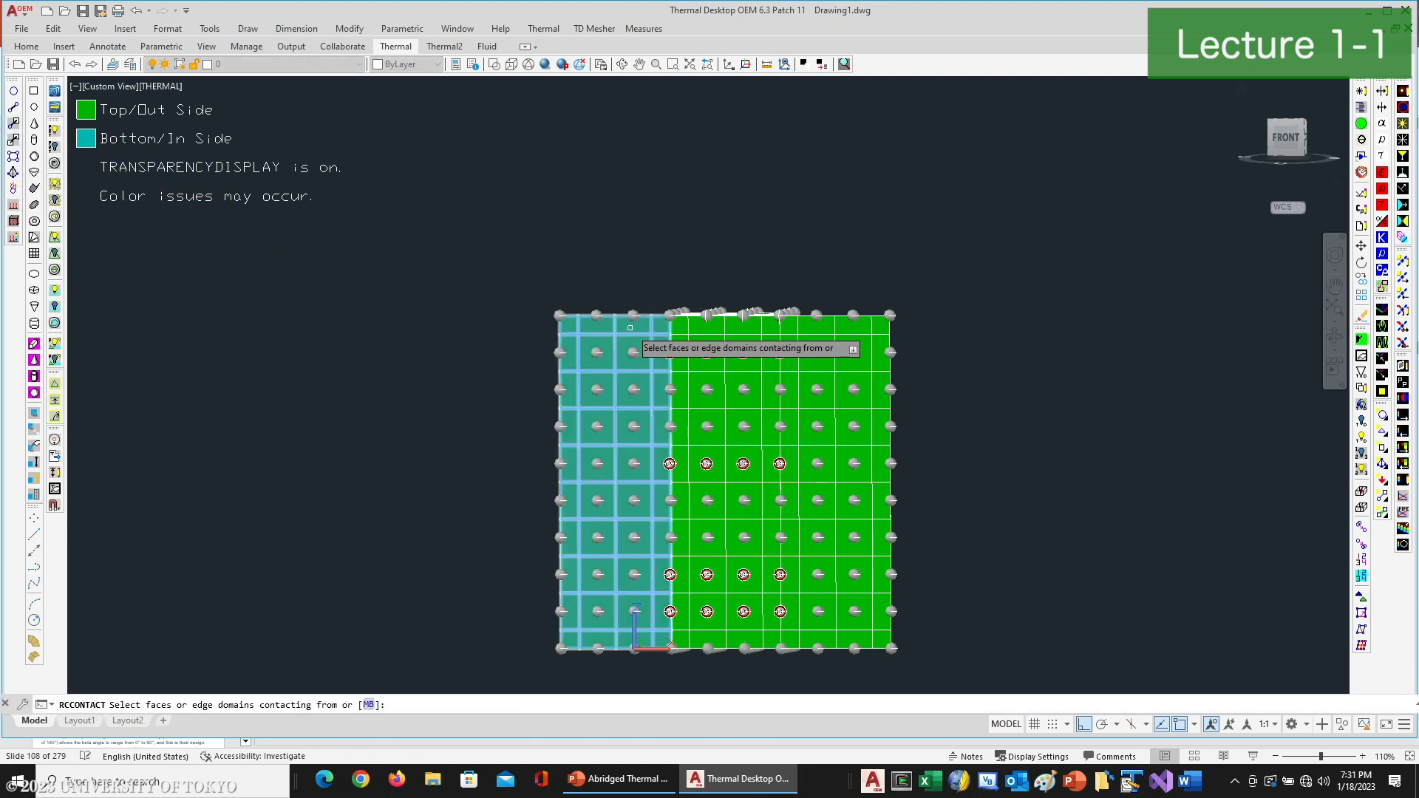
pyautogui.click(656, 373)
pyautogui.click(832, 329)
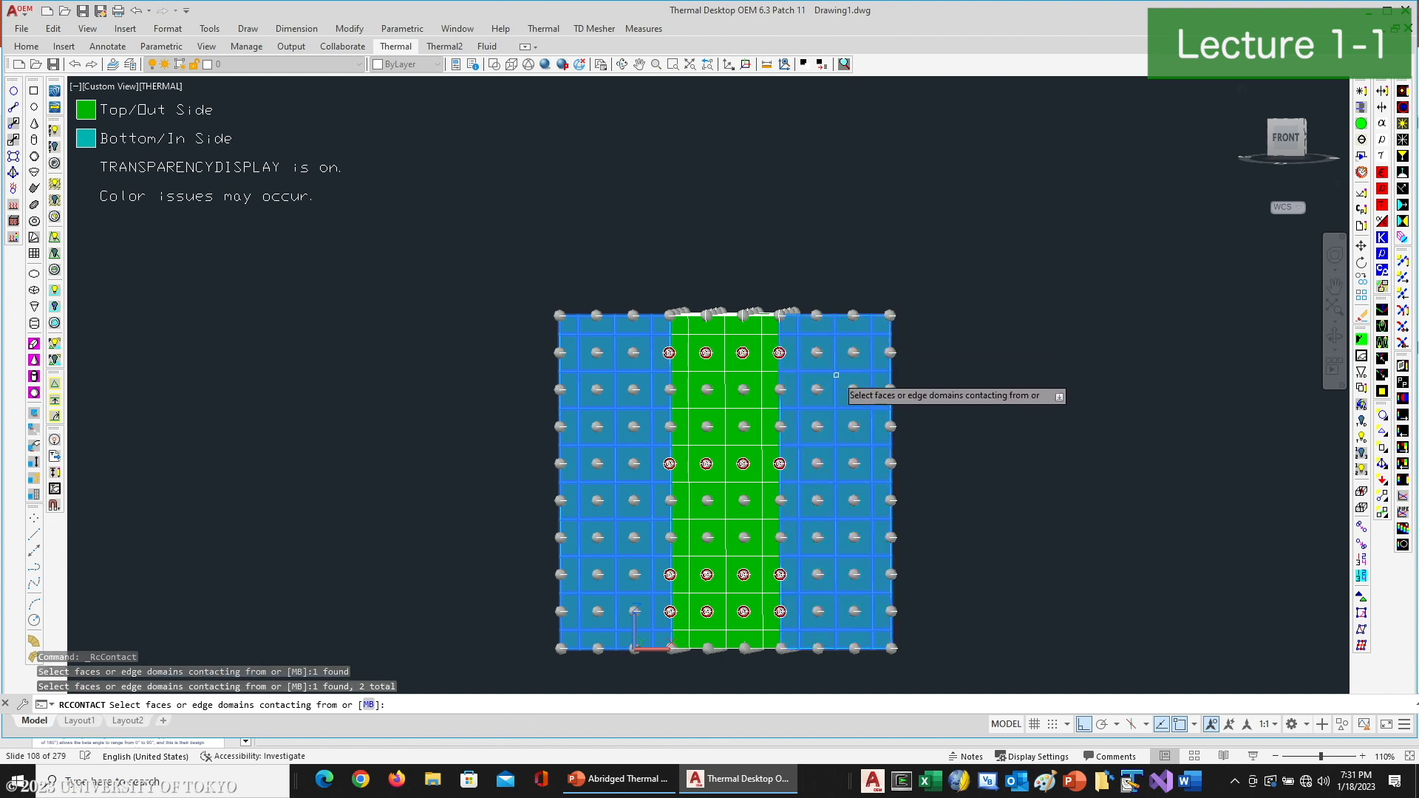
pyautogui.press('Return')
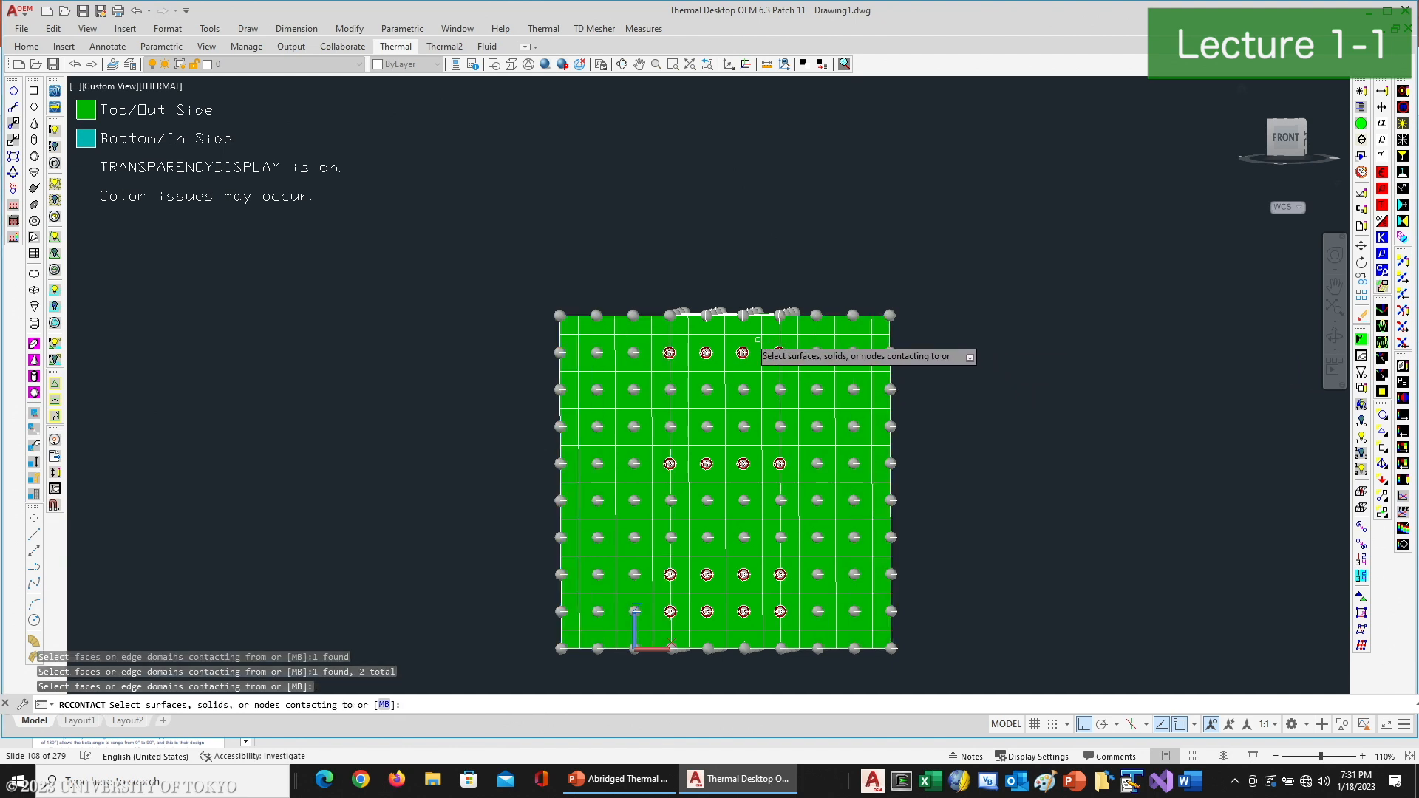
pyautogui.click(726, 340)
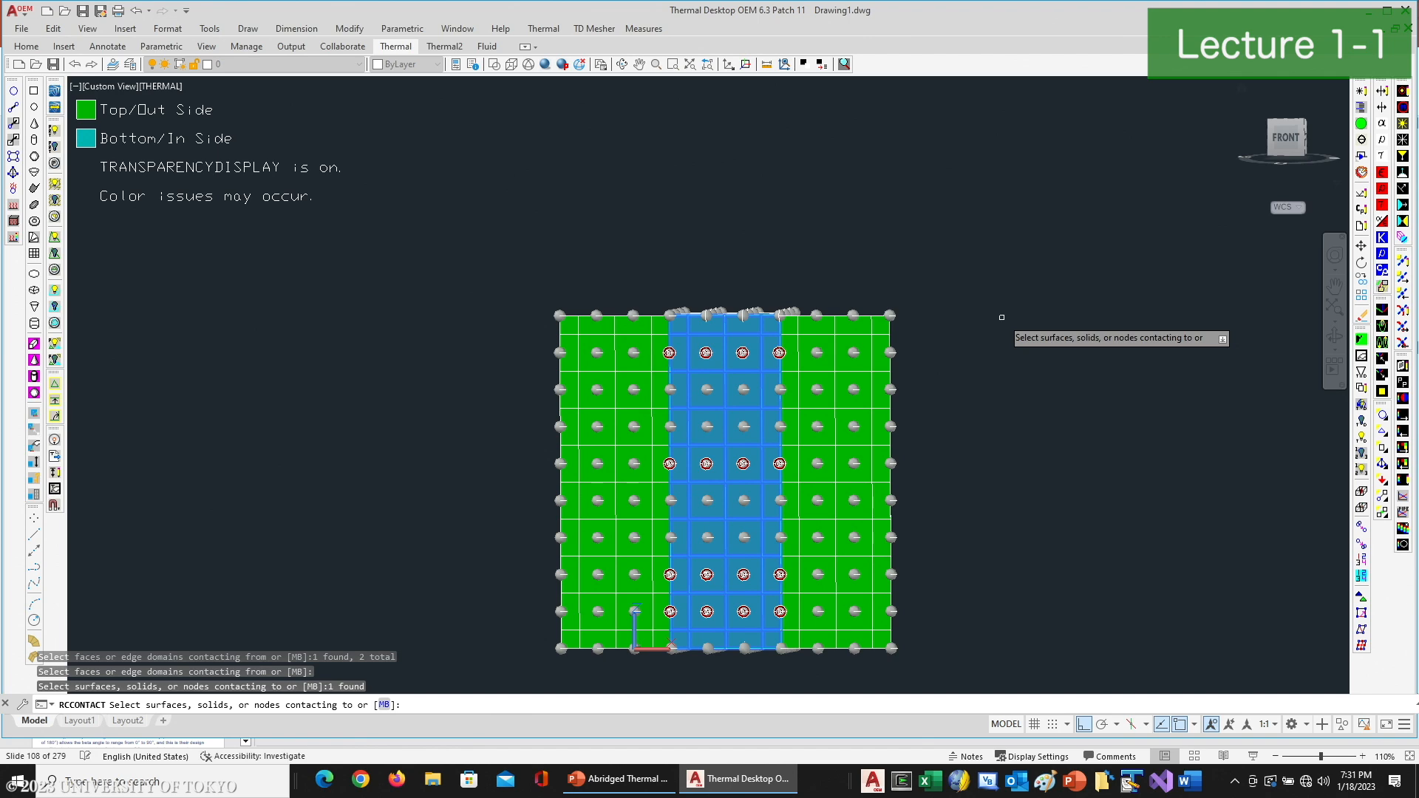
pyautogui.press('Return')
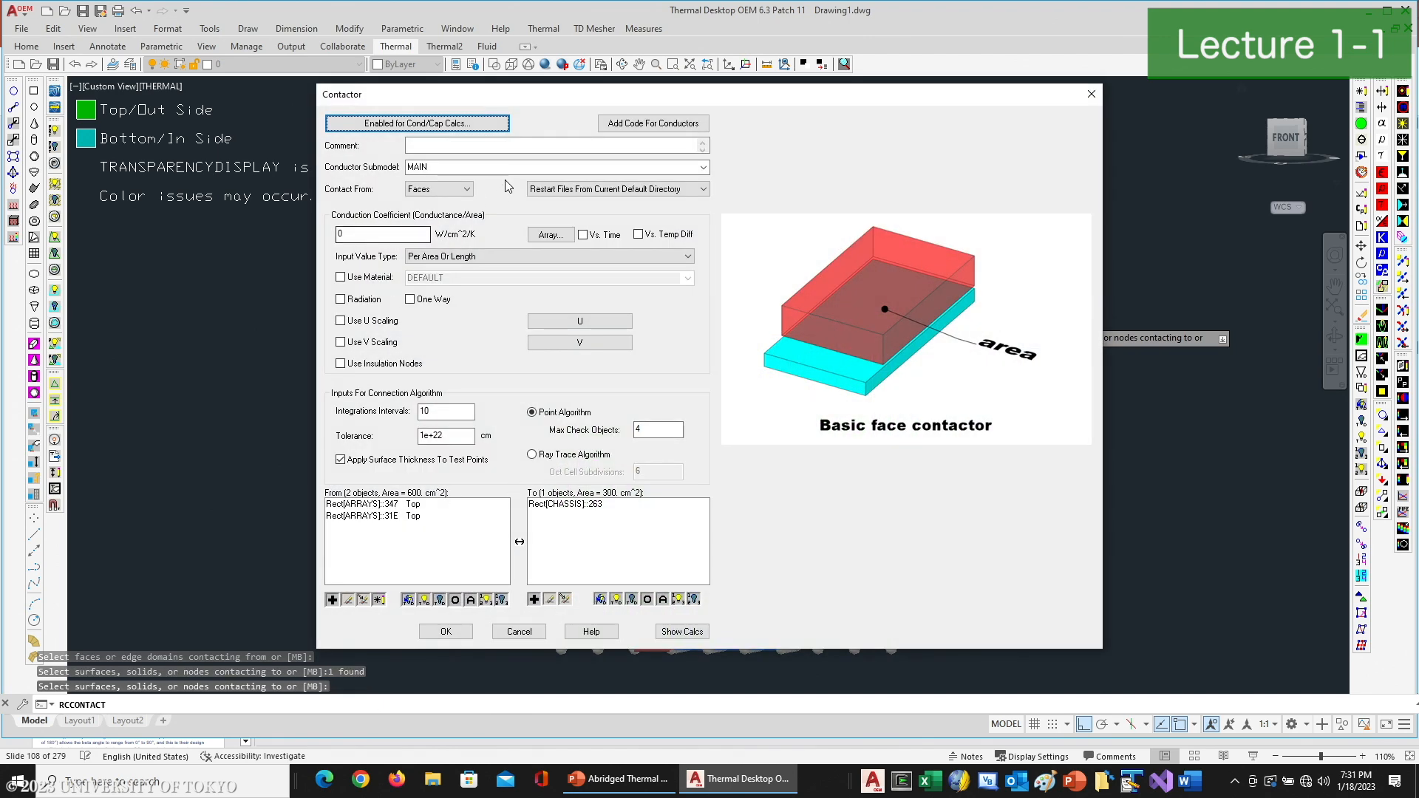
# - Label the contactor "Array to Chassis", assign it to the CHASSIS submodel, and make it contact from edges
pyautogui.click(523, 147)
pyautogui.write('Array to Chassis')
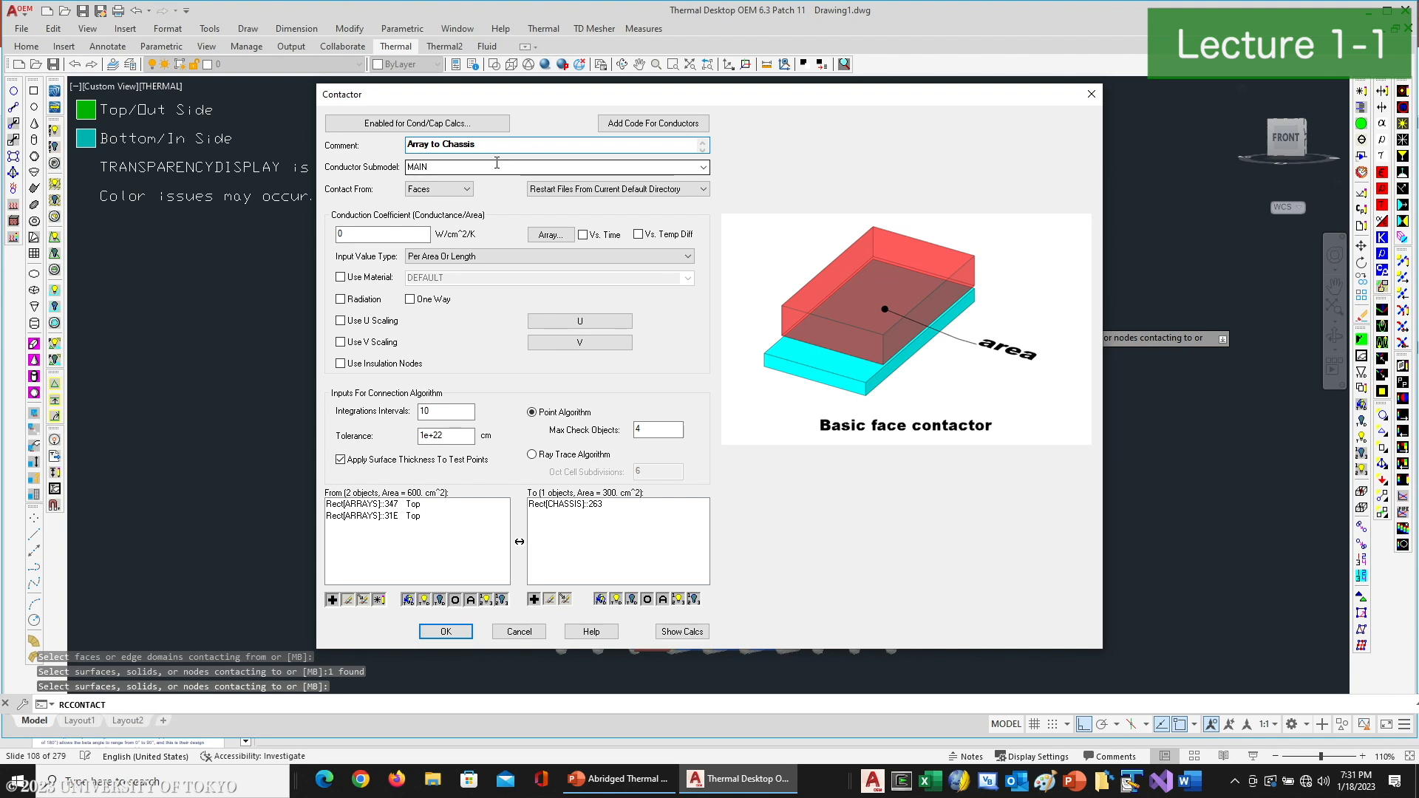
pyautogui.click(705, 170)
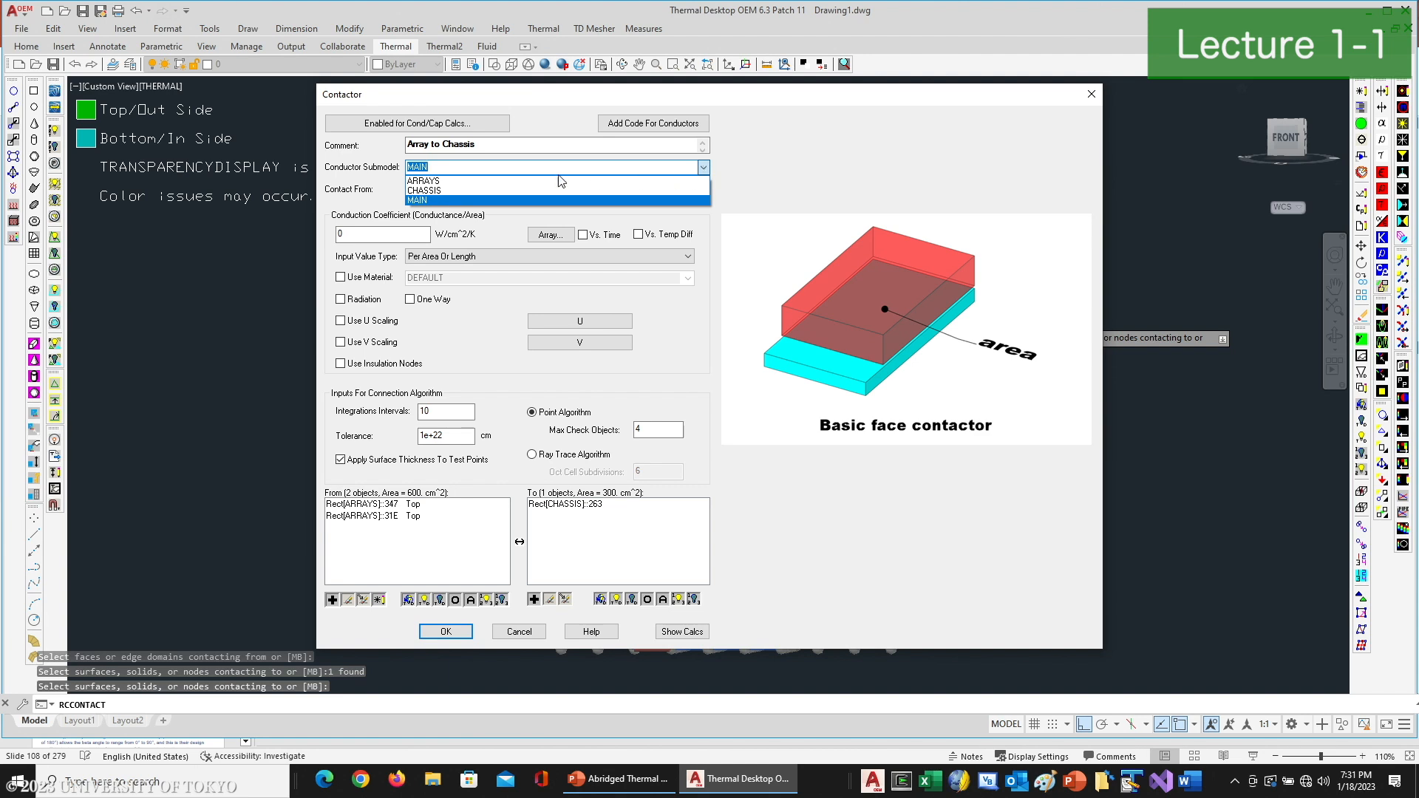
pyautogui.click(436, 190)
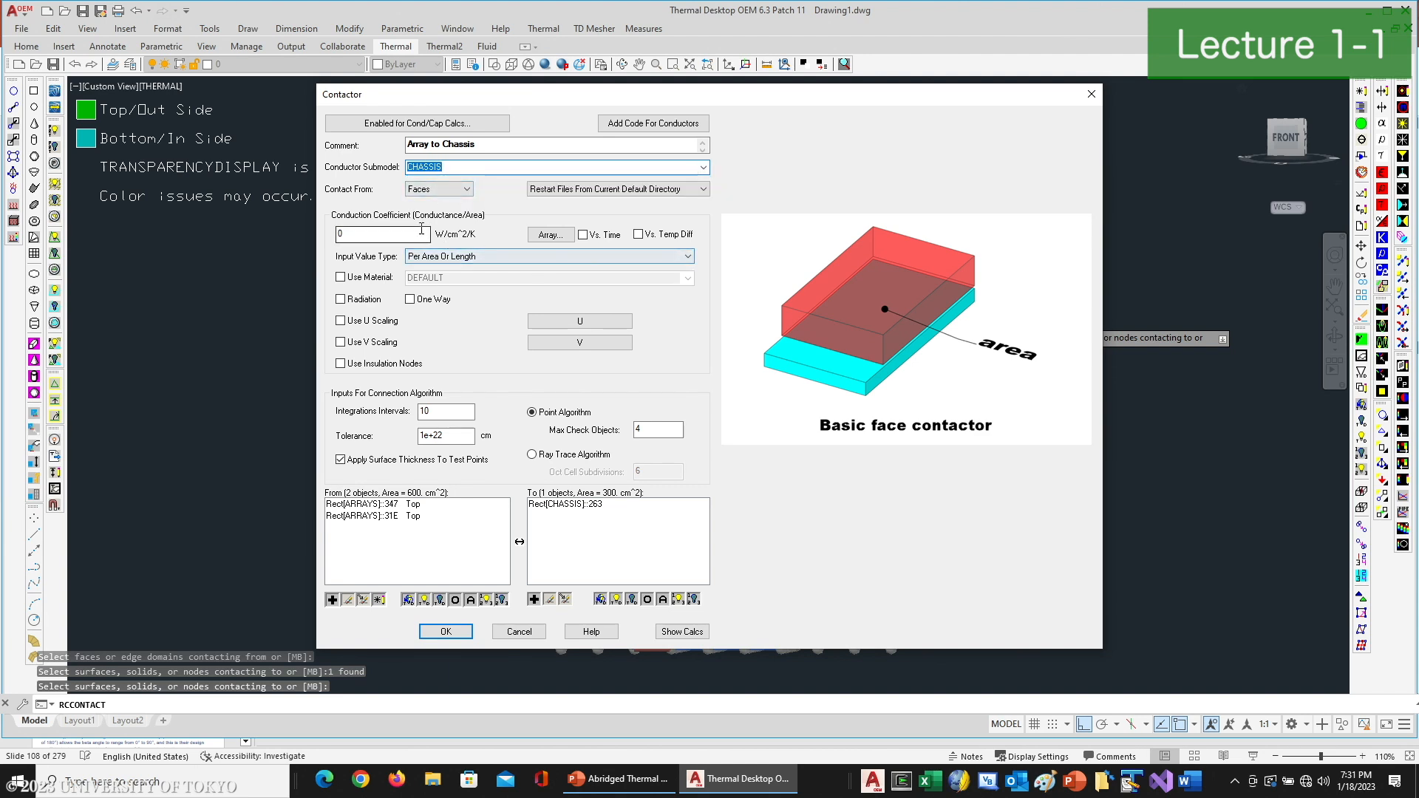
pyautogui.click(454, 190)
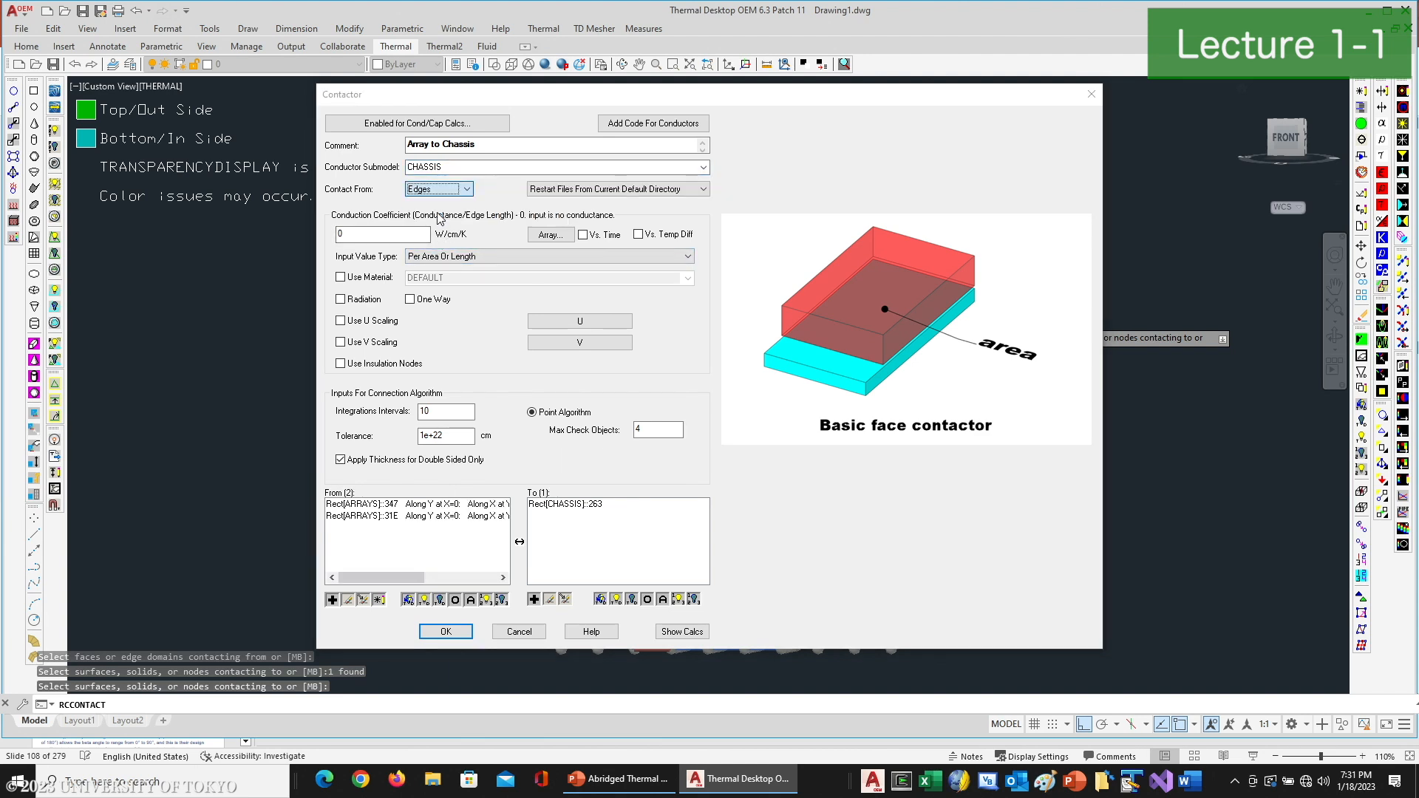
pyautogui.click(440, 213)
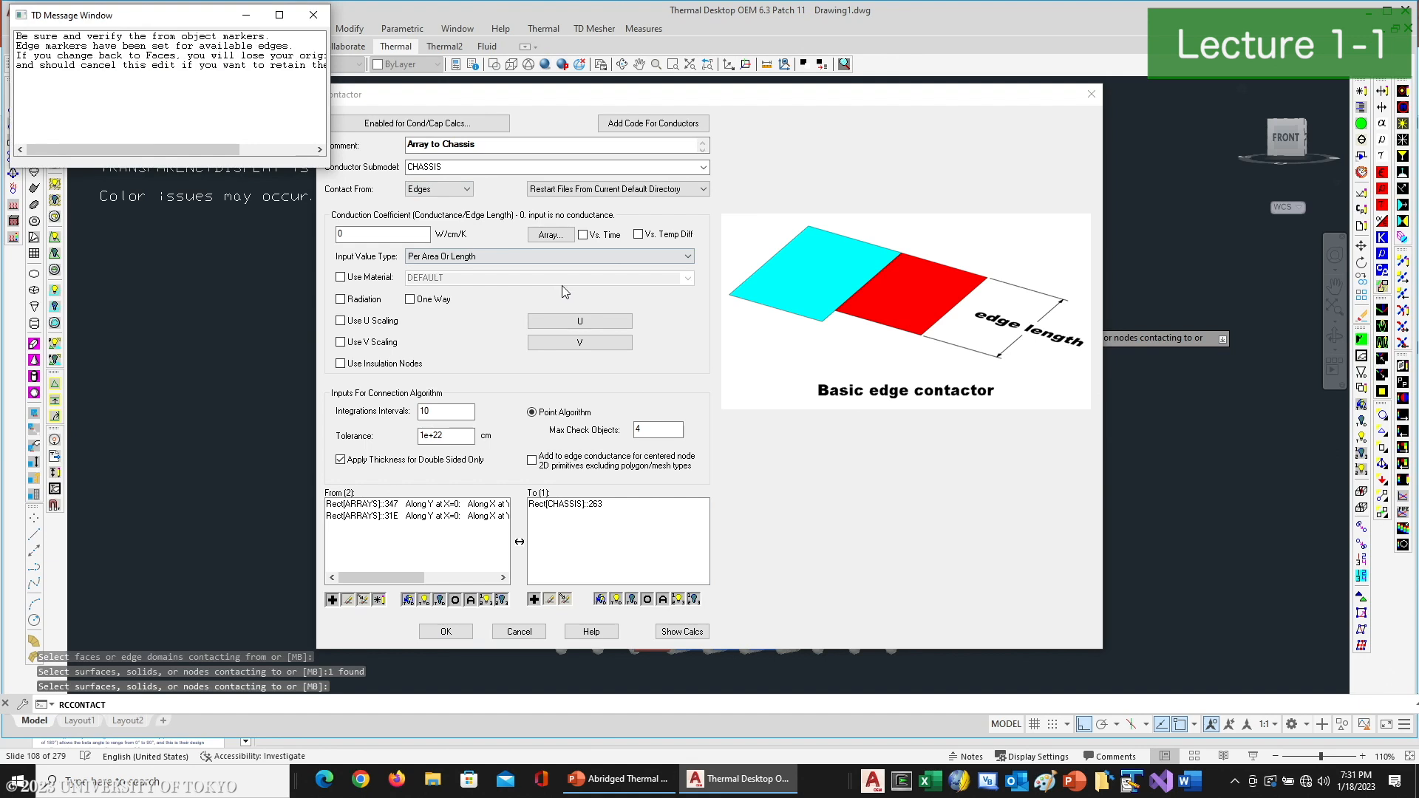
pyautogui.click(313, 15)
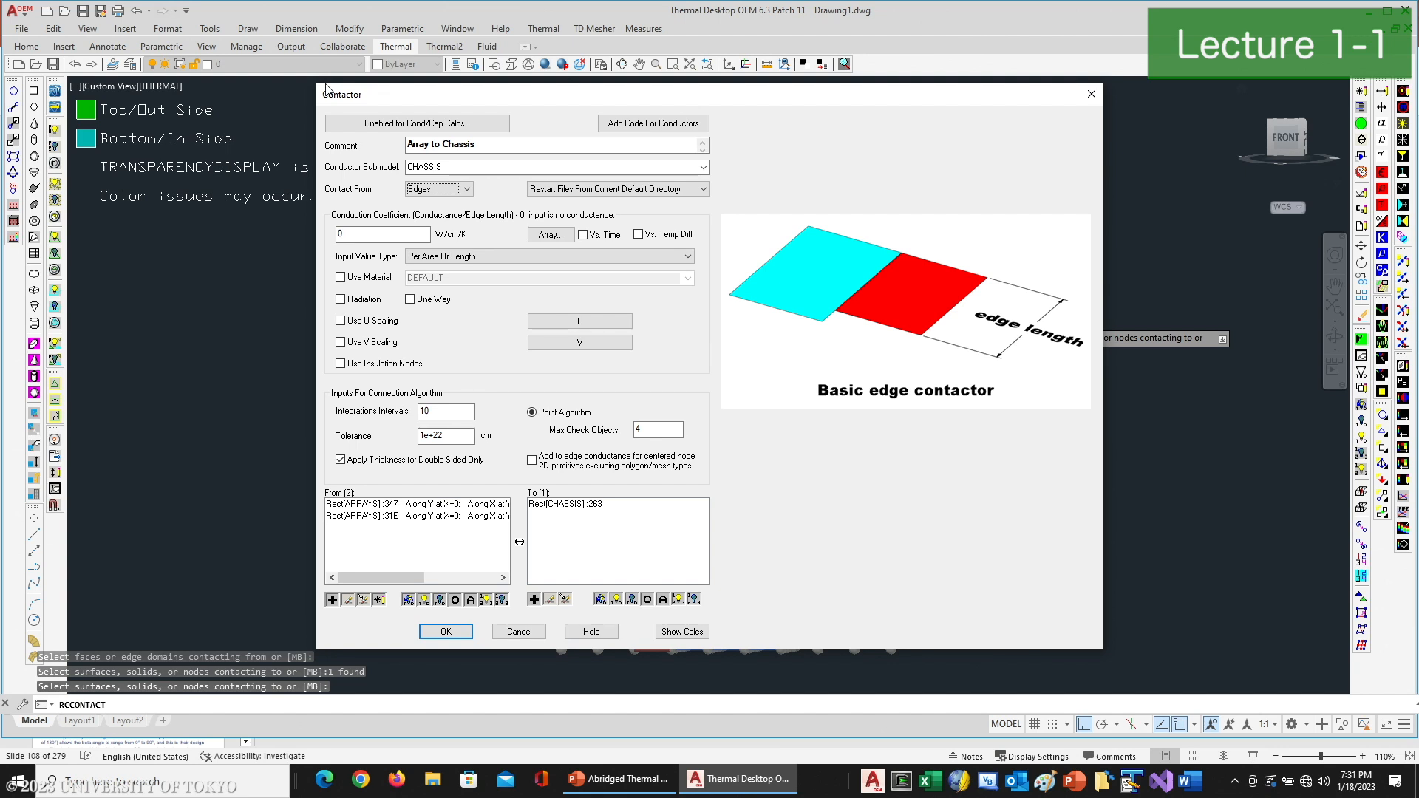
# - Set the conduction coefficient to 0.1 W/cm/K and the tolerance to 0.1 cm, and disable applying thickness for double-sided surfaces
pyautogui.doubleClick(411, 235)
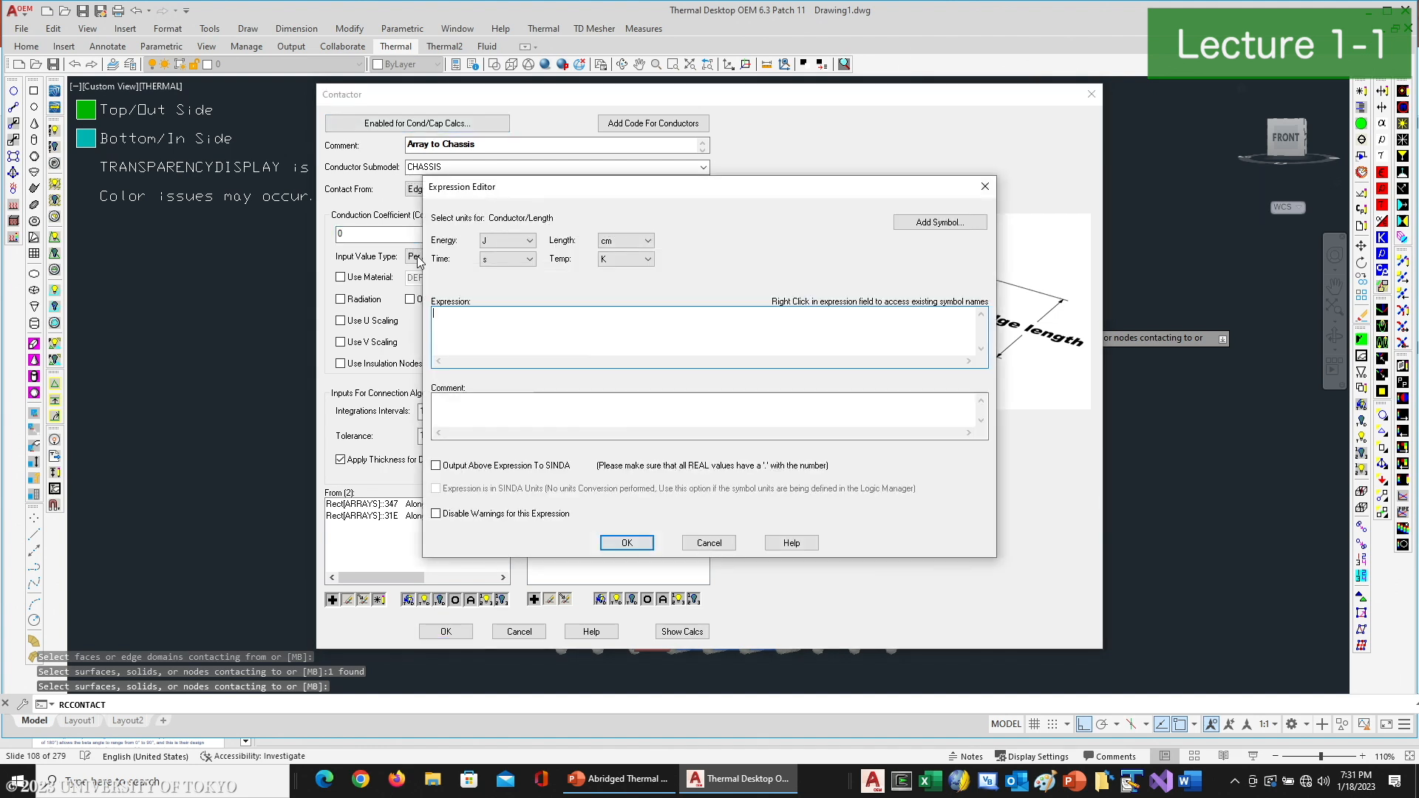
pyautogui.write('0.1')
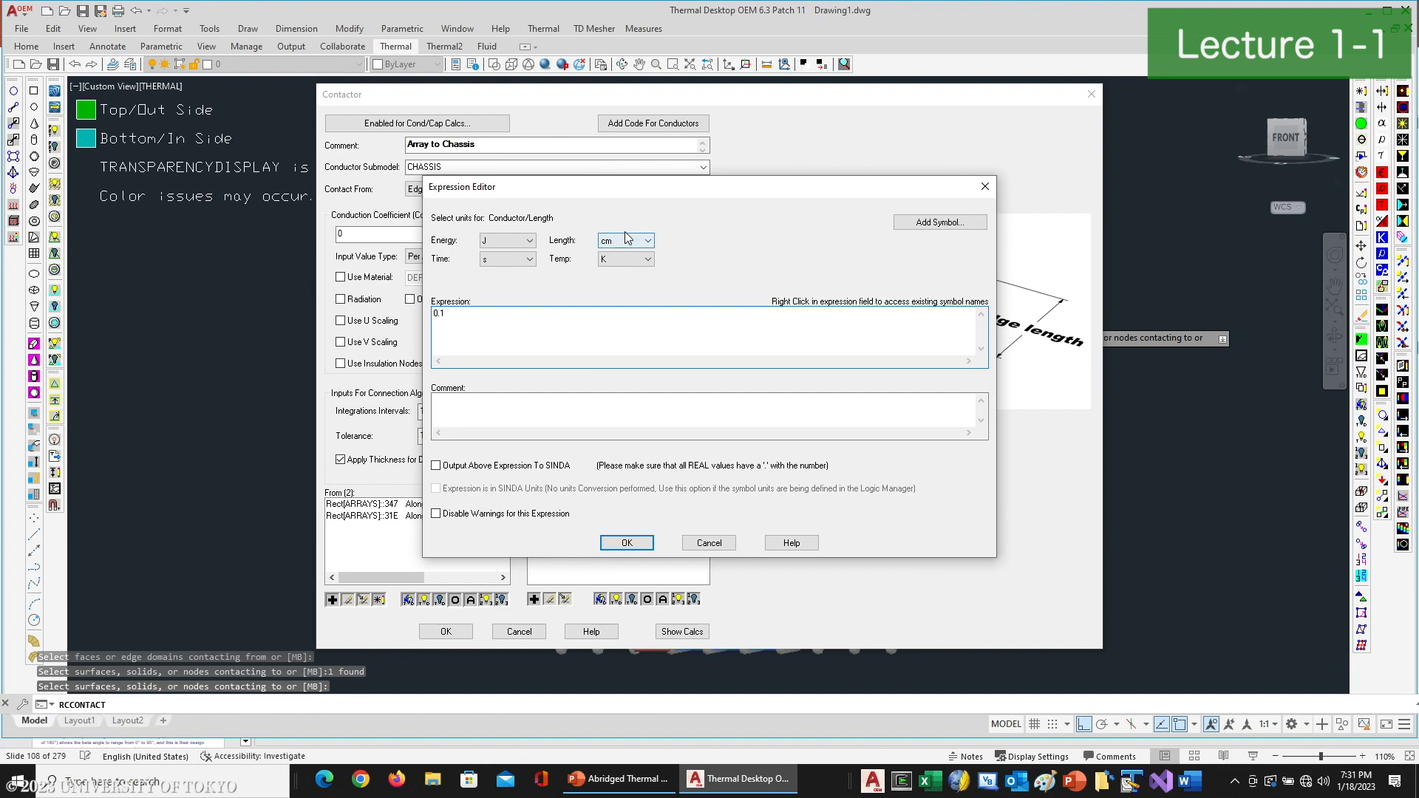
pyautogui.click(626, 542)
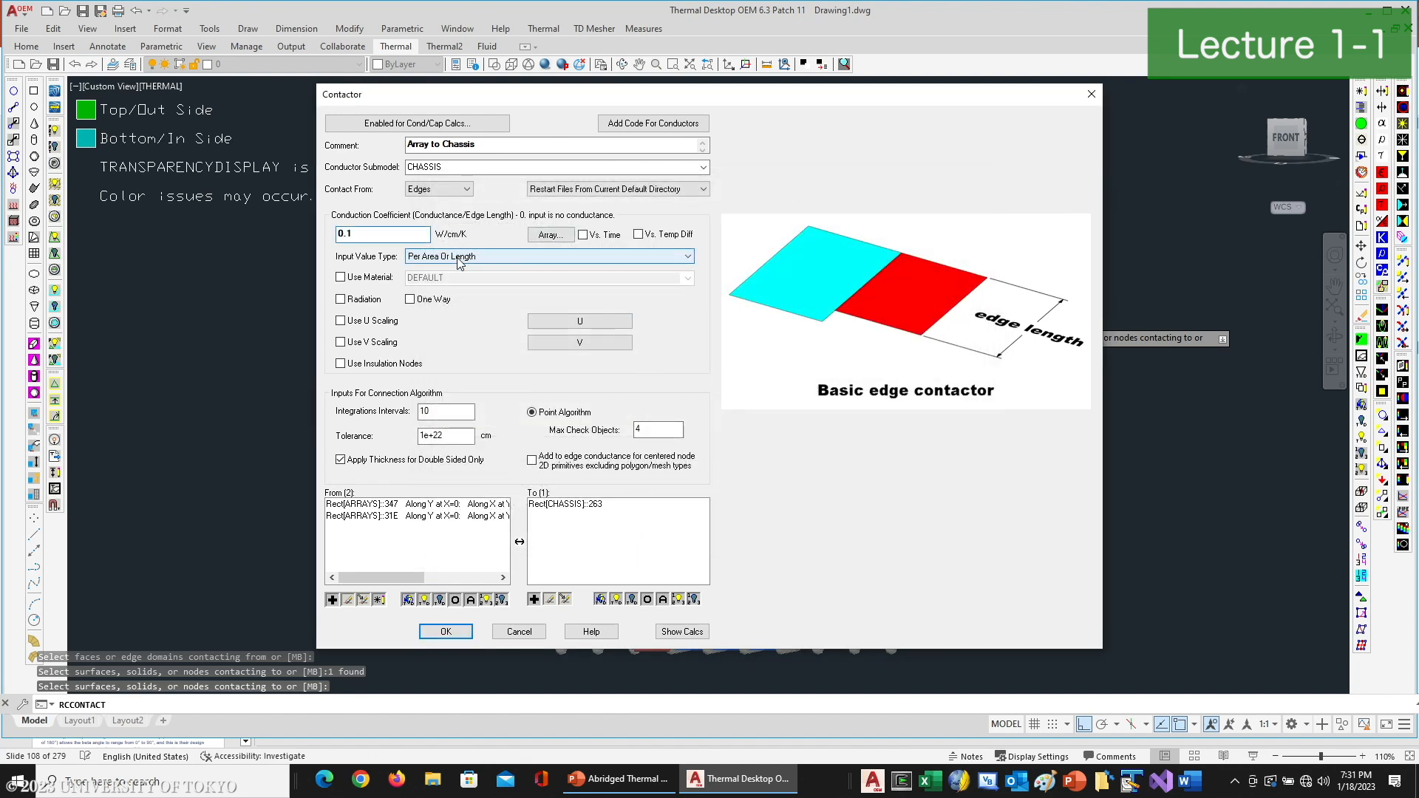
pyautogui.click(437, 435)
pyautogui.moveTo(438, 434); pyautogui.dragTo(352, 434)
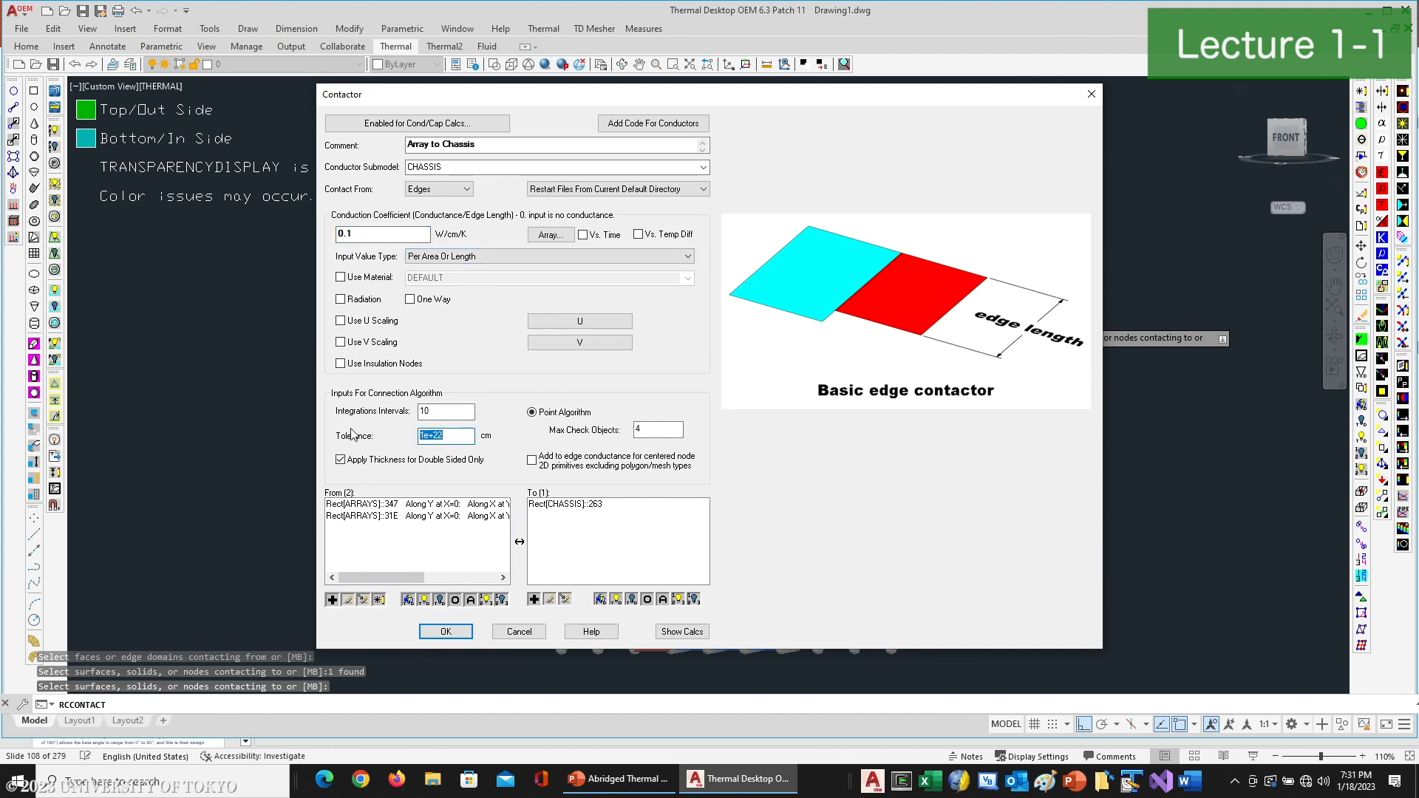
pyautogui.write('0.1')
pyautogui.click(353, 461)
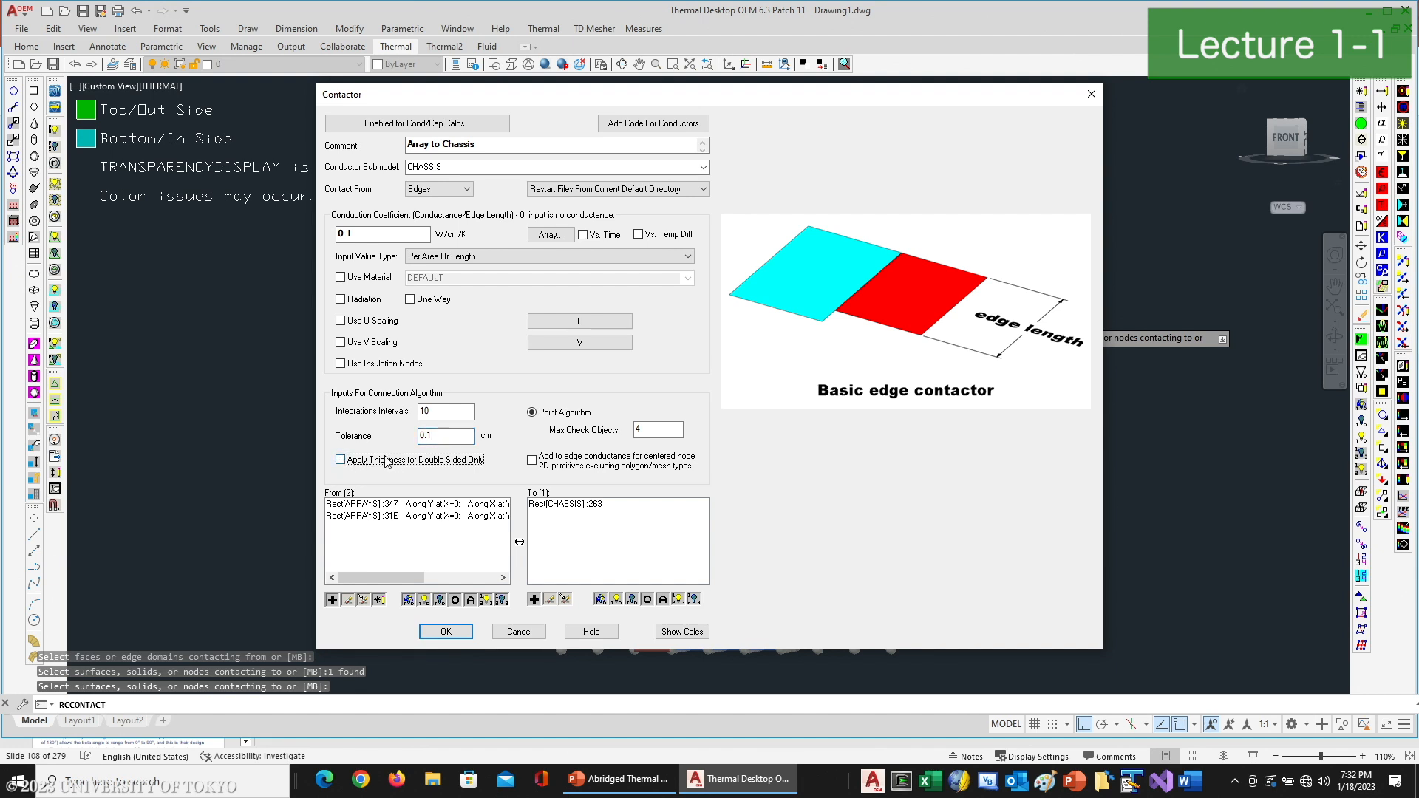
# - Keep all four contact edges selected for the first array rectangle and create the contactor
pyautogui.doubleClick(449, 504)
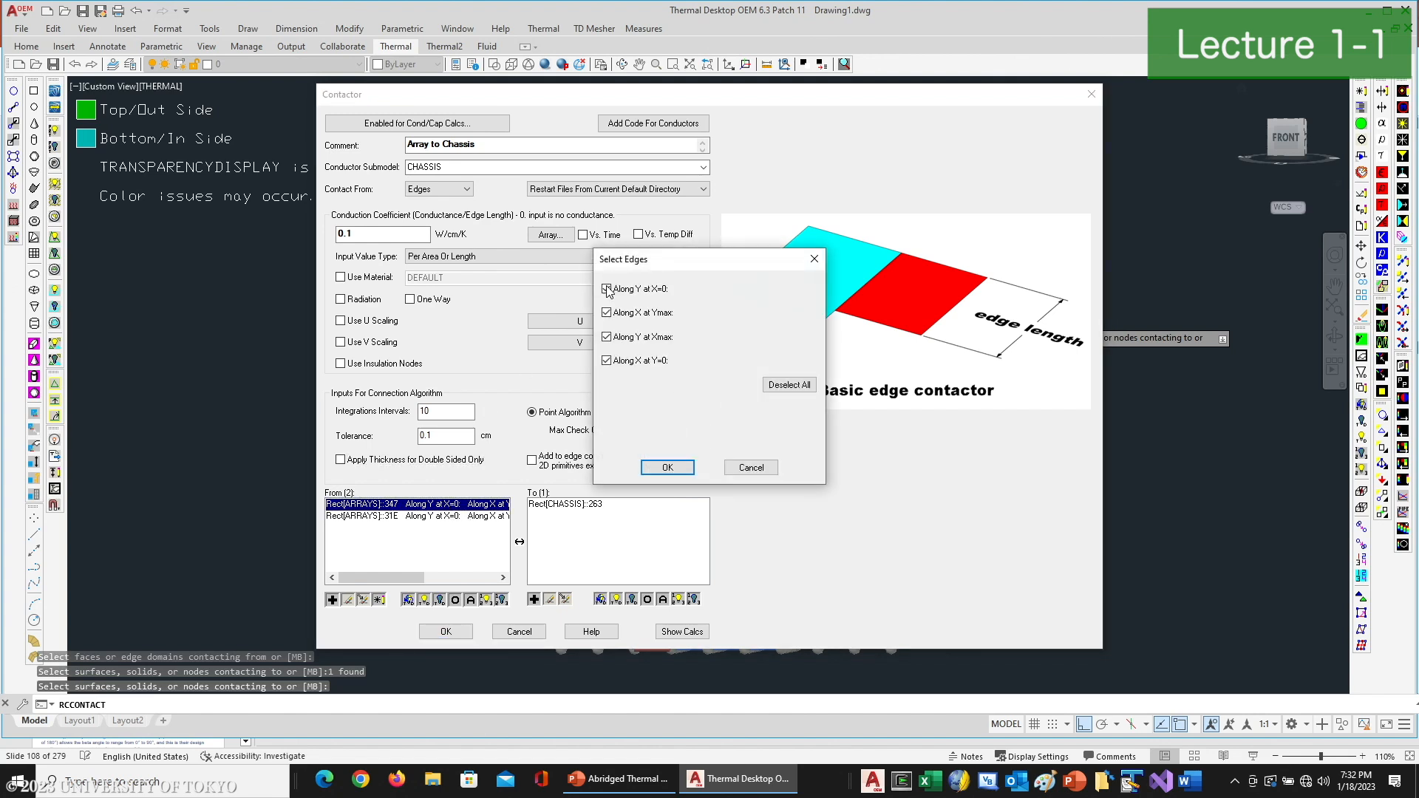
pyautogui.click(666, 468)
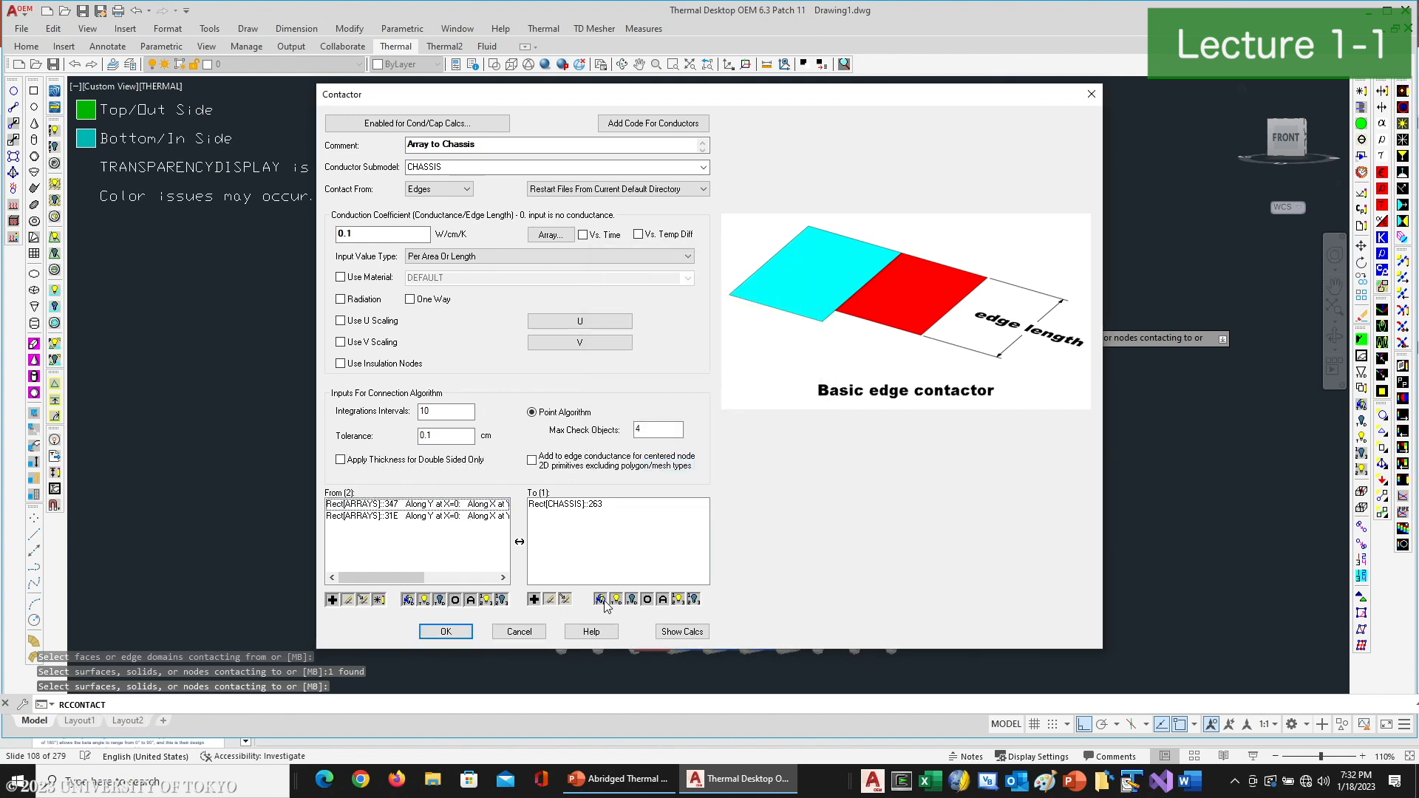
pyautogui.click(443, 632)
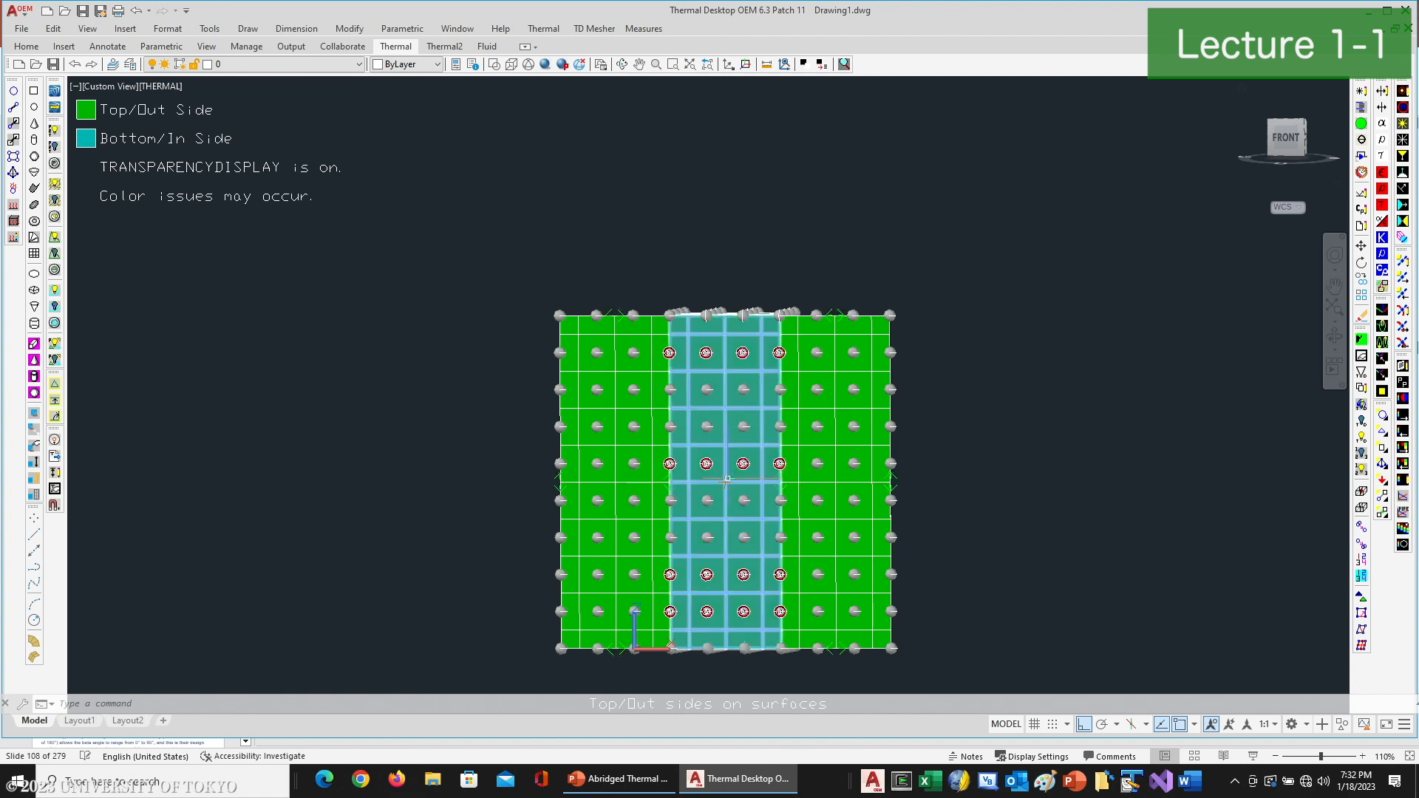
# - Edit the Array to Chassis contactor so the first array rectangle contacts only along Y at X=0, and apply it
pyautogui.click(623, 65)
pyautogui.moveTo(784, 369); pyautogui.dragTo(711, 416)
pyautogui.rightClick(712, 402)
pyautogui.click(738, 408)
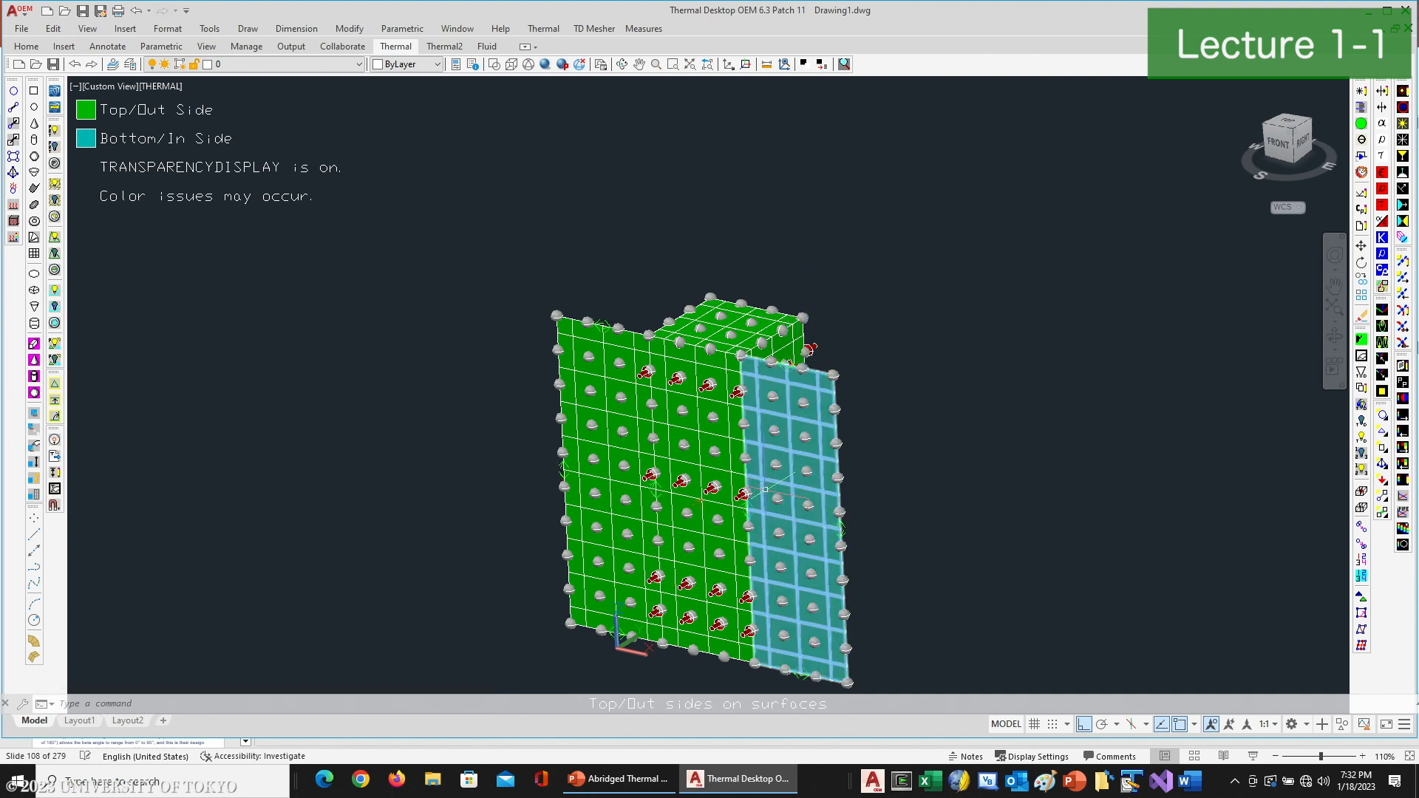
pyautogui.click(764, 507)
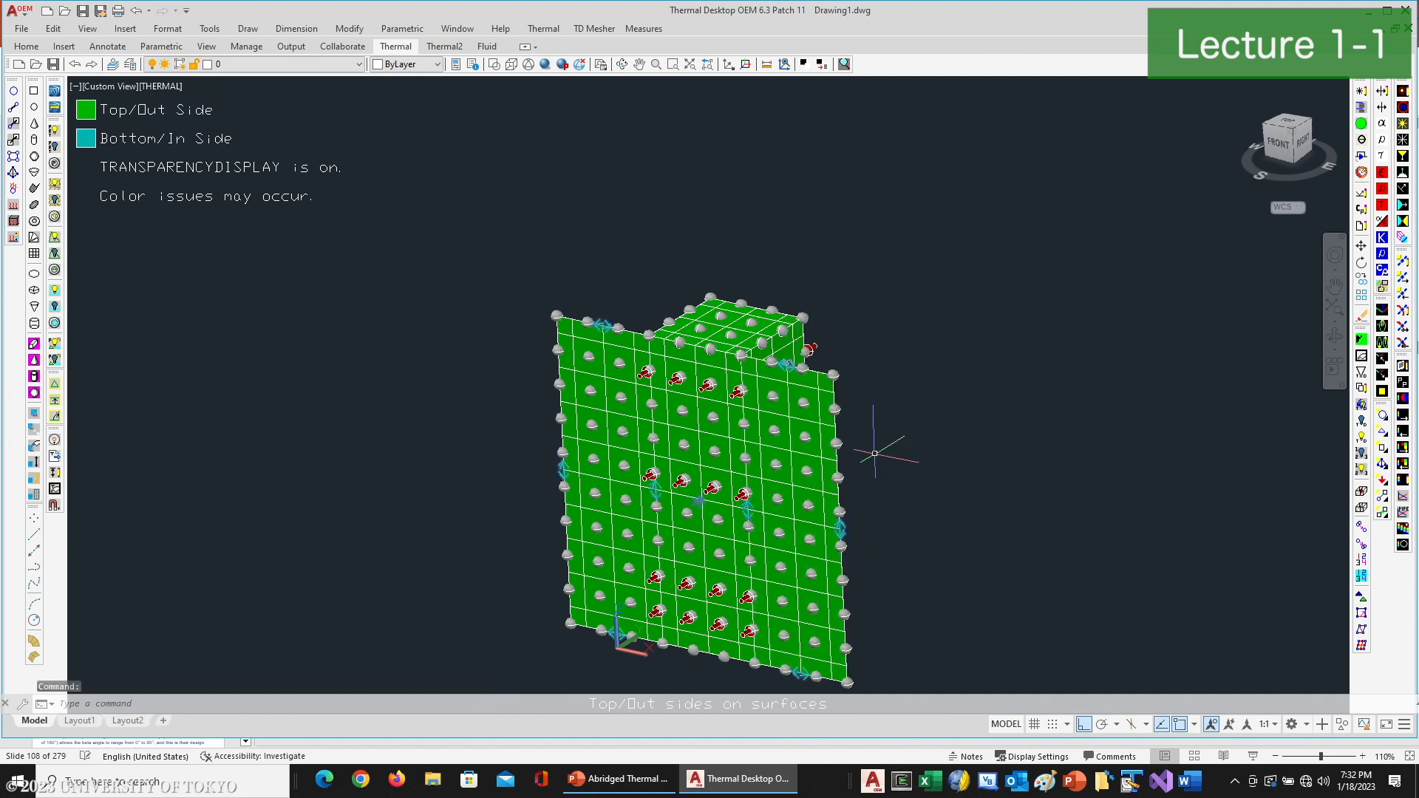
pyautogui.click(1403, 108)
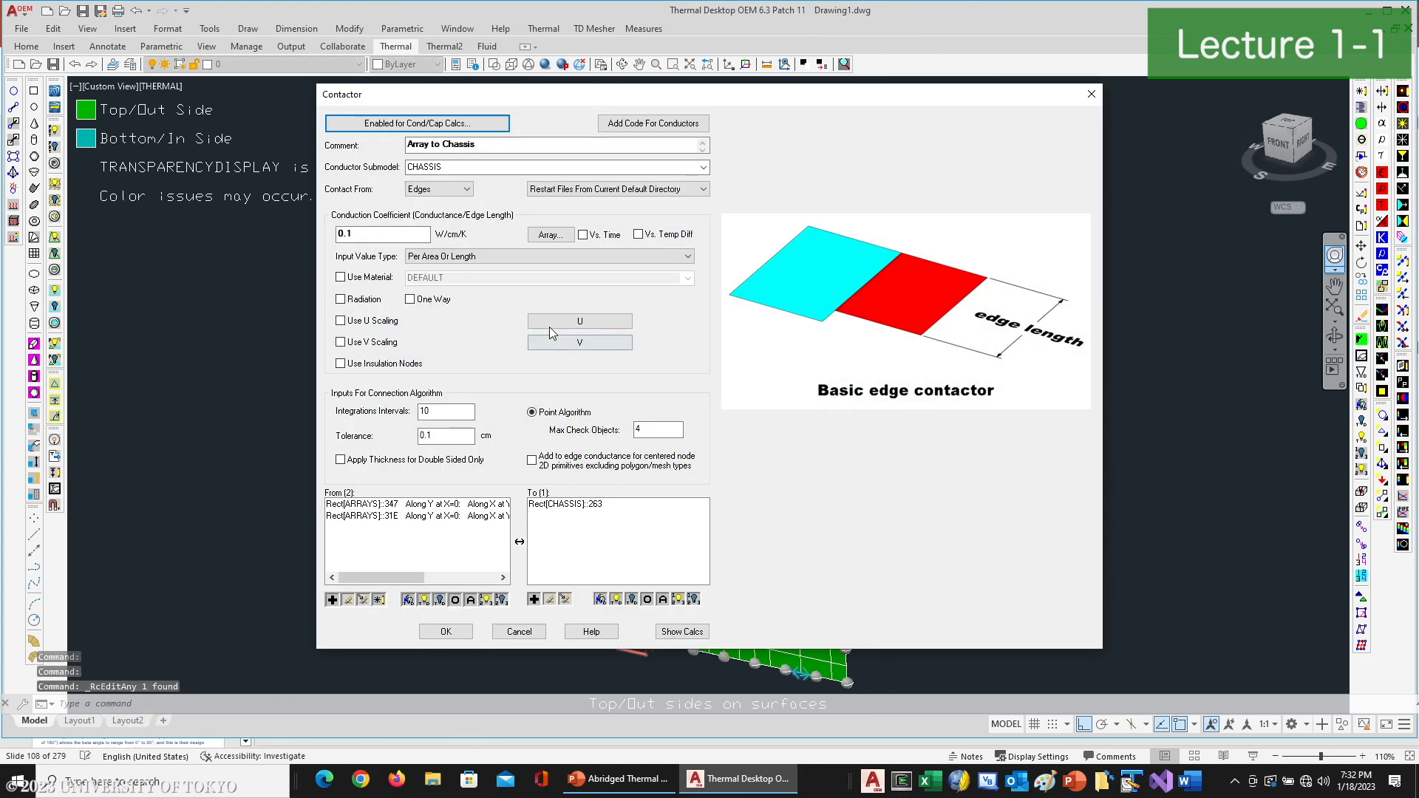
pyautogui.doubleClick(470, 505)
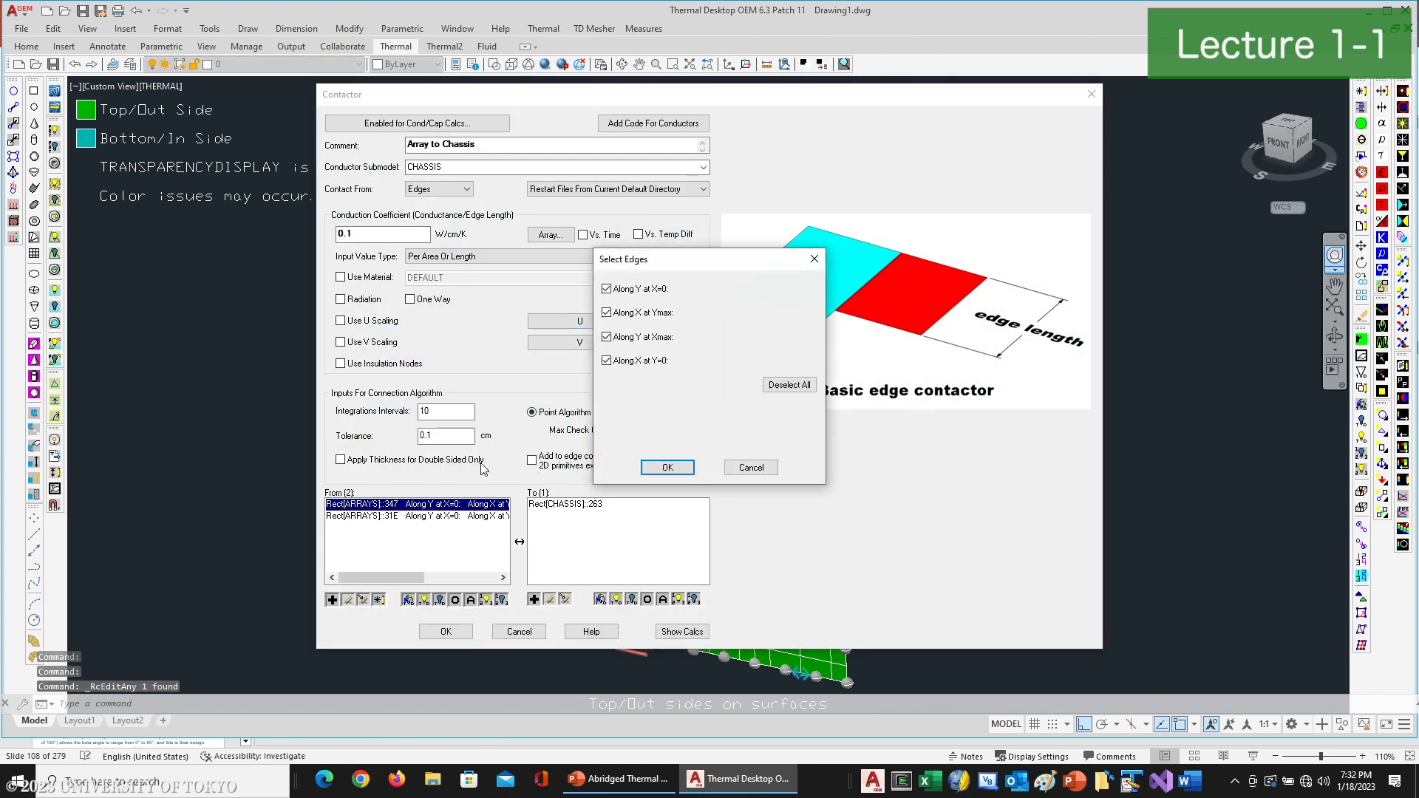
pyautogui.click(625, 325)
pyautogui.click(624, 344)
pyautogui.click(624, 365)
pyautogui.click(664, 468)
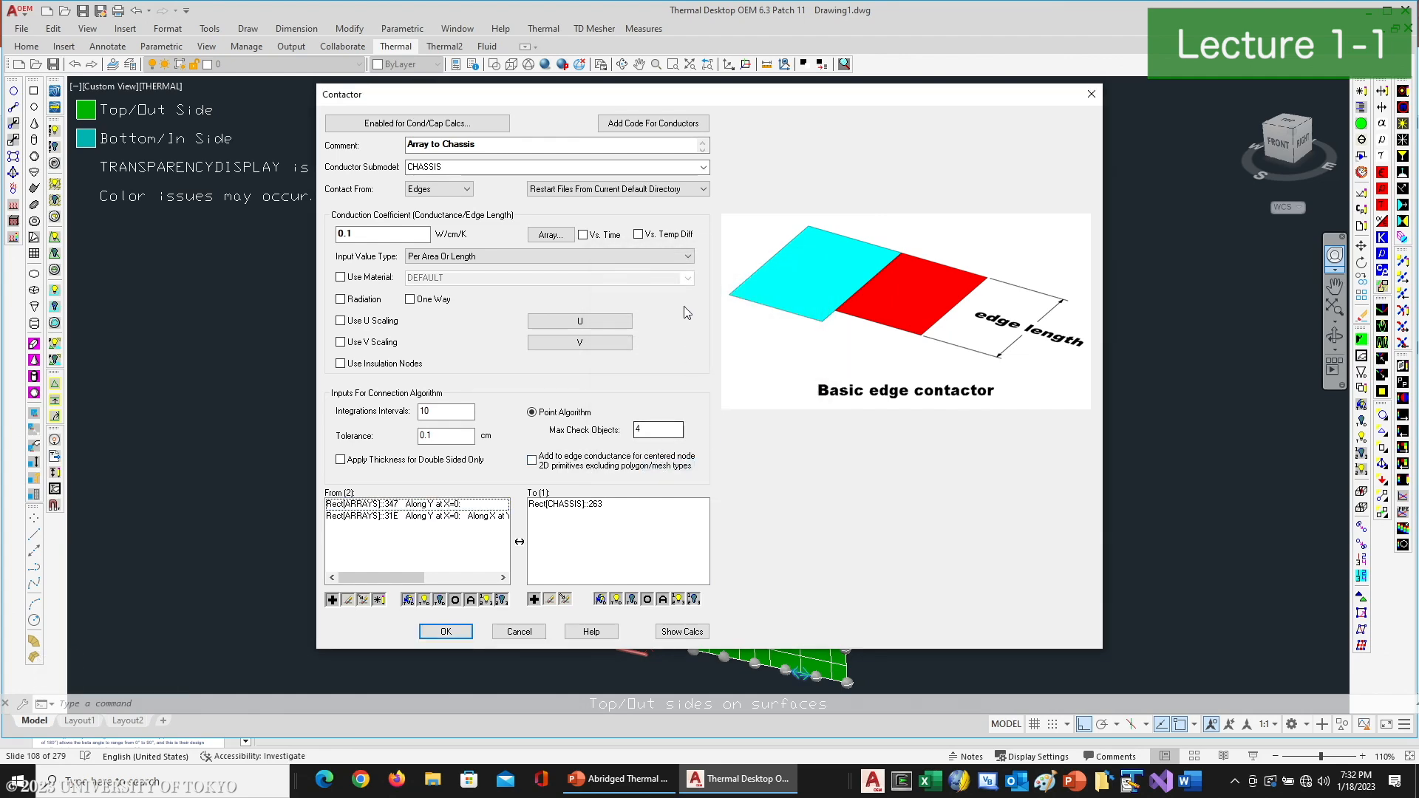
pyautogui.click(445, 631)
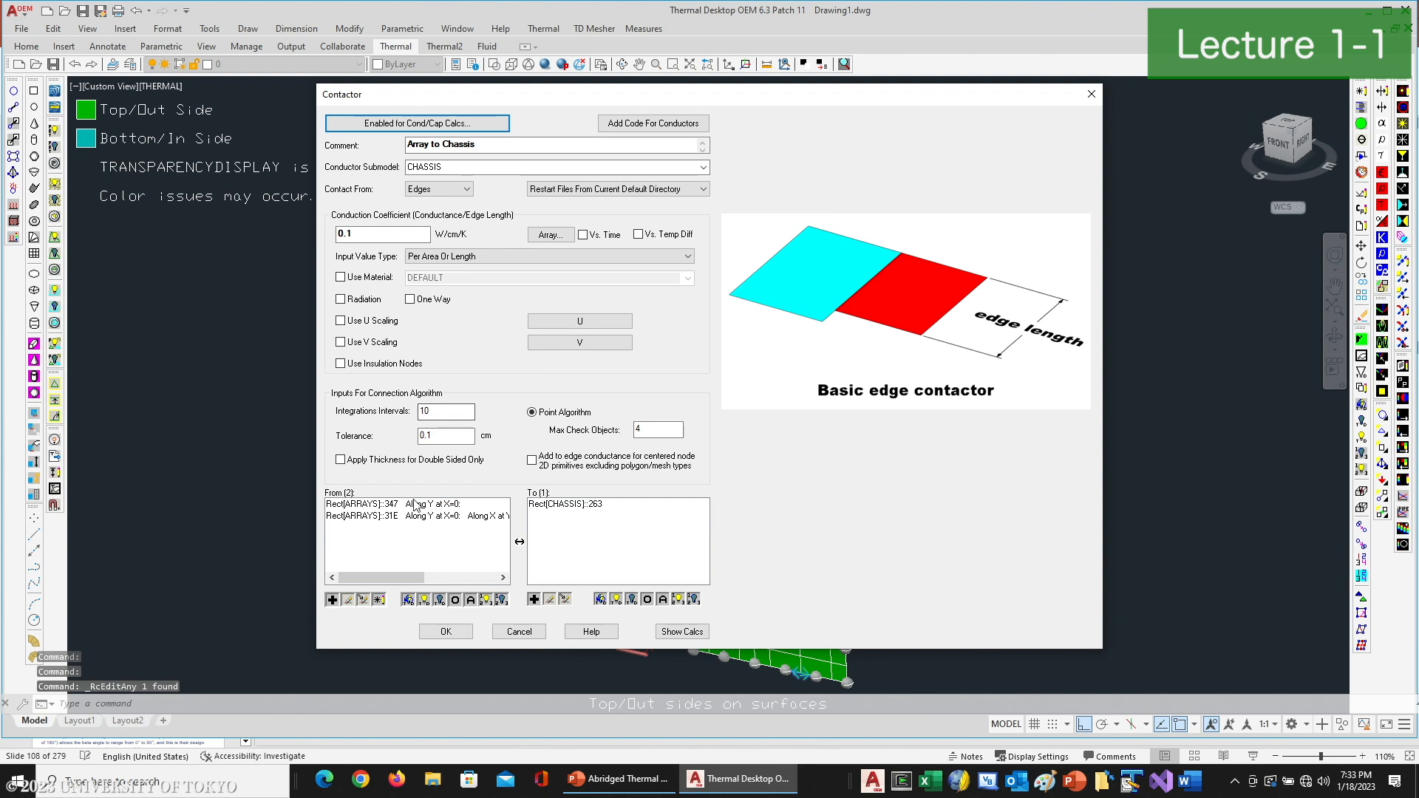
# - Switch the first array rectangle's contact edge to Along Y at Xmax
pyautogui.doubleClick(419, 506)
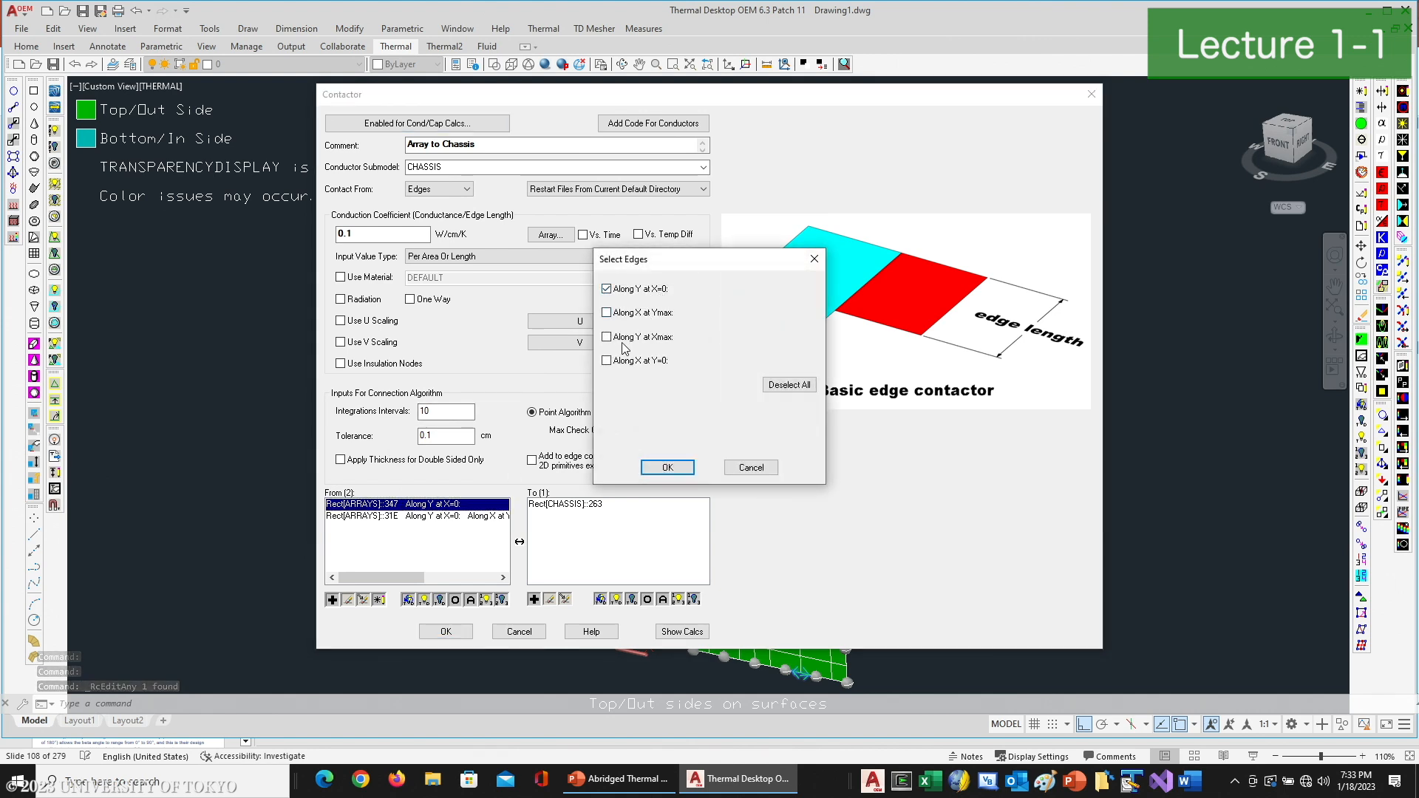
pyautogui.click(606, 337)
pyautogui.click(606, 288)
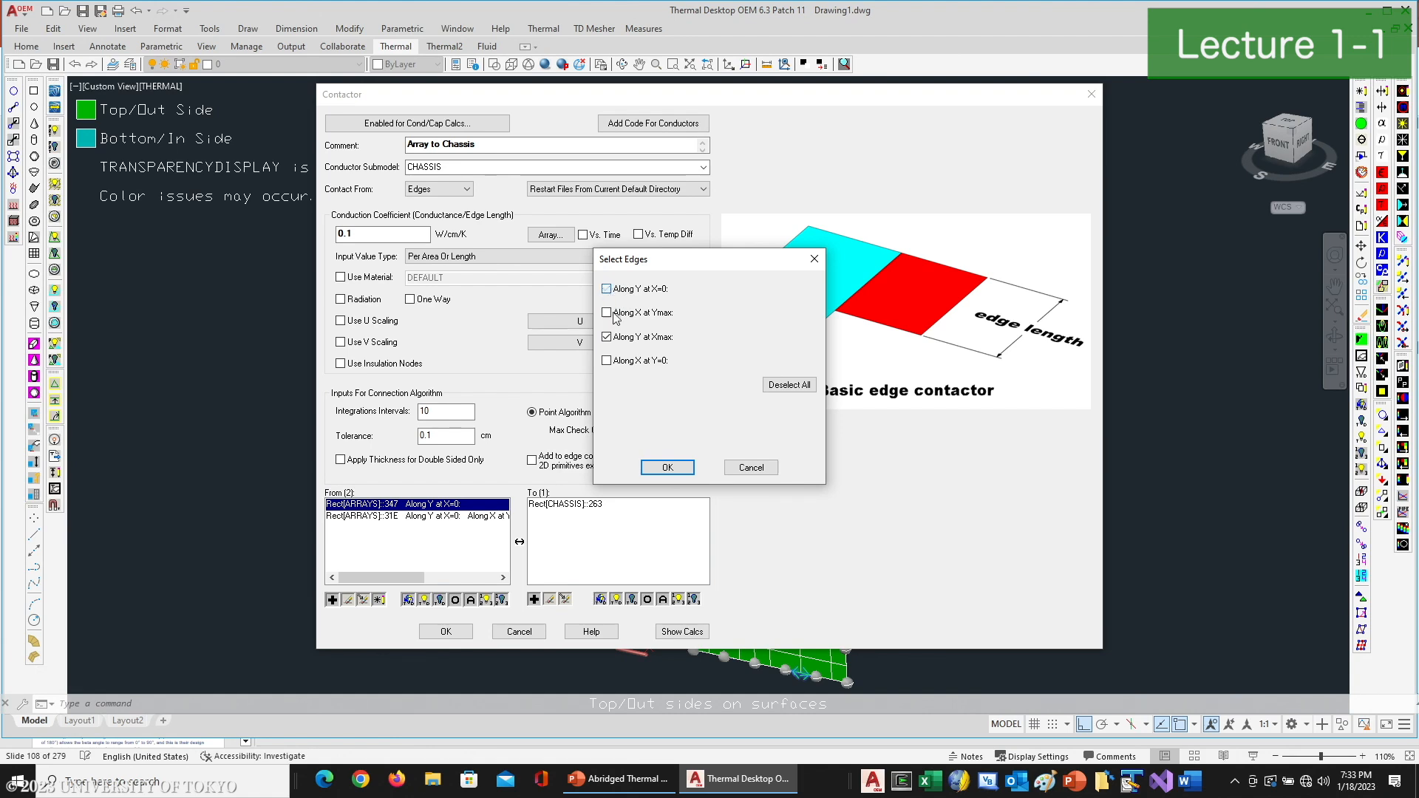
pyautogui.click(666, 467)
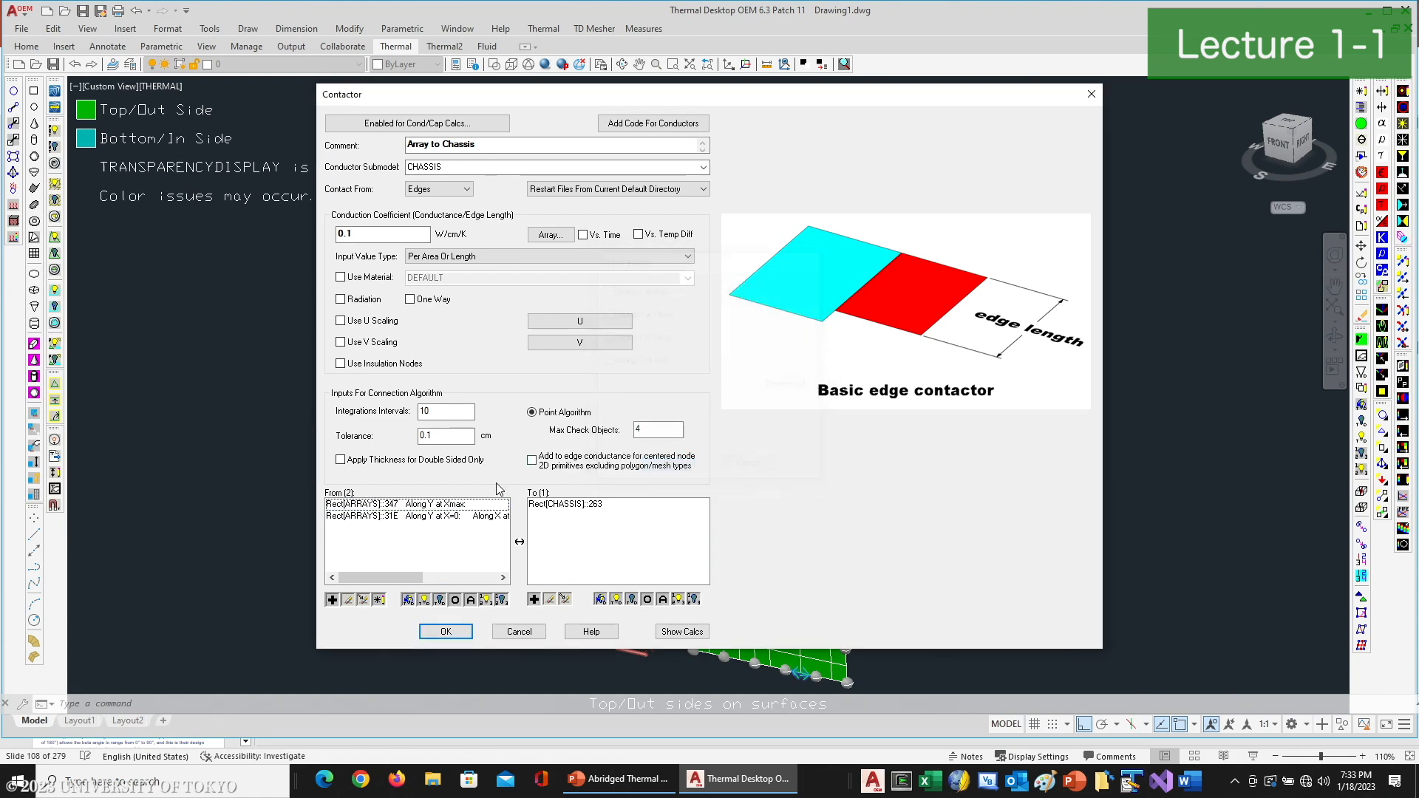
# - Limit the second array rectangle's contact edges to Along Y at X=0 and apply the Array to Chassis contactor
pyautogui.doubleClick(450, 522)
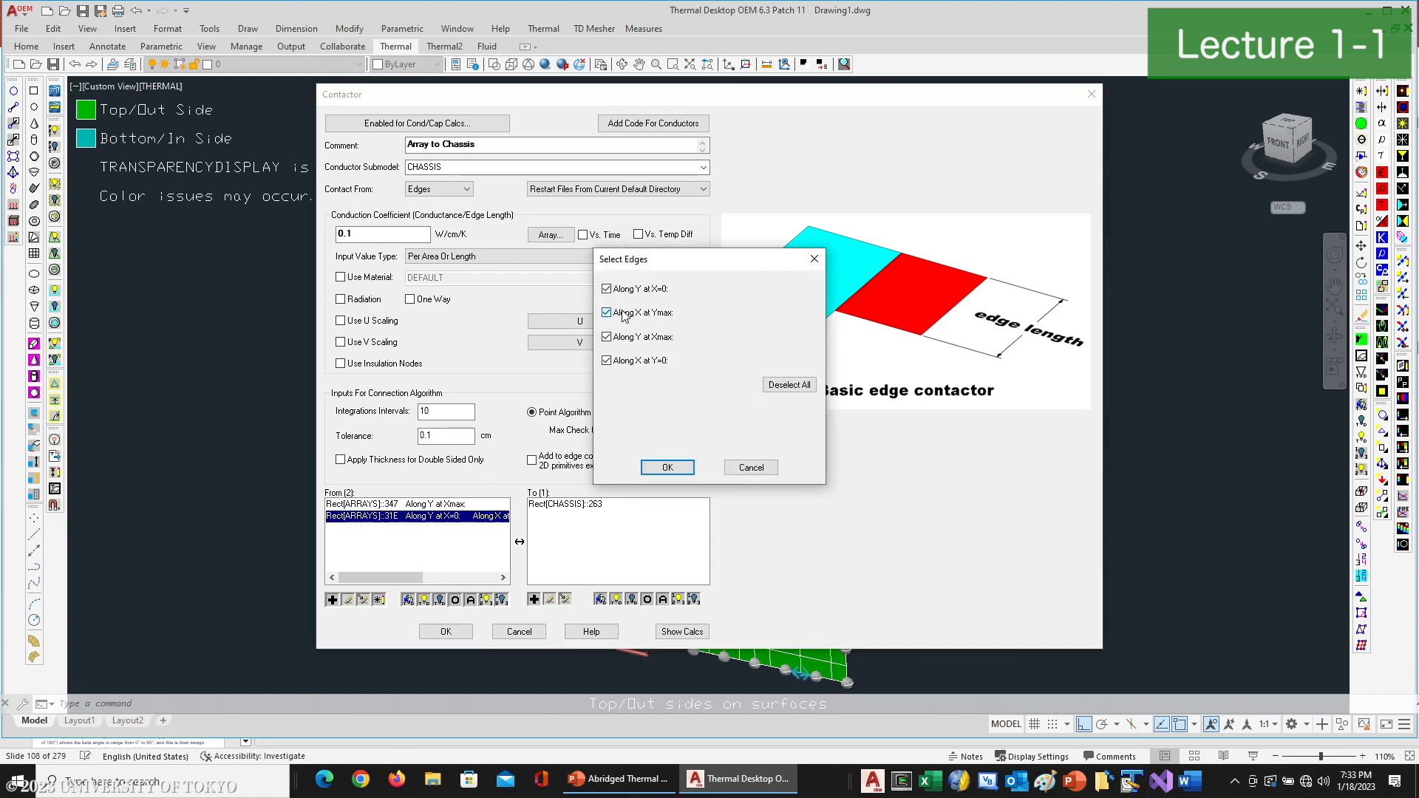
pyautogui.click(607, 337)
pyautogui.click(608, 361)
pyautogui.click(667, 467)
pyautogui.click(445, 631)
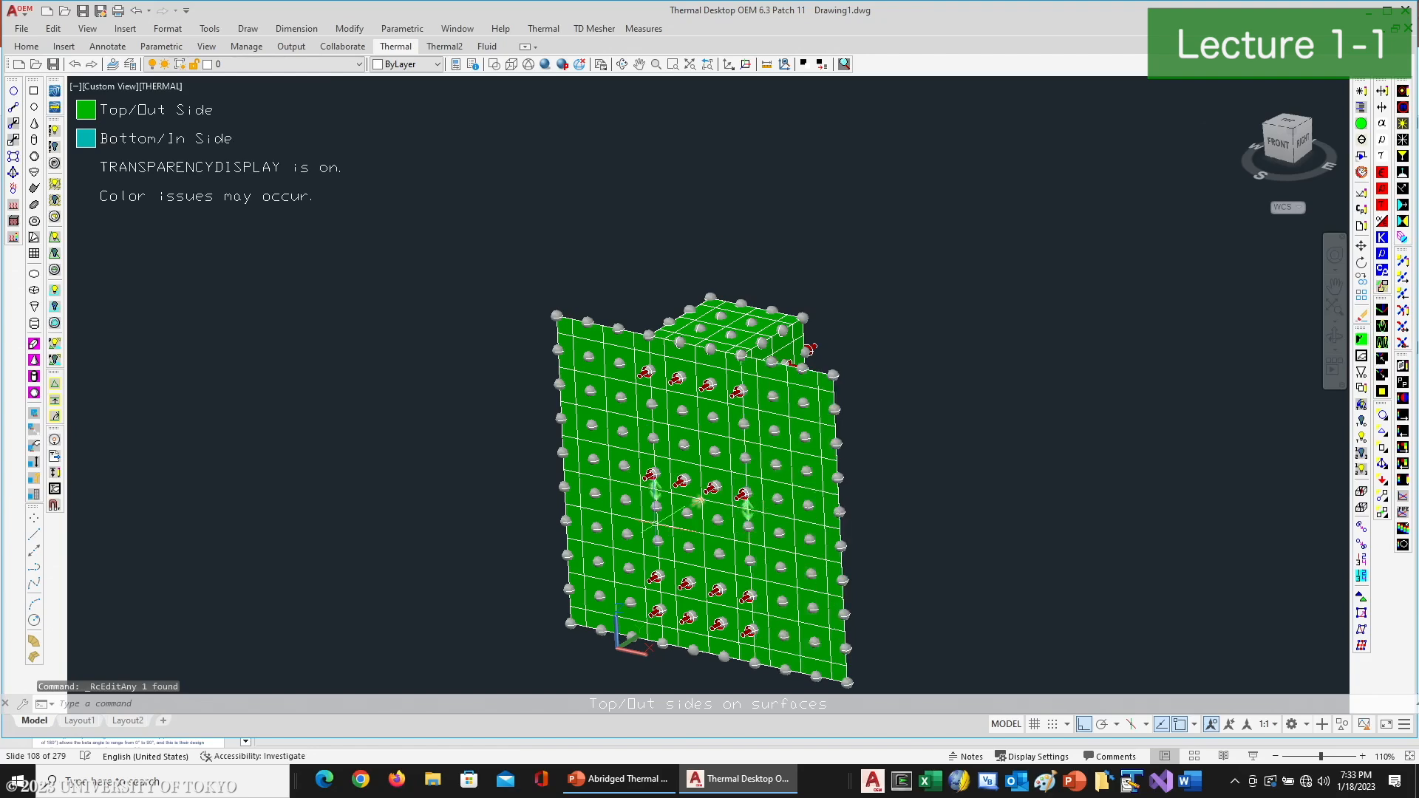
# - Reopen the Array to Chassis contactor, review the contact edge of each array, and show its calculations
pyautogui.scroll(5, 670, 494)
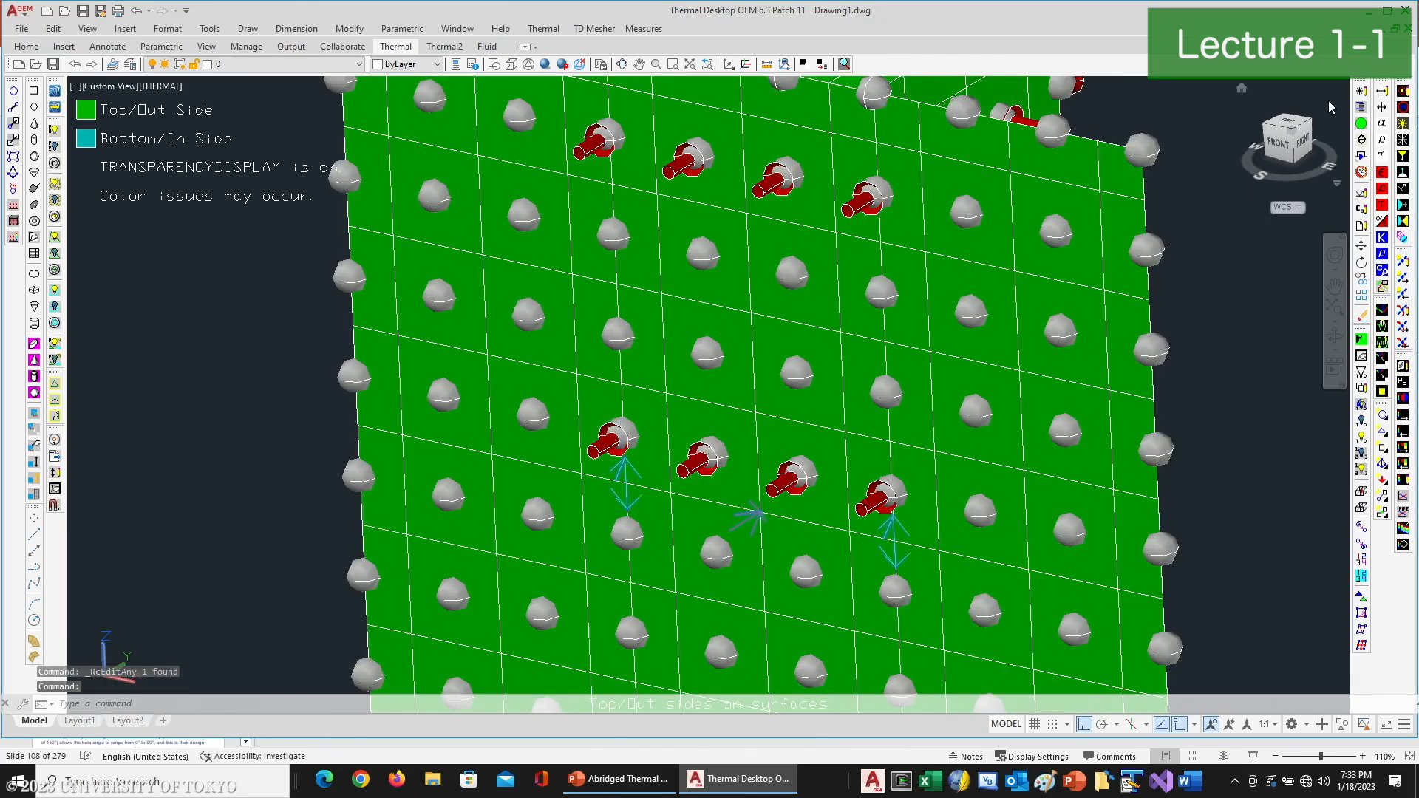
pyautogui.click(1360, 93)
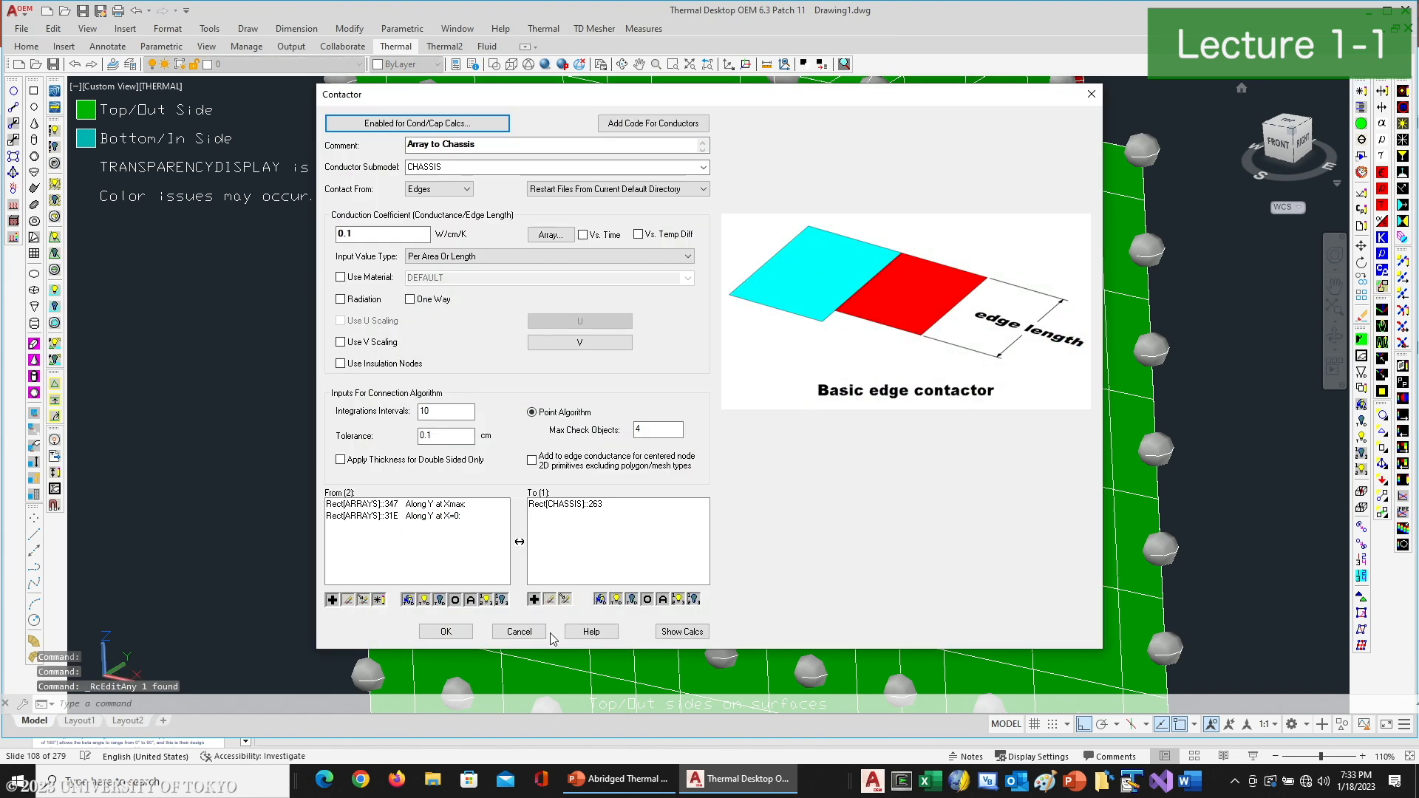
pyautogui.click(678, 633)
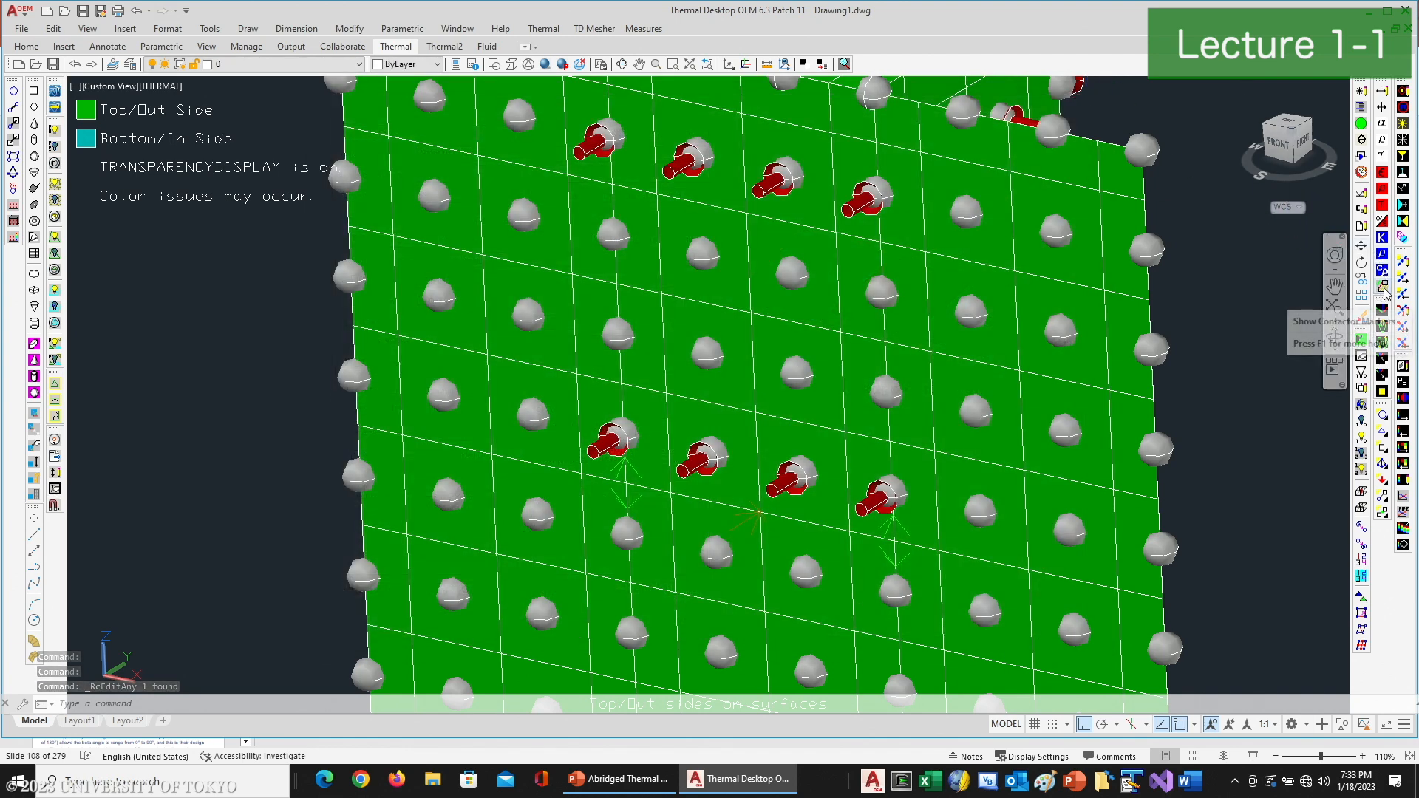
# - Display the contactor markers for the Array to Chassis contactor
pyautogui.click(1383, 288)
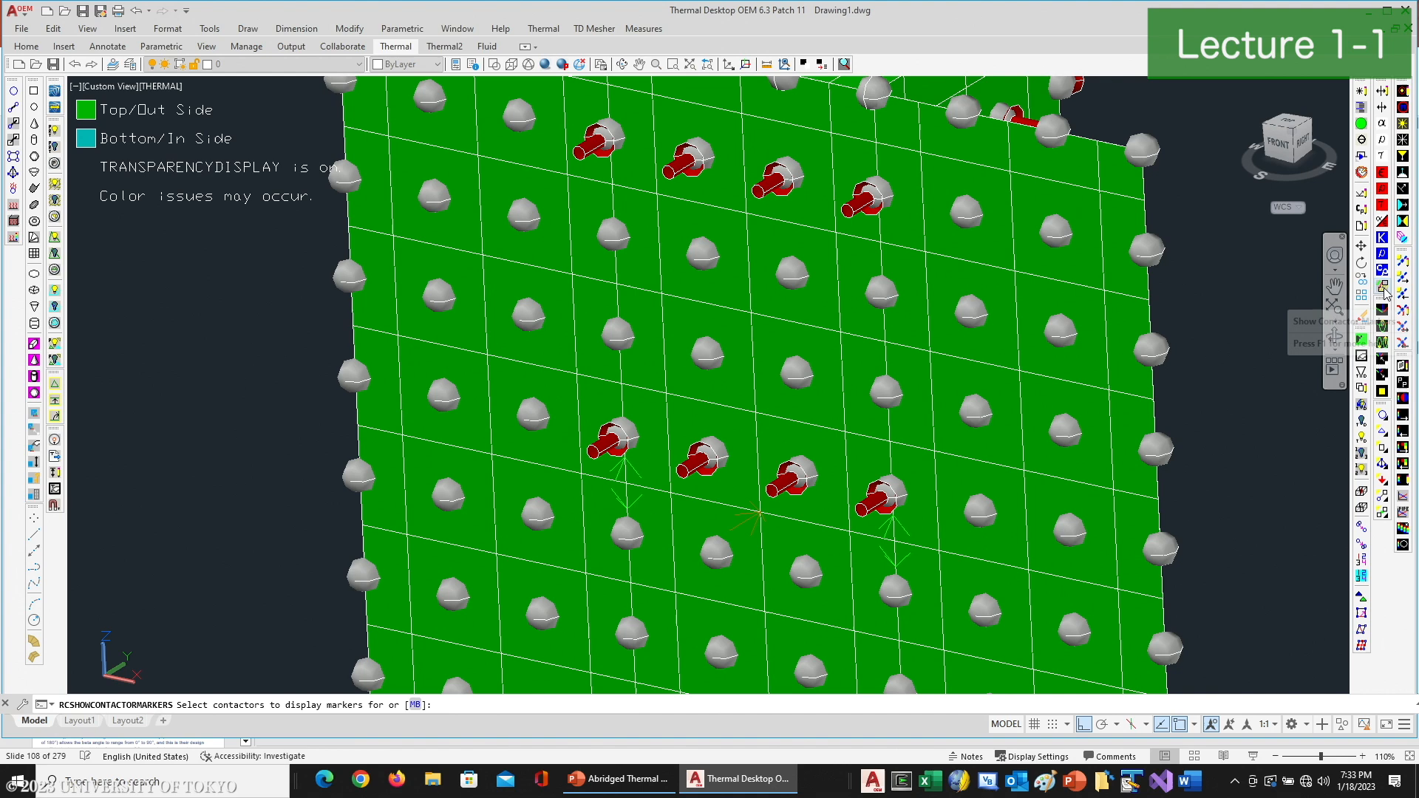
pyautogui.click(890, 528)
pyautogui.press('Return')
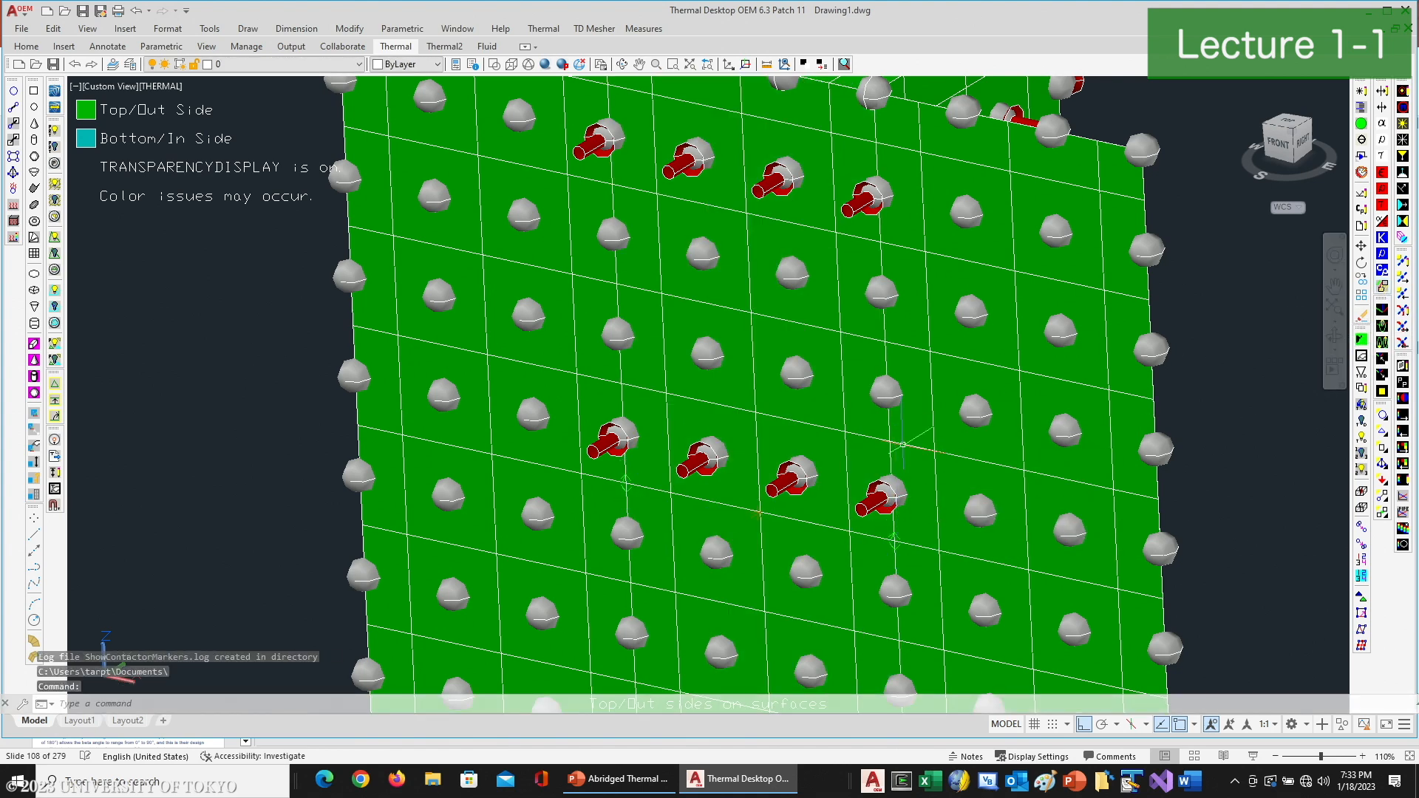
# - Hide the nodes and surfaces to inspect the contactor markers along the array edges, and turn the surfaces back on
pyautogui.scroll(-5, 1153, 416)
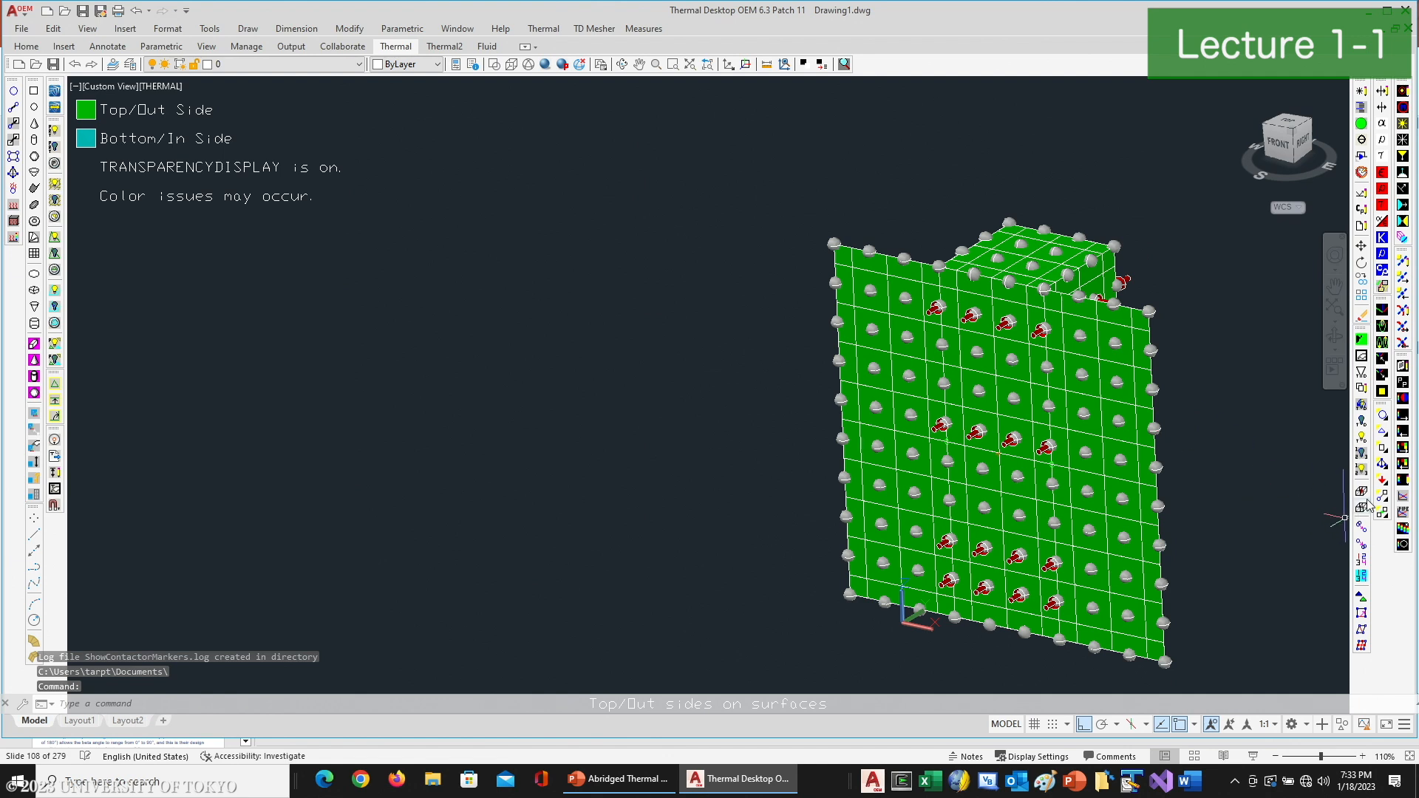
pyautogui.click(1382, 449)
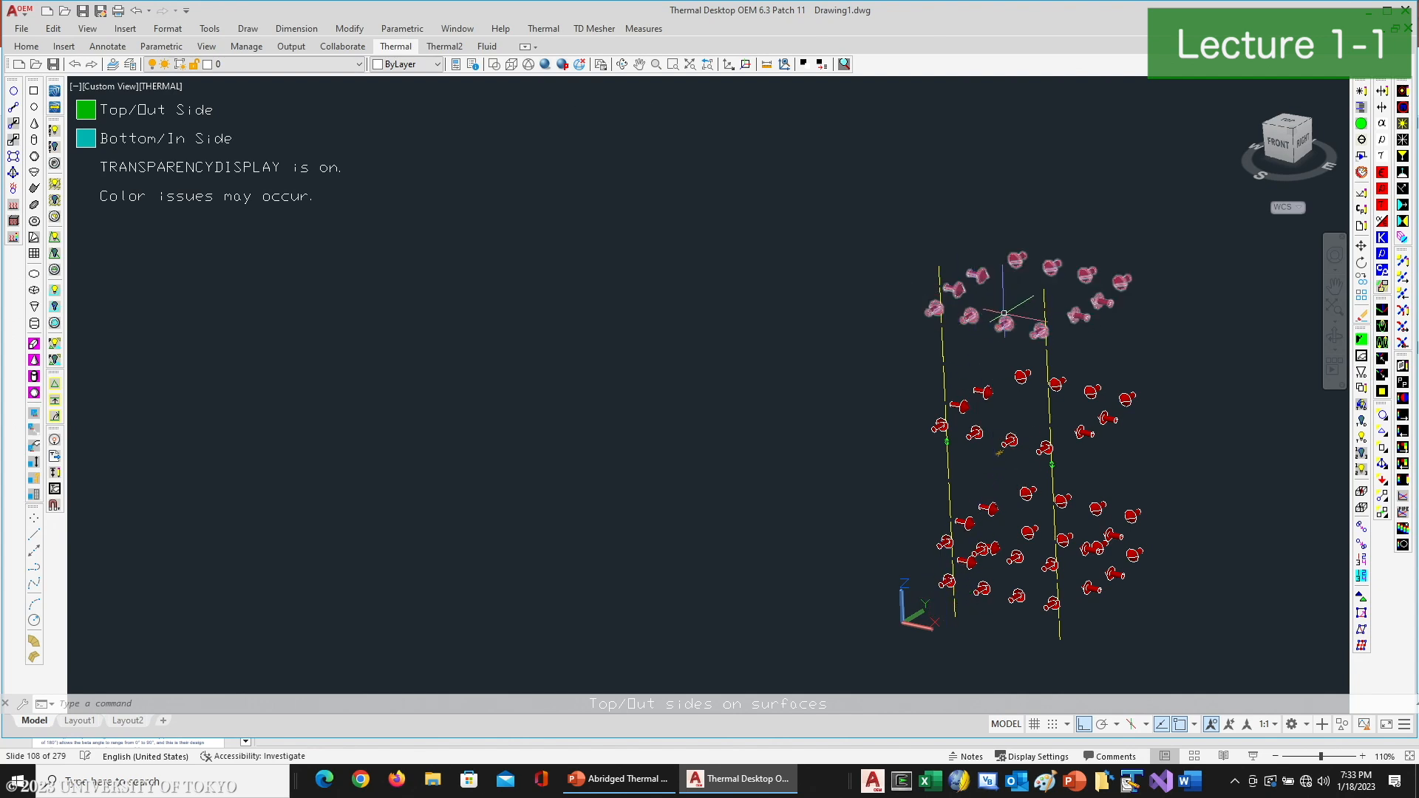
pyautogui.moveTo(969, 314)
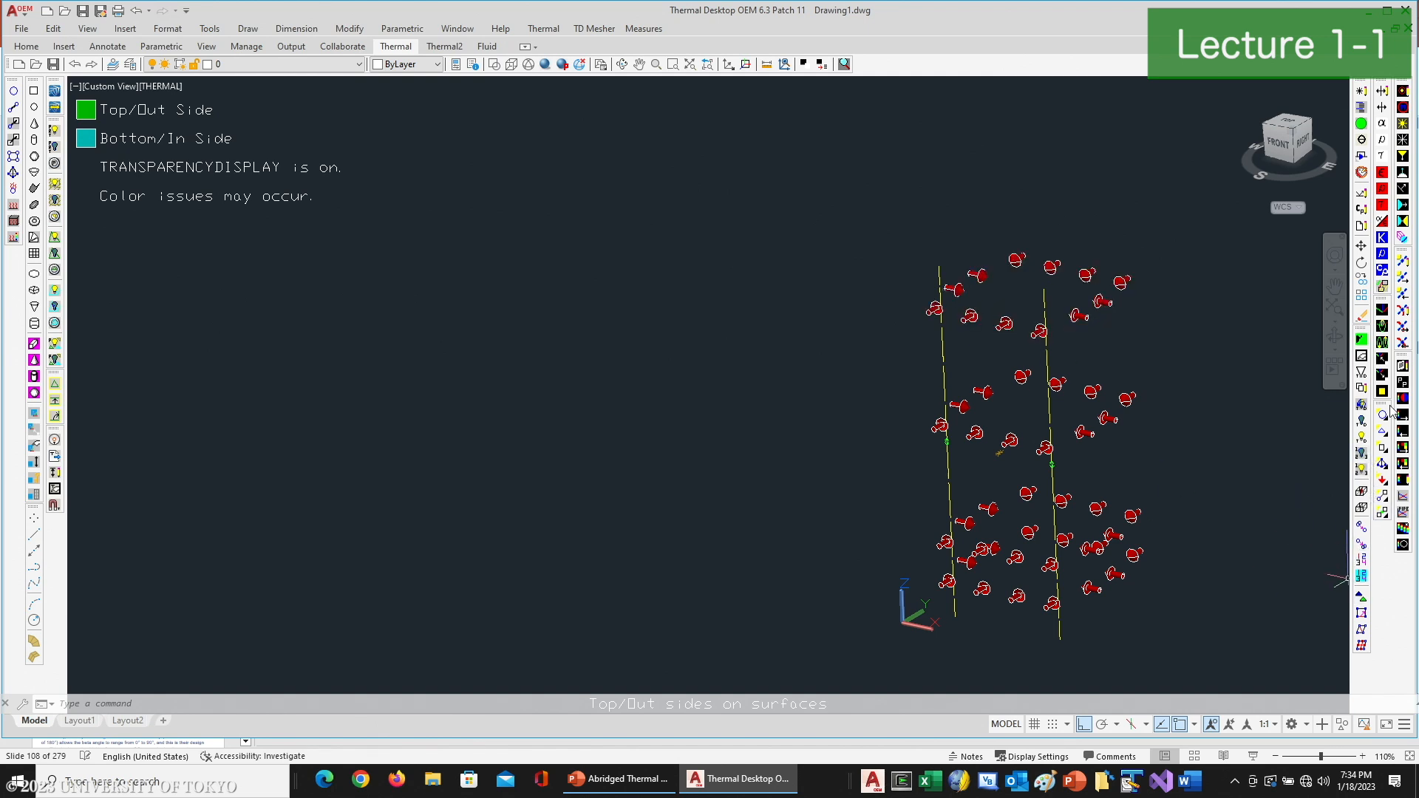
pyautogui.click(1383, 446)
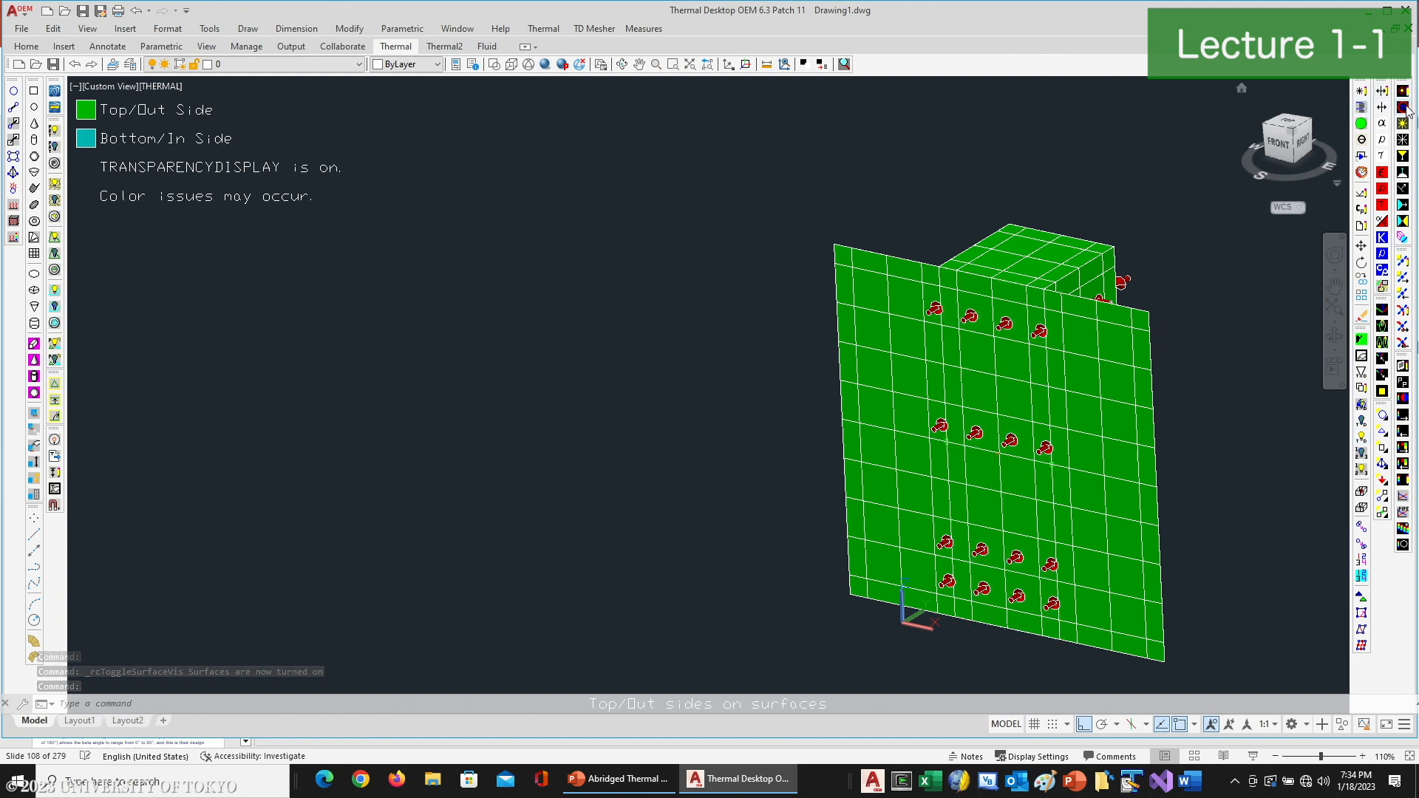
# - Add a Basic Orbit heating rate case named Beta_25
pyautogui.click(1407, 109)
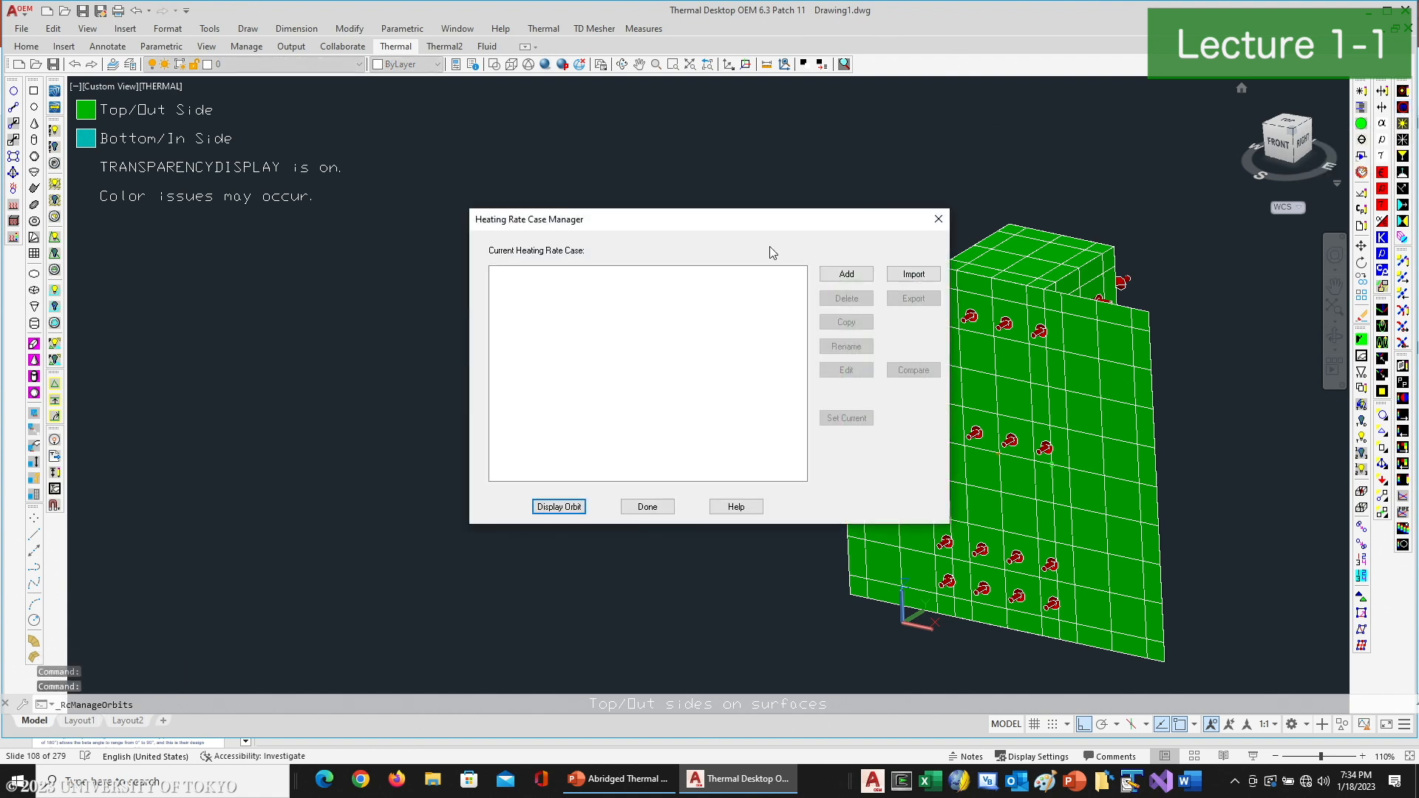
pyautogui.click(839, 275)
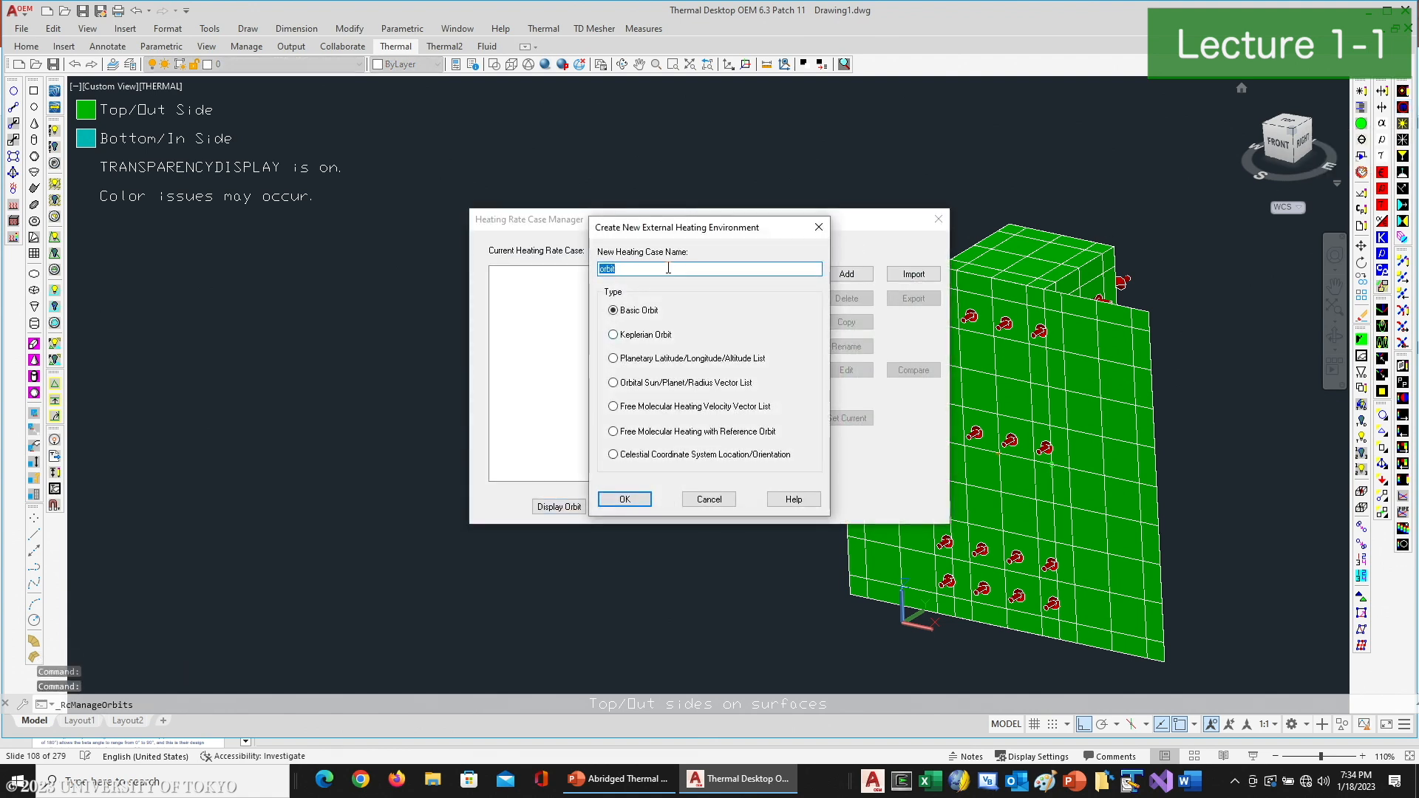
pyautogui.write('Beta_25')
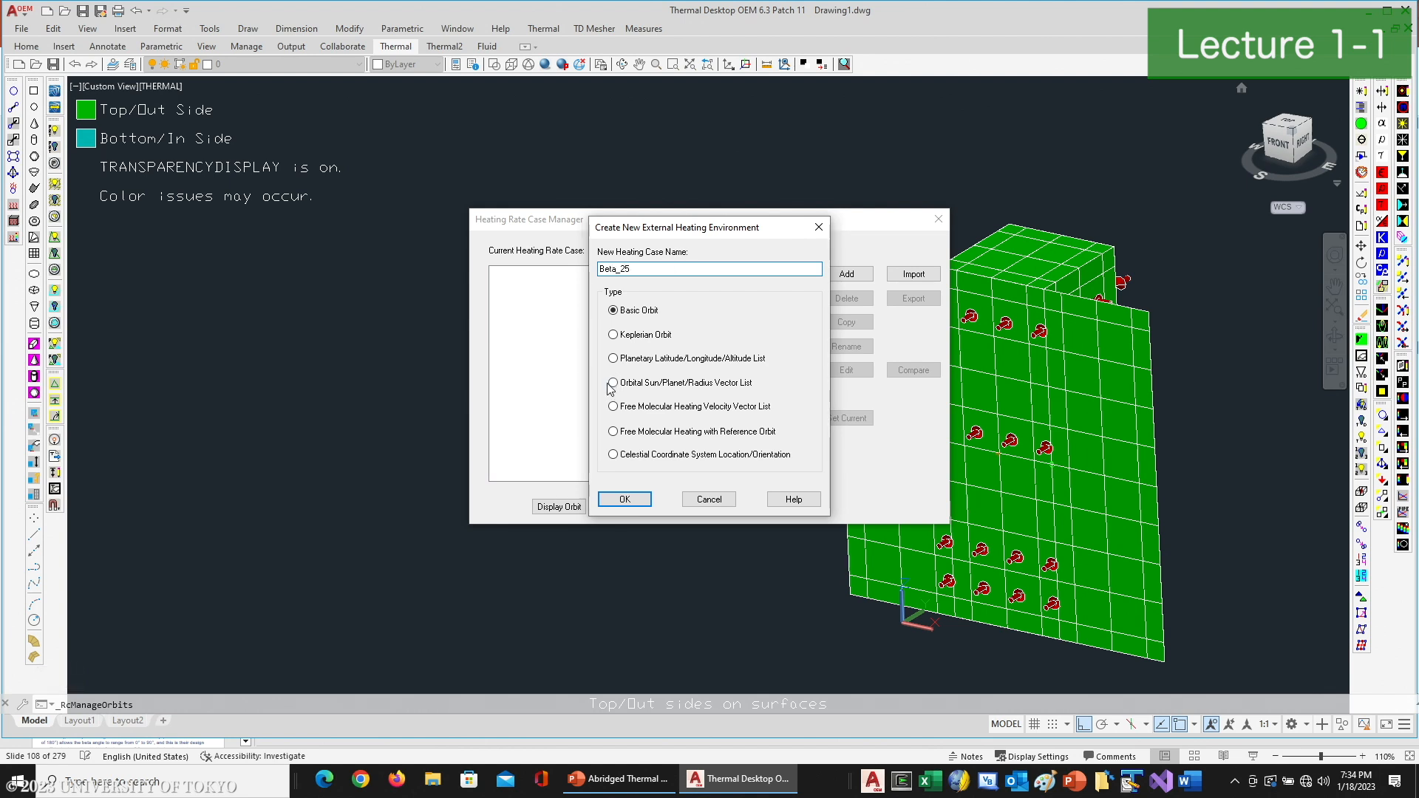
pyautogui.click(623, 499)
# - Enter the orbit altitude and a 25-degree beta angle, keep +Z at nadir and +X along the velocity vector, and save the case
pyautogui.press('Tab')
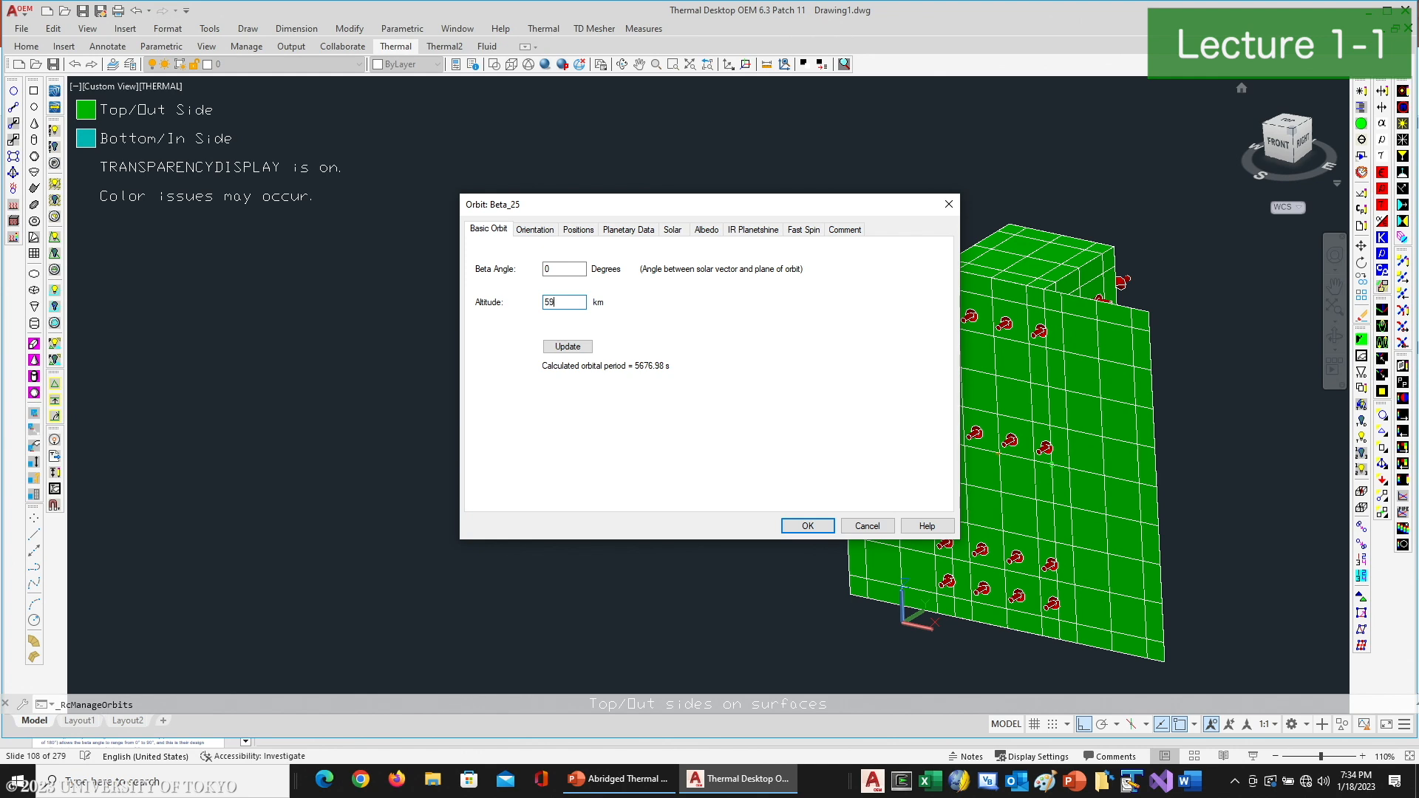
pyautogui.hotkey('shift', 'Tab')
pyautogui.write('25')
pyautogui.click(539, 231)
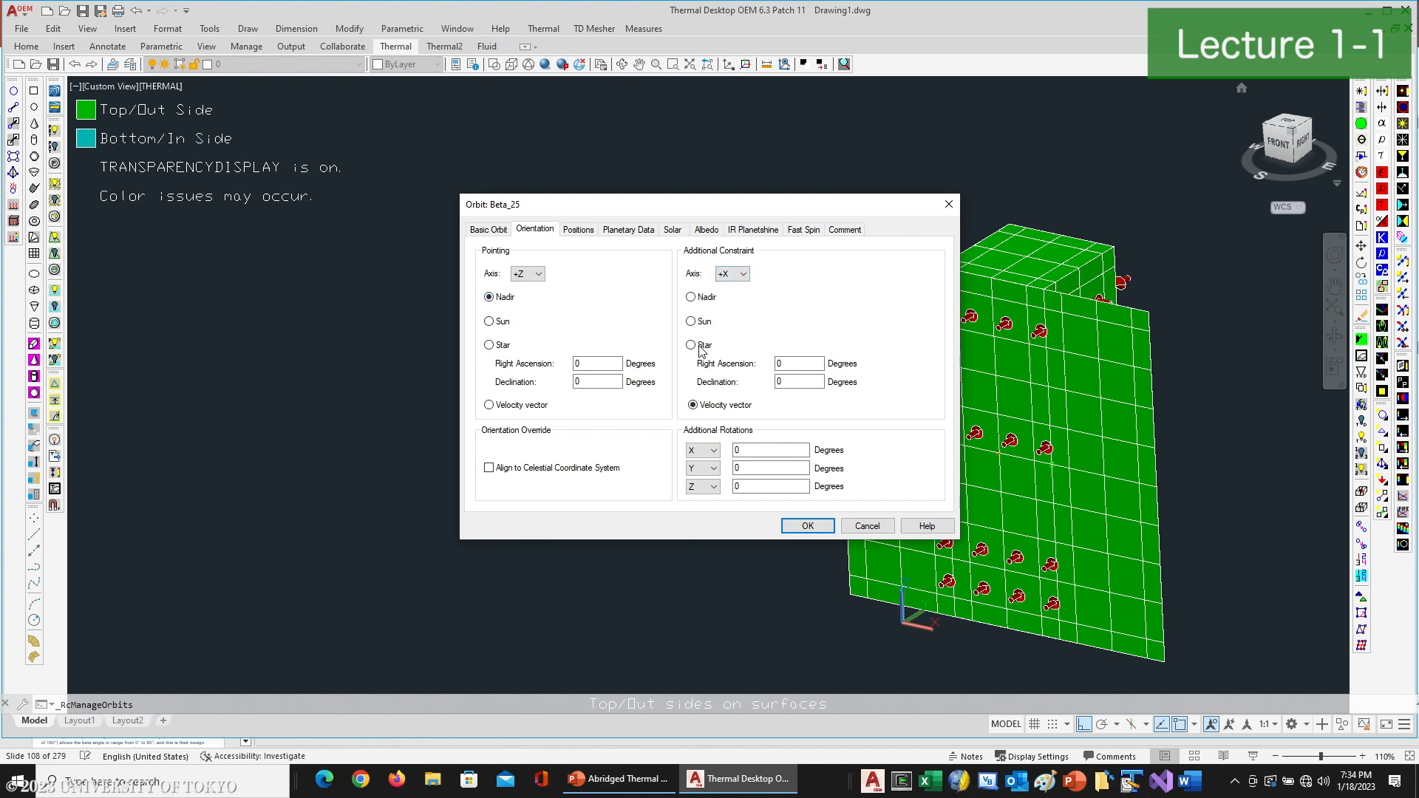
pyautogui.click(809, 527)
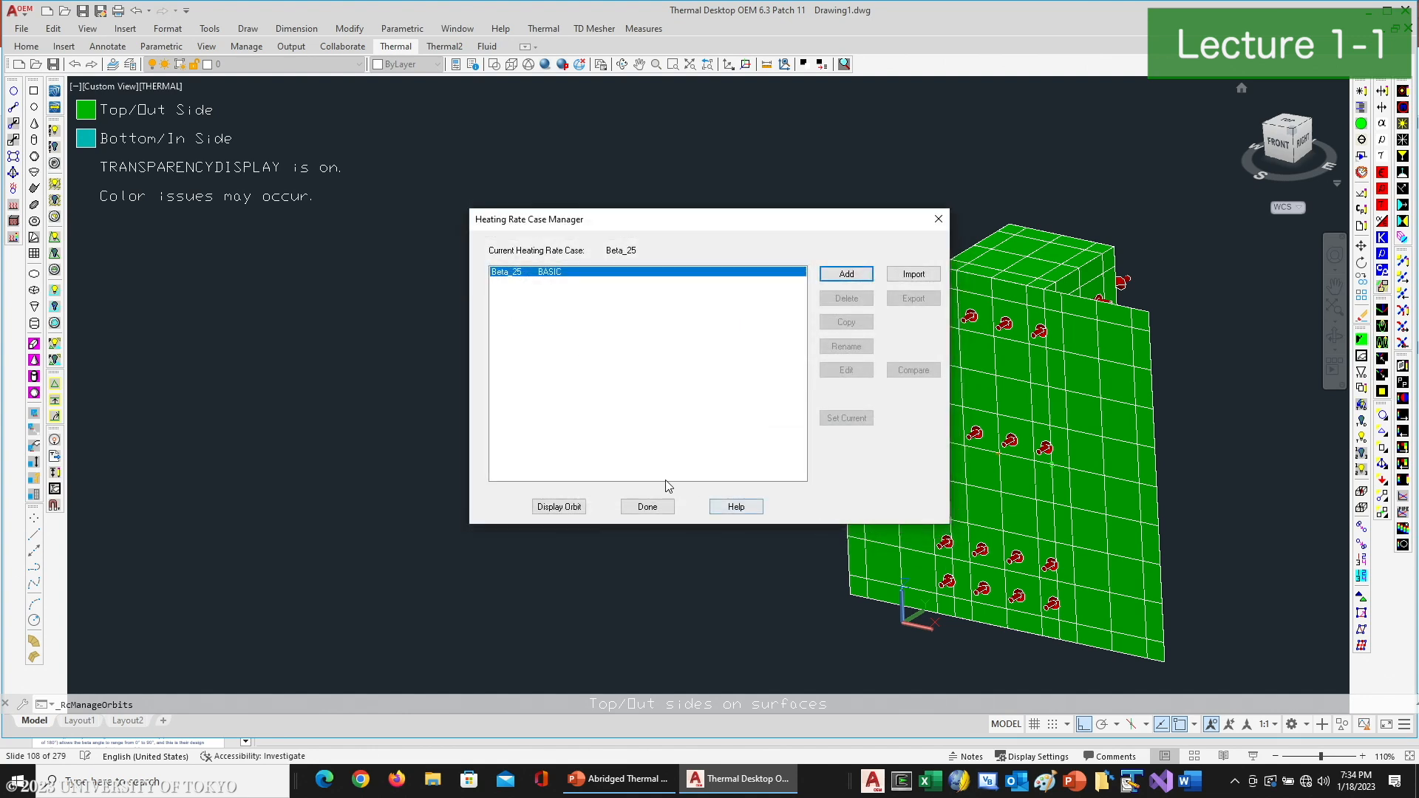
pyautogui.click(648, 507)
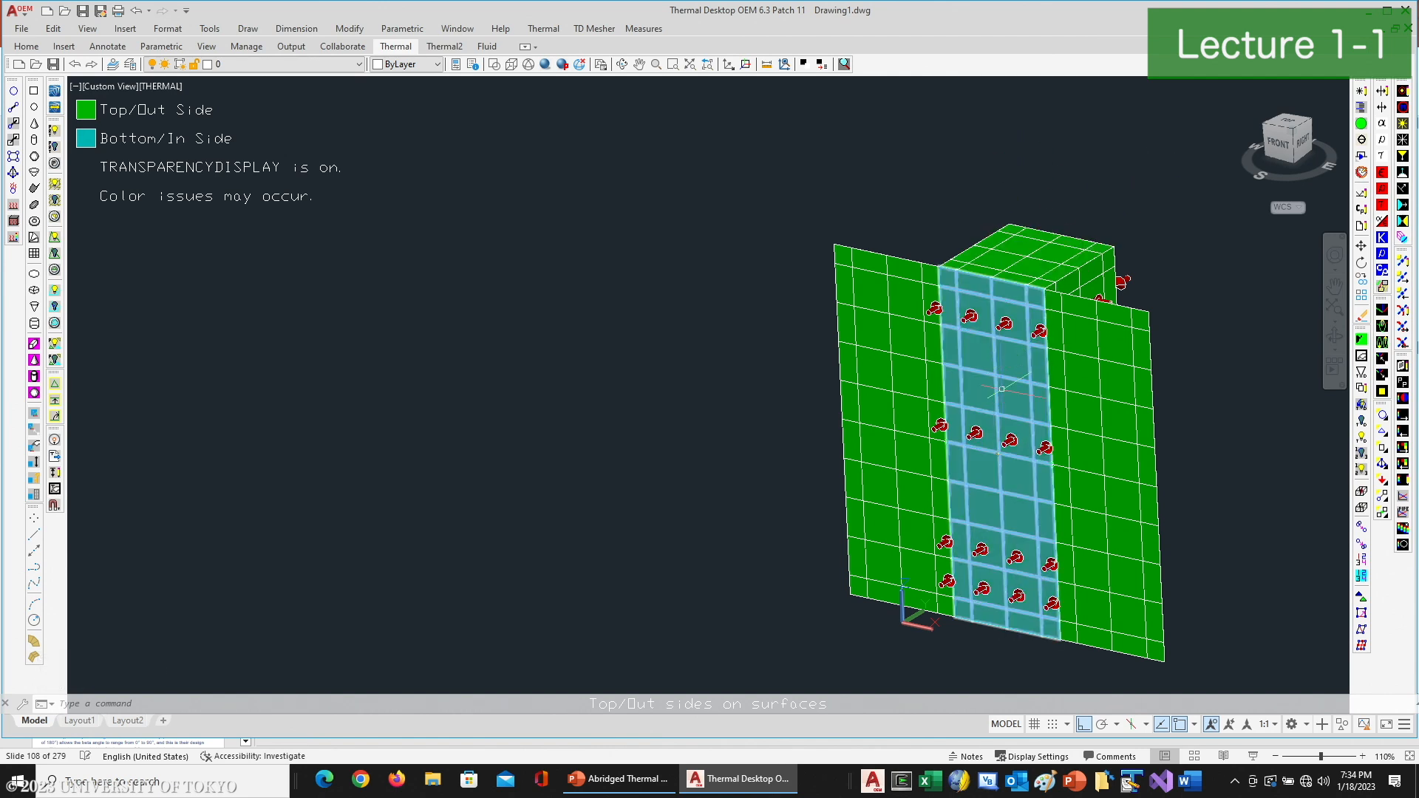
# - Turn the visibility of the model's thermal nodes back on
pyautogui.scroll(-4, 1042, 517)
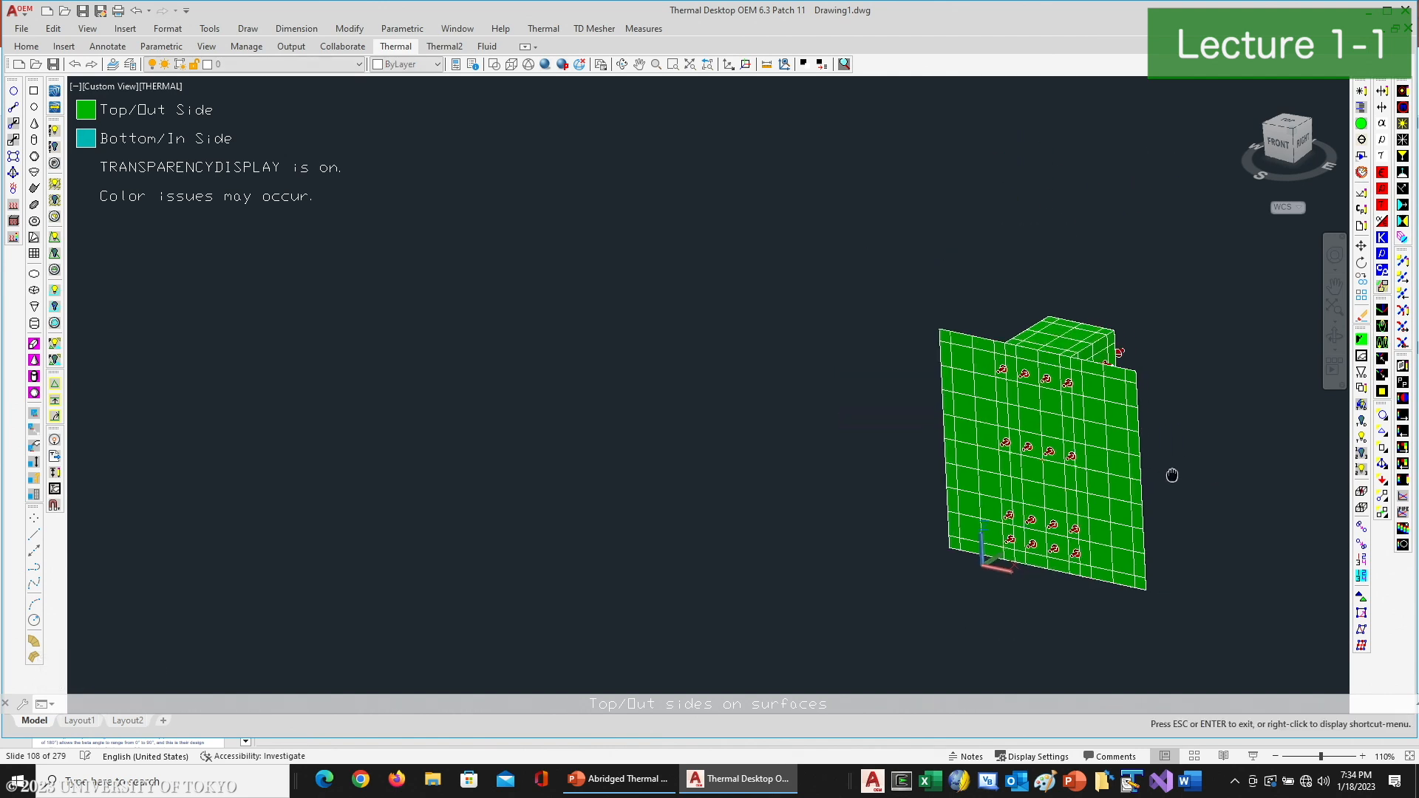
pyautogui.moveTo(1178, 478); pyautogui.dragTo(1035, 446, button='middle')
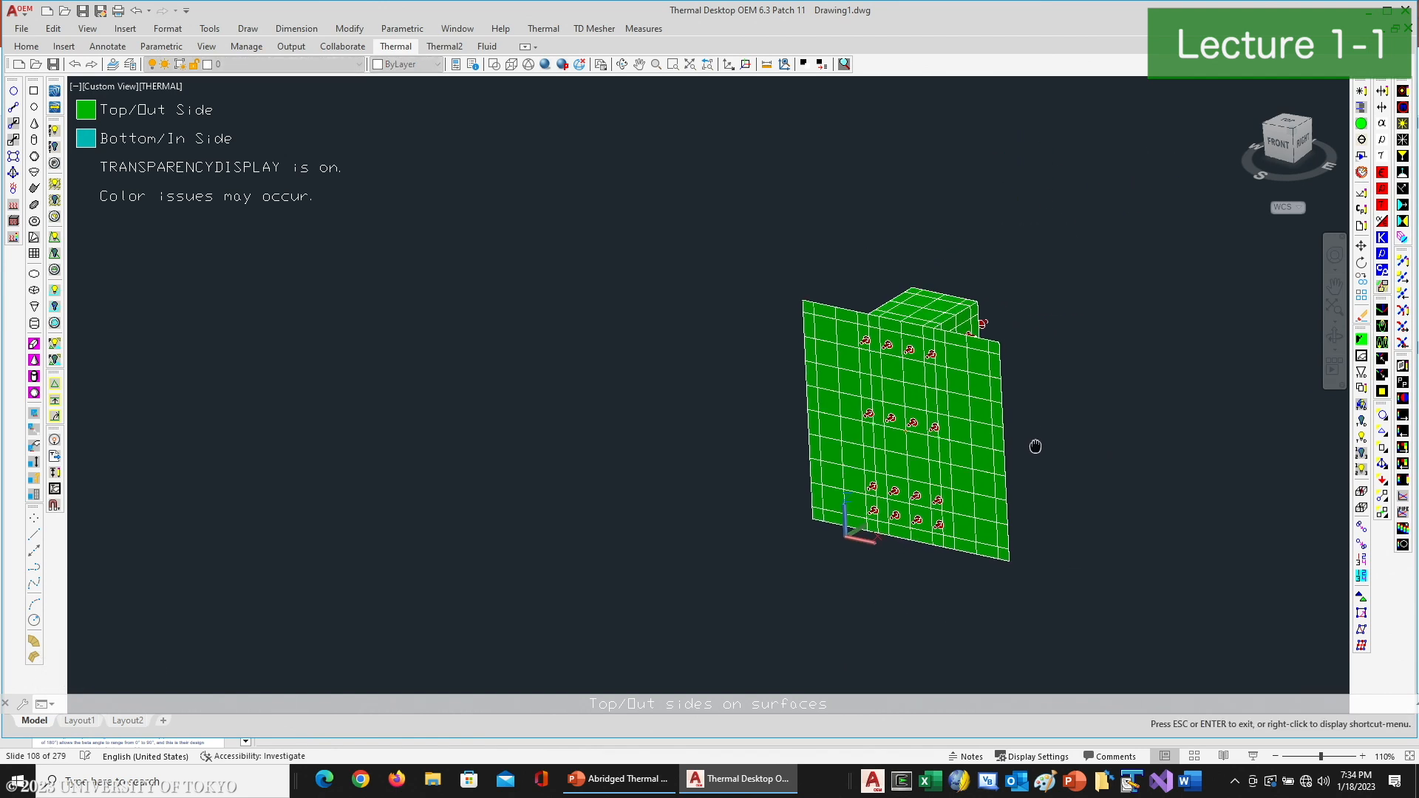
pyautogui.click(1382, 417)
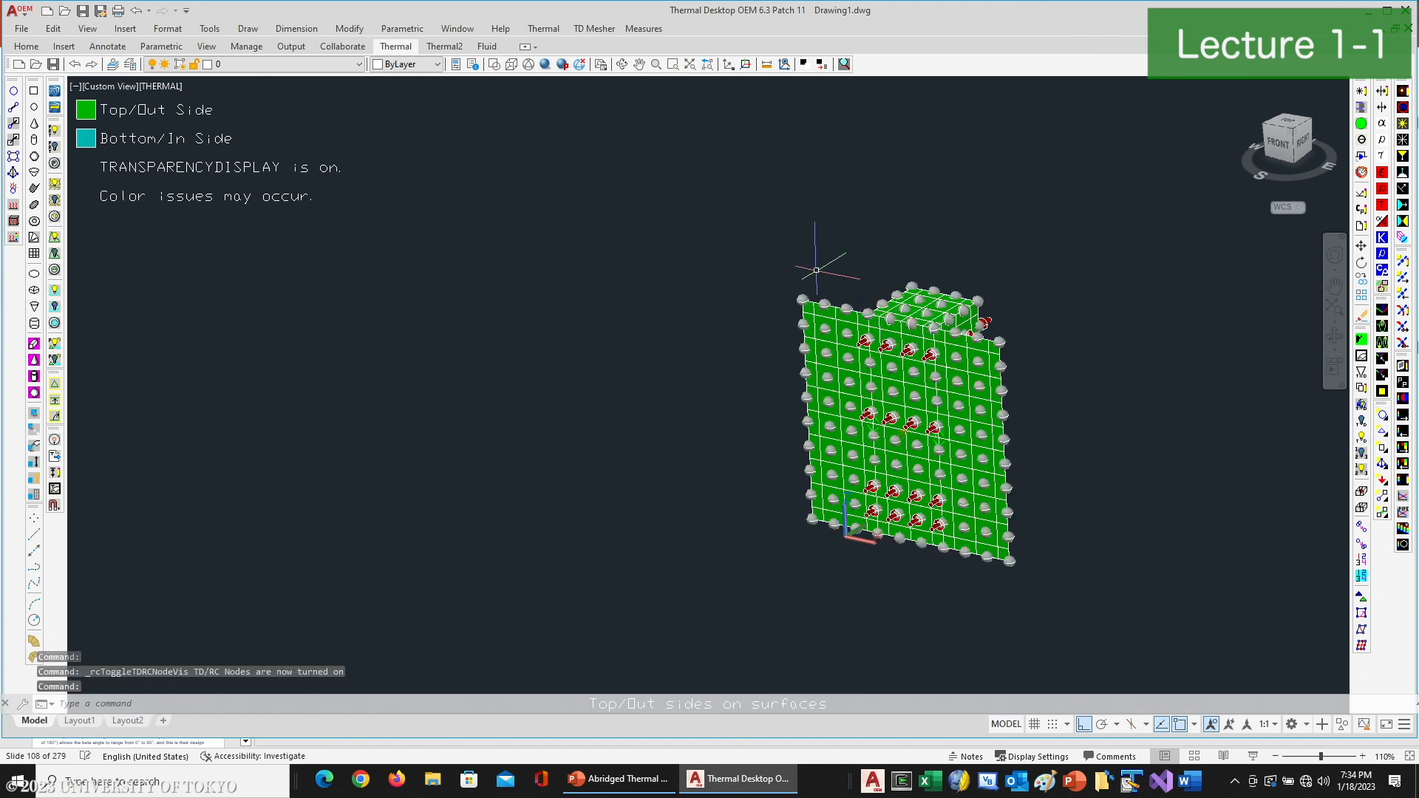
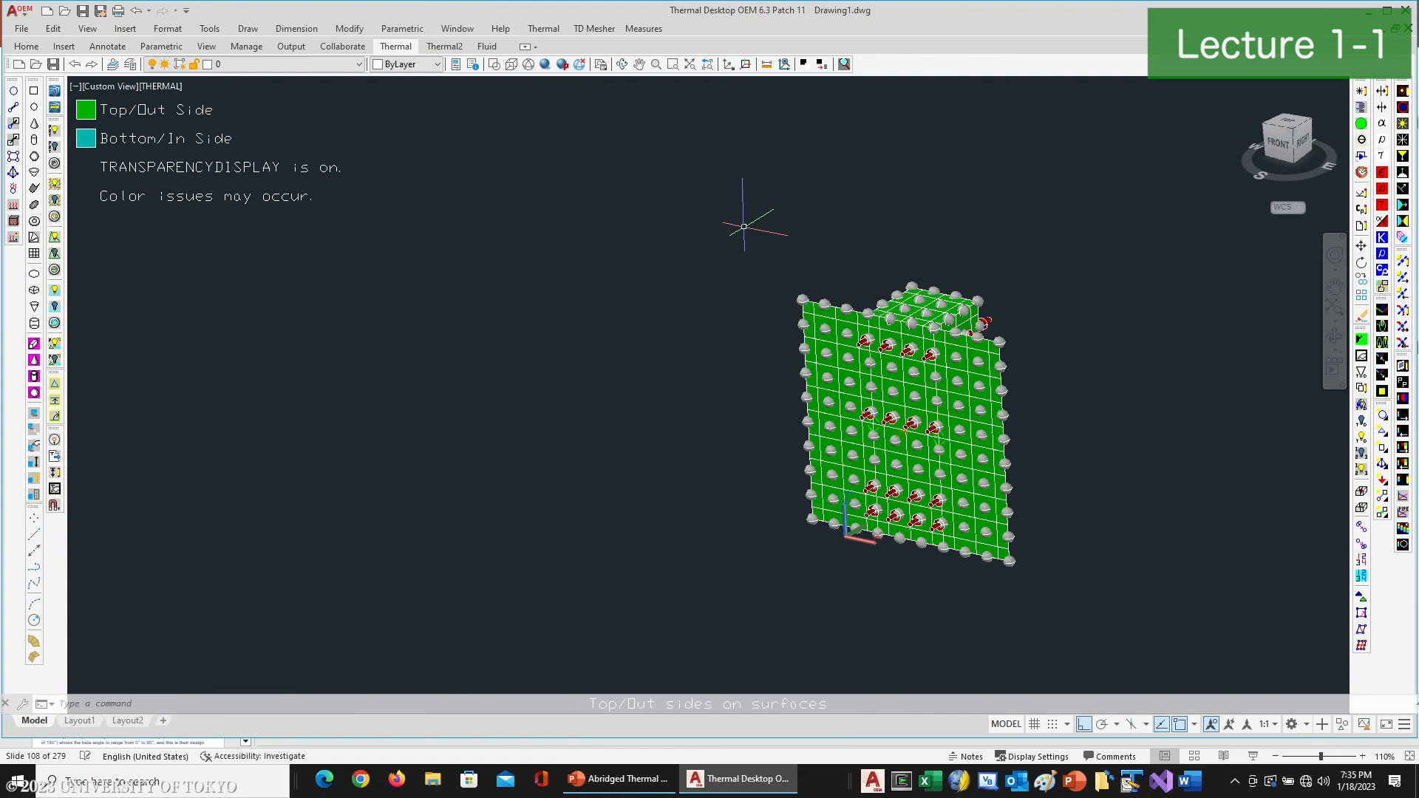
# - Rotate the entire CubeSat model 90 degrees about the X axis through the origin
pyautogui.write('rotate3d')
pyautogui.press('Return')
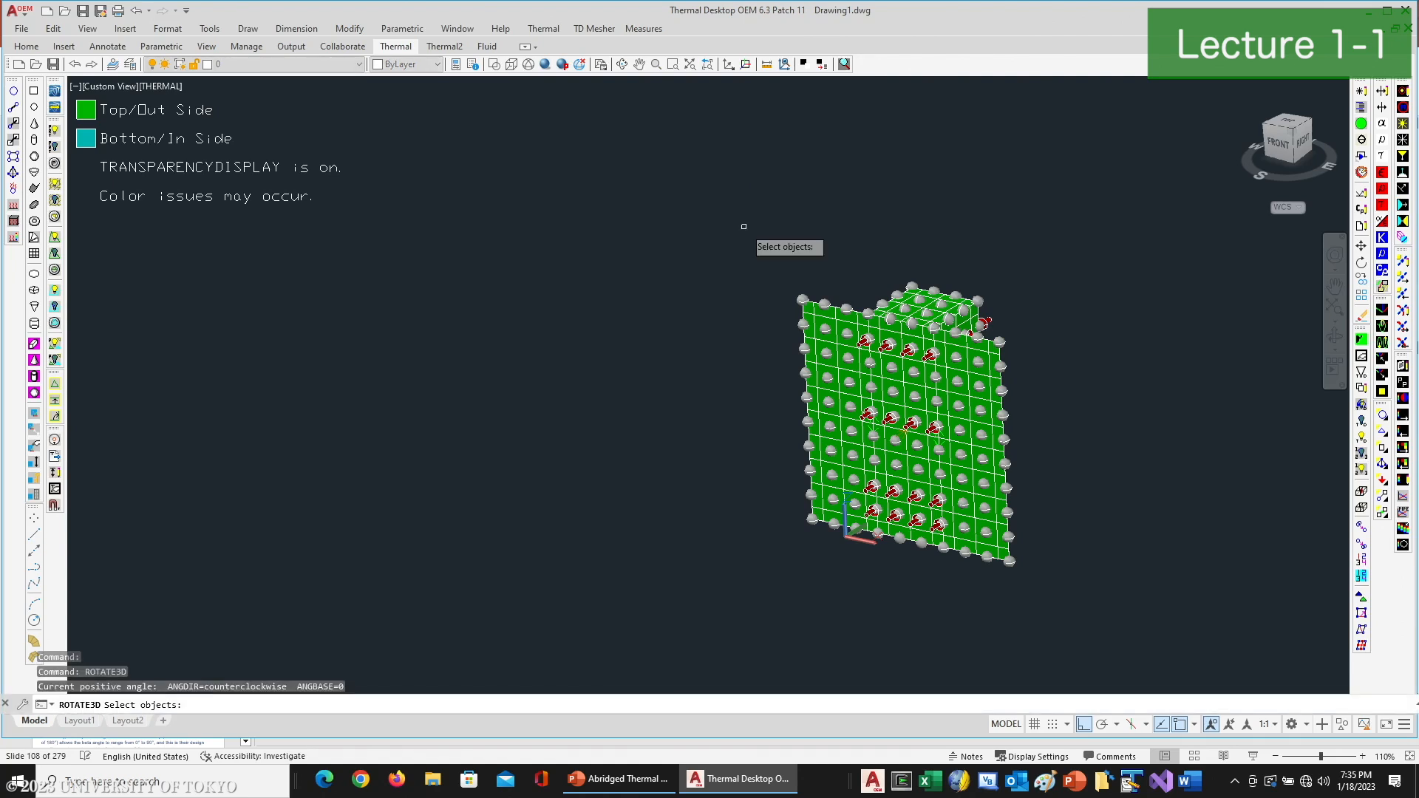
pyautogui.click(762, 226)
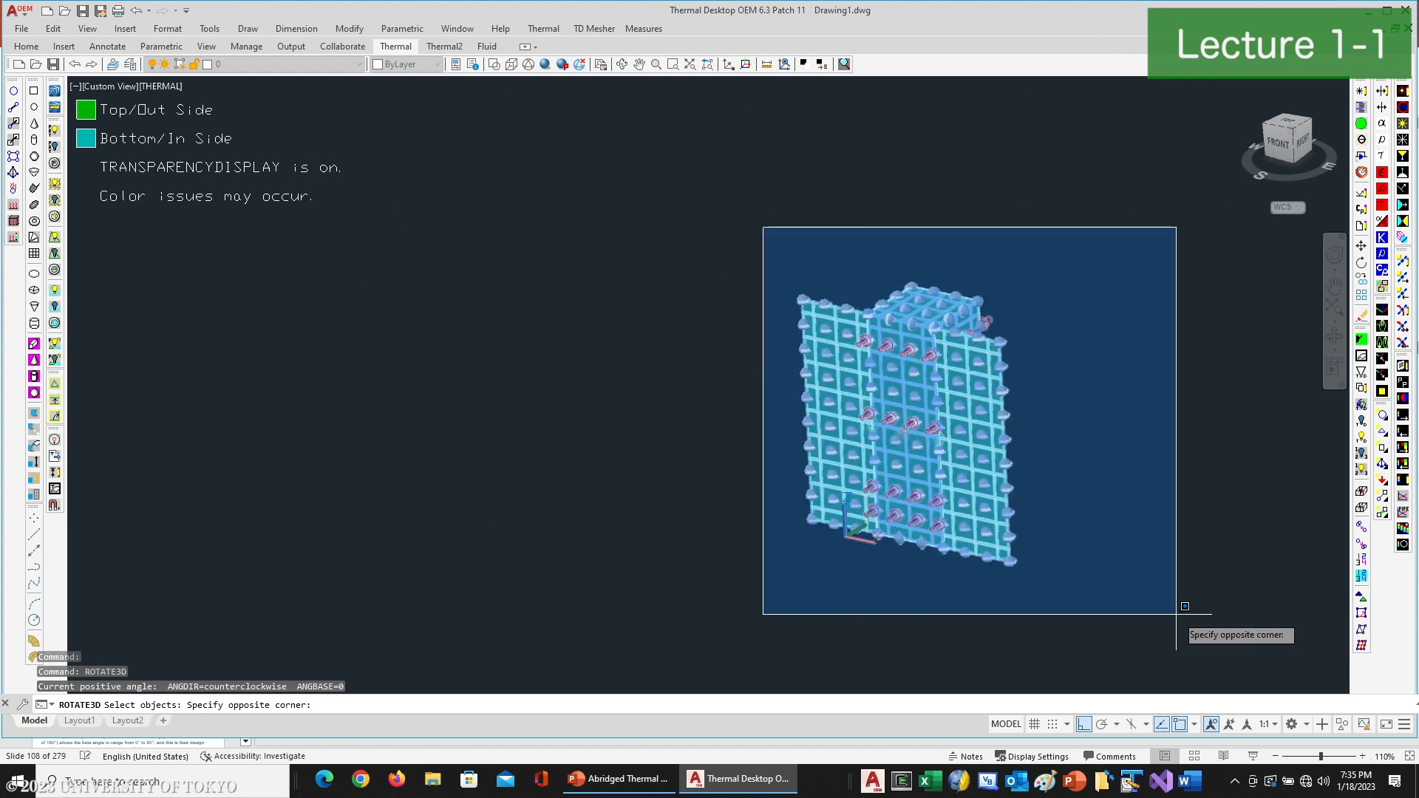
pyautogui.click(1182, 640)
pyautogui.press('Return')
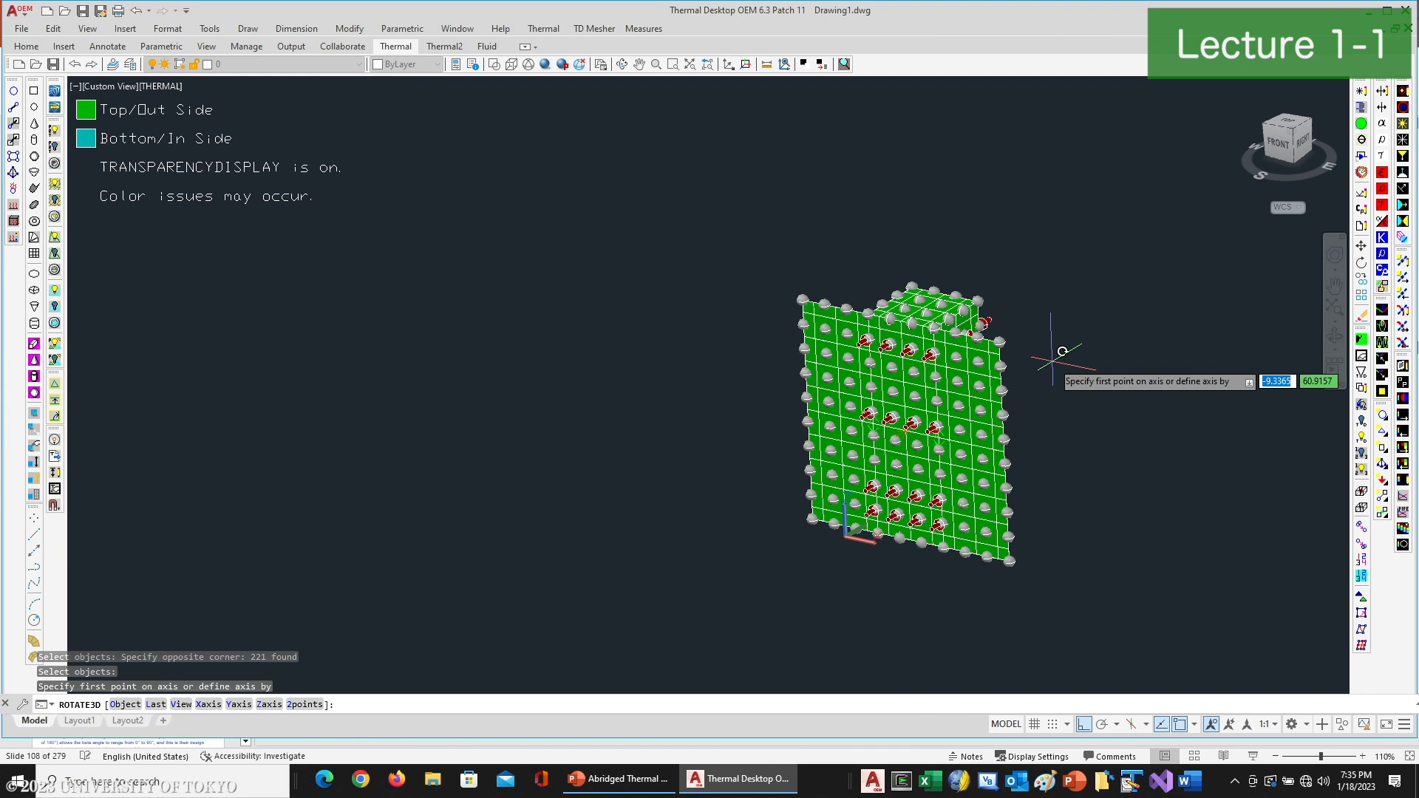
pyautogui.write('x')
pyautogui.press('Return')
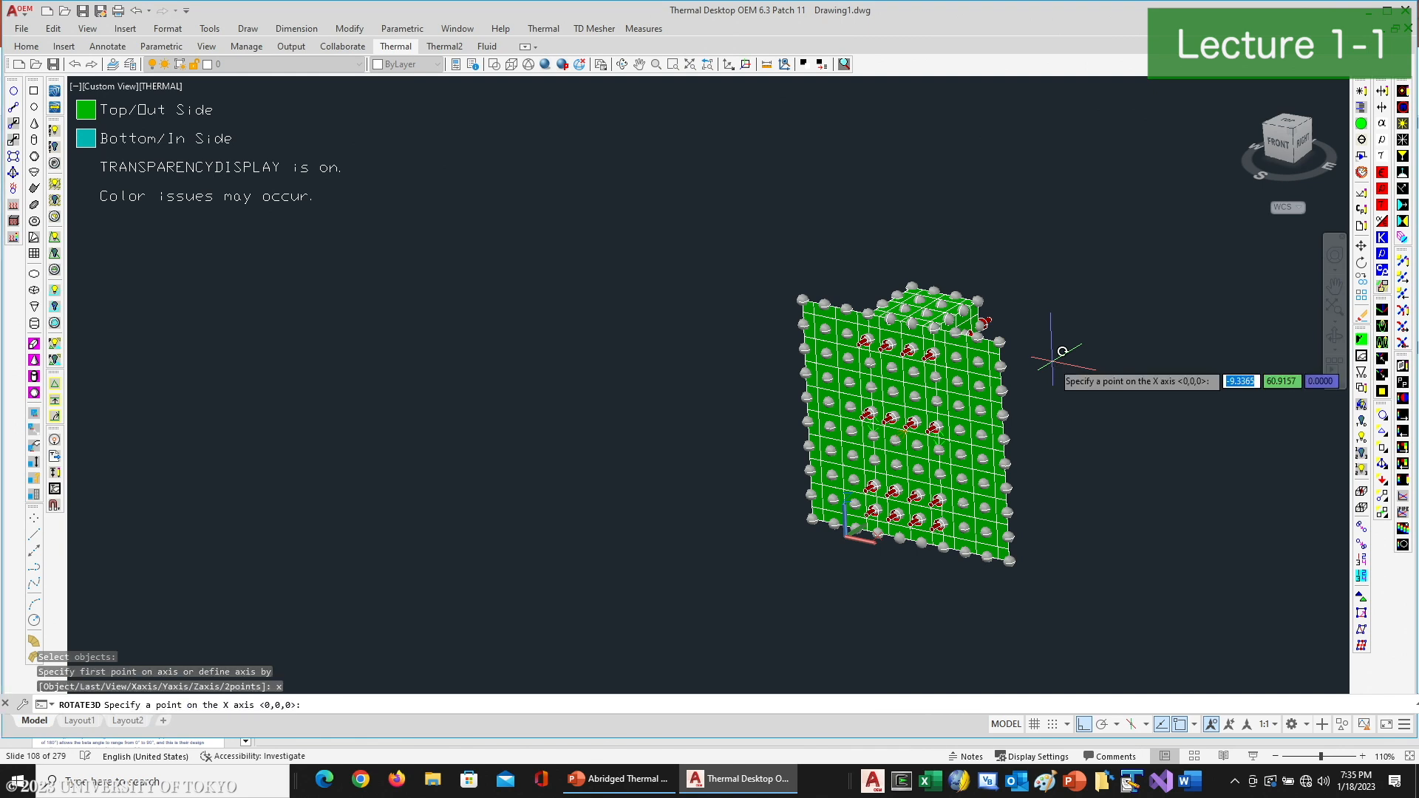
pyautogui.press('Return')
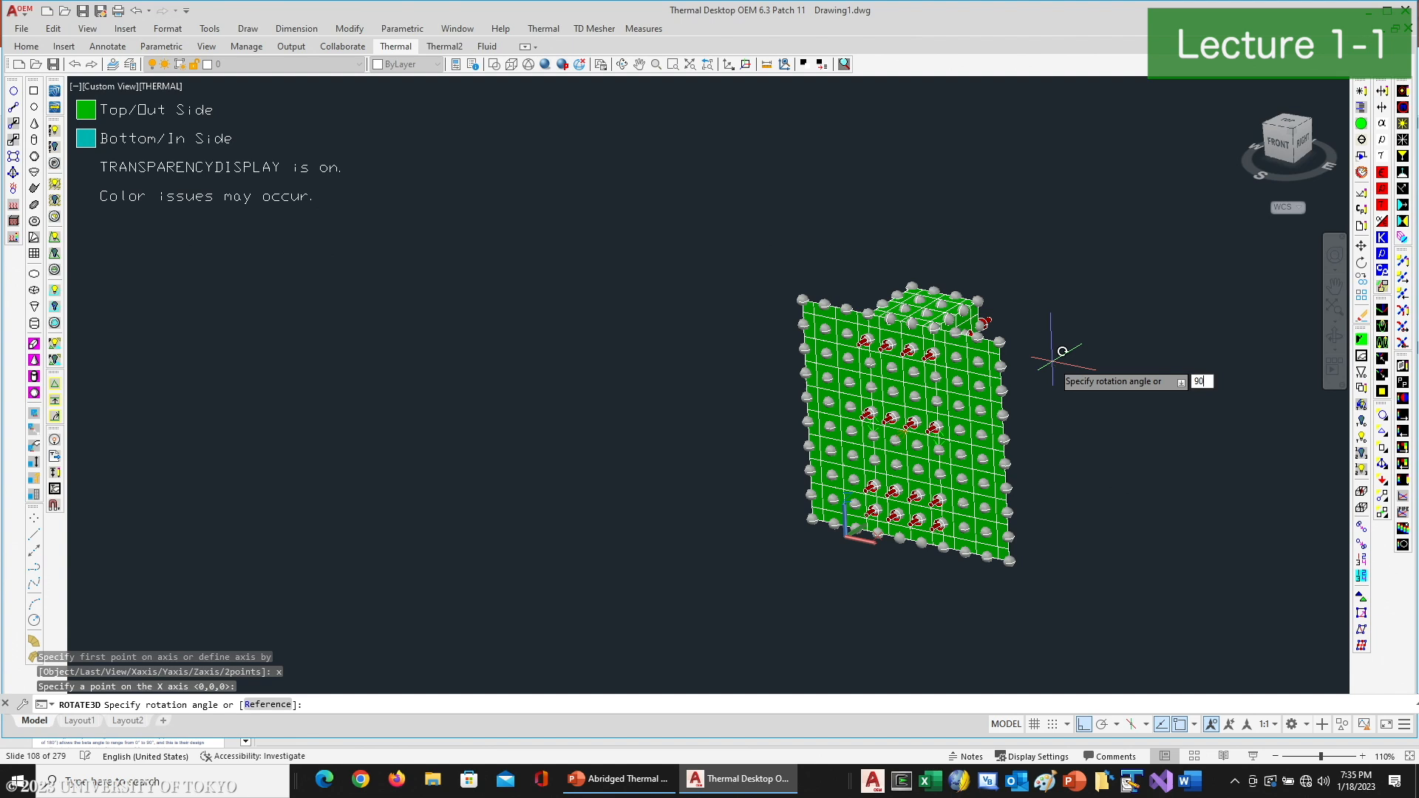
pyautogui.press('Return')
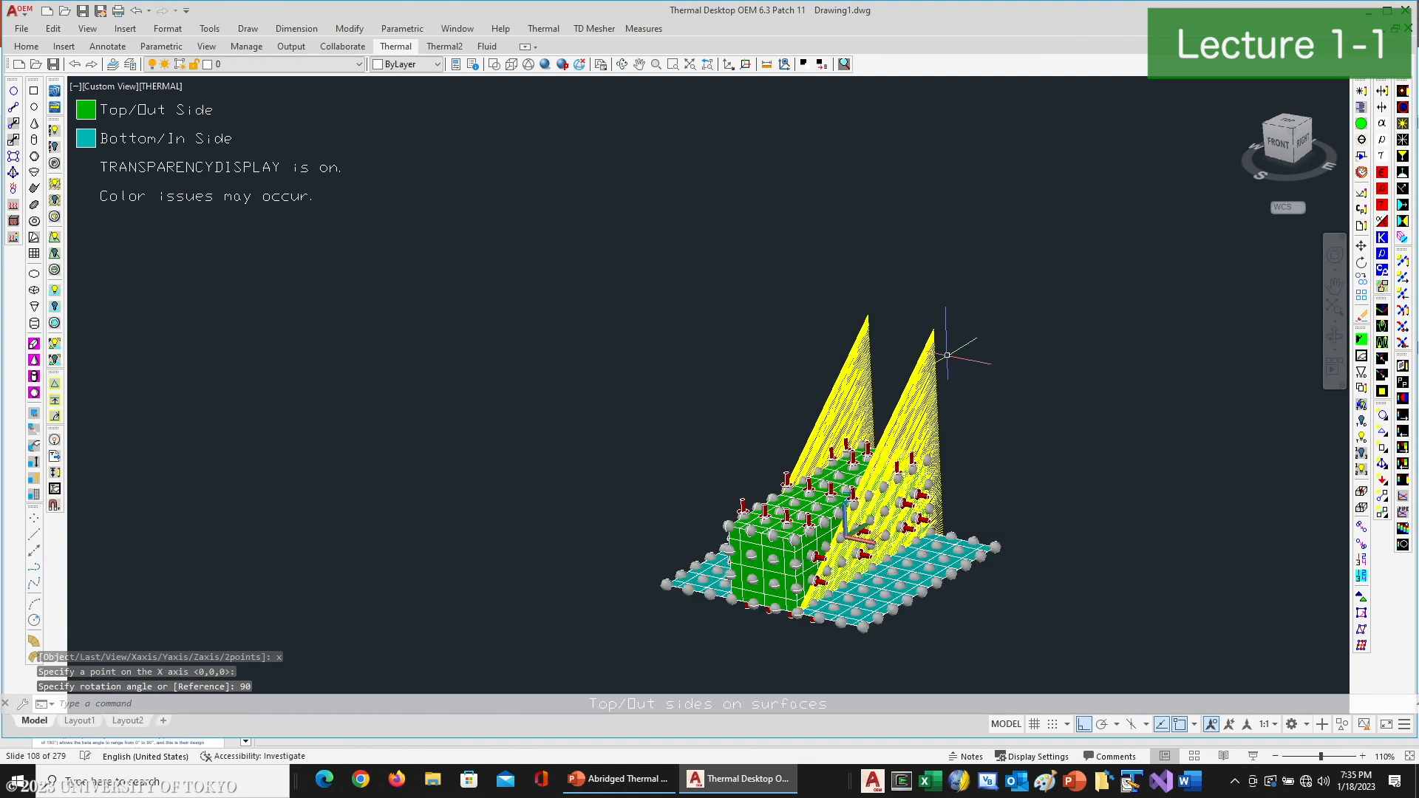
# - Reset the surface display from active-side colors to the plain model and look over the rotated geometry and heat loads
pyautogui.click(1366, 340)
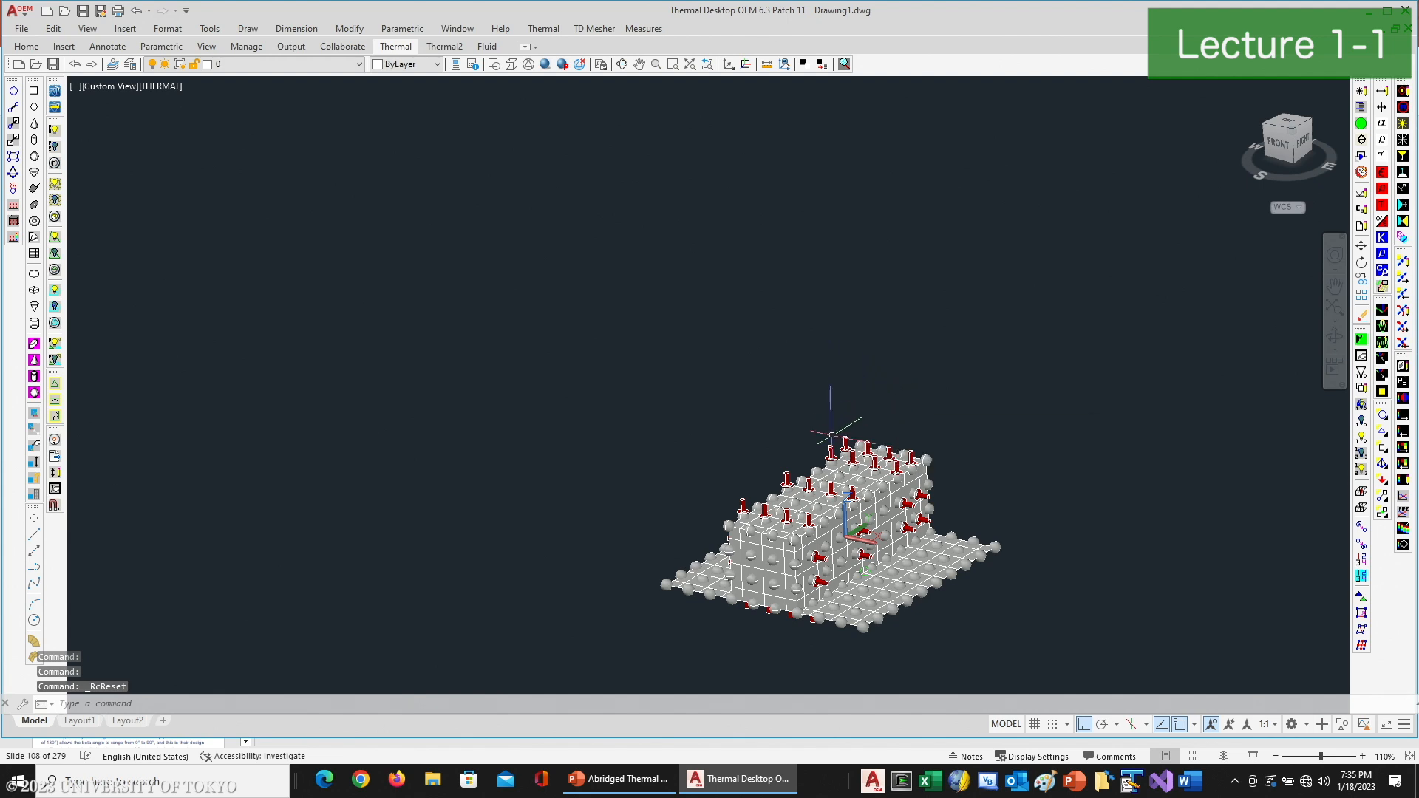
pyautogui.scroll(2, 849, 517)
pyautogui.scroll(3, 848, 521)
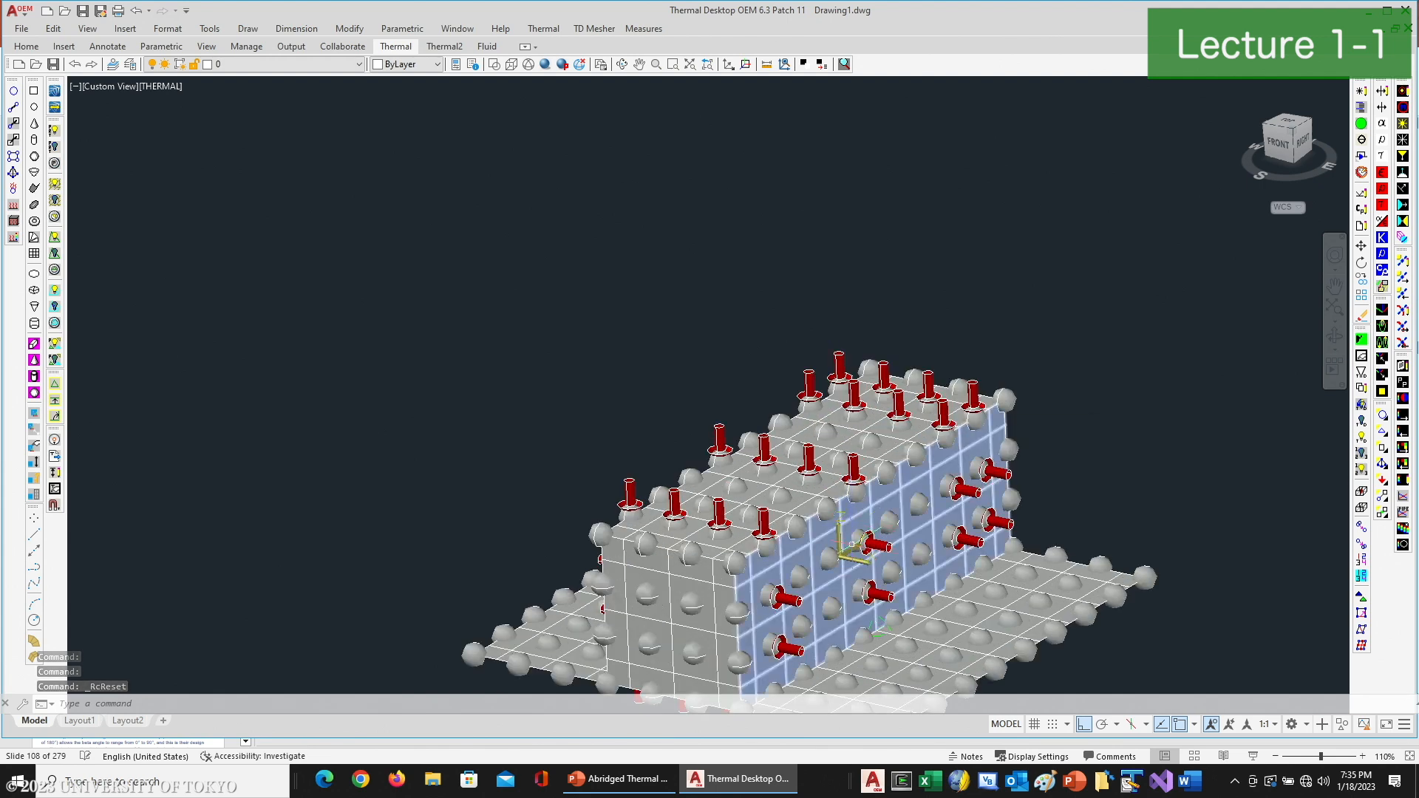
pyautogui.scroll(-4, 862, 563)
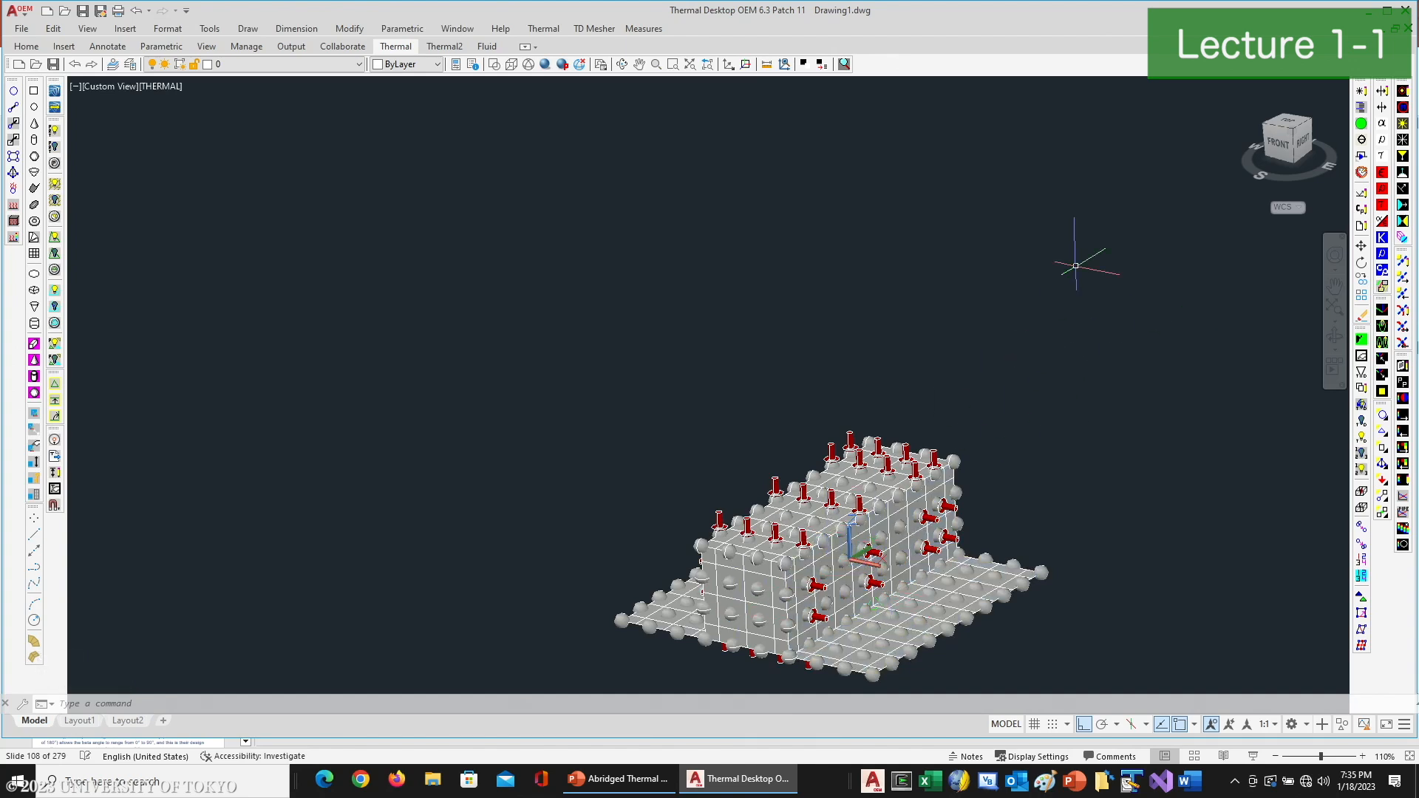
# - Rotate the entire CubeSat model 90 degrees about the Z axis through 0,0,0
pyautogui.write('rotate')
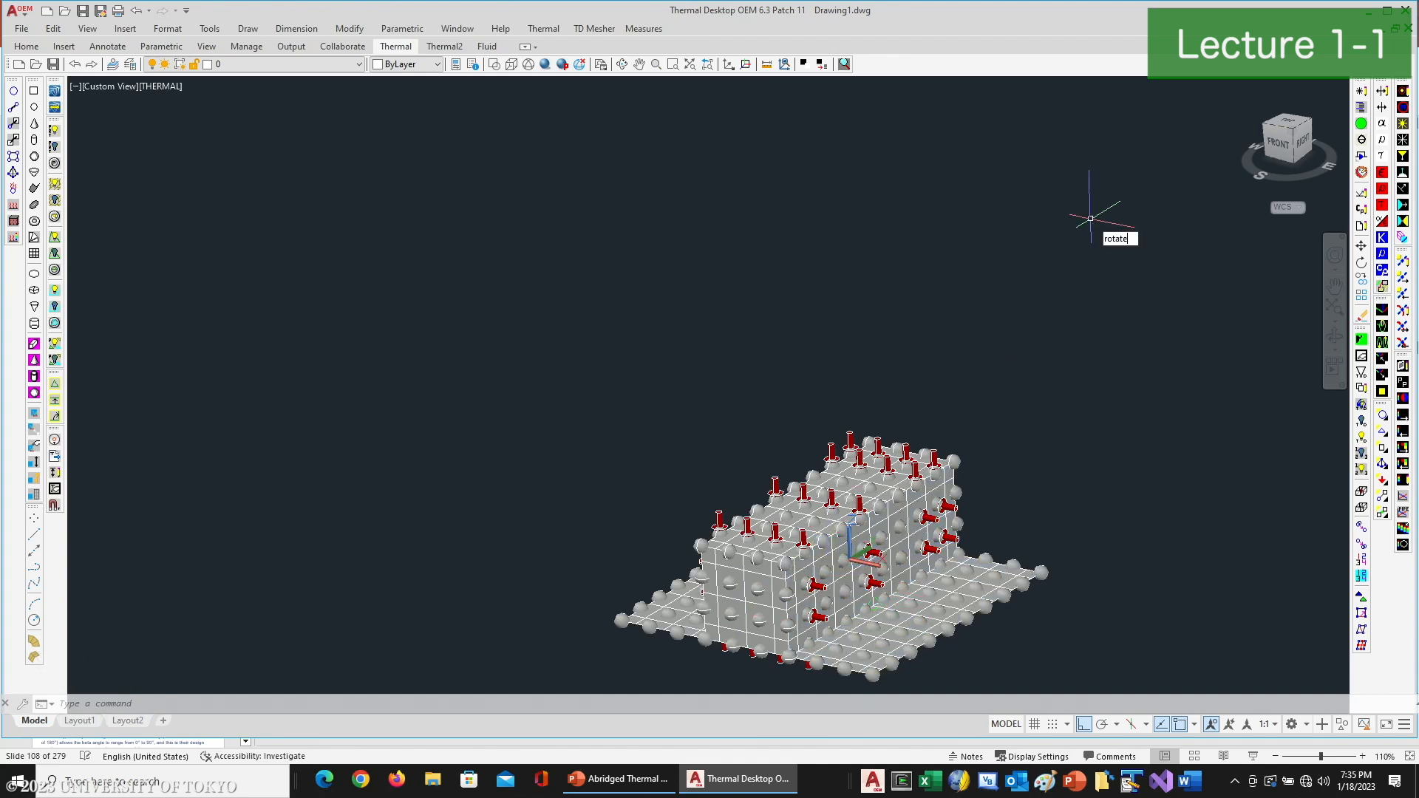
pyautogui.write('3d')
pyautogui.press('Return')
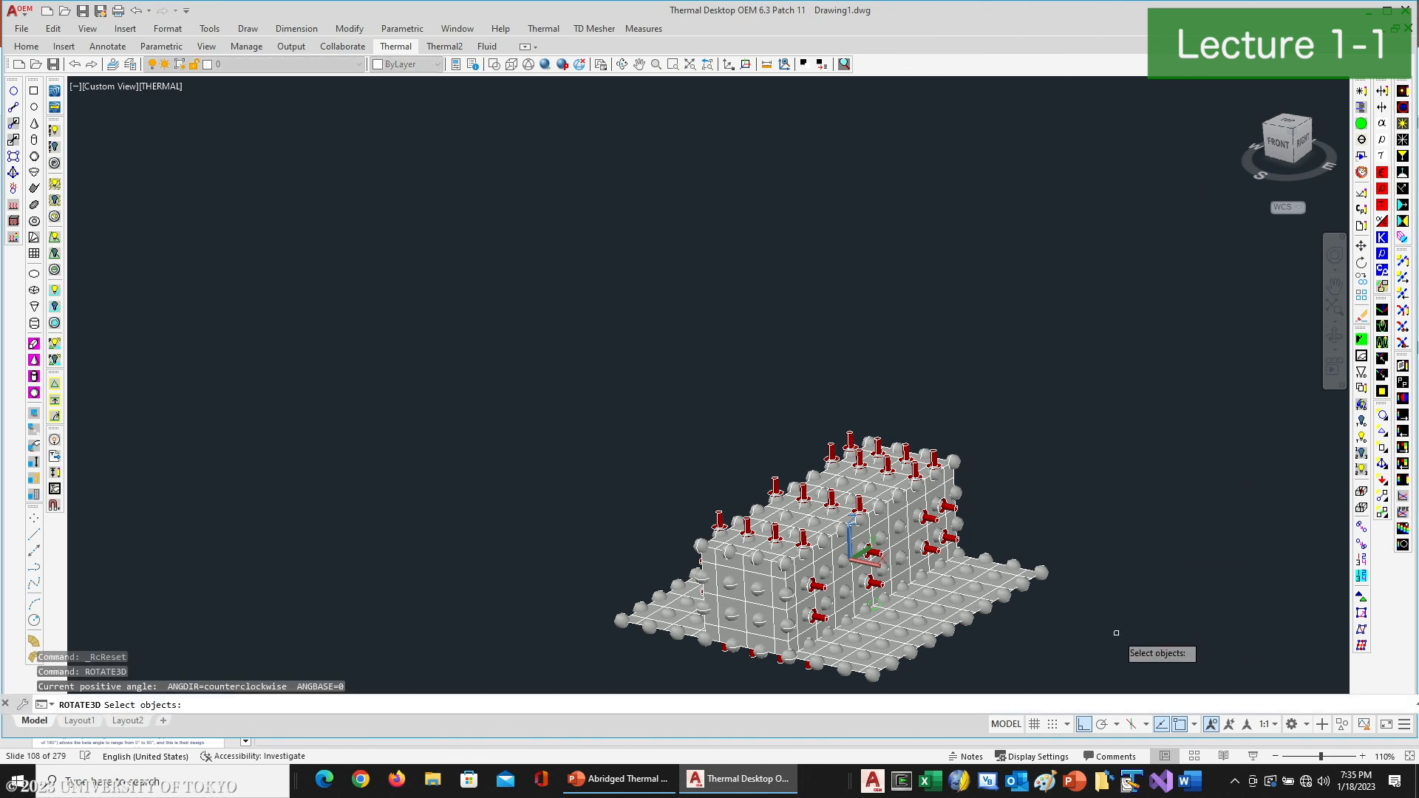
pyautogui.scroll(-3, 1116, 632)
pyautogui.click(1157, 483)
pyautogui.click(669, 673)
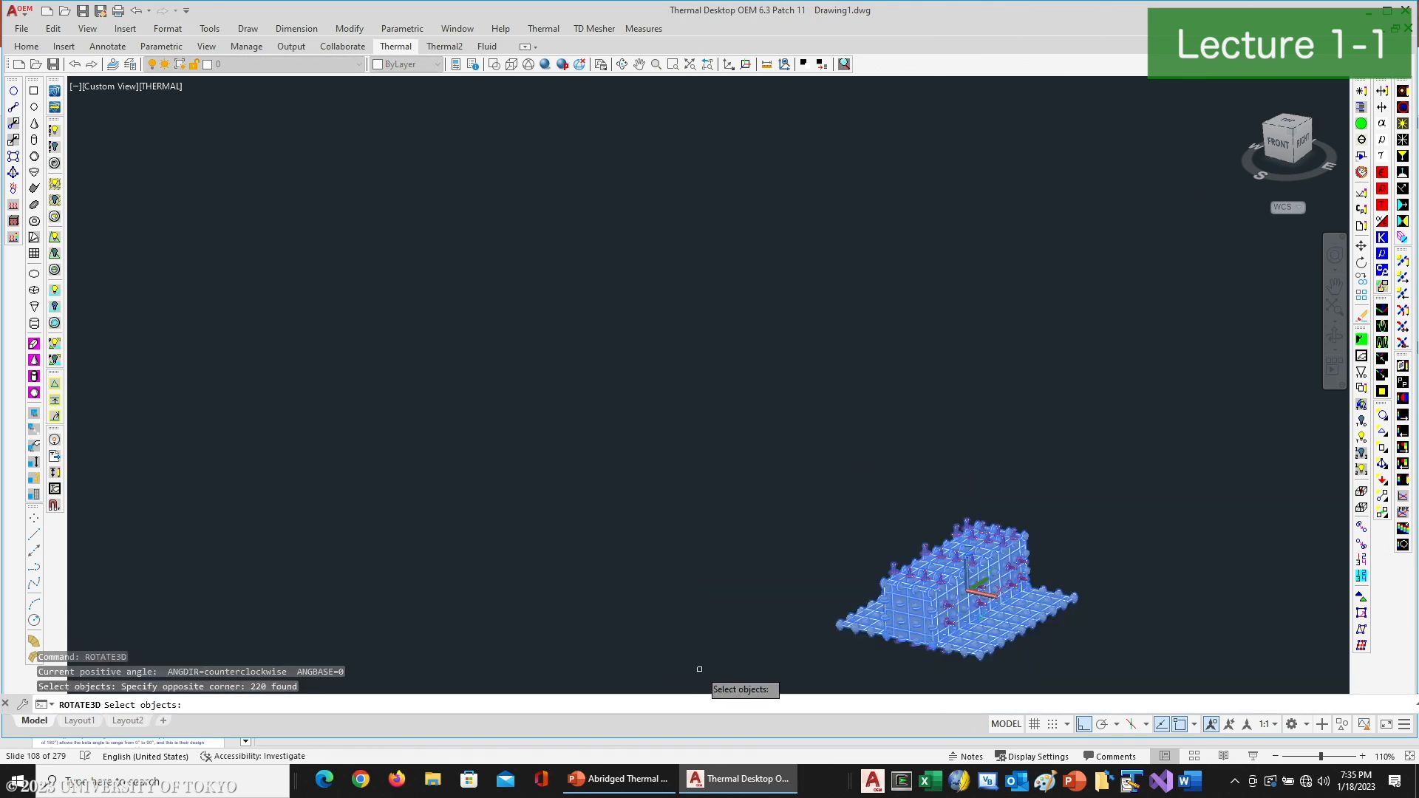
pyautogui.press('Return')
pyautogui.write('z')
pyautogui.press('Return')
pyautogui.write('0,0,0')
pyautogui.press('Return')
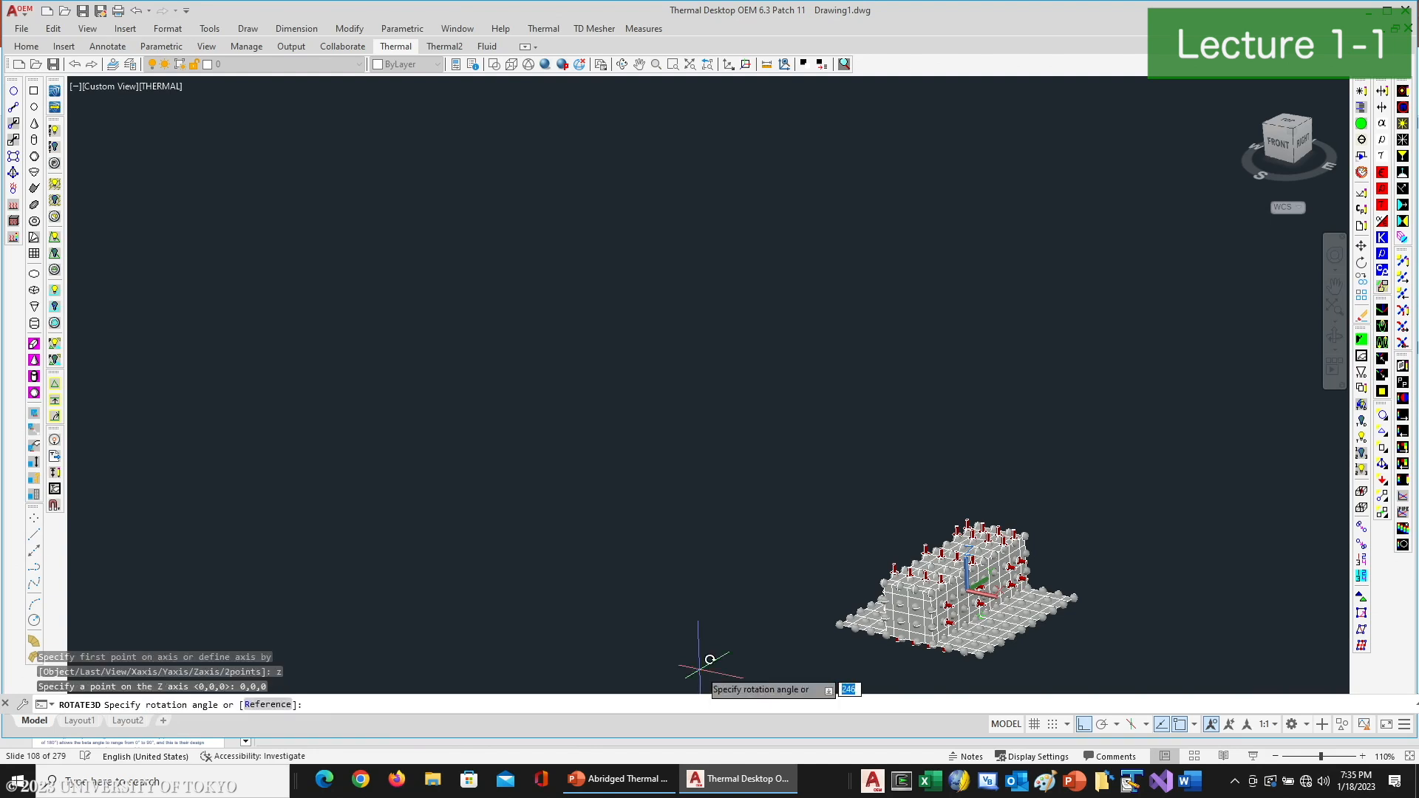
pyautogui.write('90')
pyautogui.press('Return')
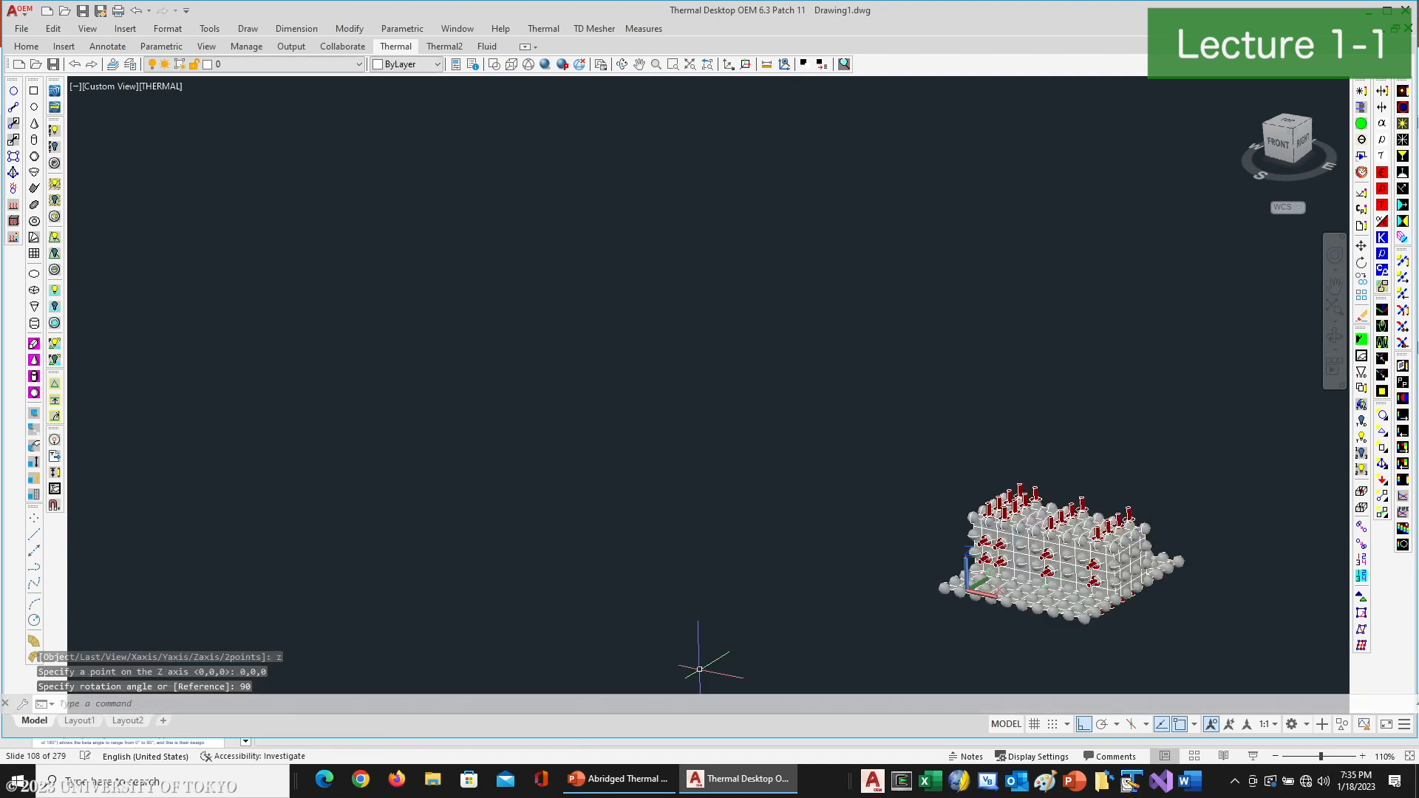
# - Show the vehicle in its orbital environment at position 0, using the BASE analysis group and a model scale factor of 1
pyautogui.moveTo(1099, 533); pyautogui.dragTo(633, 403, button='middle')
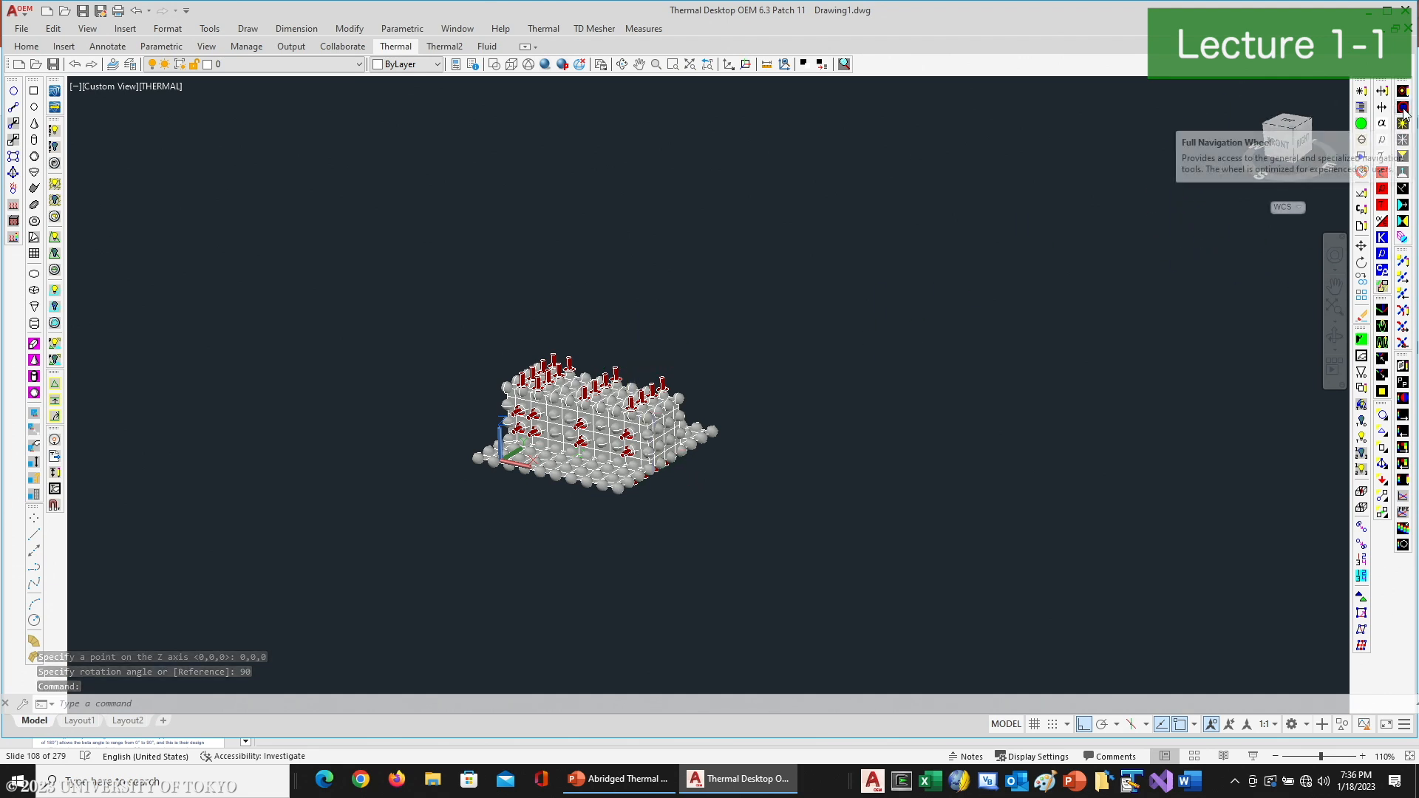
pyautogui.click(1403, 310)
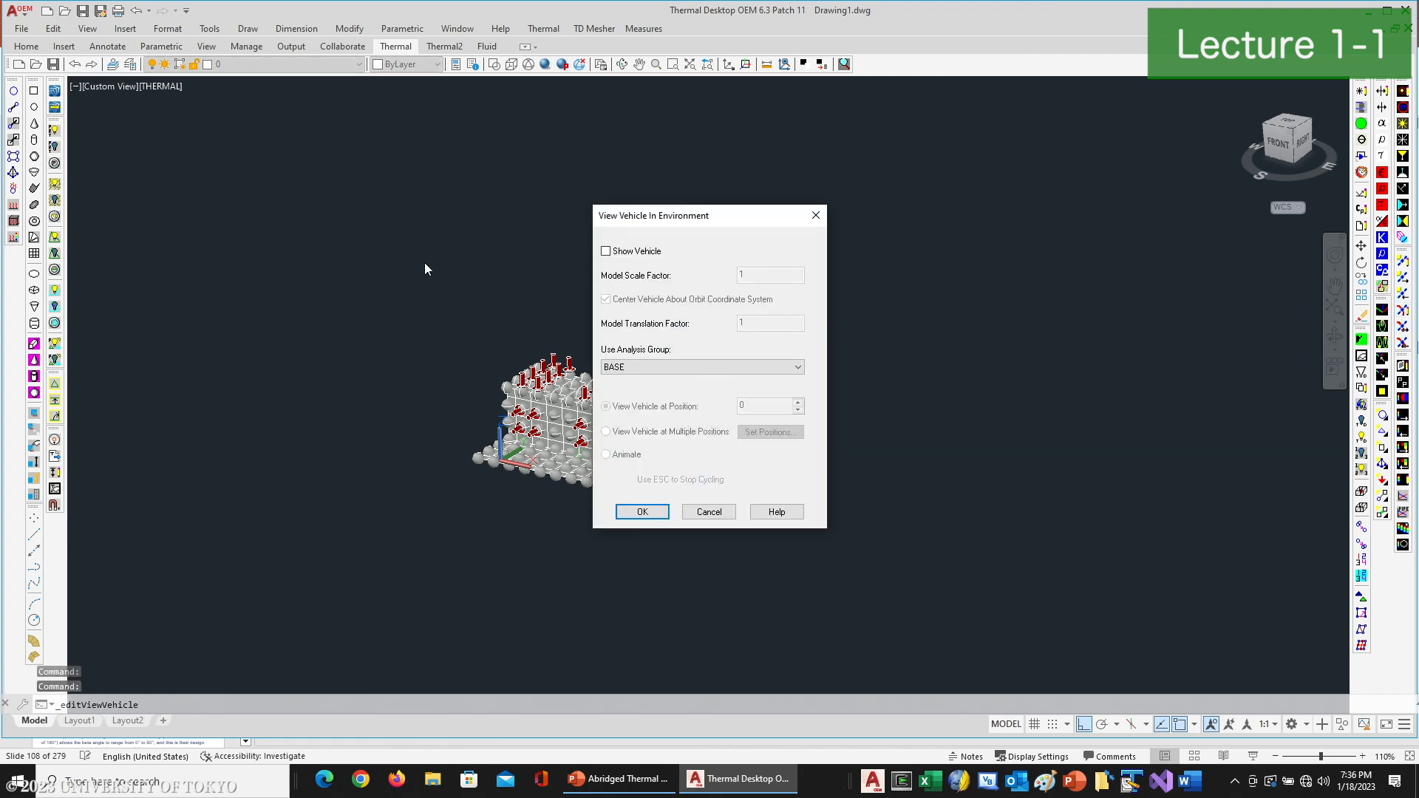
pyautogui.click(607, 252)
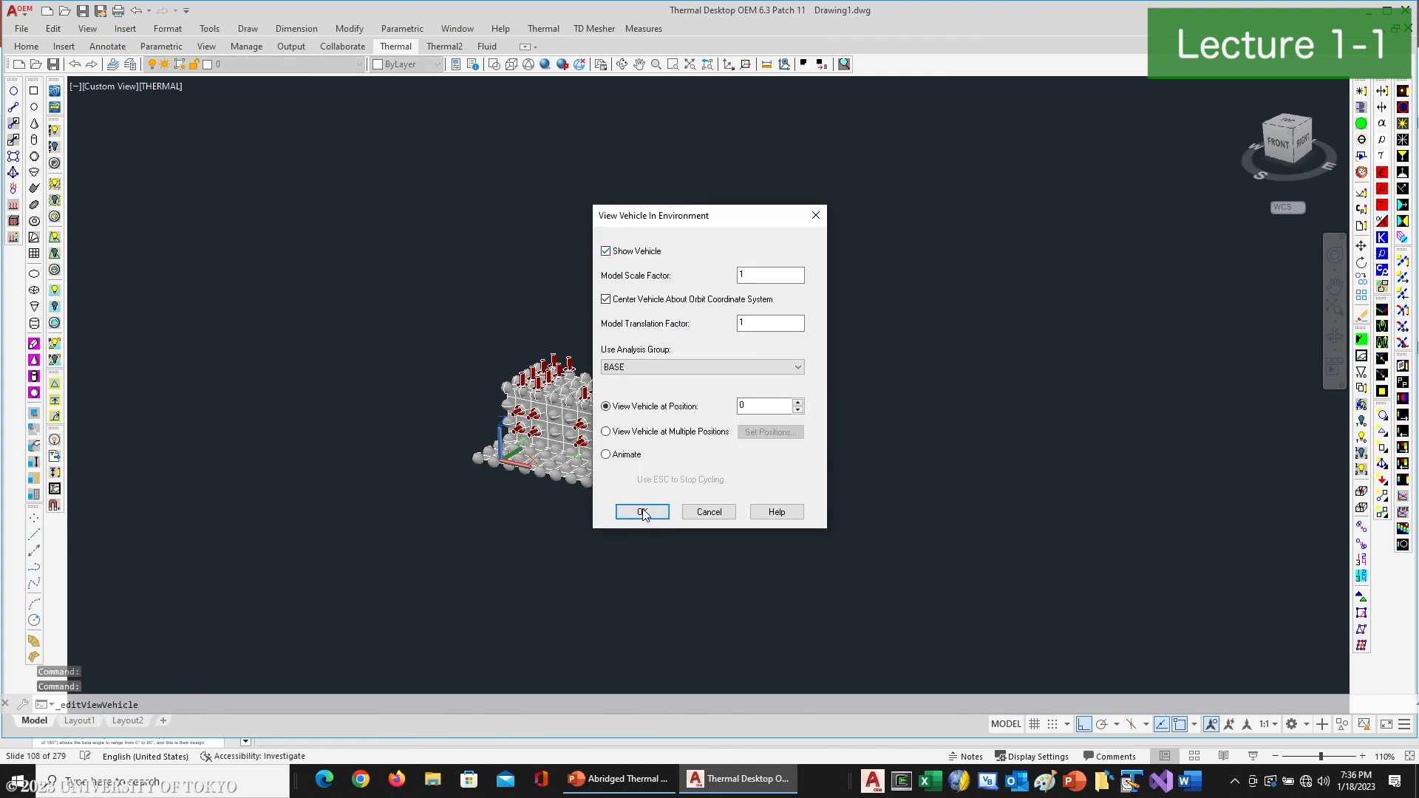
pyautogui.click(642, 512)
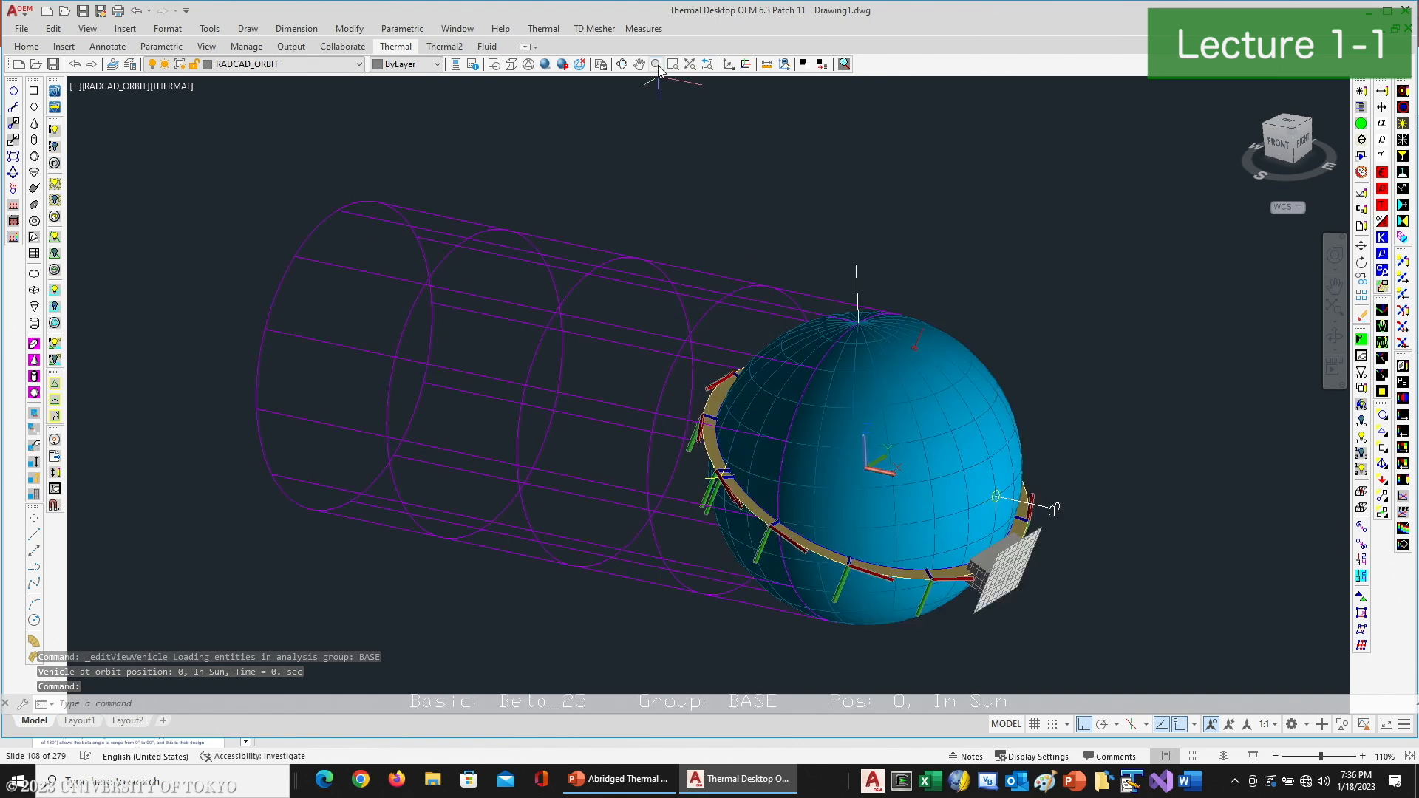
# - Add a -25 degree rotation about X to the orientation of the Beta_25 orbit
pyautogui.click(623, 65)
pyautogui.moveTo(887, 436); pyautogui.dragTo(703, 555)
pyautogui.rightClick(804, 446)
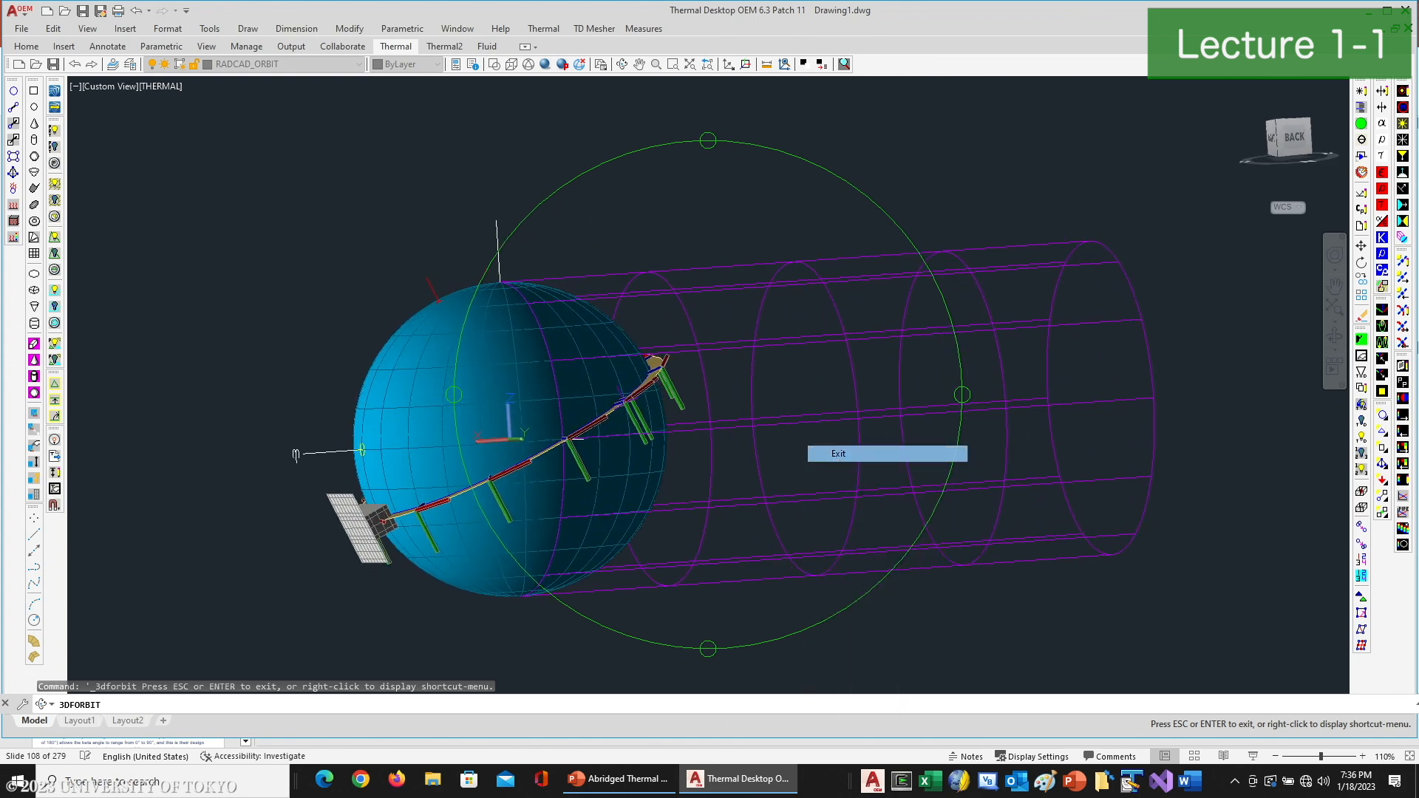
pyautogui.click(838, 456)
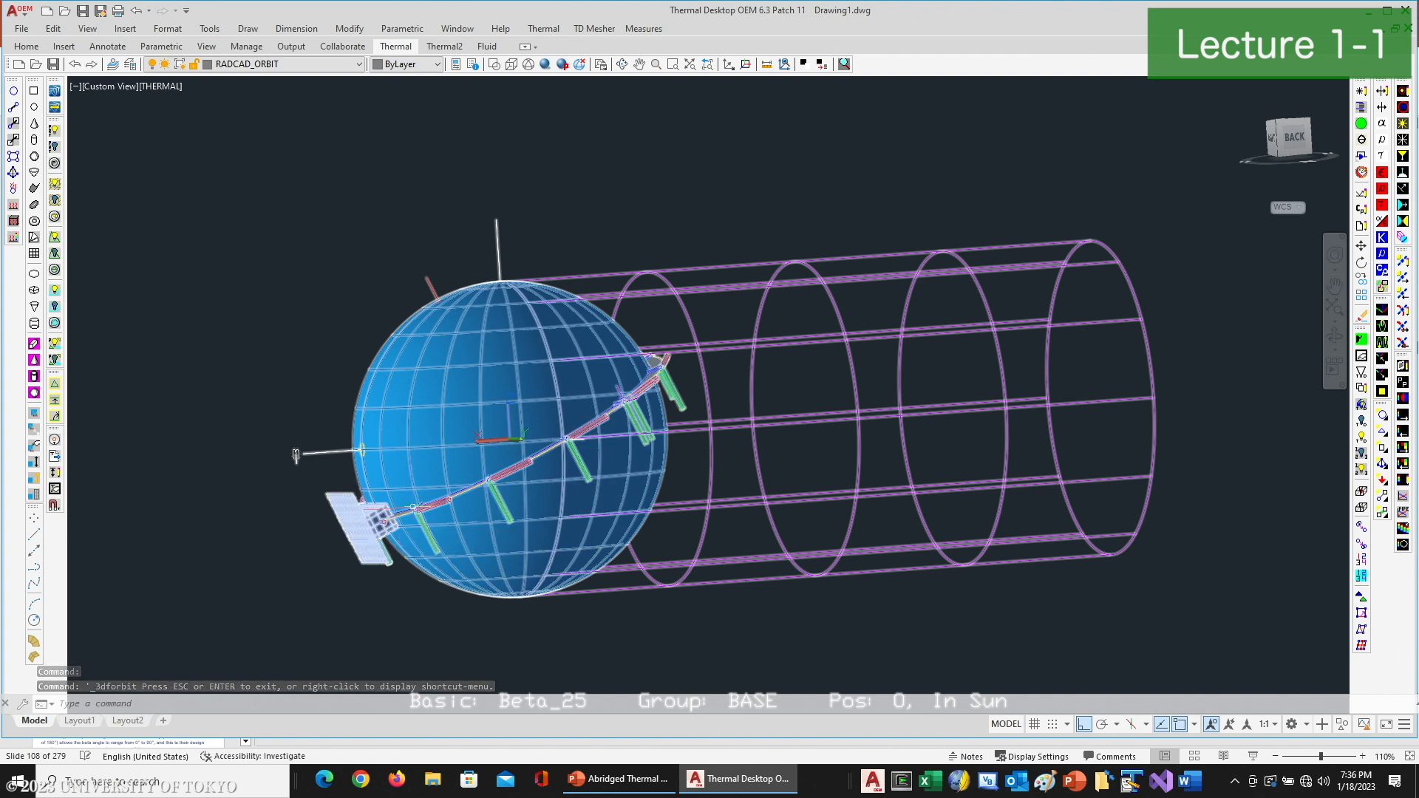
pyautogui.doubleClick(594, 400)
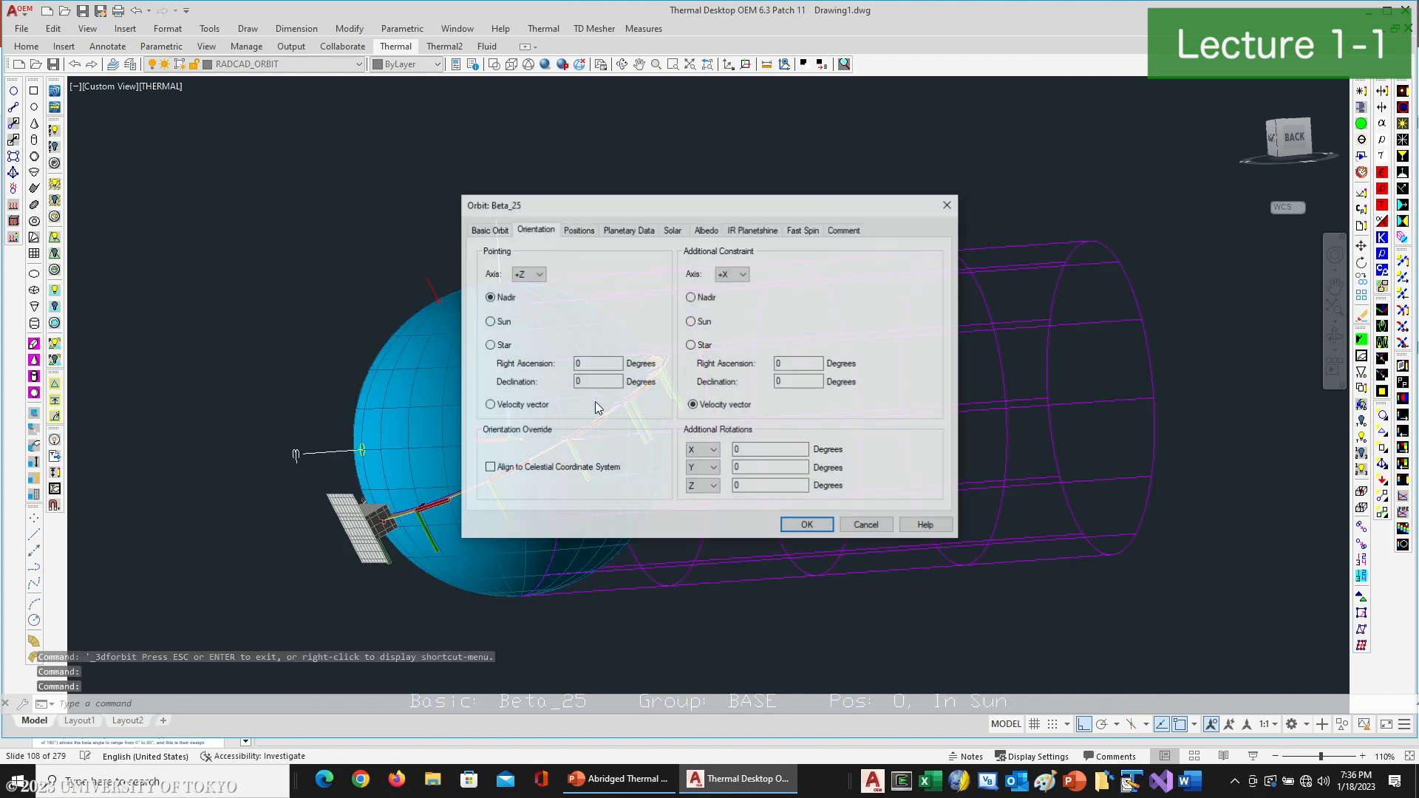
pyautogui.click(867, 527)
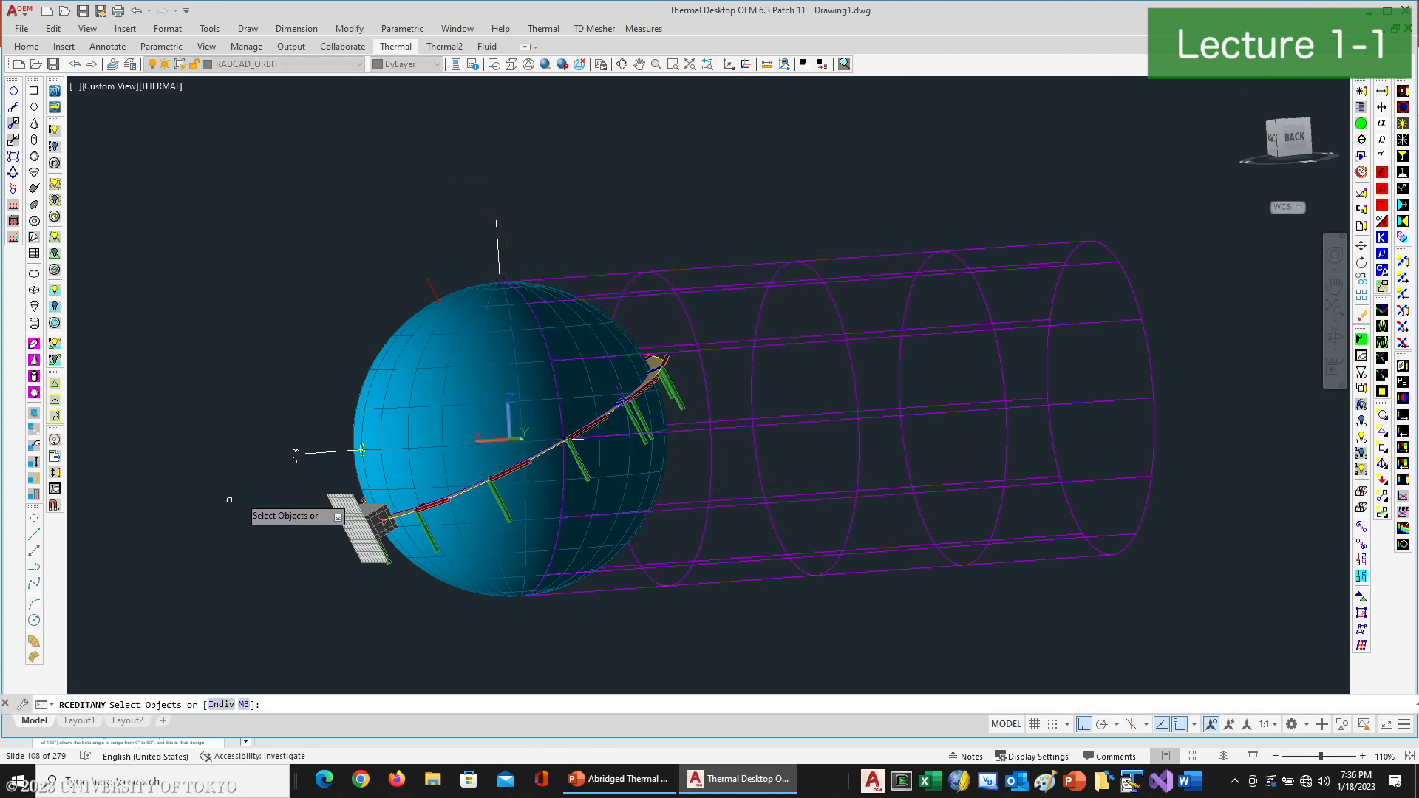
pyautogui.doubleClick(568, 414)
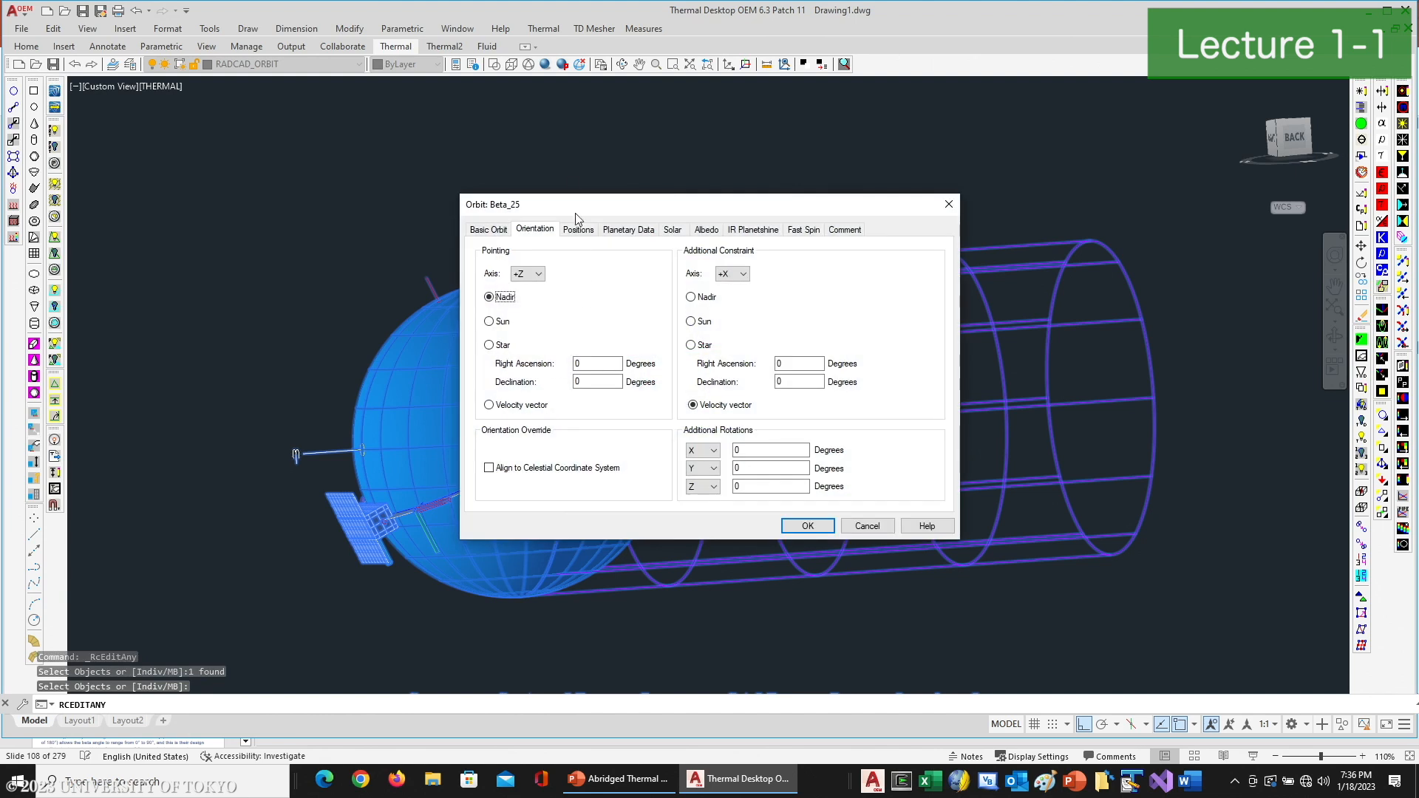
pyautogui.doubleClick(755, 449)
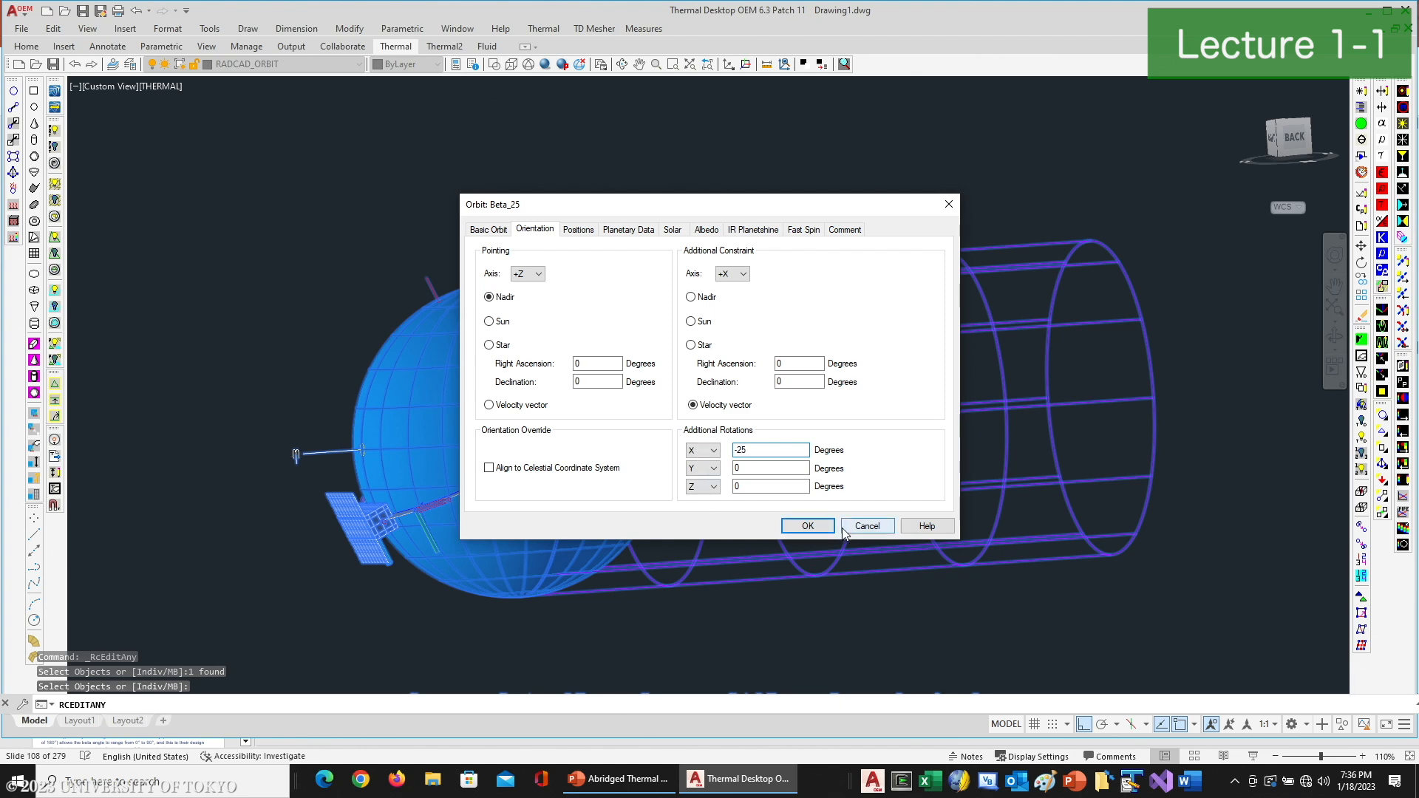
pyautogui.click(808, 526)
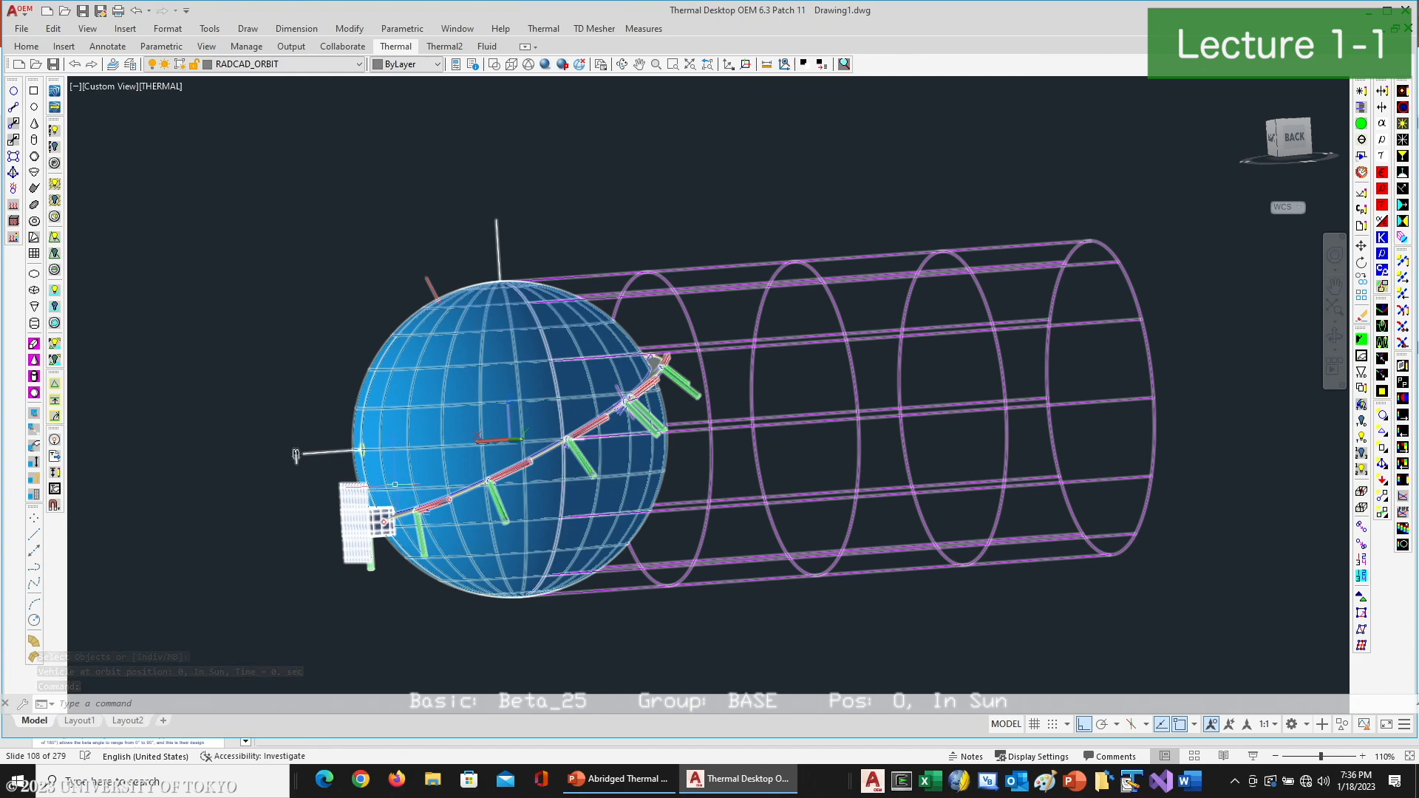
# - View the tilted spacecraft from the sunlit side and advance it through successive positions along the Beta_25 orbit
pyautogui.click(621, 64)
pyautogui.moveTo(624, 168); pyautogui.dragTo(754, 328)
pyautogui.rightClick(764, 326)
pyautogui.click(789, 330)
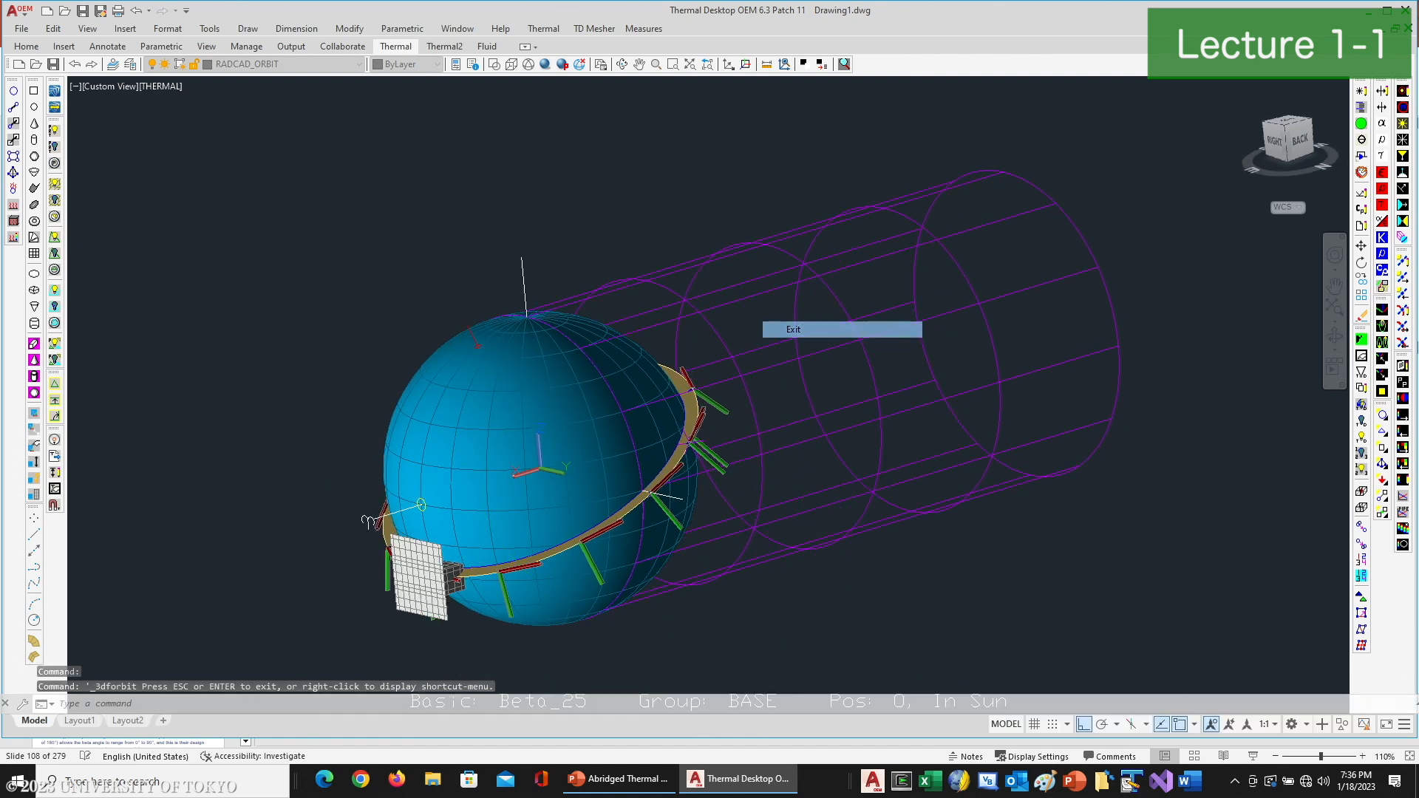
pyautogui.click(1403, 329)
pyautogui.click(1403, 329)
pyautogui.click(1403, 330)
pyautogui.click(1403, 329)
pyautogui.click(1403, 330)
pyautogui.click(1403, 330)
pyautogui.click(1403, 329)
pyautogui.click(1403, 330)
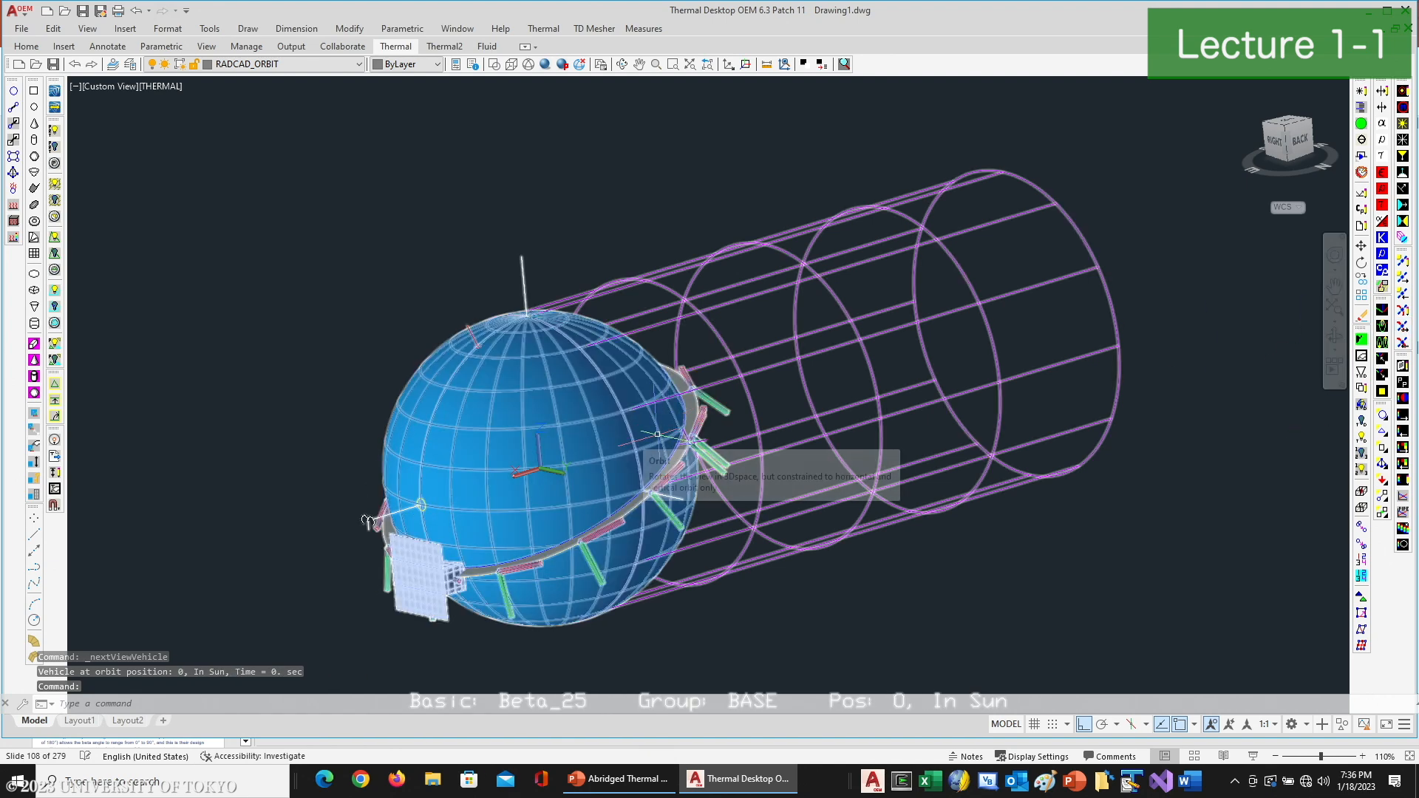
# - Review the model's contents listed by optical properties and by thermophysical properties in the Model Browser, and close it
pyautogui.click(1382, 104)
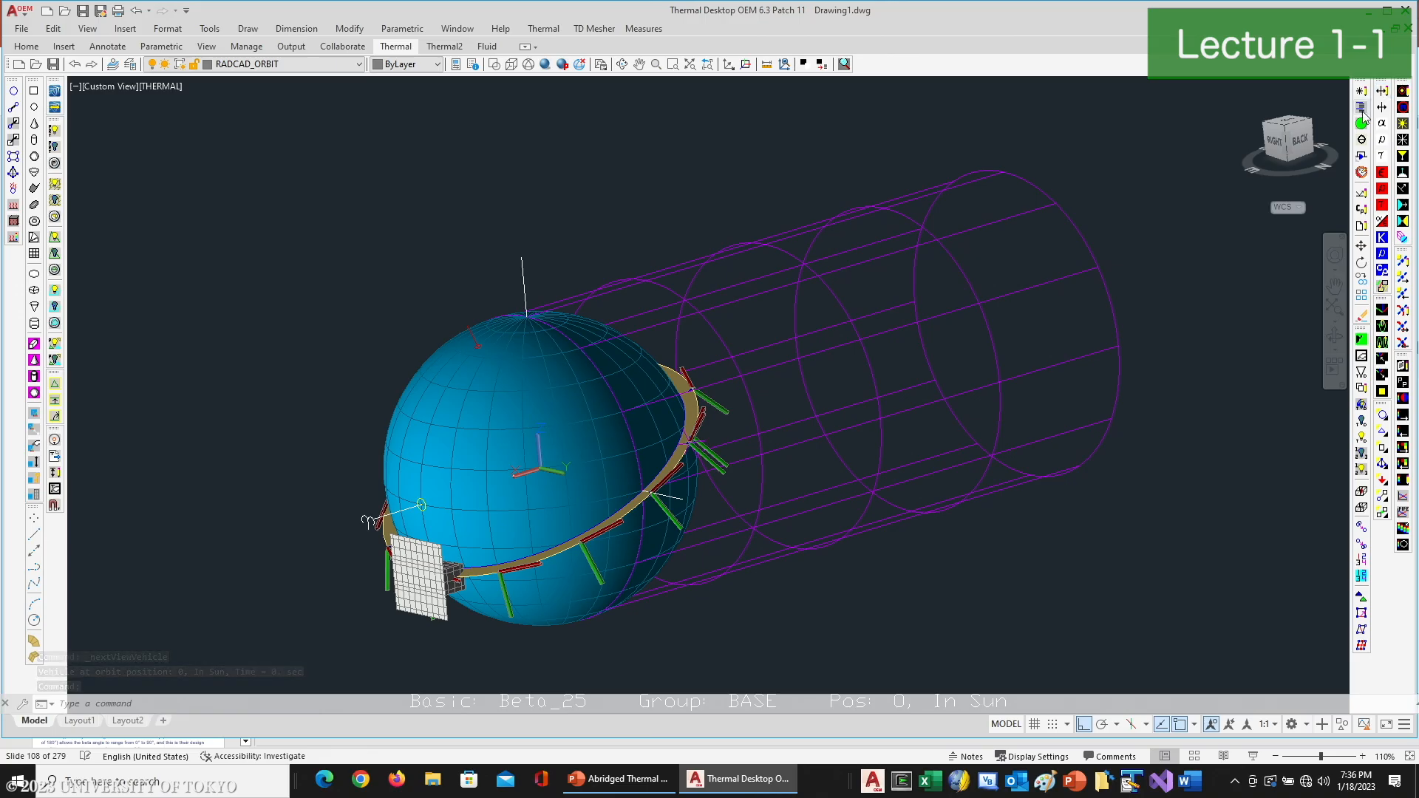
pyautogui.click(61, 67)
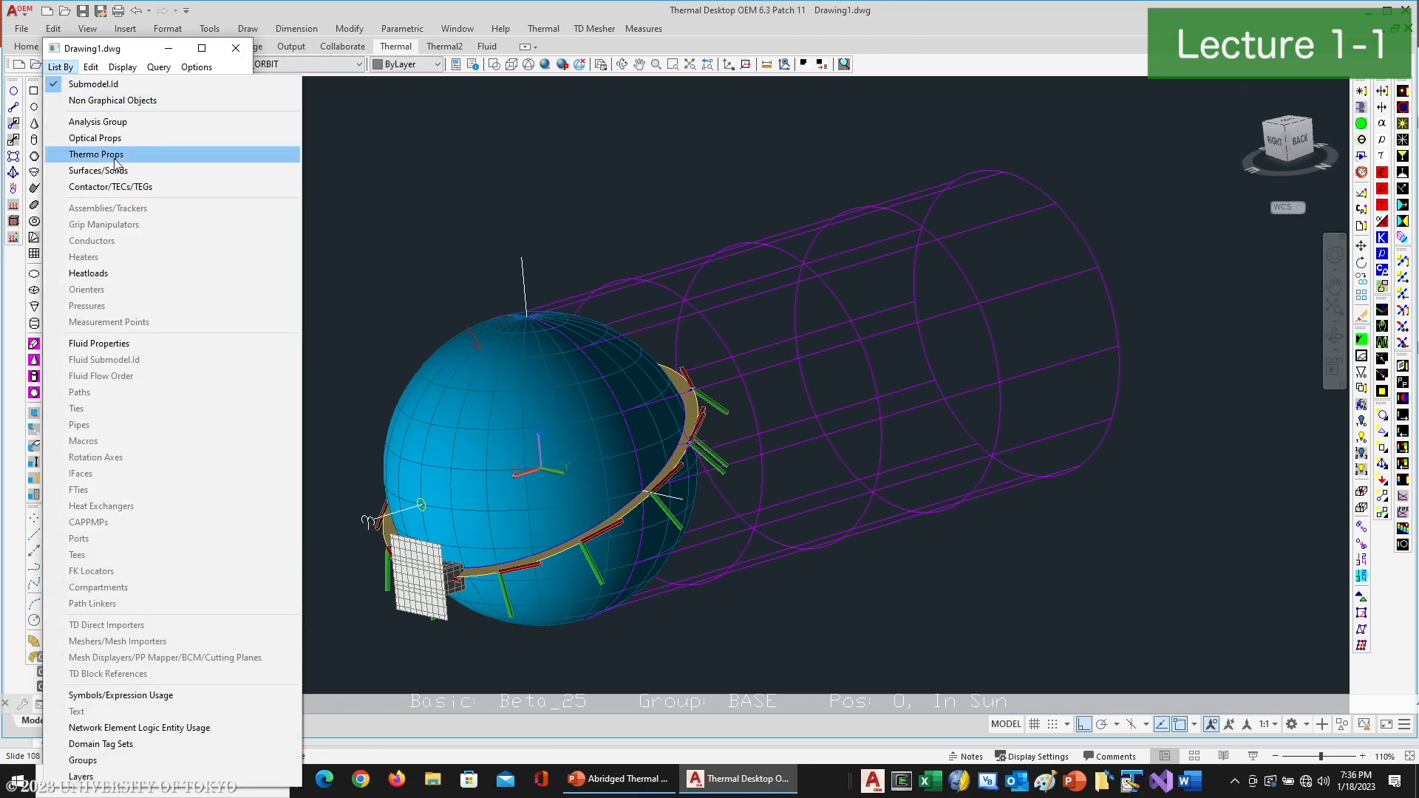
pyautogui.click(113, 145)
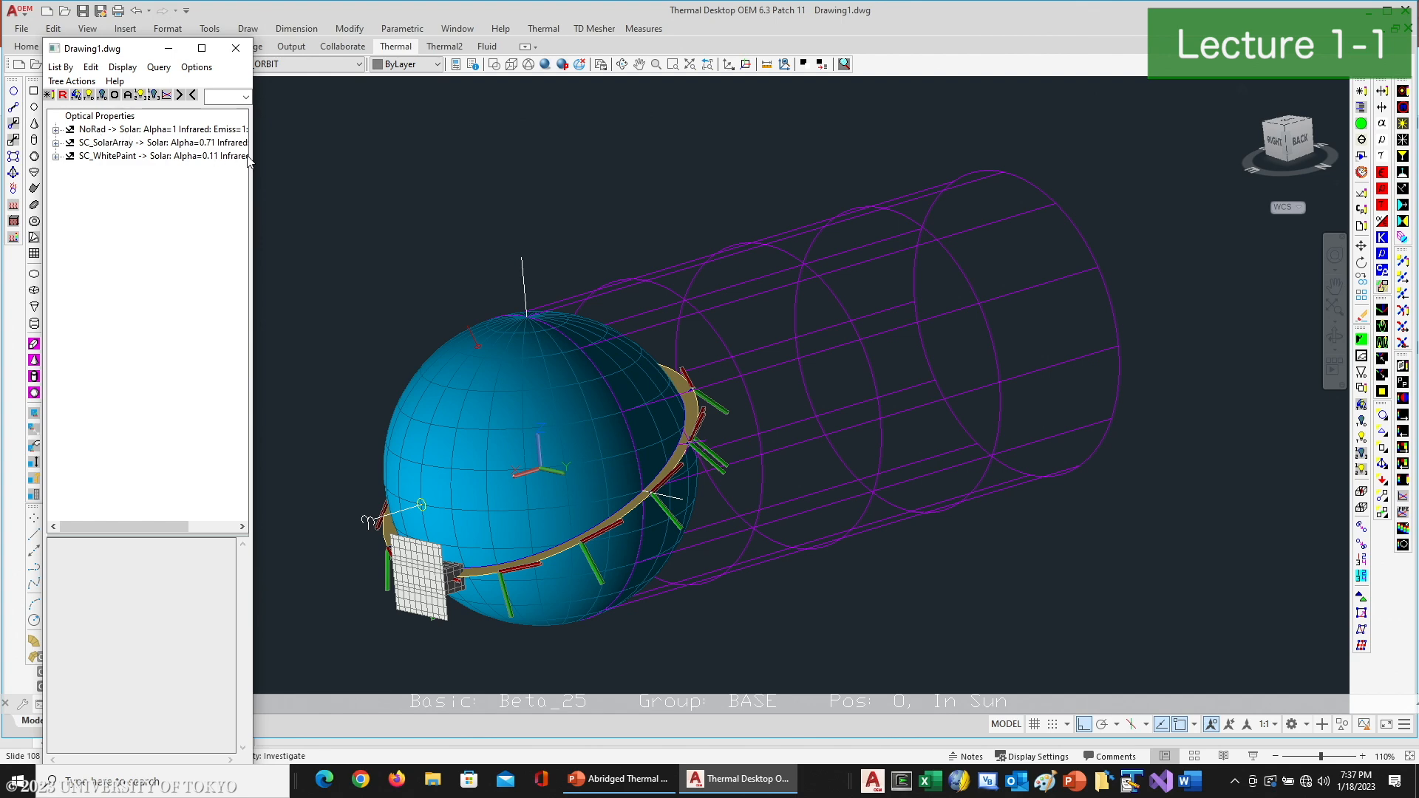
pyautogui.click(61, 66)
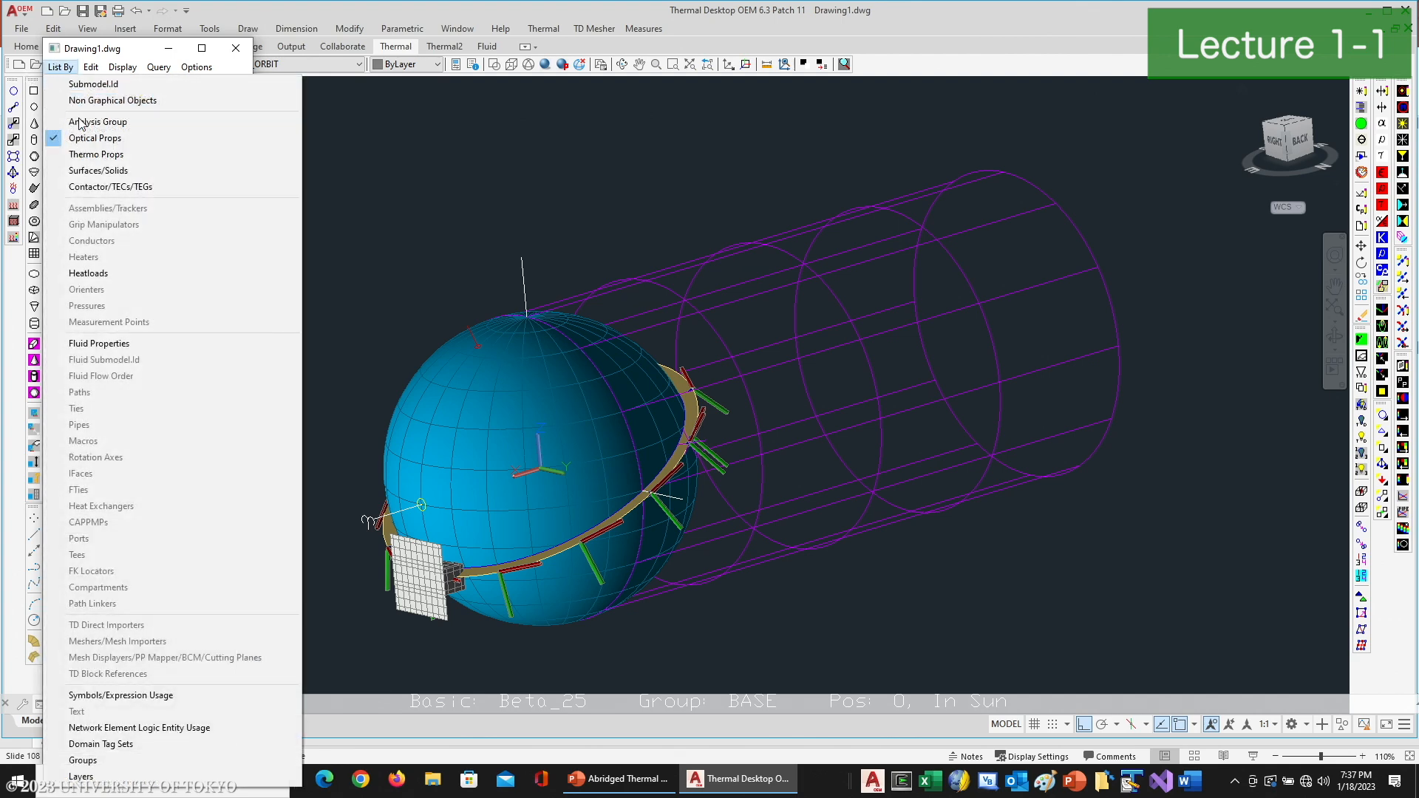
pyautogui.click(130, 158)
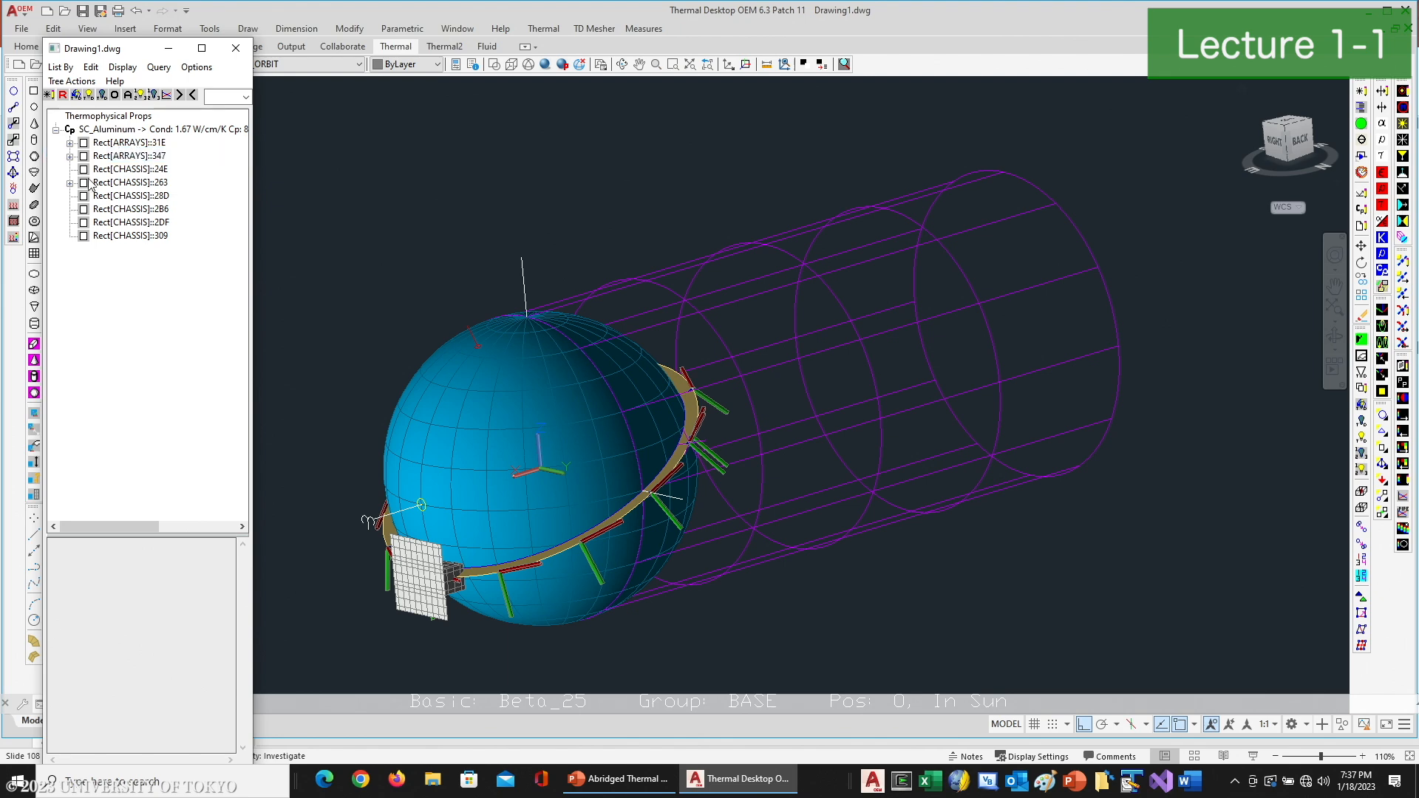
pyautogui.click(57, 130)
pyautogui.click(235, 48)
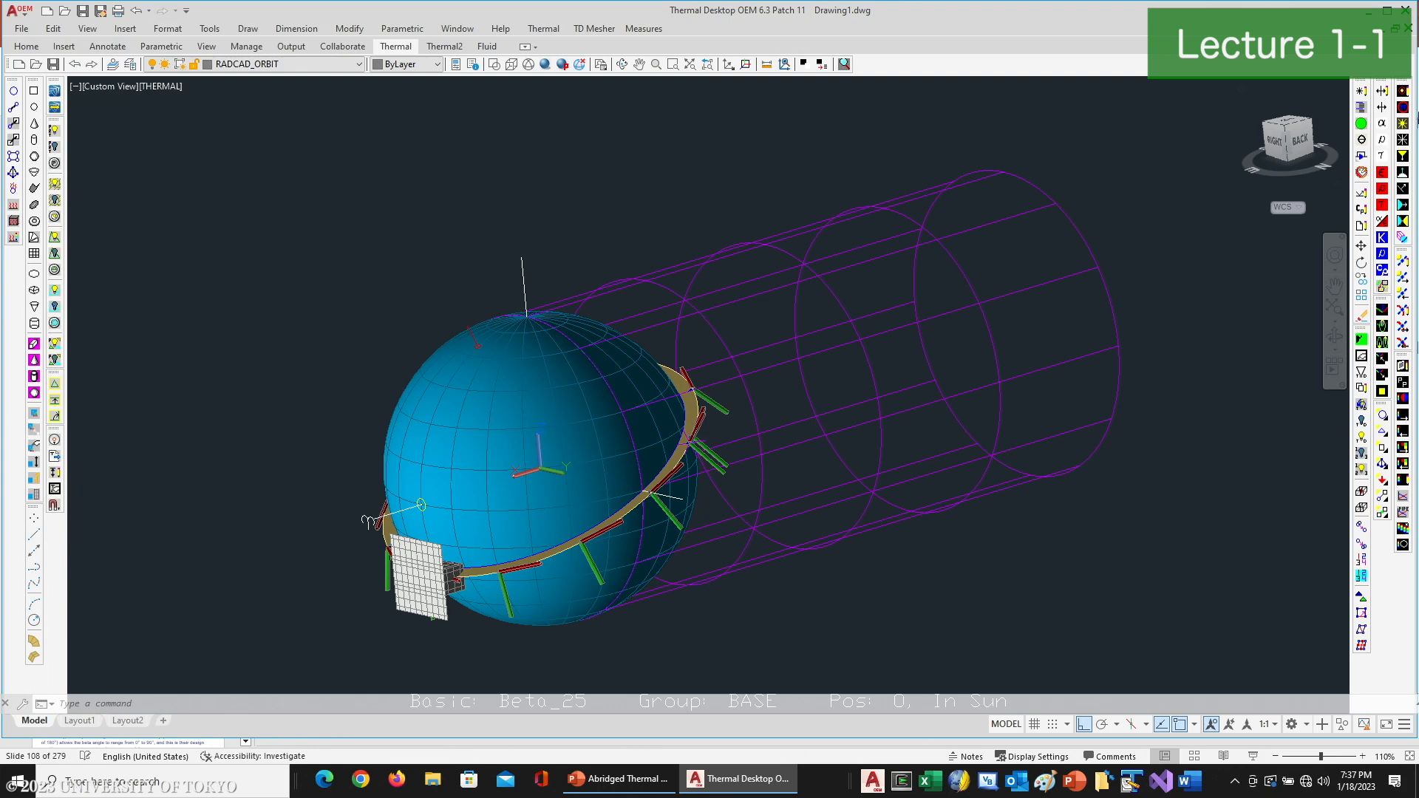
# - Rename Case Set 0 to Demo_Cubesat and rename its SINDA files to Demo_Cubesat as well
pyautogui.click(1361, 124)
pyautogui.click(789, 185)
pyautogui.write('Demo_Cubesat')
pyautogui.hotkey('ctrl', 'a')
pyautogui.hotkey('ctrl', 'c')
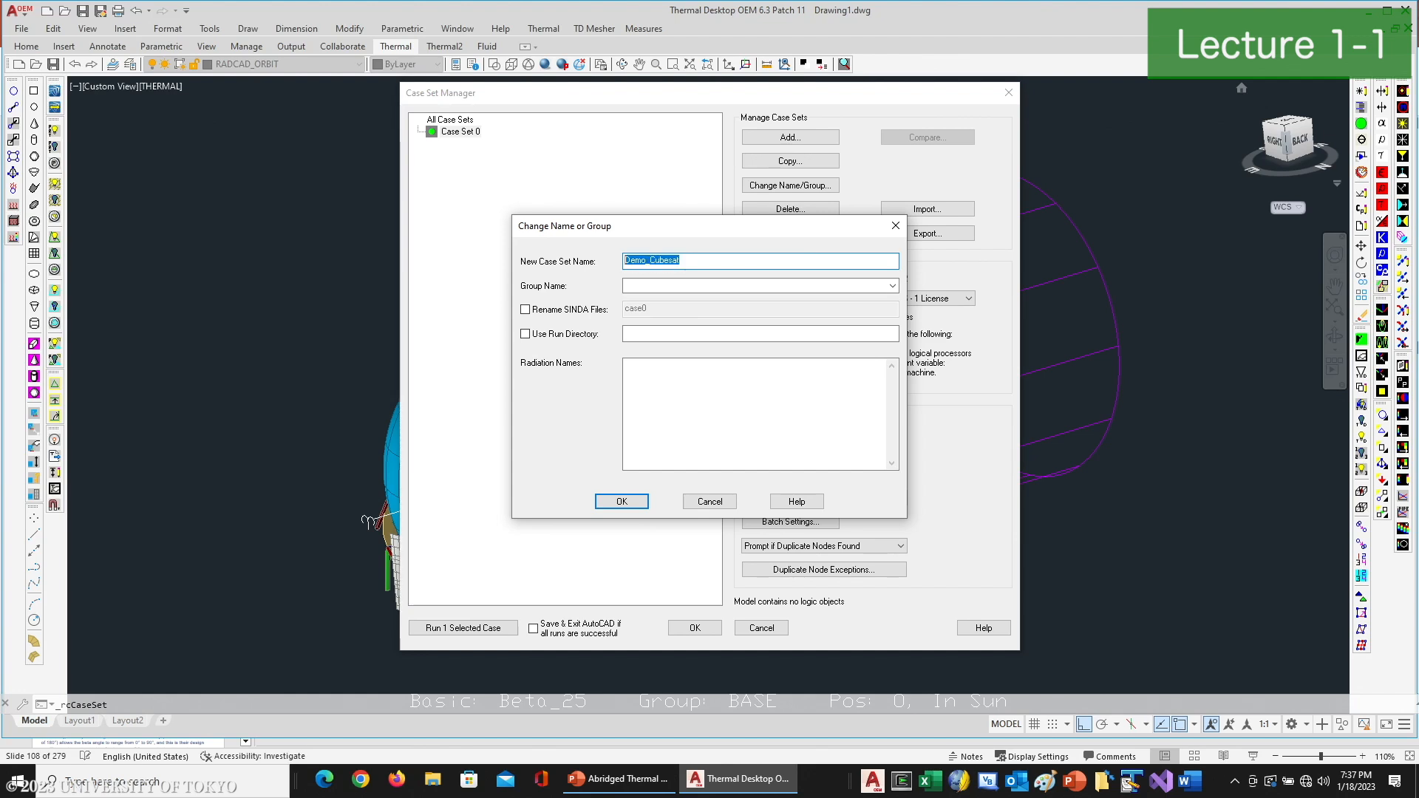
pyautogui.click(525, 310)
pyautogui.moveTo(686, 311); pyautogui.dragTo(569, 295)
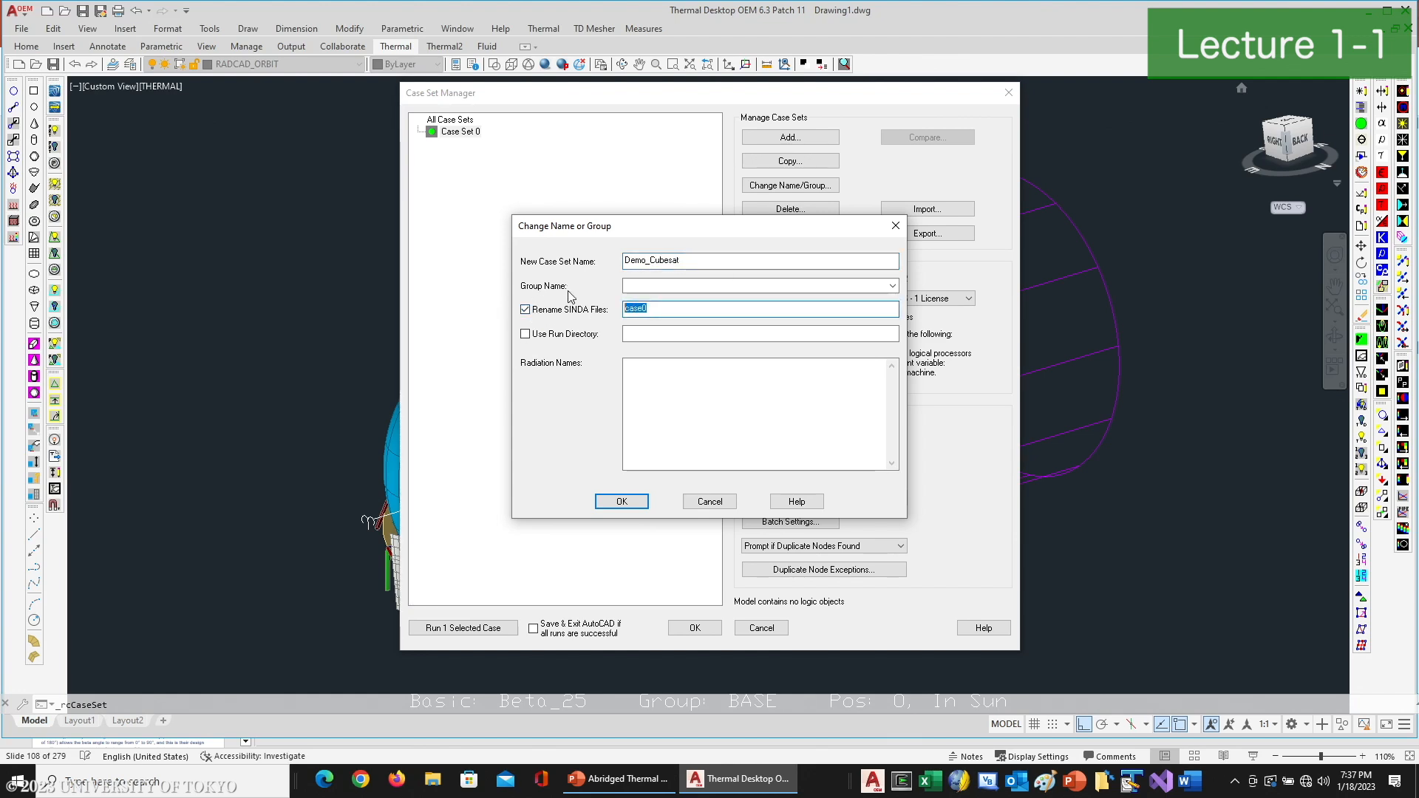
pyautogui.hotkey('ctrl', 'v')
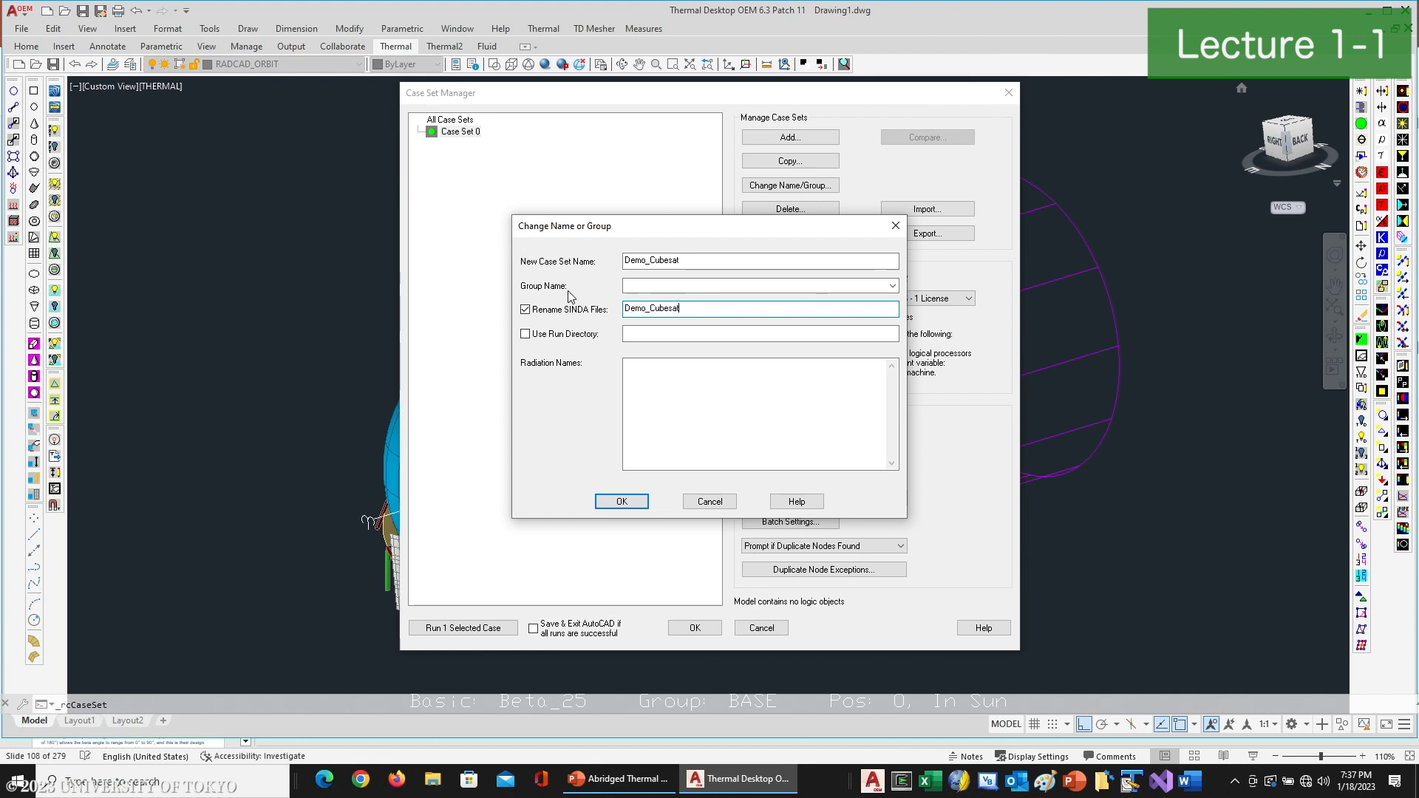
pyautogui.click(632, 510)
# - Add a Monte Carlo radks task for the BASE group to Demo_Cubesat, with 215000 rays per node and an energy cutoff fraction of 0.01
pyautogui.doubleClick(473, 135)
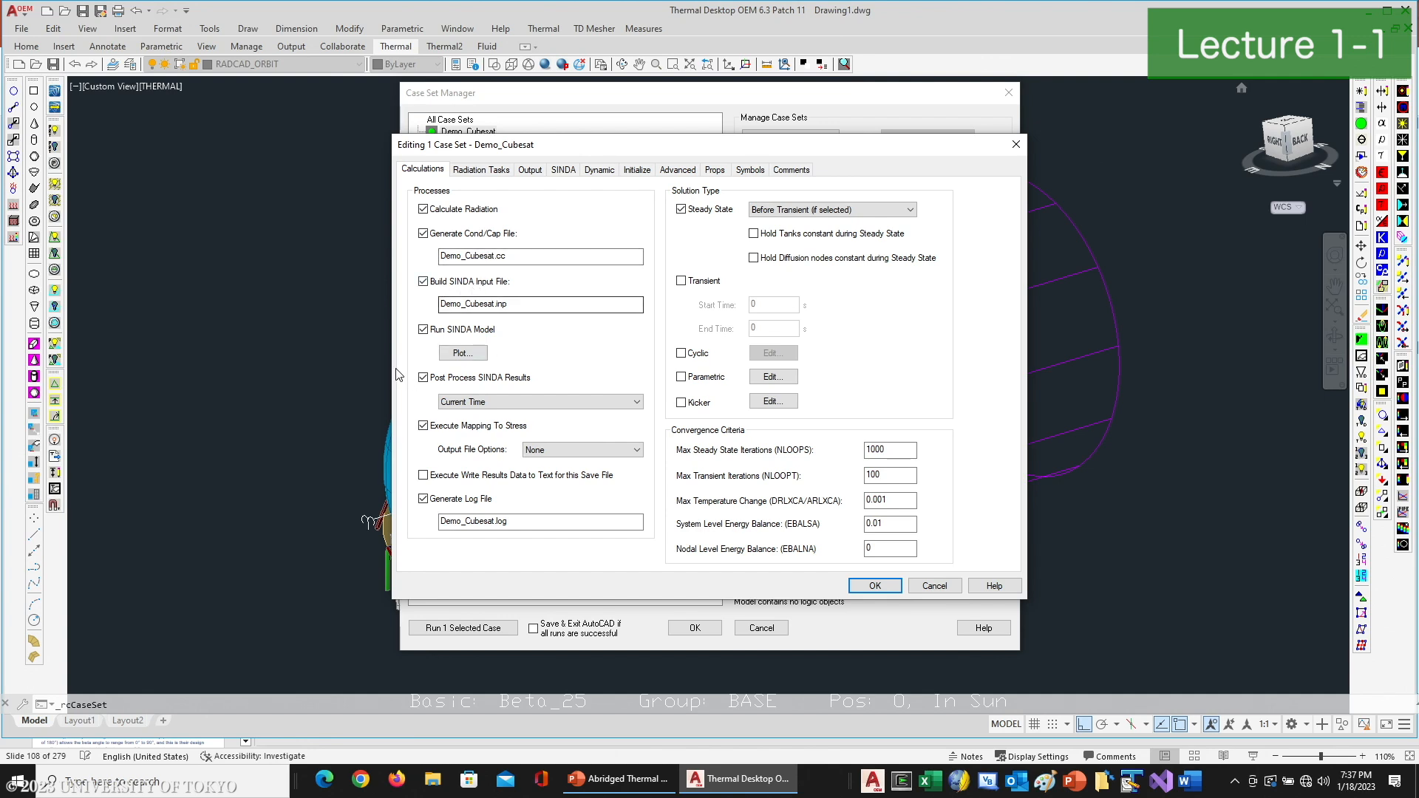
pyautogui.click(484, 170)
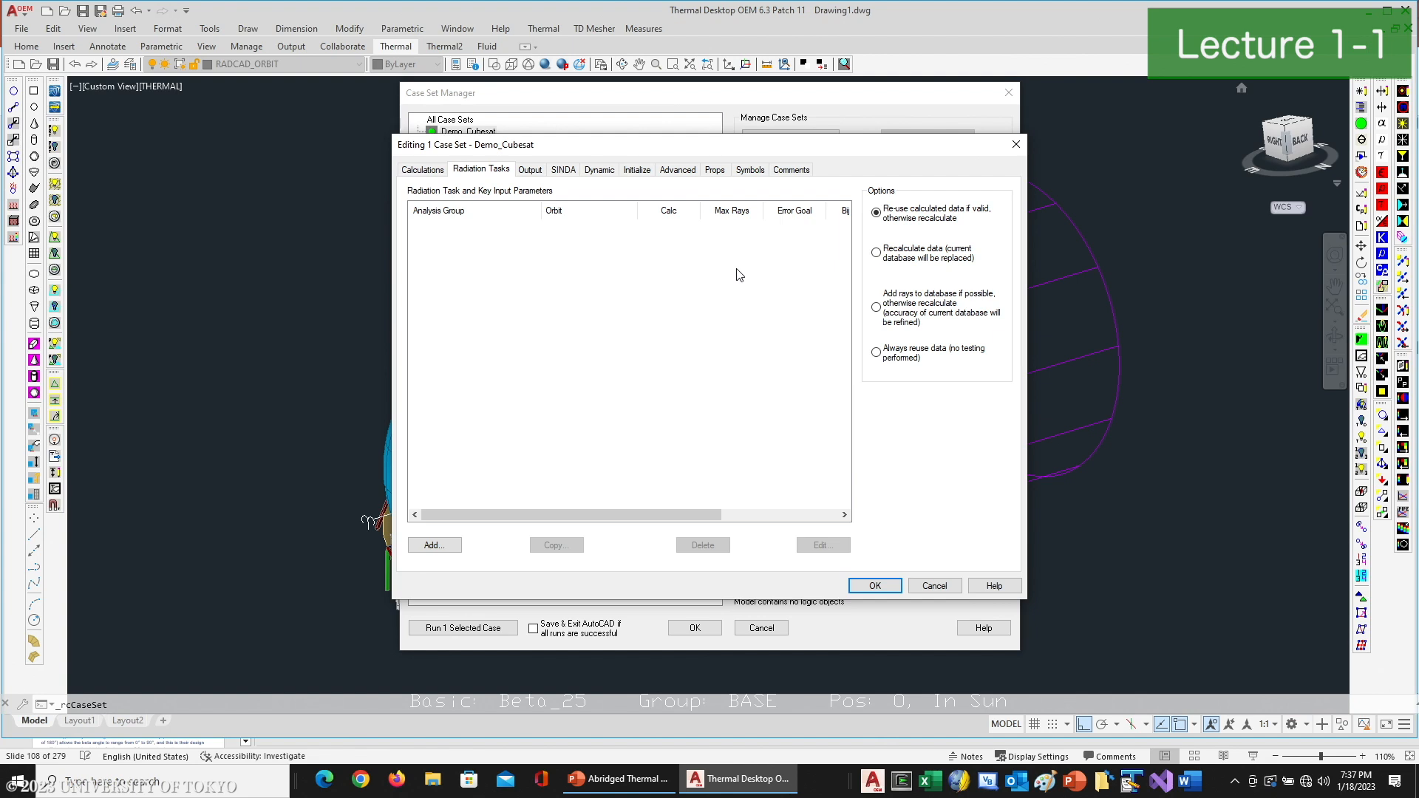
pyautogui.click(436, 545)
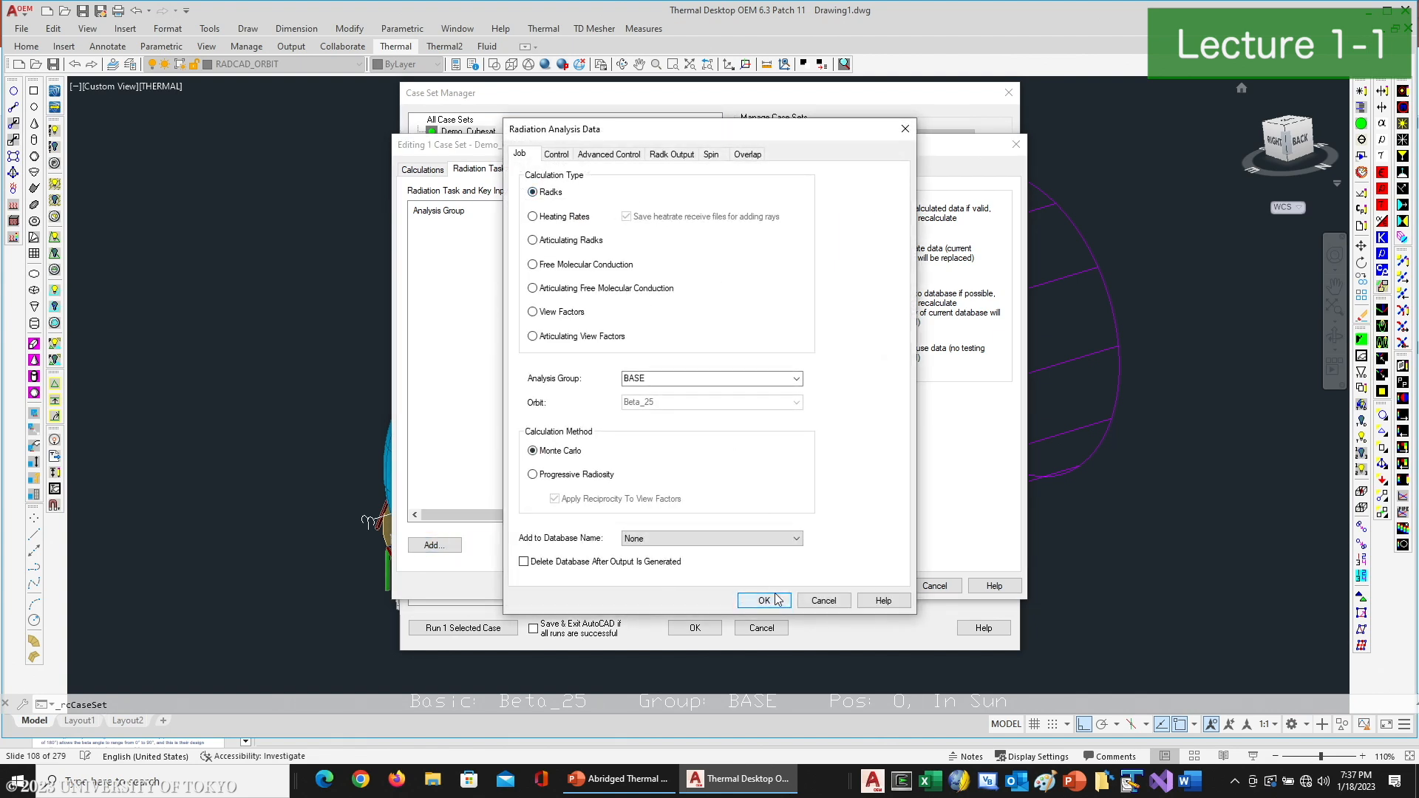
pyautogui.click(557, 154)
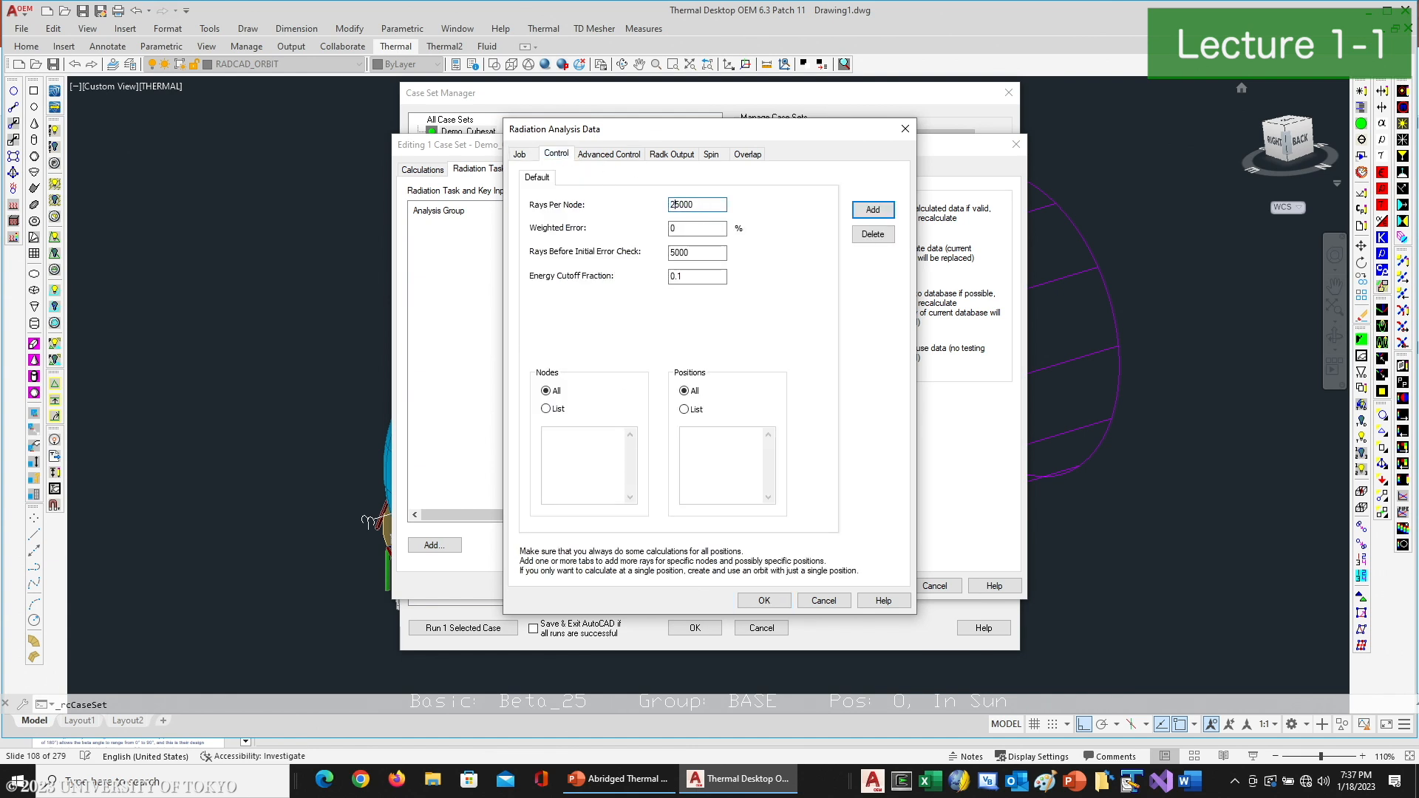
pyautogui.write('1')
pyautogui.click(683, 279)
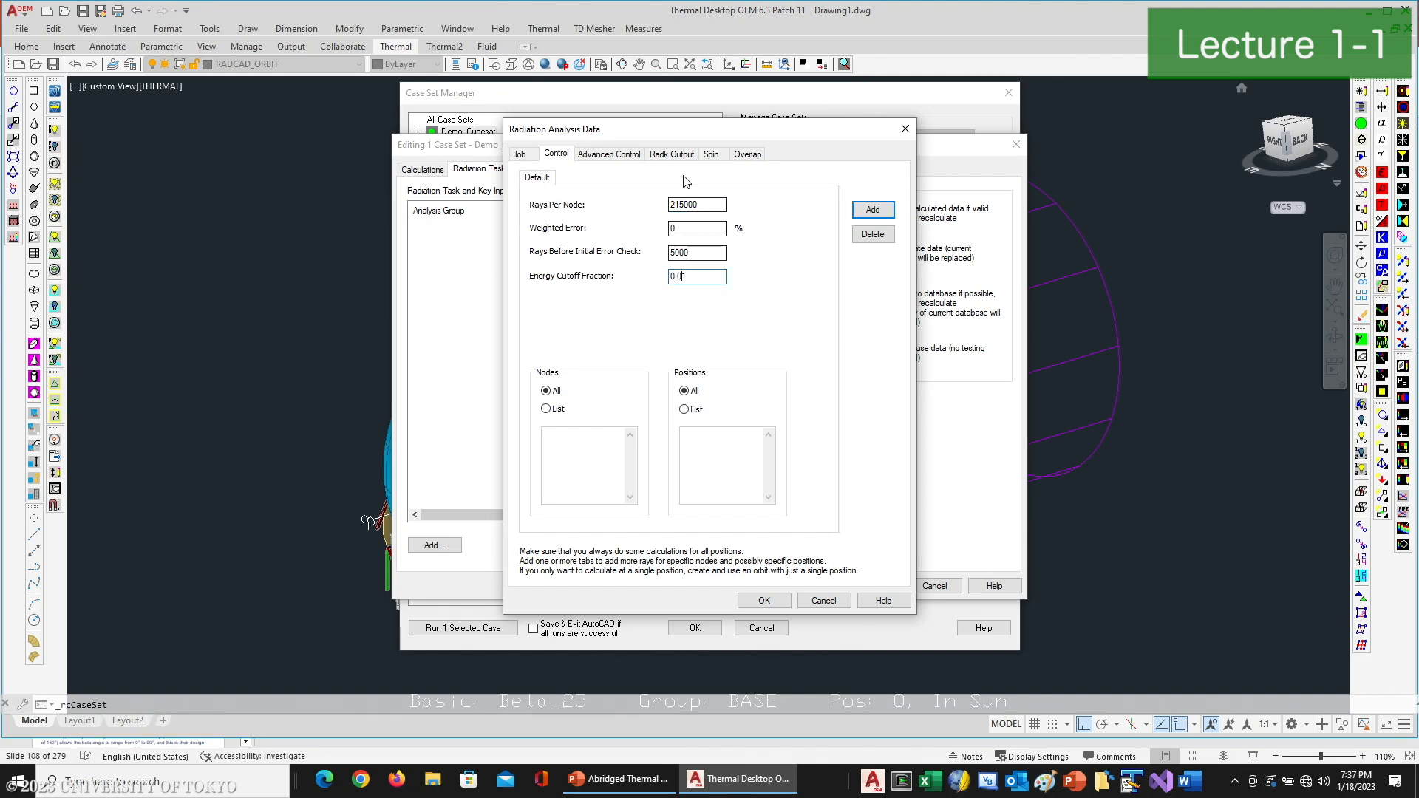
# - Set the radk output filename of the radks task to Demo_Cubesat.k
pyautogui.click(671, 155)
pyautogui.doubleClick(720, 233)
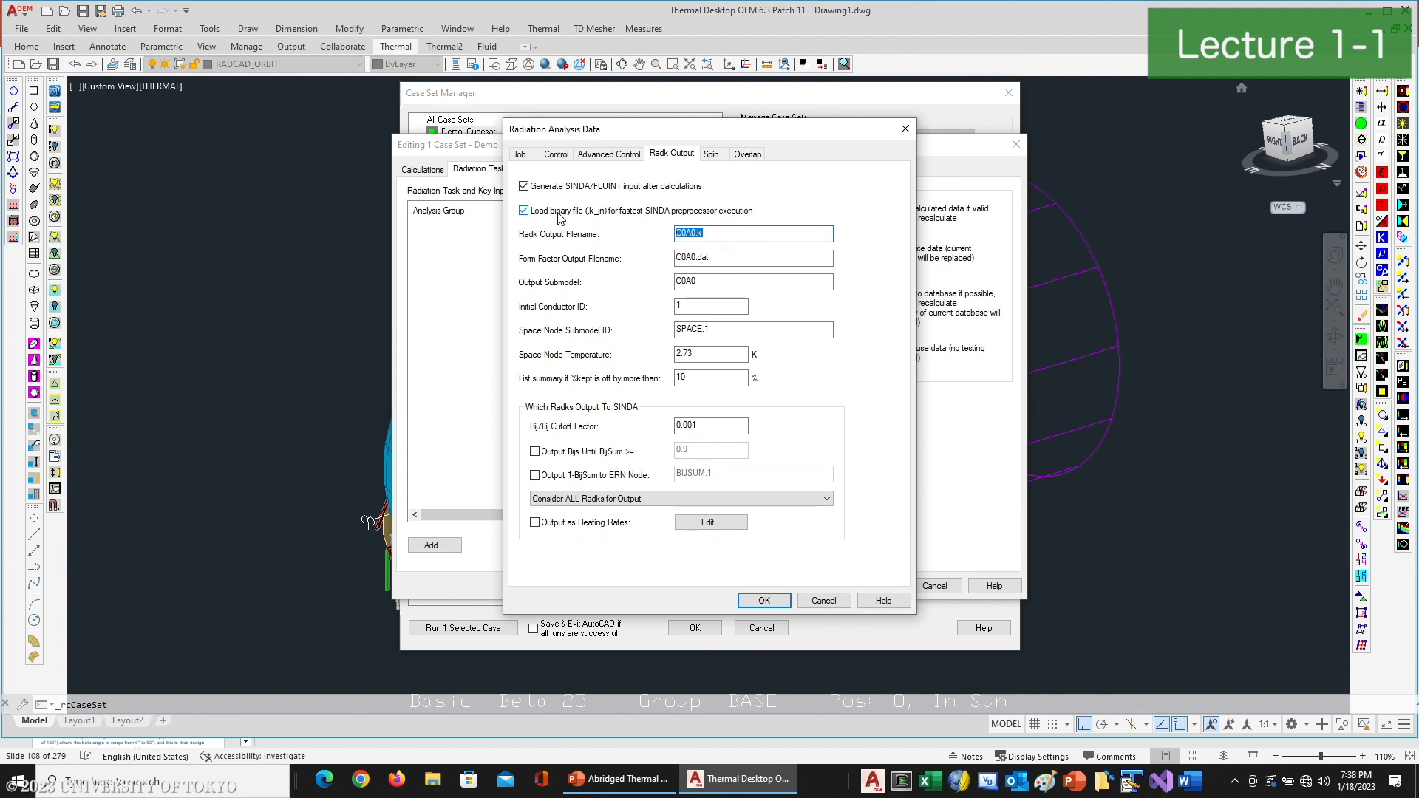
pyautogui.write('Deom_Cubesat')
pyautogui.click(692, 232)
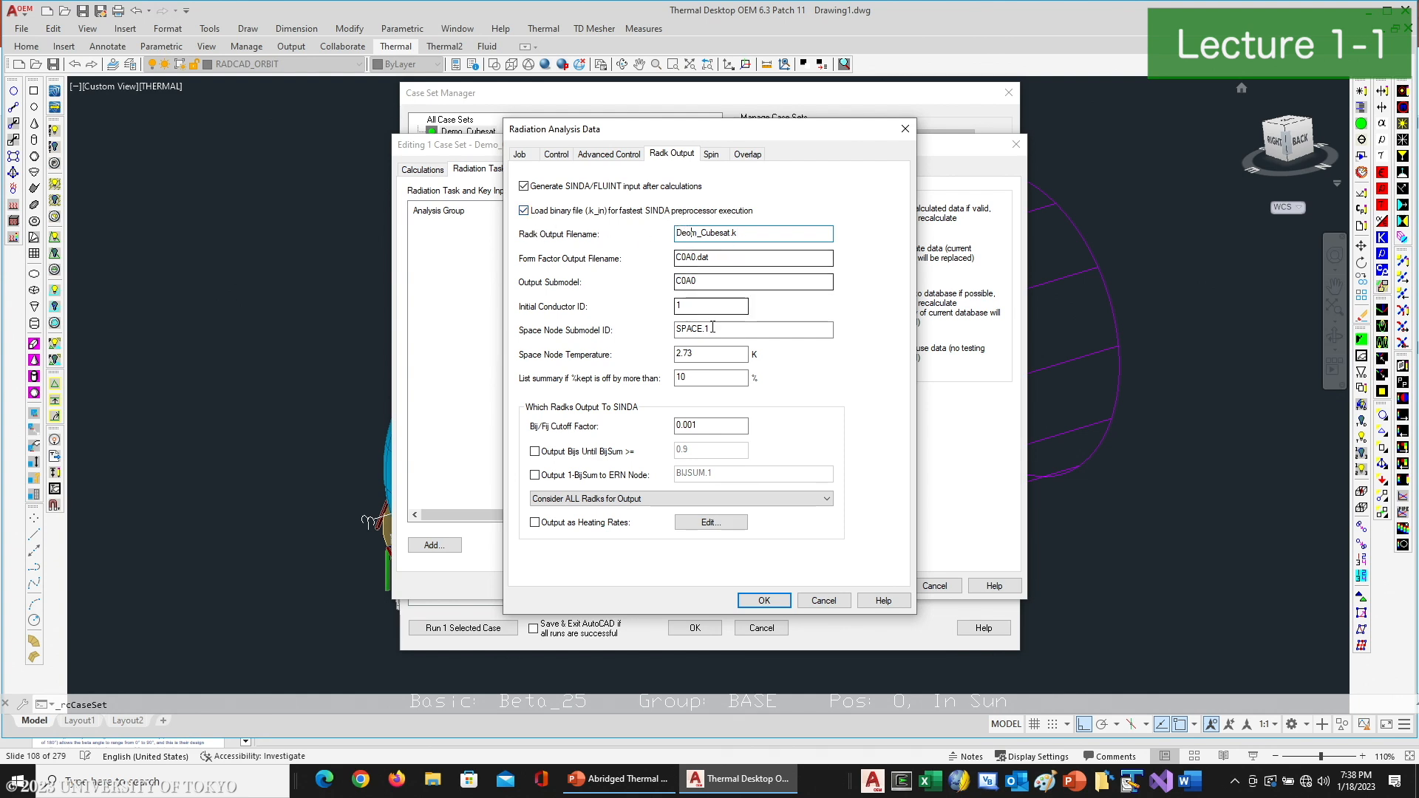
pyautogui.press('BackSpace')
pyautogui.write('o')
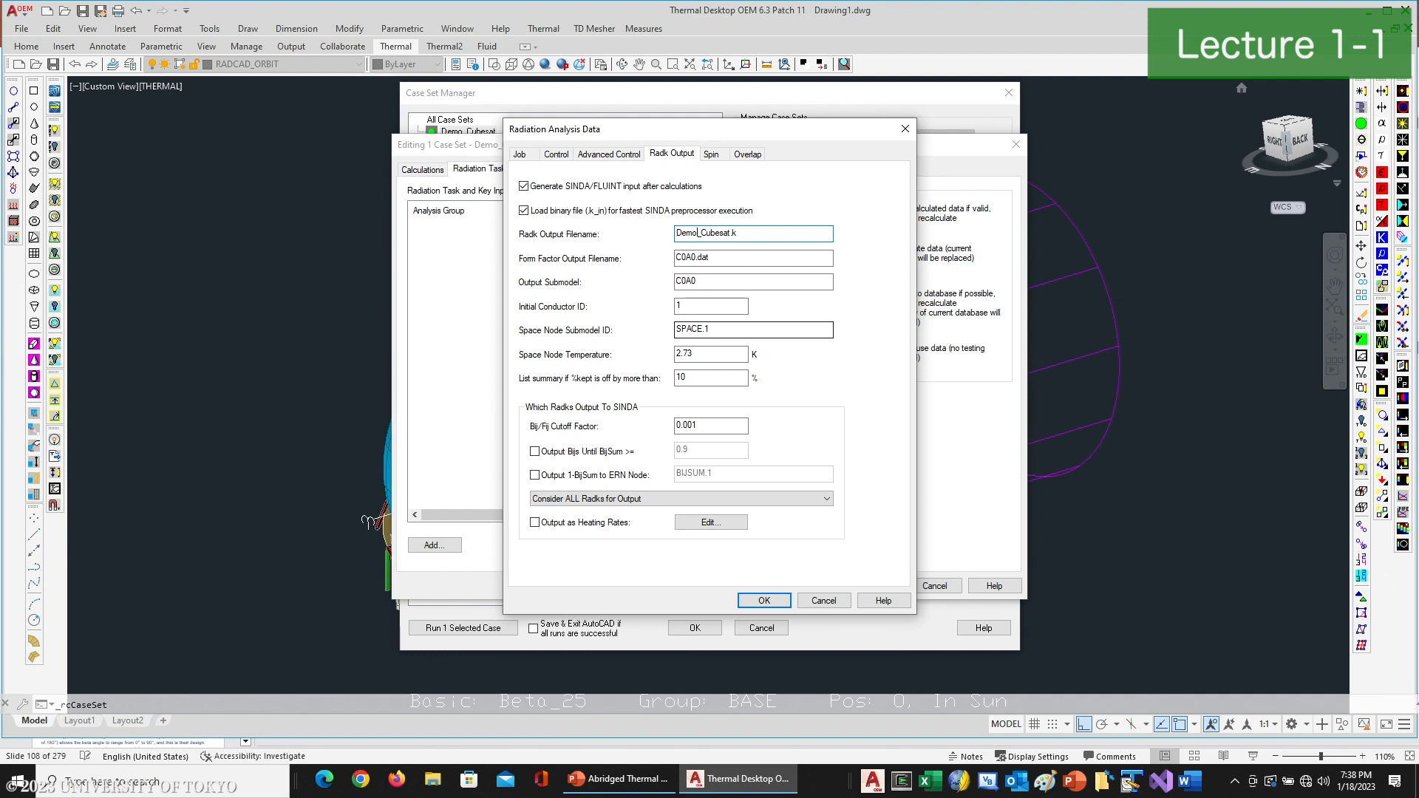
# - Set the radk output submodel to CUBESAT_RDK, enable output of Bijs until BijSum reaches 0.95, and accept the task
pyautogui.moveTo(699, 281); pyautogui.dragTo(546, 269)
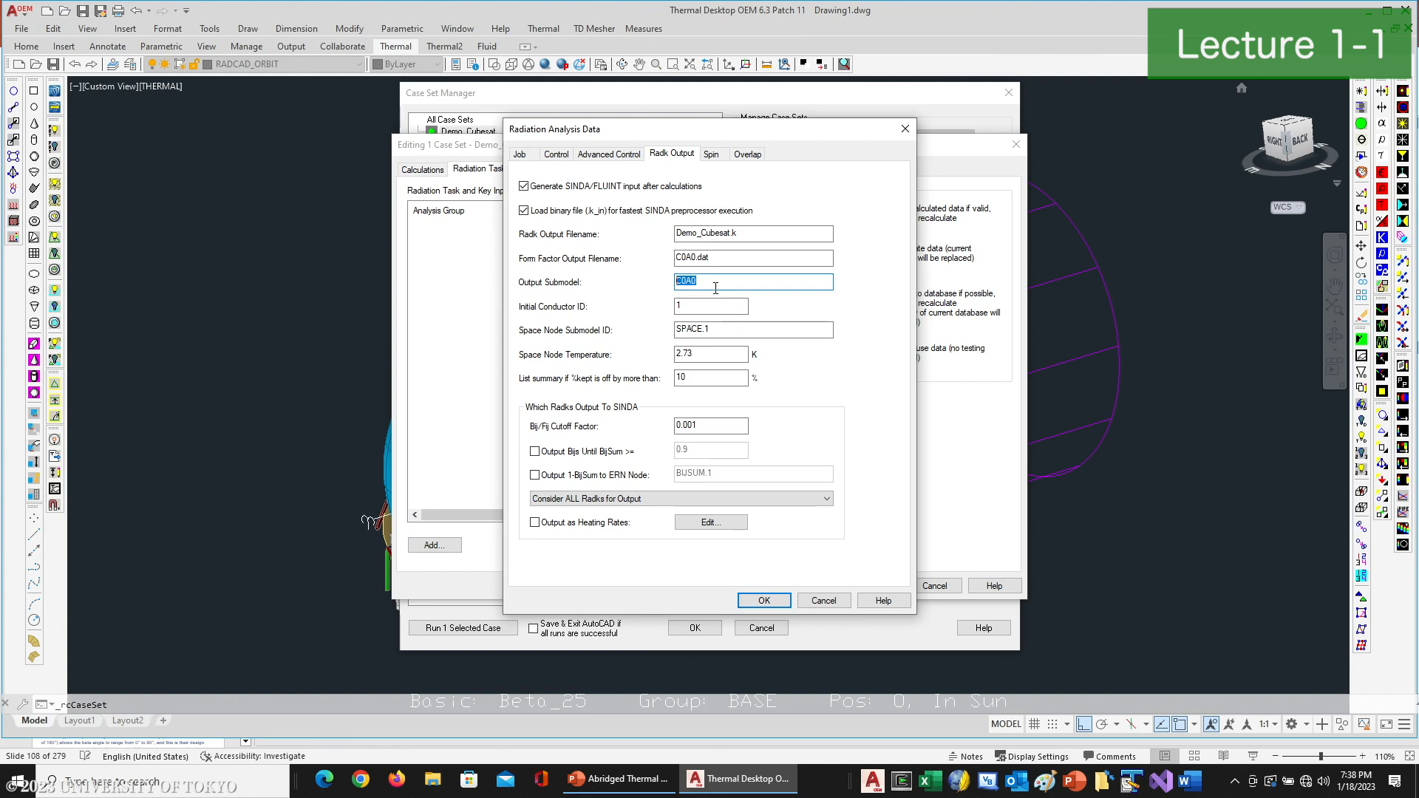
pyautogui.write('CUS')
pyautogui.click(535, 451)
pyautogui.click(732, 452)
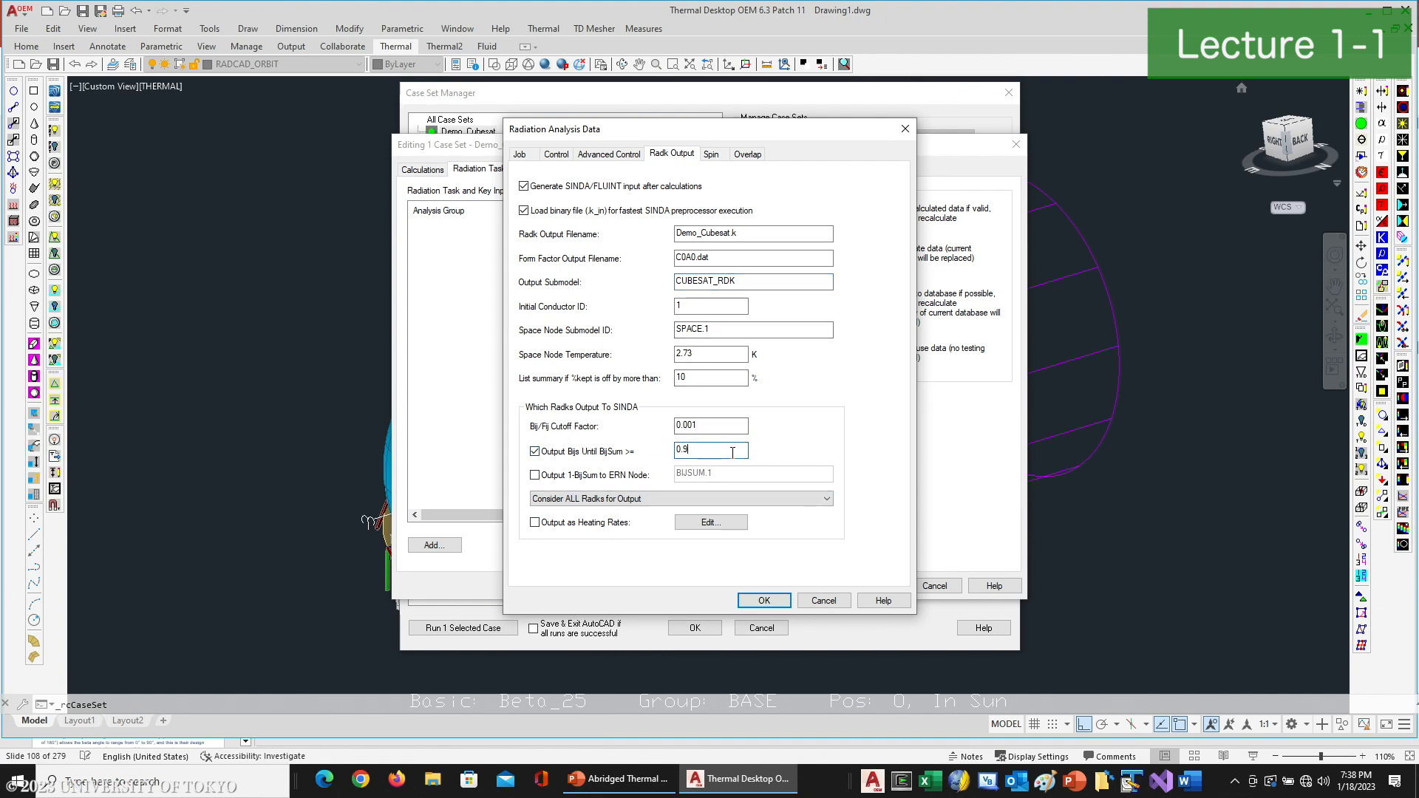
pyautogui.write('5')
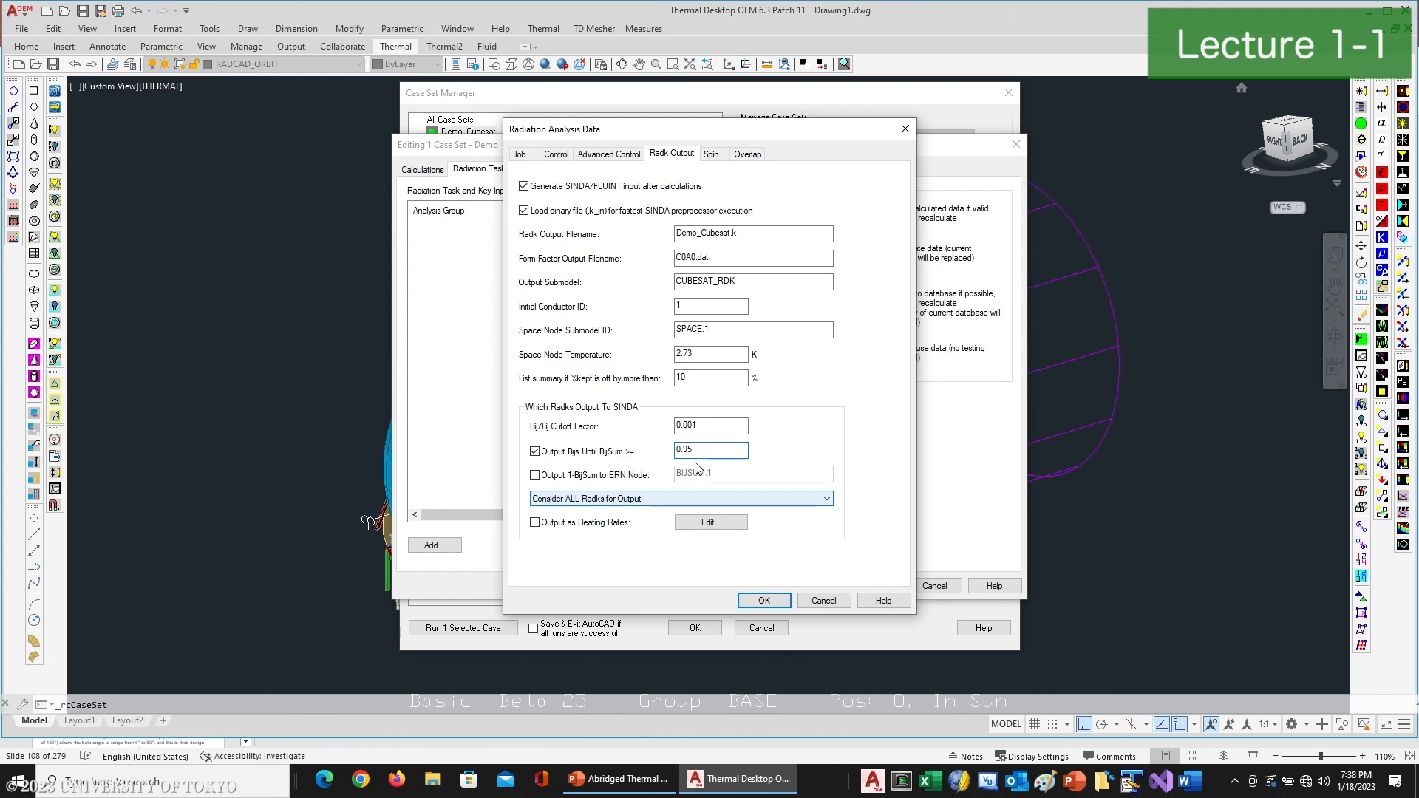
pyautogui.click(764, 600)
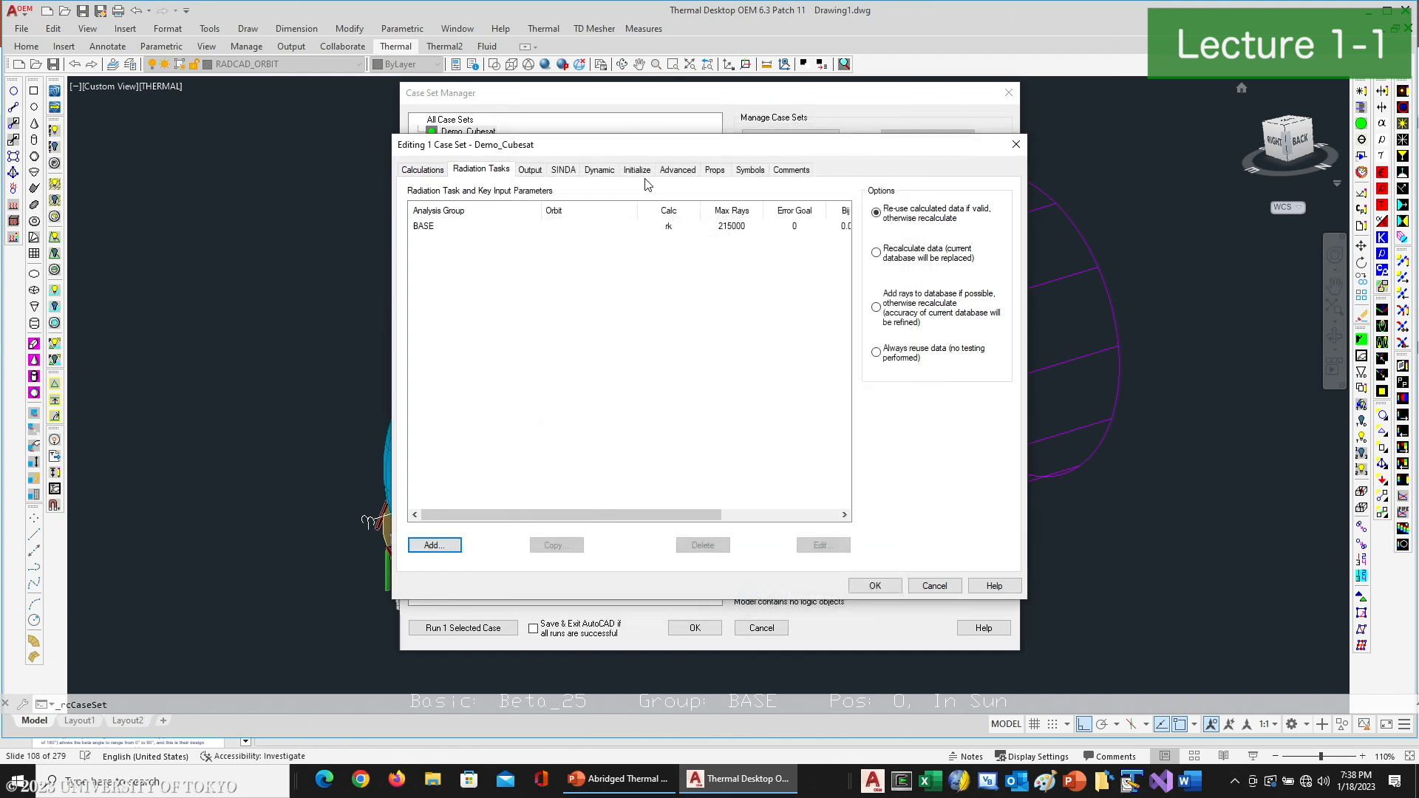
# - Correct the BASE radks task to use 25000 rays per node
pyautogui.doubleClick(742, 226)
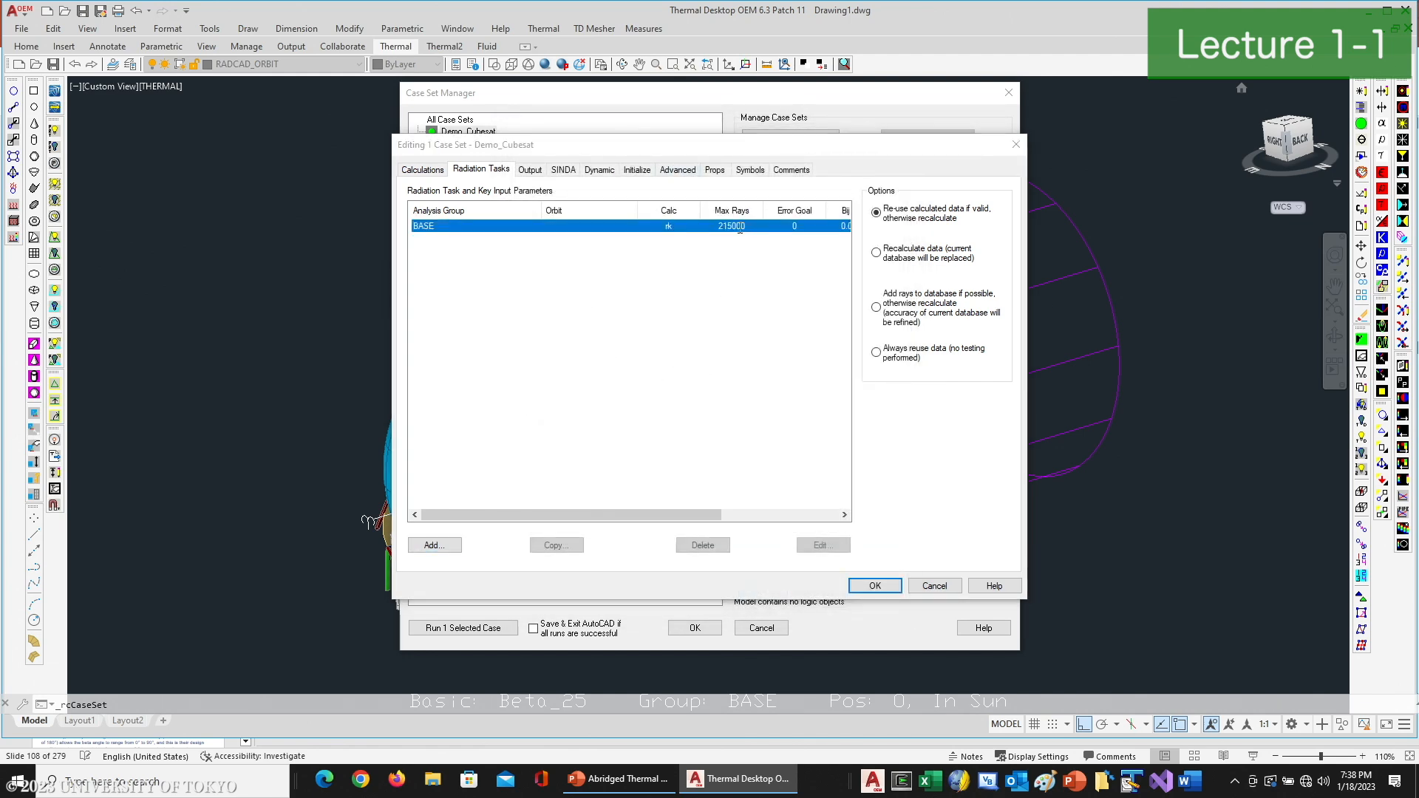
pyautogui.click(557, 154)
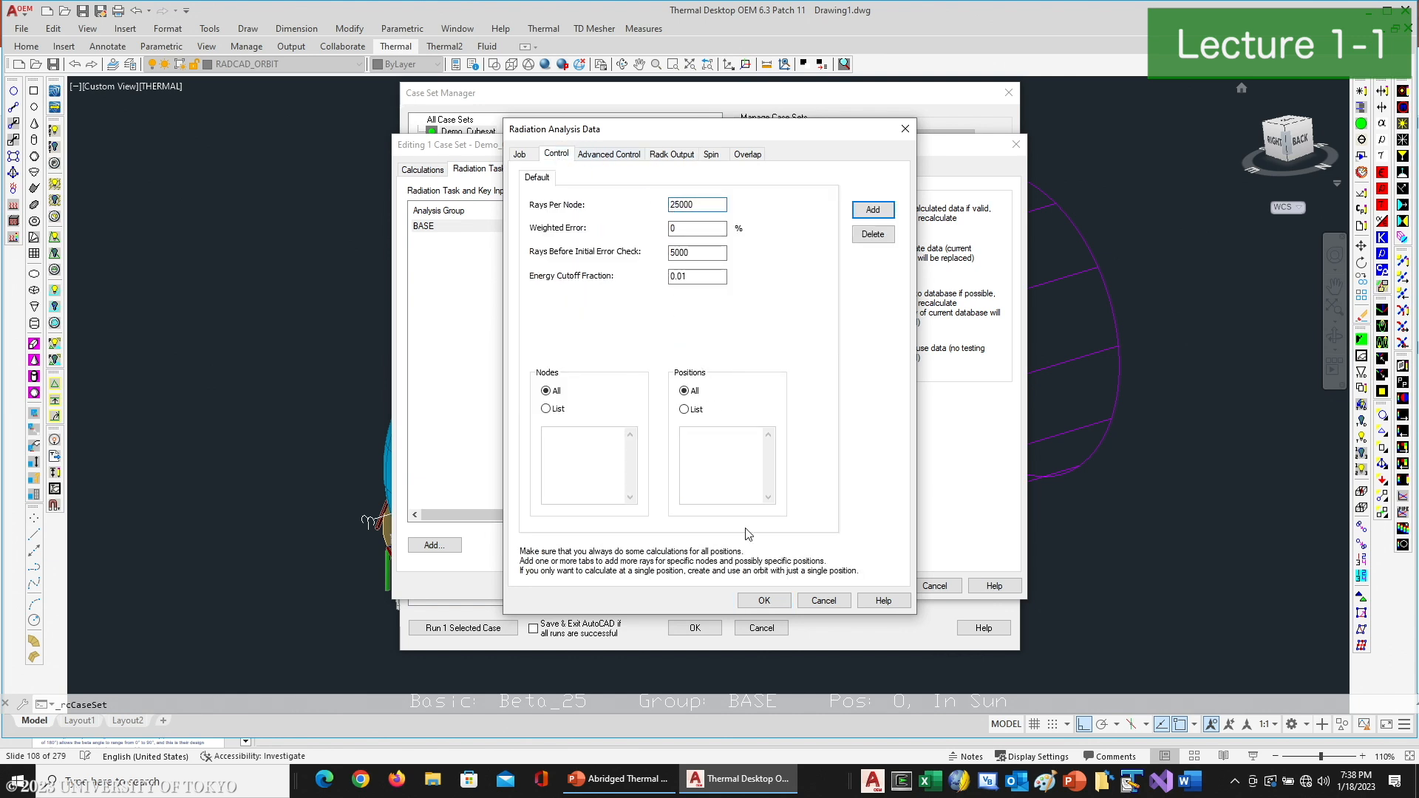
pyautogui.click(774, 603)
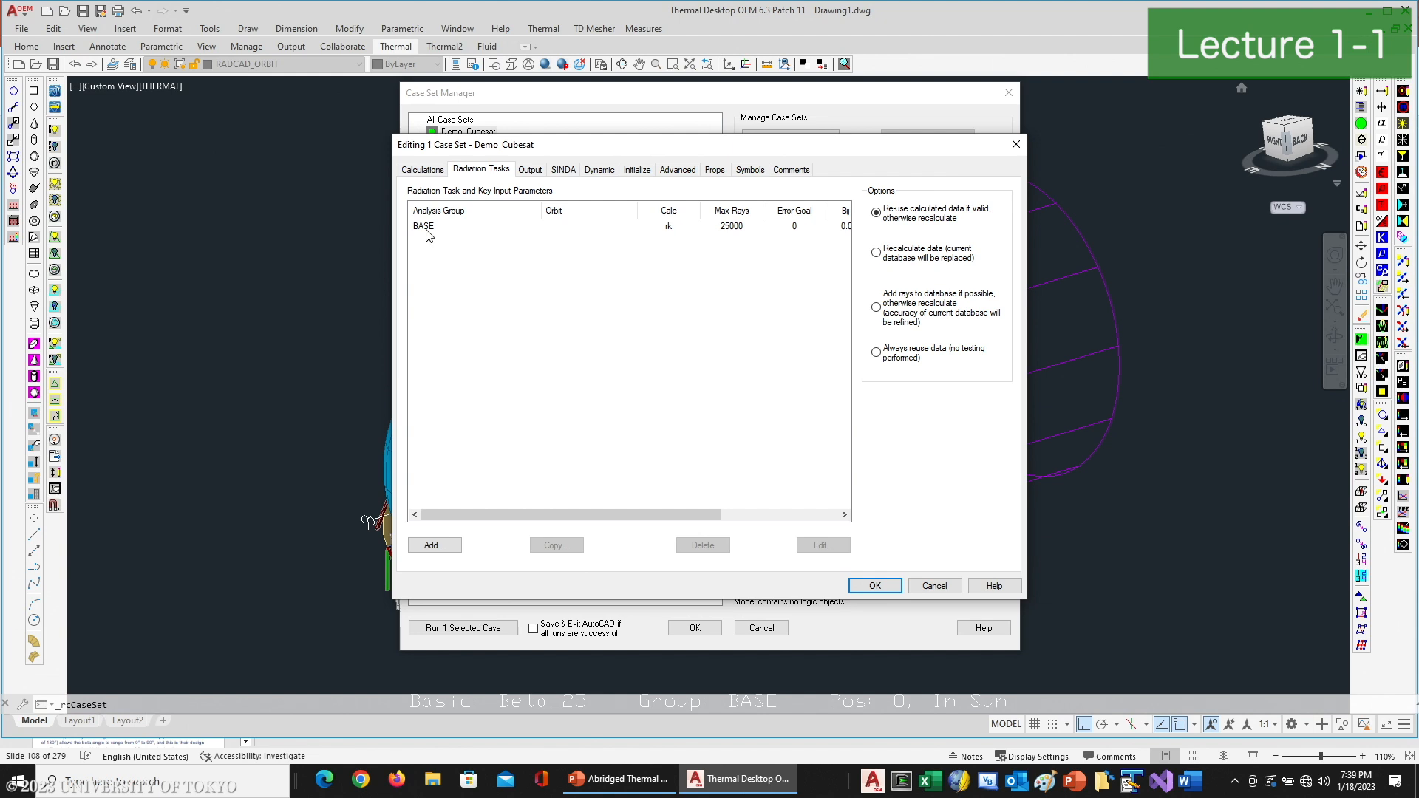
# - Add a heating rates task for the BASE group in the Beta_25 orbit, with 25000 rays per node and 1% total absorbed error
pyautogui.click(433, 544)
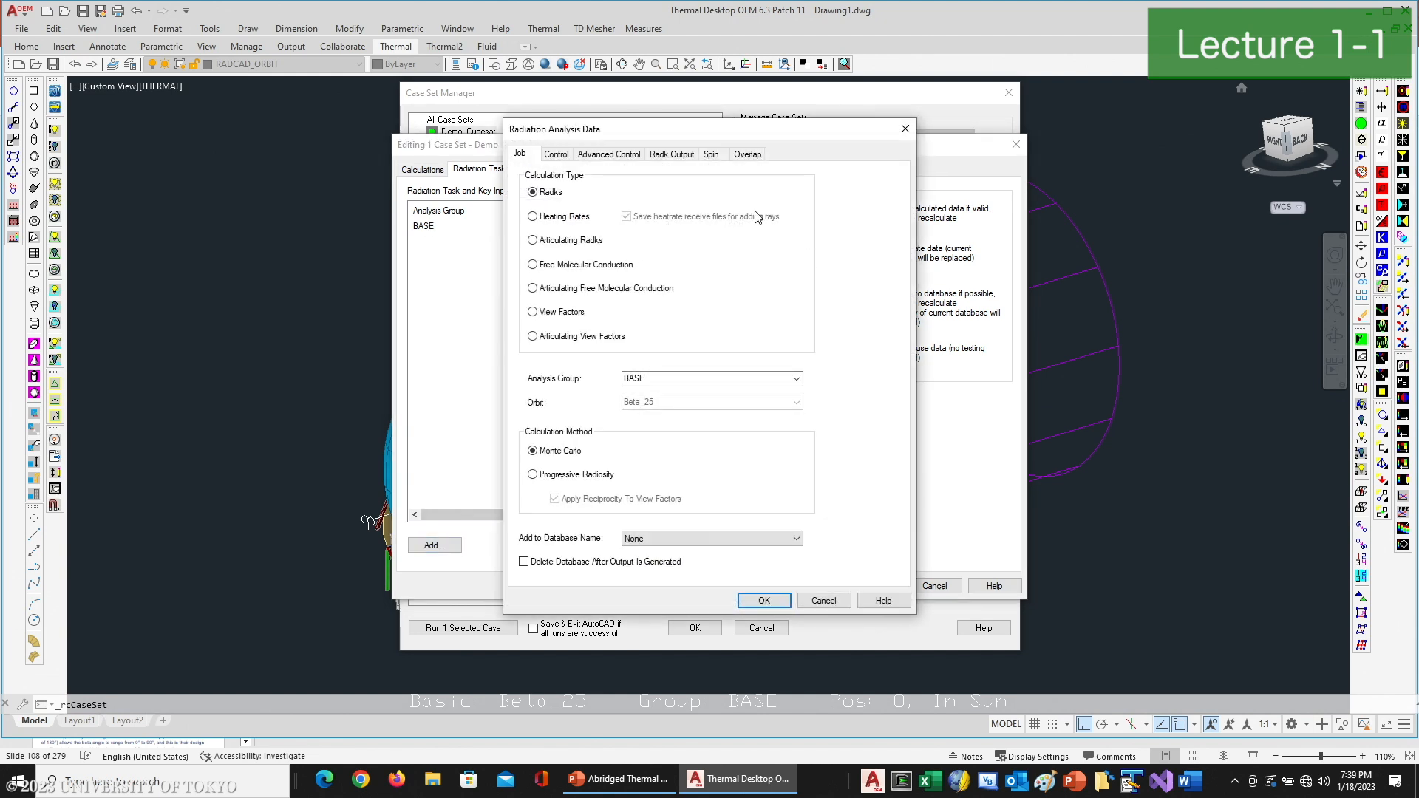
pyautogui.click(564, 217)
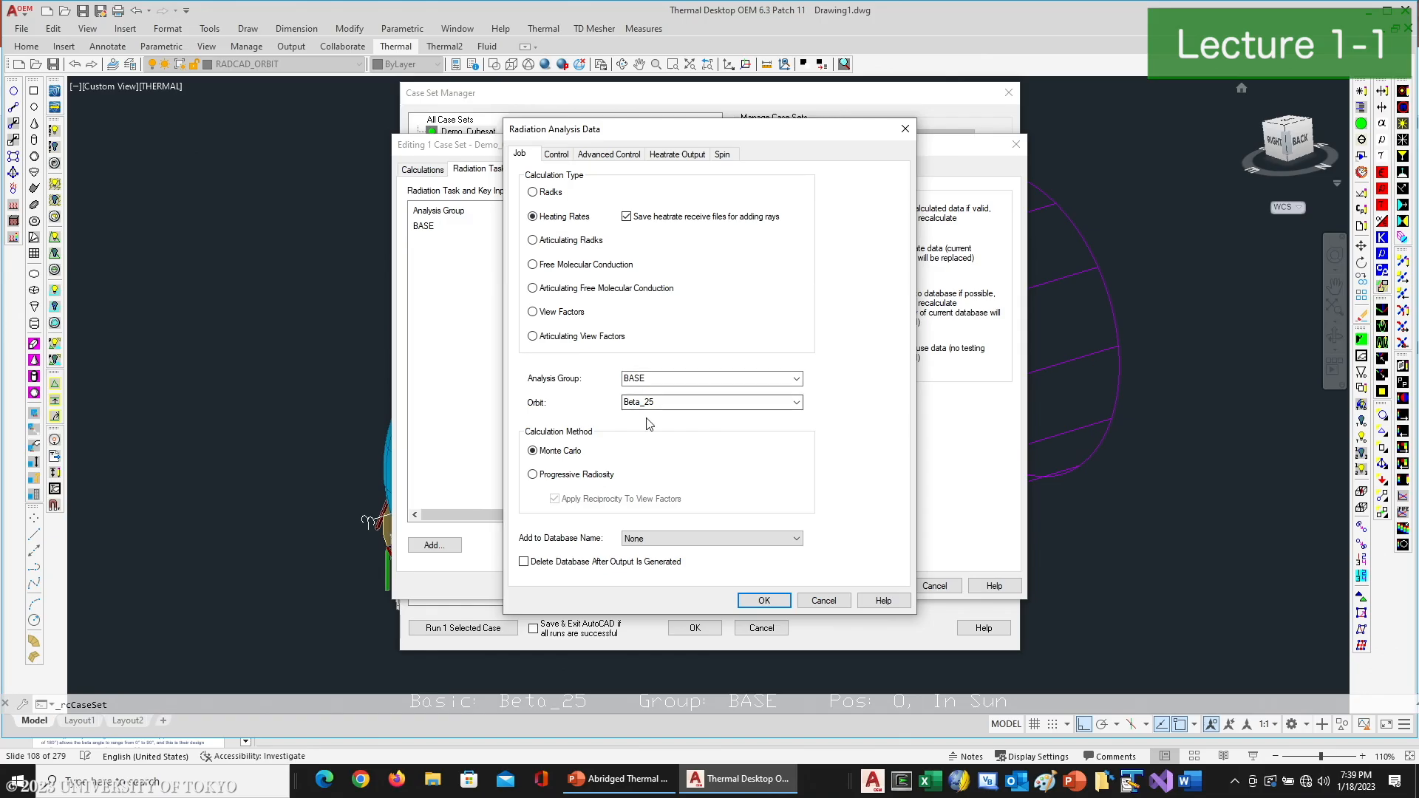
pyautogui.click(565, 155)
pyautogui.click(670, 205)
pyautogui.write('25000')
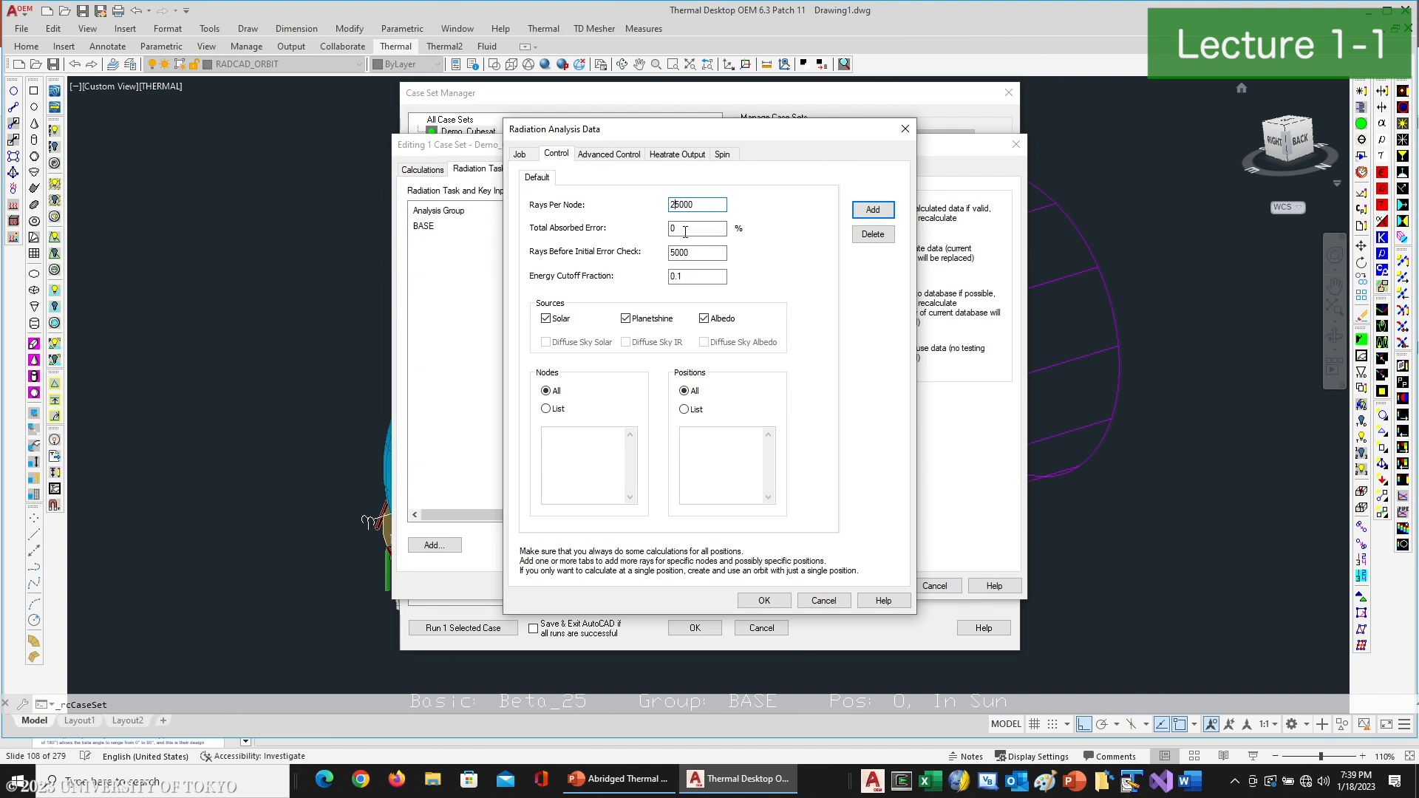
pyautogui.doubleClick(685, 231)
pyautogui.write('1')
pyautogui.click(674, 278)
# - Set the heat rate output filename to Cubesat.hr
pyautogui.click(673, 156)
pyautogui.moveTo(668, 204); pyautogui.dragTo(554, 196)
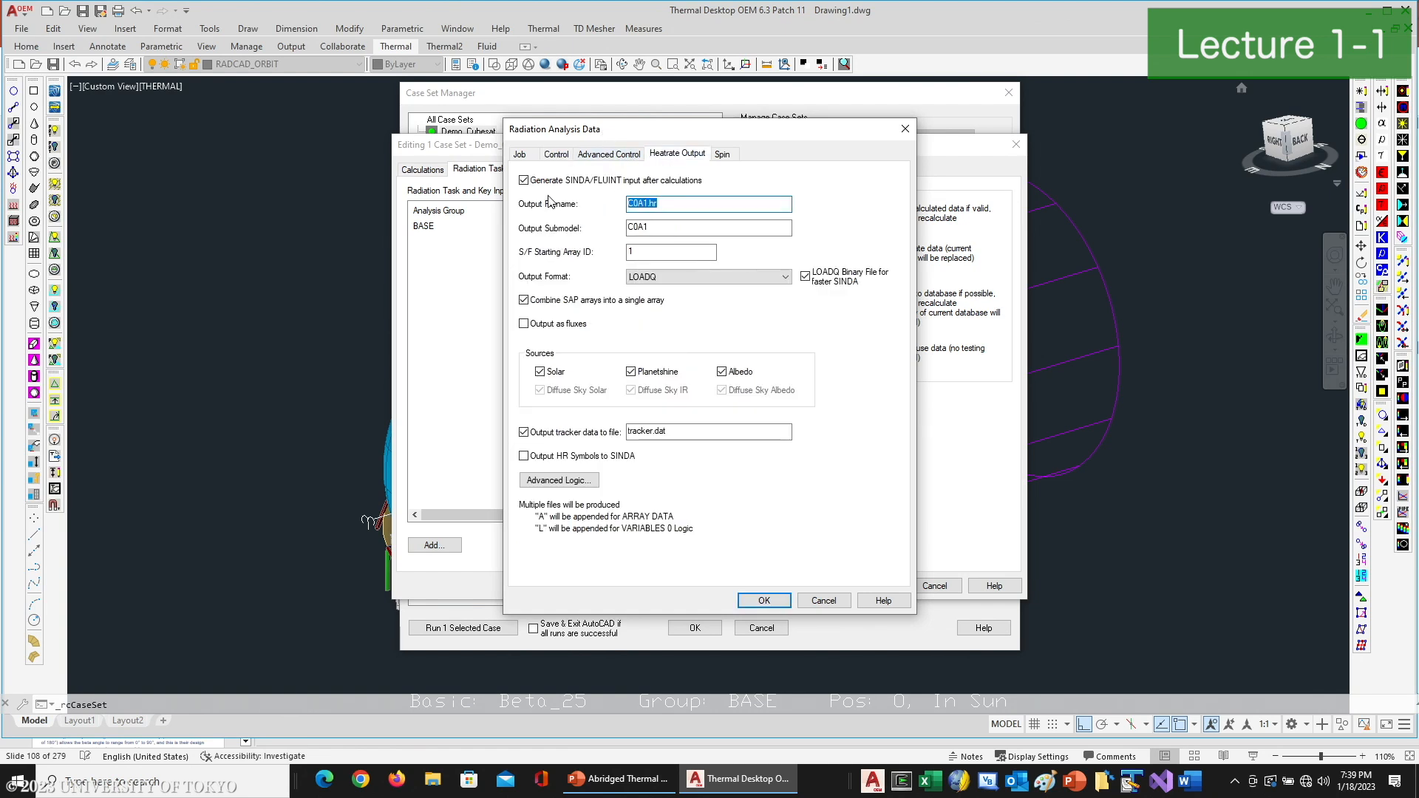
pyautogui.write('CU')
pyautogui.write('bs')
pyautogui.write('sat')
# - Replace the heat rate output submodel with a name beginning CUBESAT_ and accept the heating rates task
pyautogui.click(665, 230)
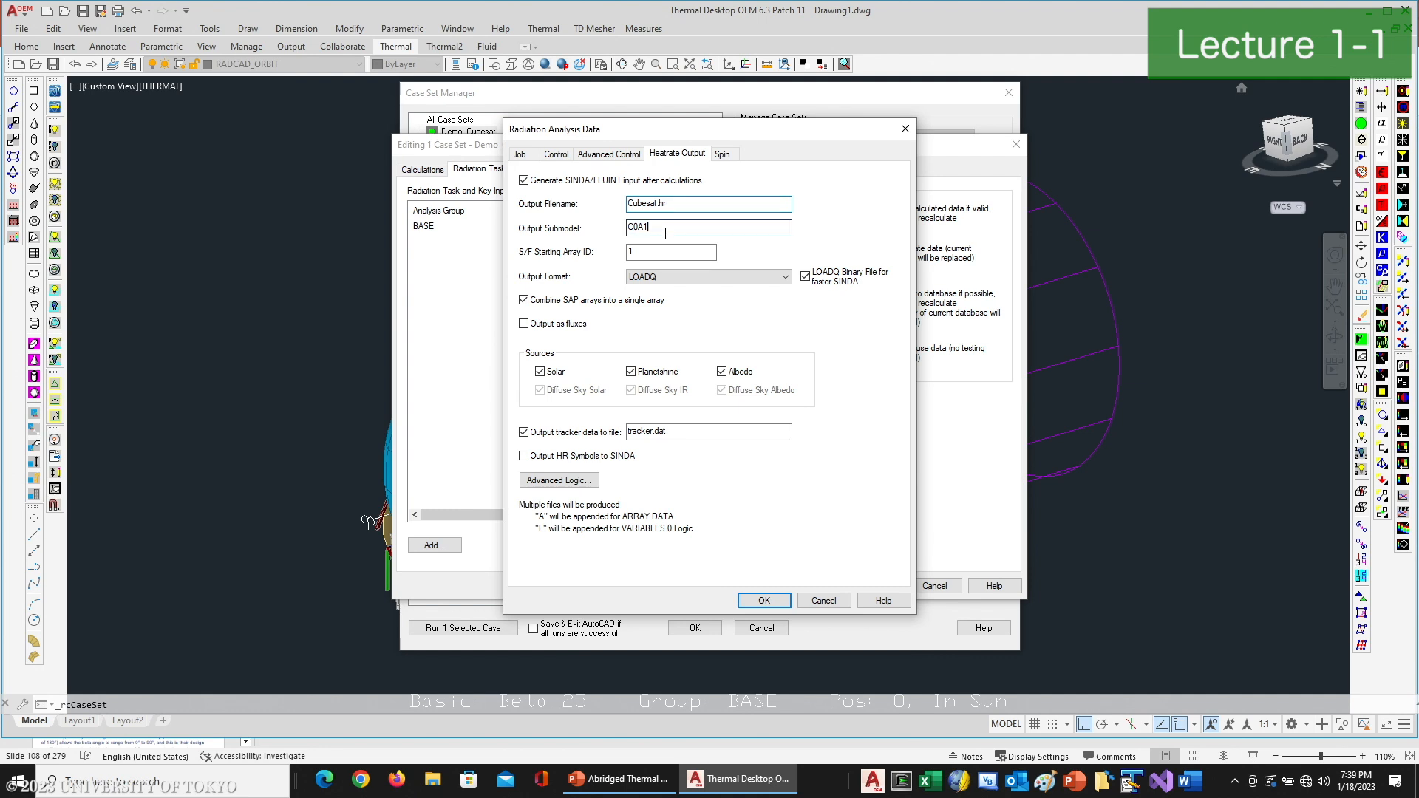
pyautogui.press('BackSpace')
pyautogui.press('BackSpace')
pyautogui.press('BackSpace')
pyautogui.press('BackSpace')
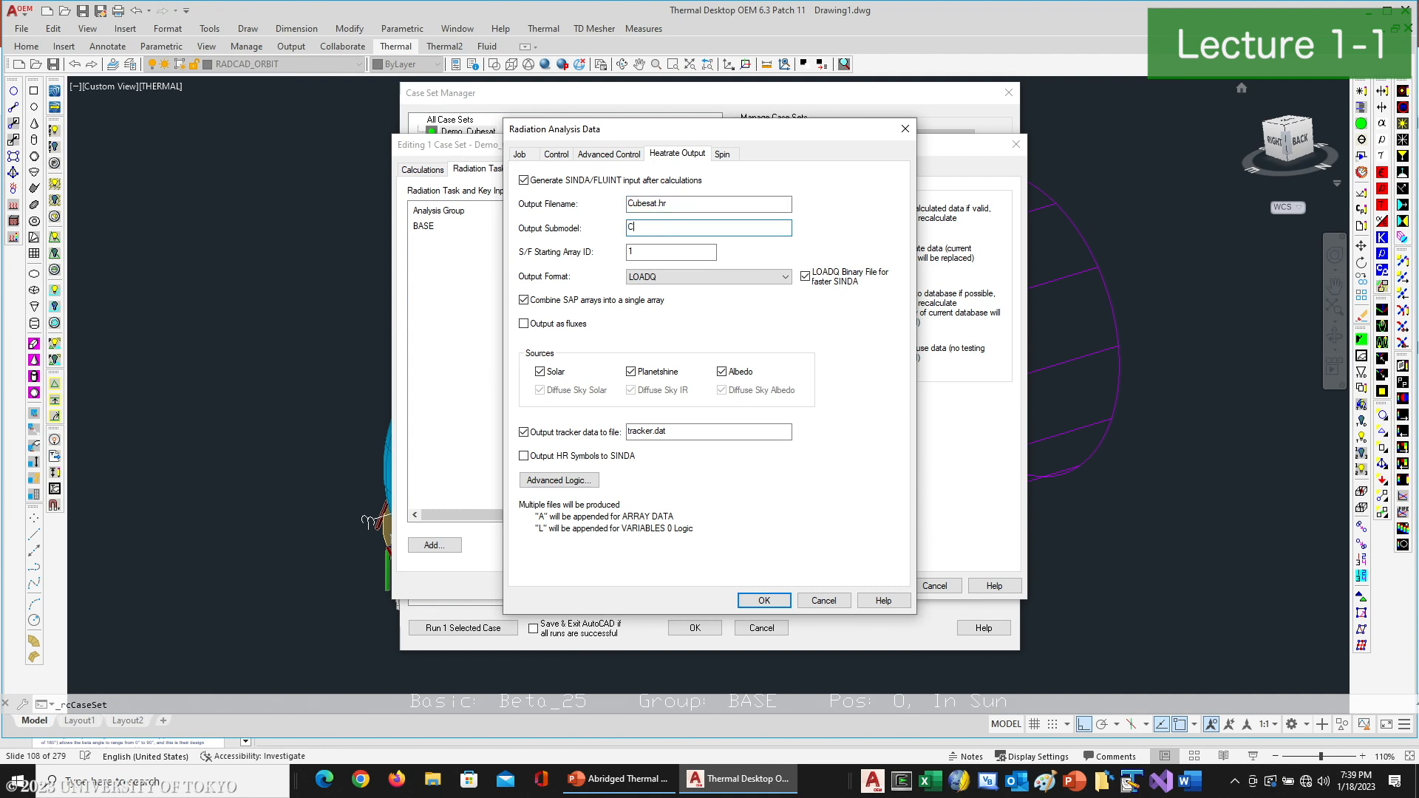
pyautogui.write('CUBESAT_')
pyautogui.click(766, 601)
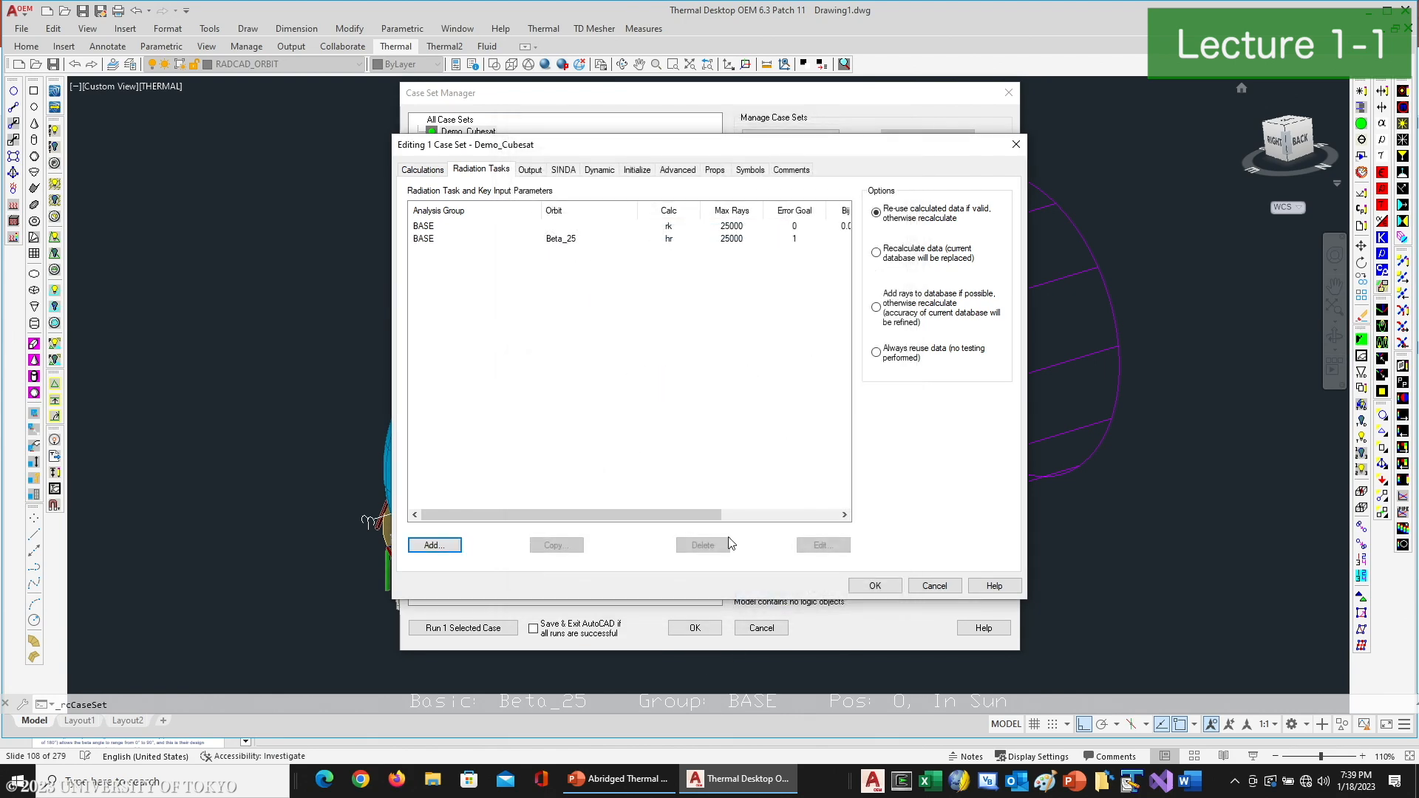
# - Accept the case set, run Demo_Cubesat, and cancel the job in order to investigate the duplicate node IDs
pyautogui.click(876, 586)
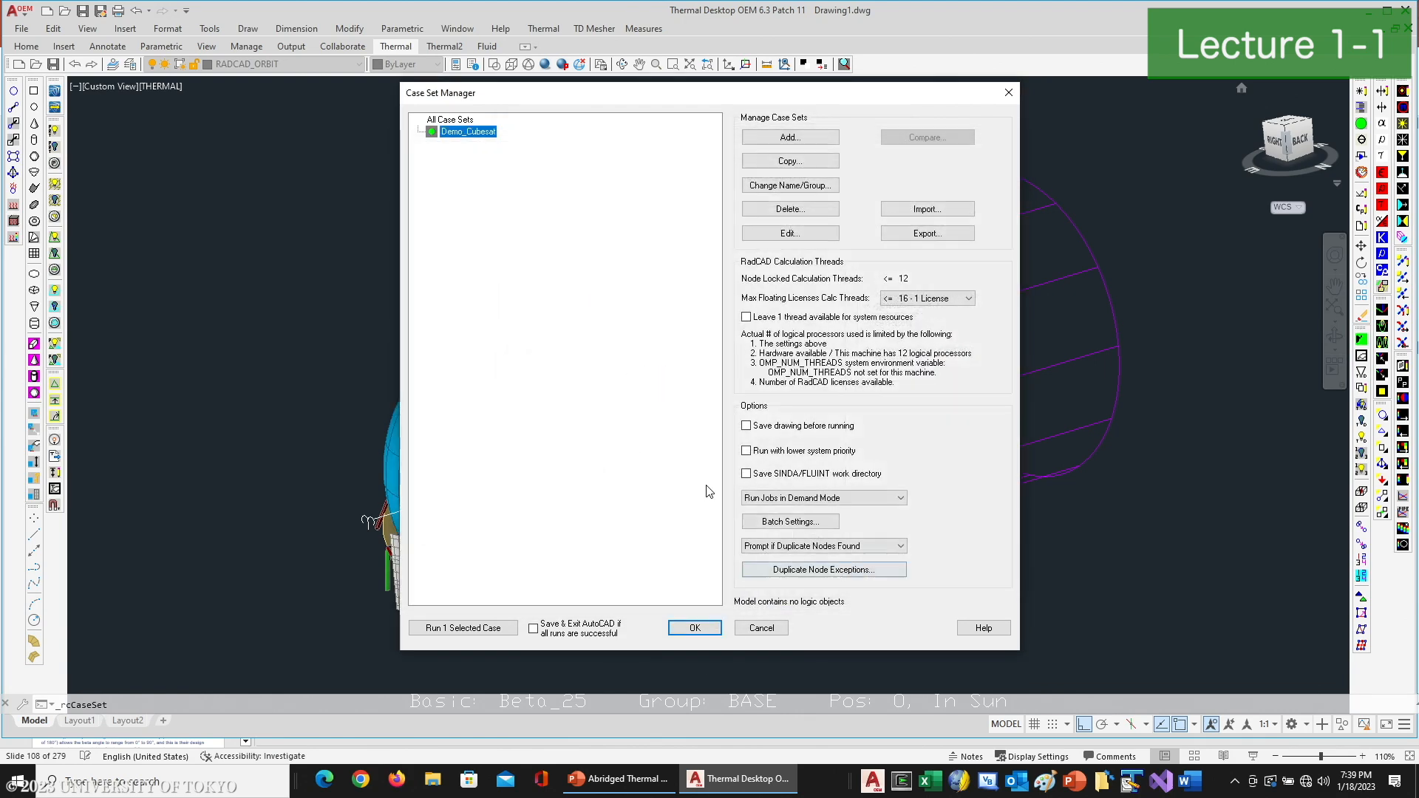
pyautogui.click(470, 629)
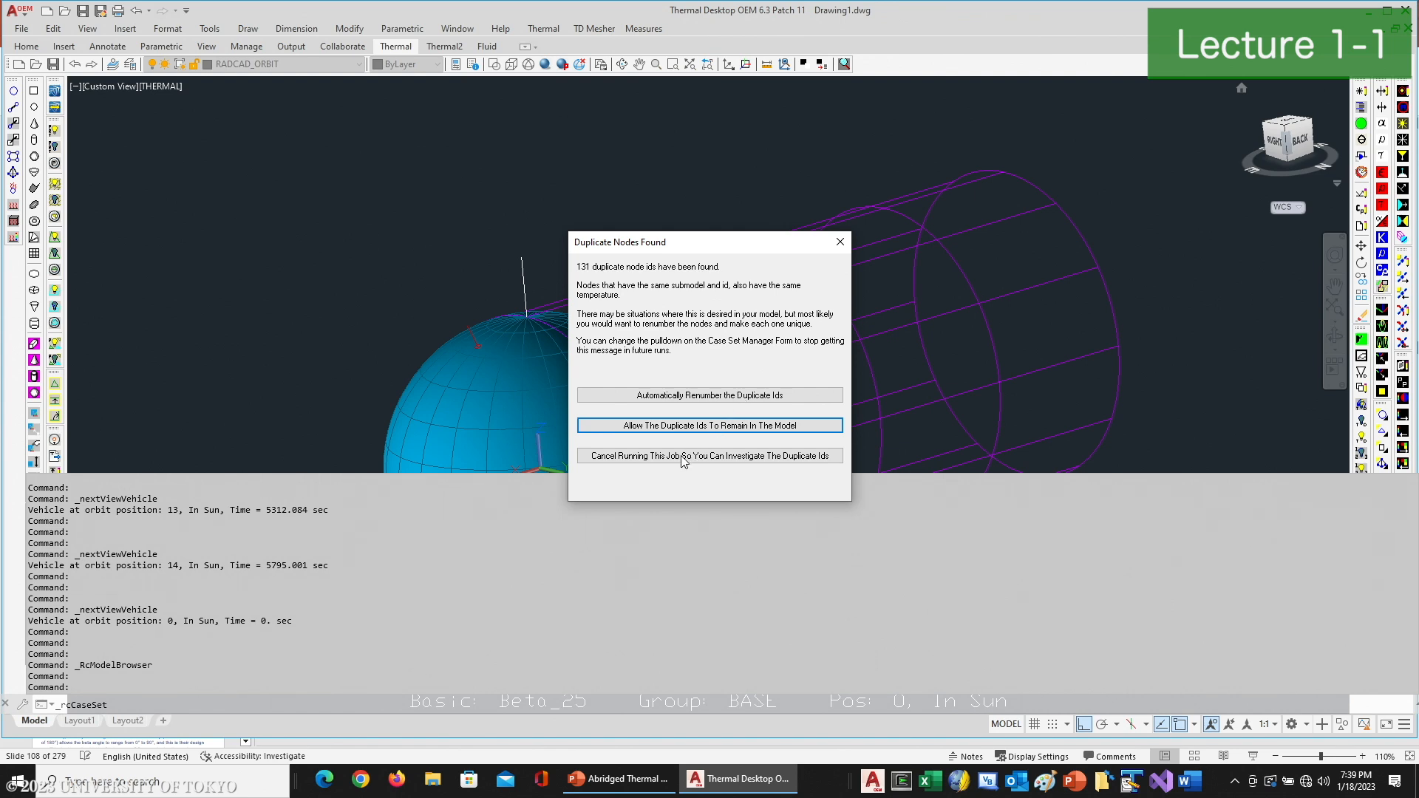
pyautogui.click(761, 453)
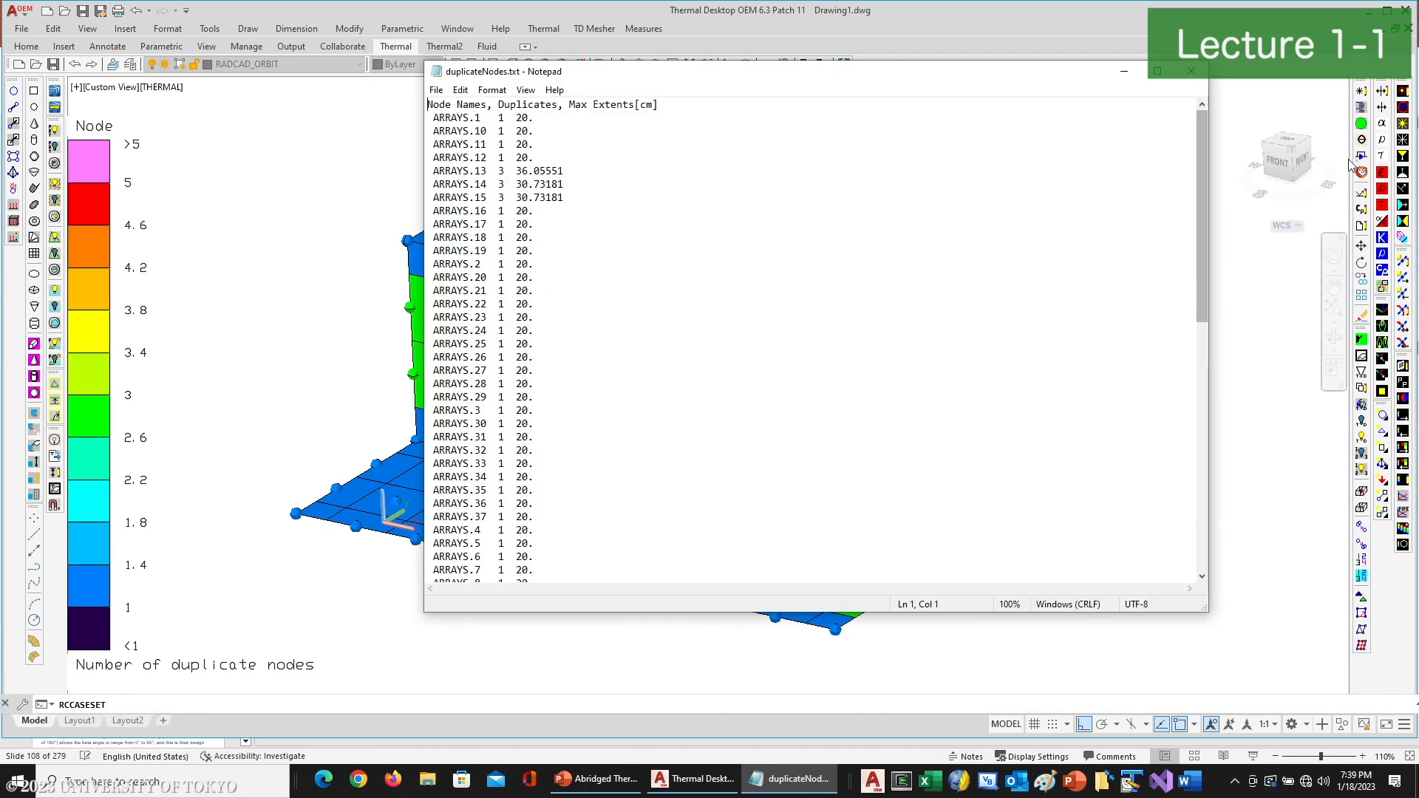
# - Look through the duplicateNodes.txt list, close it, and return from the duplicate node plot to the model
pyautogui.scroll(-8, 538, 396)
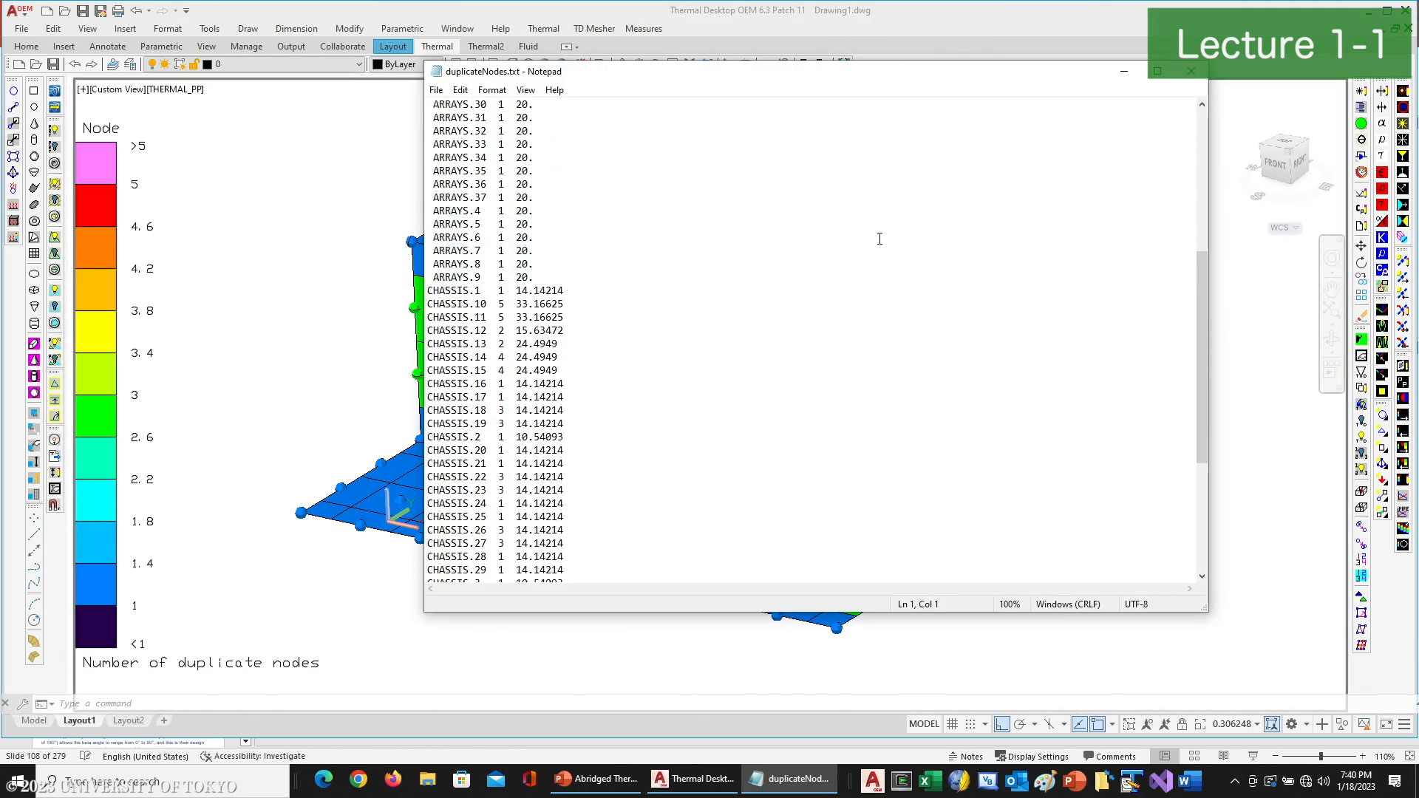
pyautogui.click(1191, 71)
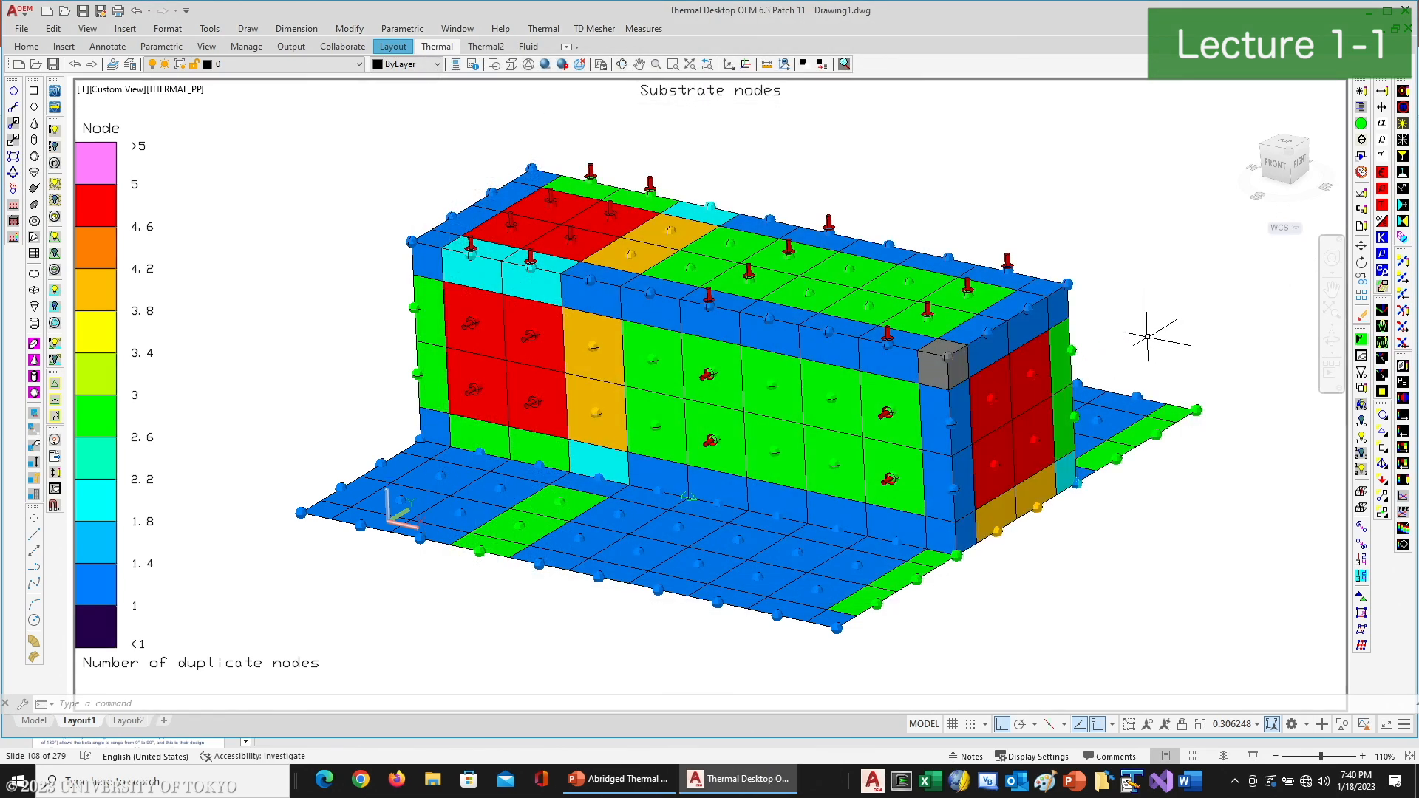
pyautogui.click(1361, 341)
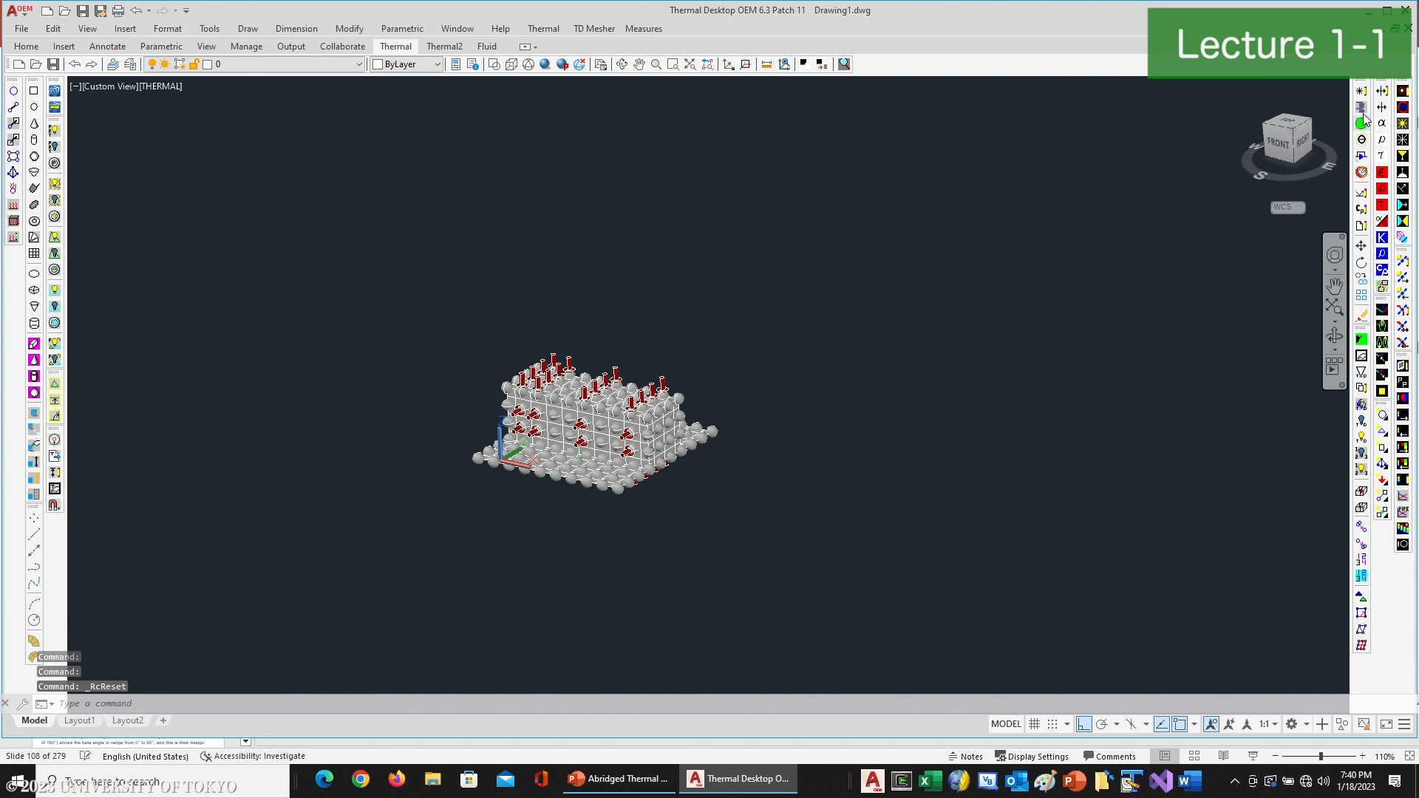
# - Number the front solar array panel's nodes from a start ID of 1001 instead of the list
pyautogui.scroll(5, 623, 484)
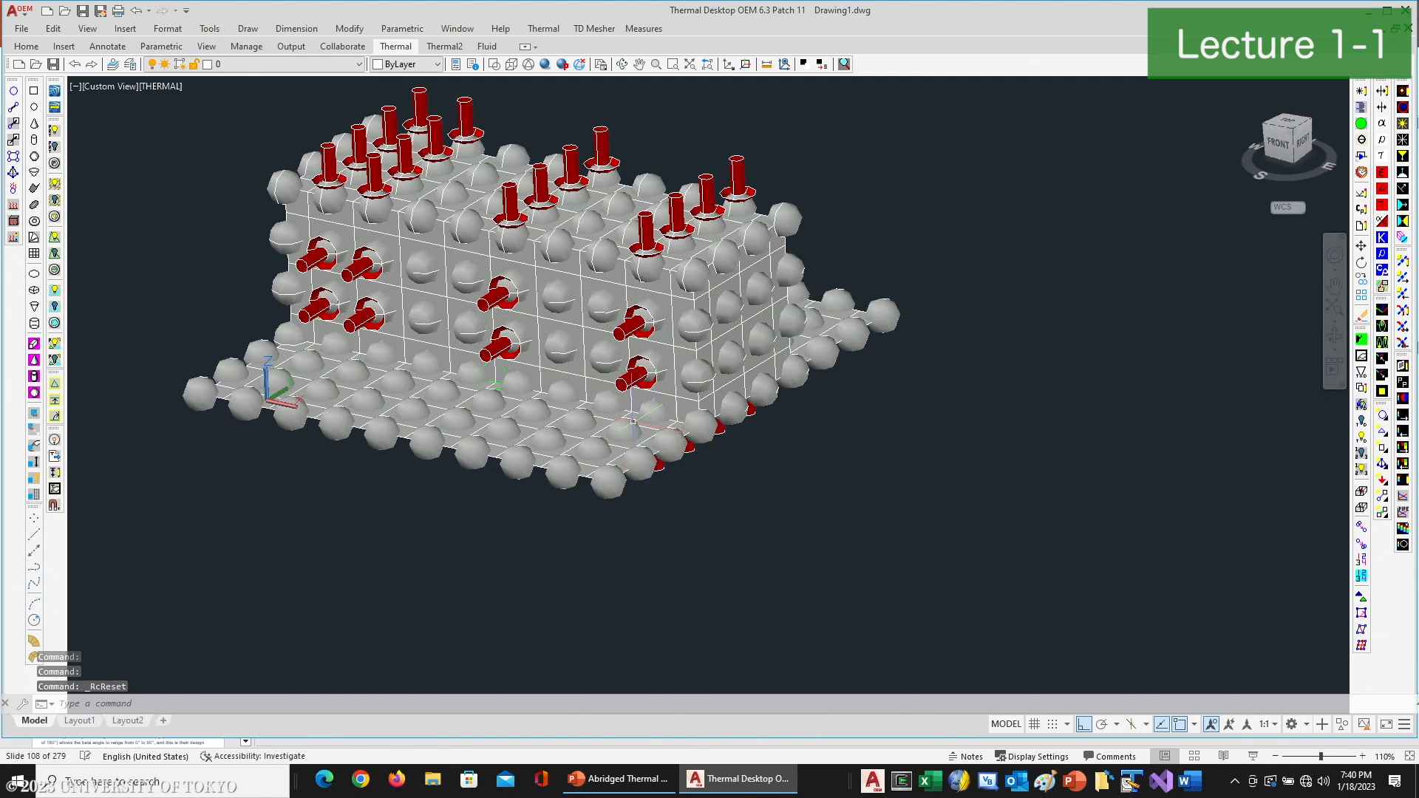
pyautogui.click(623, 428)
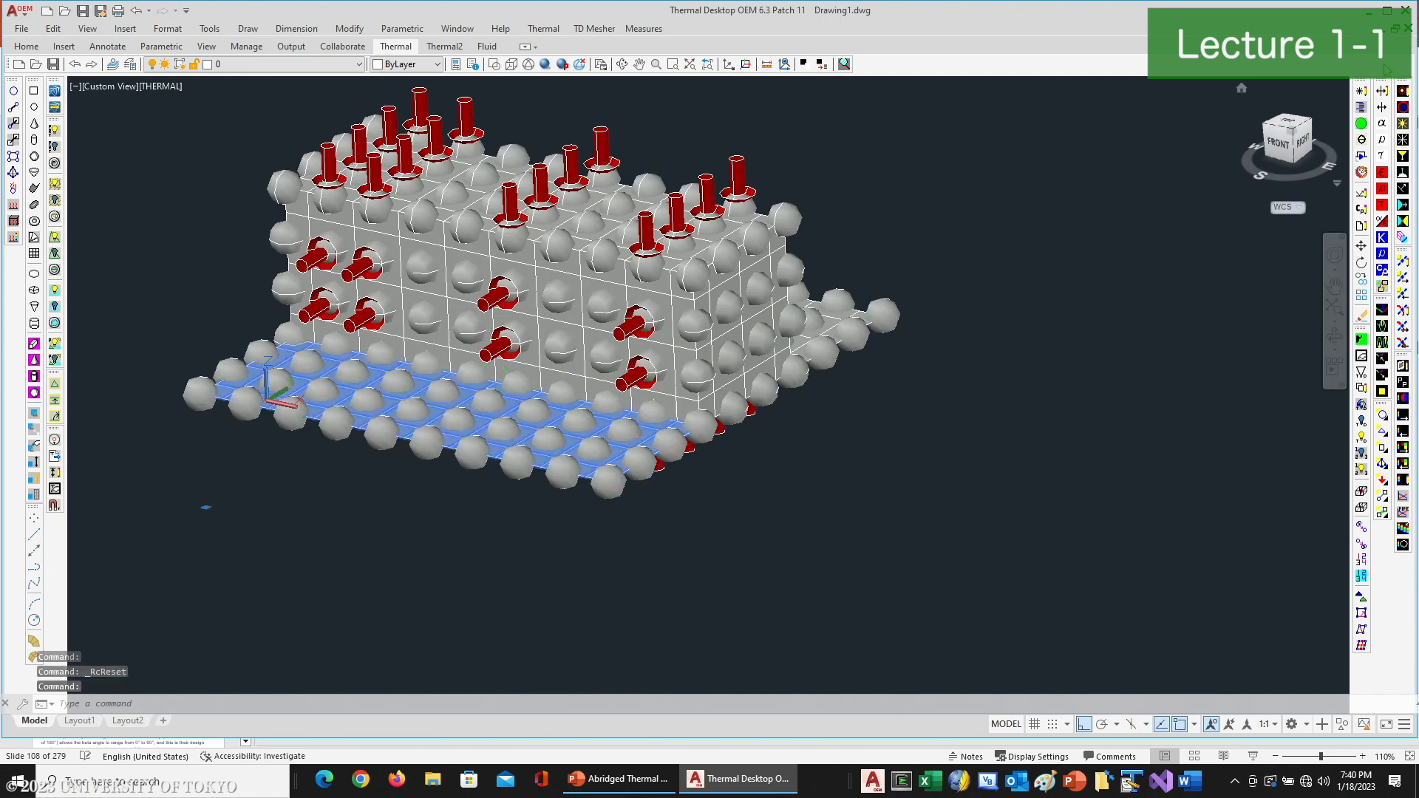
pyautogui.click(1362, 91)
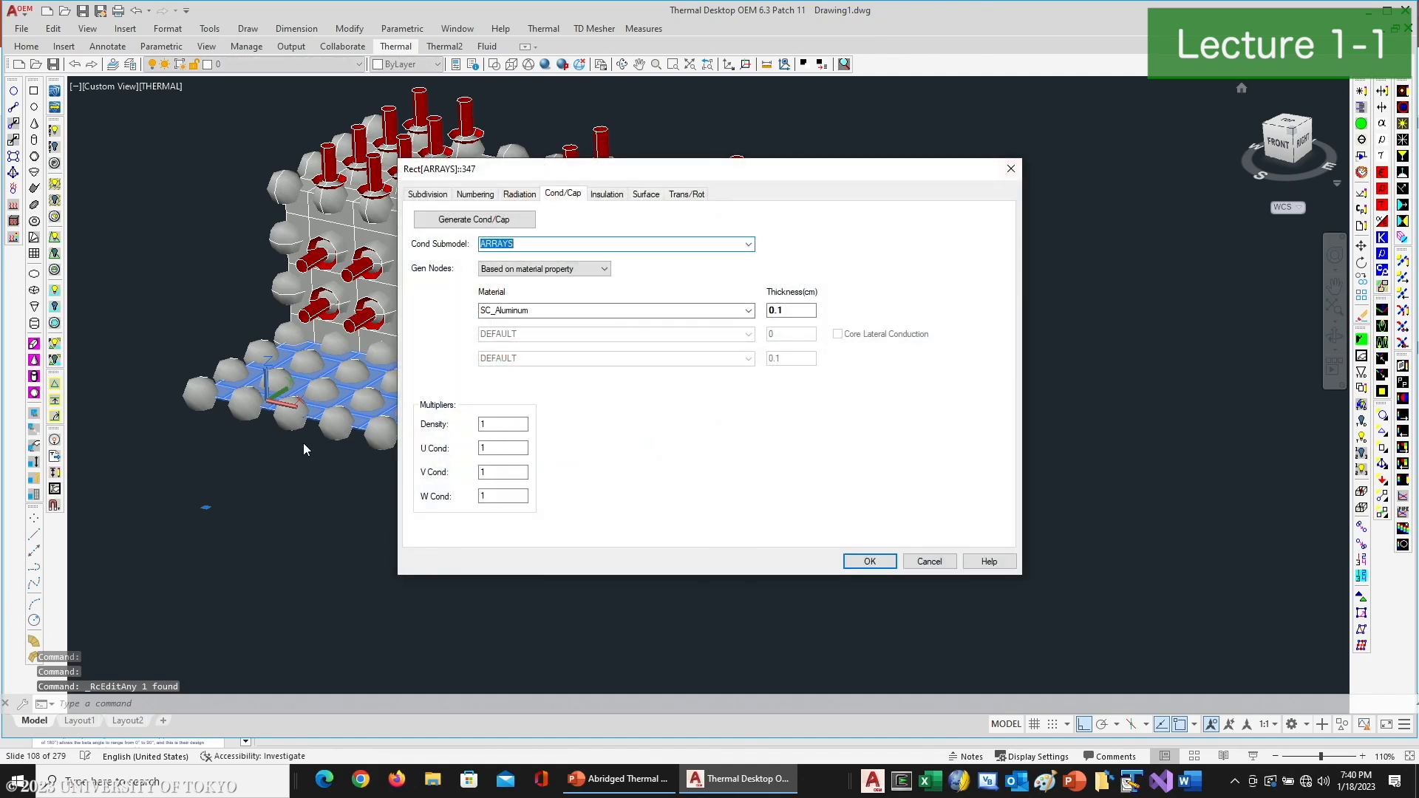
pyautogui.click(473, 194)
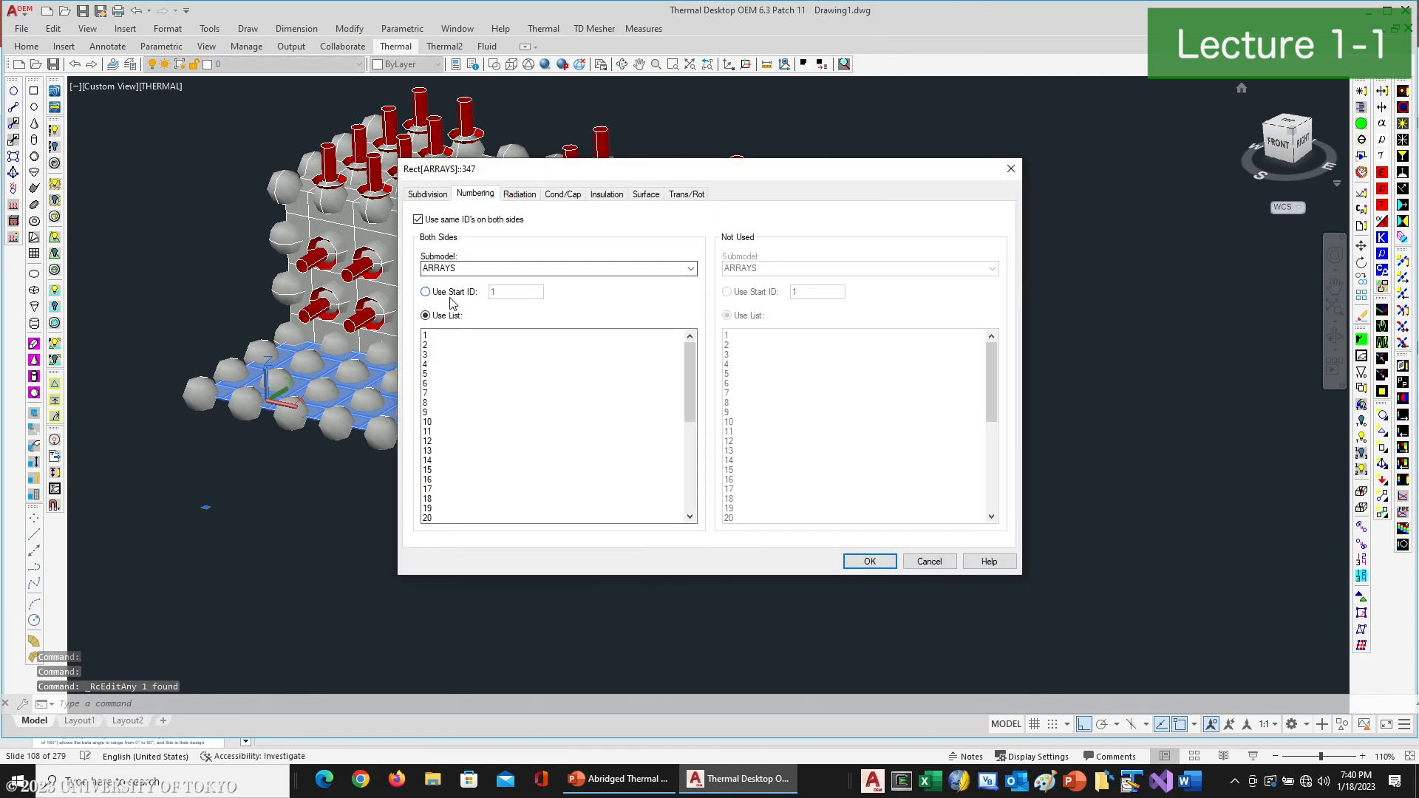
pyautogui.click(452, 292)
pyautogui.write('100')
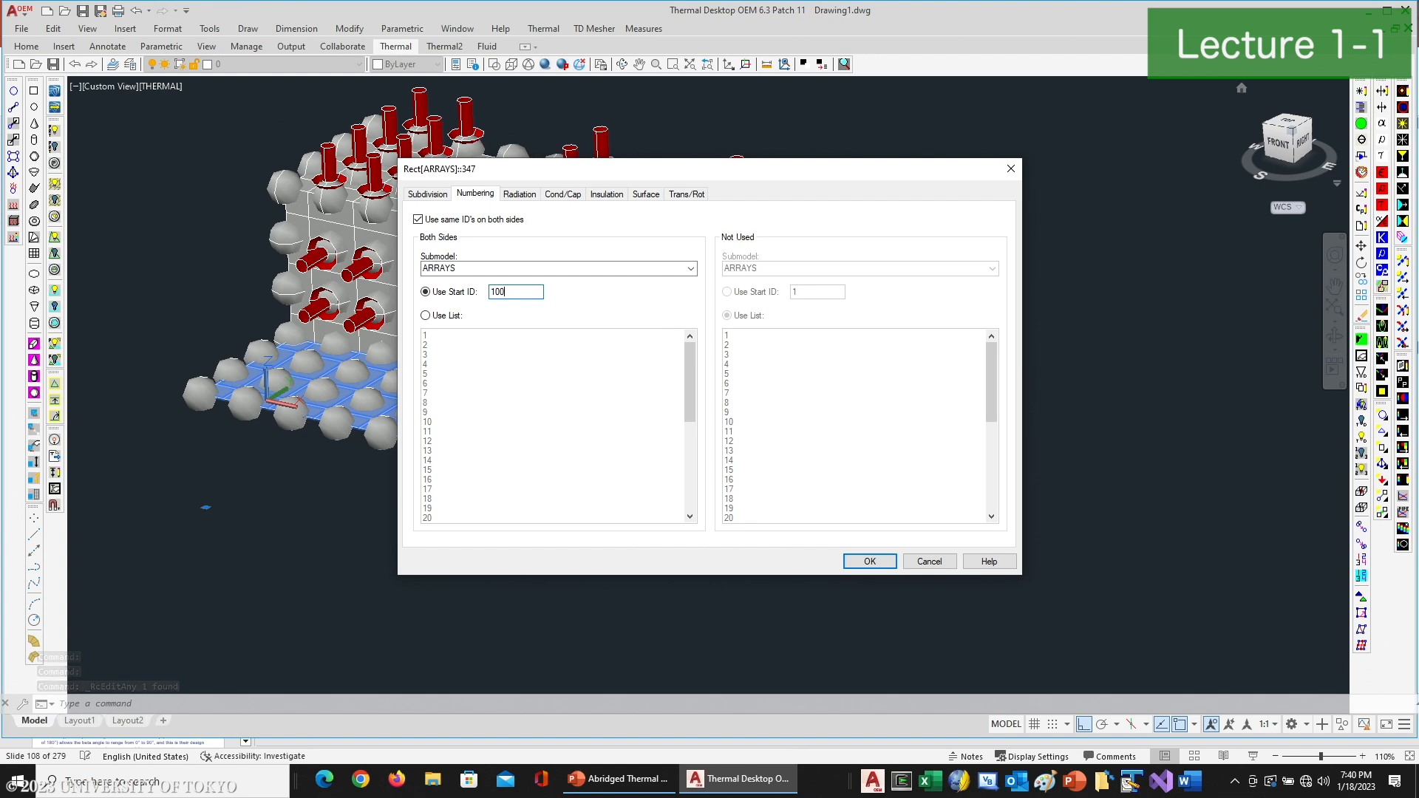
pyautogui.click(870, 562)
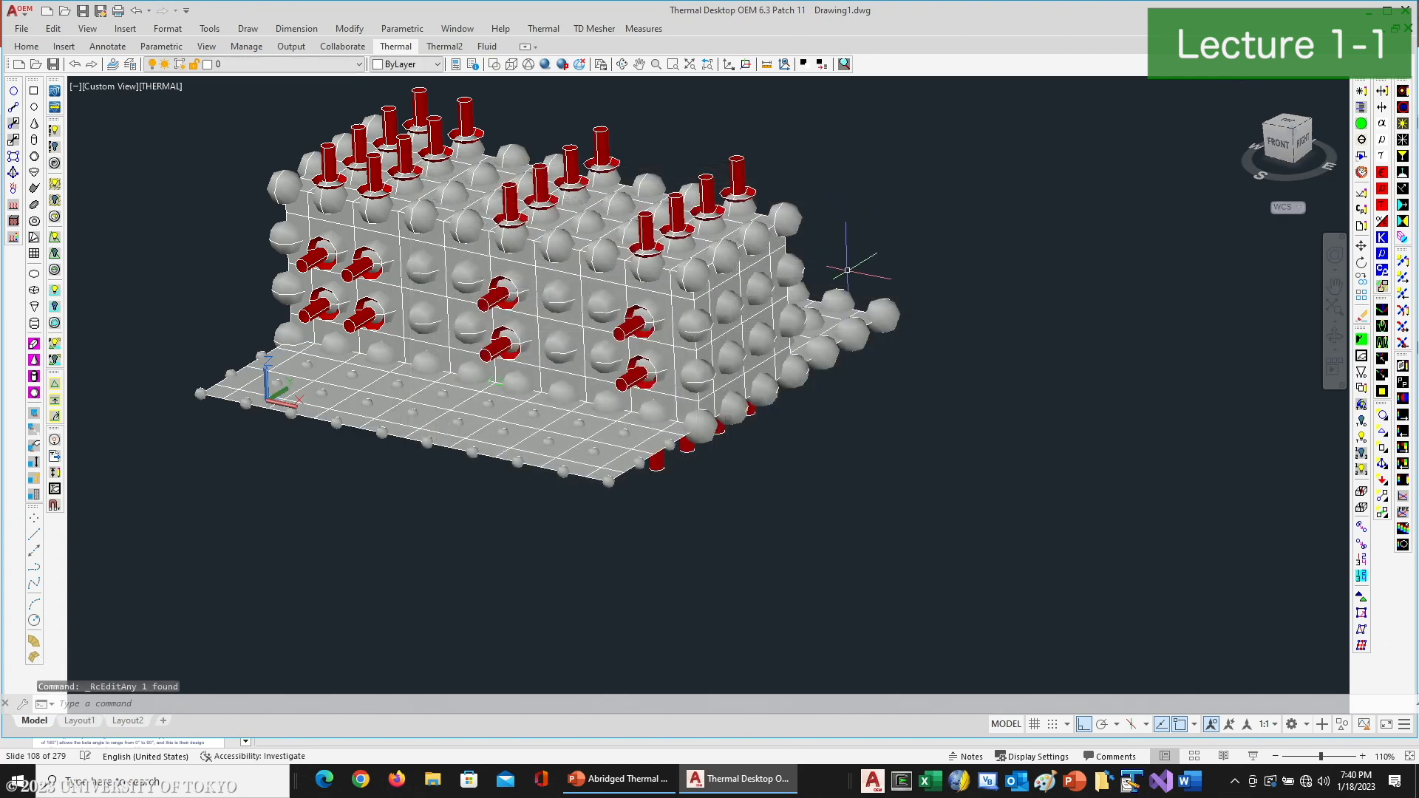
# - Number the rear solar array panel's nodes from a start ID of 2001 and accept the edit
pyautogui.scroll(5, 850, 296)
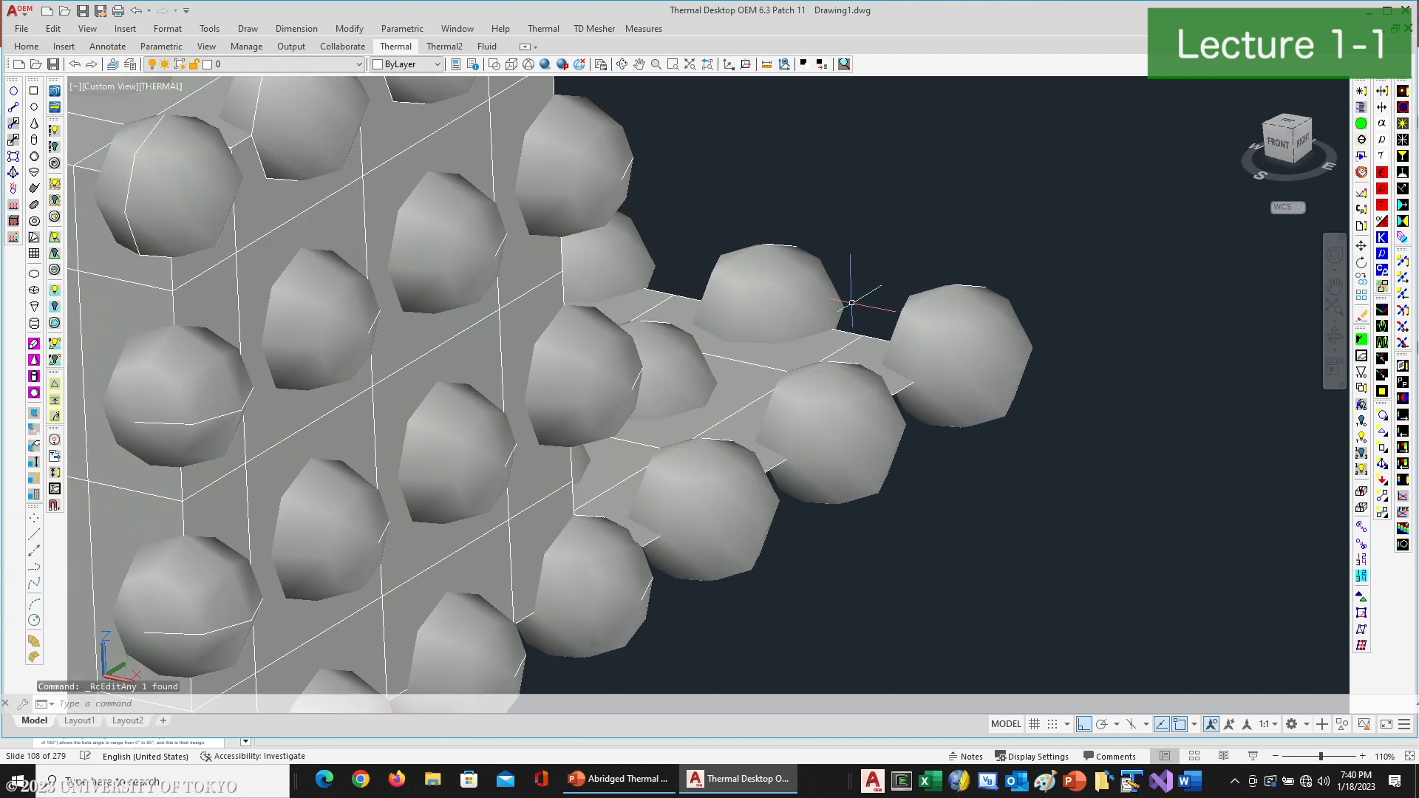
pyautogui.click(1371, 95)
pyautogui.click(436, 295)
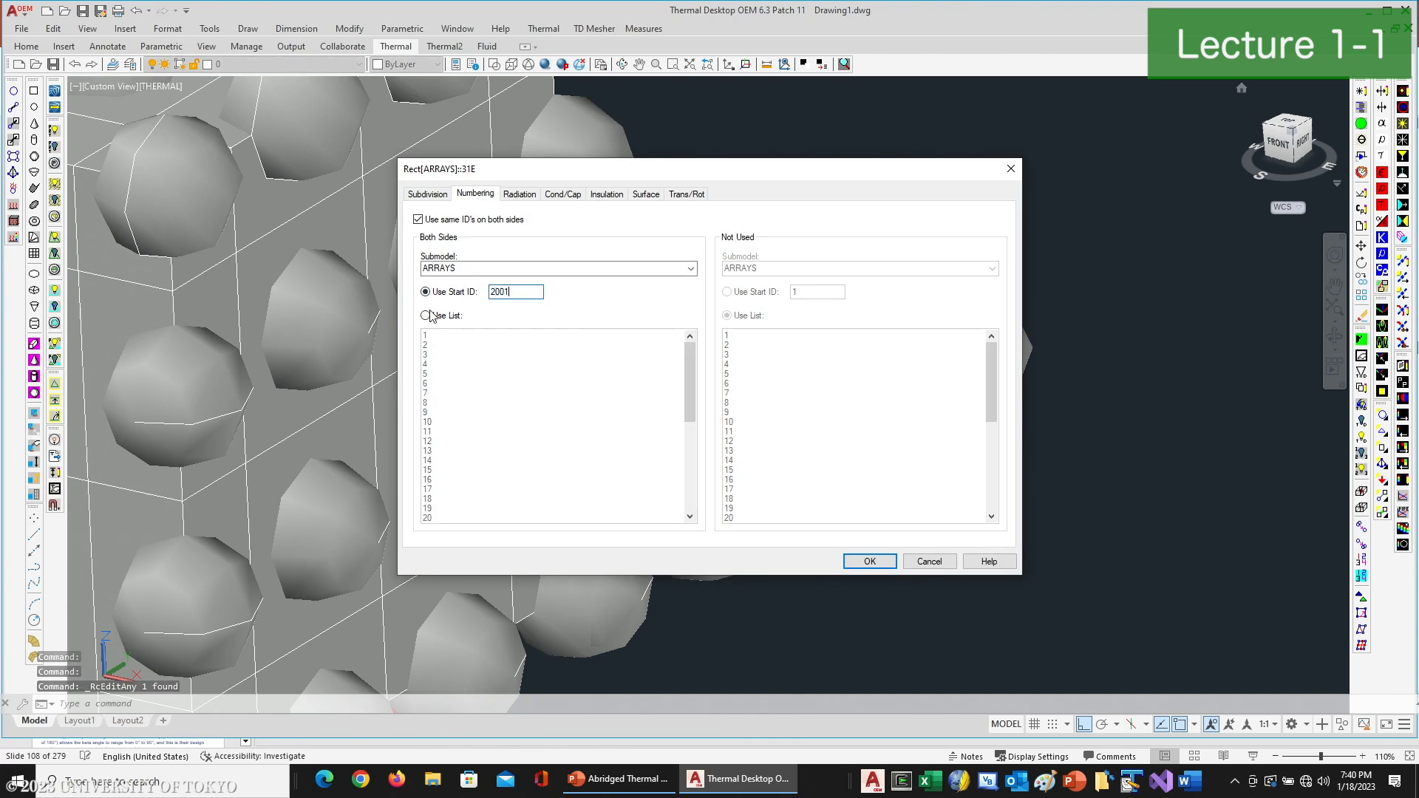
pyautogui.click(870, 562)
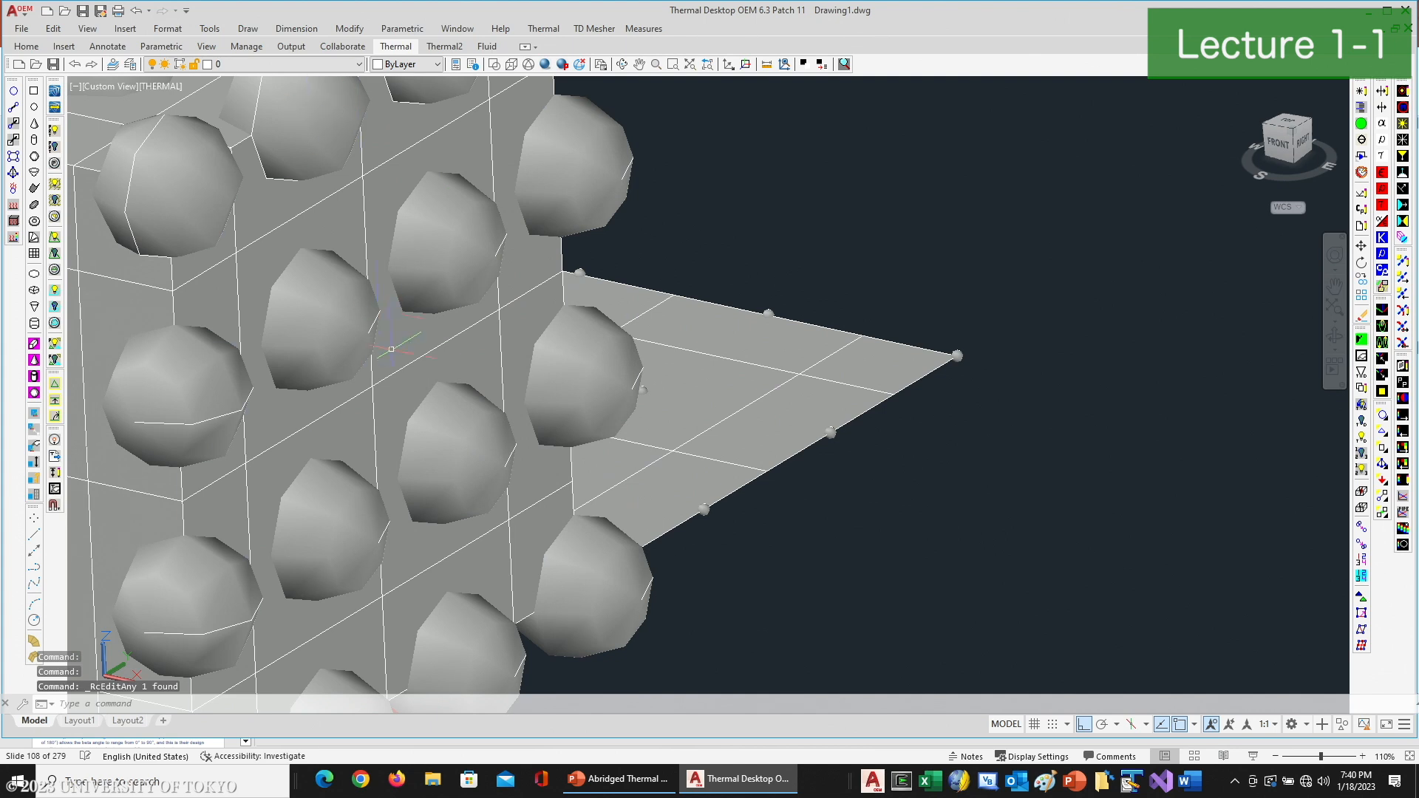
# - Open the model browser, list the model by submodel node tree, and display only the CHASSIS submodel
pyautogui.scroll(-4, 393, 351)
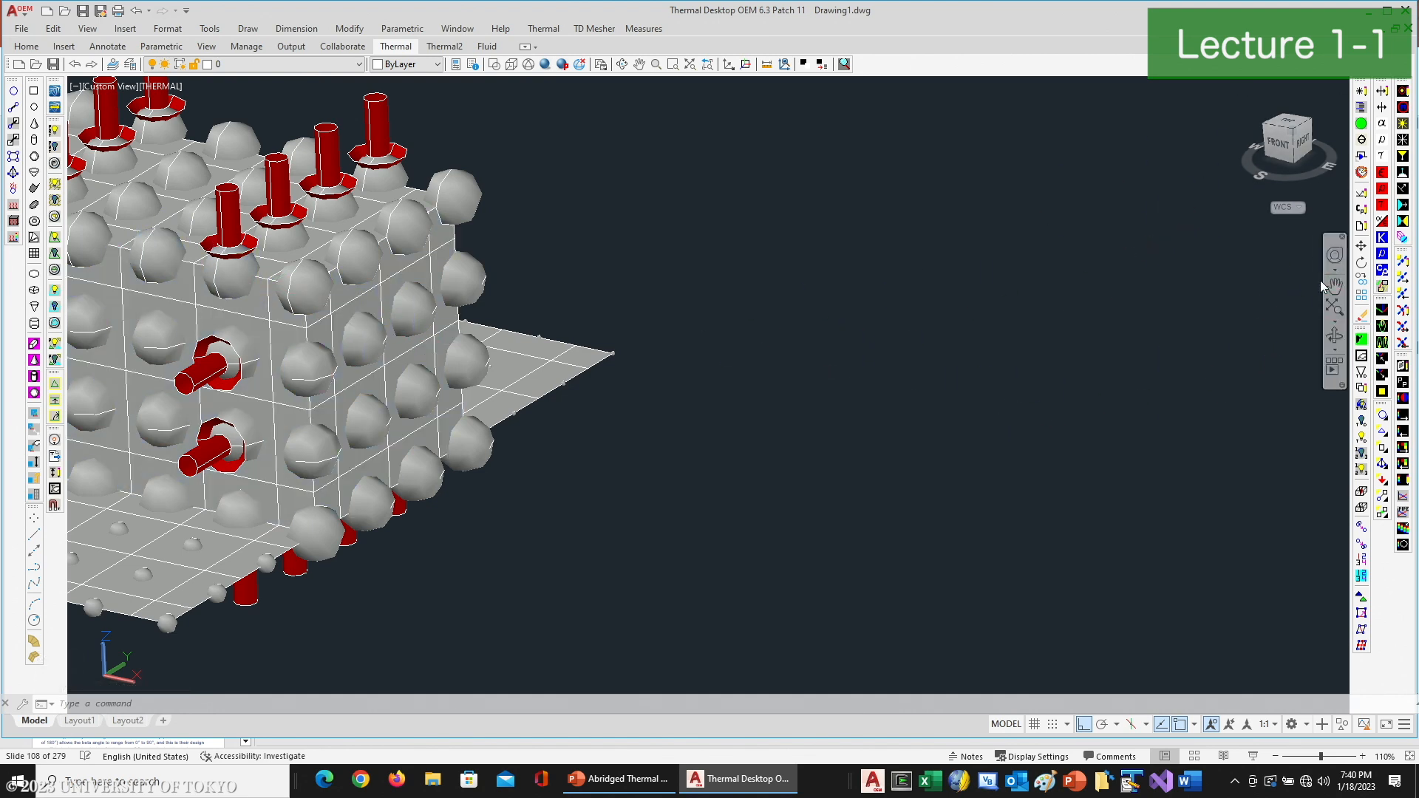
pyautogui.click(1361, 108)
pyautogui.click(60, 68)
pyautogui.click(97, 97)
pyautogui.click(97, 143)
pyautogui.click(115, 96)
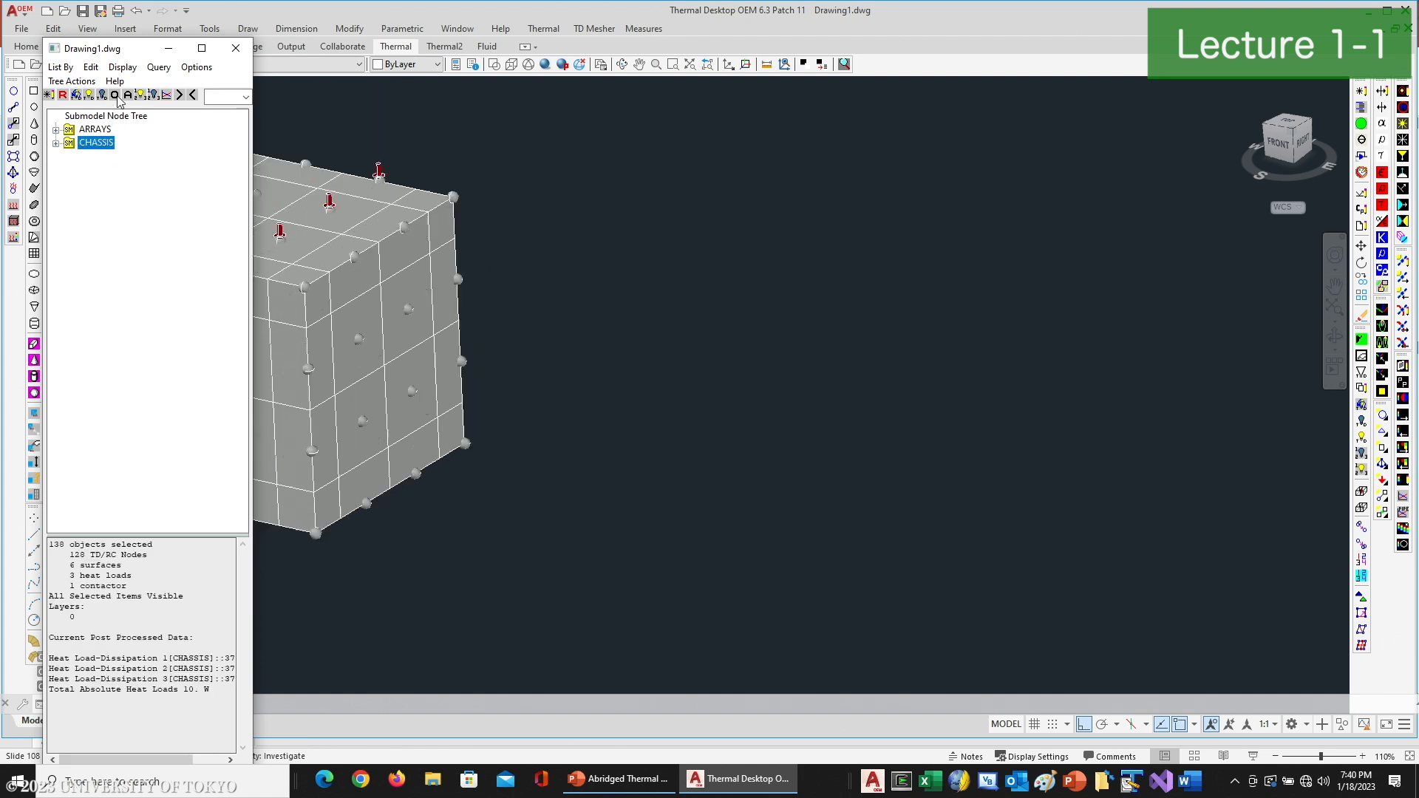
# - Resequence the node IDs of the whole chassis in submodel CHASSIS, starting at 1001 with an increment of 1
pyautogui.moveTo(587, 370); pyautogui.dragTo(1229, 464, button='middle')
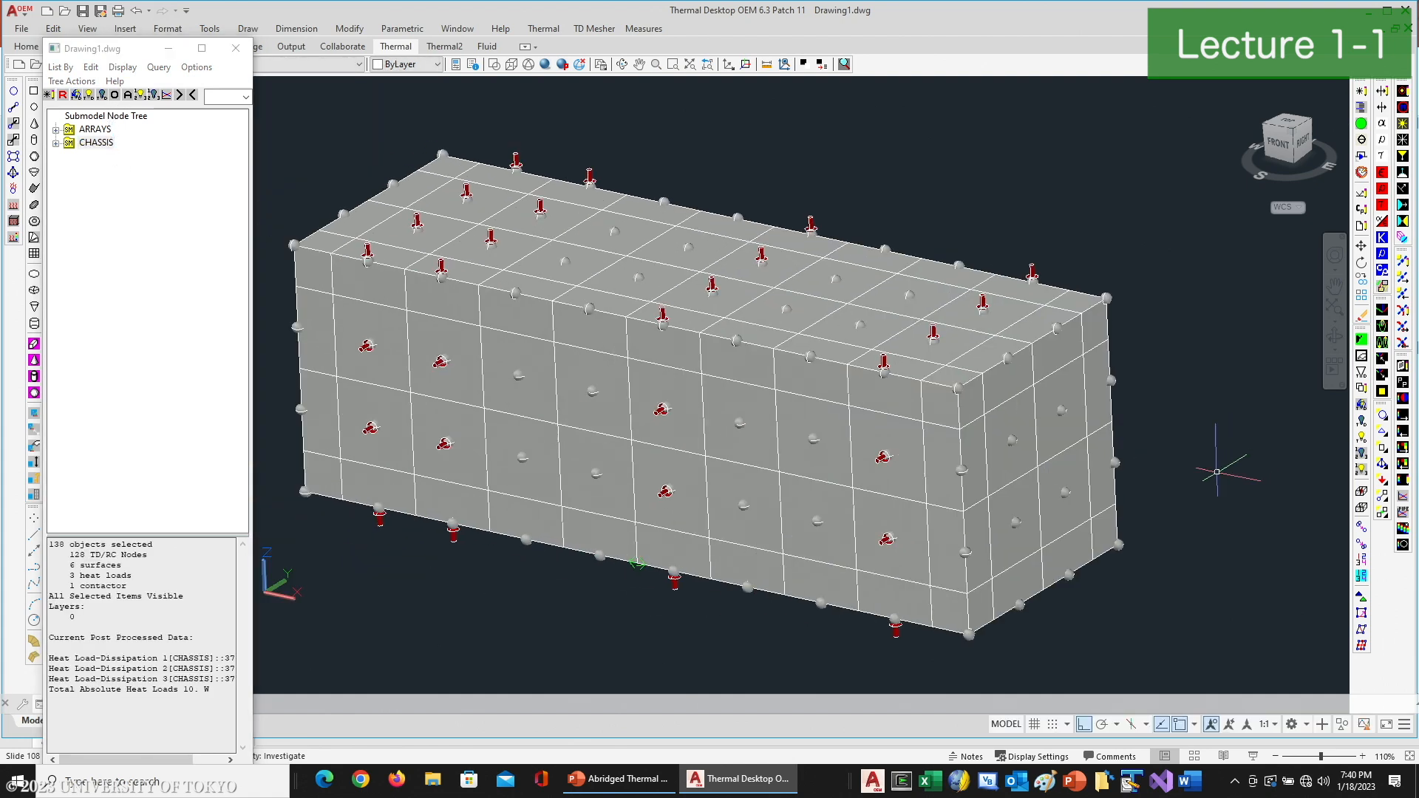
pyautogui.scroll(-2, 1210, 471)
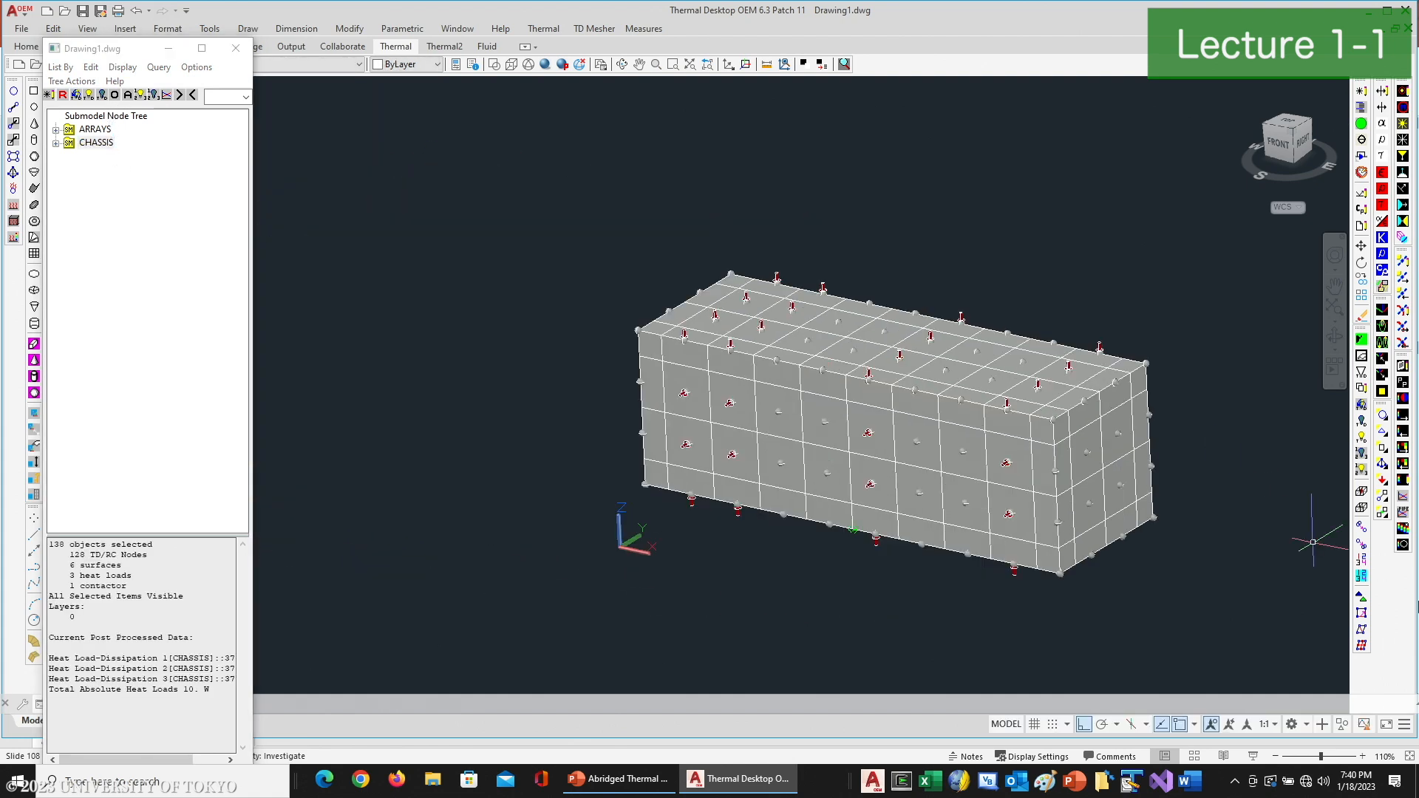
pyautogui.click(1362, 561)
pyautogui.click(519, 191)
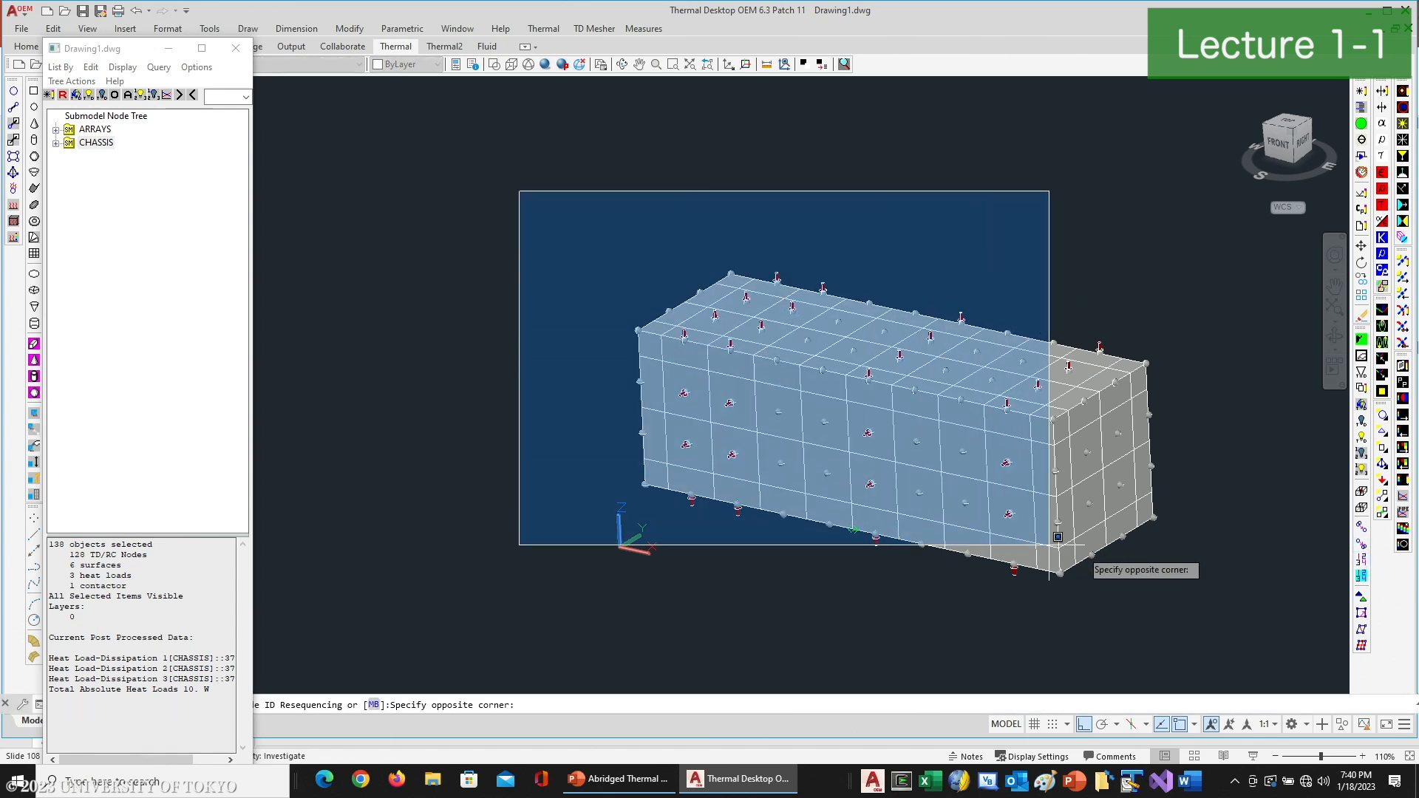
pyautogui.click(1191, 605)
pyautogui.press('Return')
pyautogui.click(647, 353)
pyautogui.moveTo(646, 353); pyautogui.dragTo(582, 359)
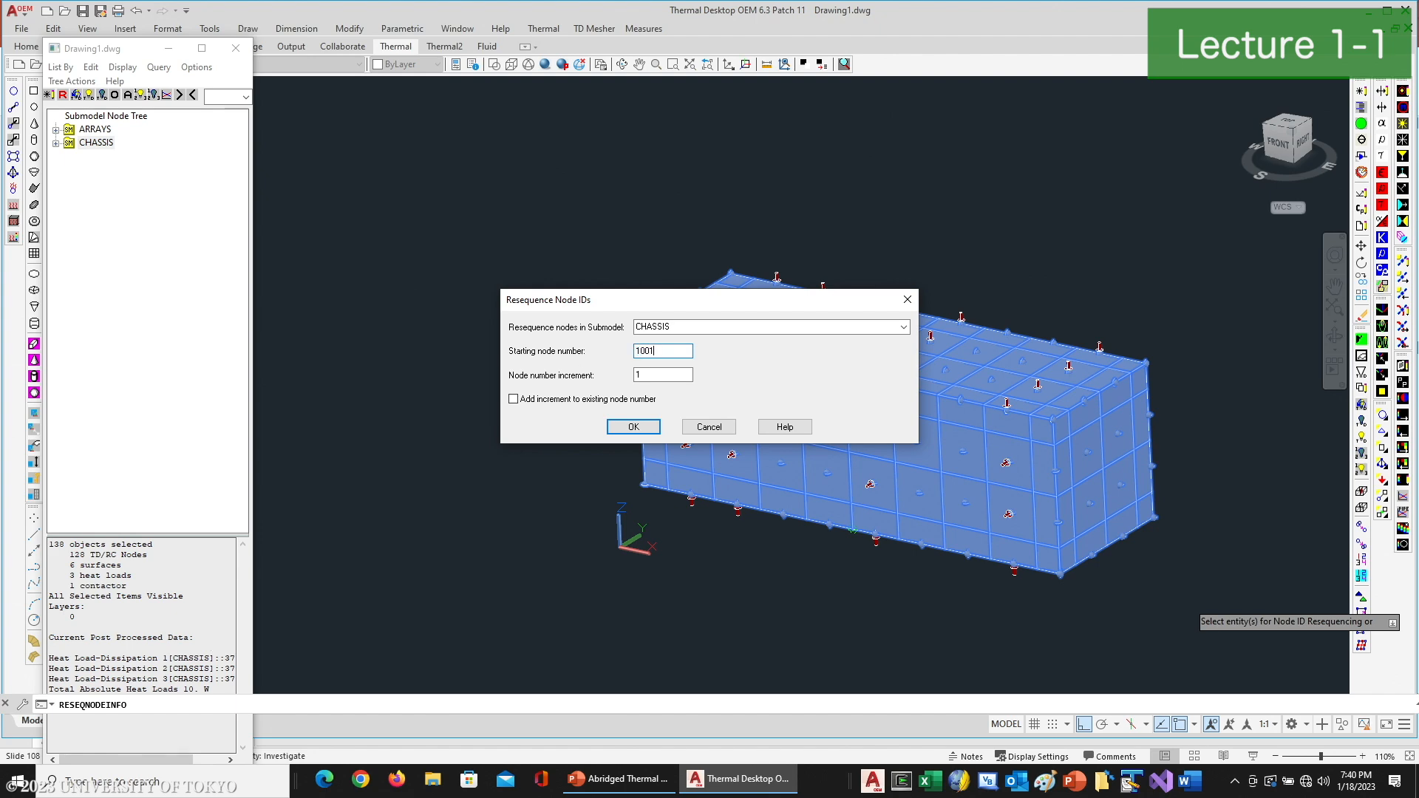
pyautogui.click(634, 427)
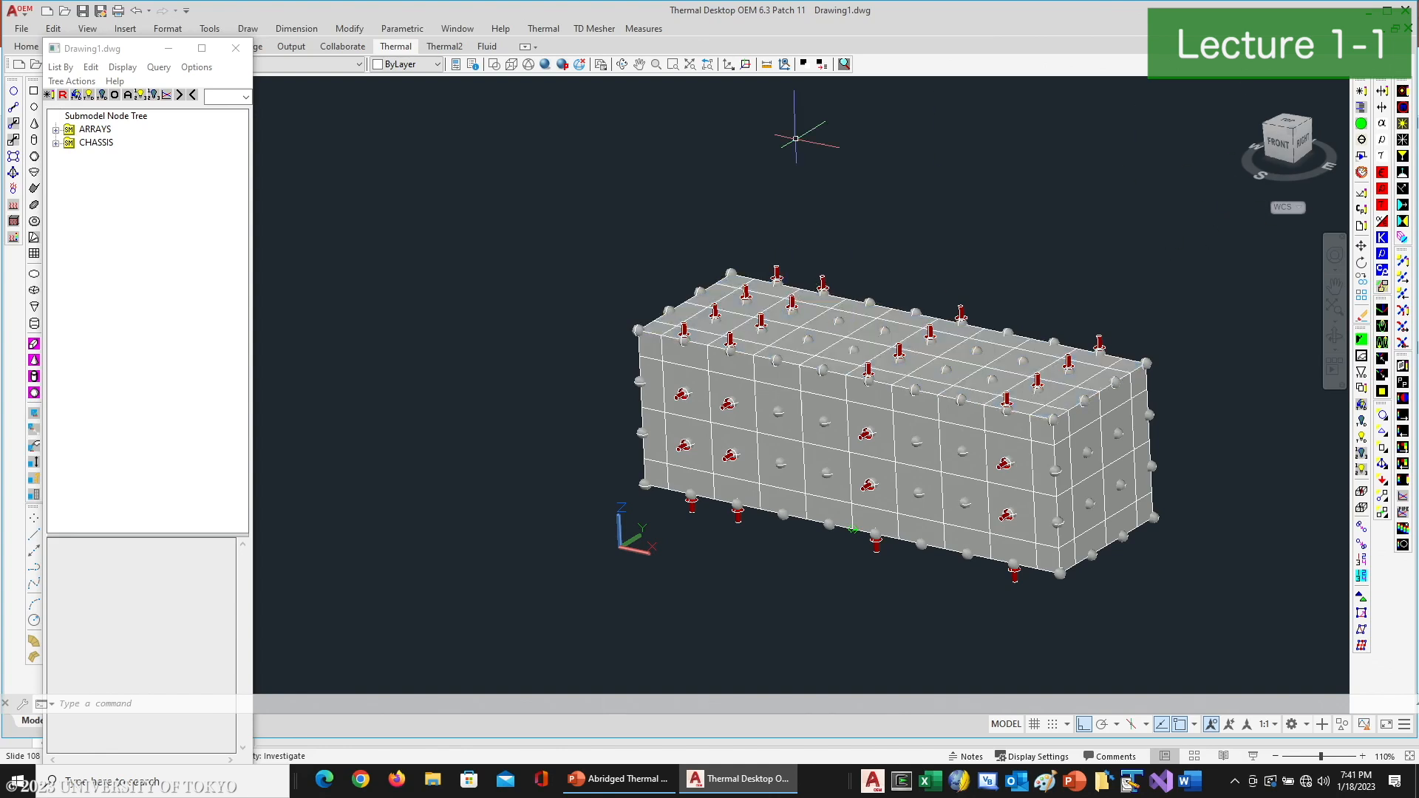
# - Check the node IDs listed under the ARRAYS and CHASSIS submodels, and close the model browser
pyautogui.click(57, 130)
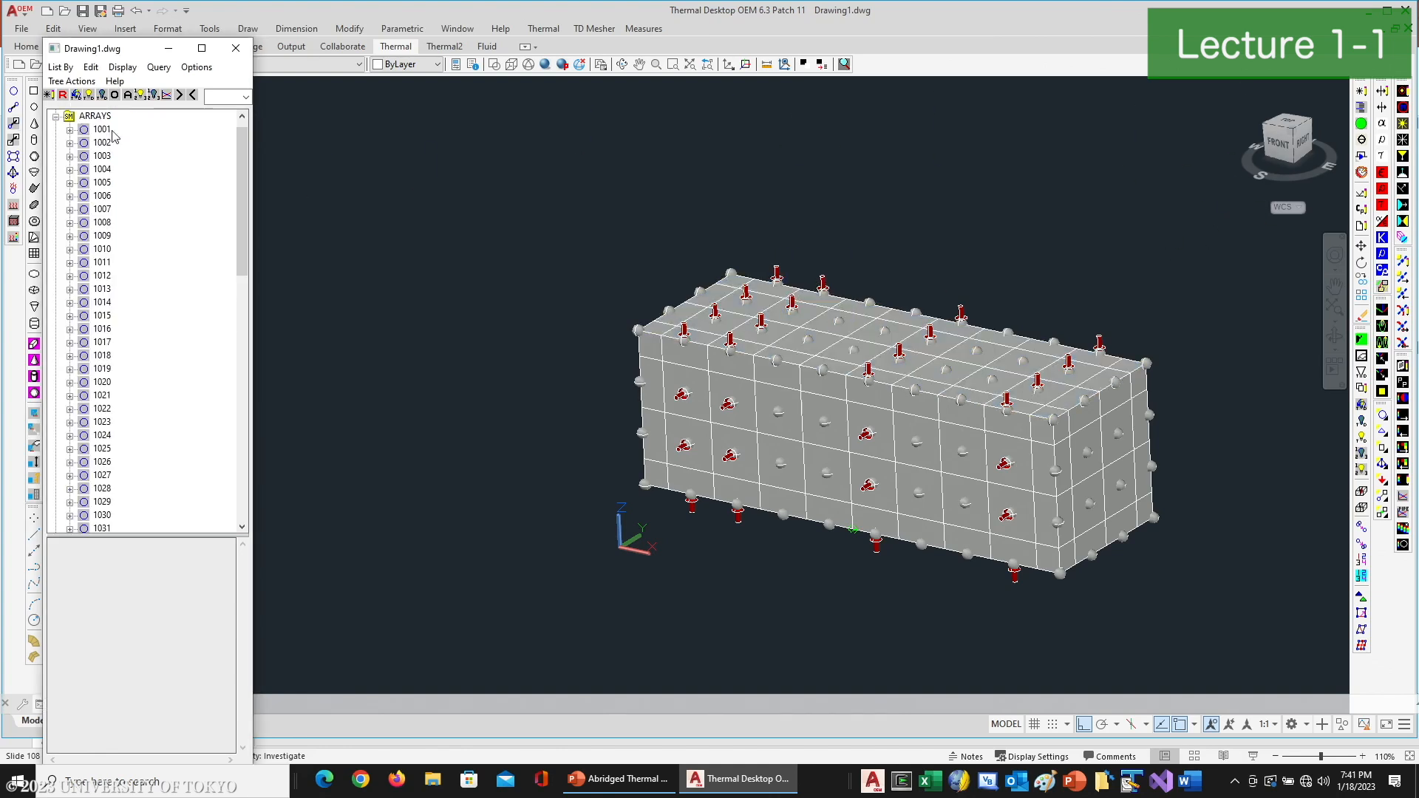
pyautogui.click(55, 116)
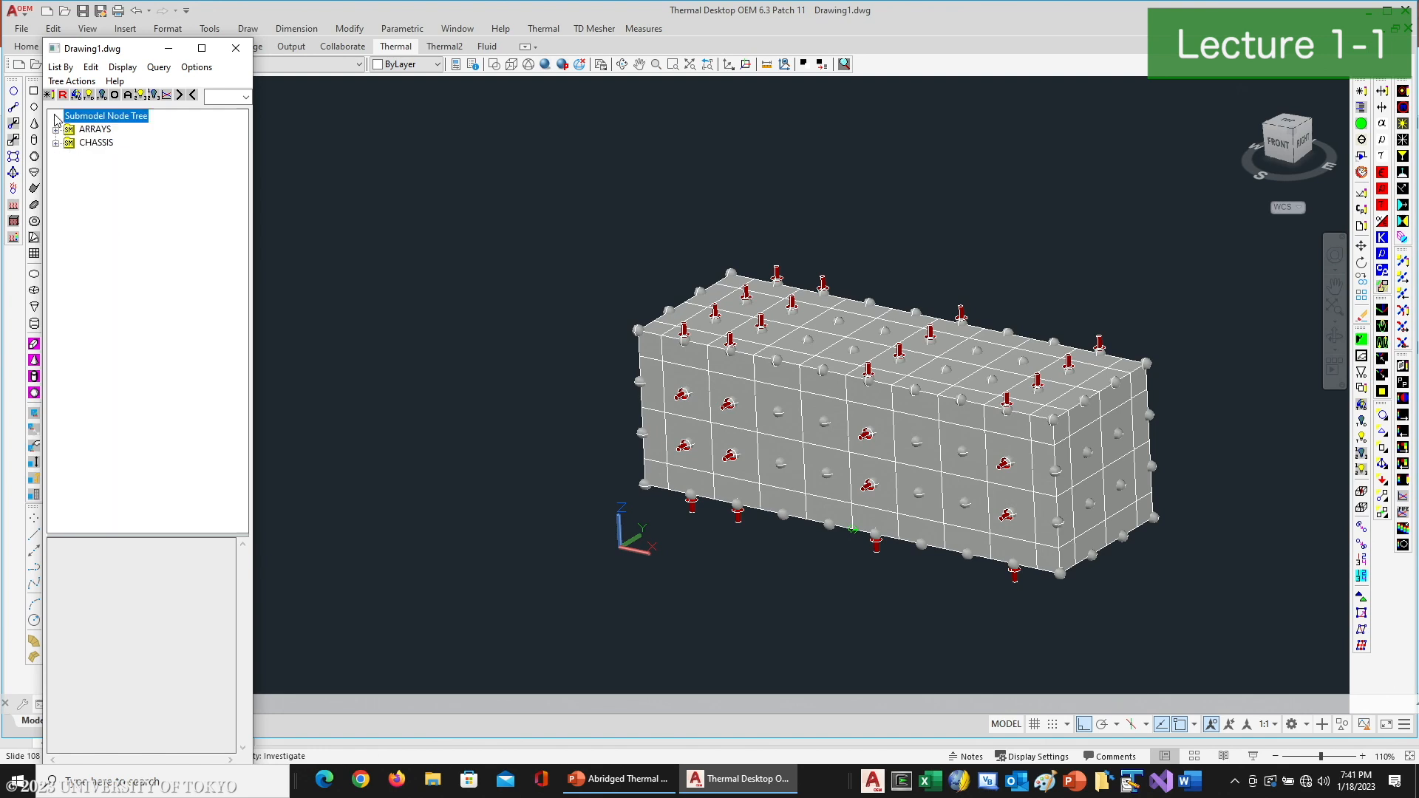
pyautogui.click(57, 144)
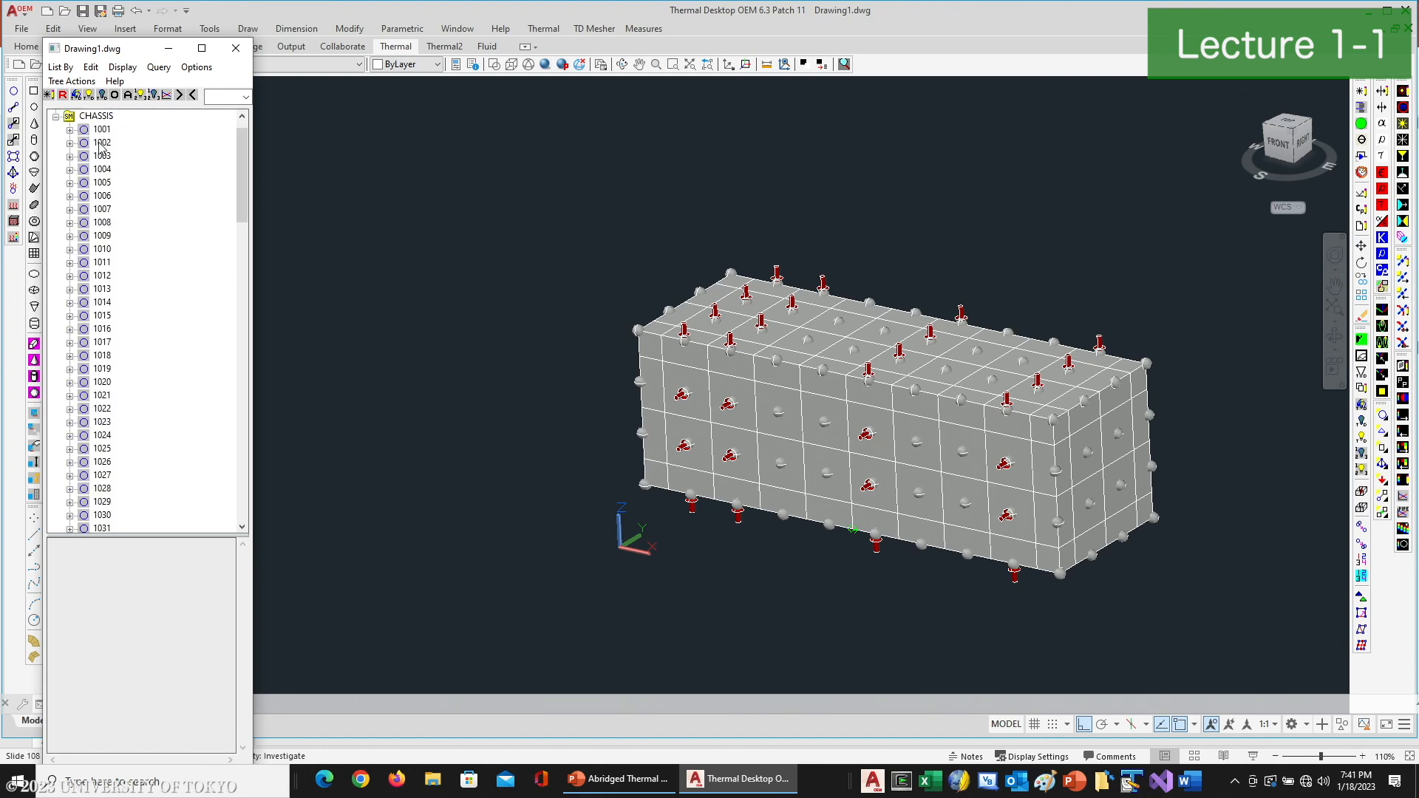
pyautogui.click(56, 117)
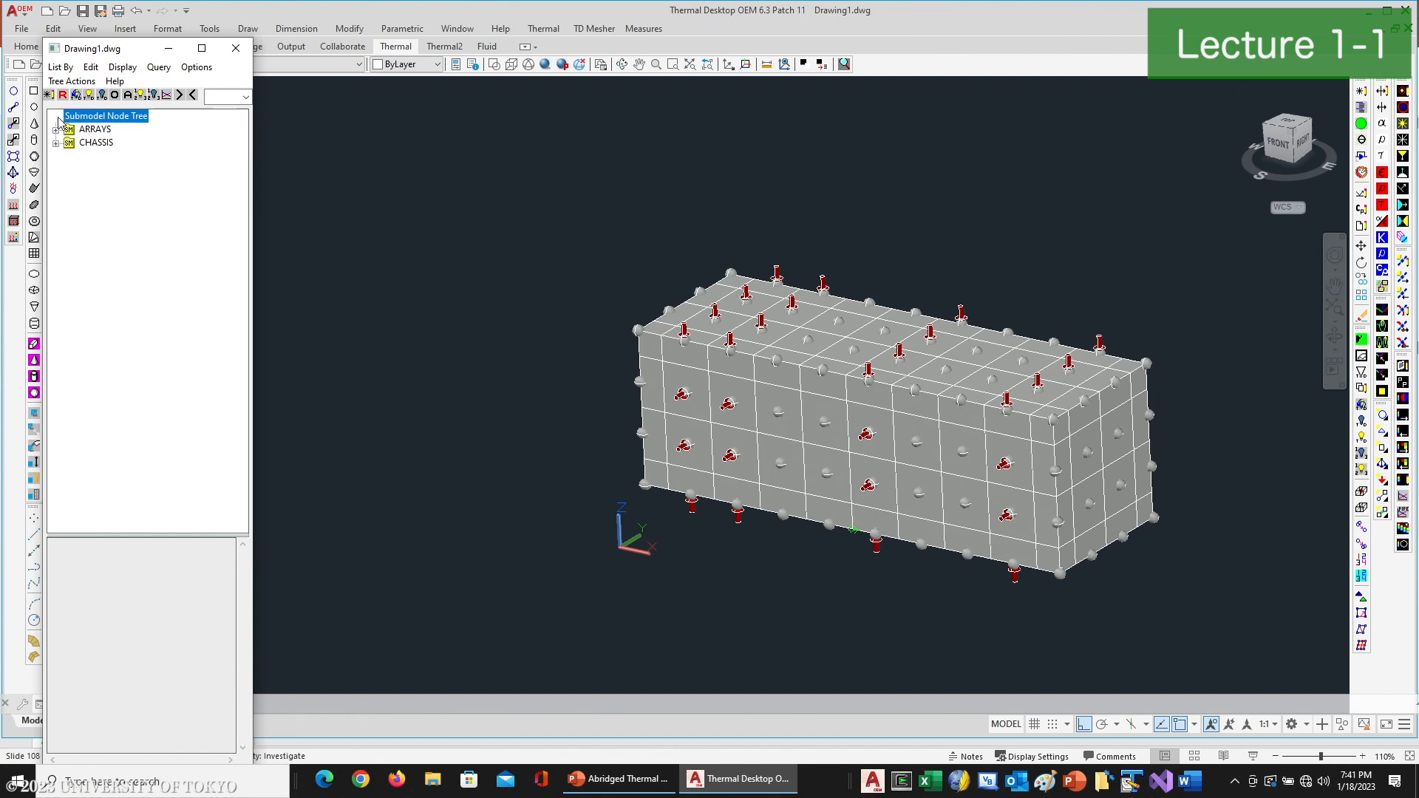
pyautogui.click(236, 49)
# - Run the Demo_Cubesat case set and dismiss the run status to show the temperature results
pyautogui.click(1363, 124)
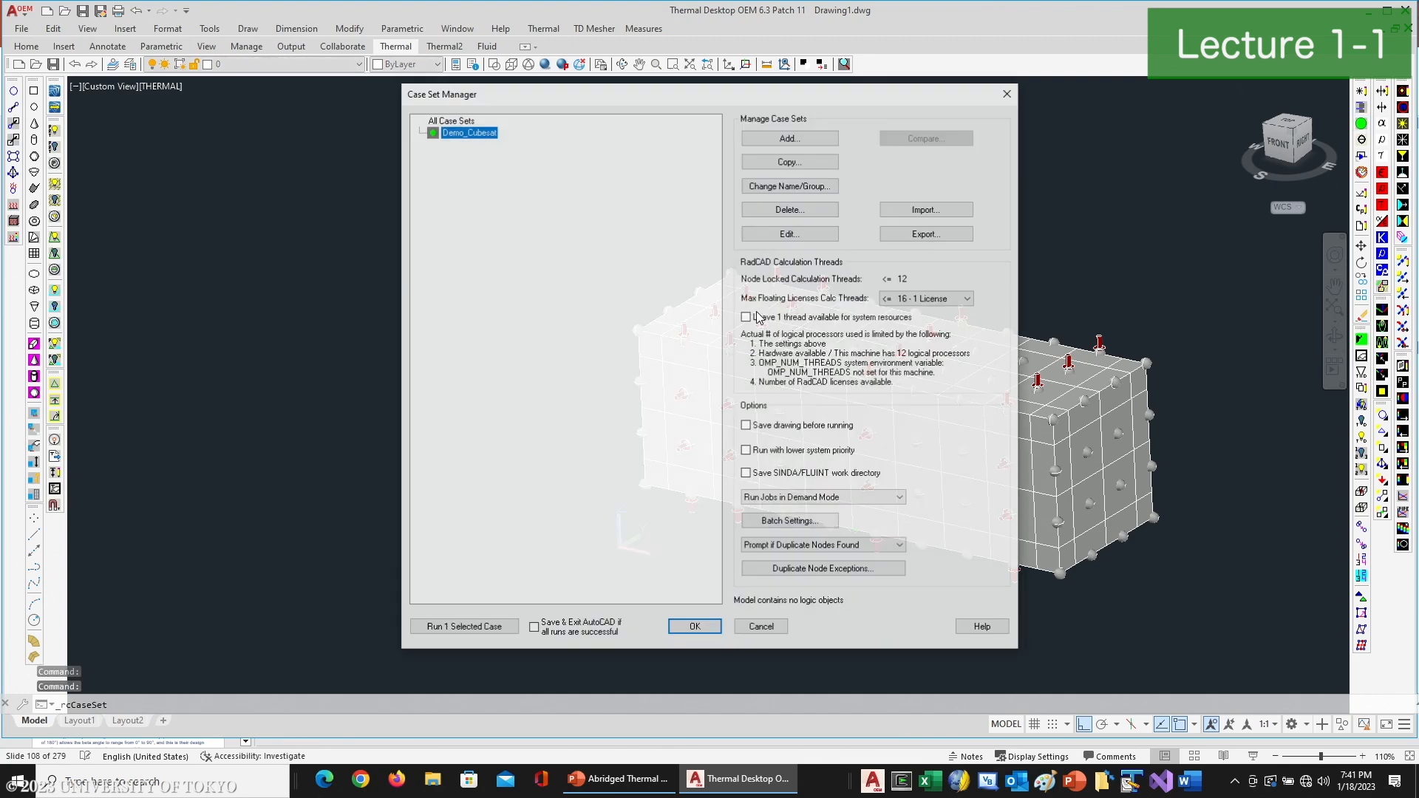
pyautogui.click(459, 628)
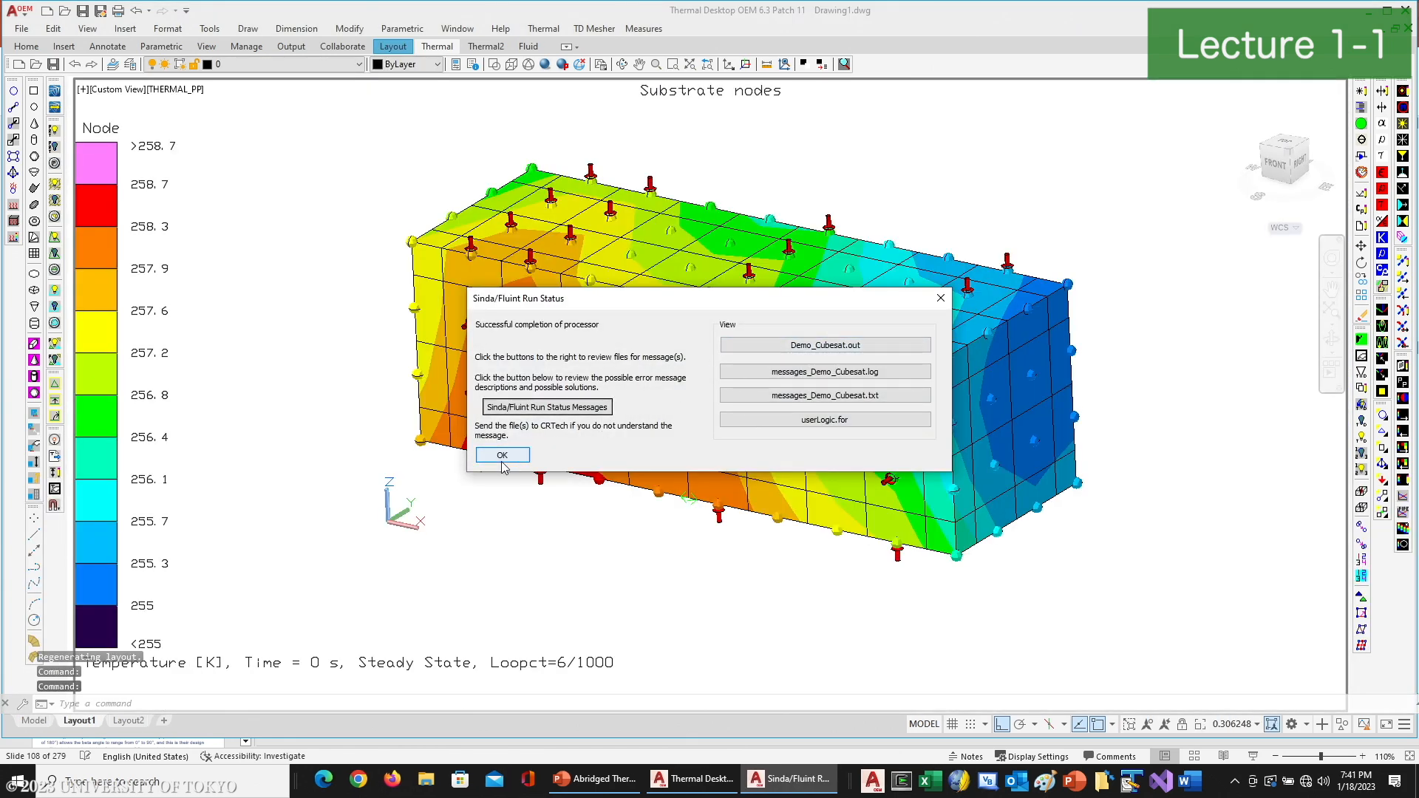
pyautogui.click(502, 455)
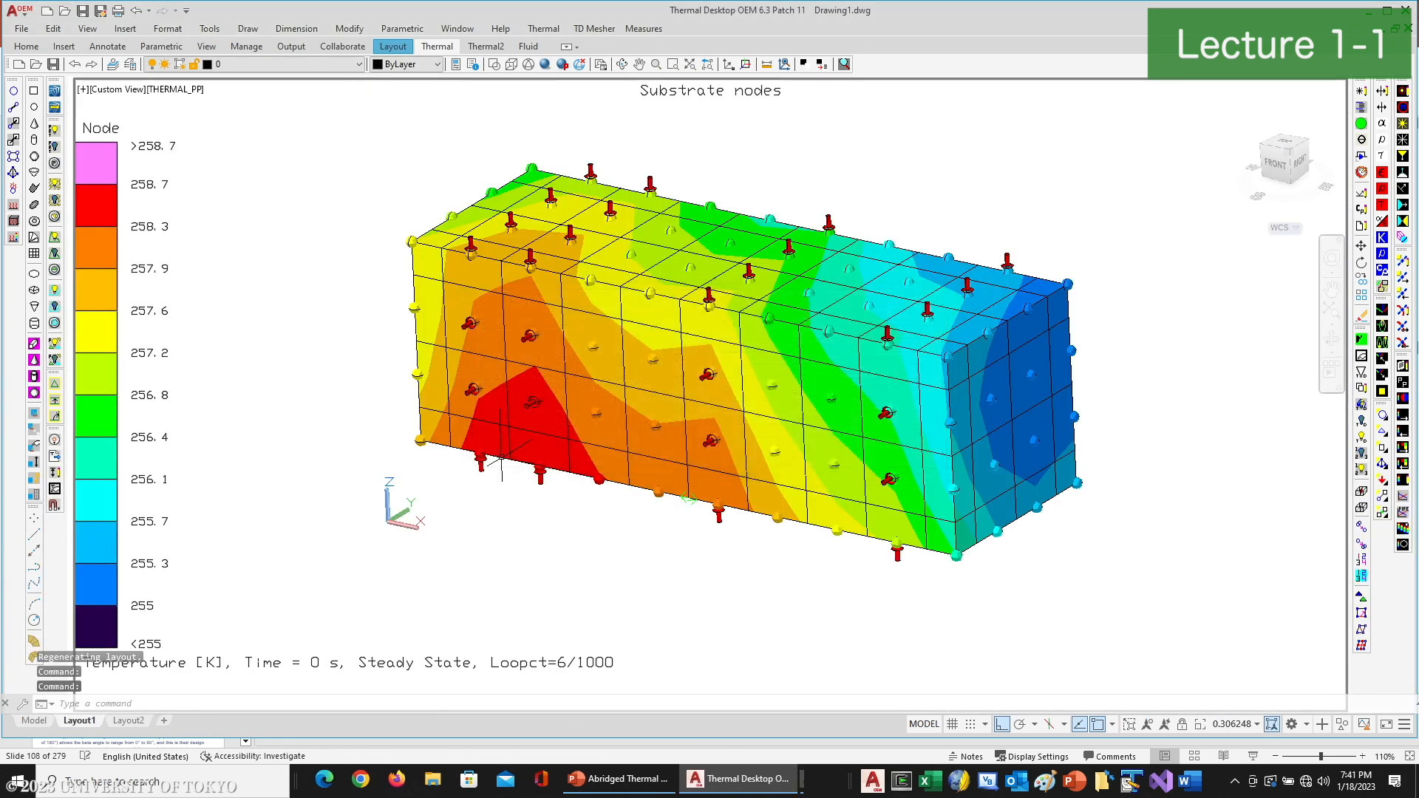
# - Change the interface temperature unit to C in the user preferences
pyautogui.click(543, 28)
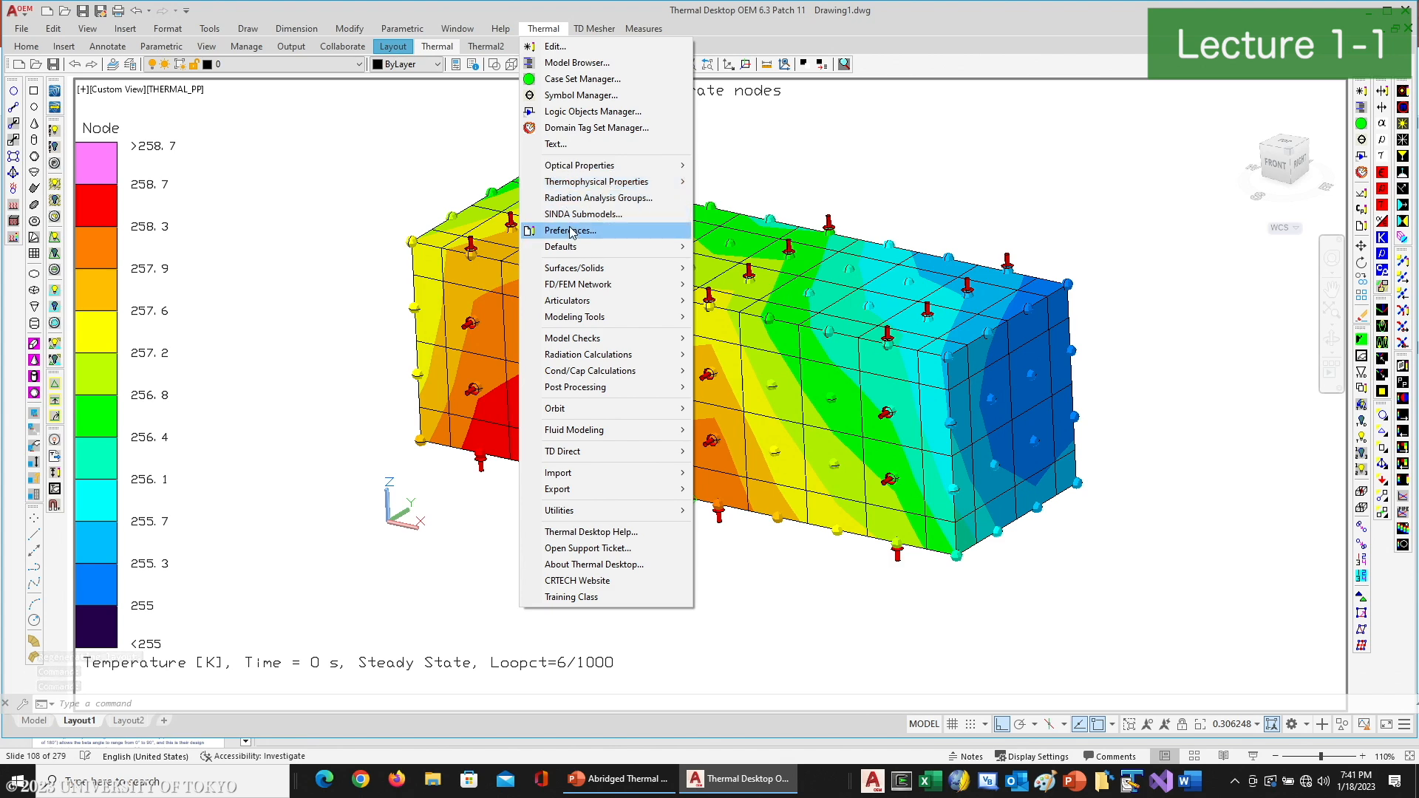
pyautogui.click(569, 230)
pyautogui.click(532, 233)
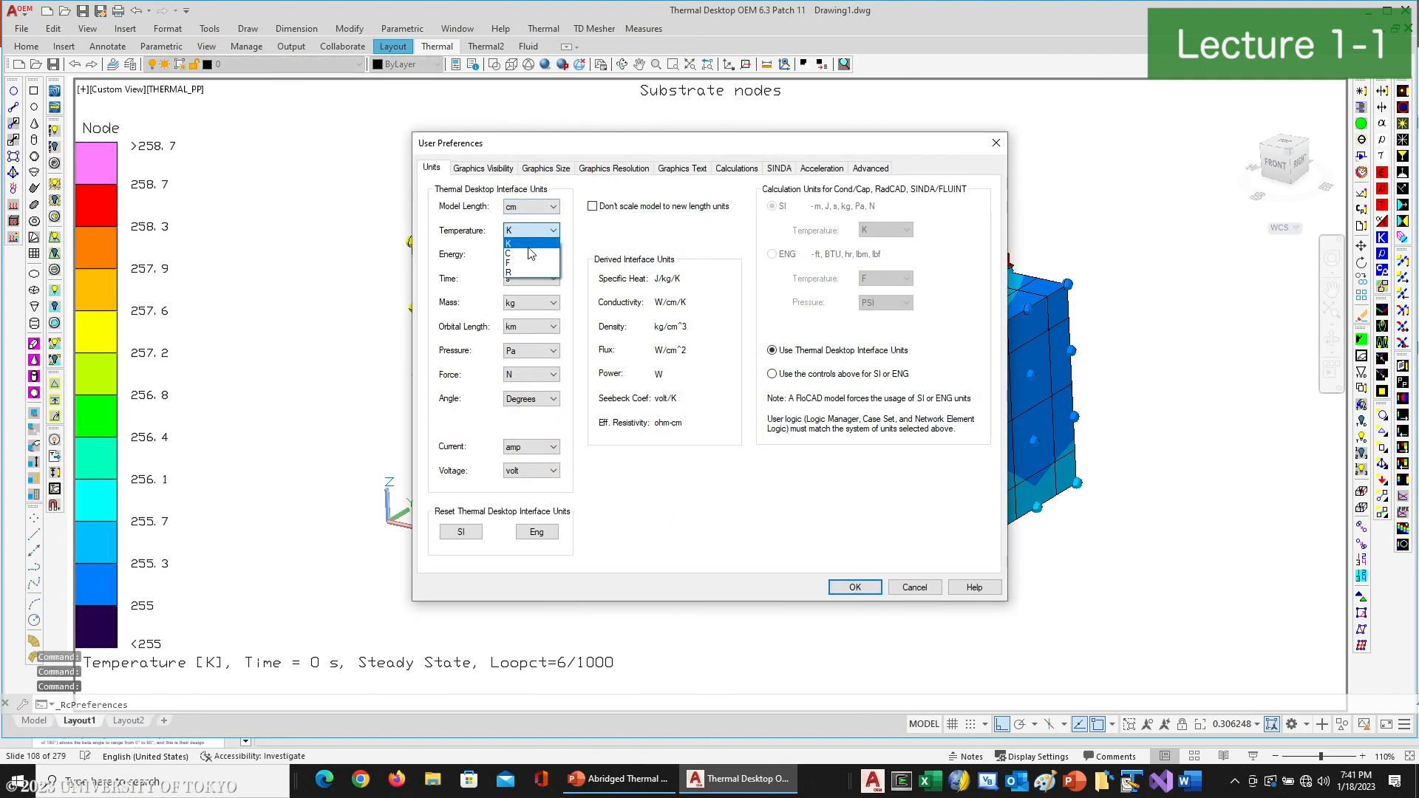
pyautogui.click(532, 250)
pyautogui.click(854, 588)
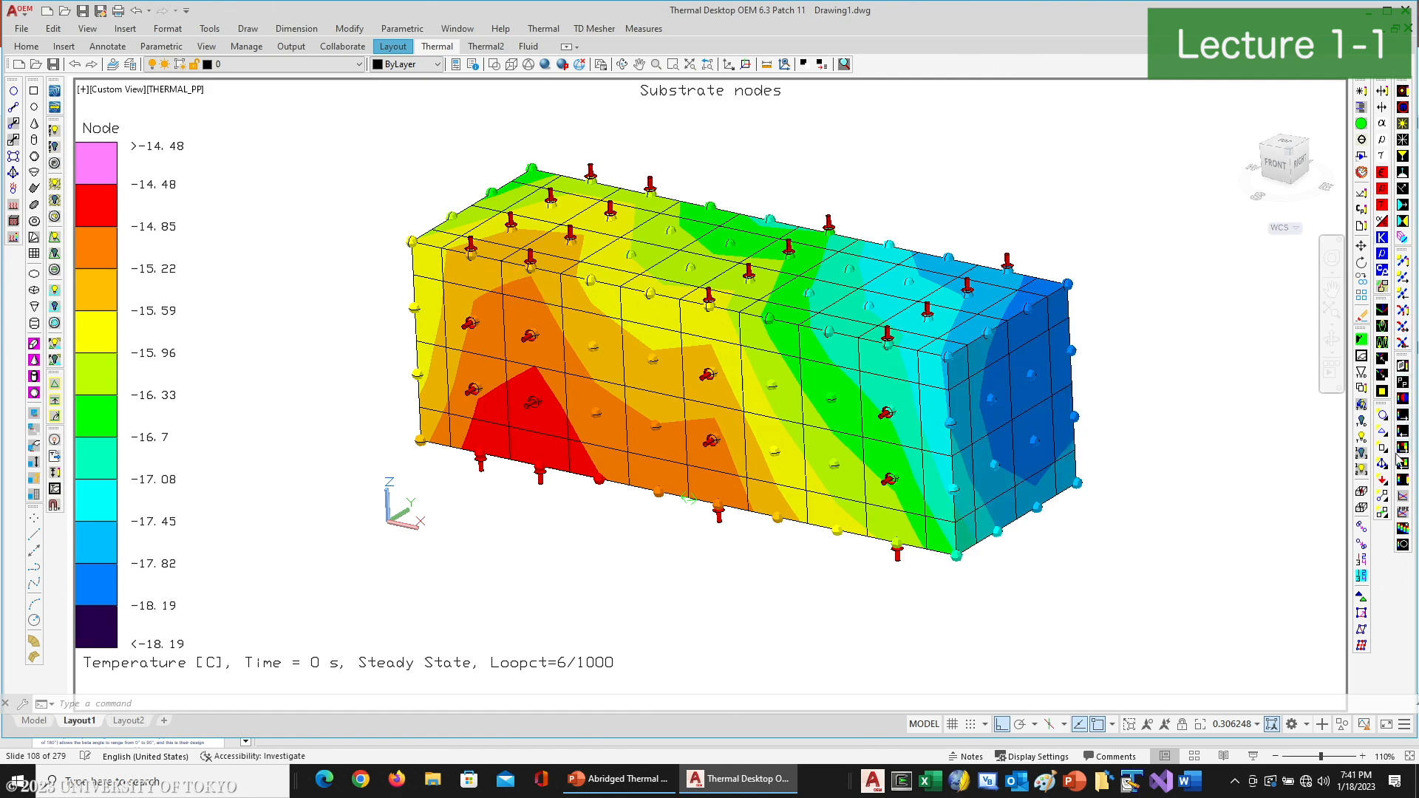
# - Create an XY plot of the chassis top panel's node temperatures, decline further curve messages, and close the plotter
pyautogui.click(771, 273)
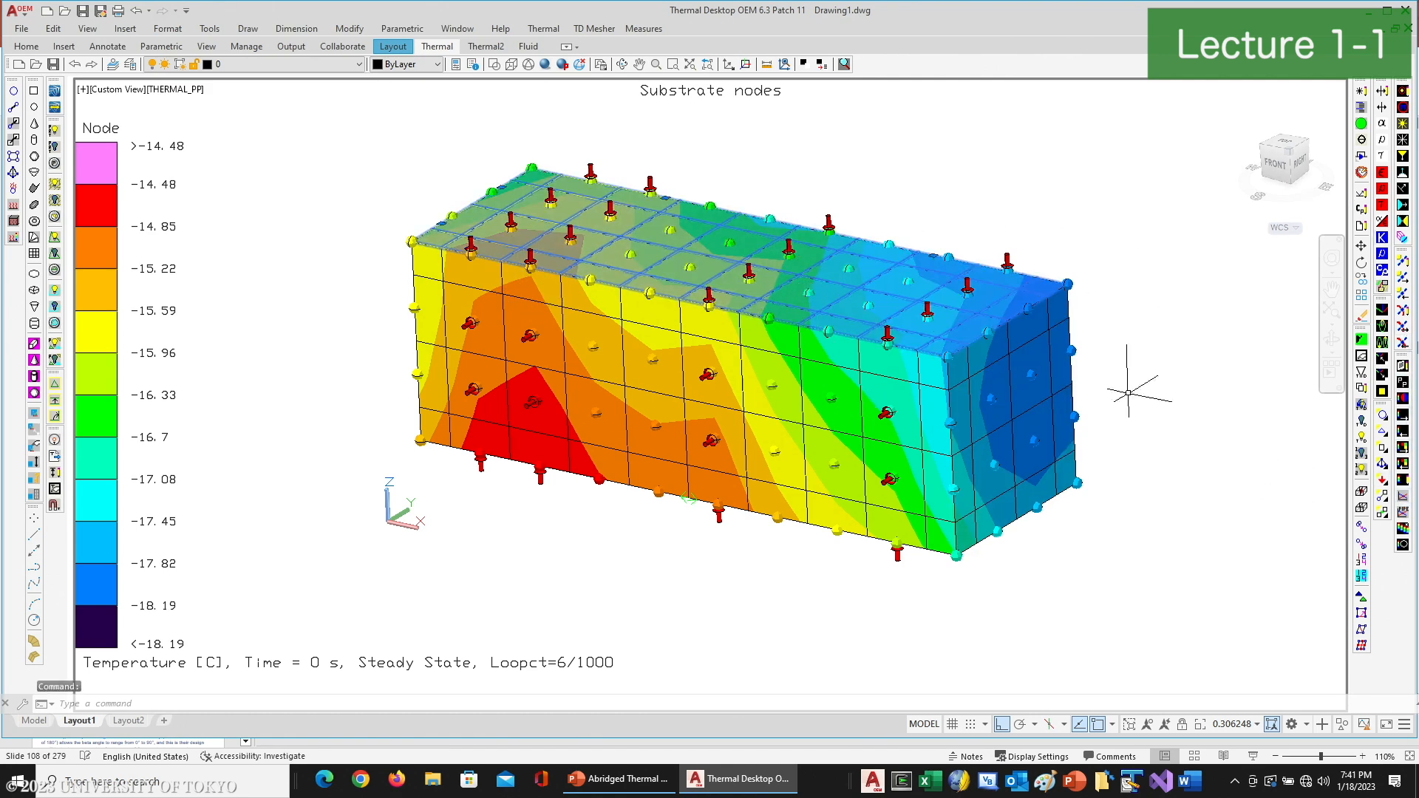
pyautogui.click(1403, 496)
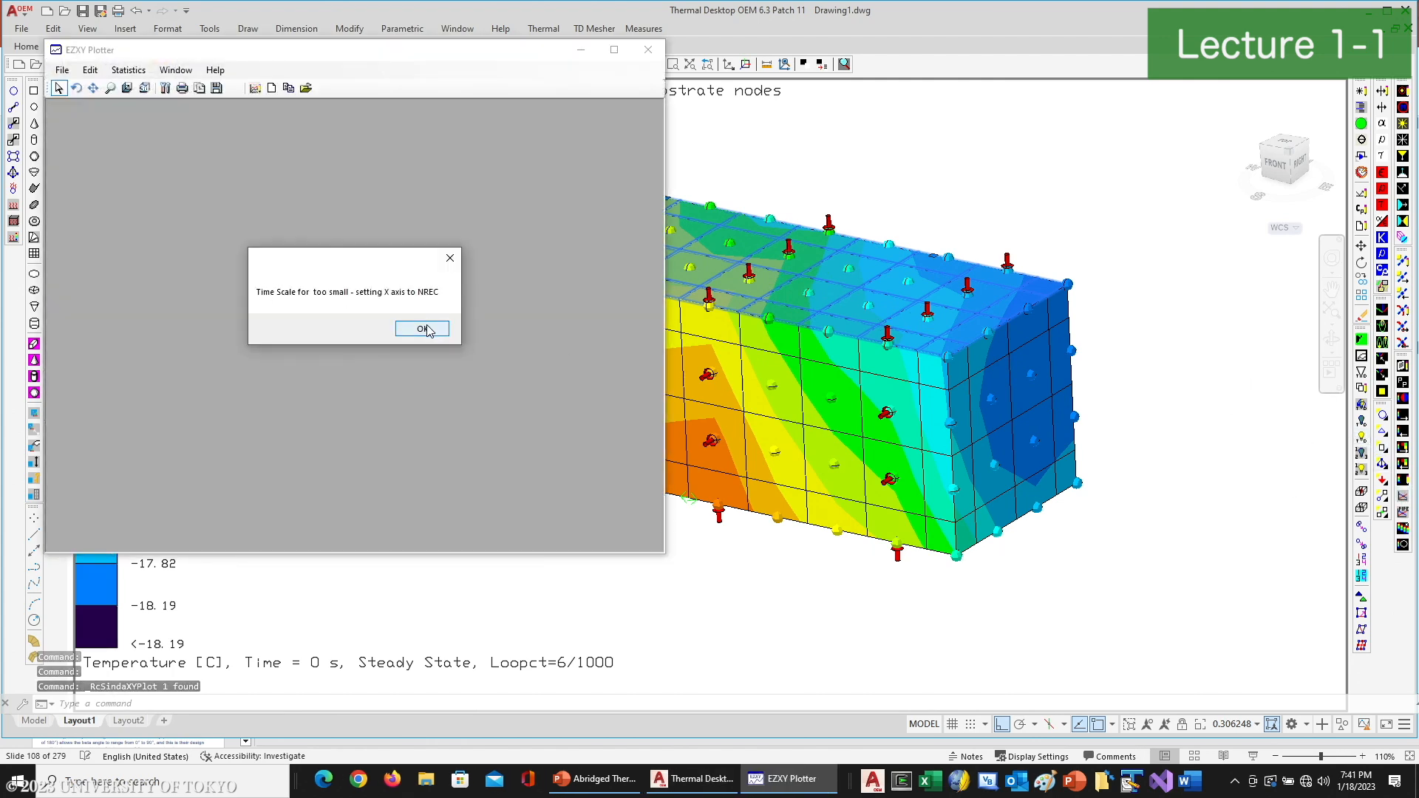
pyautogui.click(421, 329)
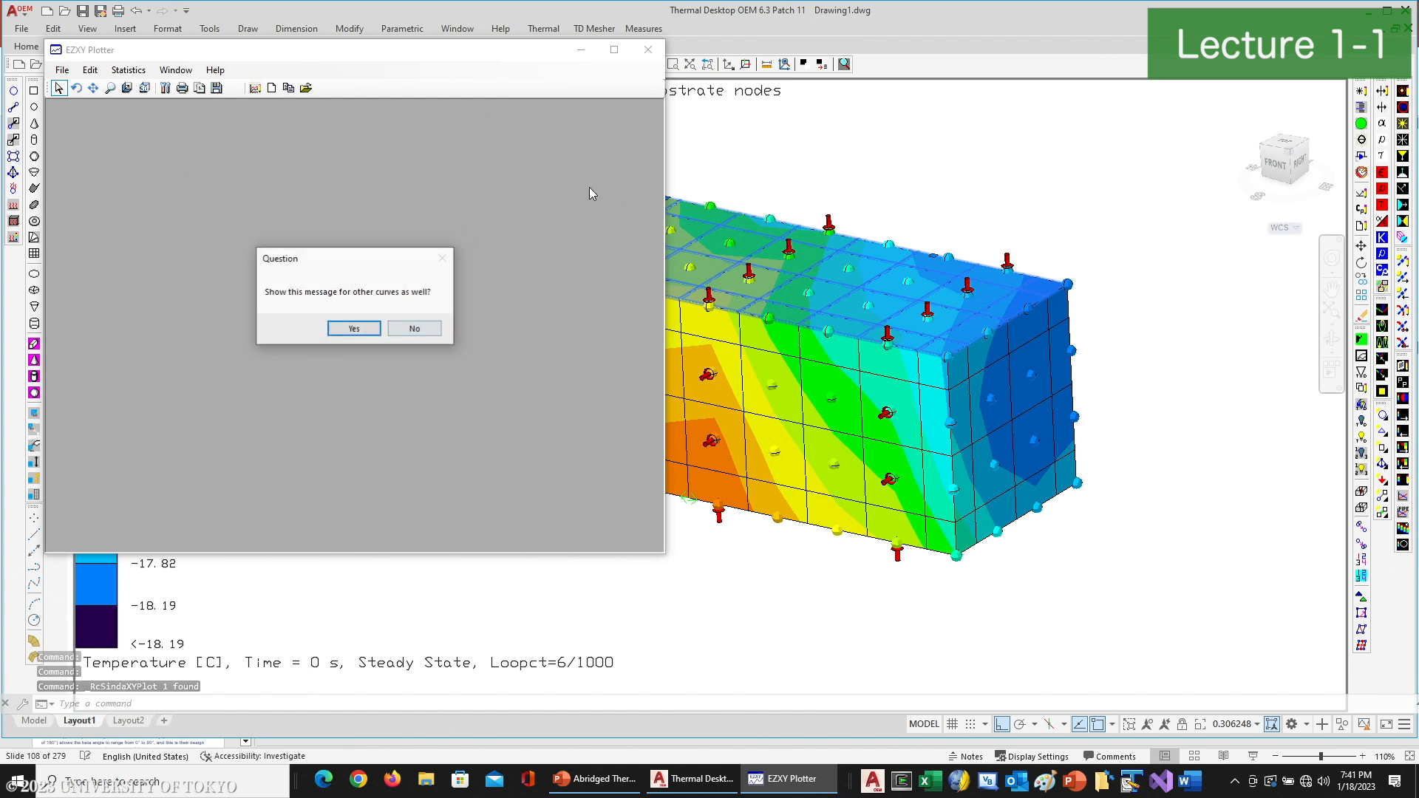
pyautogui.click(416, 329)
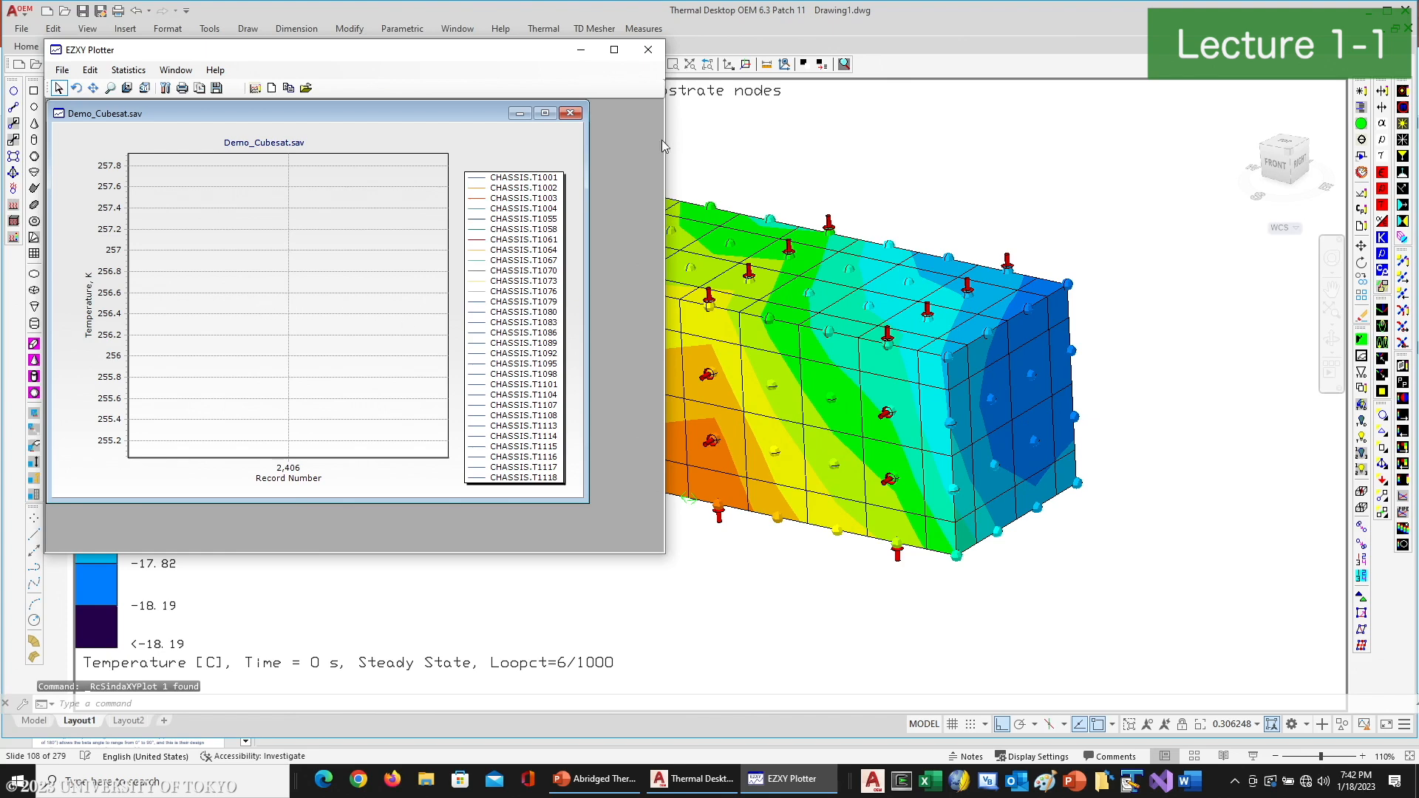
pyautogui.click(649, 49)
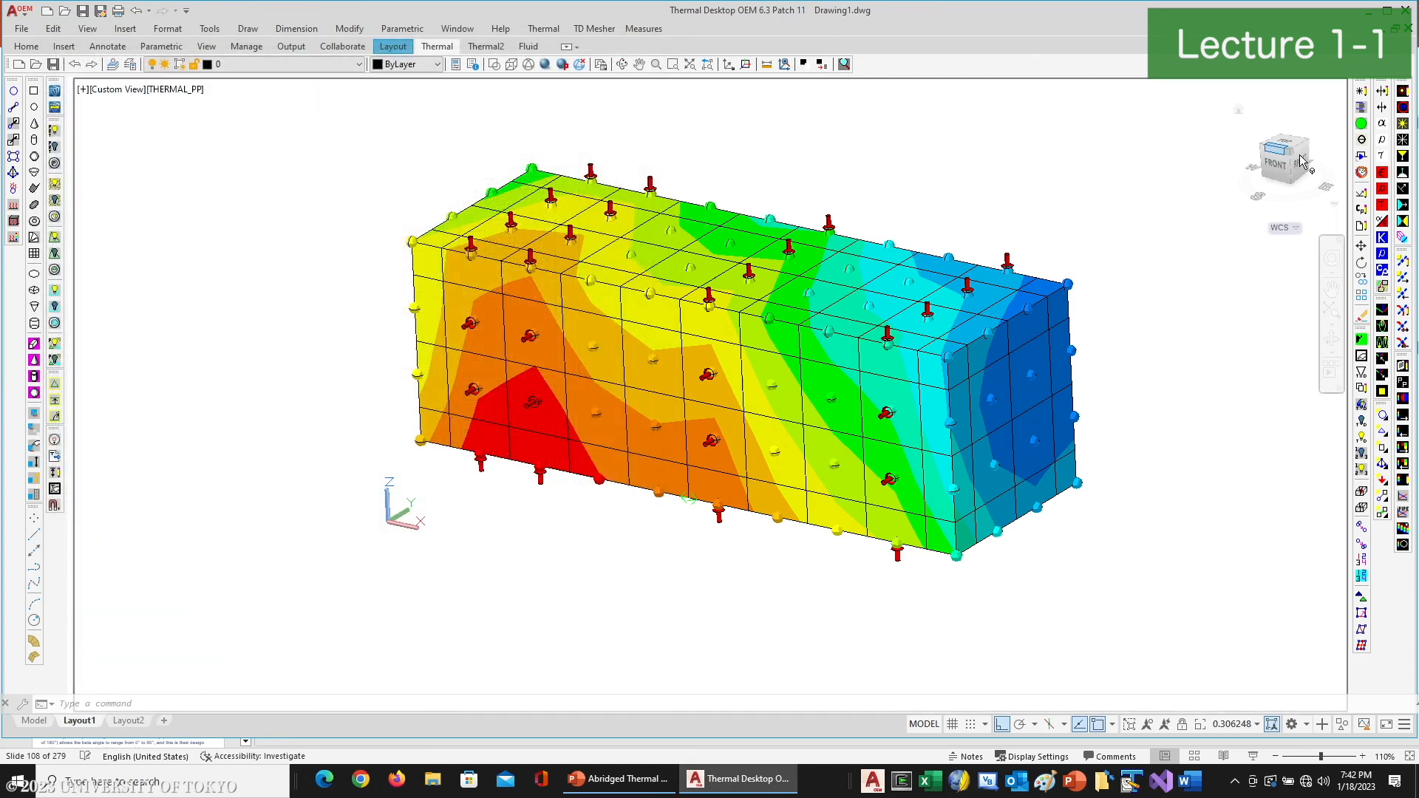
# - Edit Demo_Cubesat to add a transient solution with the end time set to the expression 3*hrPeriod
pyautogui.click(1361, 126)
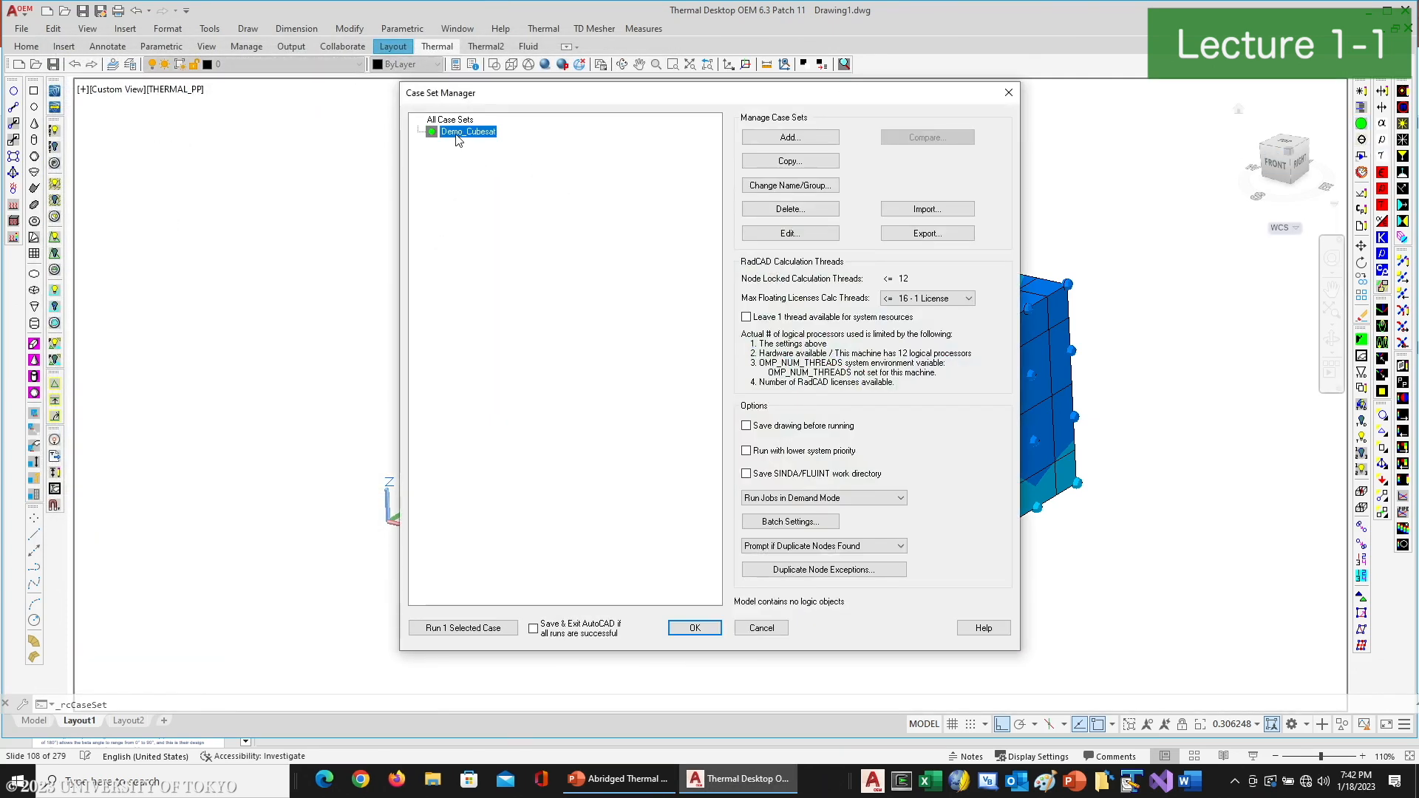
pyautogui.doubleClick(459, 137)
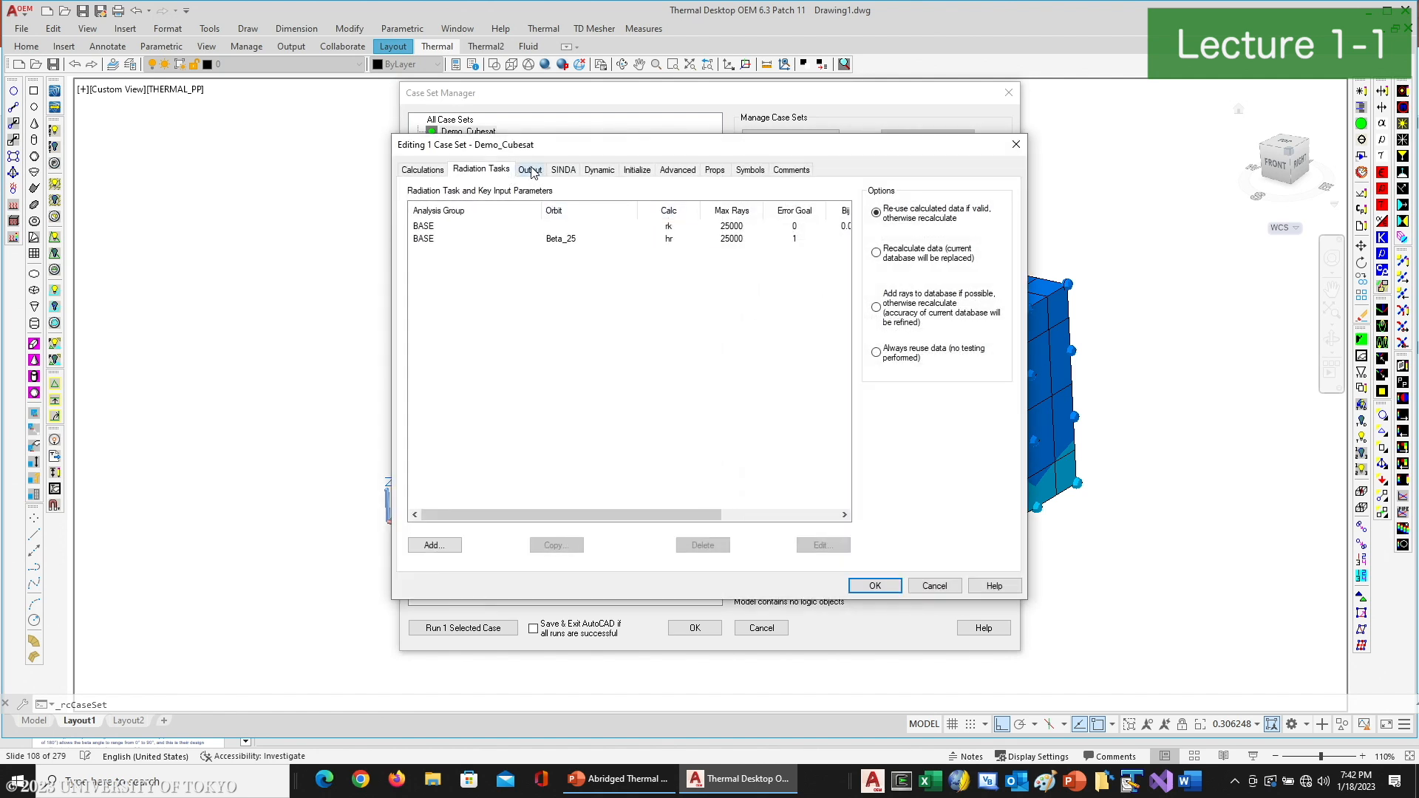
pyautogui.click(576, 169)
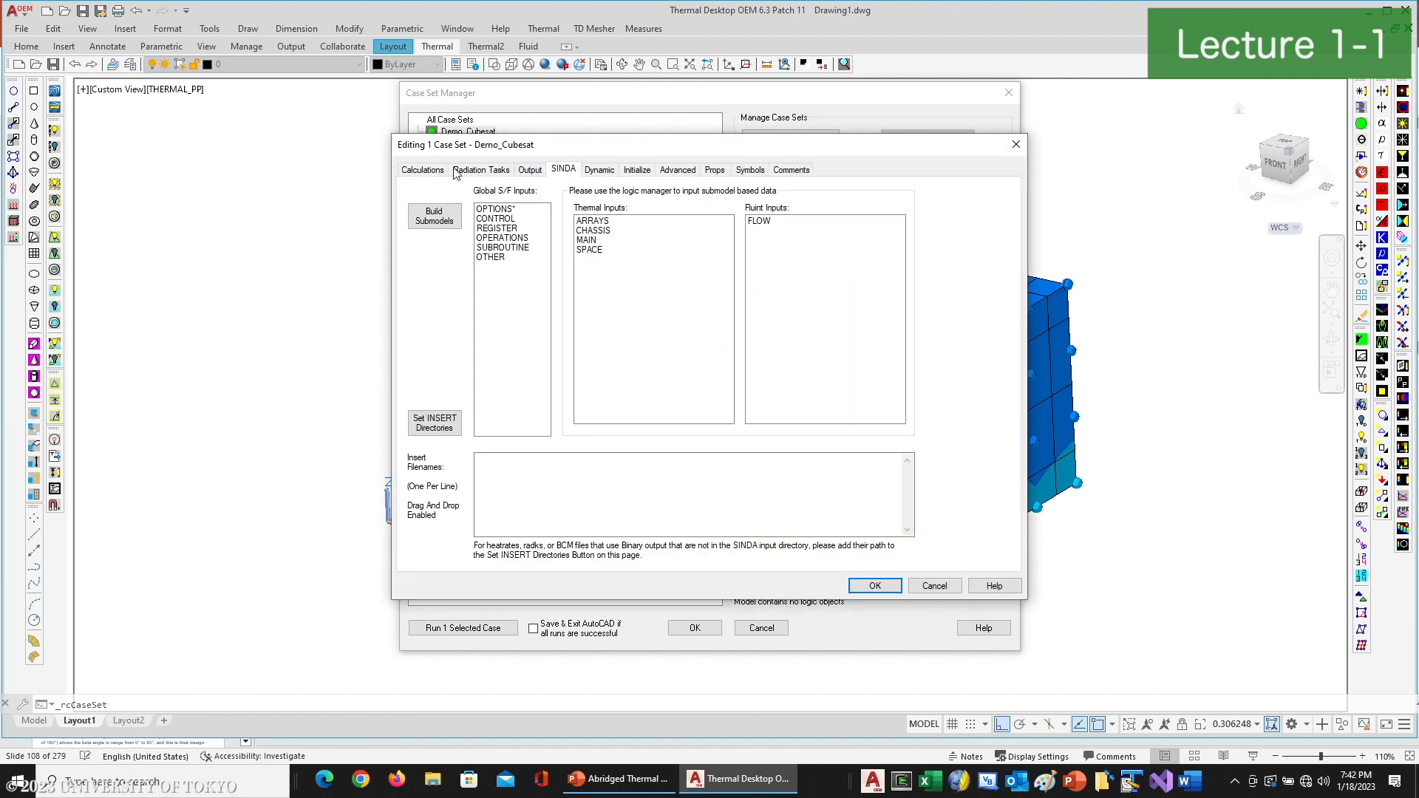
pyautogui.click(422, 170)
pyautogui.click(681, 282)
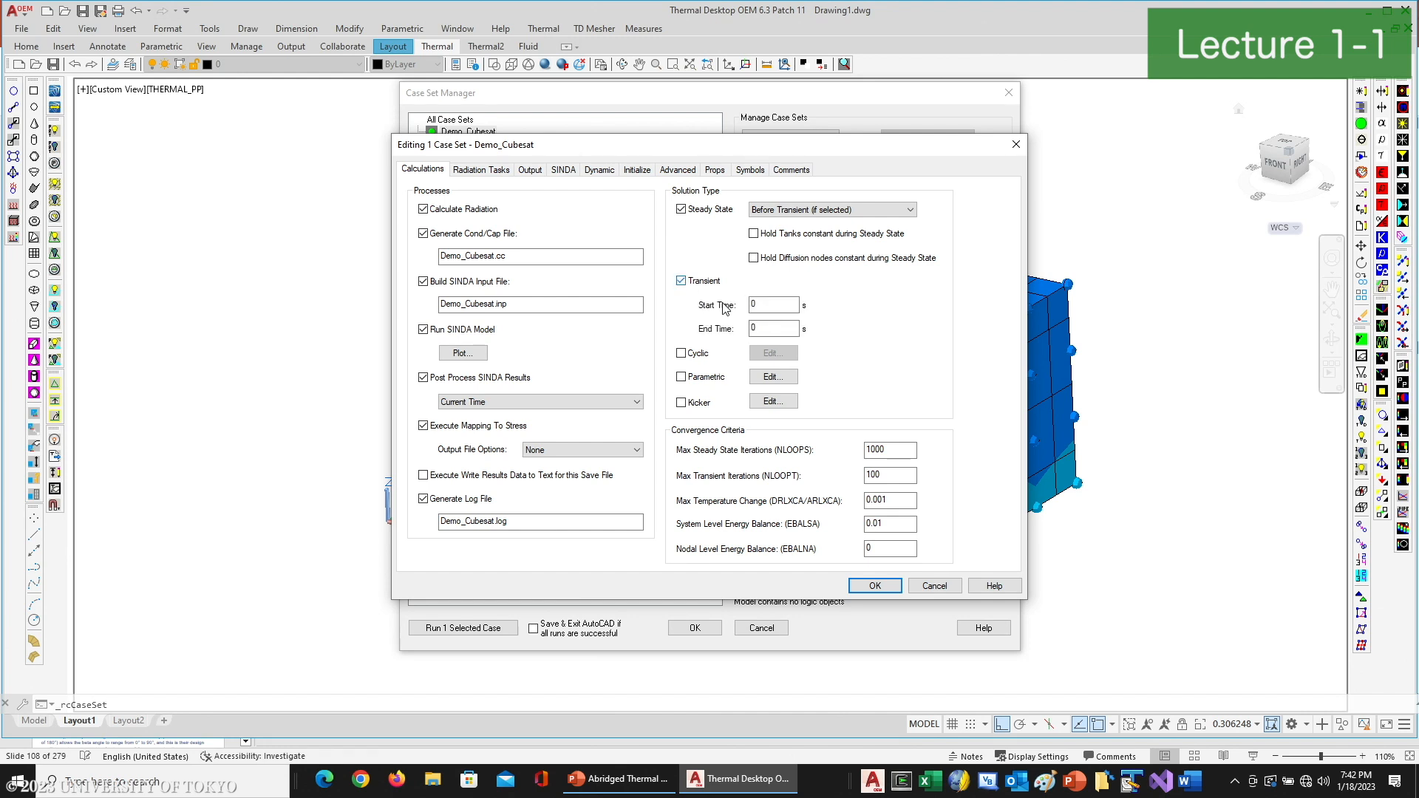
pyautogui.doubleClick(786, 329)
pyautogui.write('3*hrPeriod')
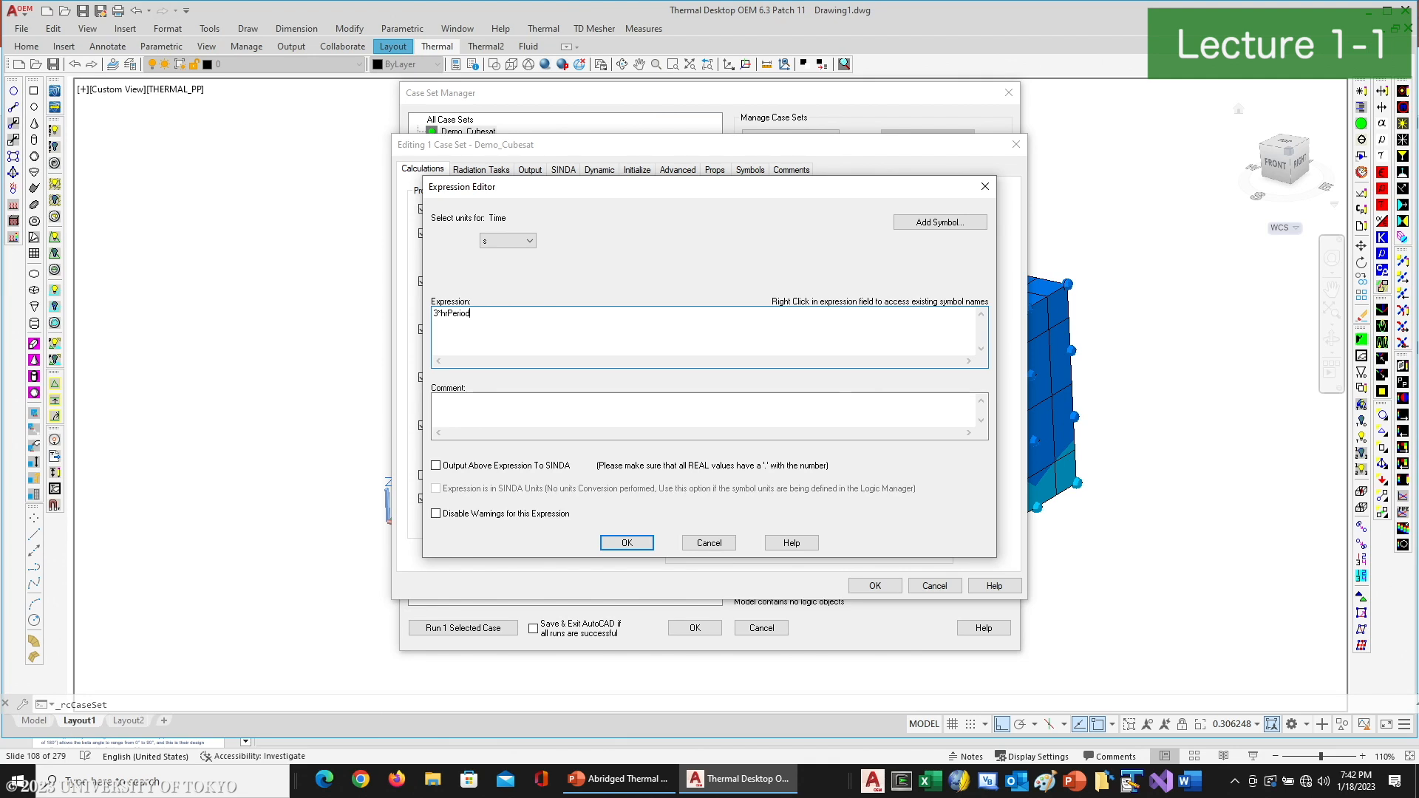
pyautogui.click(629, 544)
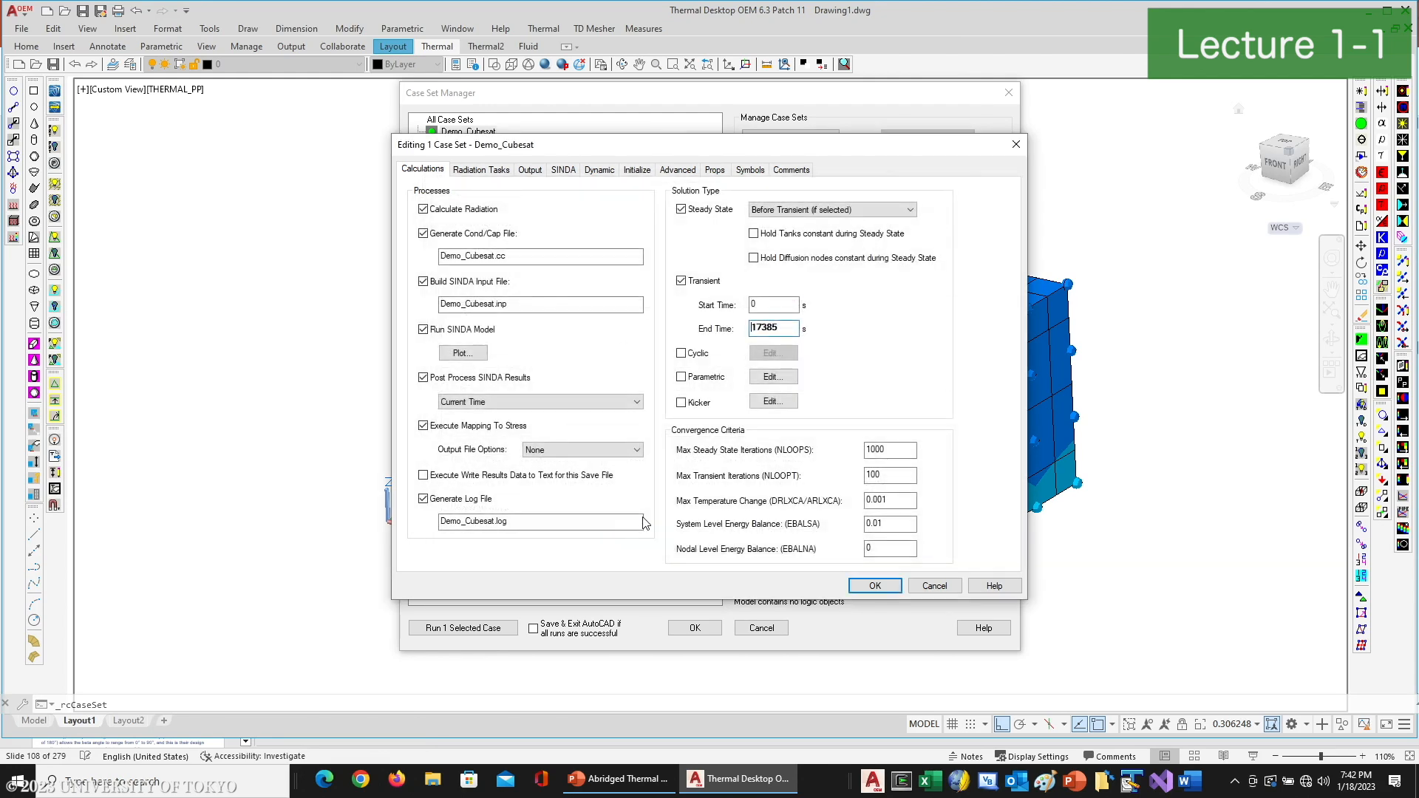
pyautogui.click(873, 585)
# - Run Demo_Cubesat again, dismiss the run status, and plot the top panel's node temperatures against time
pyautogui.click(458, 628)
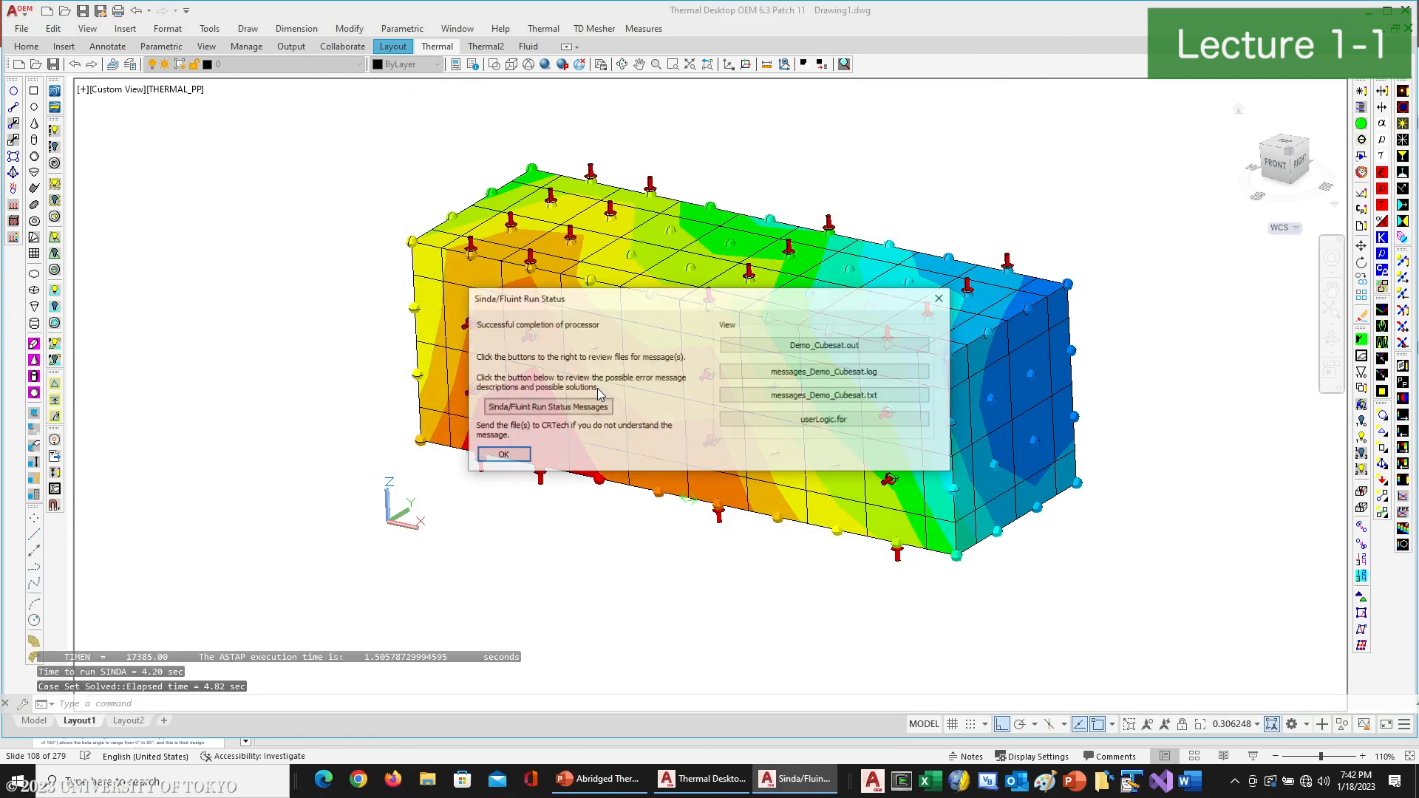
pyautogui.click(502, 455)
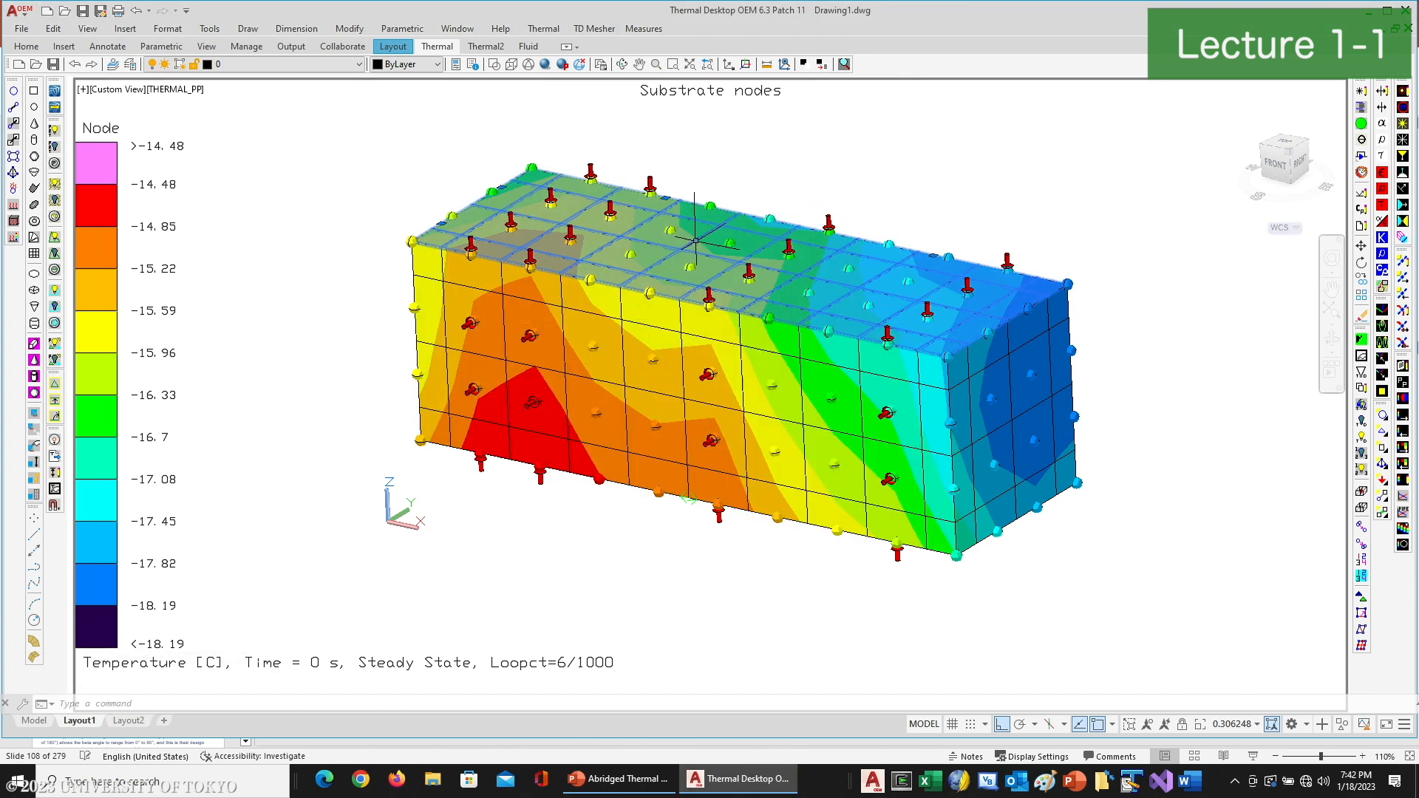
pyautogui.click(1405, 498)
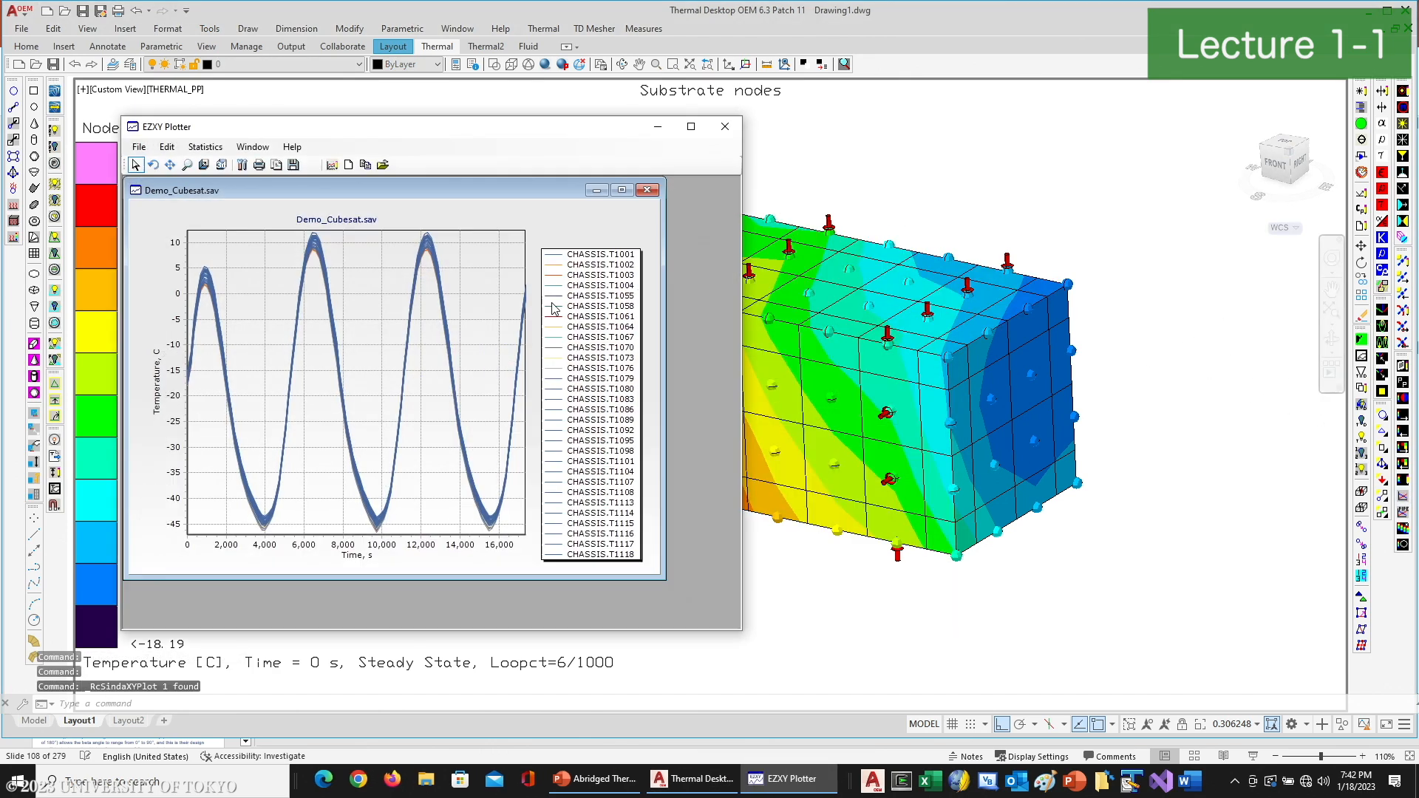